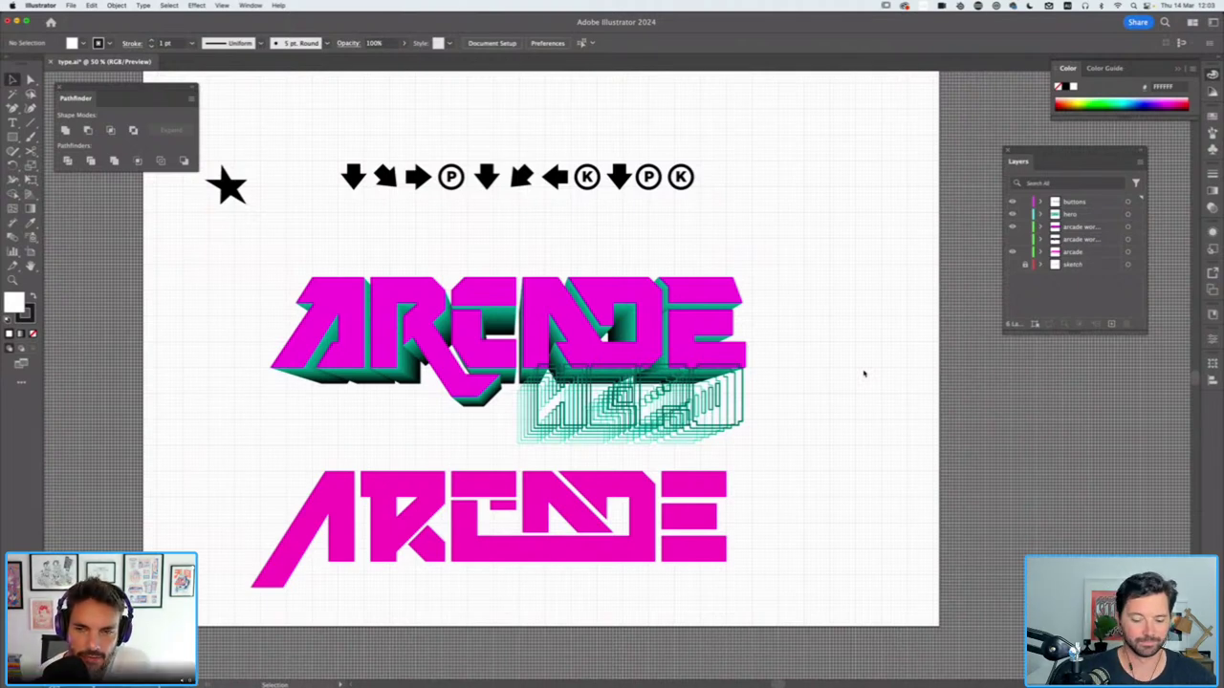
Hide the hero and 3D arcade working layers, and inspect the individual paths of the flat ARCADE lettering's E and D
{"action": "left_click", "coordinate": [1012, 224]}
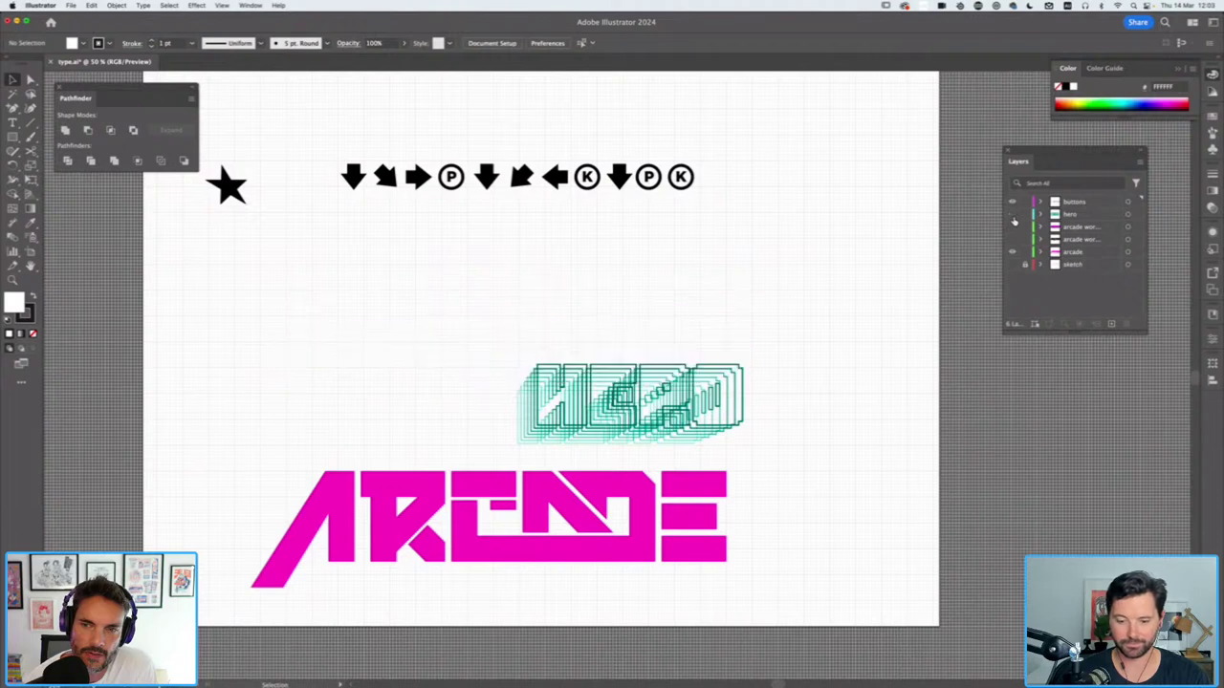
{"action": "left_click", "coordinate": [1013, 217]}
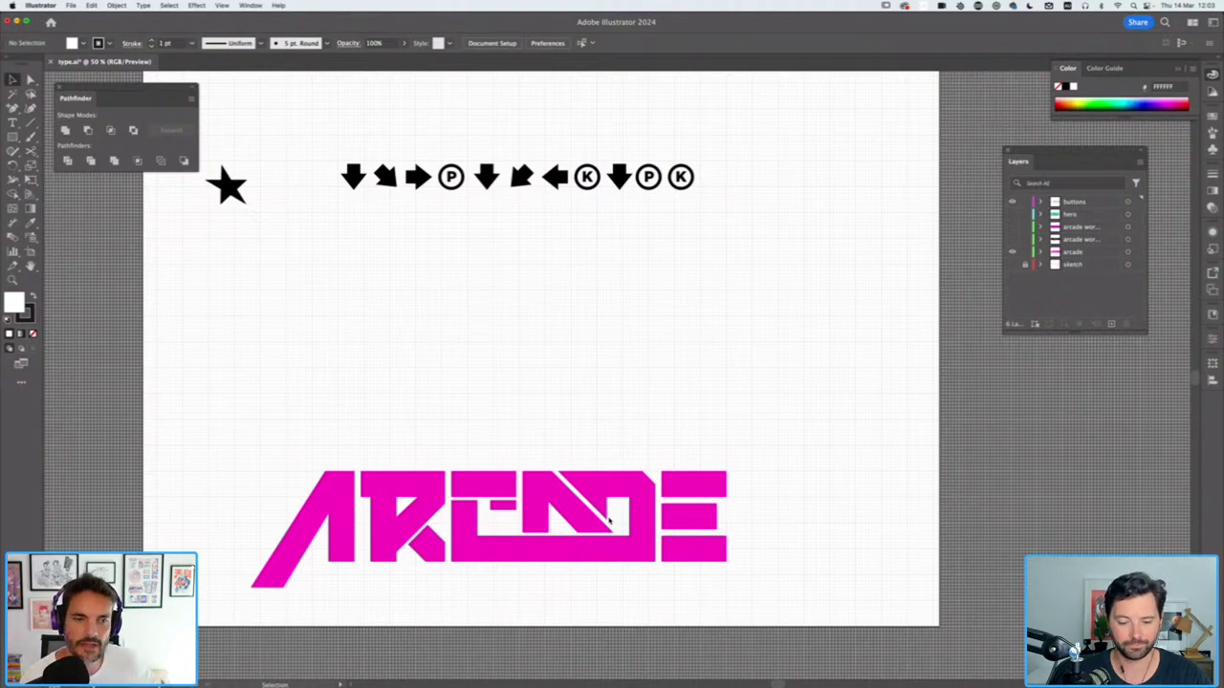
{"action": "left_click", "coordinate": [695, 490]}
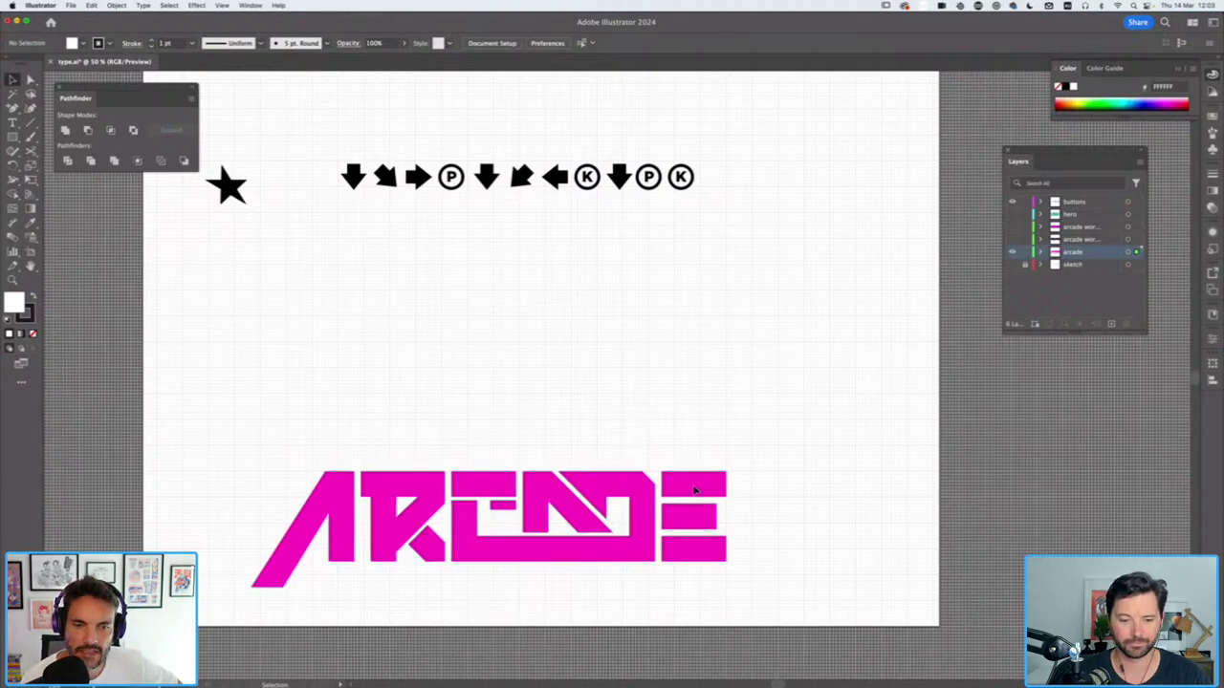
{"action": "key", "text": "a"}
{"action": "left_click", "coordinate": [741, 450]}
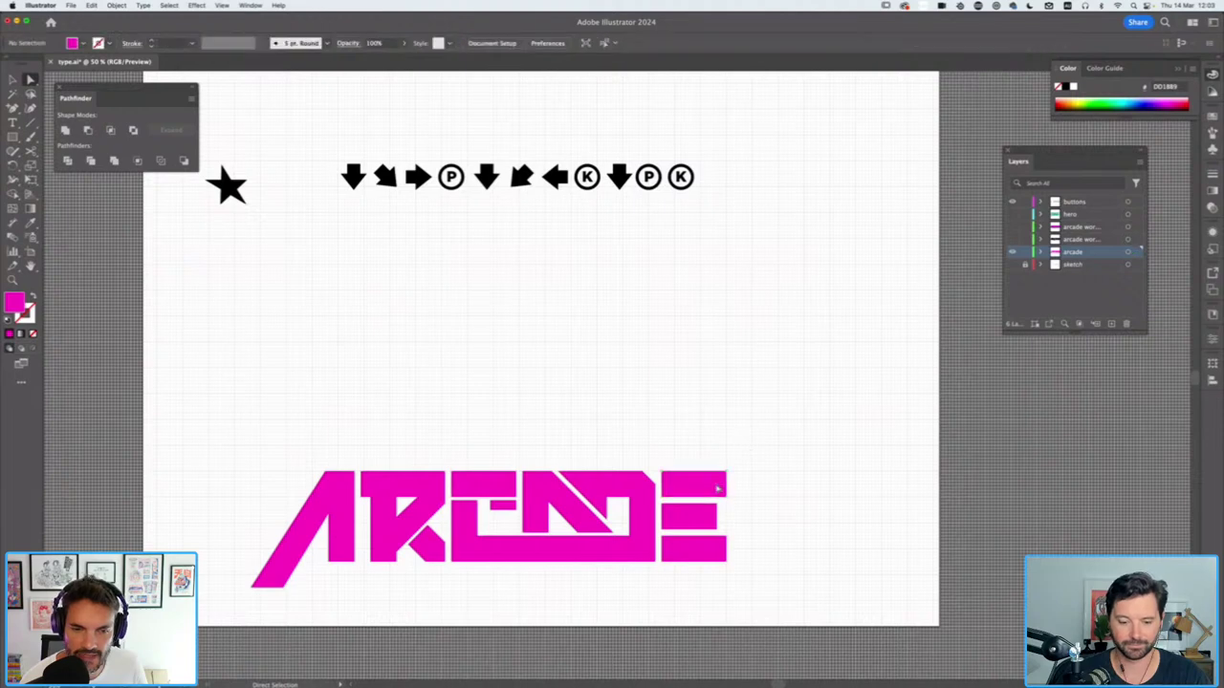
{"action": "left_click", "coordinate": [717, 489]}
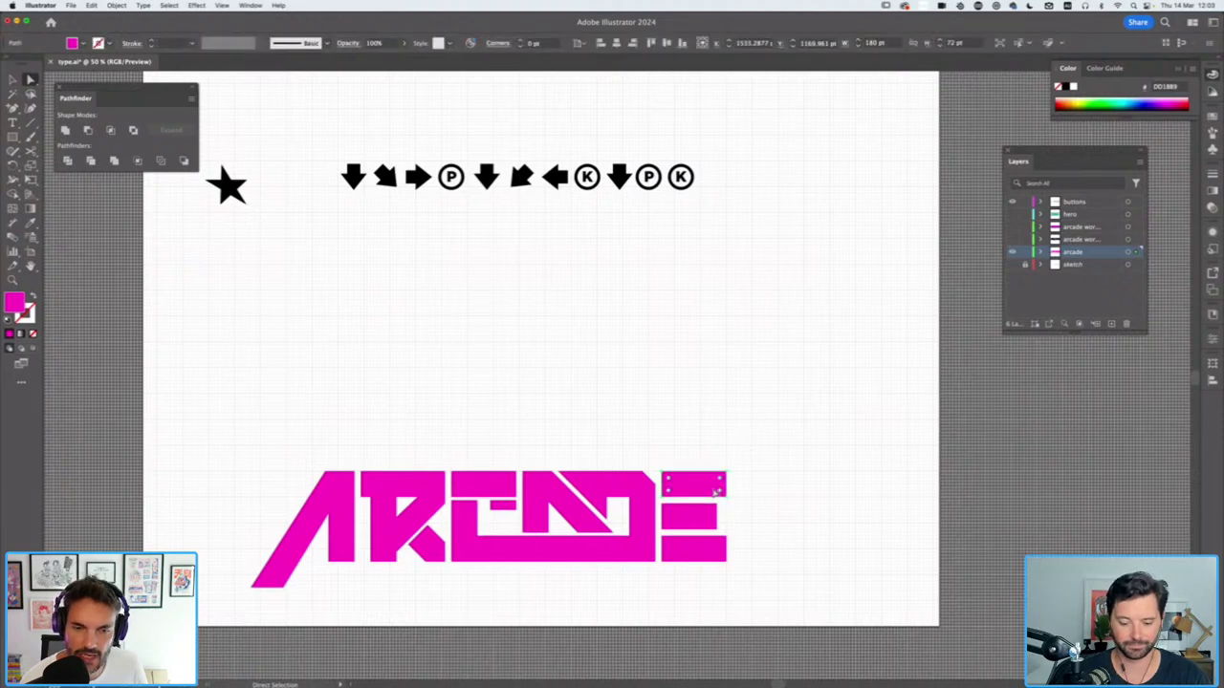
{"action": "left_click", "coordinate": [643, 500]}
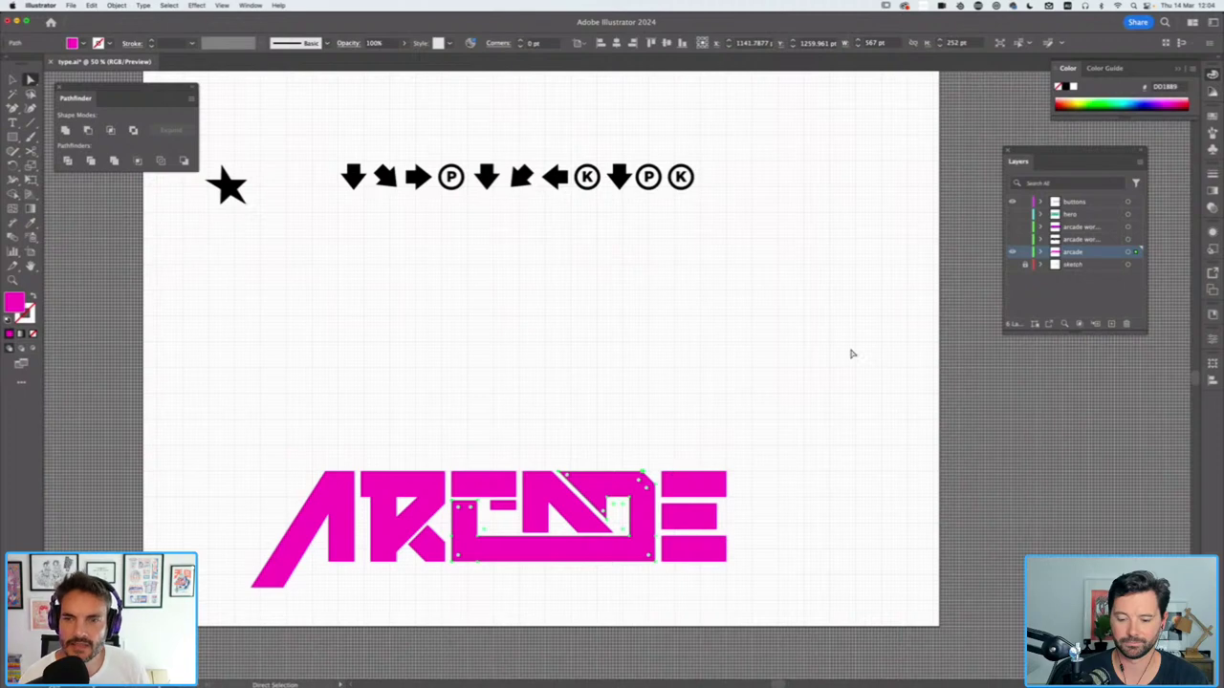
Show the 3D arcade working layer and the hero layer, and hide the flat arcade layer
{"action": "left_click", "coordinate": [1012, 239]}
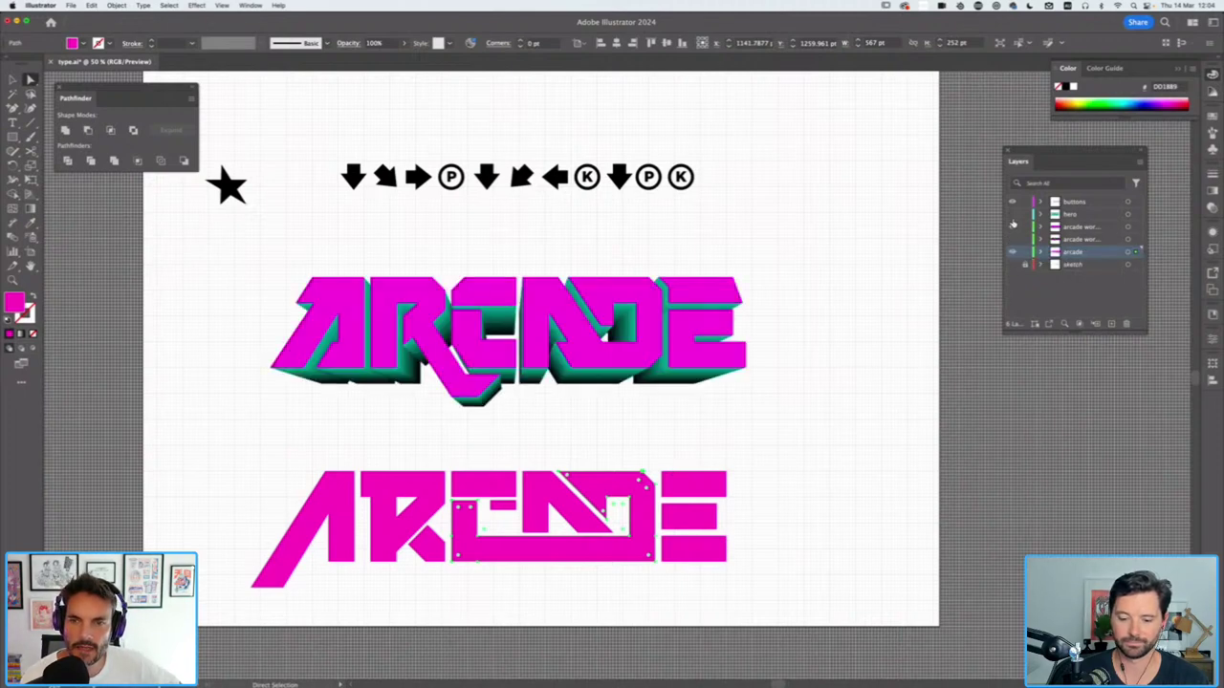
{"action": "left_click", "coordinate": [1013, 214]}
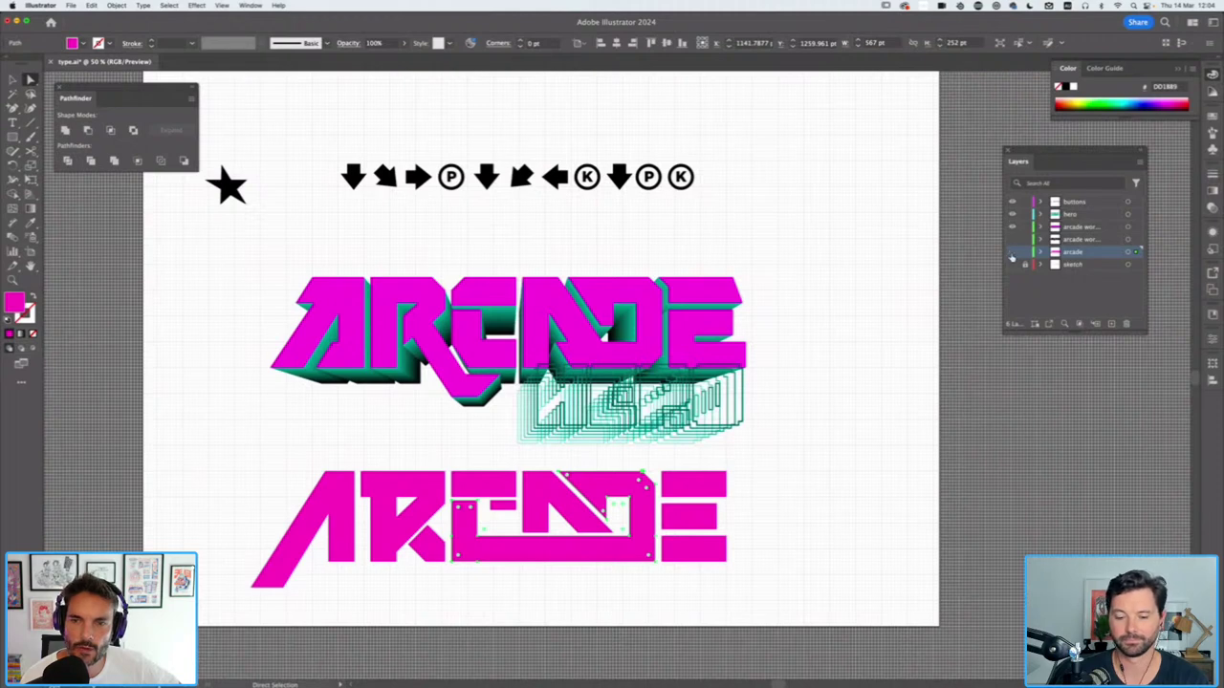
{"action": "left_click", "coordinate": [1013, 251]}
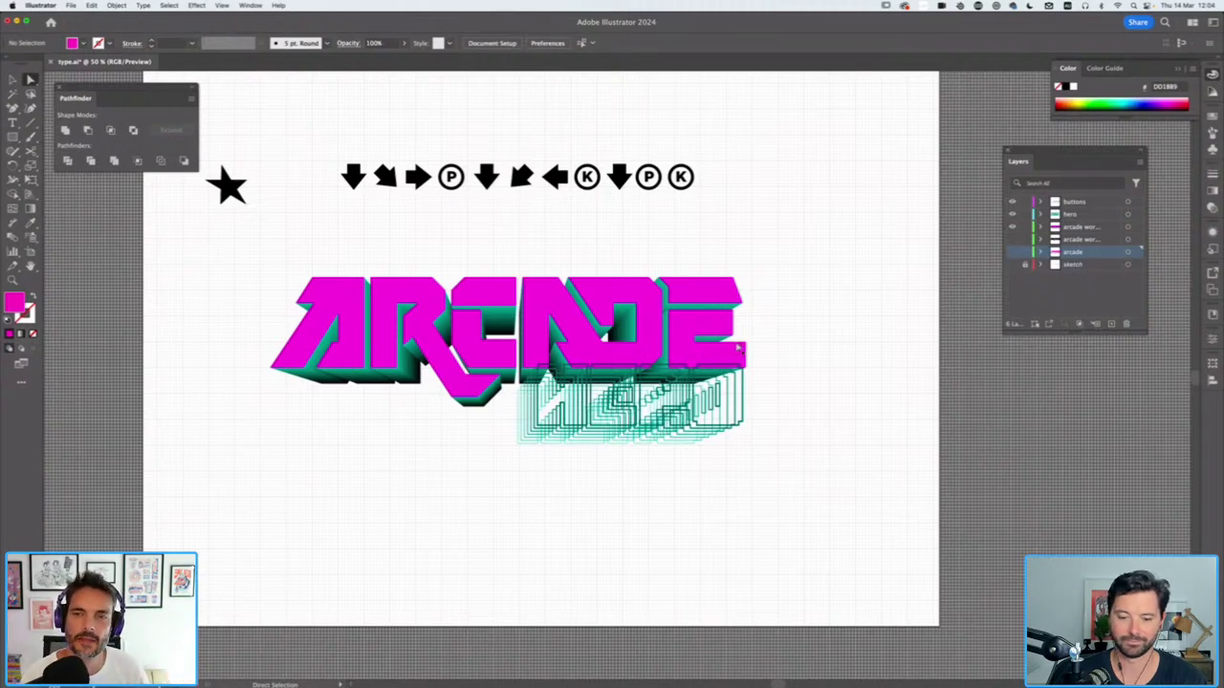
Isolate the 3D ARCADE lettering from the hero layer, expand its layer and compare the lettering with and without its Blend
{"action": "left_click", "coordinate": [1012, 215]}
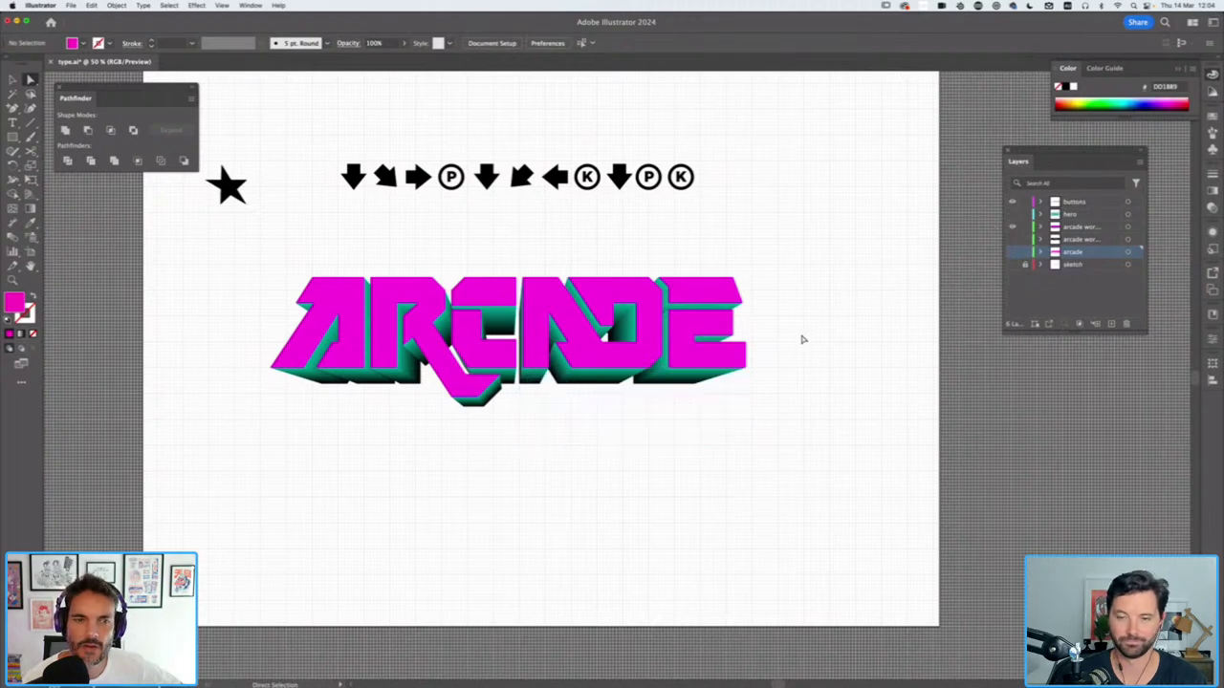
{"action": "left_click", "coordinate": [1041, 227]}
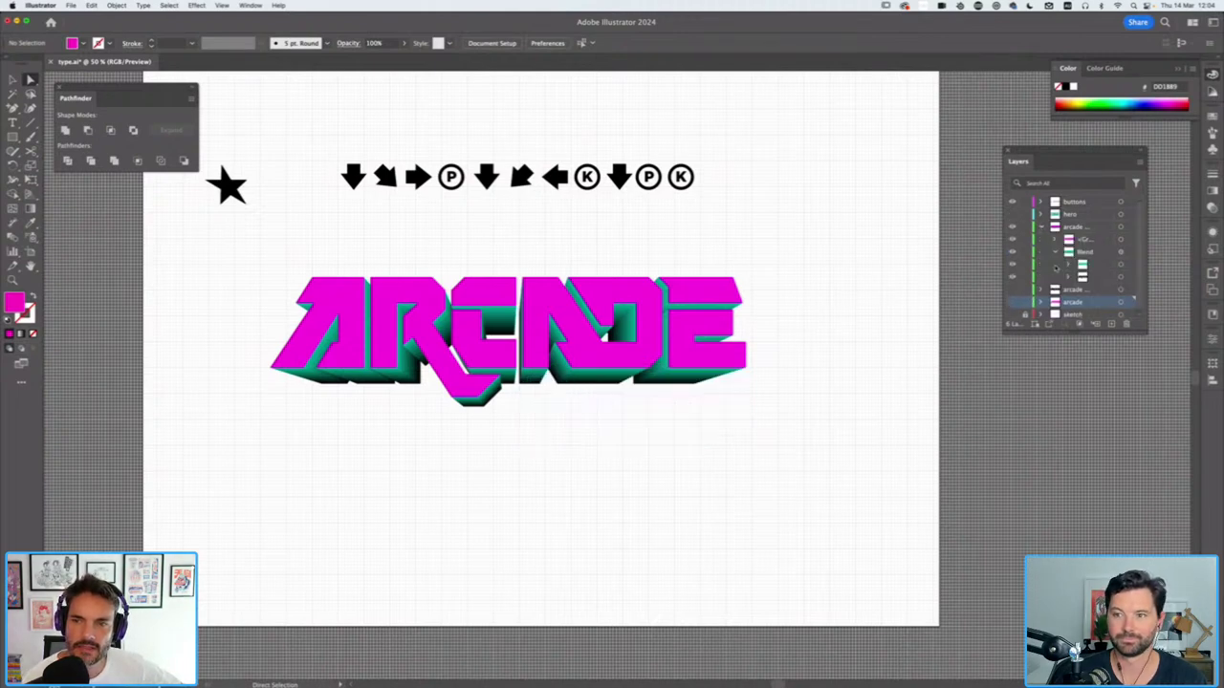
{"action": "left_click", "coordinate": [1061, 252]}
{"action": "left_click", "coordinate": [1012, 252]}
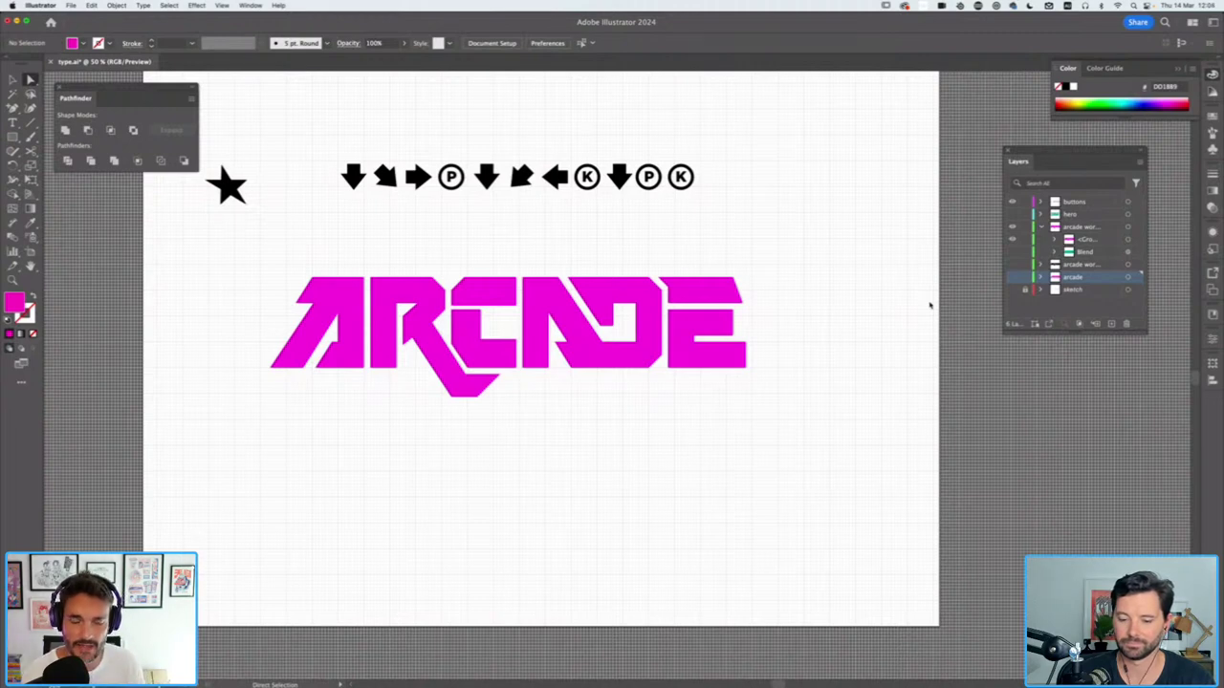
{"action": "left_click", "coordinate": [1012, 252]}
{"action": "left_click", "coordinate": [1013, 214]}
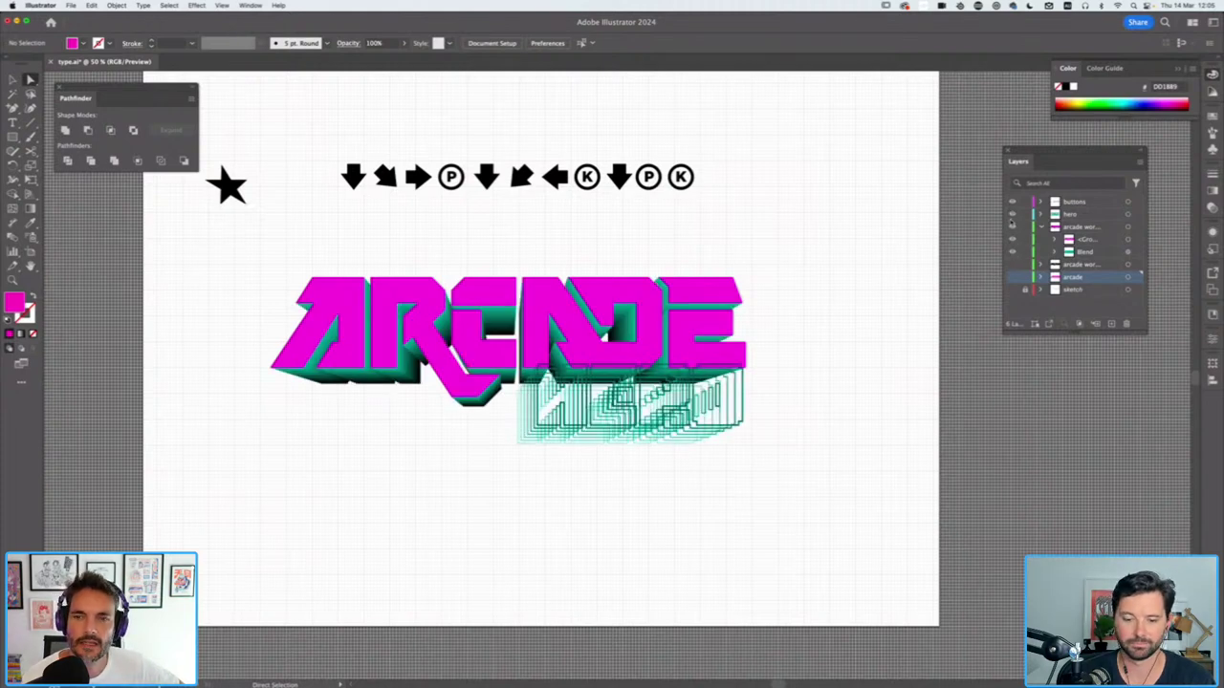
{"action": "left_click", "coordinate": [1013, 214]}
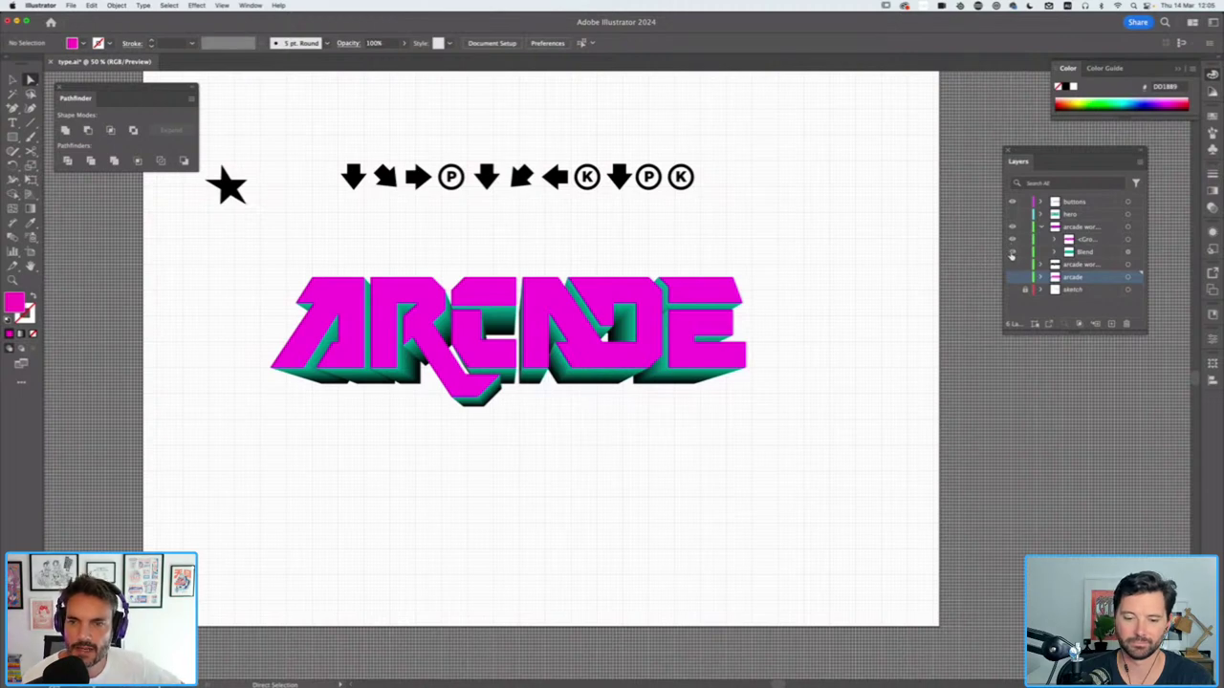
Examine the magenta face group and the Blend of the 3D ARCADE lettering separately, restore both and the hero layer, and collapse the layer
{"action": "left_click", "coordinate": [1012, 252]}
{"action": "left_click", "coordinate": [1012, 251]}
{"action": "left_click", "coordinate": [1012, 239]}
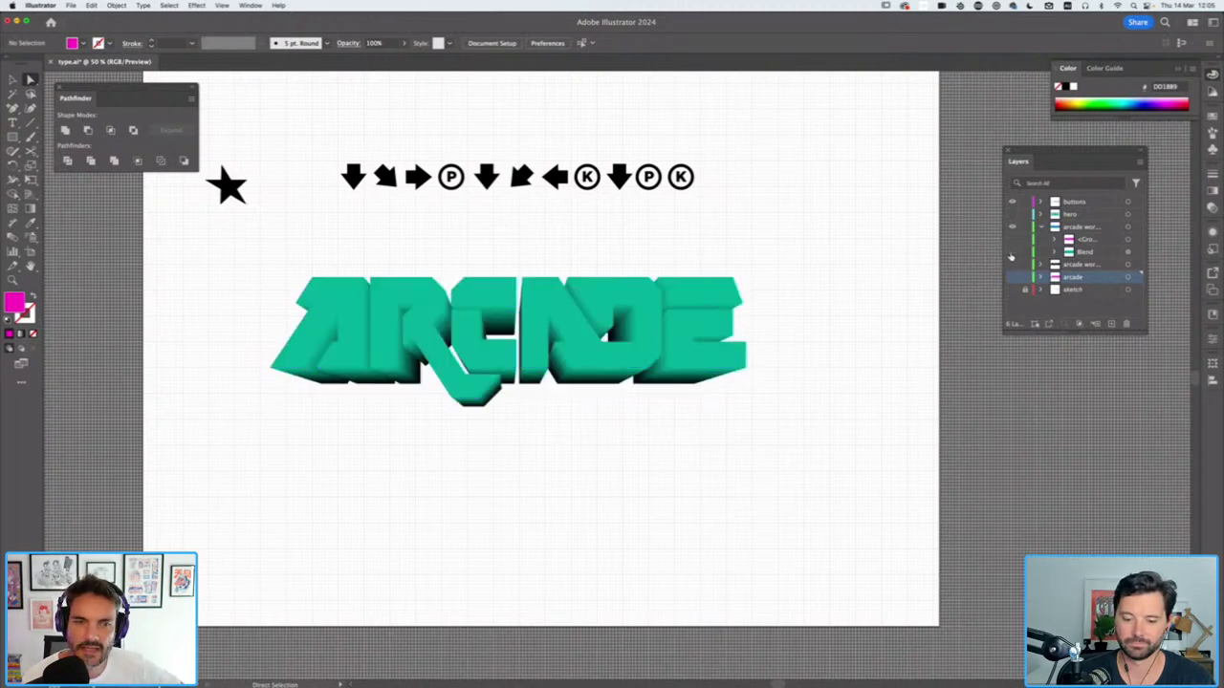
{"action": "left_click", "coordinate": [1012, 252]}
{"action": "left_click", "coordinate": [1012, 252]}
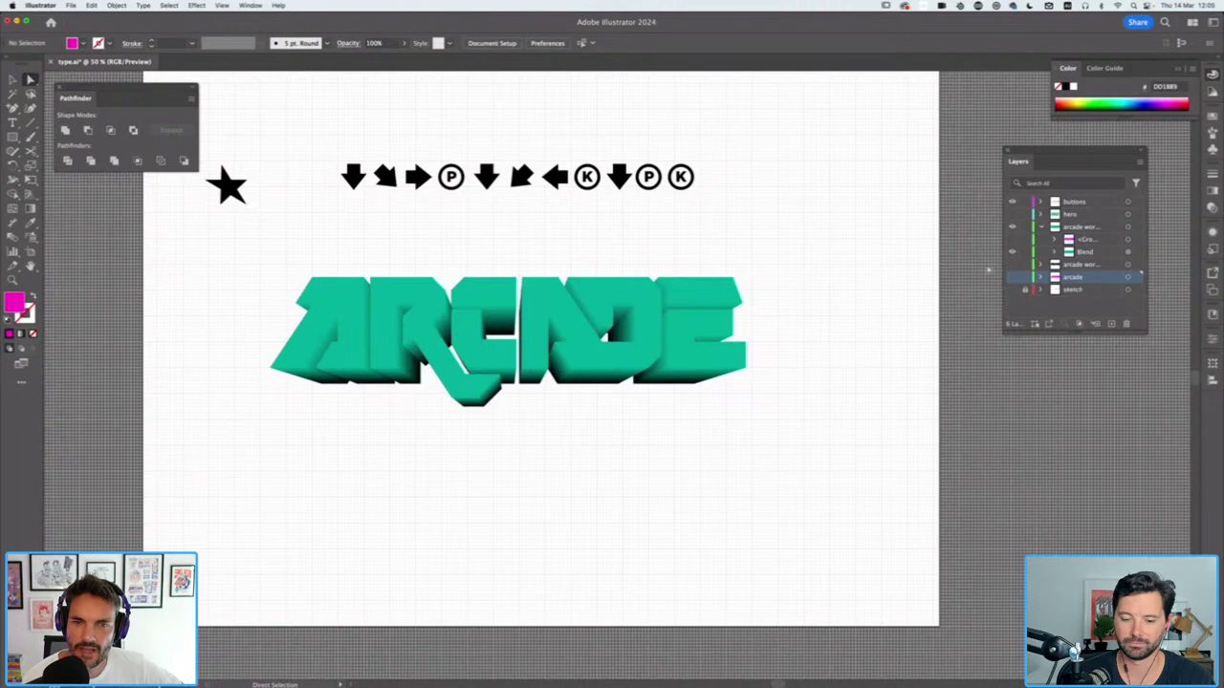
{"action": "left_click", "coordinate": [1013, 239]}
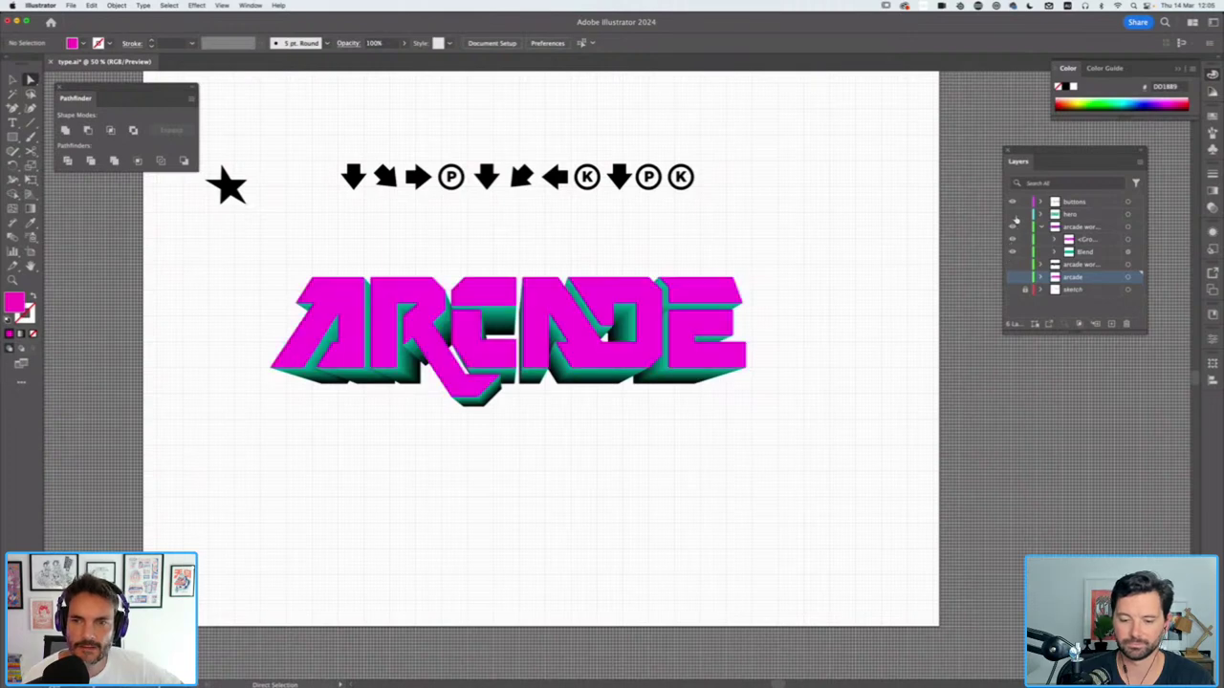
{"action": "left_click", "coordinate": [1012, 214]}
{"action": "left_click", "coordinate": [1041, 227]}
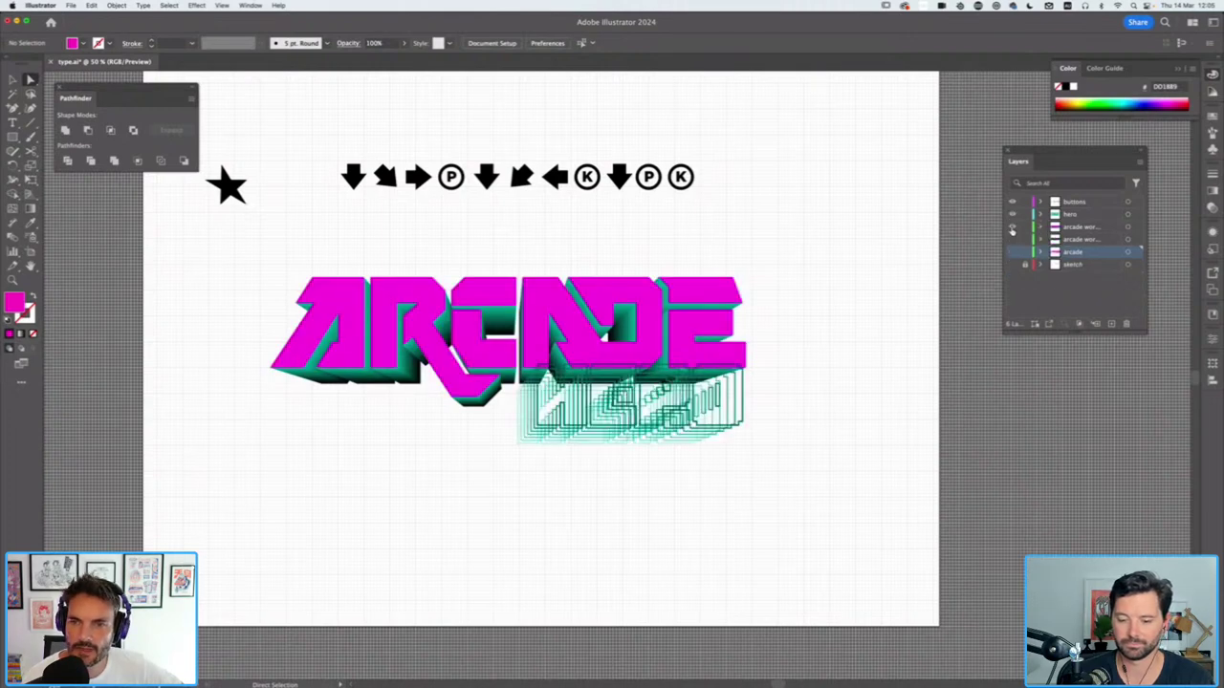
Isolate the hero layer, examine its outline group and Blend separately, and restore the 3D arcade working layer
{"action": "left_click", "coordinate": [1013, 227]}
{"action": "left_click", "coordinate": [1041, 215]}
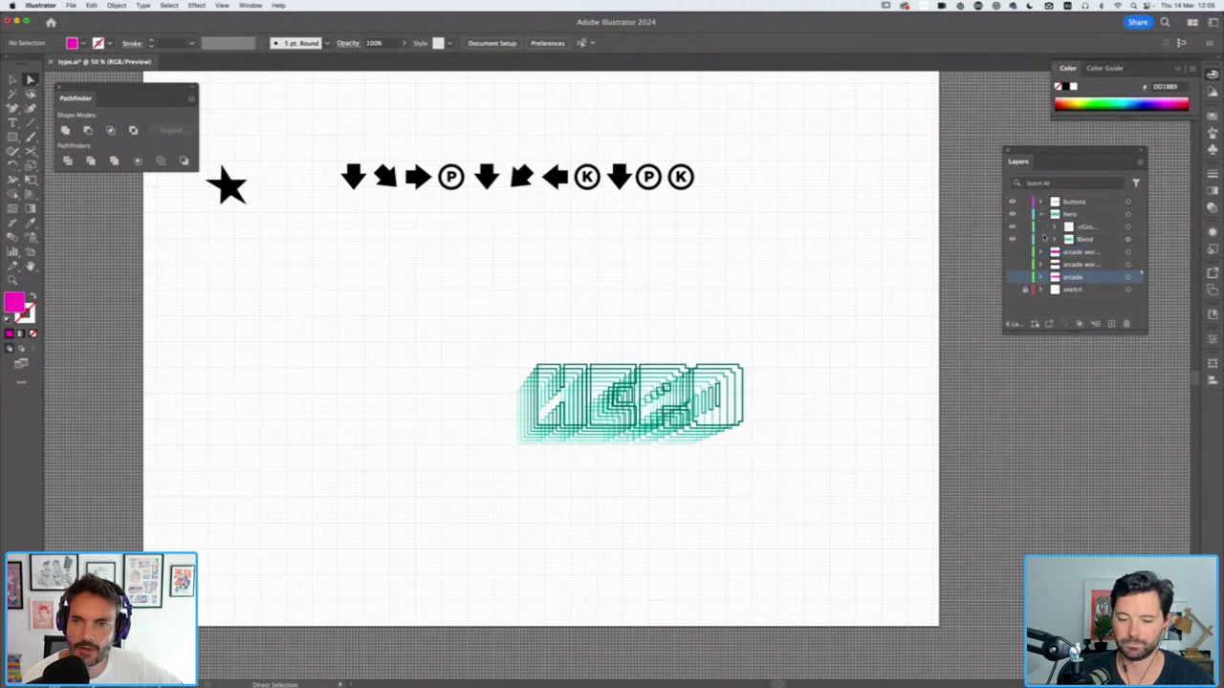
{"action": "left_click", "coordinate": [1013, 239]}
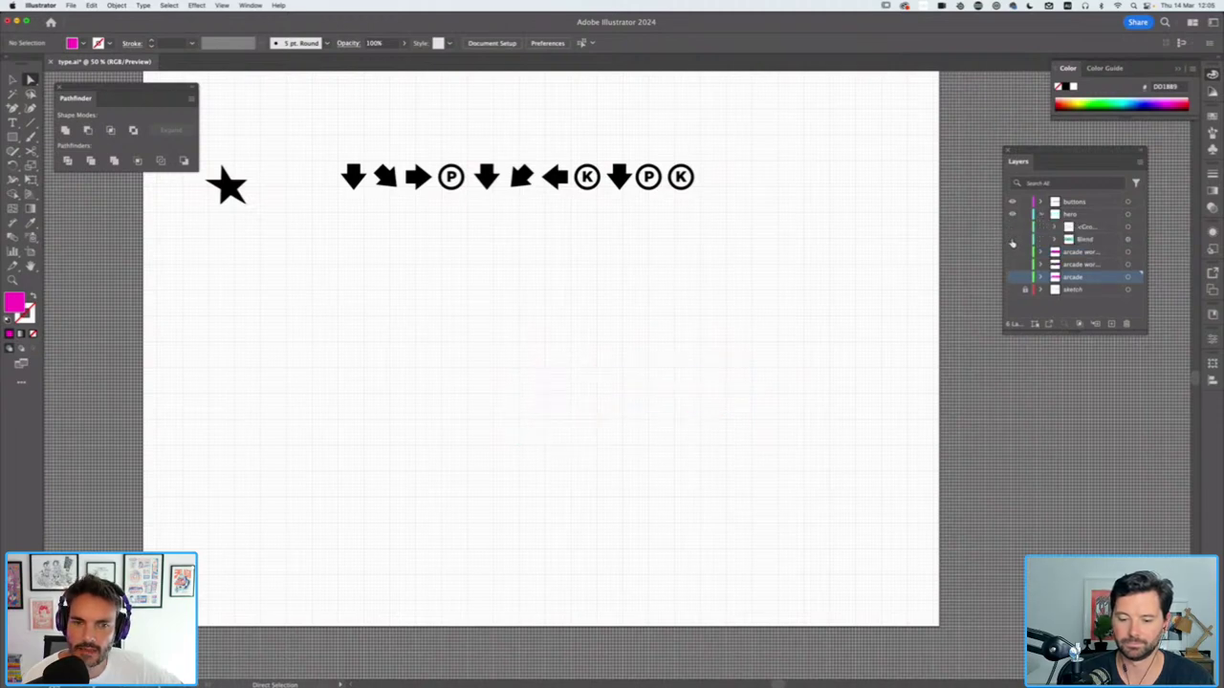
{"action": "left_click", "coordinate": [1013, 238]}
{"action": "left_click", "coordinate": [1012, 239]}
{"action": "left_click", "coordinate": [1014, 228]}
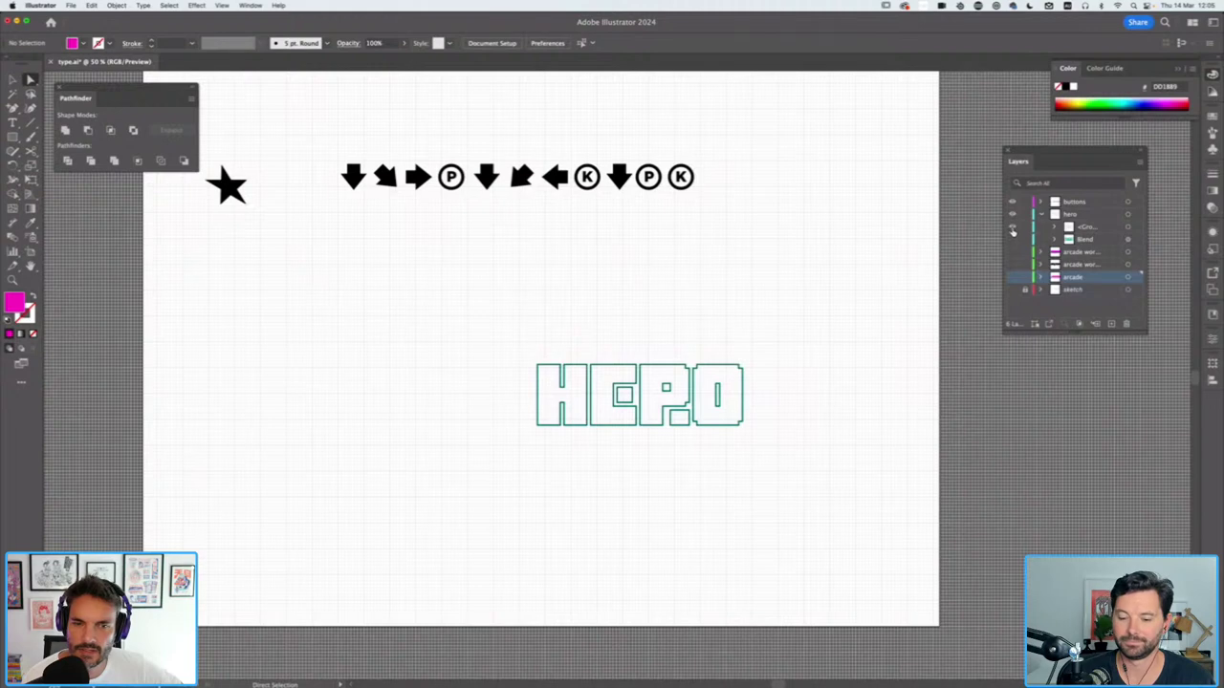
{"action": "left_click", "coordinate": [1013, 238]}
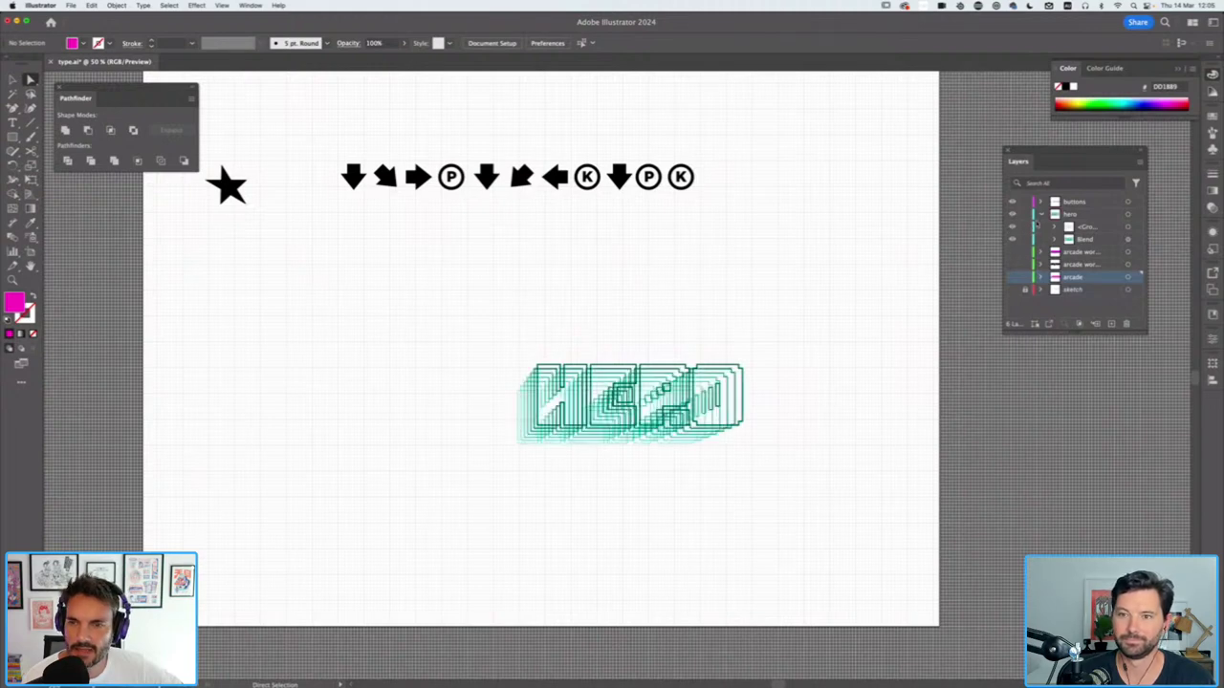
{"action": "left_click", "coordinate": [1041, 214]}
{"action": "left_click", "coordinate": [1012, 227]}
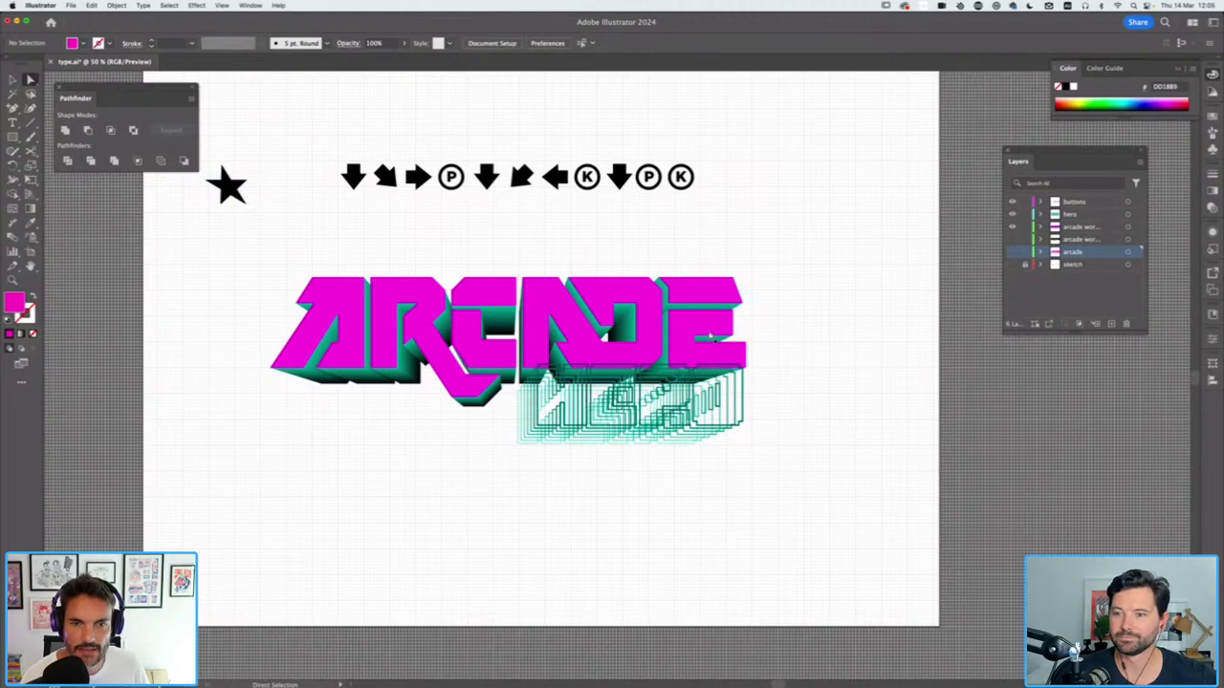
Close type.ai without saving the changes and switch to Photoshop
{"action": "key", "text": "super+w"}
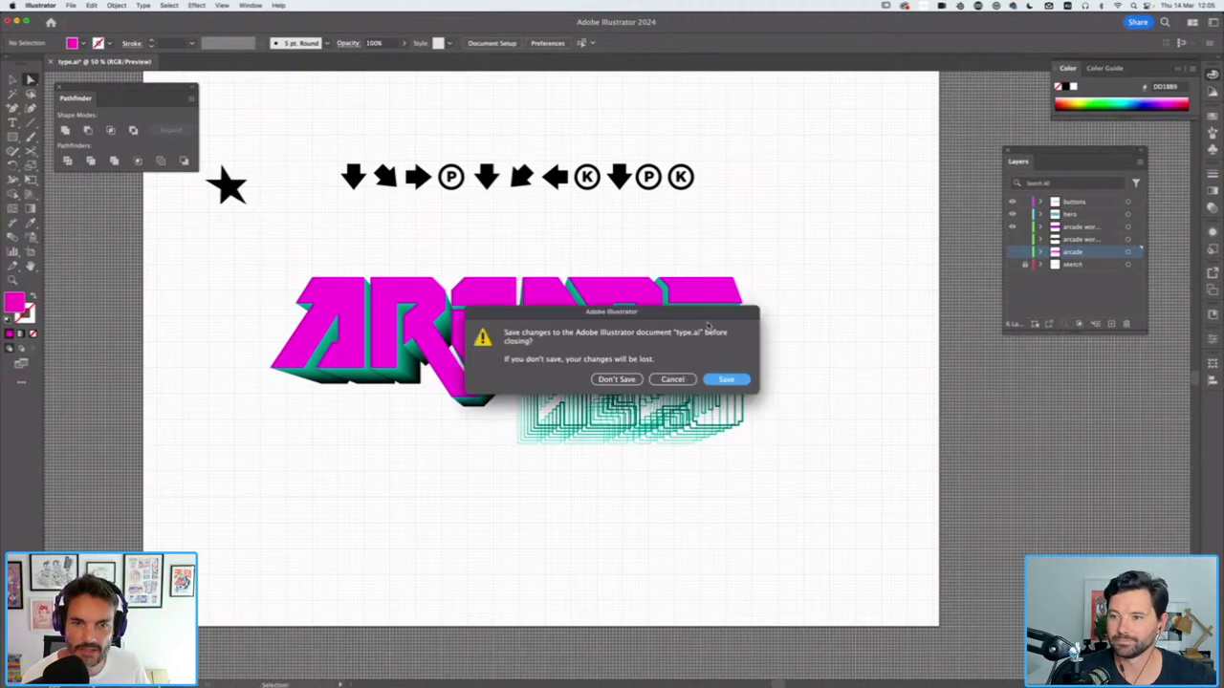
{"action": "left_click", "coordinate": [620, 379]}
{"action": "key", "text": "super+Tab"}
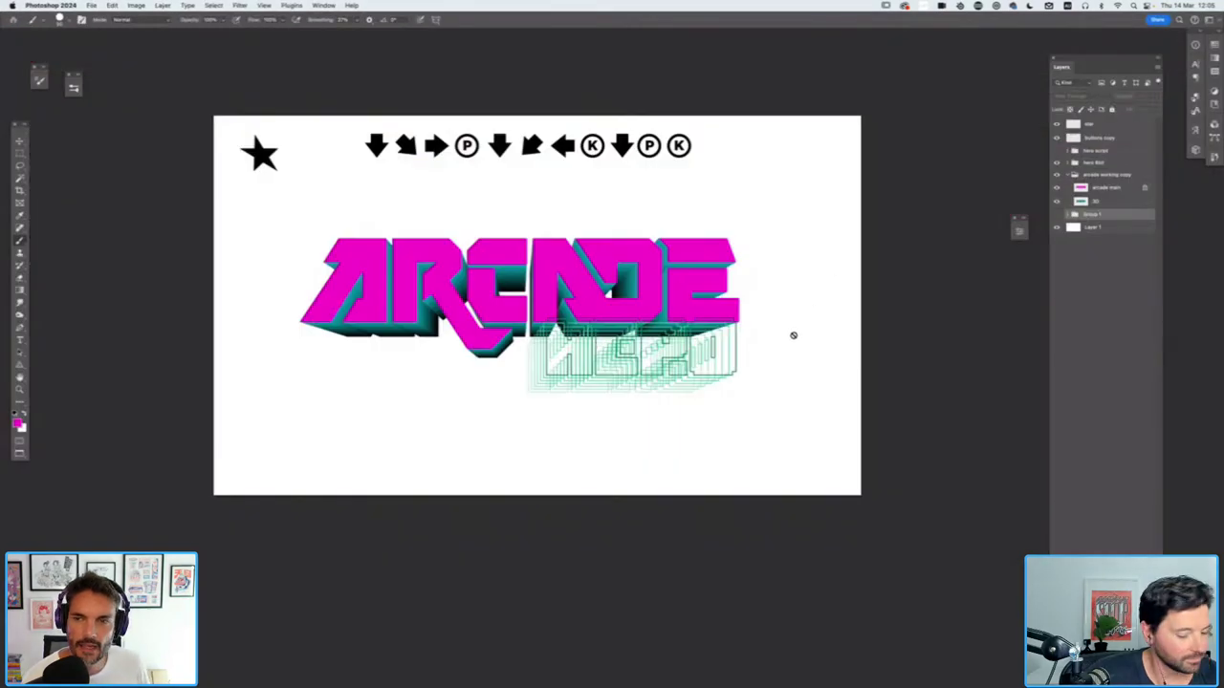
Expand the hero 8bit group and examine the arcade main, 3D, hero and blend layers by switching their visibility off and on
{"action": "left_click", "coordinate": [1068, 164]}
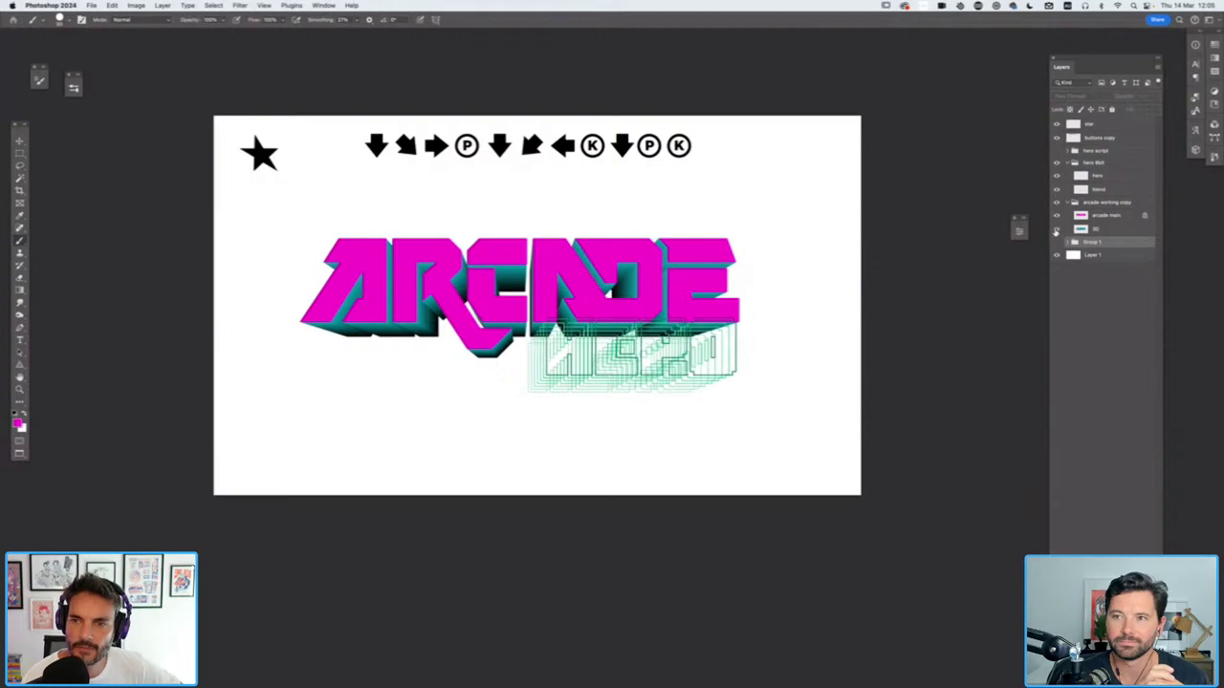
{"action": "left_click", "coordinate": [1056, 216]}
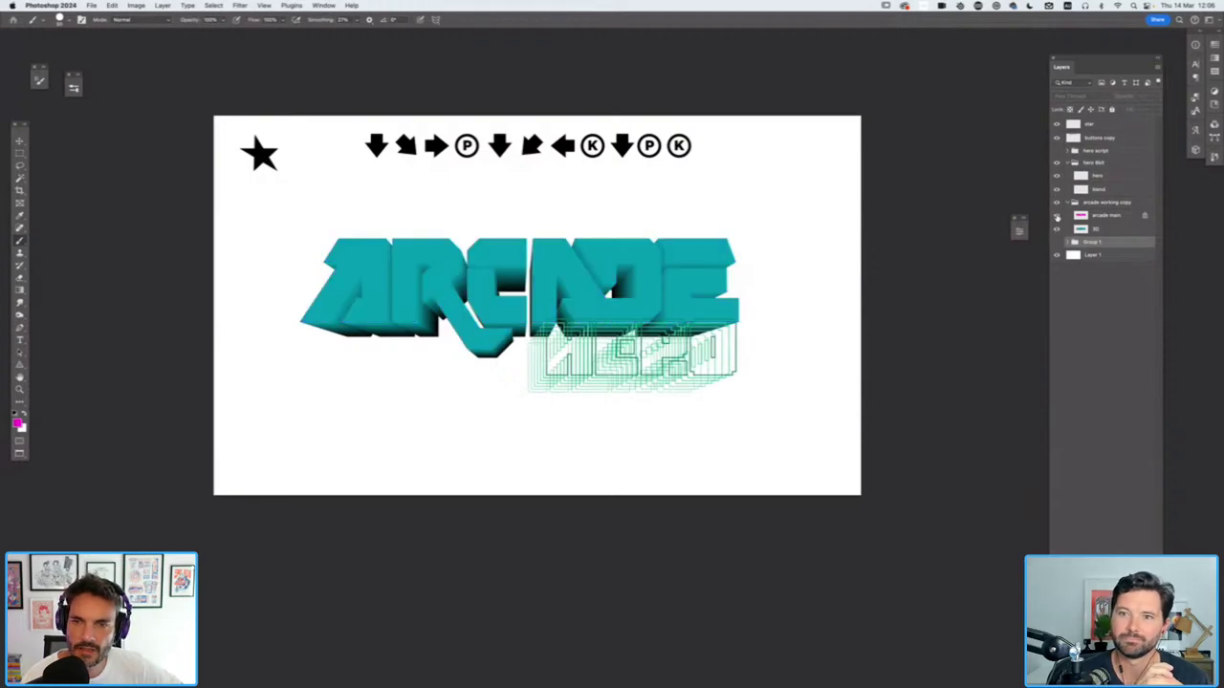
{"action": "left_click", "coordinate": [1056, 216]}
{"action": "left_click", "coordinate": [1056, 229]}
{"action": "left_click", "coordinate": [1056, 230]}
{"action": "left_click", "coordinate": [1057, 182]}
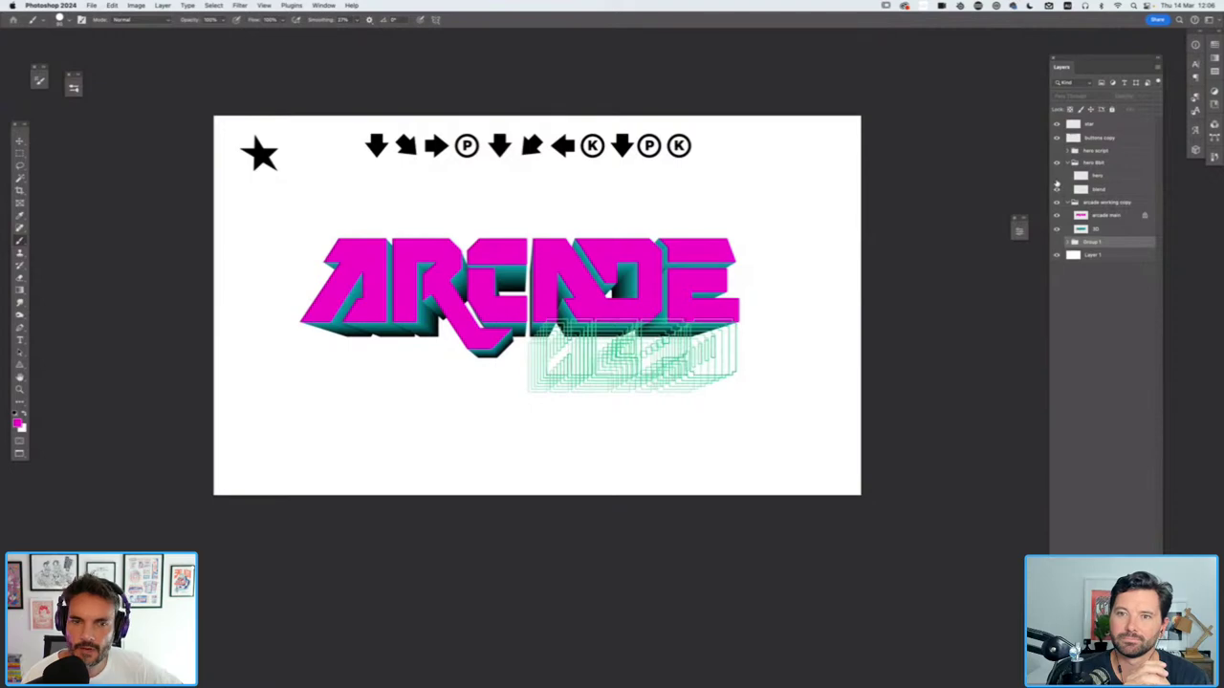
{"action": "left_click", "coordinate": [1056, 189]}
{"action": "left_click", "coordinate": [1057, 190]}
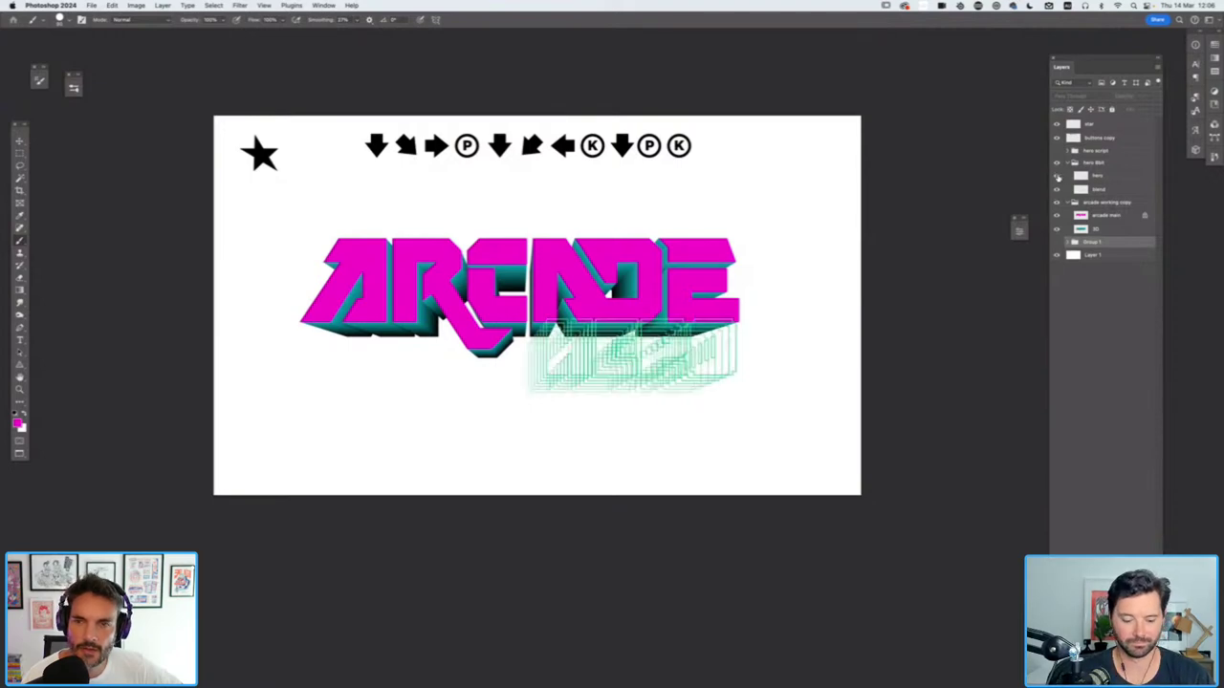
{"action": "left_click", "coordinate": [1056, 177]}
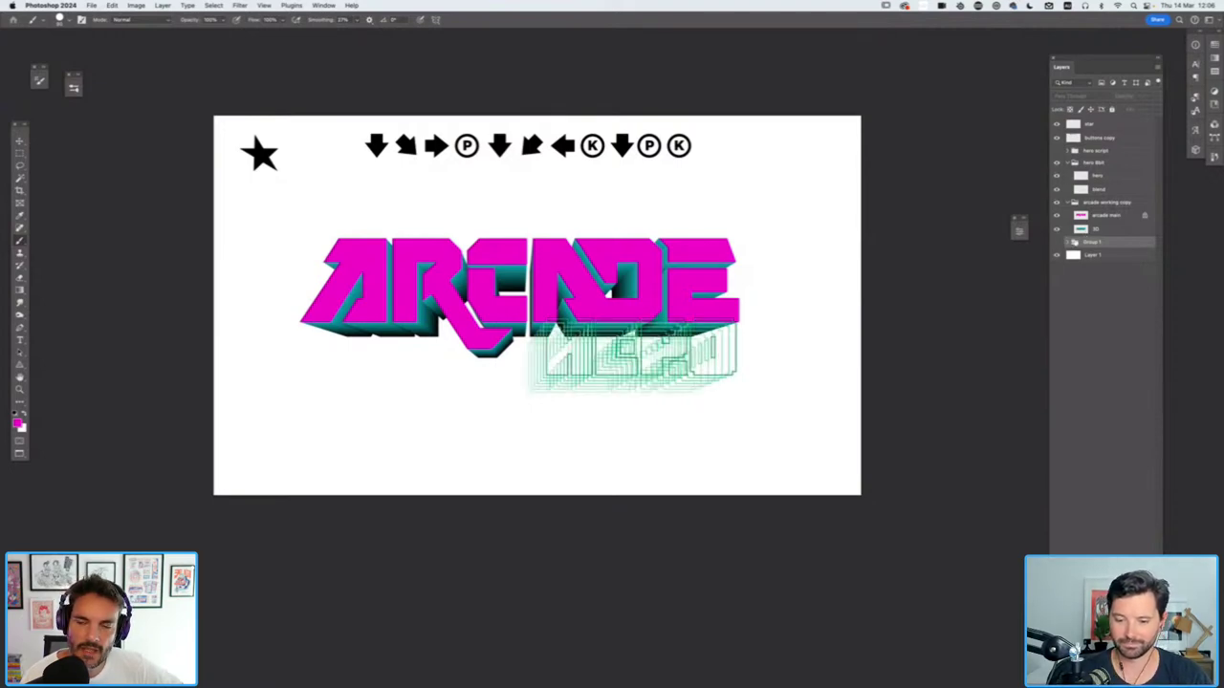
Hide the star and buttons copy layers, and preview the teal 3D lettering over the galaxy background in Group 1
{"action": "left_click", "coordinate": [1057, 216]}
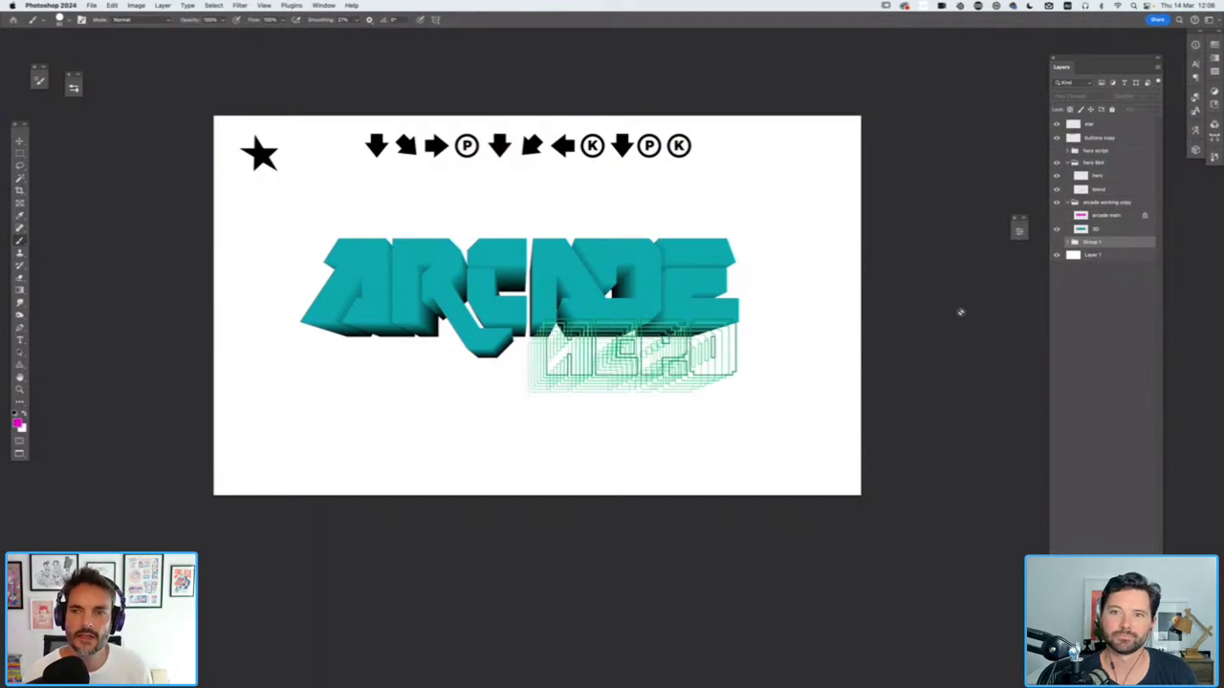
{"action": "left_click_drag", "start_coordinate": [1057, 124], "coordinate": [1056, 150]}
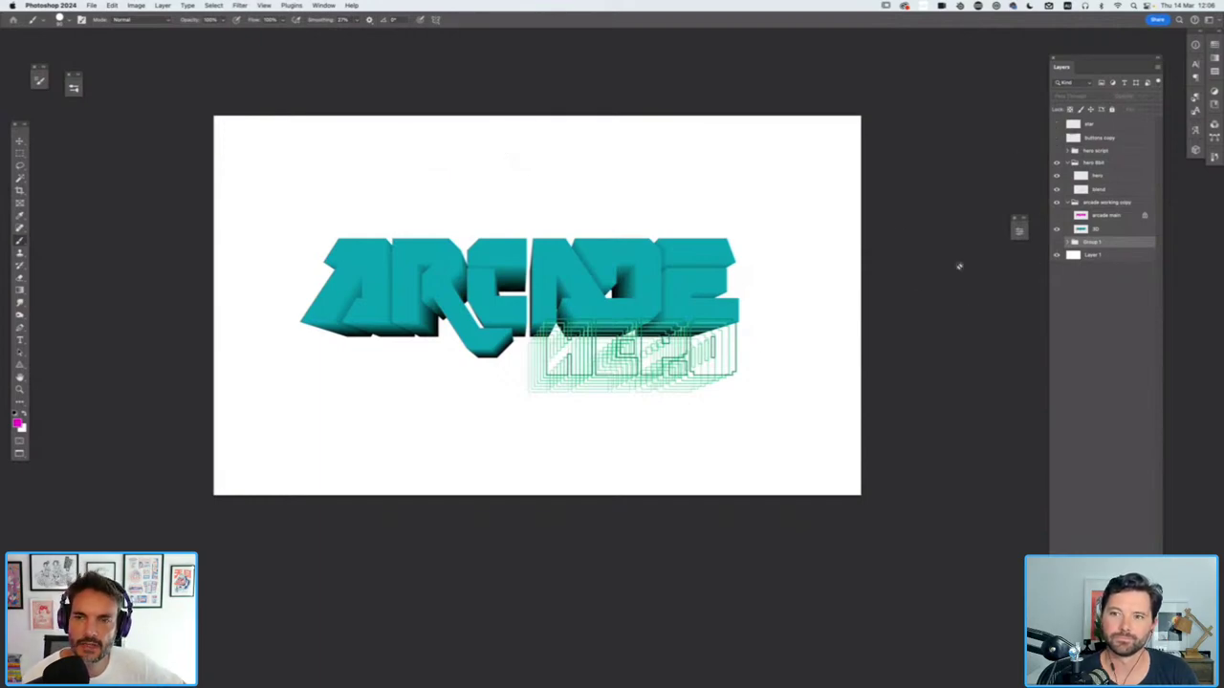
{"action": "left_click", "coordinate": [1057, 242]}
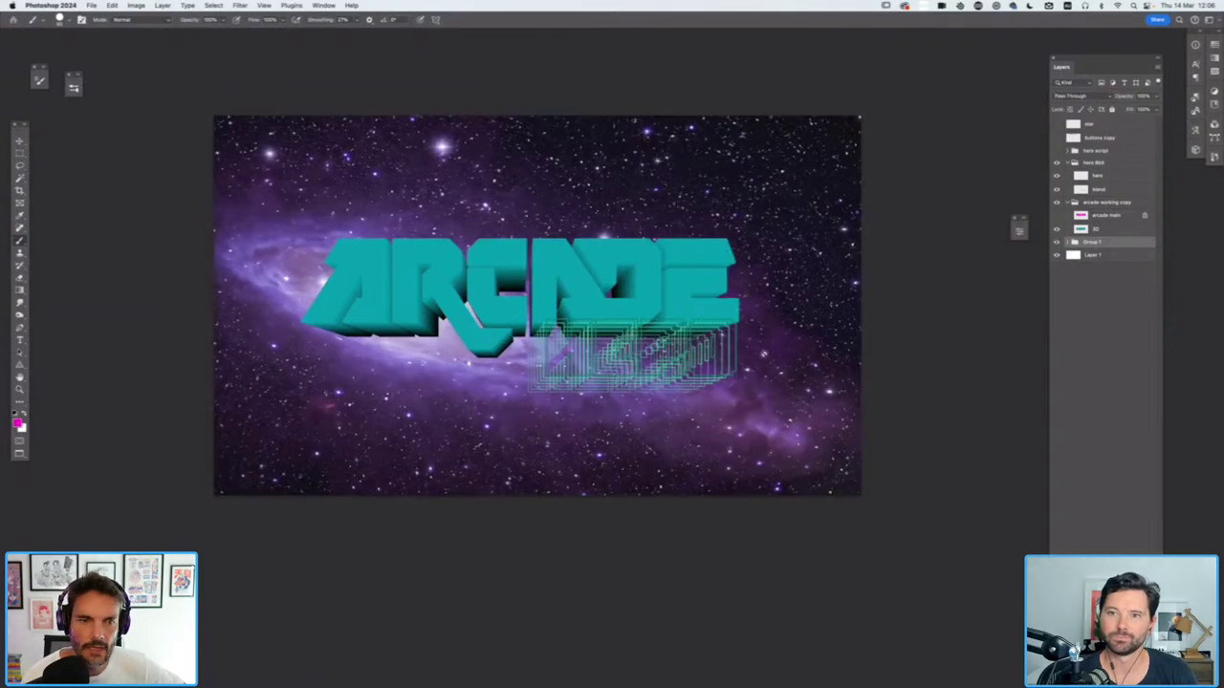
{"action": "left_click", "coordinate": [1057, 242]}
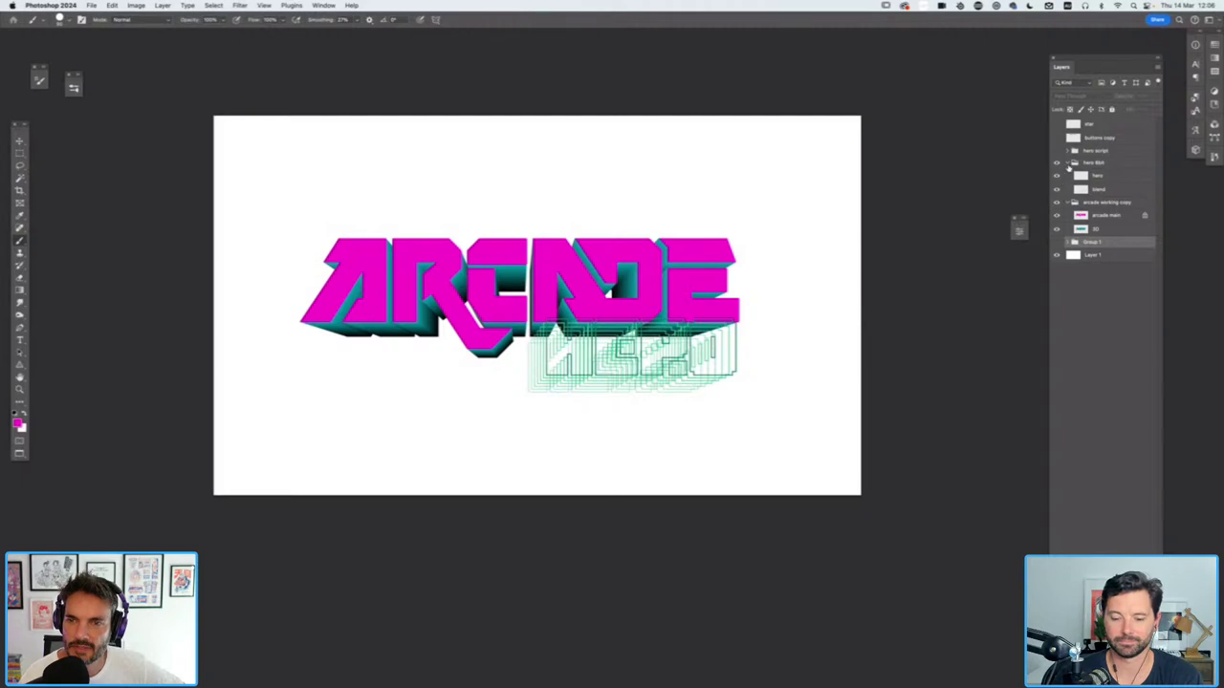
Collapse and hide the hero 8bit group, and show the hero script group instead
{"action": "left_click", "coordinate": [1068, 164]}
{"action": "left_click", "coordinate": [1057, 163]}
{"action": "left_click", "coordinate": [1056, 151]}
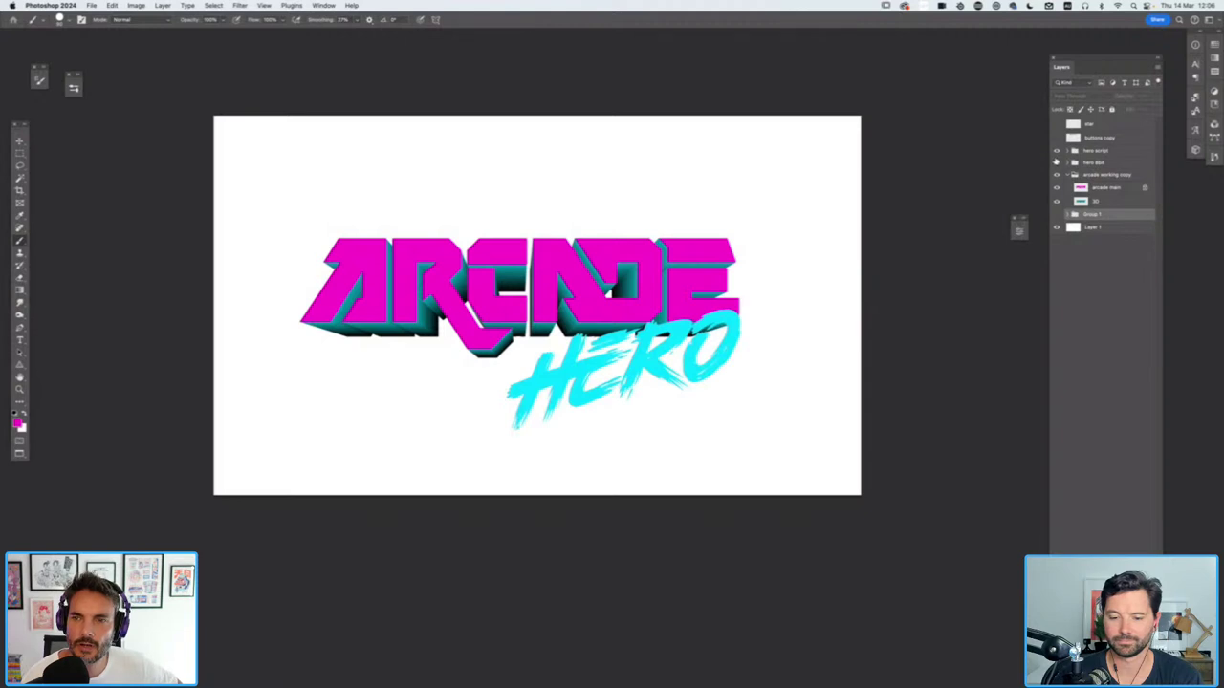
Compare the hero script and hero 8bit versions of the lettering by alternating the visibility of the two groups
{"action": "left_click", "coordinate": [1057, 151]}
{"action": "left_click", "coordinate": [1057, 163]}
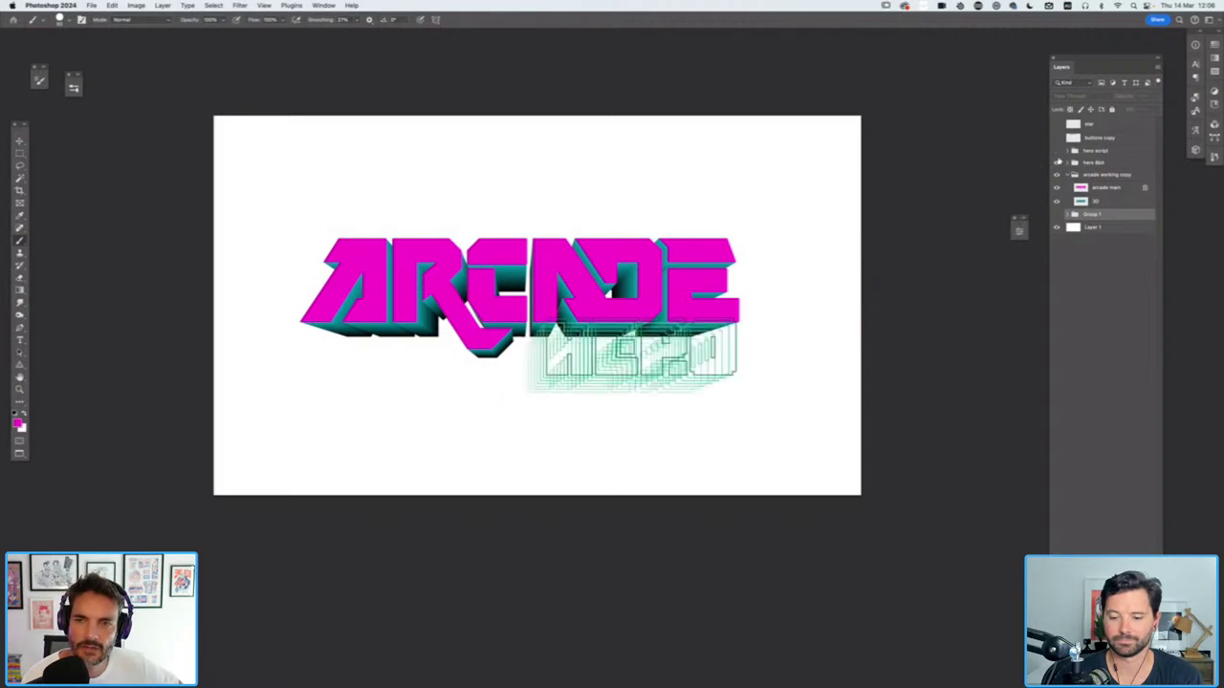
{"action": "left_click", "coordinate": [1057, 162]}
{"action": "left_click", "coordinate": [1057, 151]}
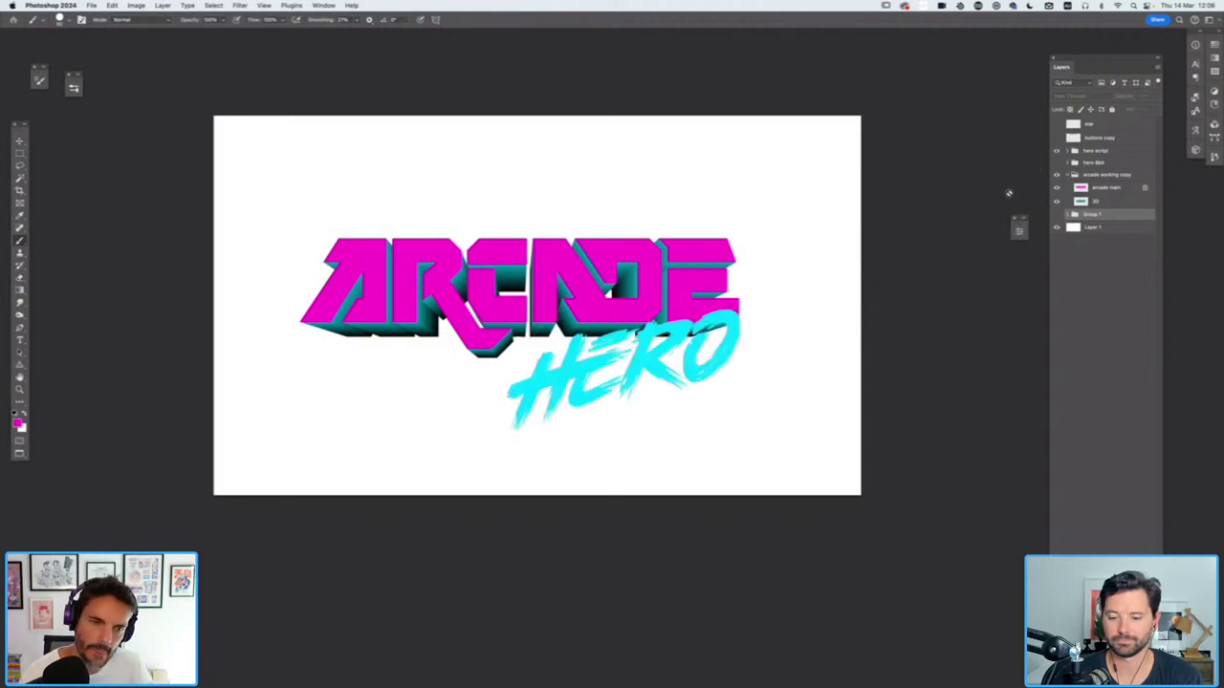
Hide the hero script group, and show and expand the hero 8bit group
{"action": "left_click", "coordinate": [1056, 151]}
{"action": "left_click", "coordinate": [1056, 163]}
{"action": "left_click", "coordinate": [1068, 164]}
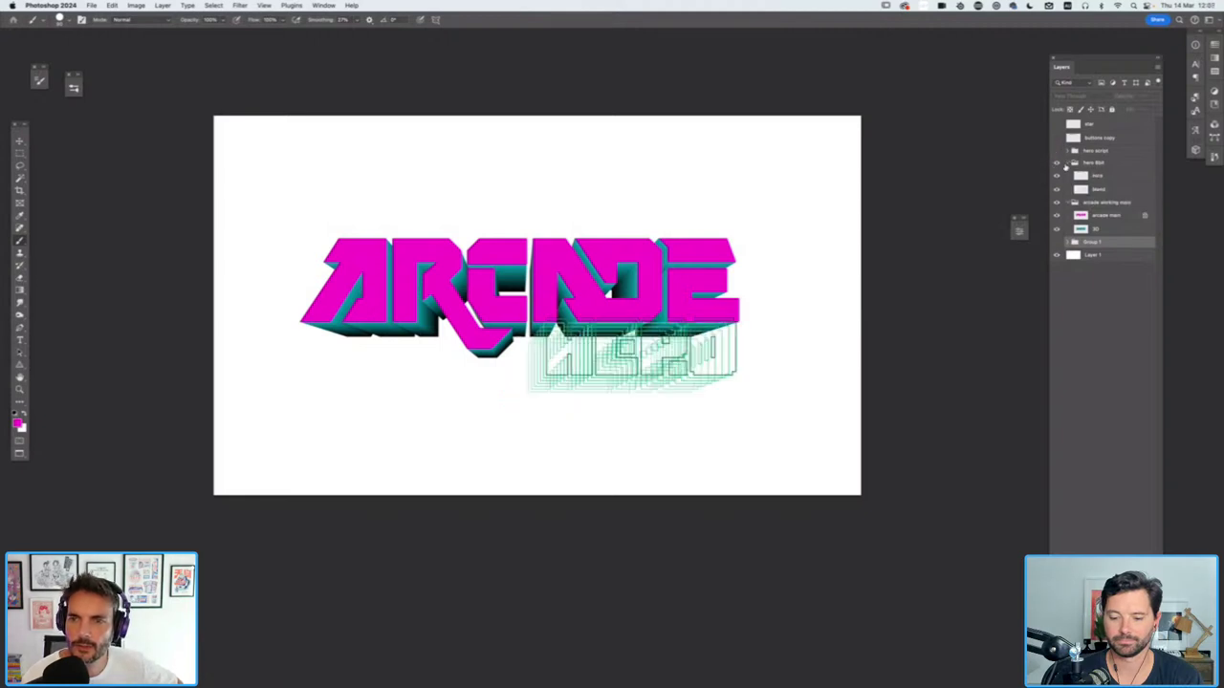
Invert the white background on Layer 1 to black, and collapse and hide the hero 8bit group
{"action": "left_click", "coordinate": [1106, 256]}
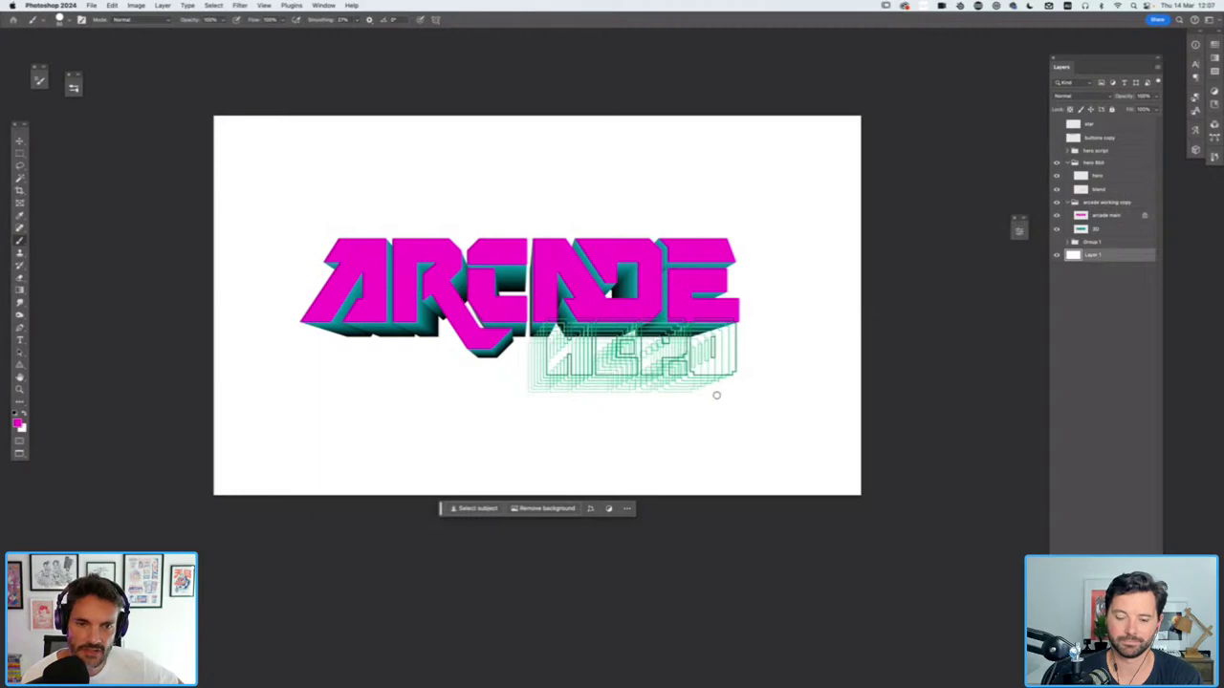
{"action": "key", "text": "super+i"}
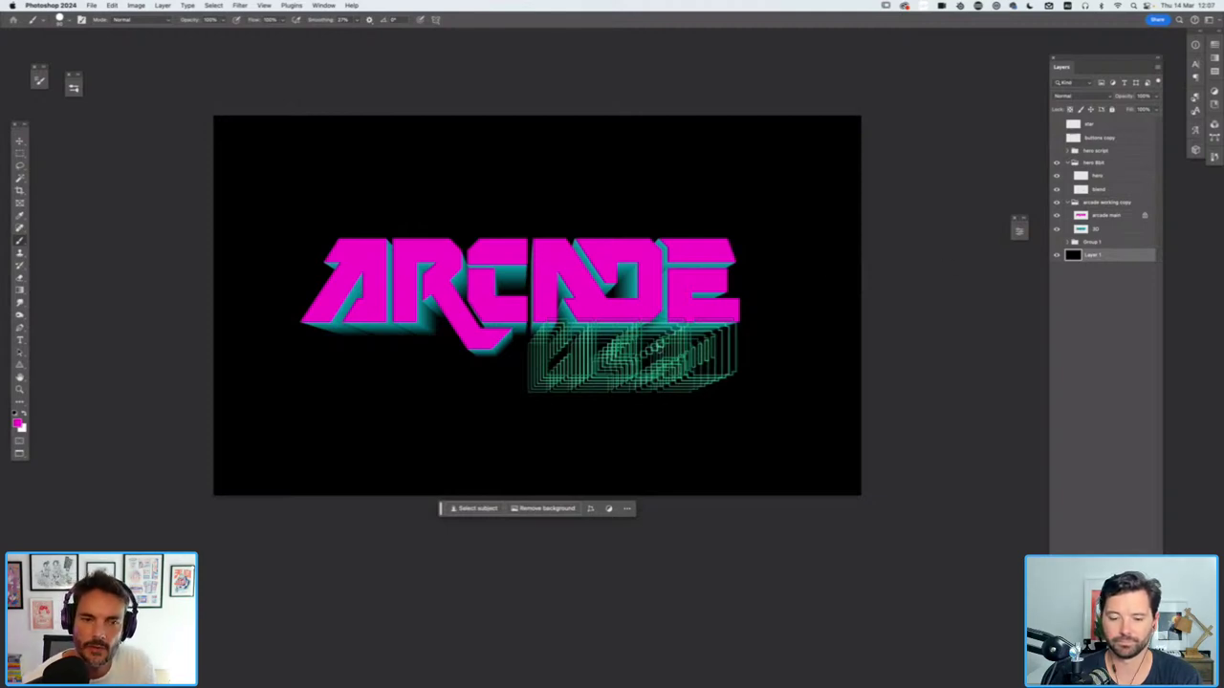
{"action": "left_click", "coordinate": [1074, 162]}
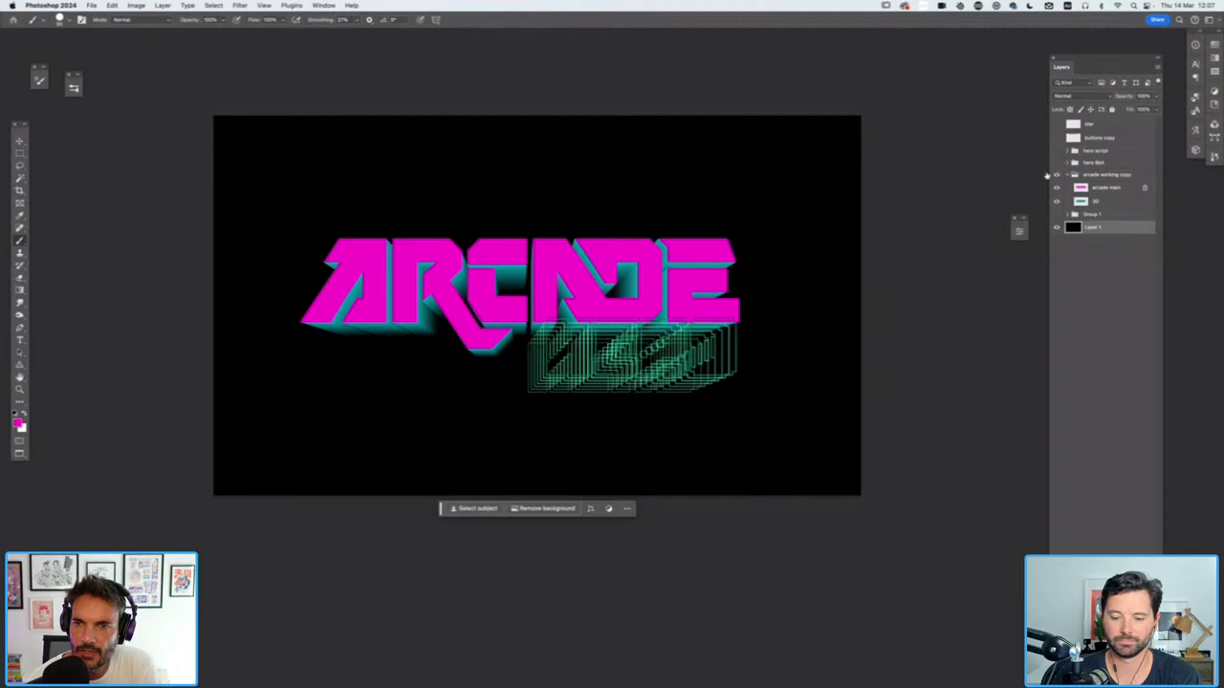
{"action": "left_click", "coordinate": [1056, 164]}
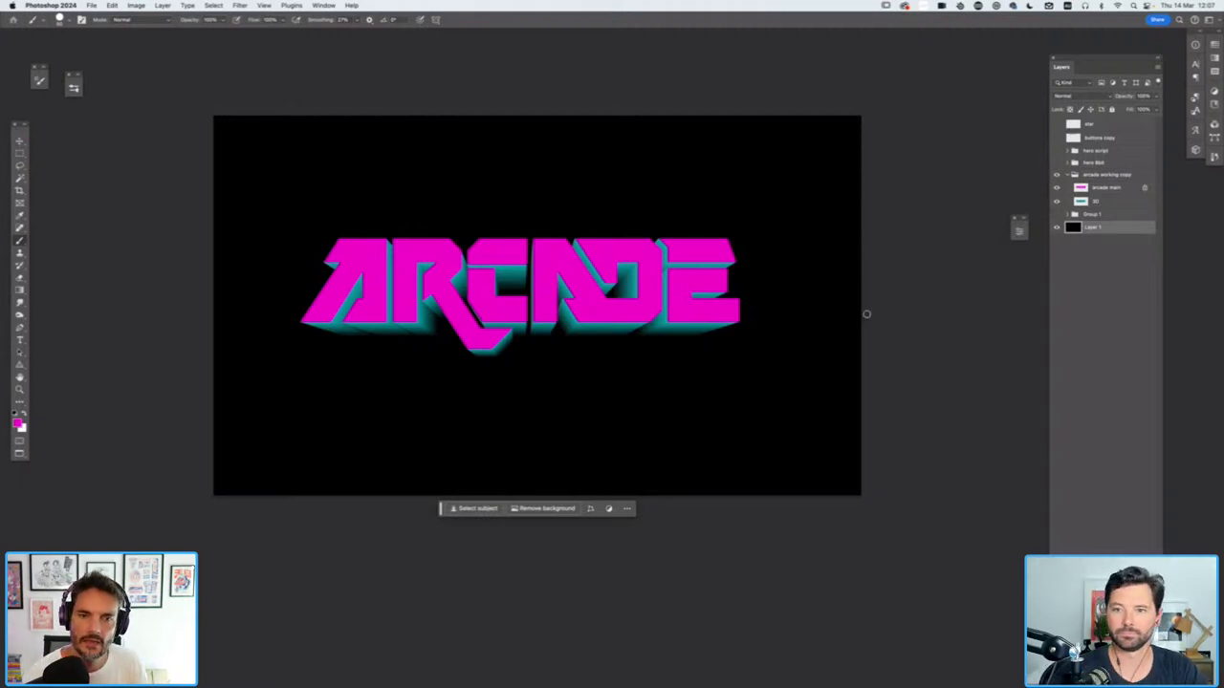
Recolor the arcade main lettering by filling its layer with a neutral grey at 50% brightness
{"action": "left_click", "coordinate": [1124, 190]}
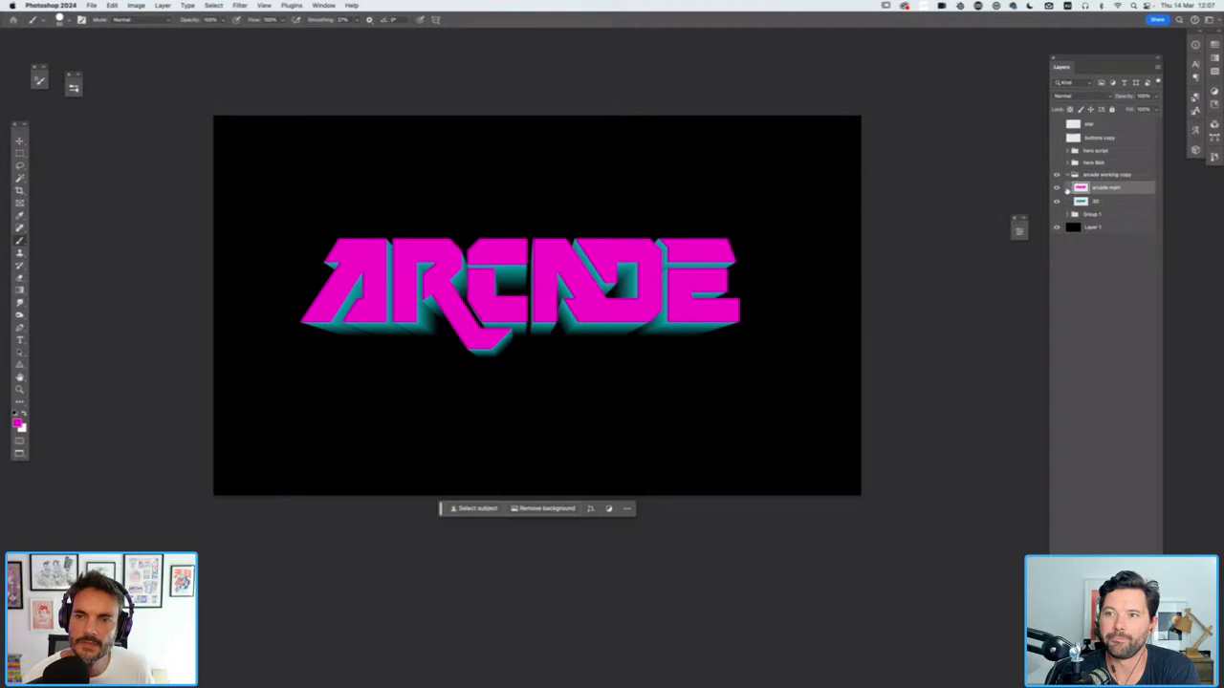
{"action": "left_click", "coordinate": [1057, 188]}
{"action": "left_click", "coordinate": [1057, 188]}
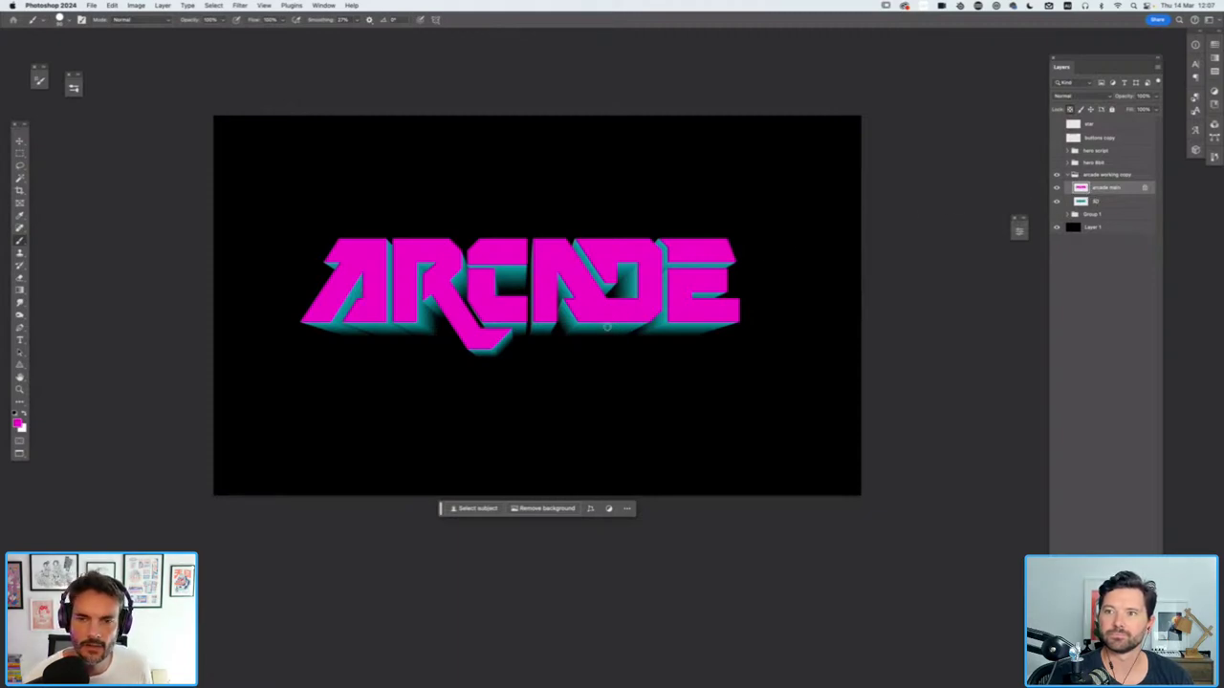
{"action": "key", "text": "d"}
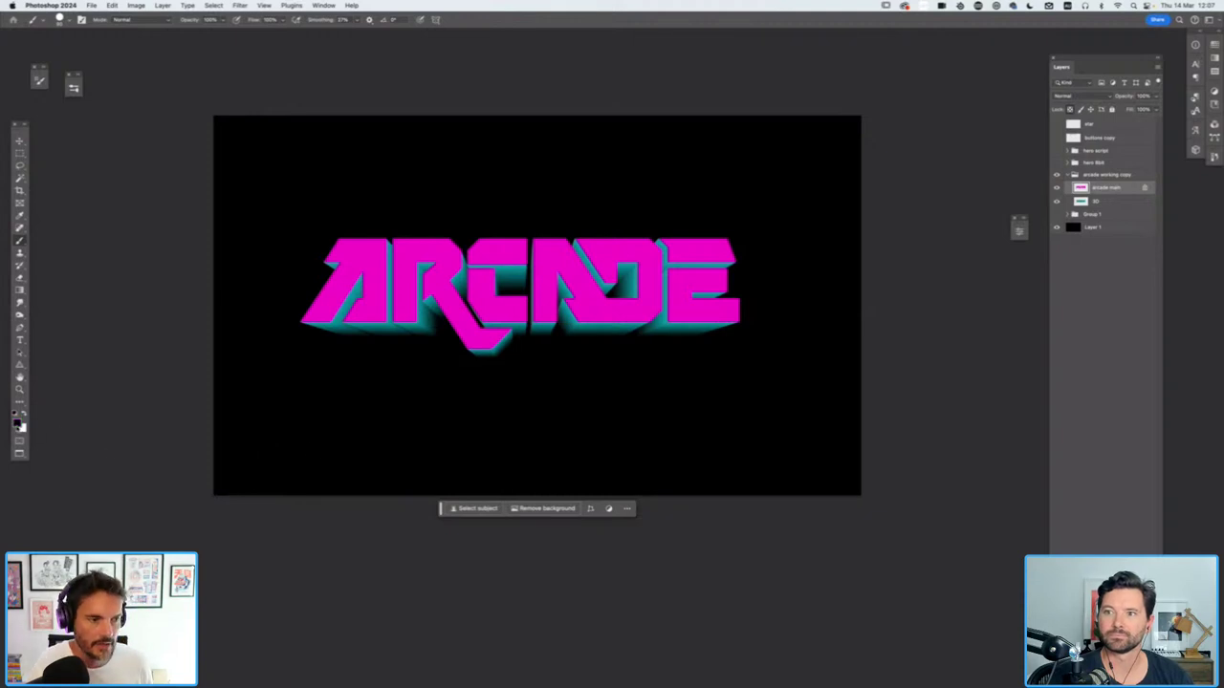
{"action": "left_click", "coordinate": [16, 423]}
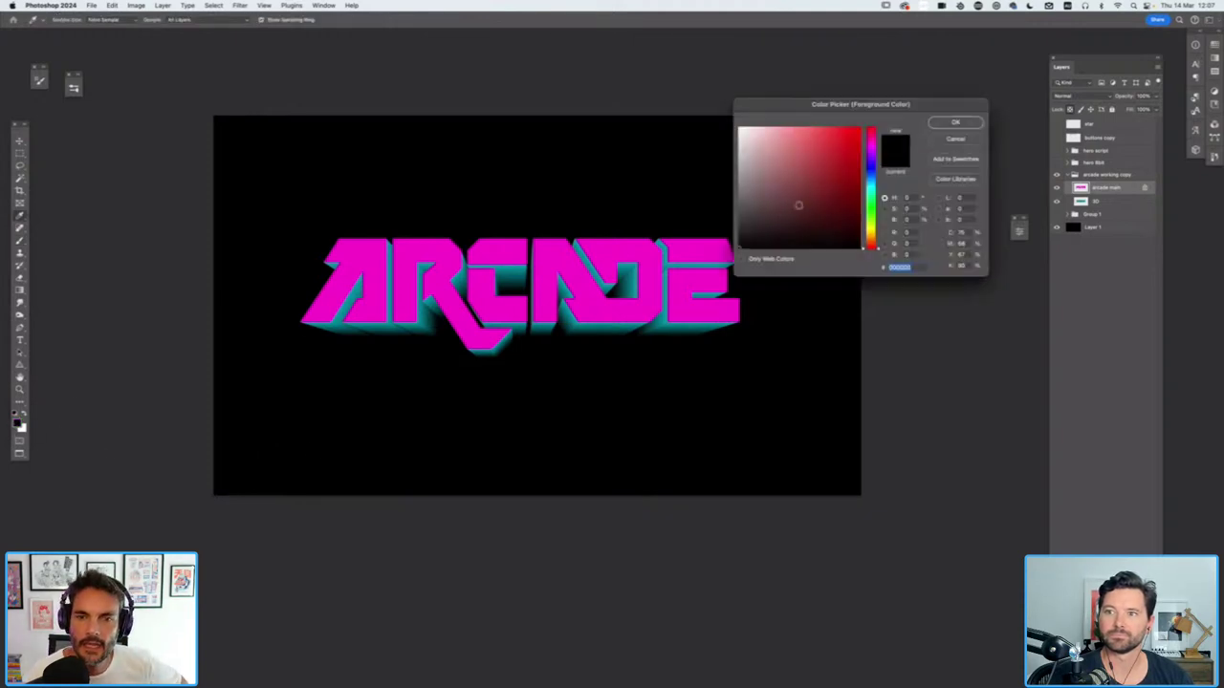
{"action": "left_click", "coordinate": [910, 219]}
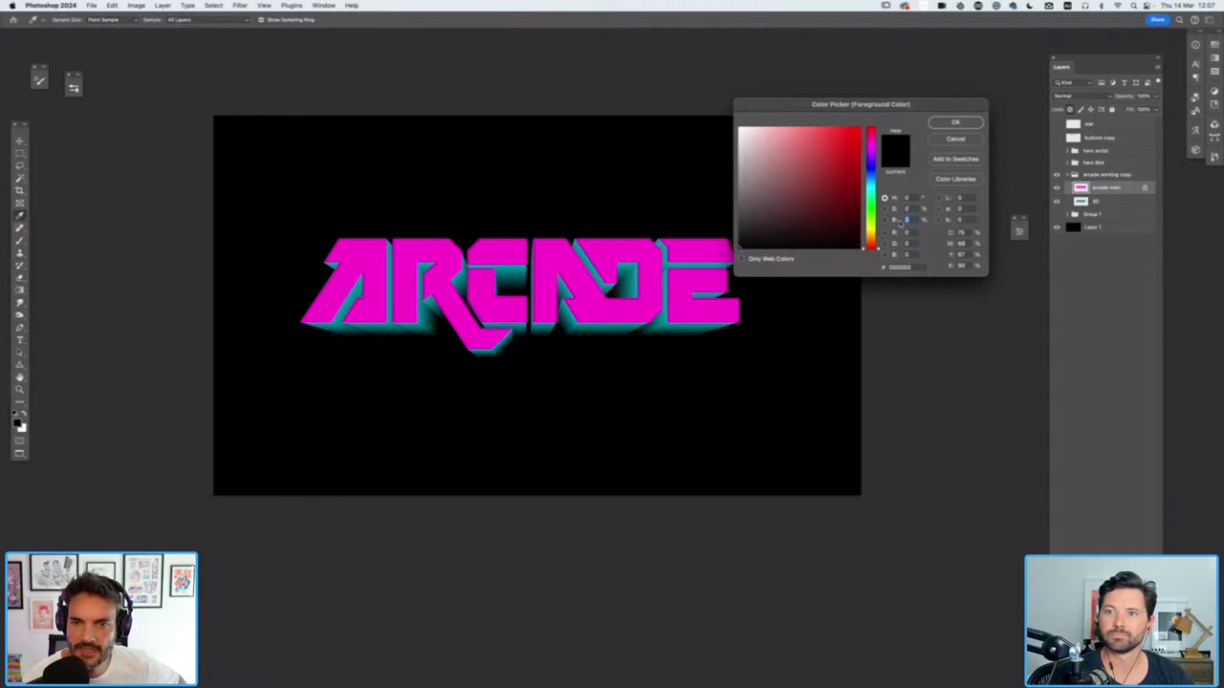
{"action": "type", "text": "50"}
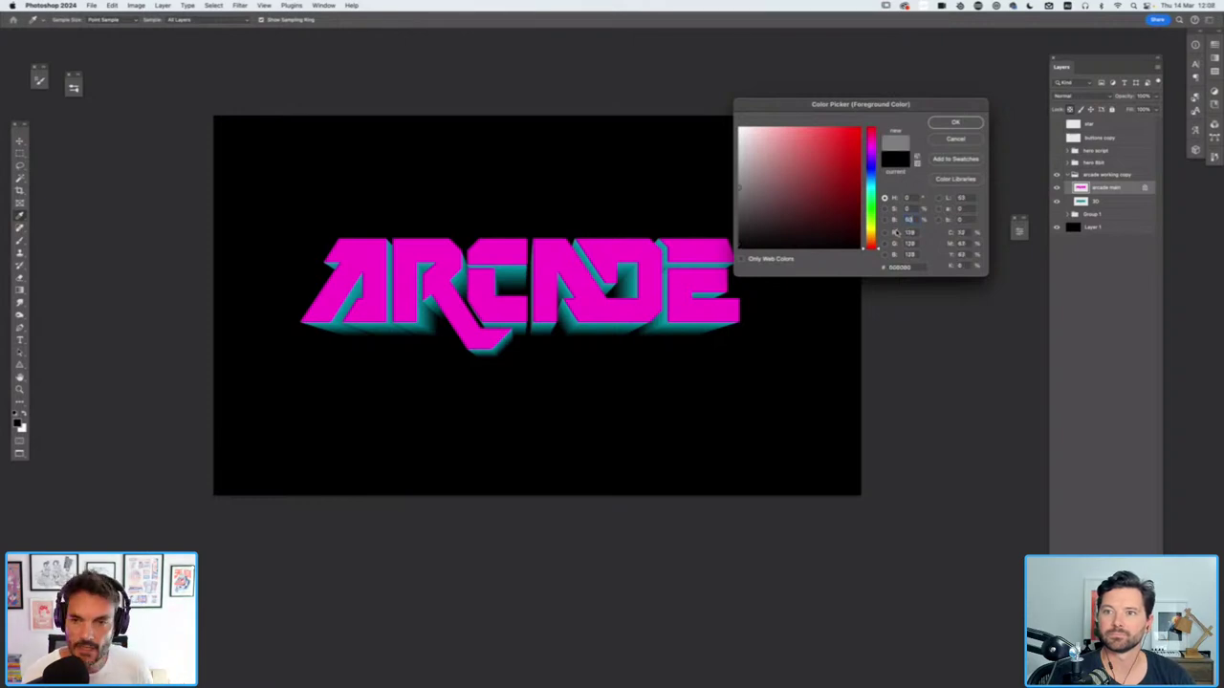
{"action": "key", "text": "Return"}
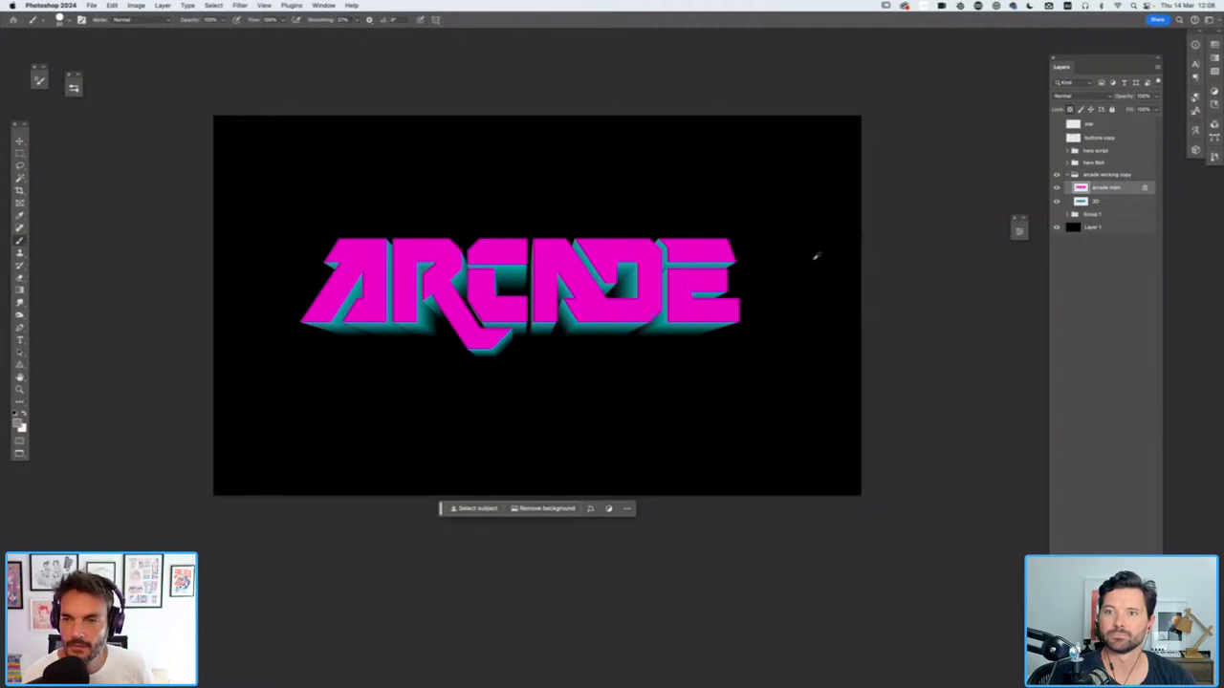
{"action": "key", "text": "alt+BackSpace"}
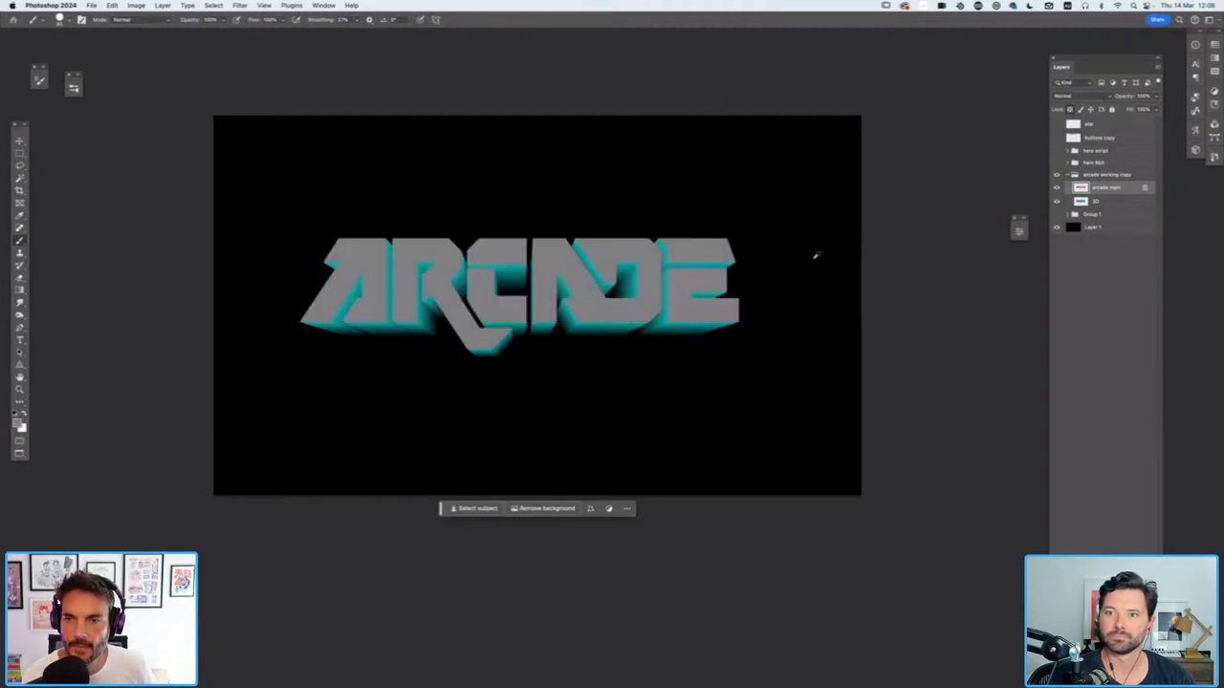
Move the 3D layer out of the arcade working copy group, placing it directly below the group
{"action": "left_click", "coordinate": [1056, 202]}
{"action": "left_click", "coordinate": [1056, 201]}
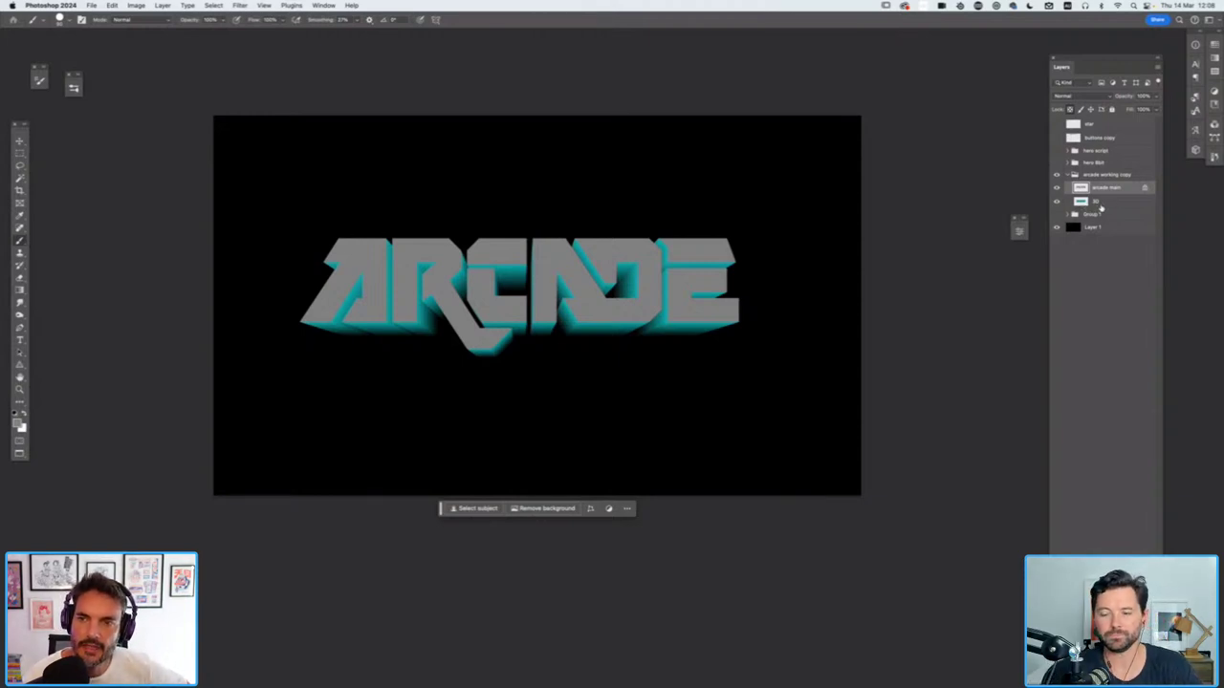
{"action": "left_click", "coordinate": [1101, 206]}
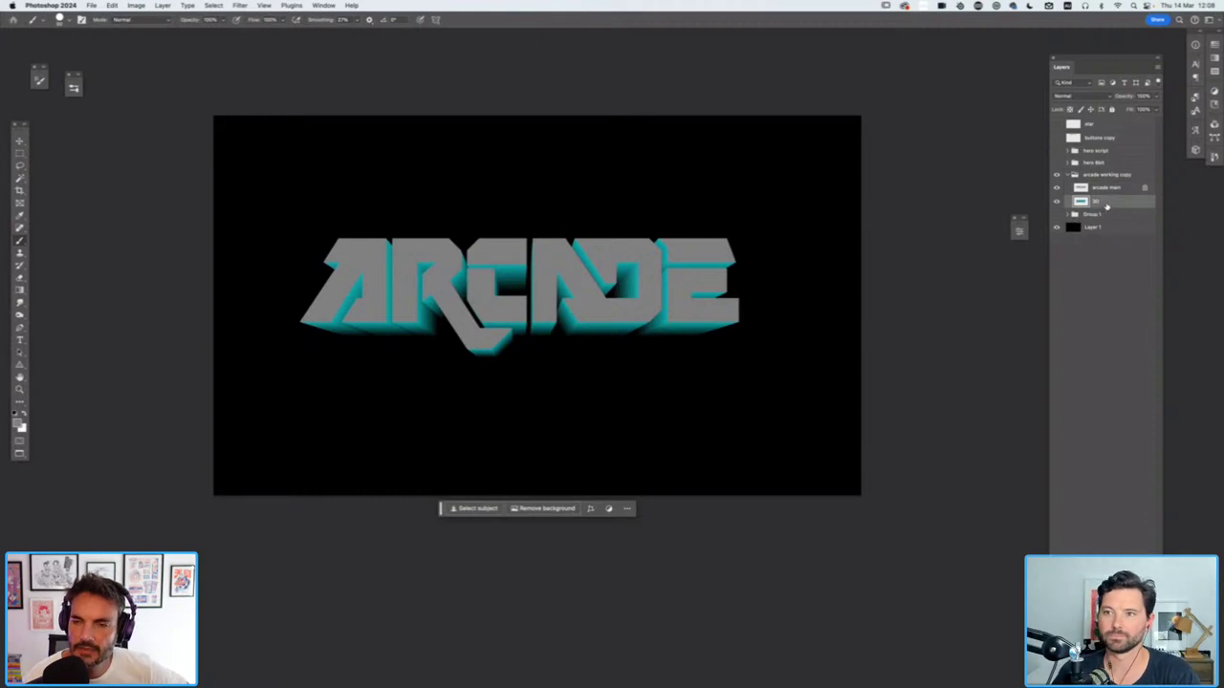
{"action": "left_click_drag", "start_coordinate": [1100, 205], "coordinate": [1096, 212]}
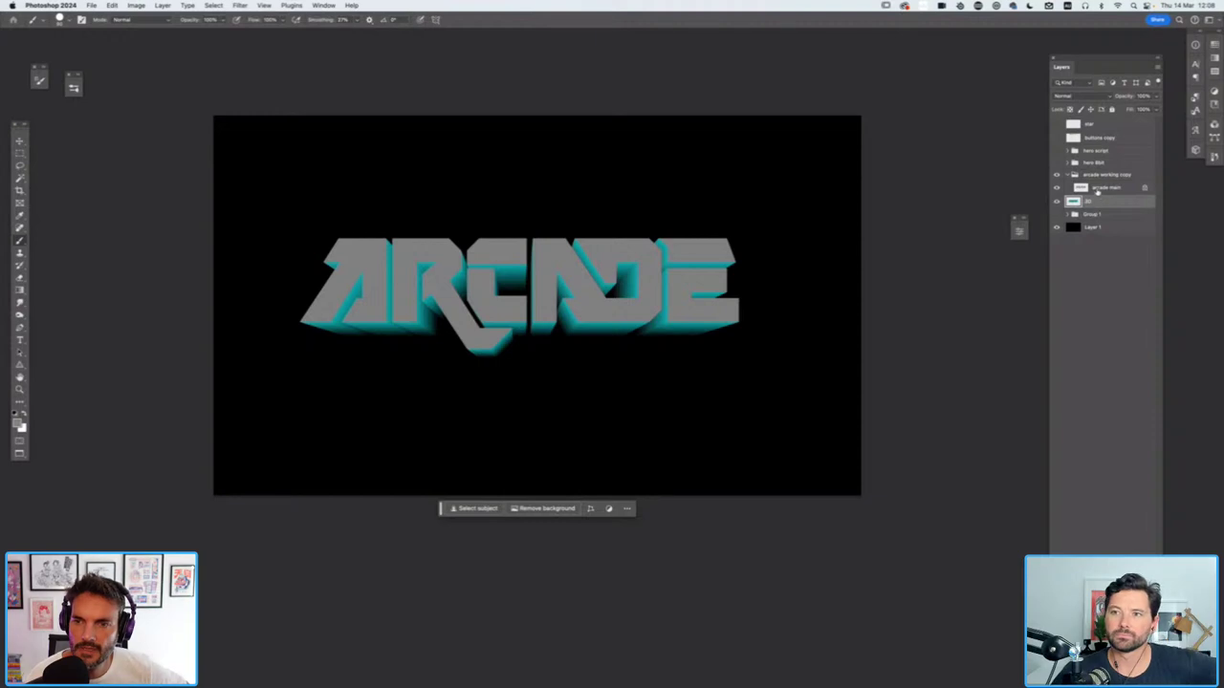
Check the arcade main and 3D layers separately by switching their visibility off and on
{"action": "left_click", "coordinate": [1098, 189]}
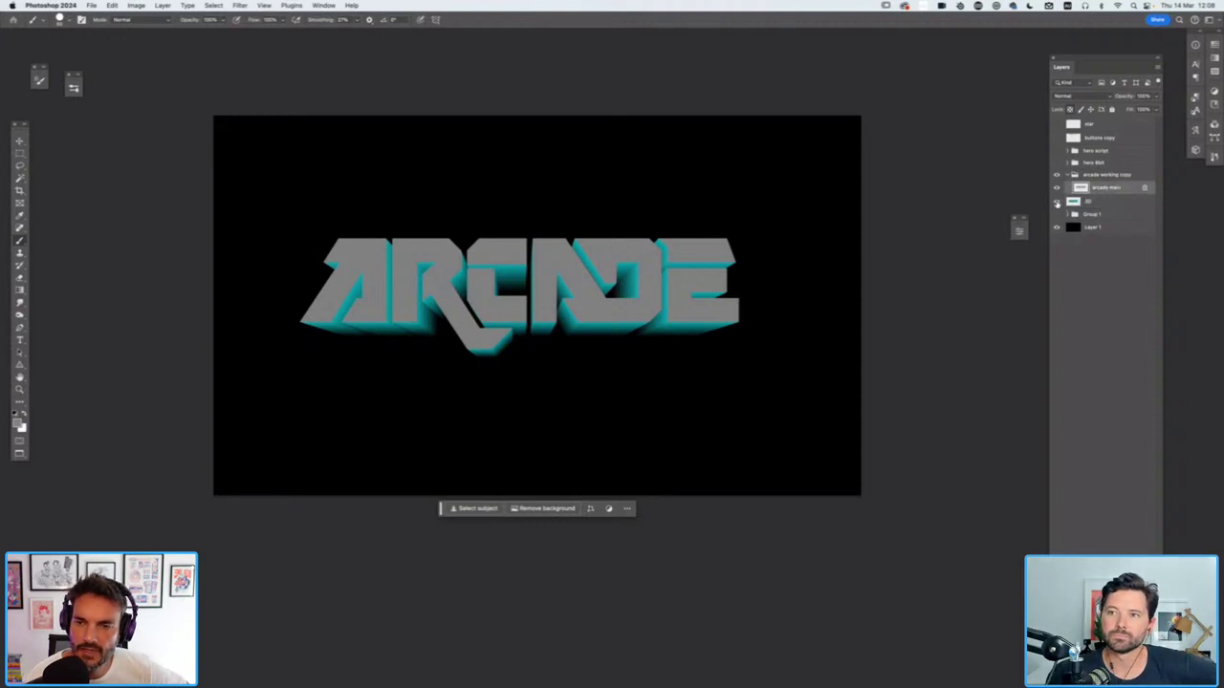
{"action": "left_click", "coordinate": [1056, 202]}
{"action": "left_click", "coordinate": [1057, 189]}
{"action": "left_click", "coordinate": [1057, 189]}
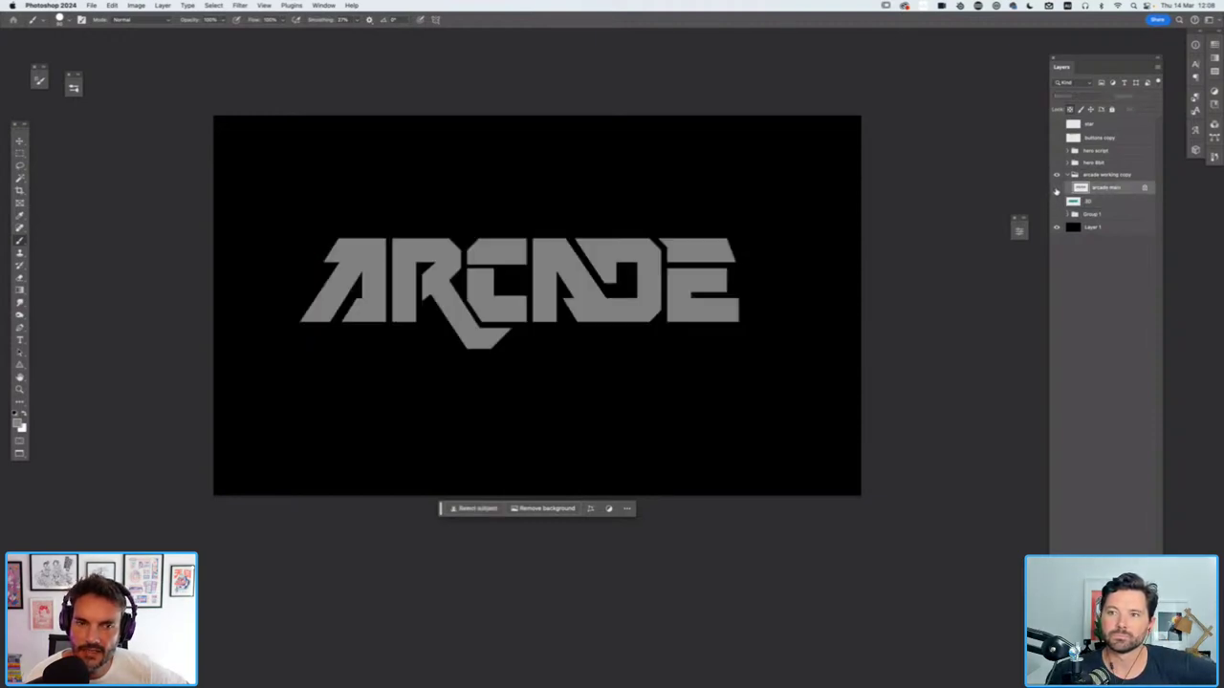
{"action": "left_click", "coordinate": [1056, 189]}
{"action": "left_click", "coordinate": [1057, 188]}
{"action": "left_click", "coordinate": [1057, 202]}
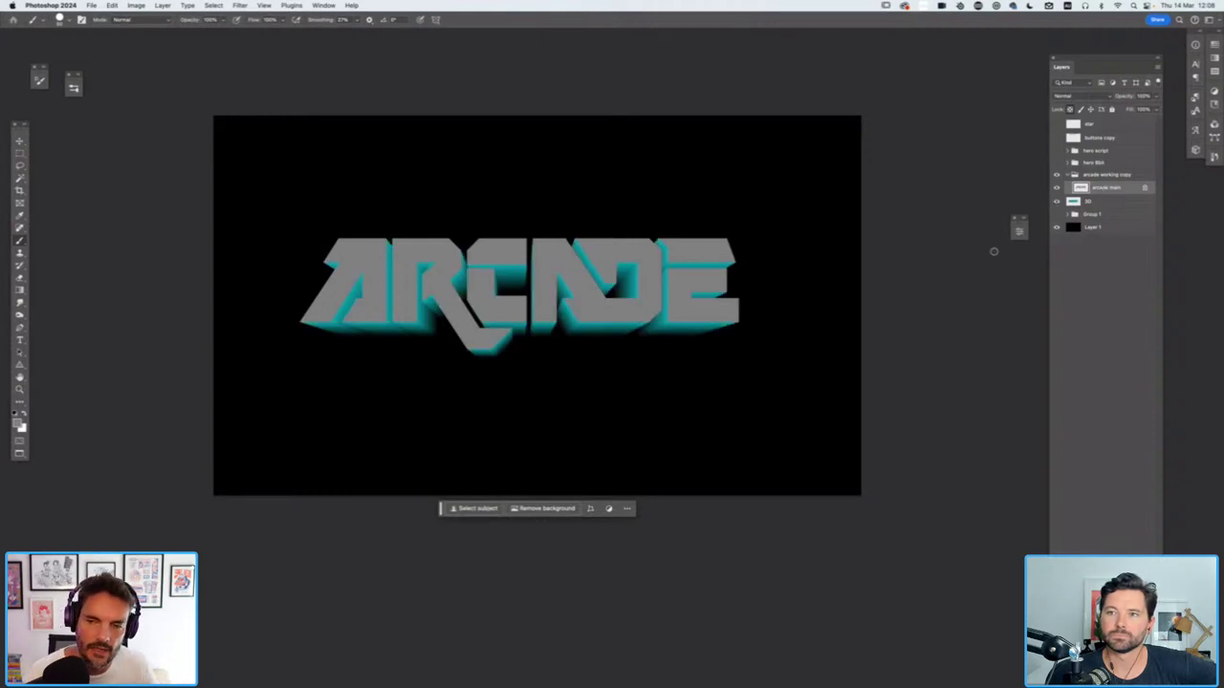
Add a new empty layer directly above the arcade working copy group
{"action": "left_click", "coordinate": [1102, 203]}
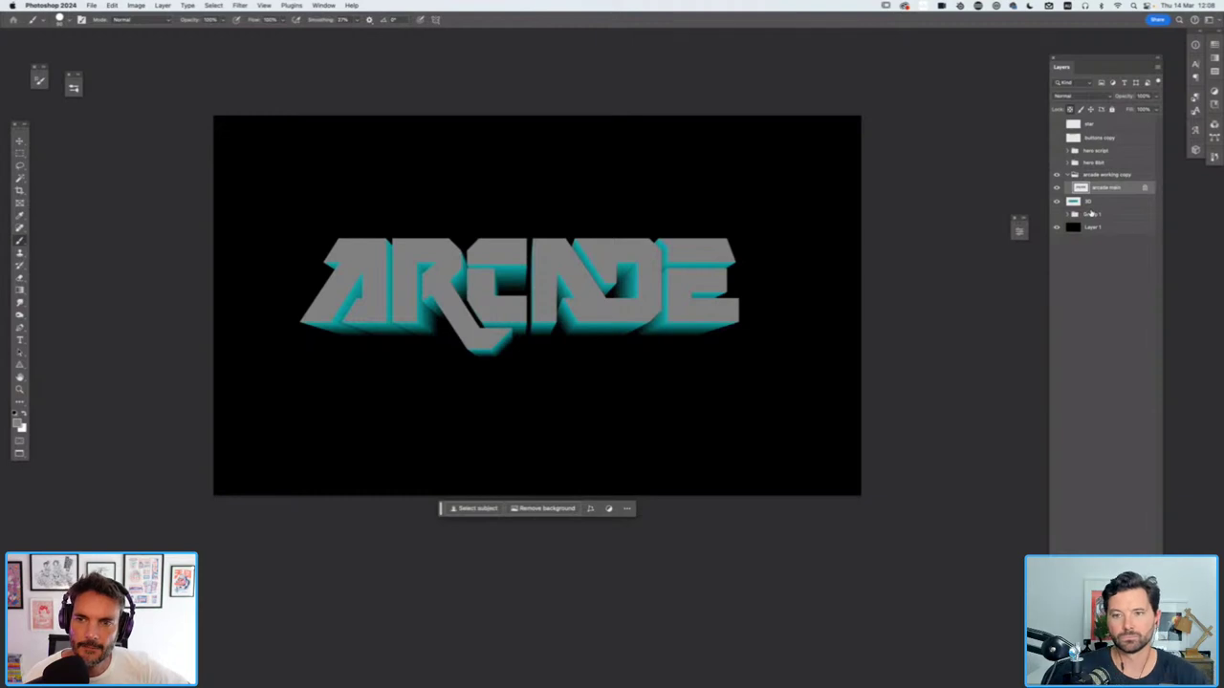
{"action": "left_click", "coordinate": [1113, 176]}
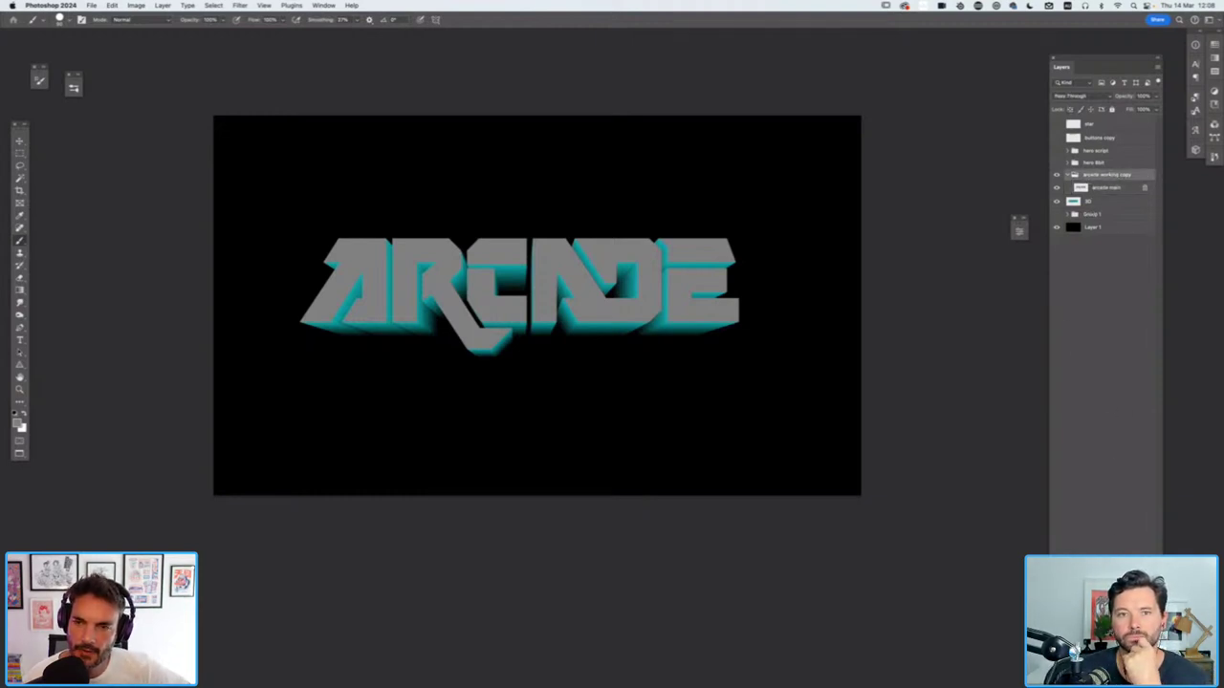
{"action": "key", "text": "super+alt+shift+n"}
{"action": "left_click_drag", "start_coordinate": [1104, 184], "coordinate": [1111, 174]}
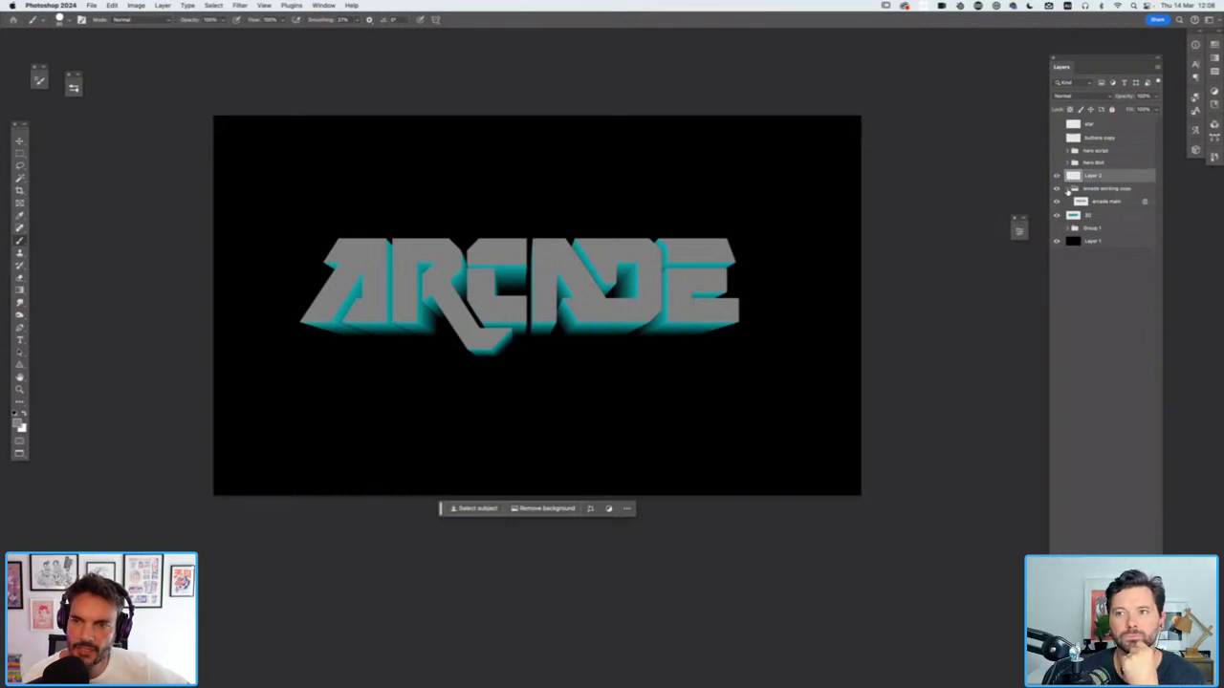
Try clipping the new layer to the arcade working copy group, and release the clipping mask
{"action": "left_click", "coordinate": [1068, 190]}
{"action": "left_click", "coordinate": [1072, 190]}
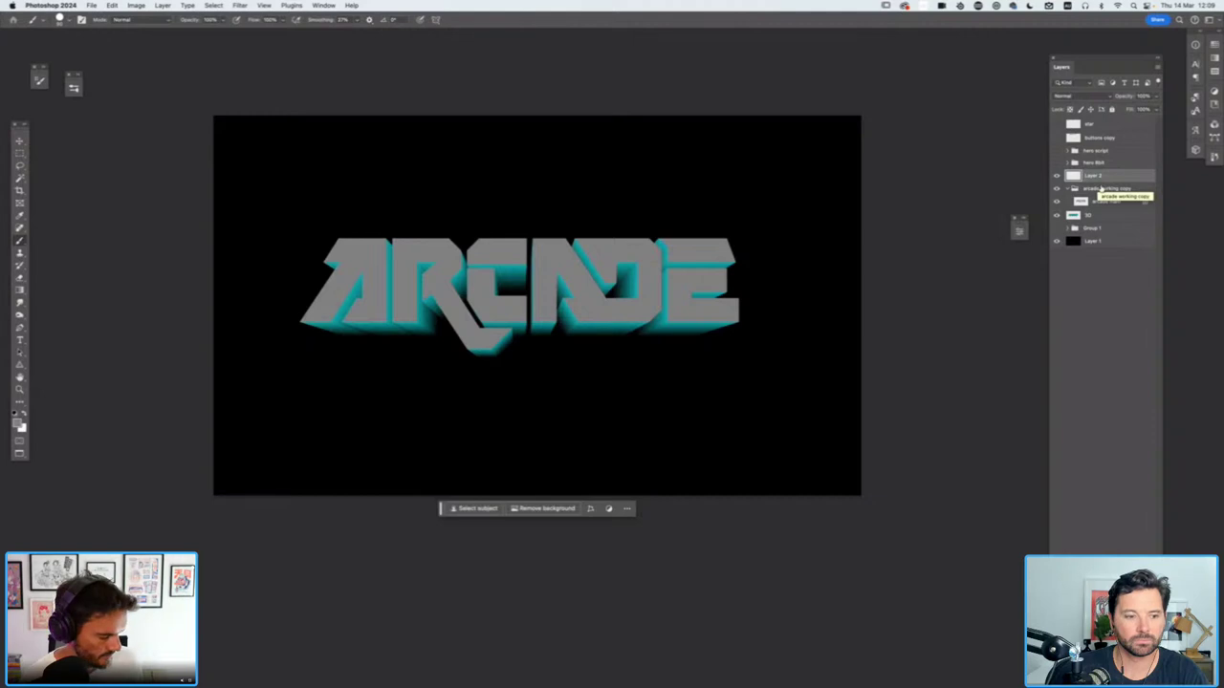
{"action": "left_click", "coordinate": [1106, 182], "text": "alt"}
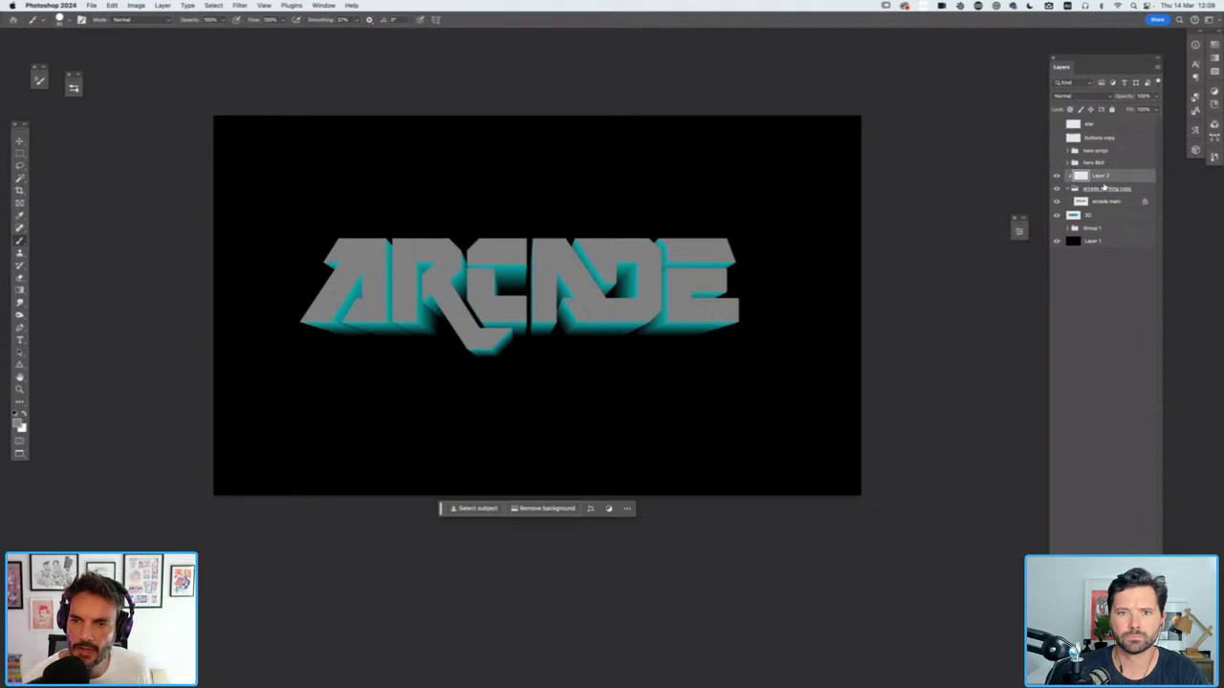
{"action": "left_click", "coordinate": [1100, 184], "text": "alt"}
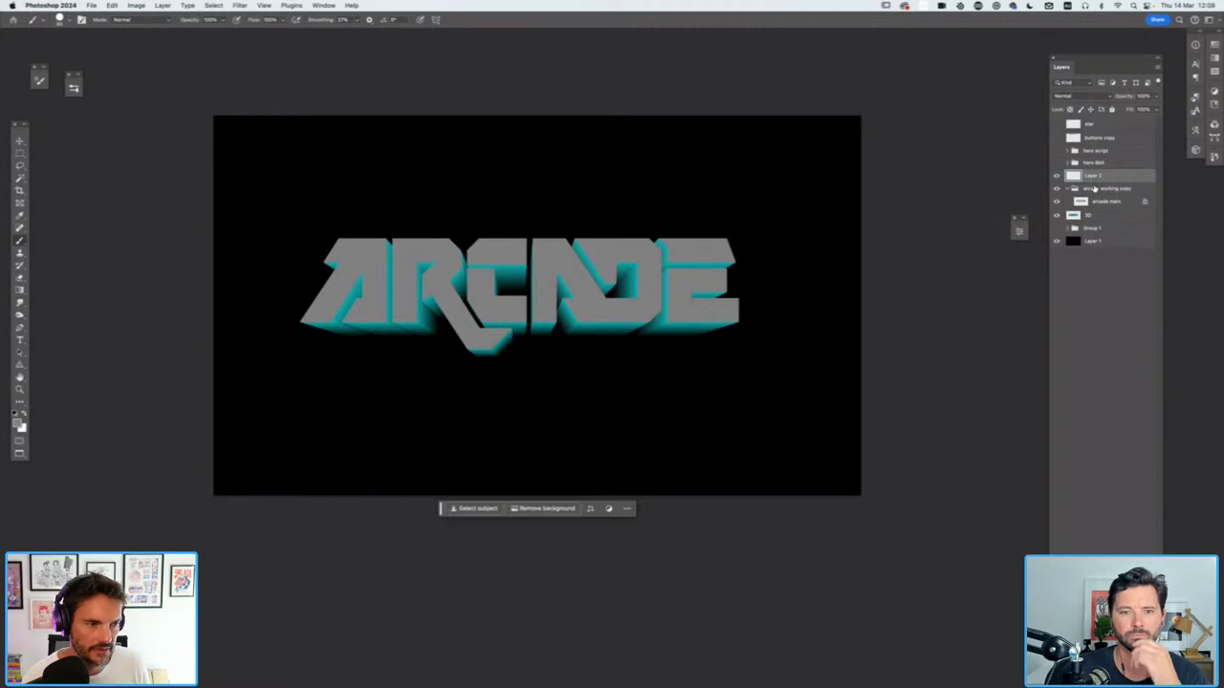
Replace a trial radial gradient on Layer 2 with a linear black-to-white gradient, black at the canvas bottom and white at the top
{"action": "key", "text": "d"}
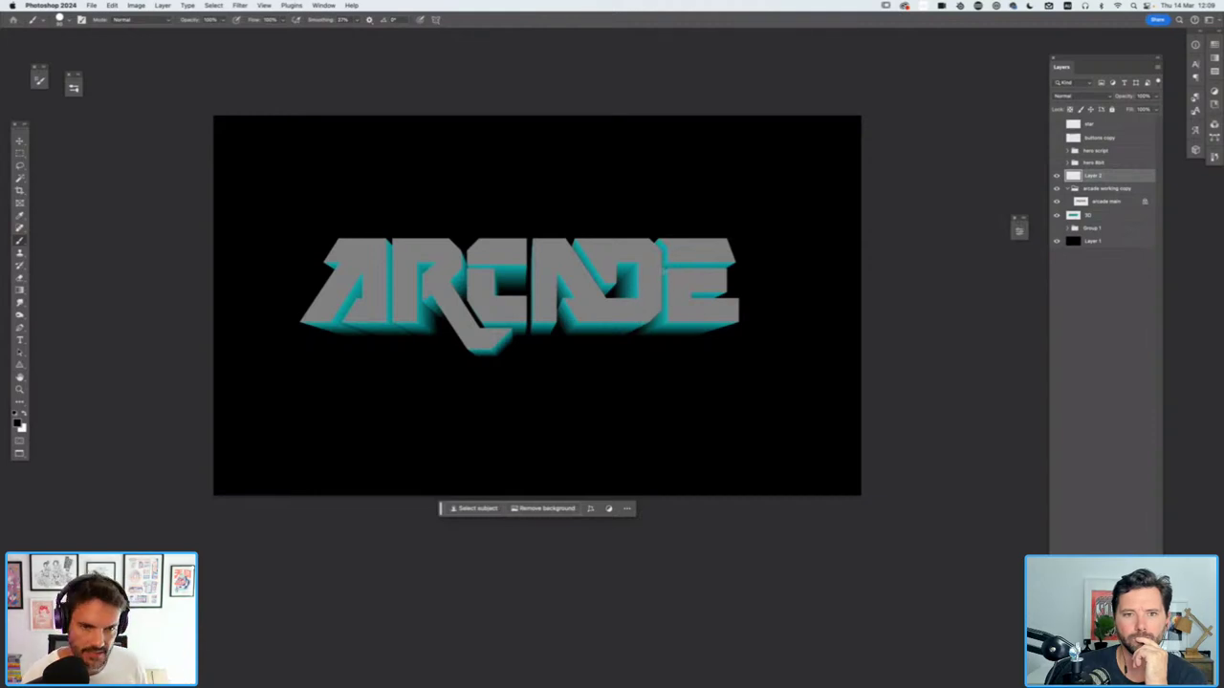
{"action": "key", "text": "g"}
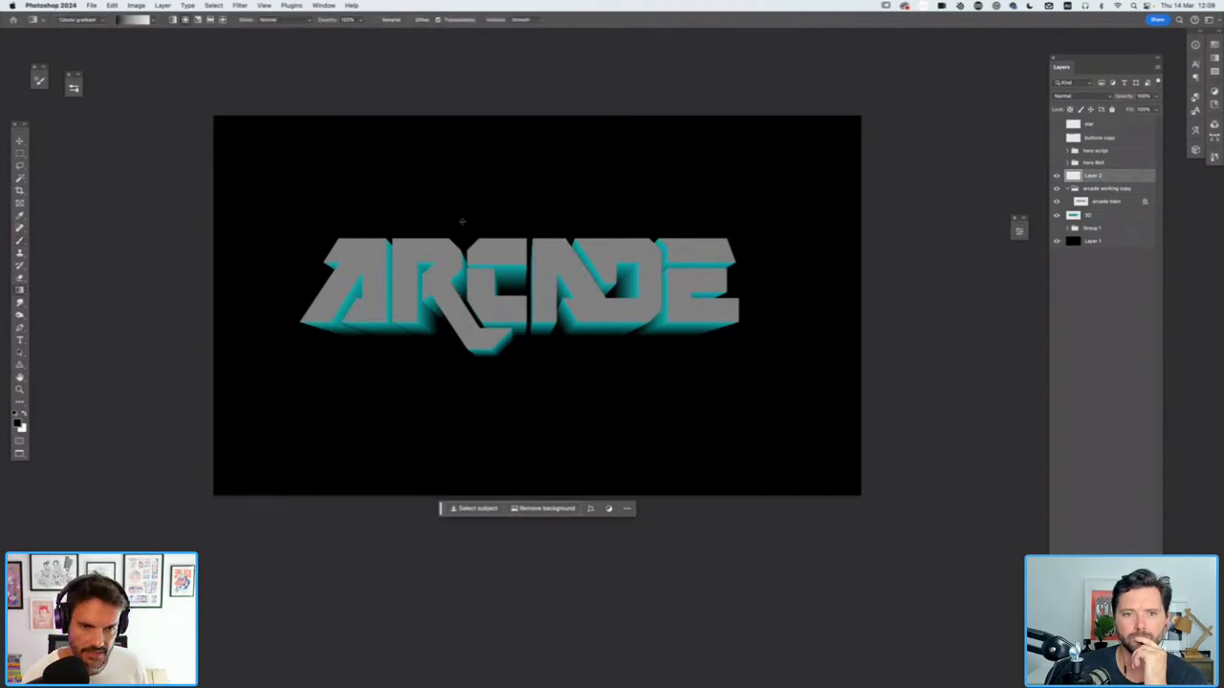
{"action": "left_click", "coordinate": [152, 21]}
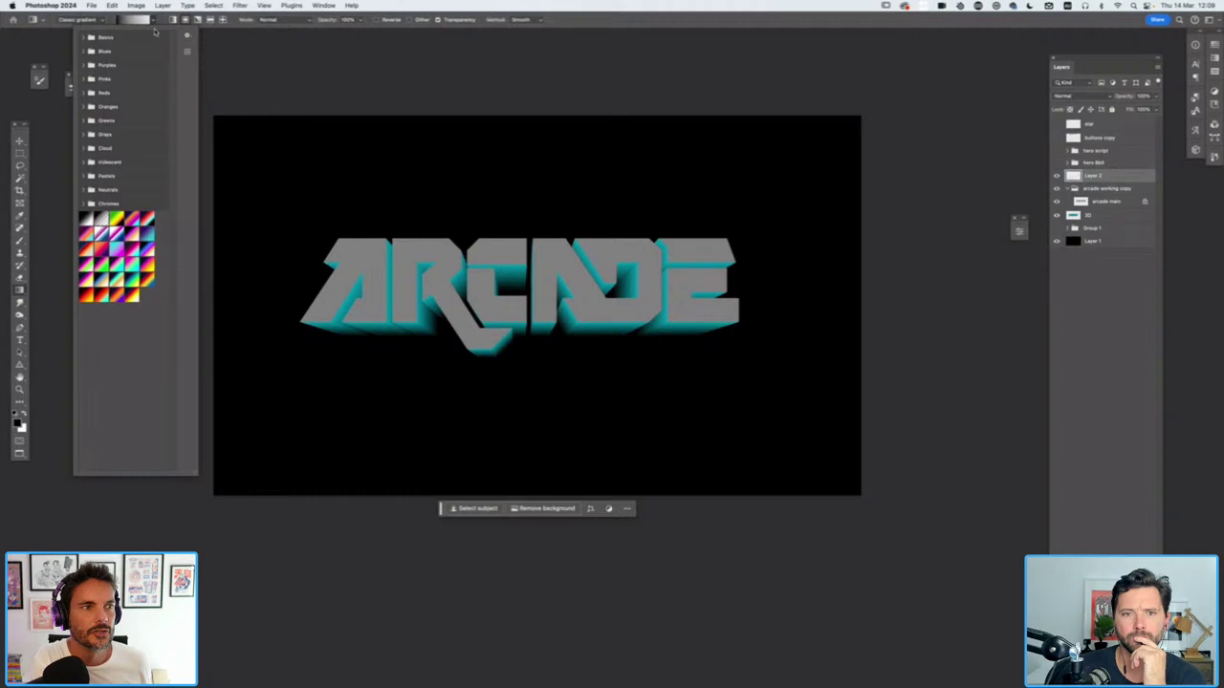
{"action": "left_click", "coordinate": [85, 219]}
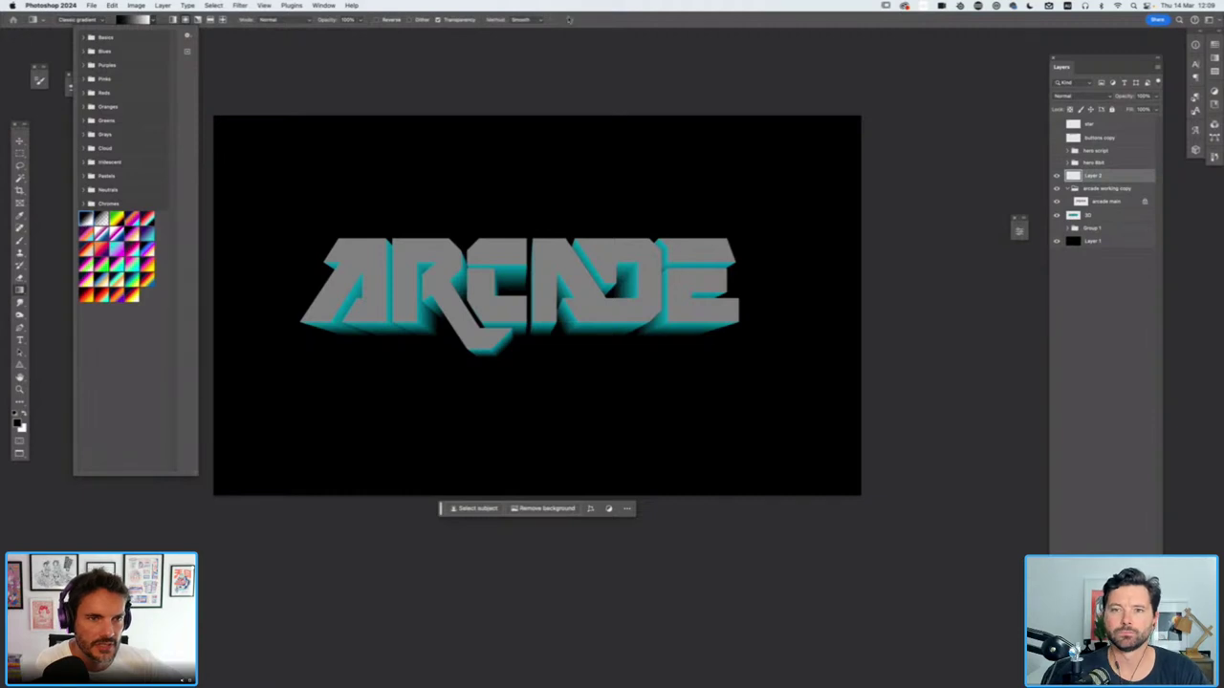
{"action": "key", "text": "Return"}
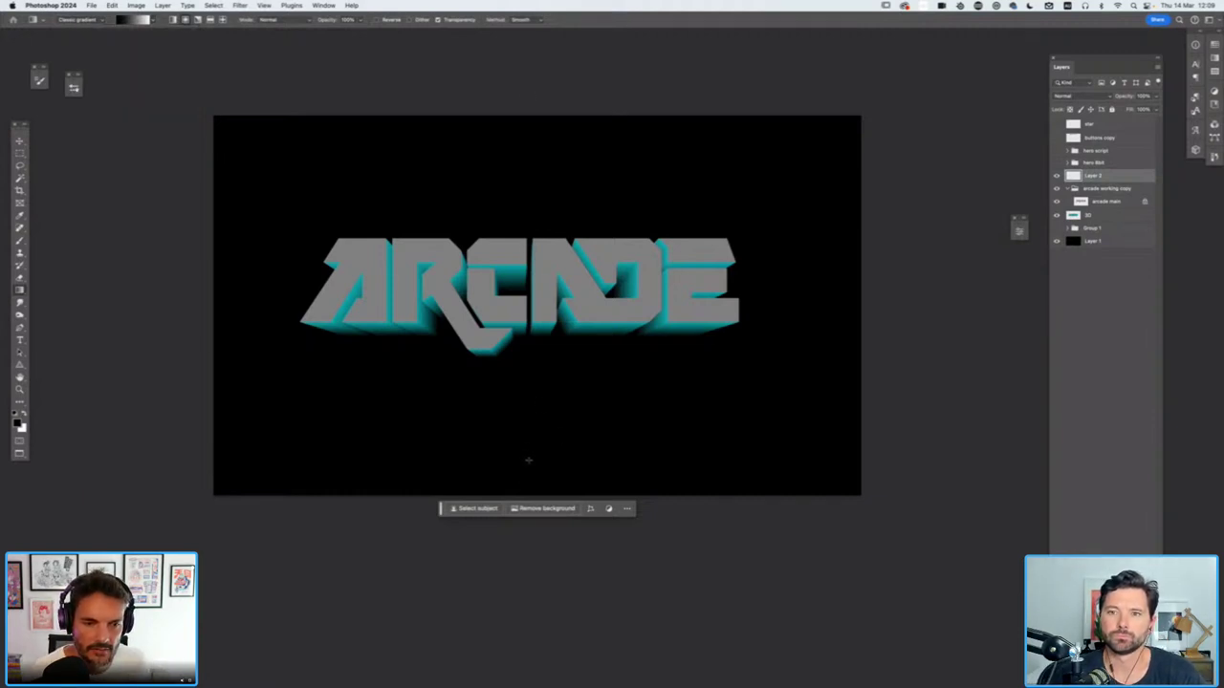
{"action": "left_click_drag", "start_coordinate": [530, 464], "coordinate": [536, 145]}
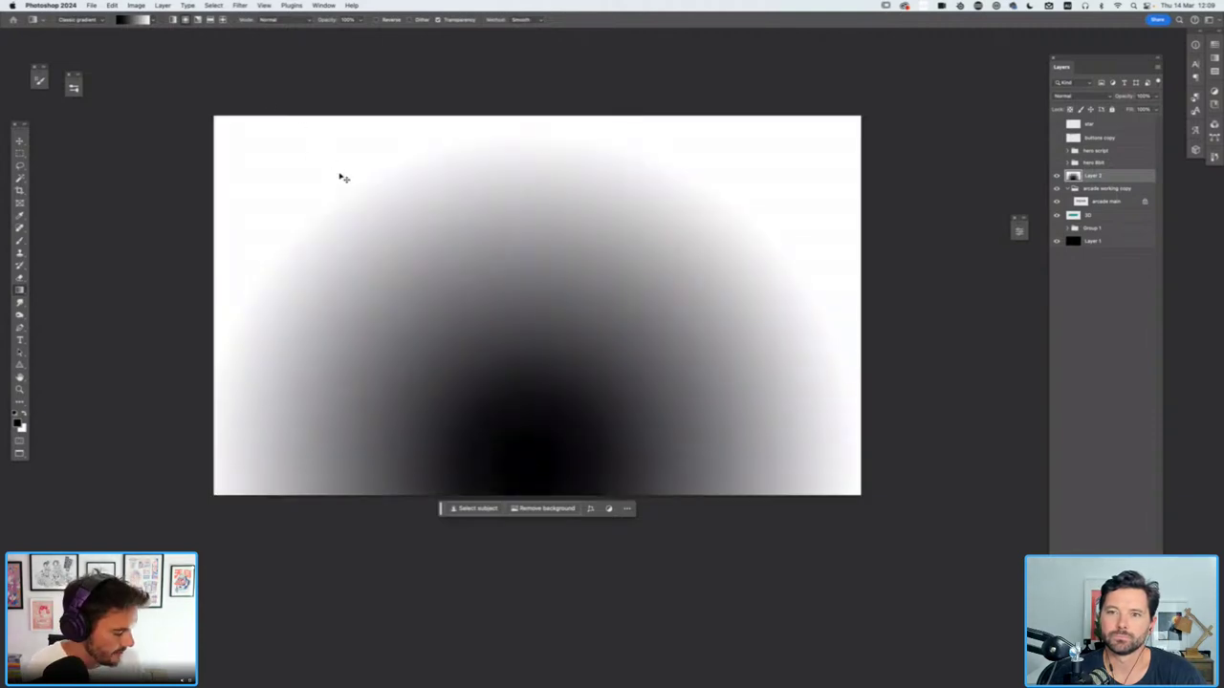
{"action": "key", "text": "super+z"}
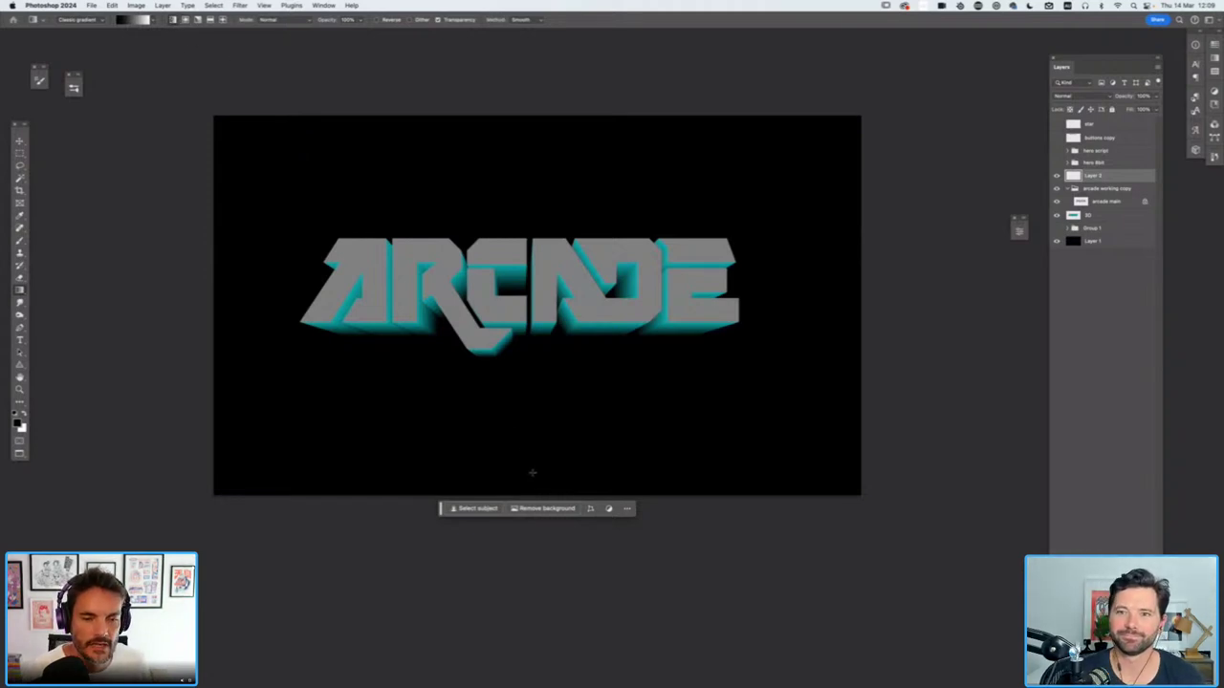
{"action": "left_click_drag", "start_coordinate": [529, 471], "coordinate": [557, 134]}
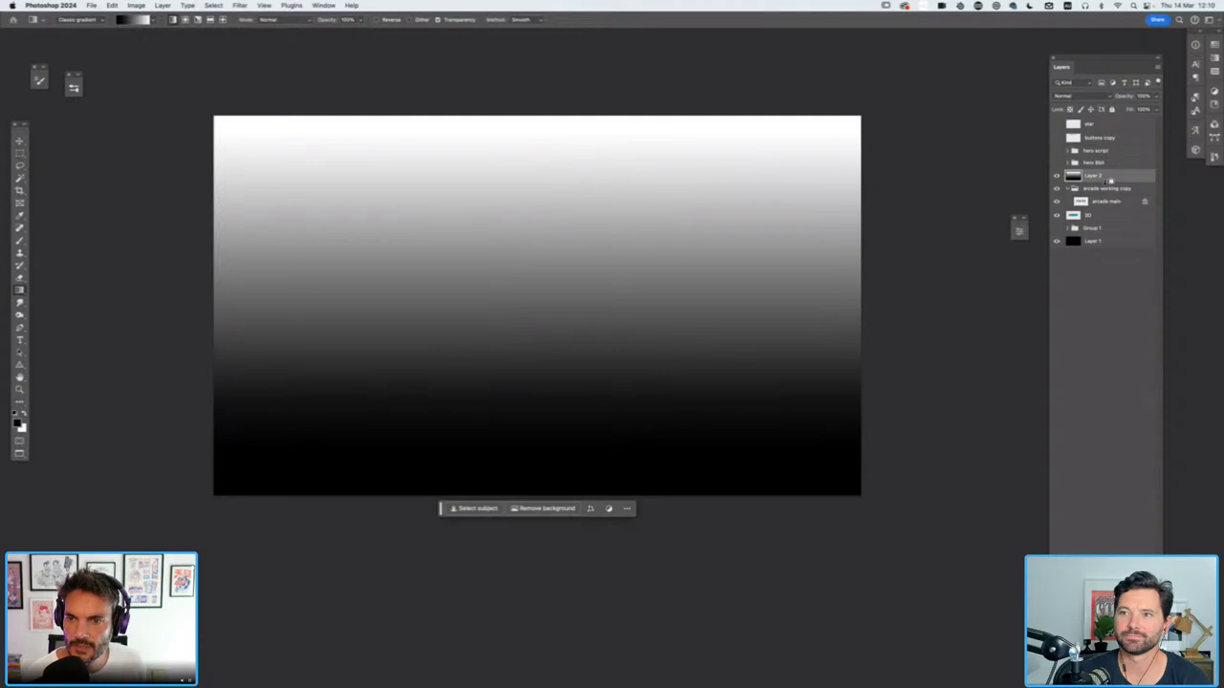
Clip Layer 2 to the arcade working copy group, and try the 3D layer inside the group before moving it back below
{"action": "left_click_drag", "start_coordinate": [1110, 181], "coordinate": [1105, 191]}
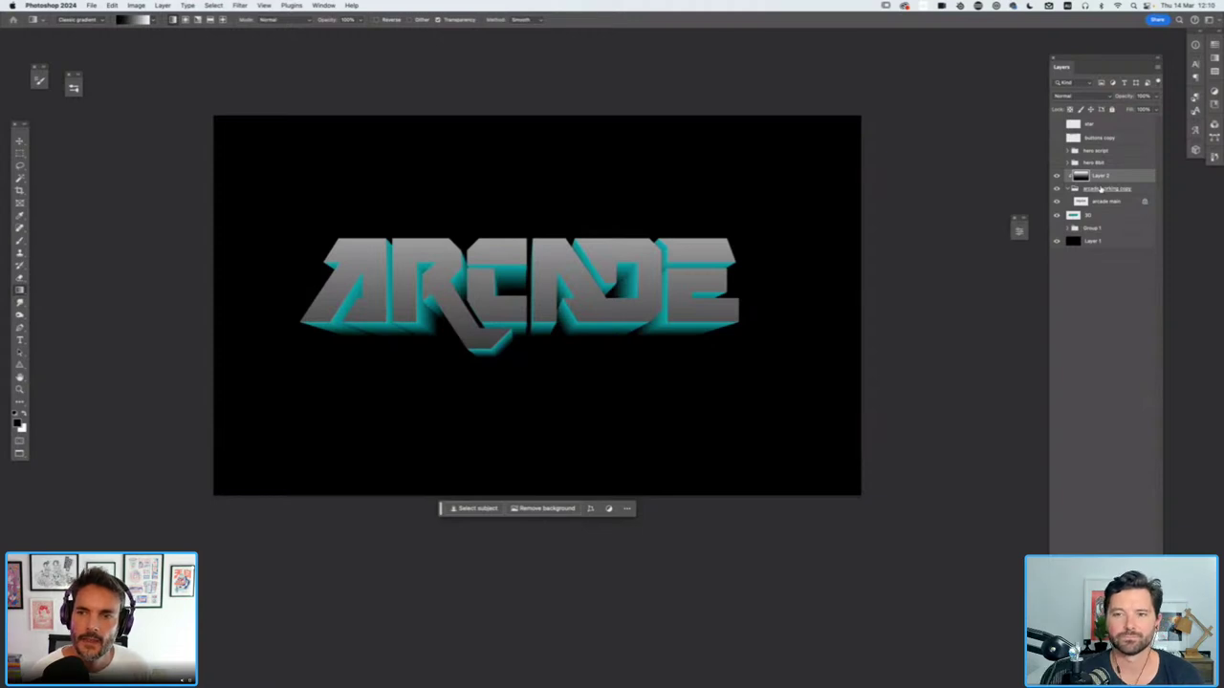
{"action": "left_click_drag", "start_coordinate": [1101, 189], "coordinate": [1102, 212]}
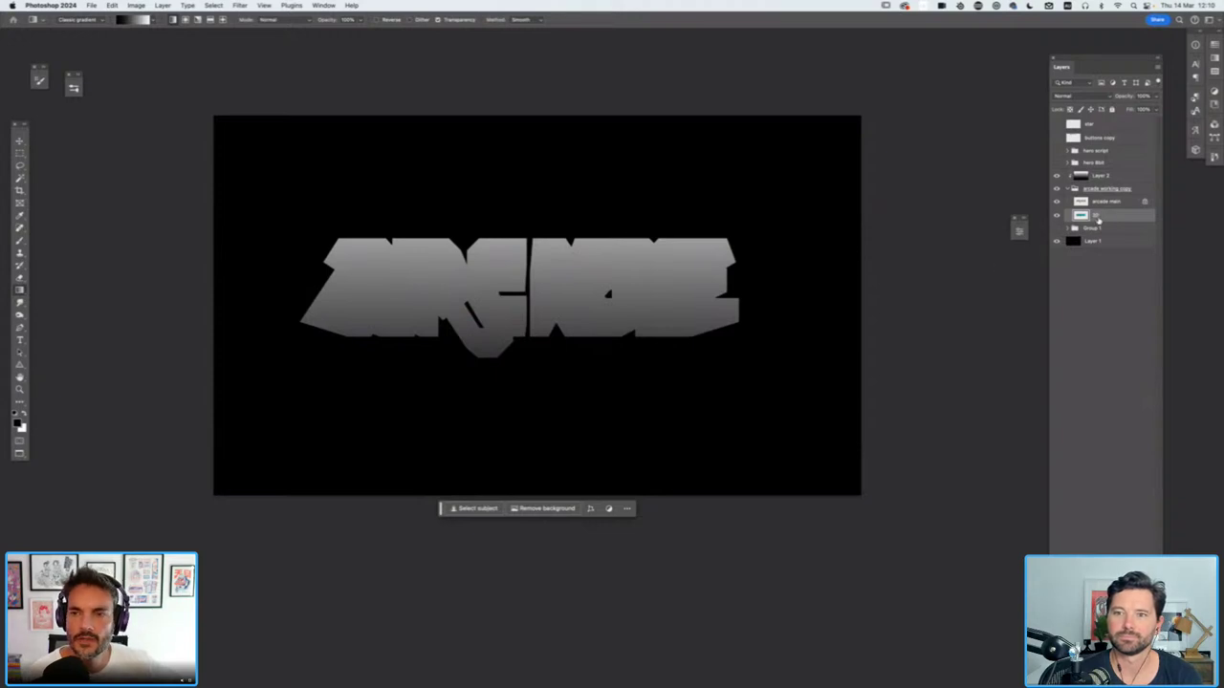
{"action": "left_click_drag", "start_coordinate": [1097, 218], "coordinate": [1091, 229]}
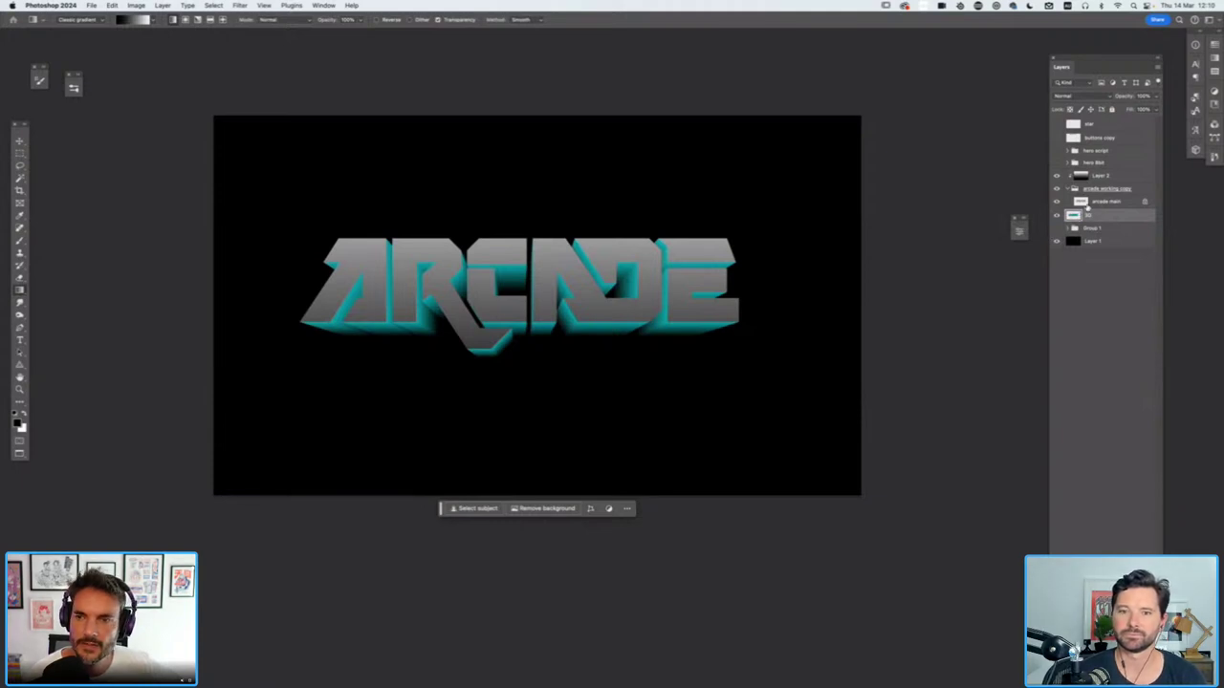
Hide Layer 2 and add a Bevel & Emboss effect with default settings to the arcade main layer
{"action": "left_click", "coordinate": [1100, 203]}
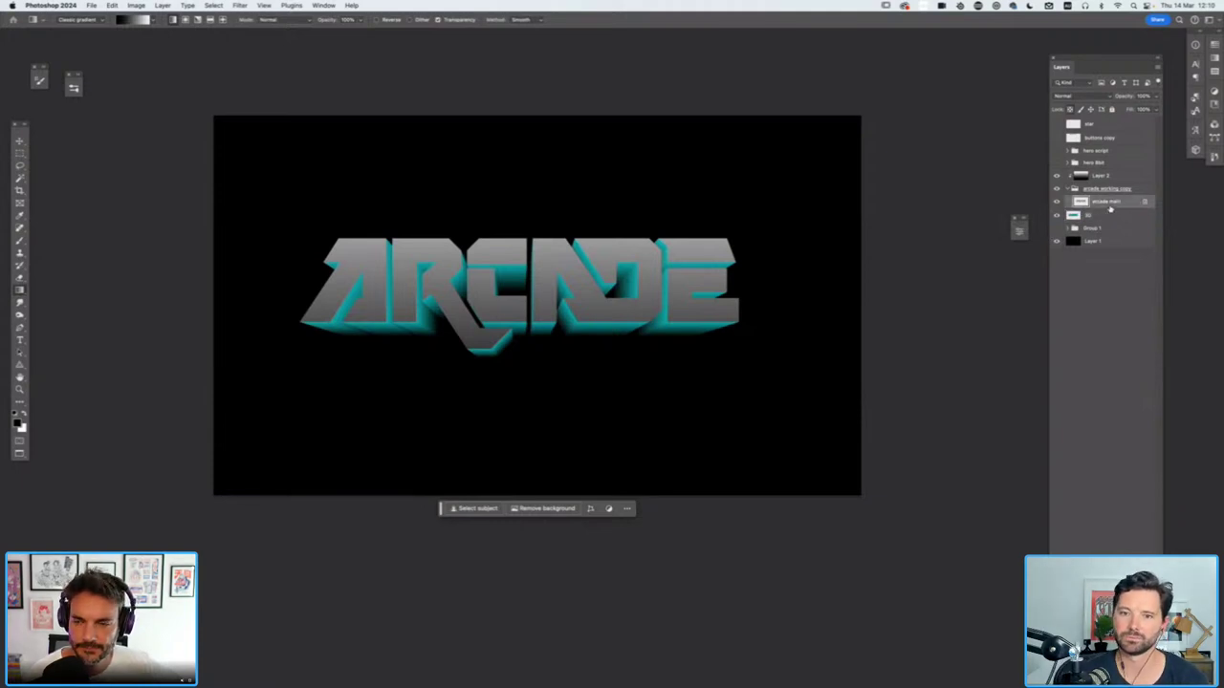
{"action": "left_click", "coordinate": [1056, 177]}
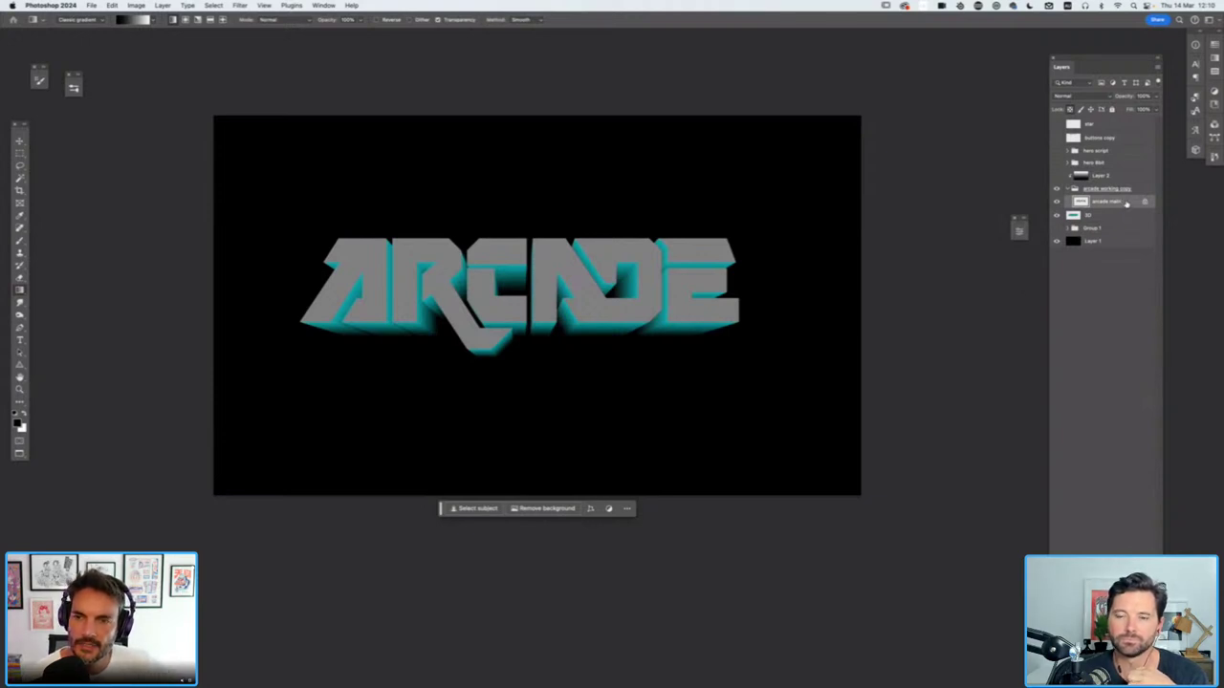
{"action": "double_click", "coordinate": [1126, 202]}
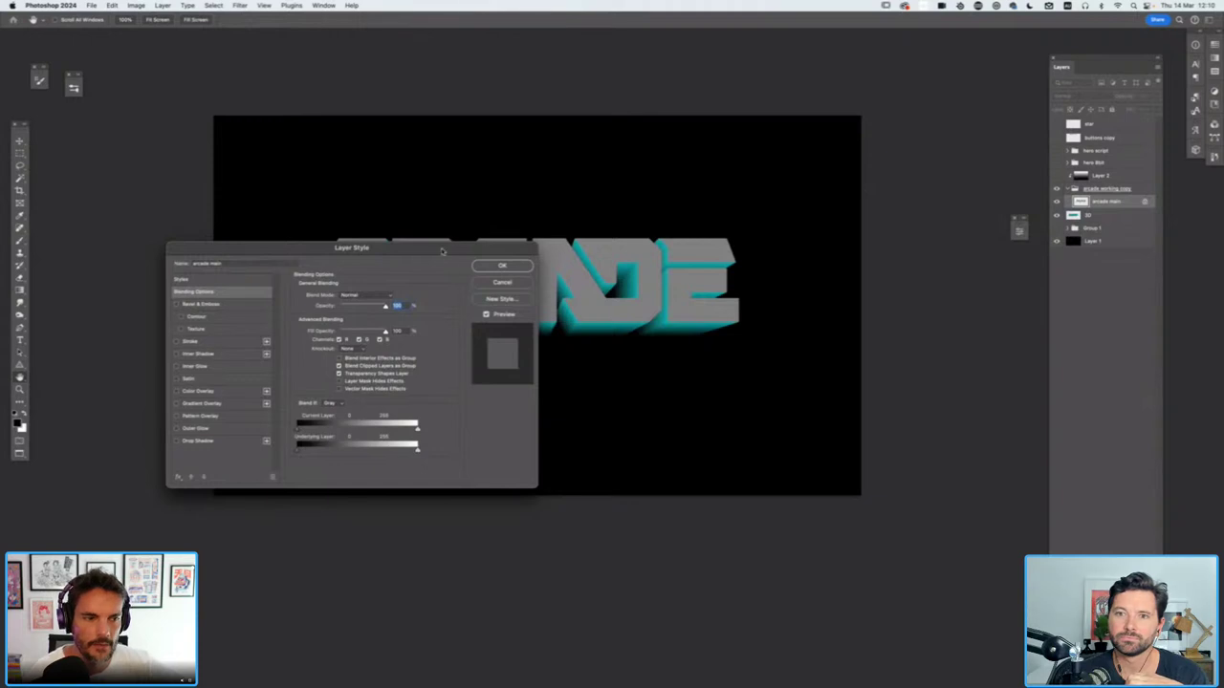
{"action": "left_click_drag", "start_coordinate": [443, 250], "coordinate": [860, 112]}
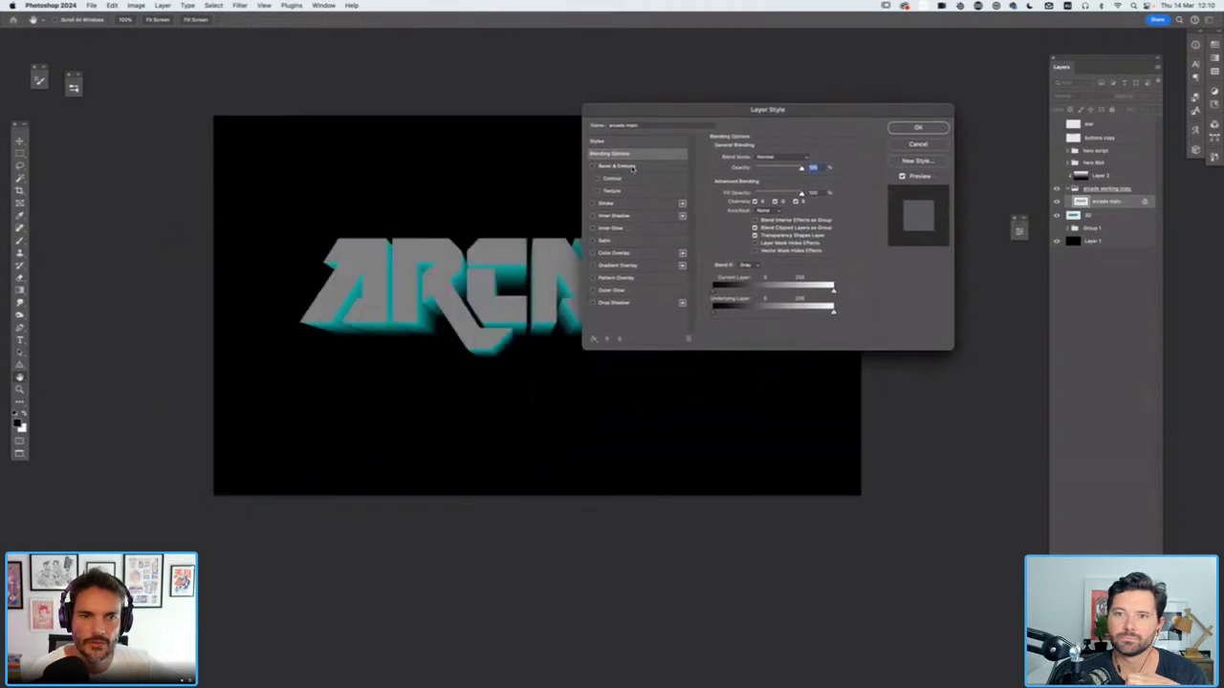
{"action": "left_click", "coordinate": [617, 166]}
{"action": "left_click", "coordinate": [808, 334]}
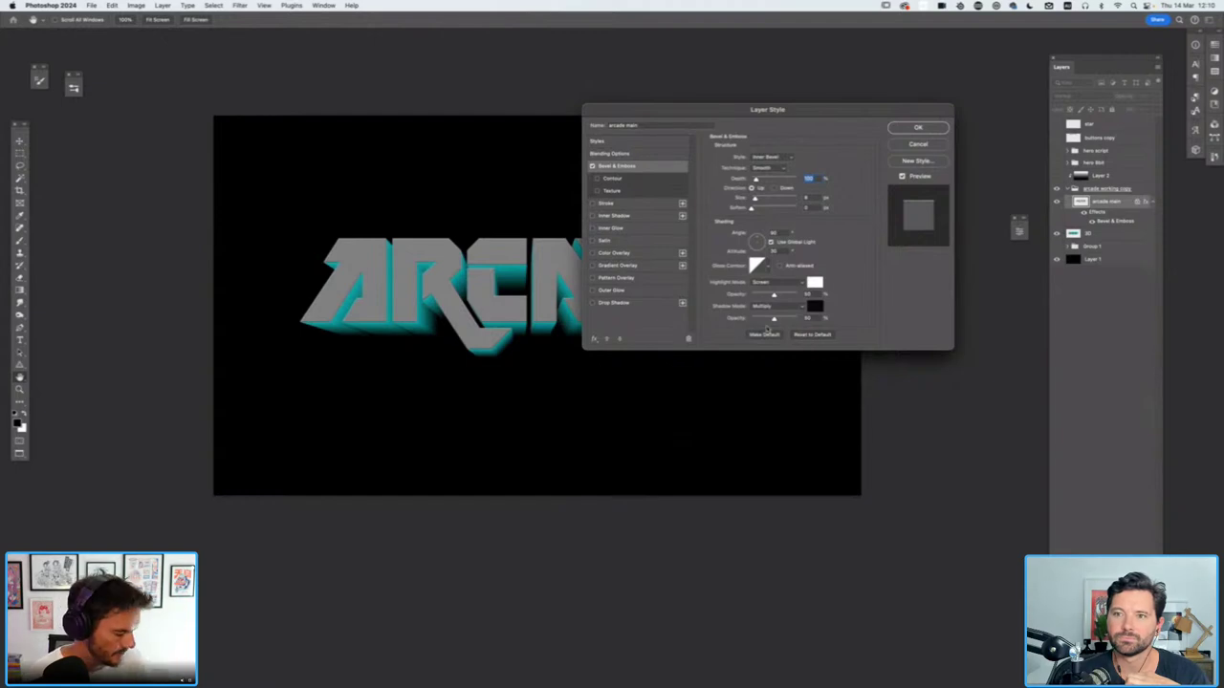
Set the arcade main bevel's depth to 1000% and its size to about 23 px, judging the edges up close and on the whole word
{"action": "scroll", "coordinate": [612, 356], "scroll_direction": "up", "scroll_amount": 1}
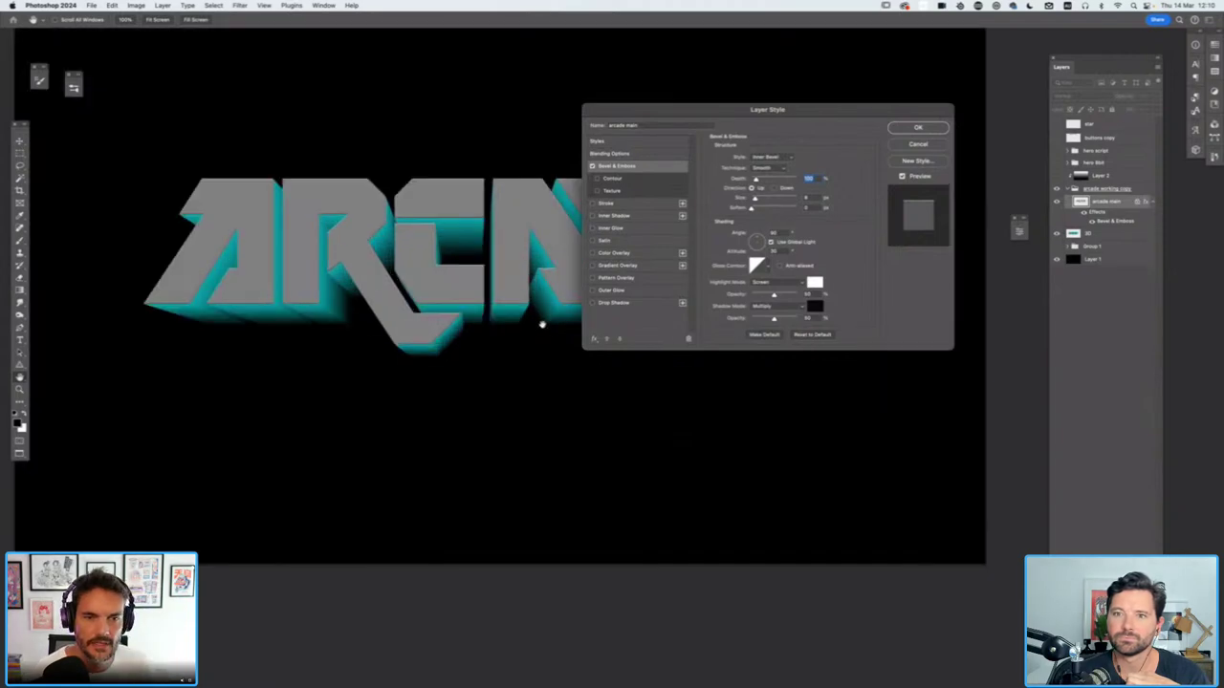
{"action": "scroll", "coordinate": [540, 325], "scroll_direction": "up", "scroll_amount": 2}
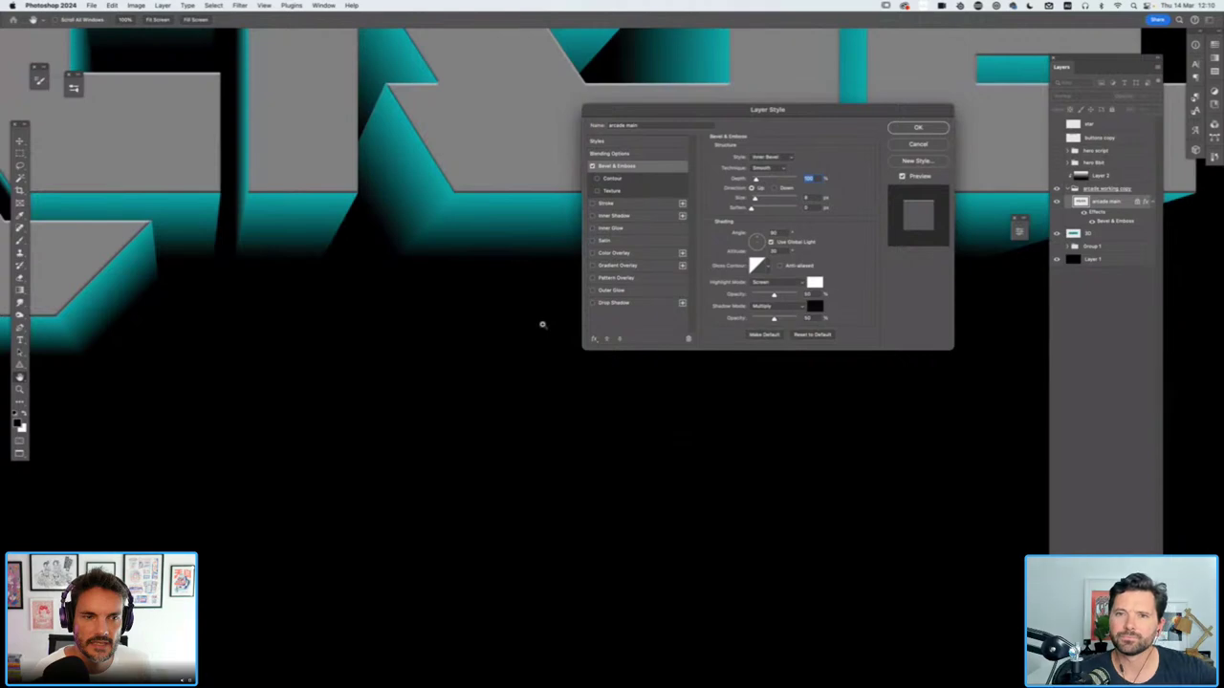
{"action": "scroll", "coordinate": [541, 325], "scroll_direction": "up", "scroll_amount": 2}
{"action": "scroll", "coordinate": [526, 316], "scroll_direction": "down", "scroll_amount": 3}
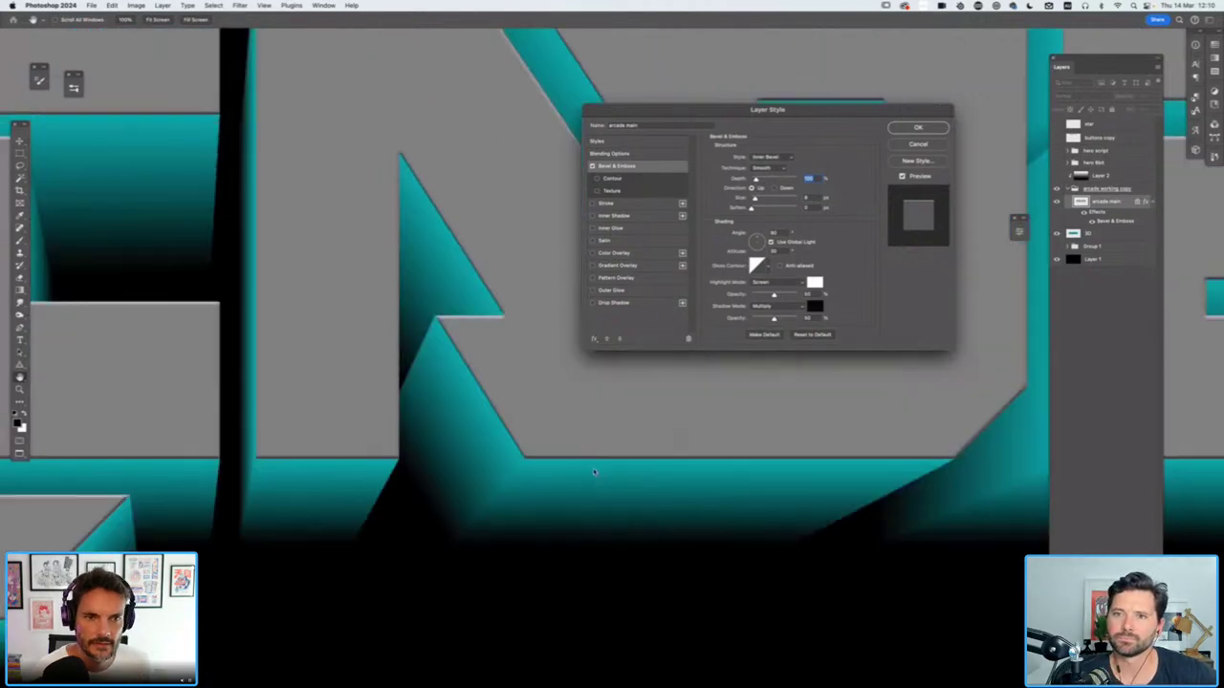
{"action": "scroll", "coordinate": [576, 411], "scroll_direction": "down", "scroll_amount": 2}
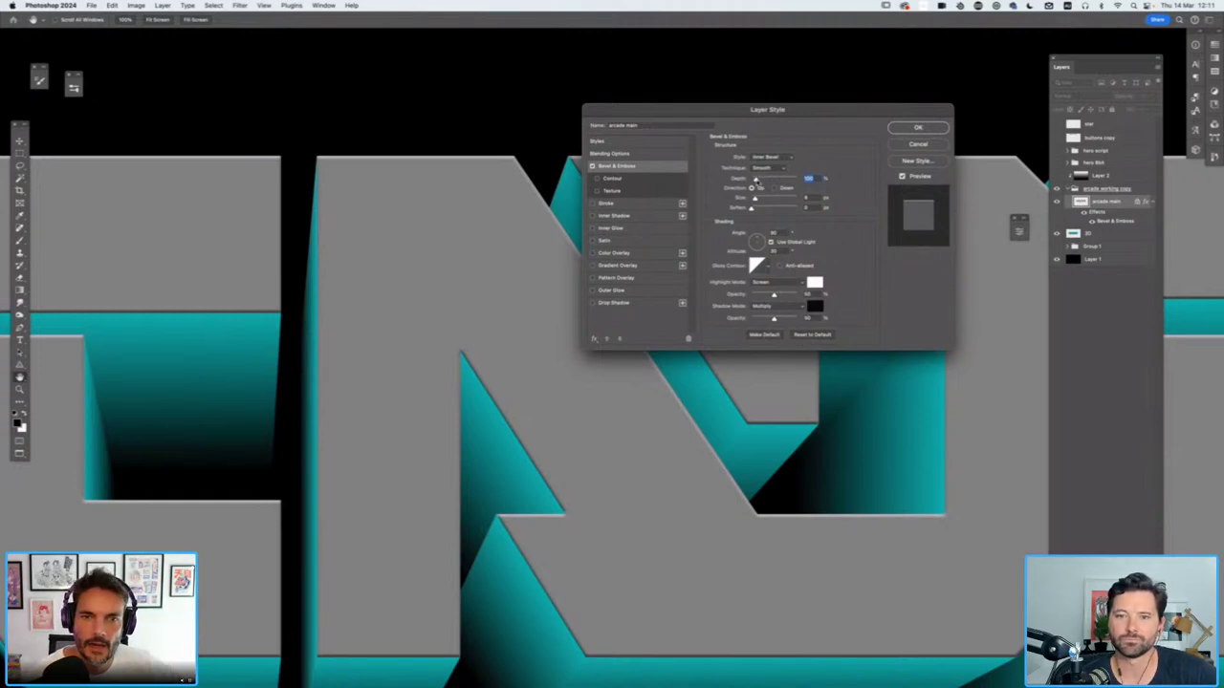
{"action": "left_click_drag", "start_coordinate": [755, 181], "coordinate": [800, 182]}
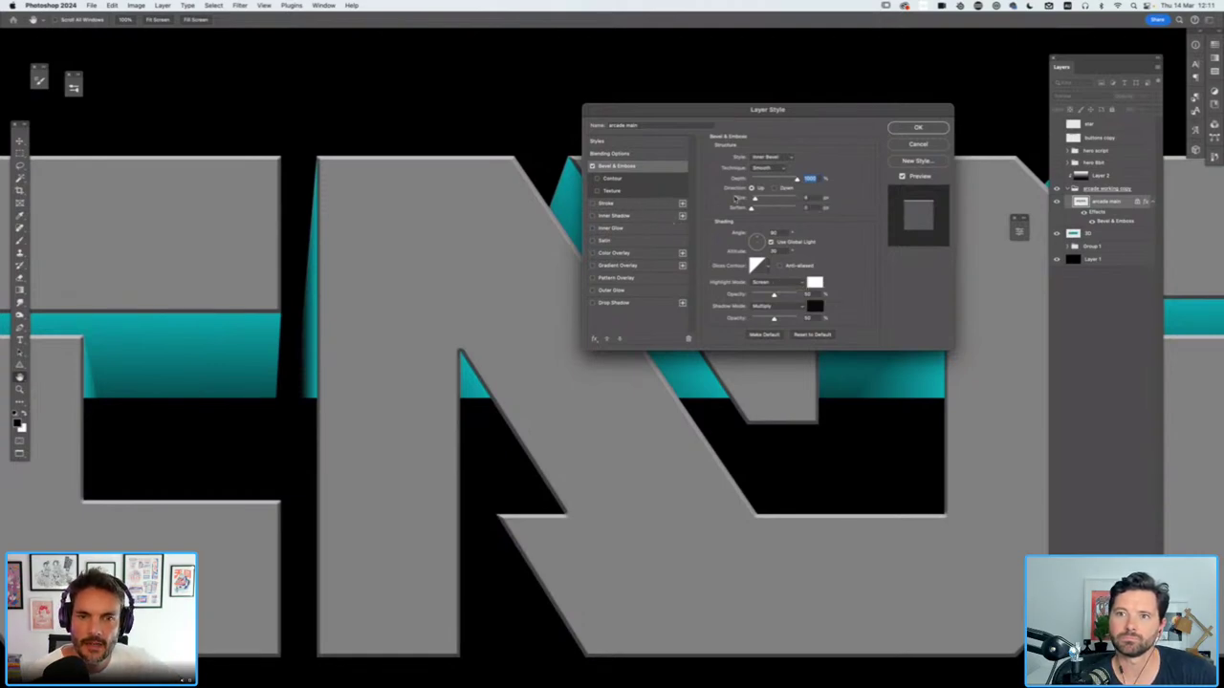
{"action": "left_click_drag", "start_coordinate": [753, 199], "coordinate": [759, 199]}
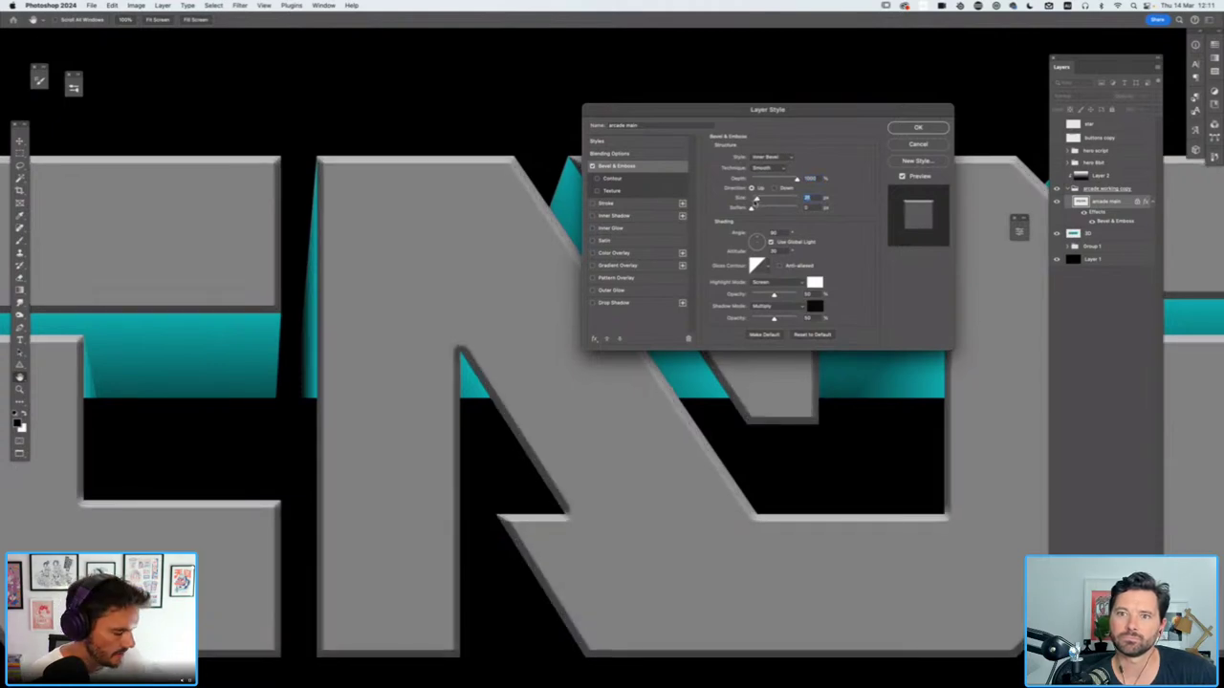
{"action": "key", "text": "super+minus"}
{"action": "key", "text": "super+minus"}
{"action": "key", "text": "super+minus"}
{"action": "left_click_drag", "start_coordinate": [756, 199], "coordinate": [764, 199]}
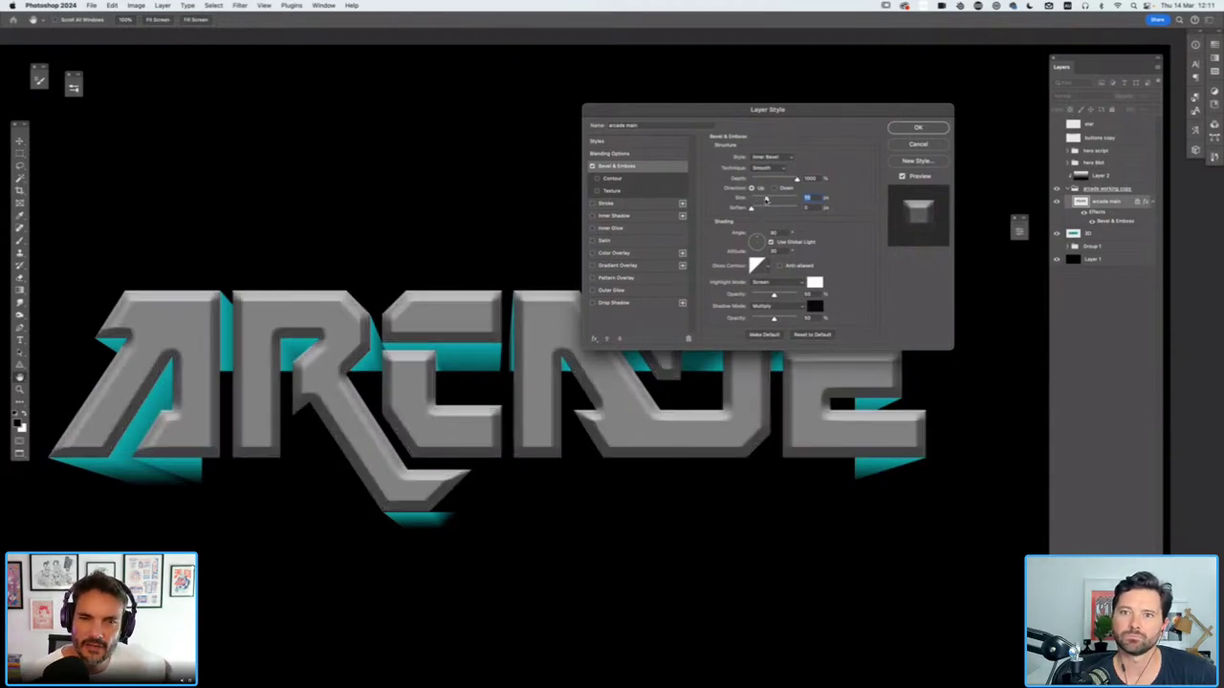
{"action": "left_click_drag", "start_coordinate": [767, 199], "coordinate": [758, 200]}
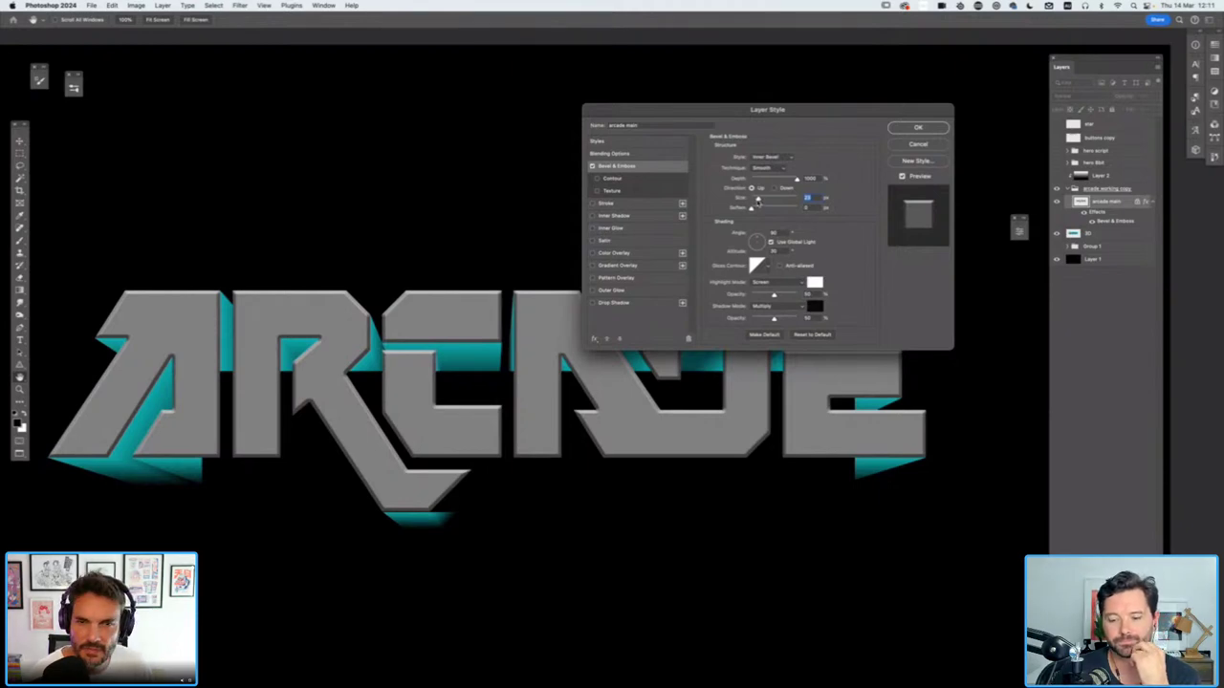
Enable the bevel's Contour with the range at its minimum and anti-aliasing on, and apply the layer style
{"action": "left_click", "coordinate": [633, 184]}
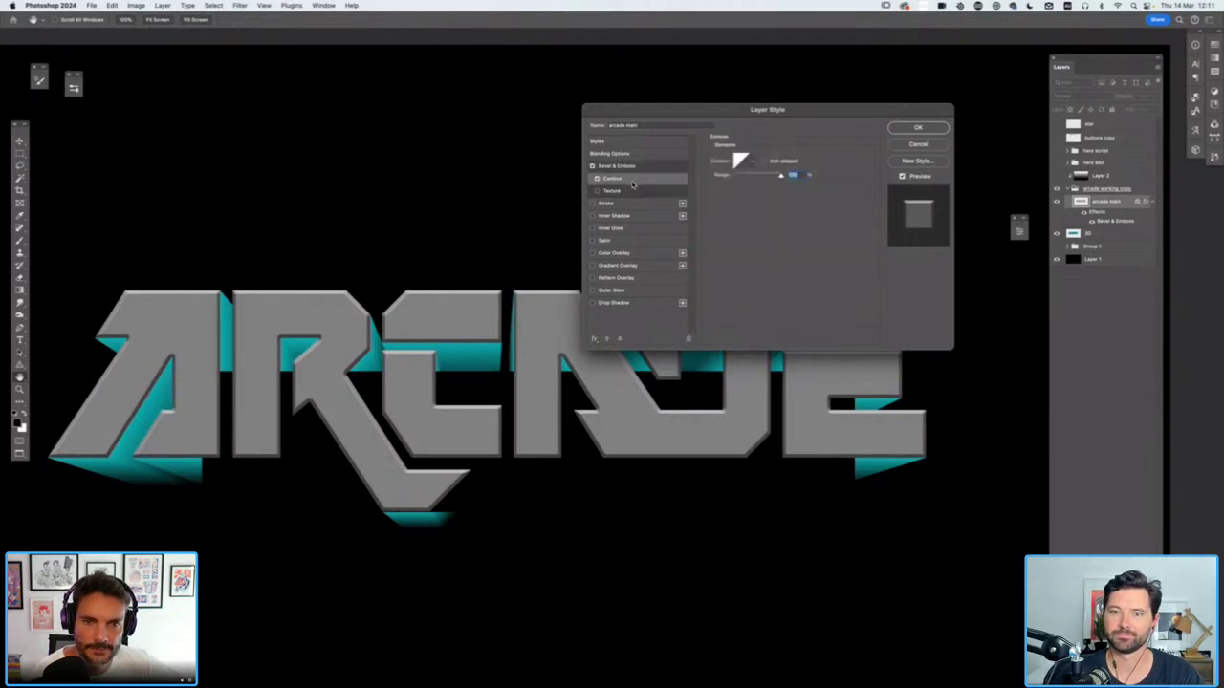
{"action": "mouse_move", "coordinate": [780, 178]}
{"action": "left_mouse_down"}
{"action": "mouse_move", "coordinate": [699, 185]}
{"action": "mouse_move", "coordinate": [809, 186]}
{"action": "mouse_move", "coordinate": [780, 178]}
{"action": "left_mouse_up"}
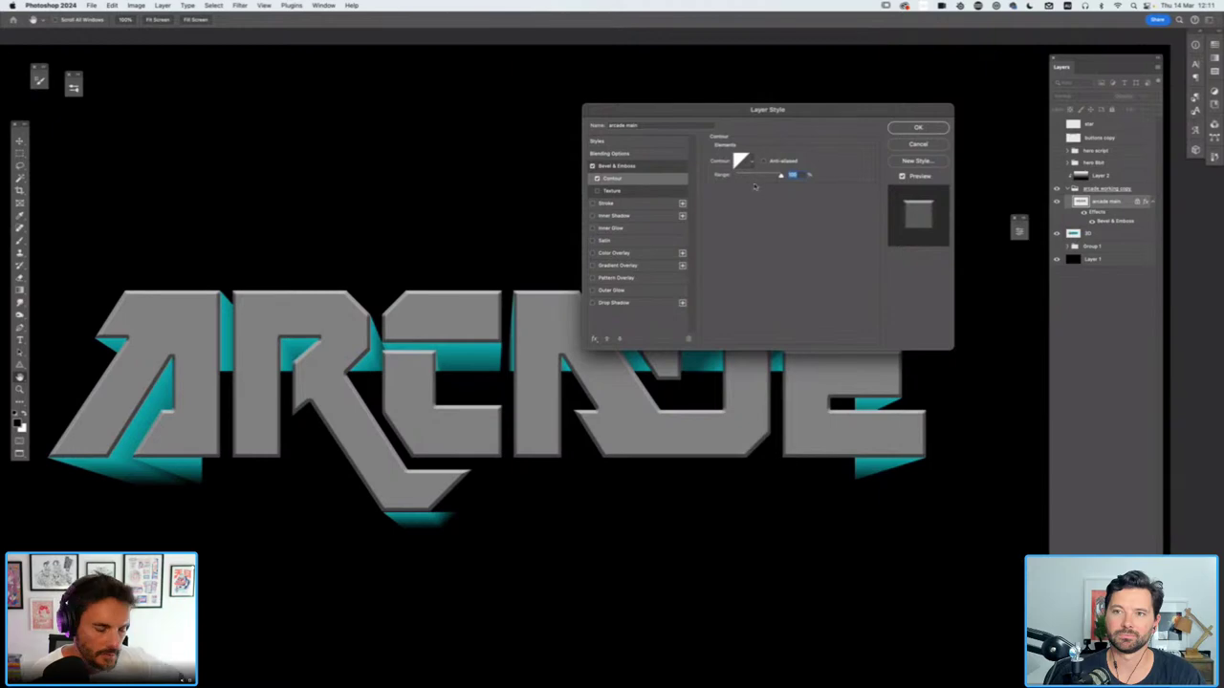
{"action": "key", "text": "super+plus"}
{"action": "key", "text": "super+plus"}
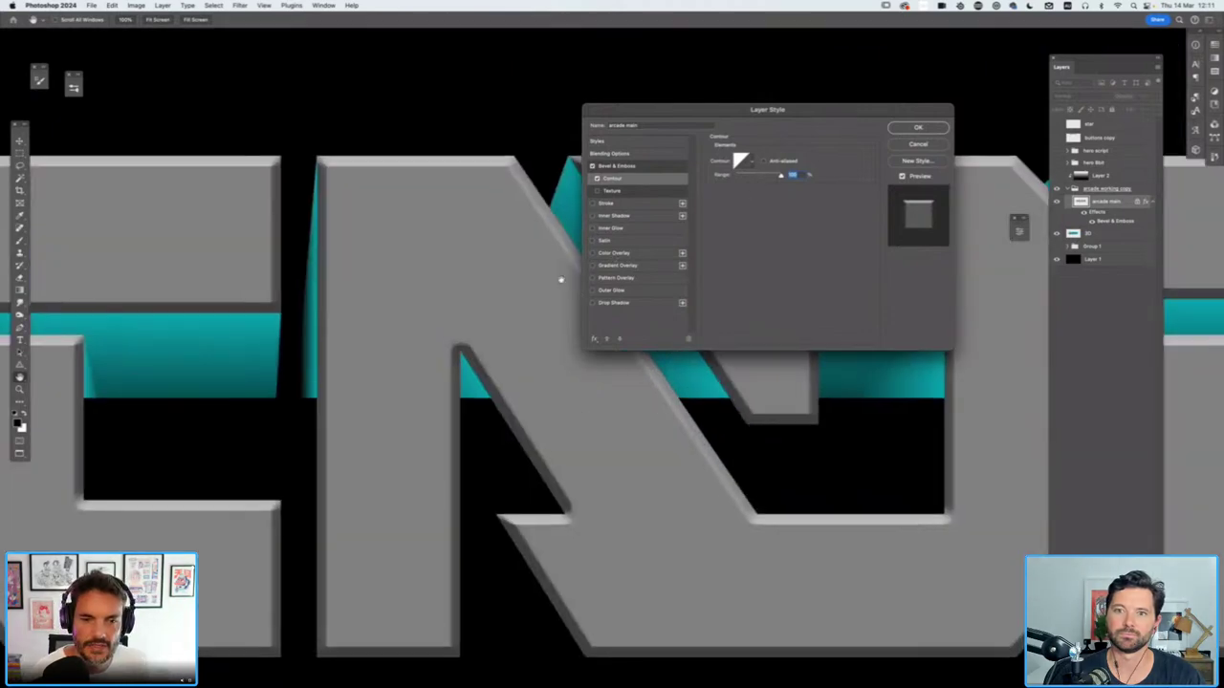
{"action": "scroll", "coordinate": [533, 246], "scroll_direction": "up", "scroll_amount": 2}
{"action": "scroll", "coordinate": [532, 247], "scroll_direction": "left", "scroll_amount": 2}
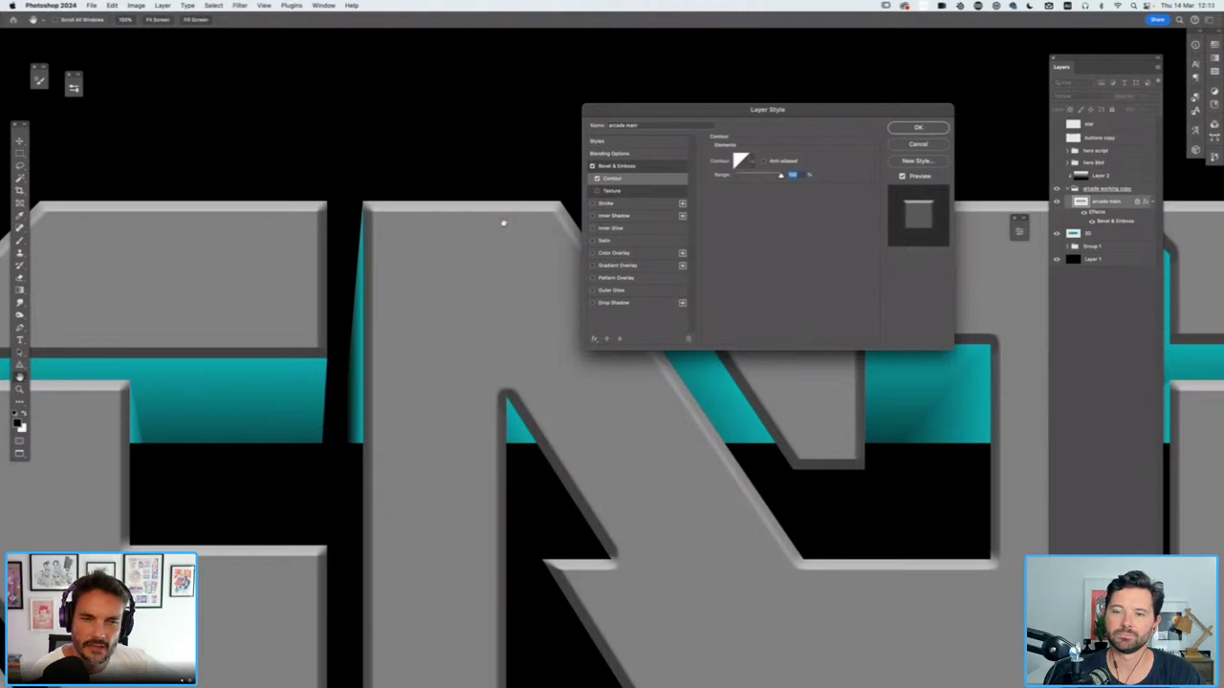
{"action": "left_click_drag", "start_coordinate": [783, 177], "coordinate": [734, 177]}
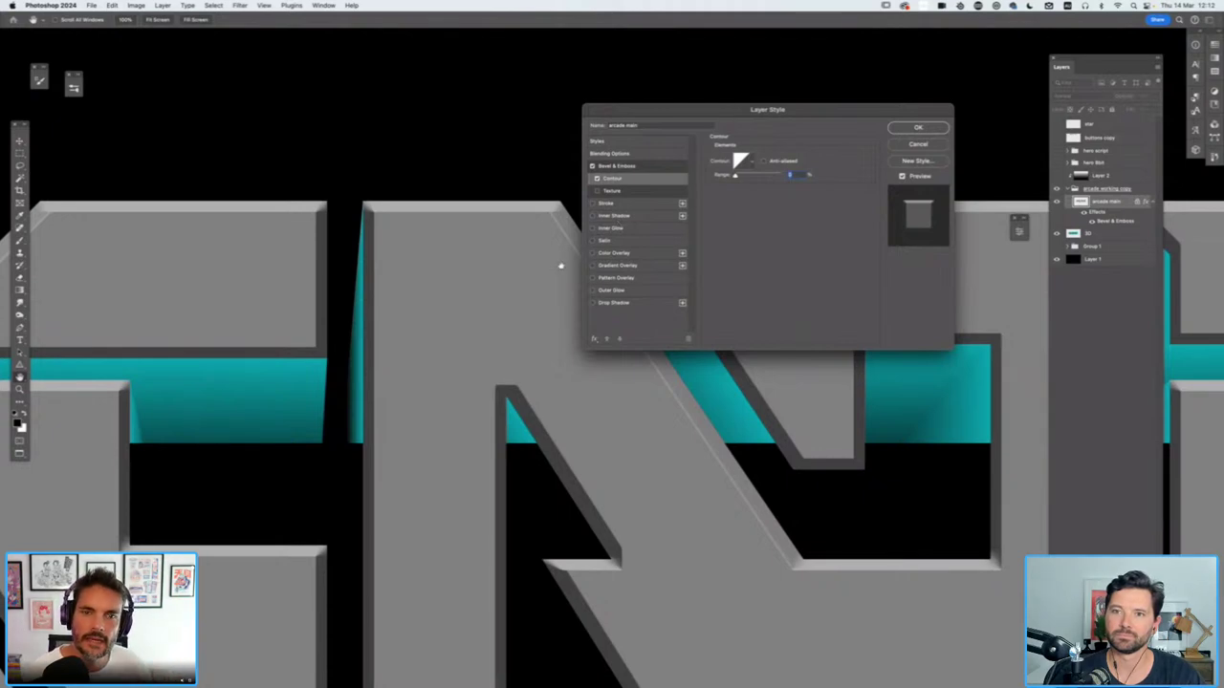
{"action": "left_click", "coordinate": [764, 161]}
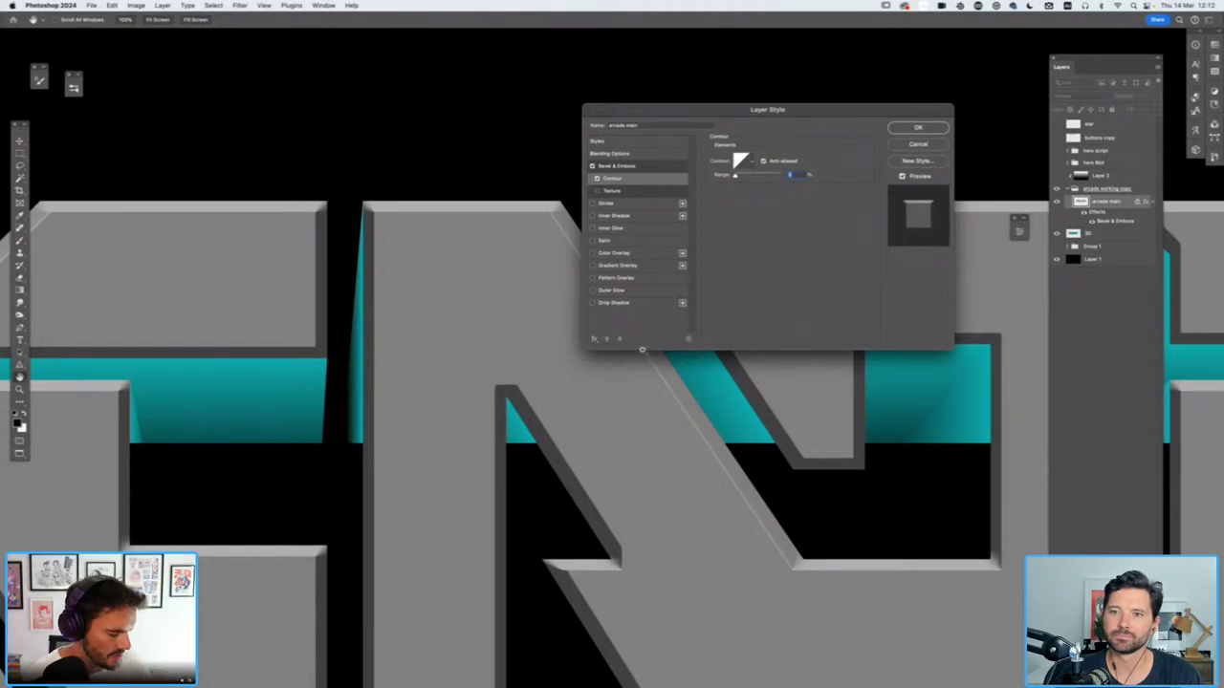
{"action": "scroll", "coordinate": [642, 353], "scroll_direction": "down", "scroll_amount": 2}
{"action": "scroll", "coordinate": [642, 352], "scroll_direction": "down", "scroll_amount": 1}
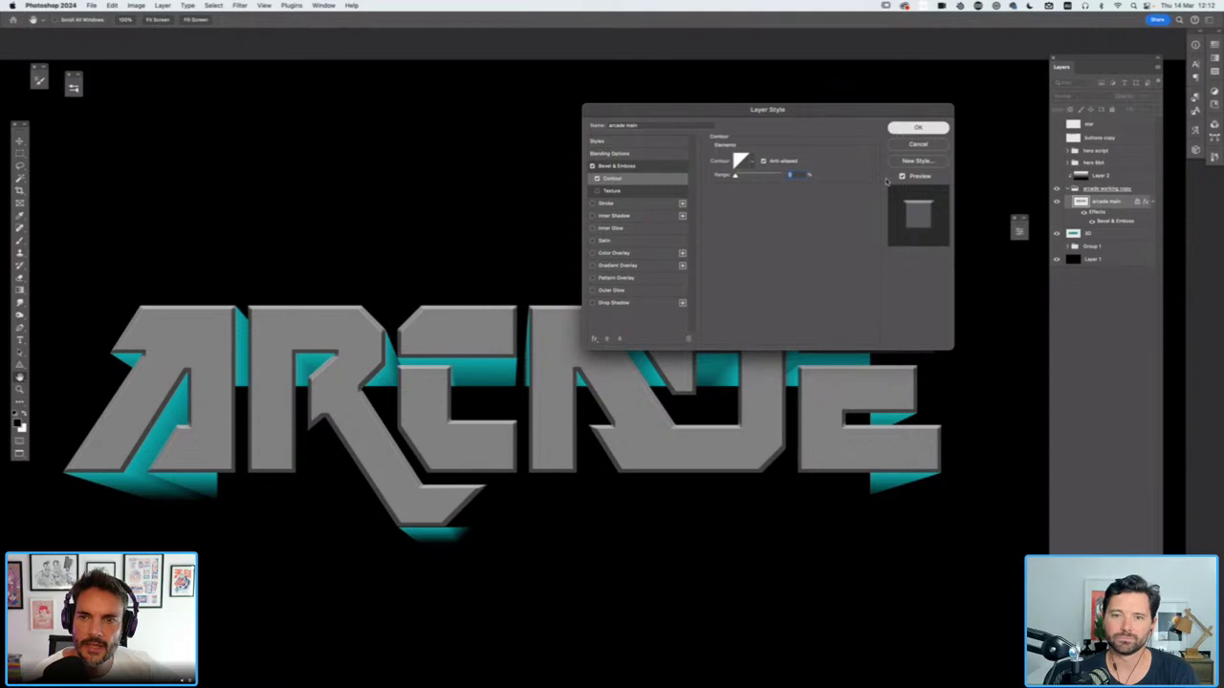
{"action": "key", "text": "Return"}
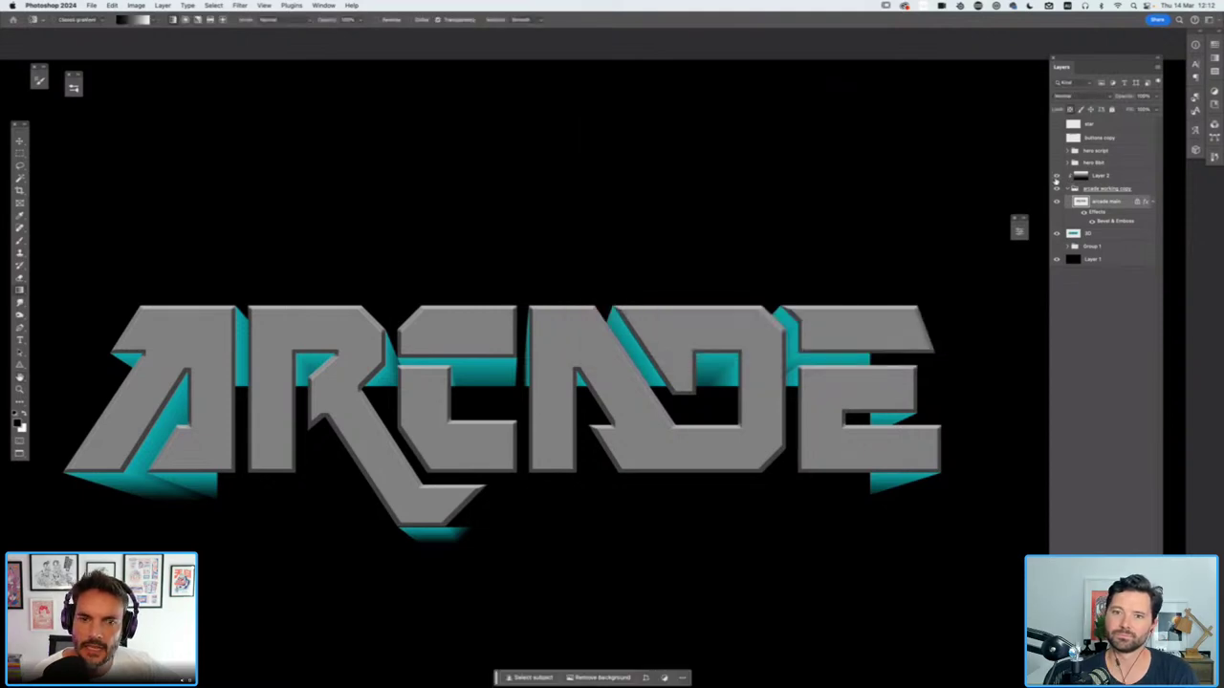
Show Layer 2 again and rename it gradient
{"action": "left_click", "coordinate": [1056, 176]}
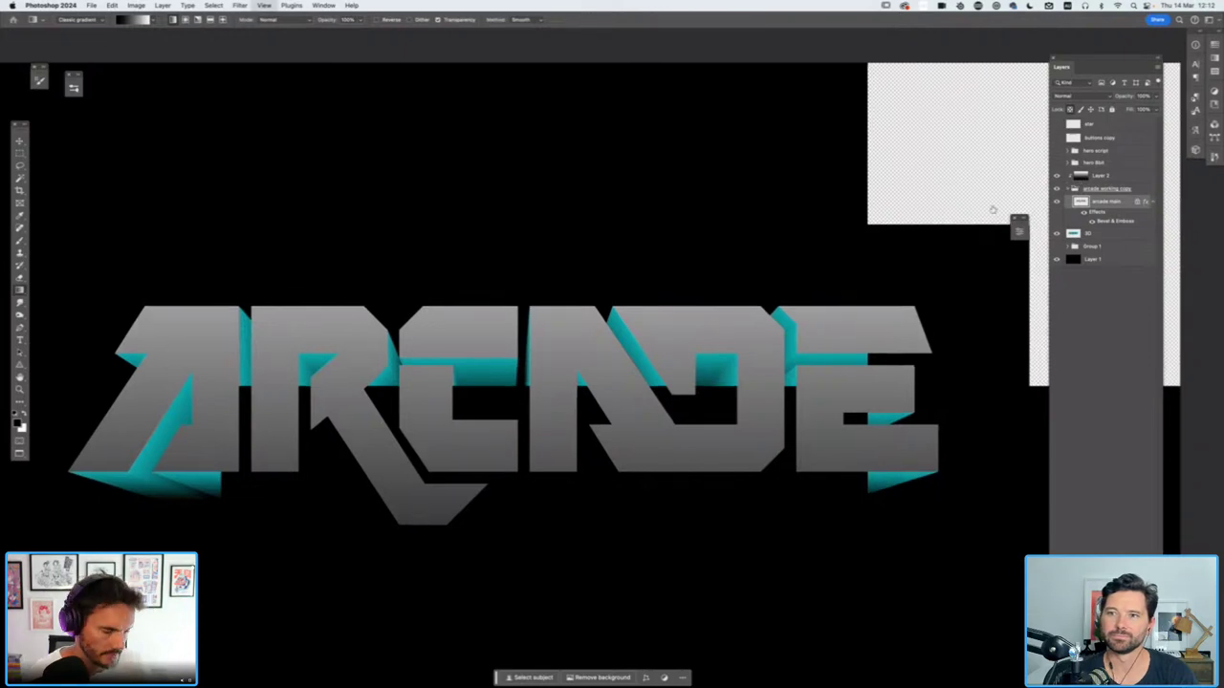
{"action": "key", "text": "super+minus"}
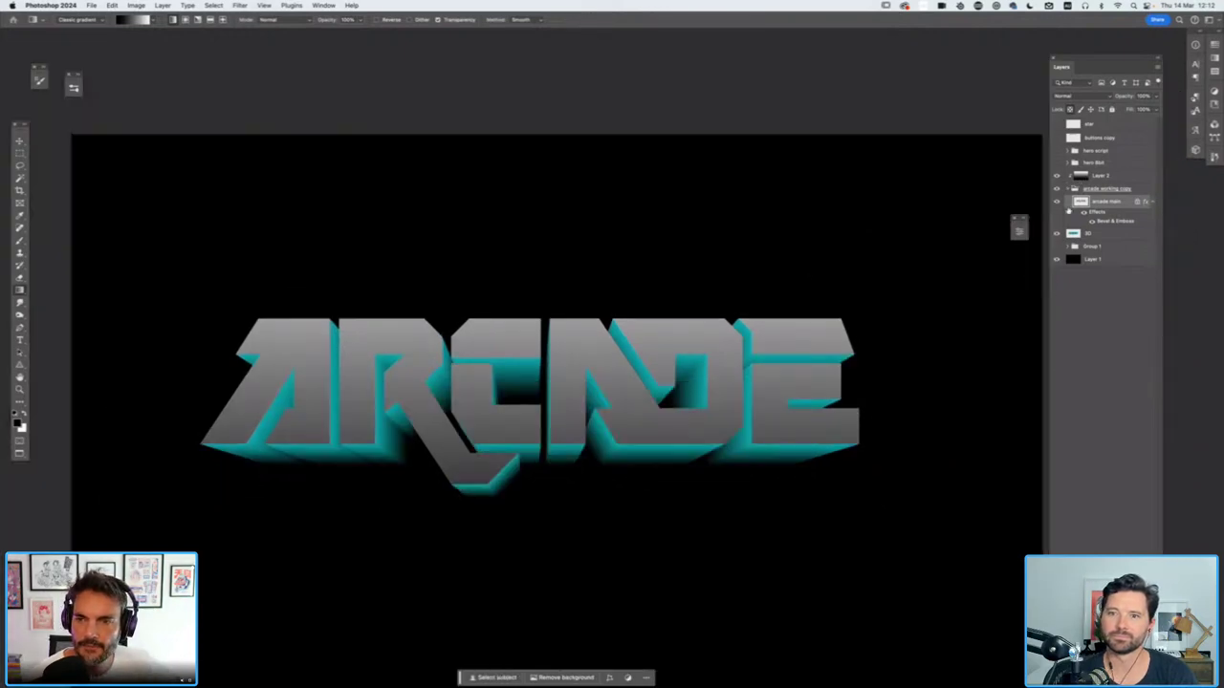
{"action": "left_click", "coordinate": [1113, 179]}
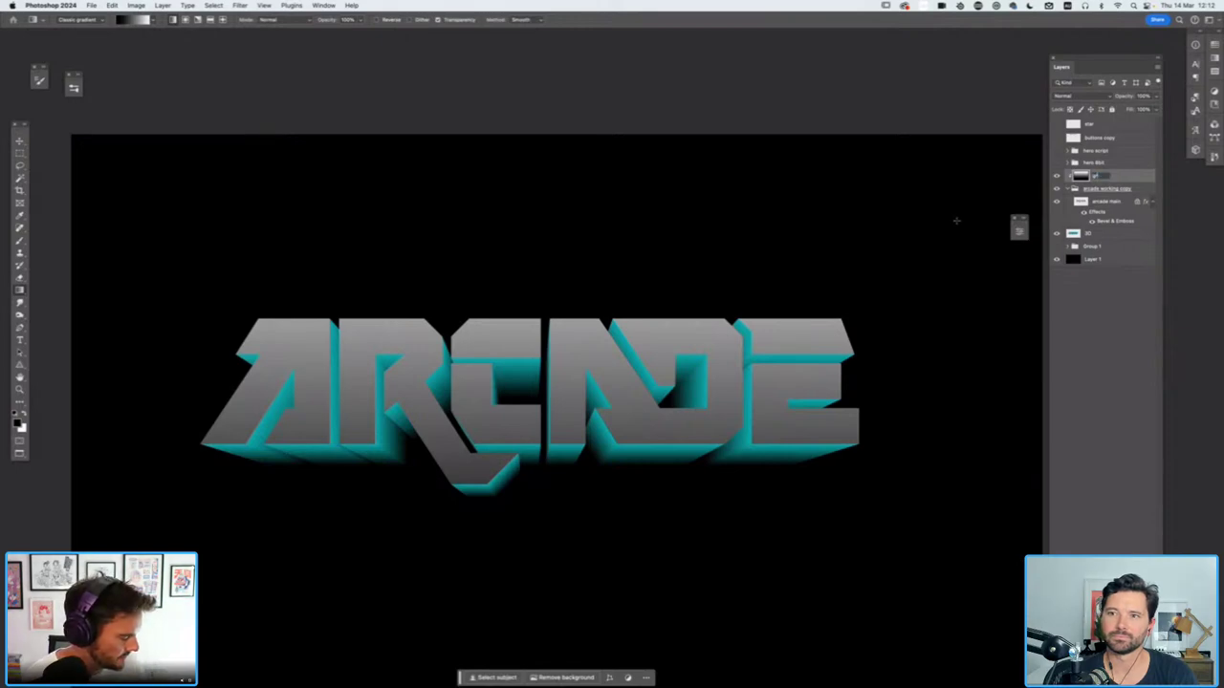
{"action": "key", "text": "Return"}
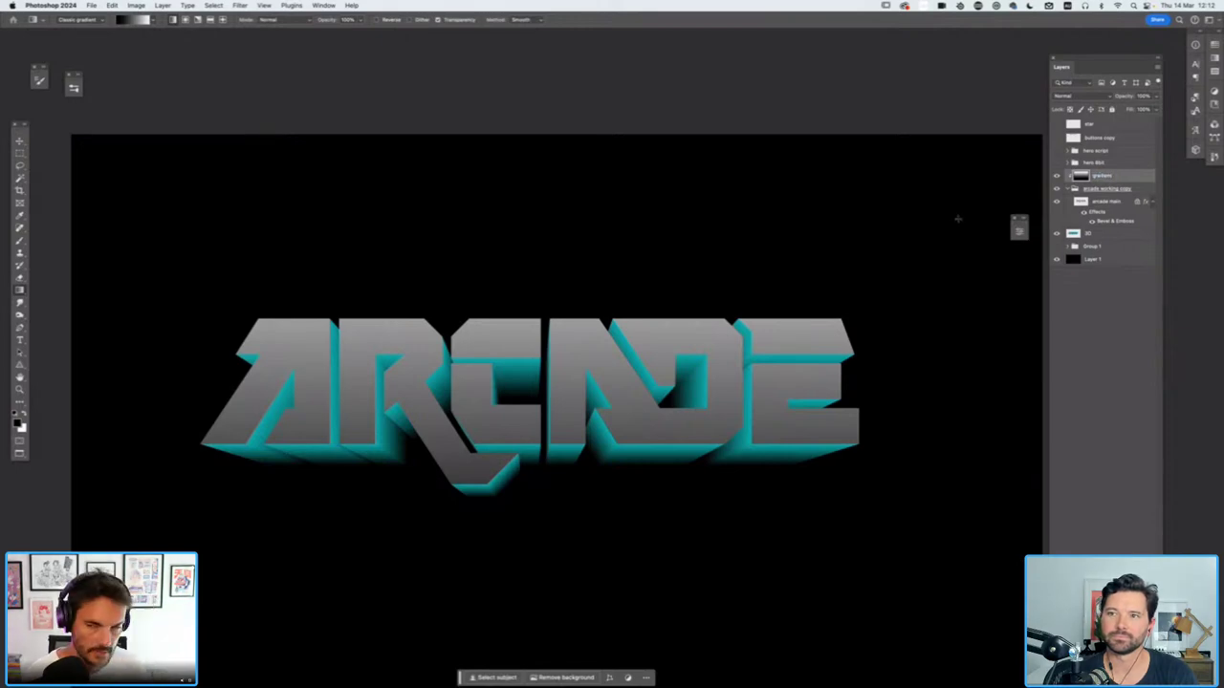
Set the gradient layer's blend mode to Overlay and inspect the bevelled lettering
{"action": "left_click", "coordinate": [1082, 98]}
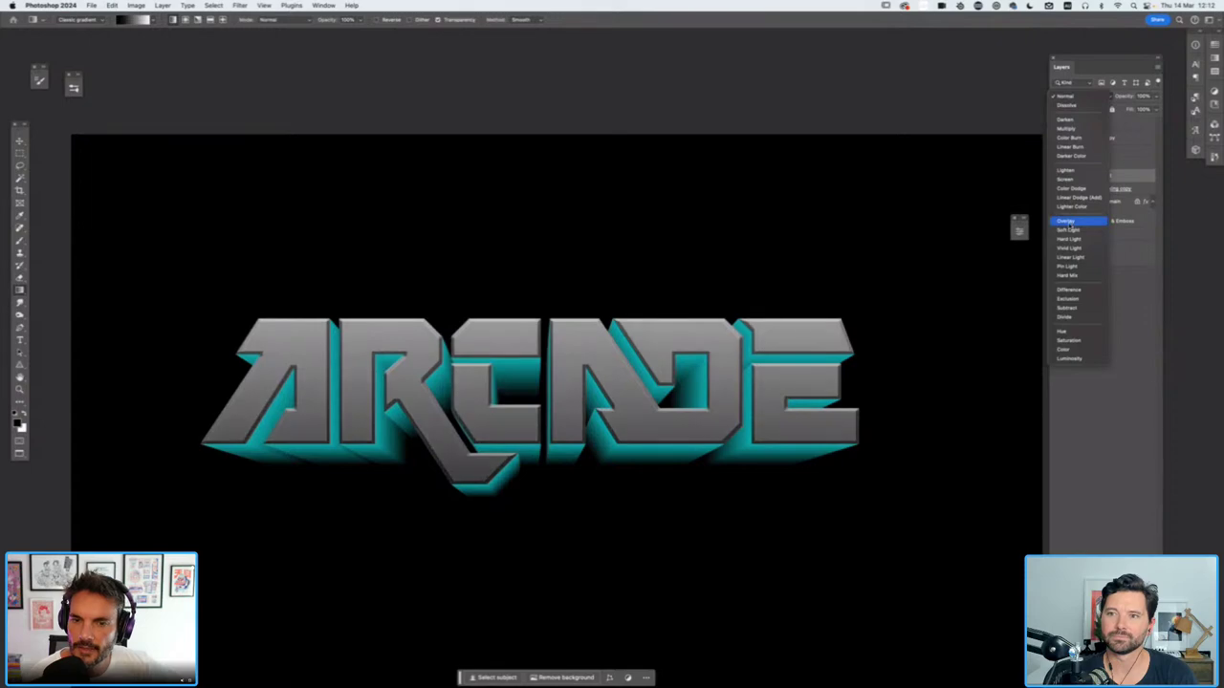
{"action": "left_click", "coordinate": [1070, 224]}
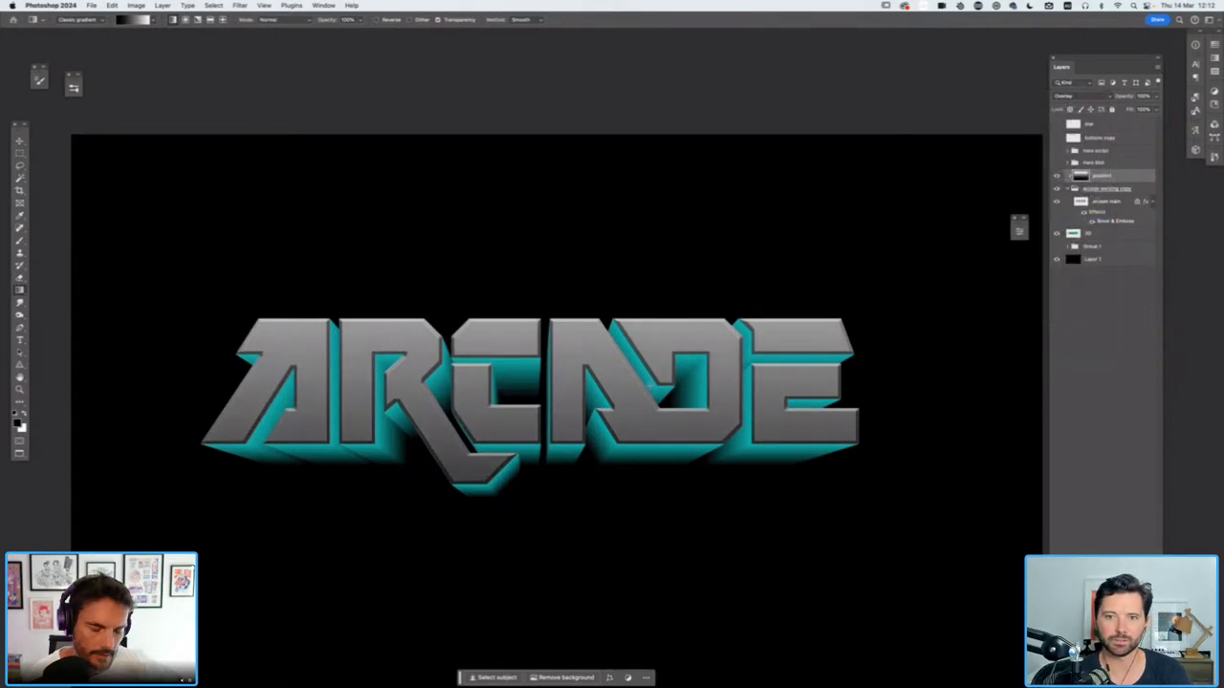
{"action": "key", "text": "super+equal"}
{"action": "key", "text": "super+equal"}
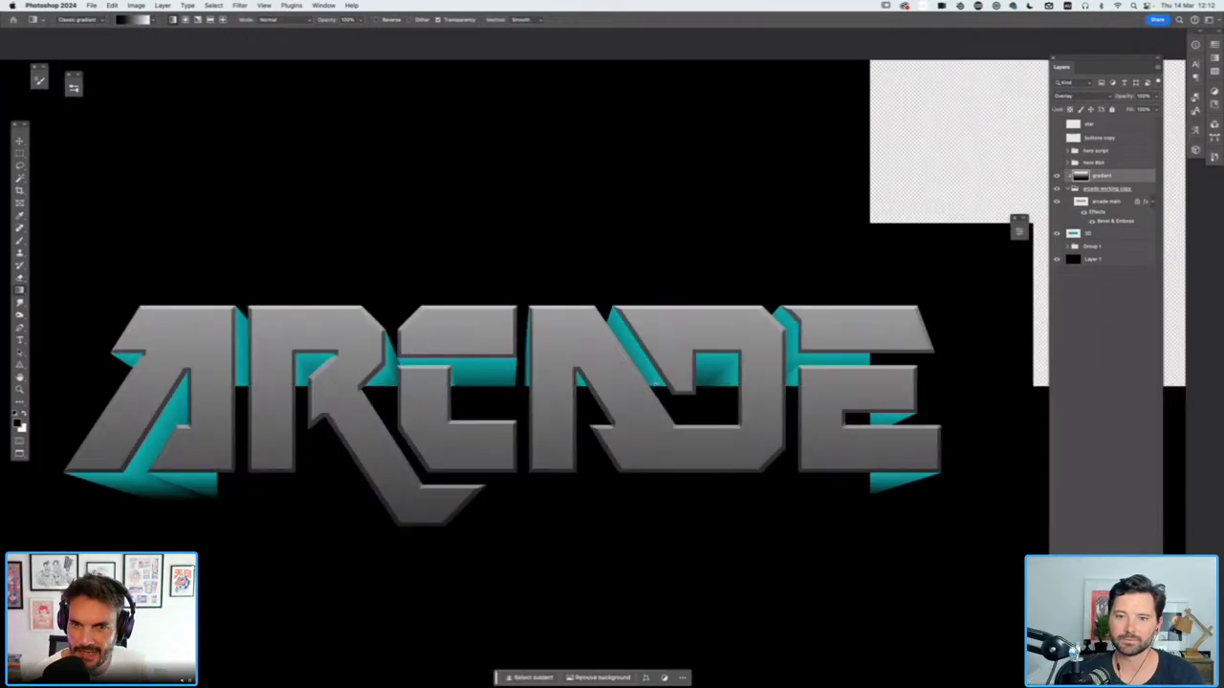
{"action": "key", "text": "super+minus"}
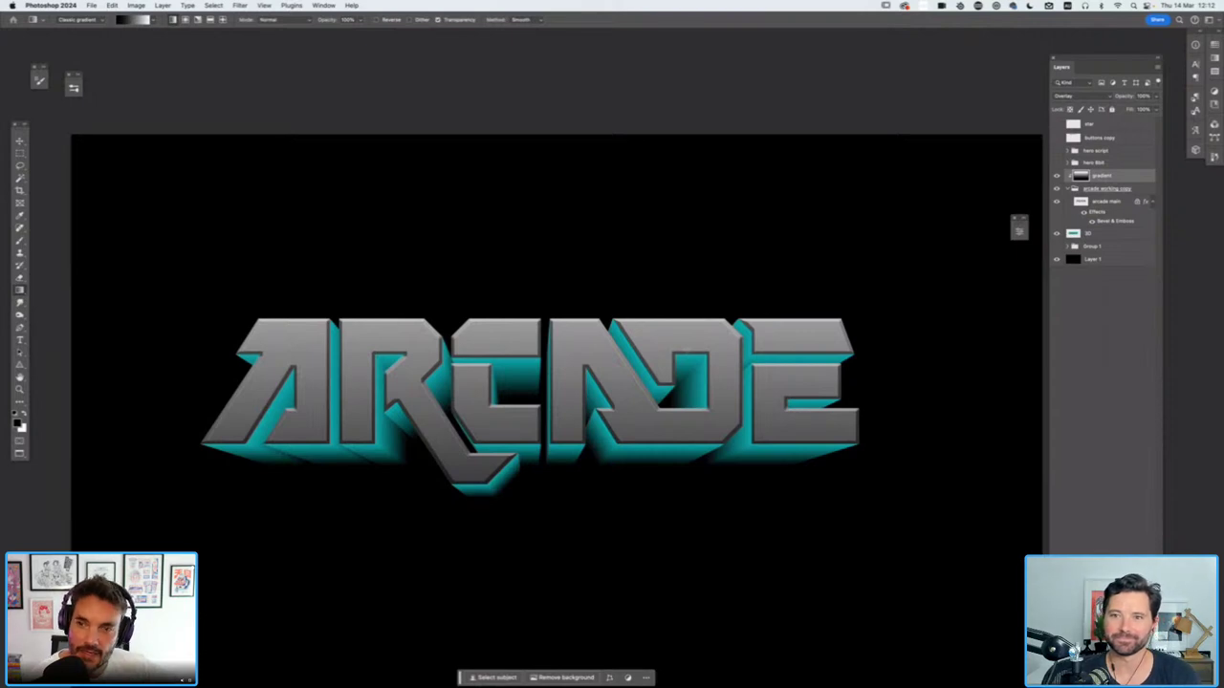
Reopen the arcade main layer's Bevel & Emboss settings and shift the light to about 108° angle and 37° altitude
{"action": "left_click", "coordinate": [1110, 223]}
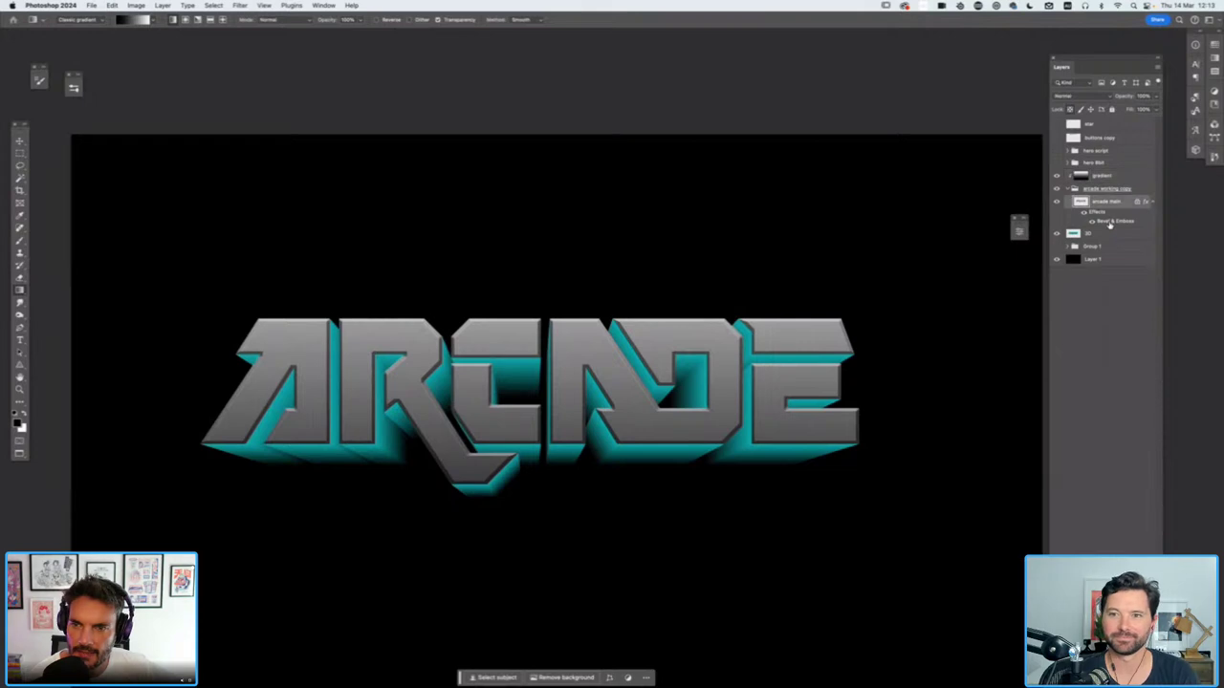
{"action": "double_click", "coordinate": [1110, 224]}
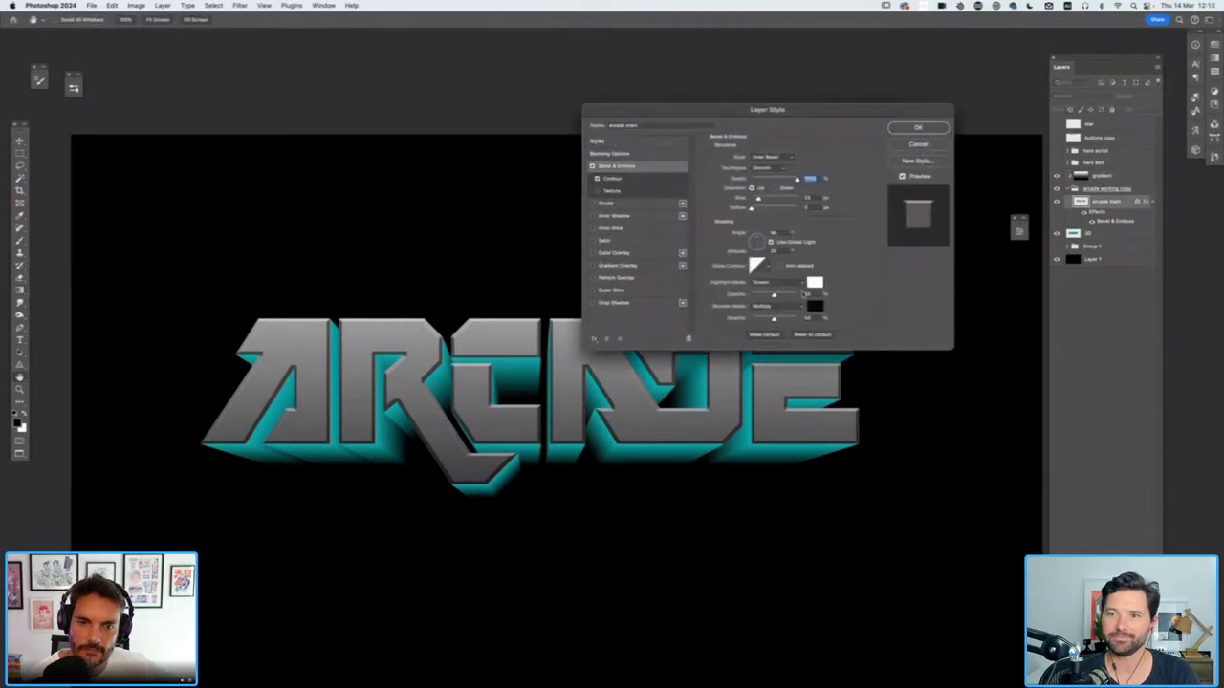
{"action": "left_click_drag", "start_coordinate": [857, 108], "coordinate": [885, 76]}
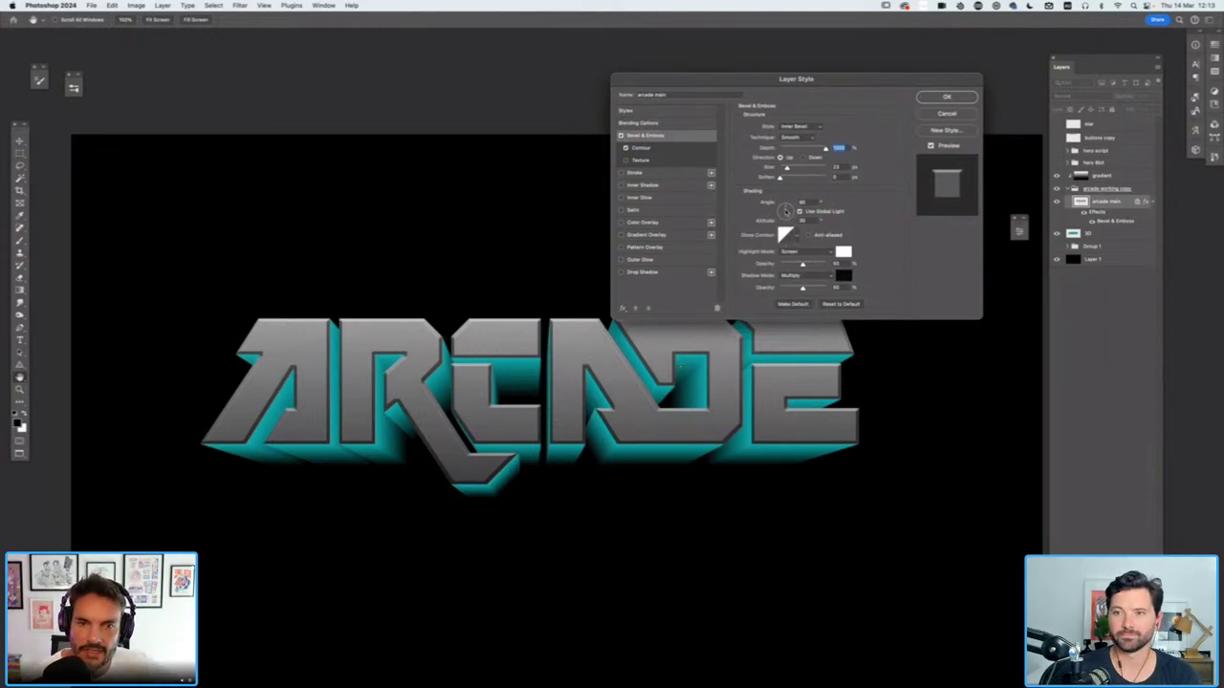
{"action": "left_click", "coordinate": [786, 209]}
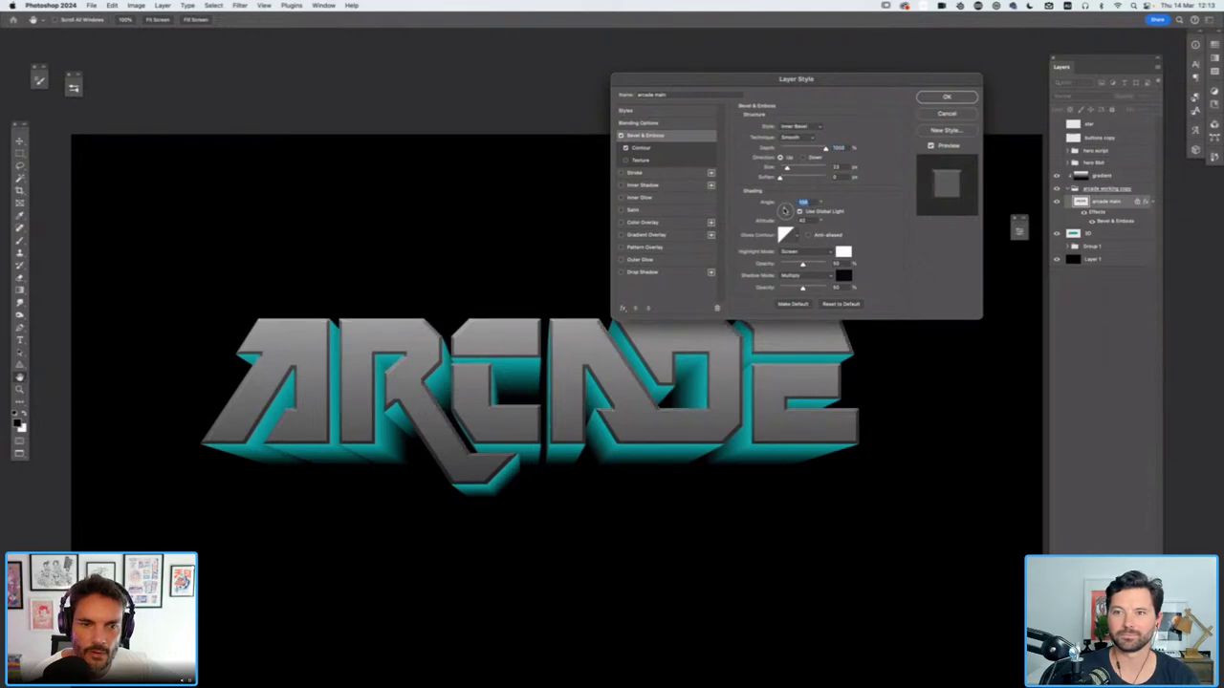
{"action": "left_click_drag", "start_coordinate": [784, 210], "coordinate": [784, 209]}
{"action": "left_click_drag", "start_coordinate": [784, 212], "coordinate": [785, 209]}
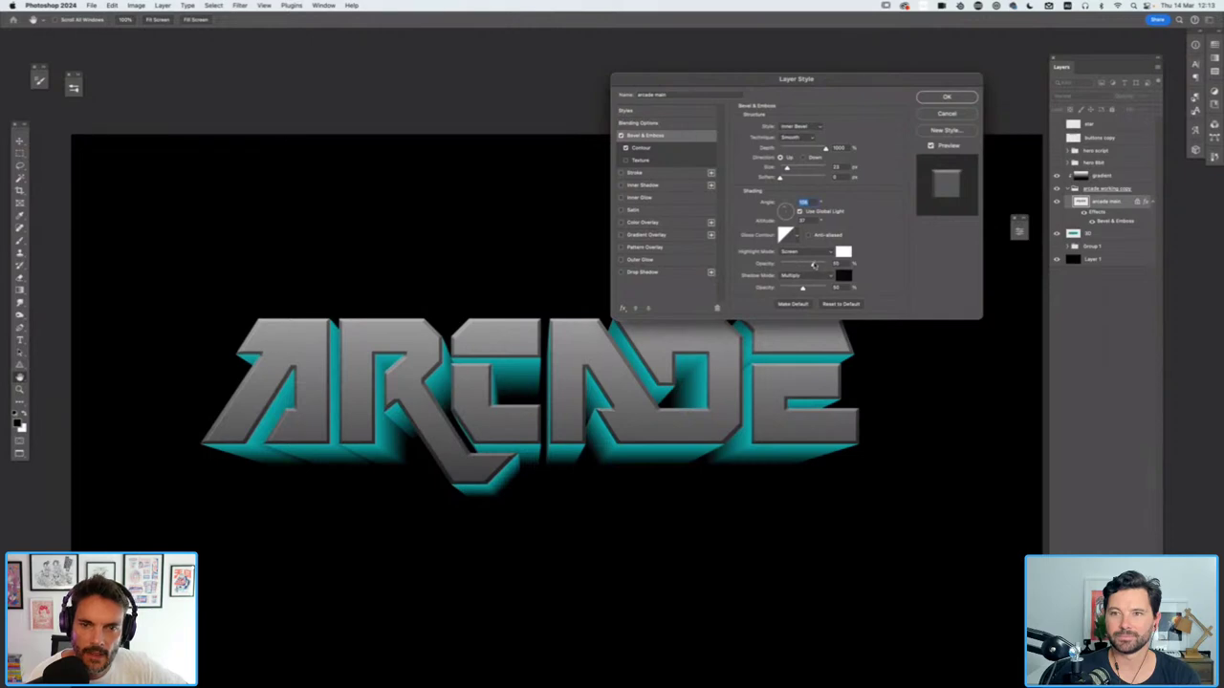
Raise the bevel's highlight opacity and apply the layer style to arcade main
{"action": "left_click", "coordinate": [814, 264]}
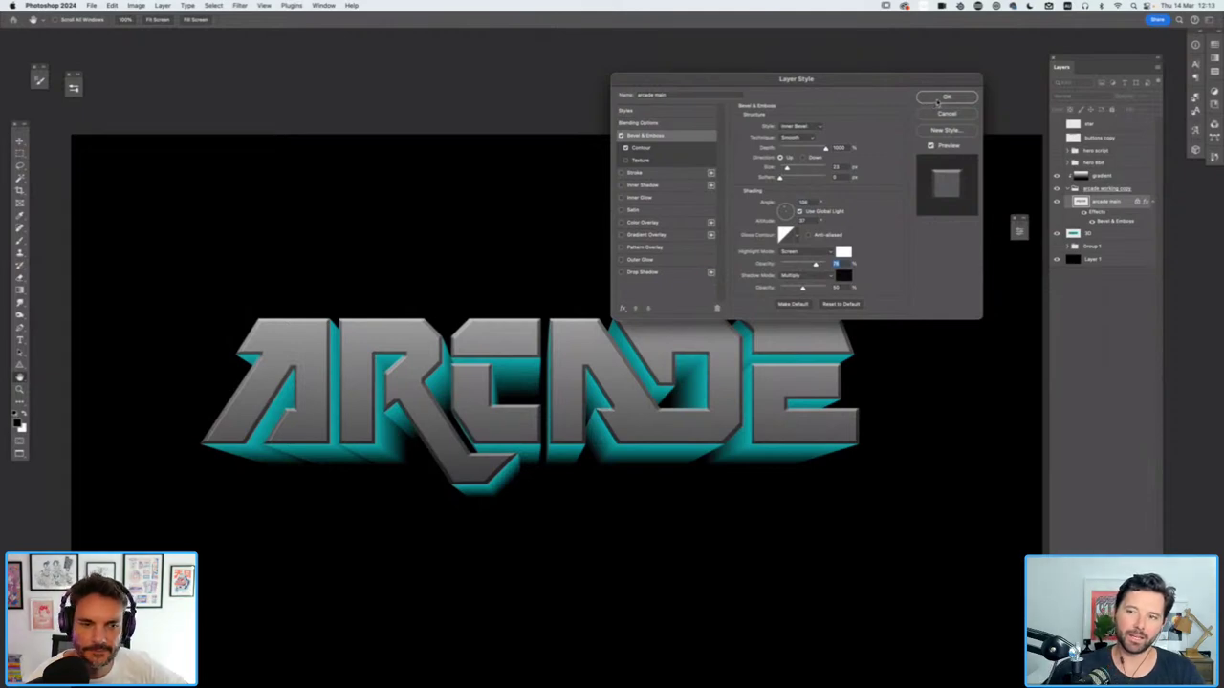
{"action": "key", "text": "XF86AudioRaiseVolume"}
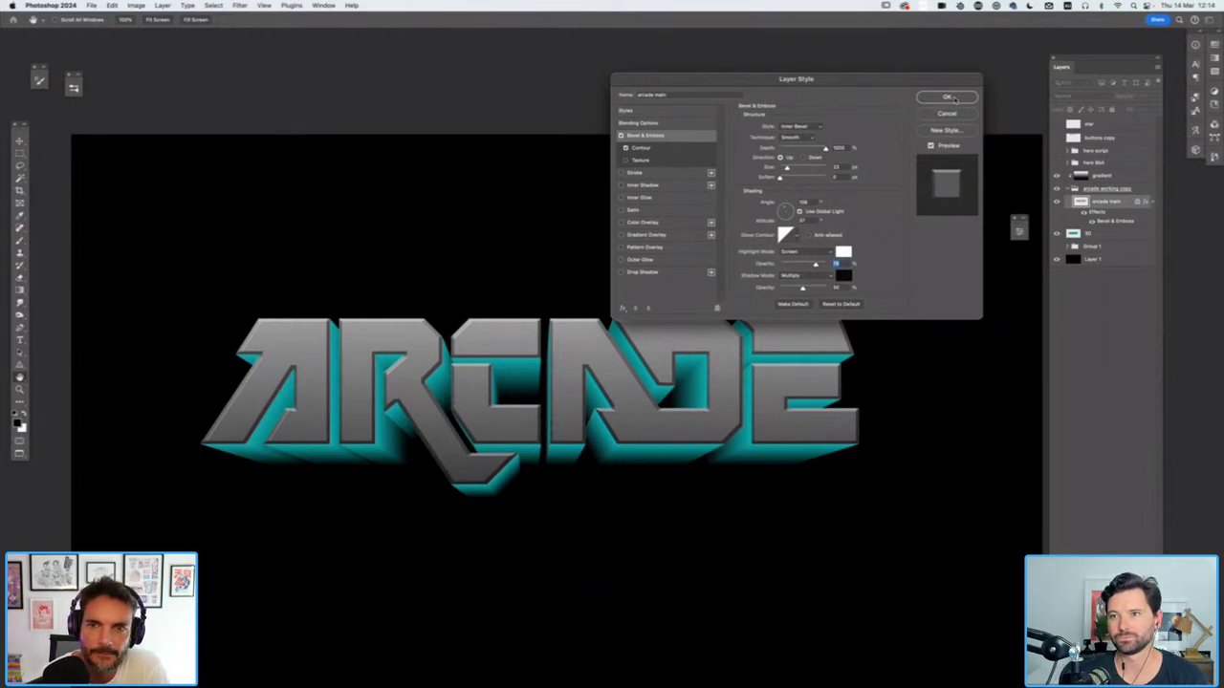
{"action": "left_click", "coordinate": [957, 99]}
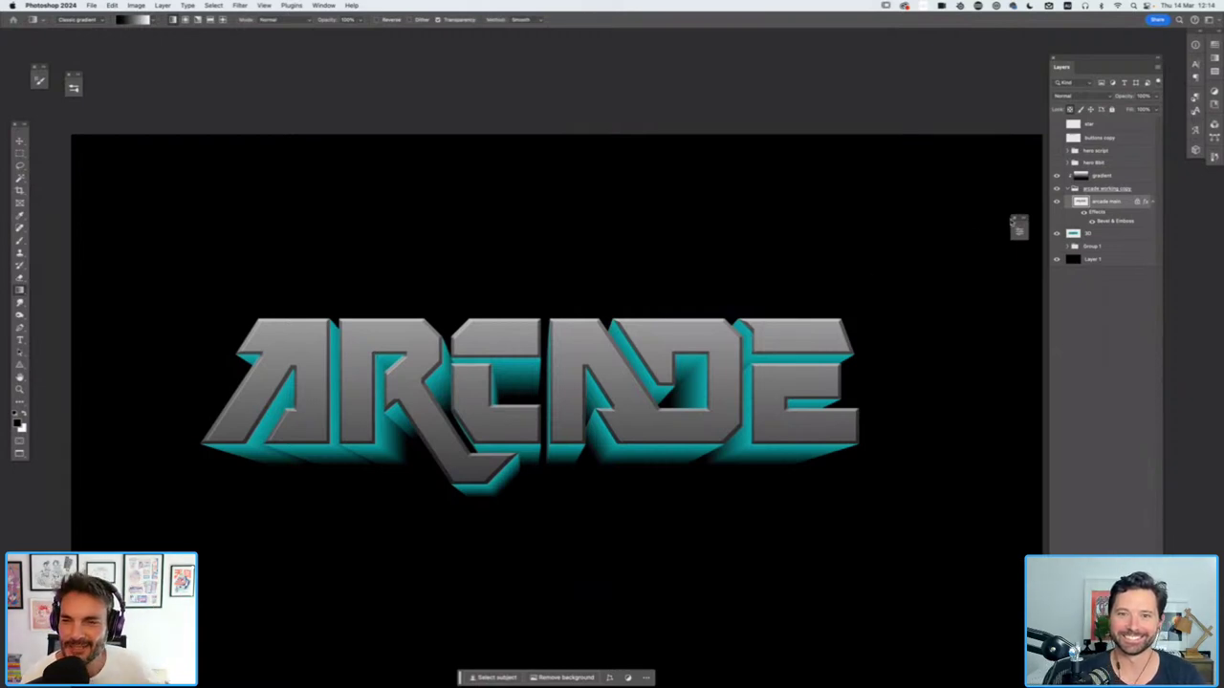
Add a Gradient Map adjustment above the gradient layer, compare the artwork with it off and on, and clip it to the lettering
{"action": "left_click", "coordinate": [1126, 177]}
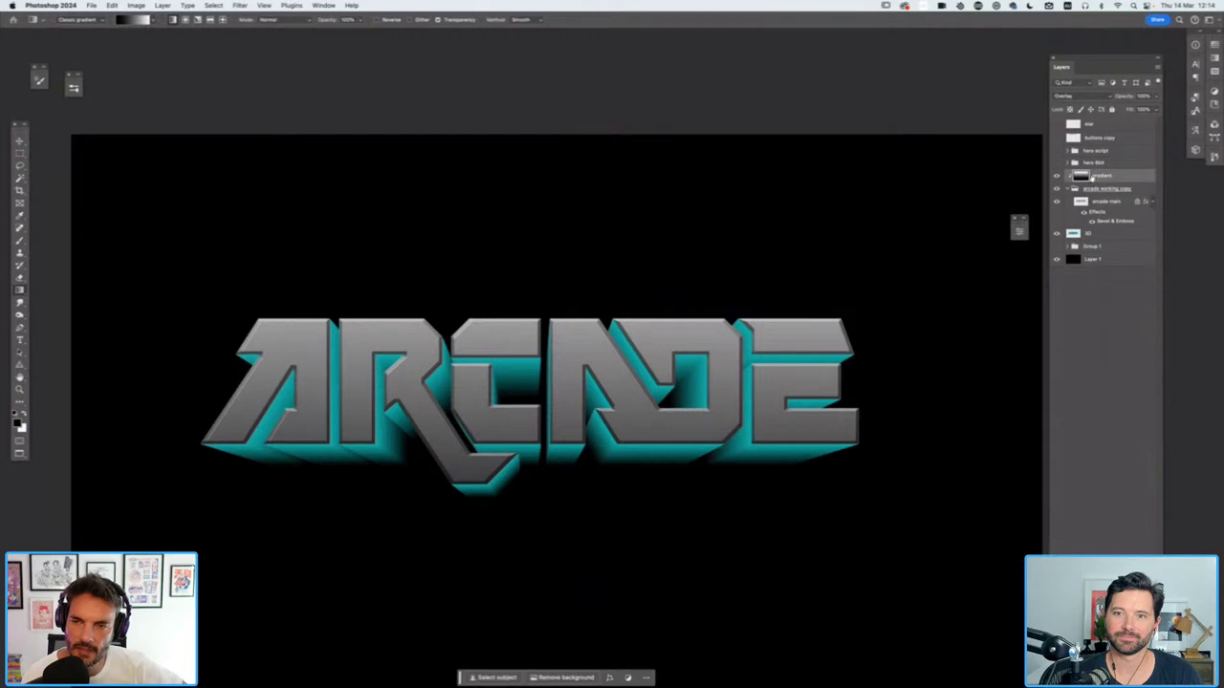
{"action": "left_click", "coordinate": [1100, 574]}
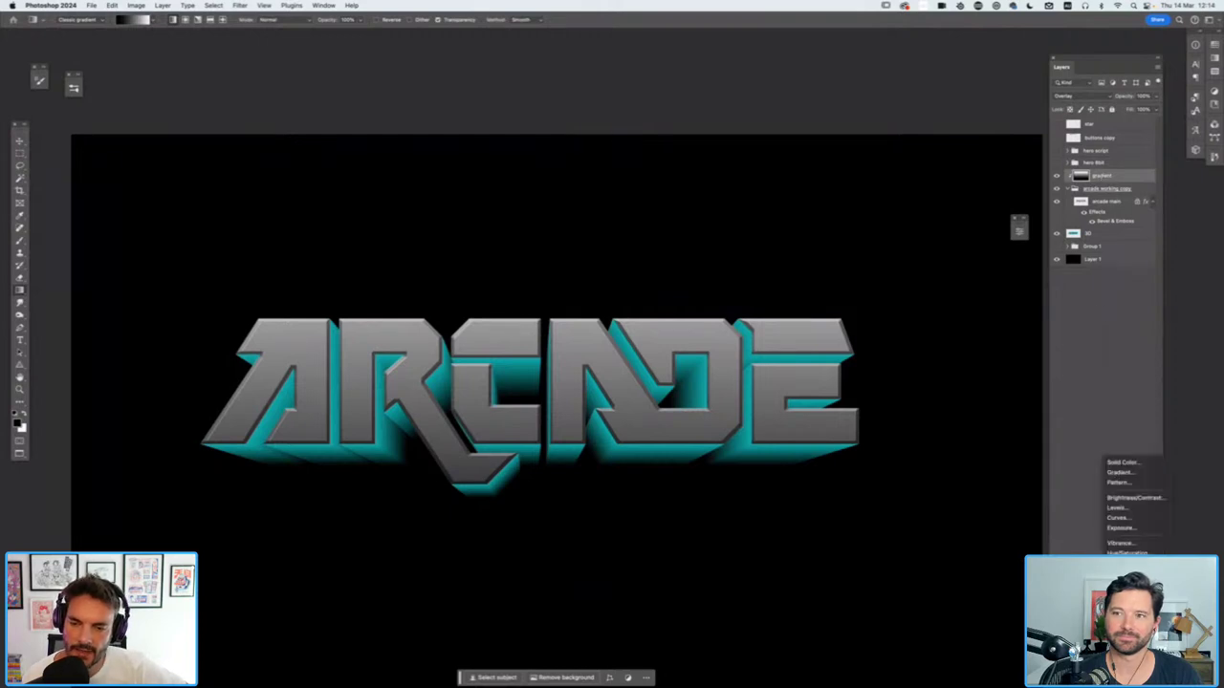
{"action": "key", "text": "Escape"}
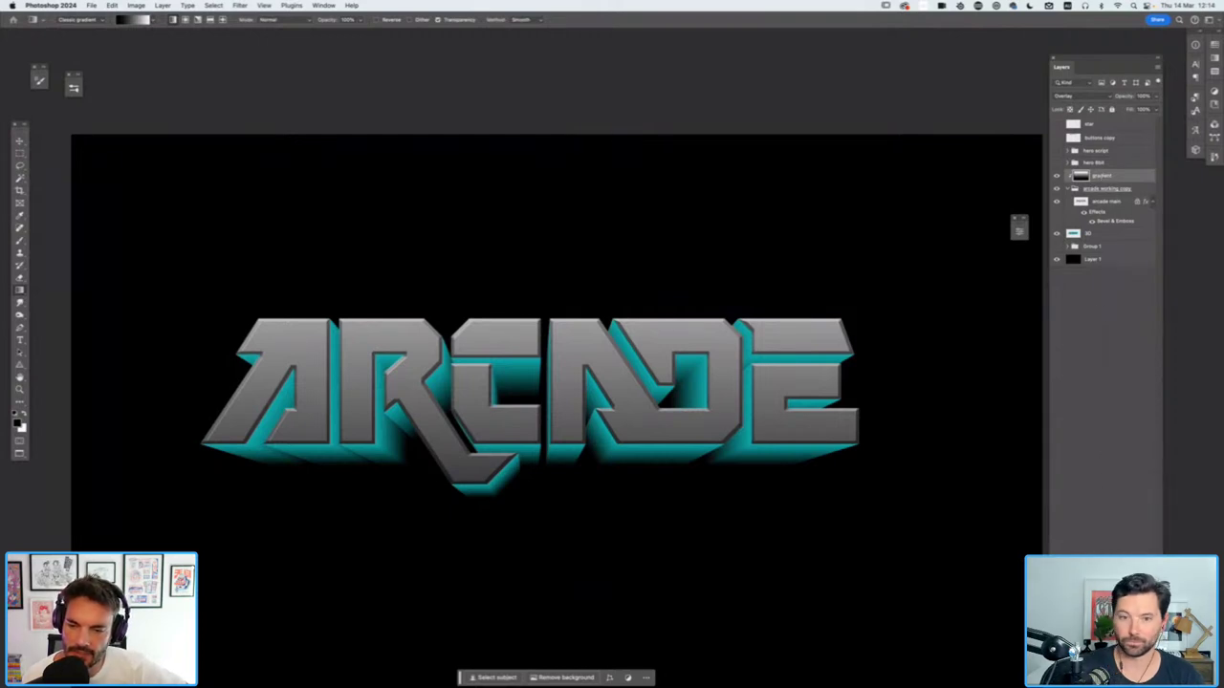
{"action": "left_click", "coordinate": [1094, 604]}
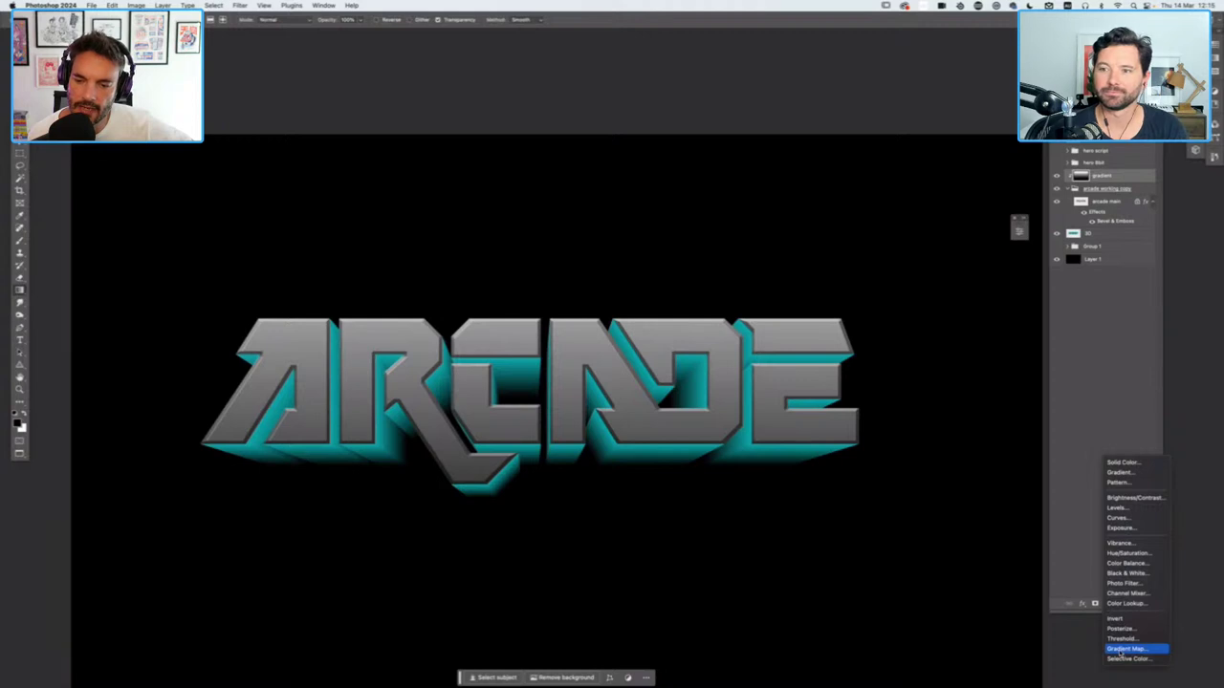
{"action": "left_click", "coordinate": [1120, 650]}
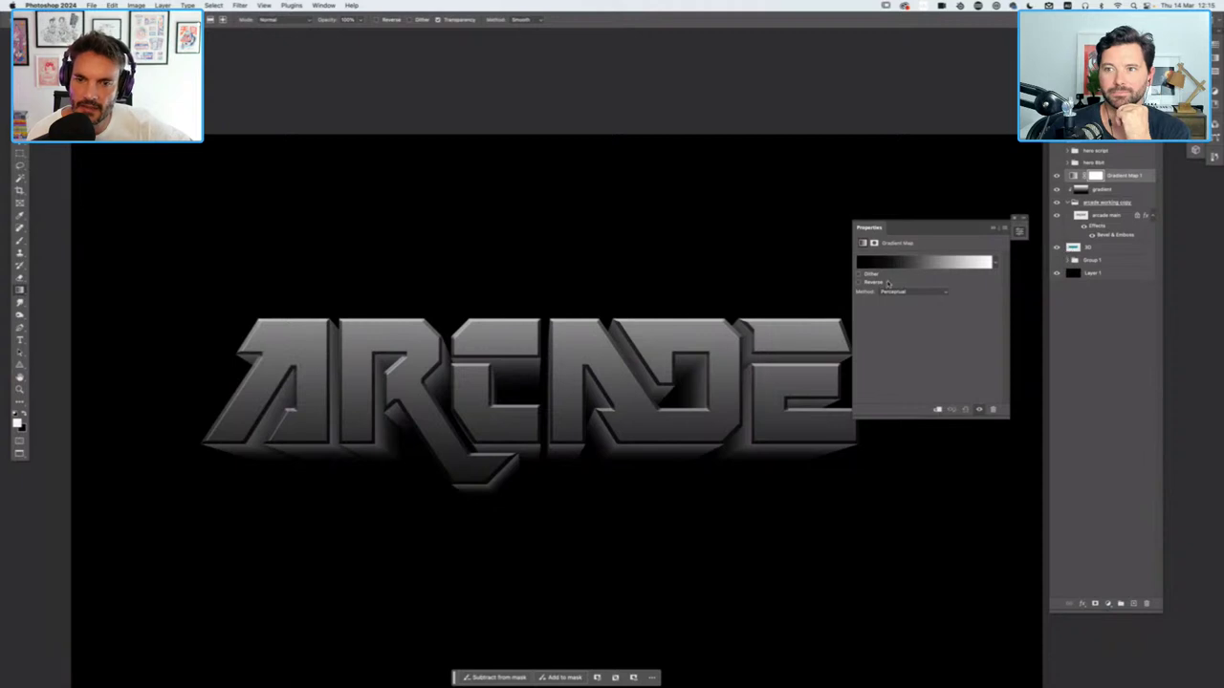
{"action": "left_click", "coordinate": [979, 411]}
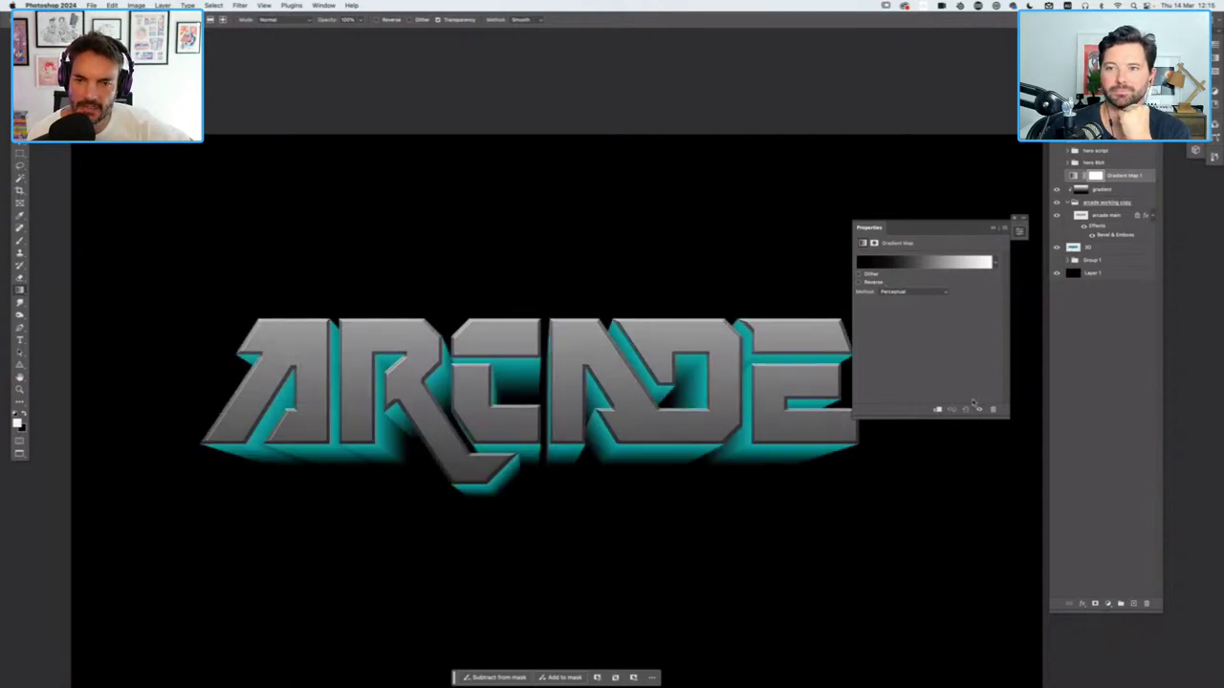
{"action": "left_click", "coordinate": [979, 410]}
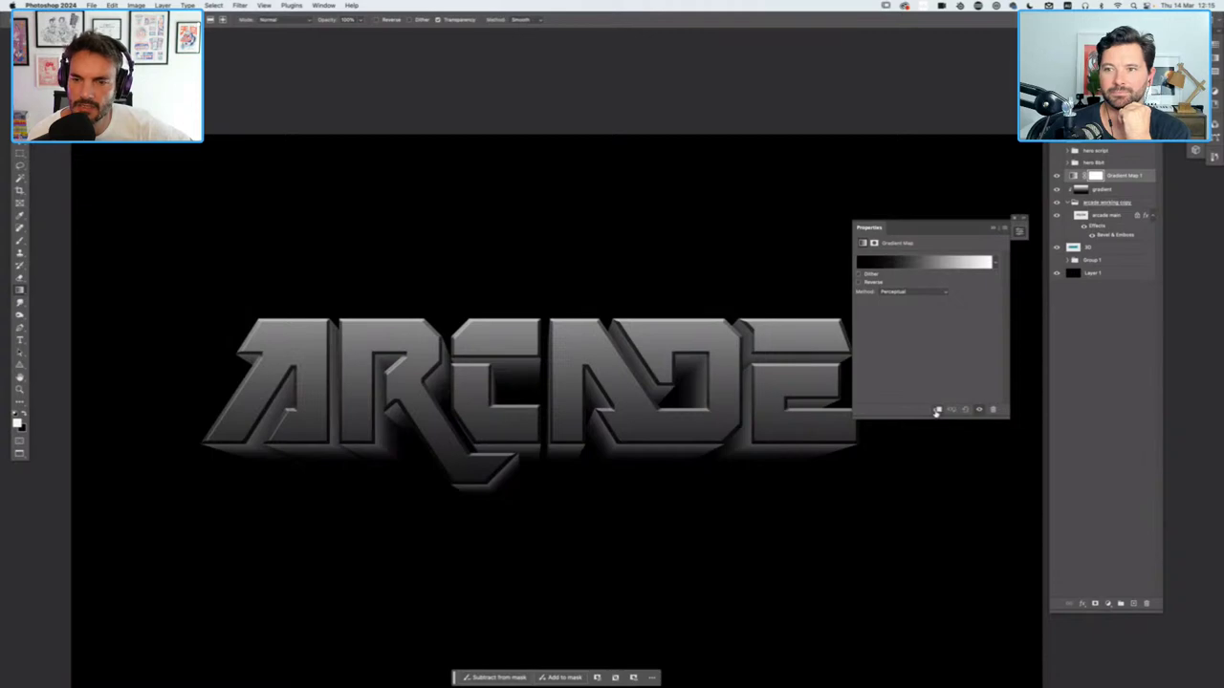
{"action": "left_click", "coordinate": [937, 411]}
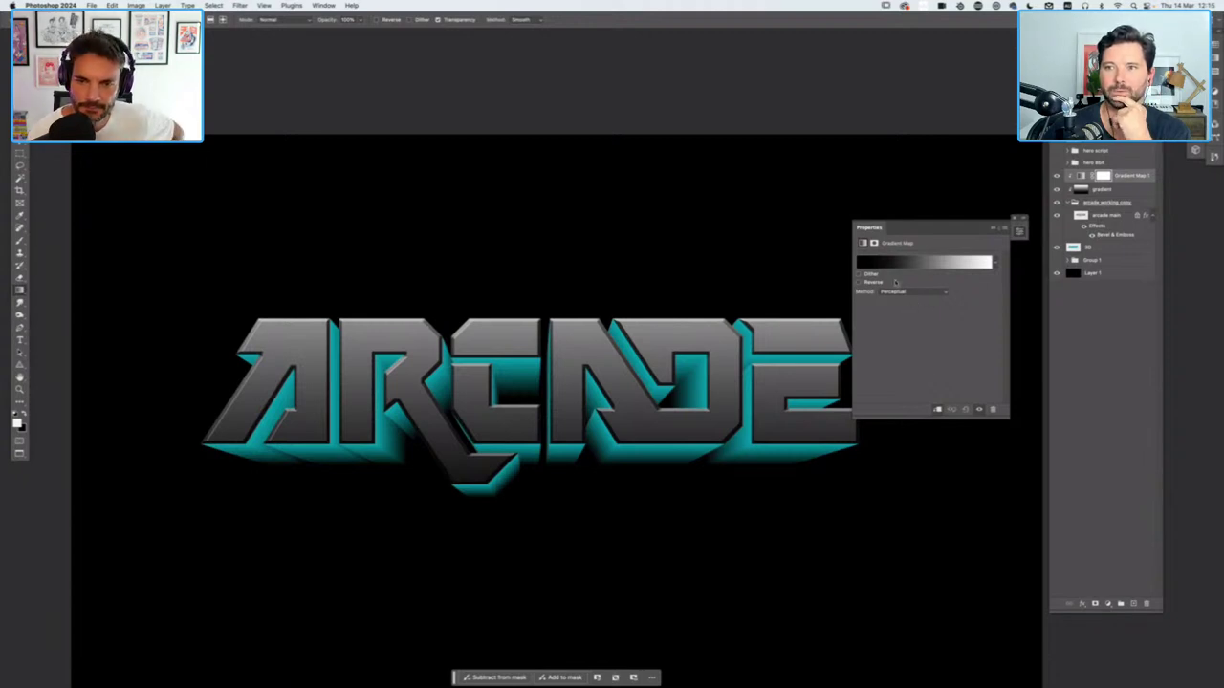
Expand the Chromes preset group for the gradient map and apply the Chrome pinks gradient
{"action": "left_click", "coordinate": [995, 263]}
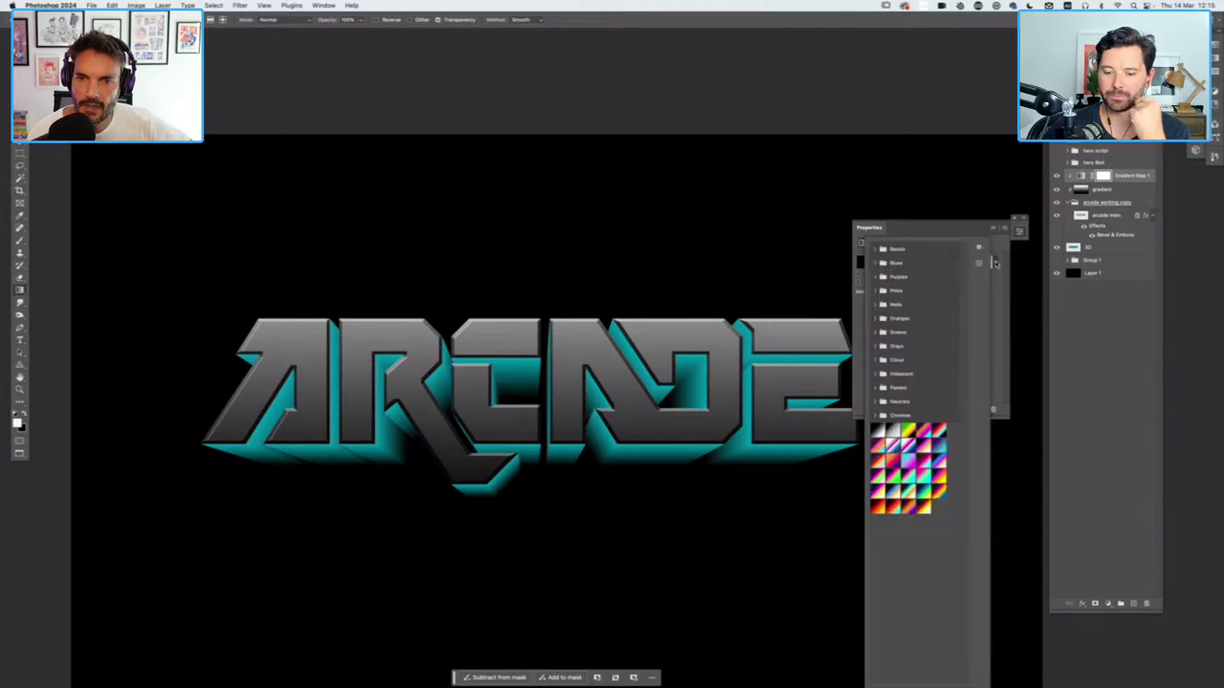
{"action": "left_click", "coordinate": [994, 264]}
{"action": "left_click", "coordinate": [995, 264]}
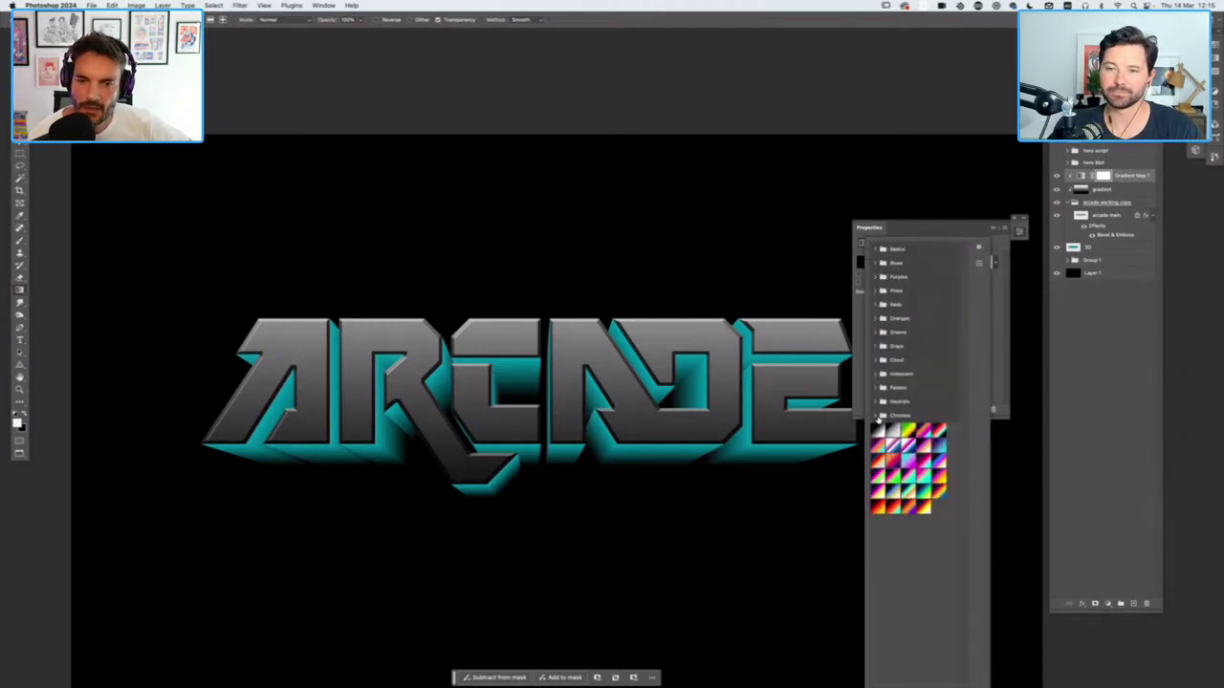
{"action": "left_click", "coordinate": [875, 416]}
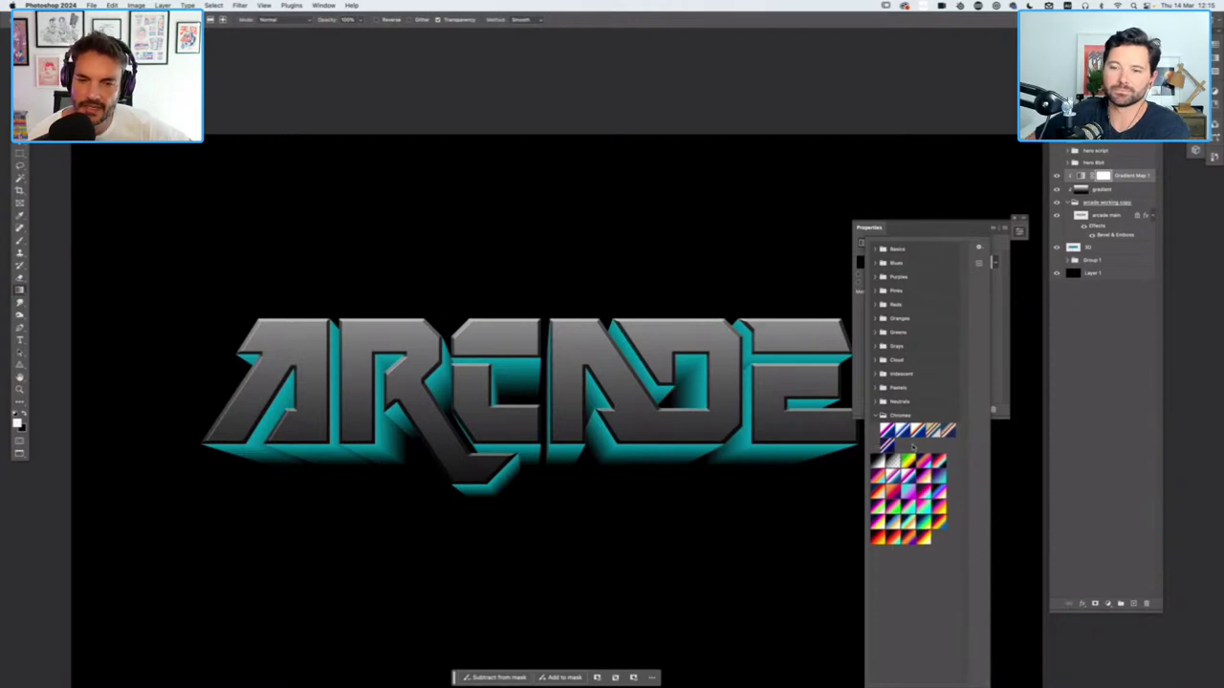
{"action": "left_click", "coordinate": [888, 431]}
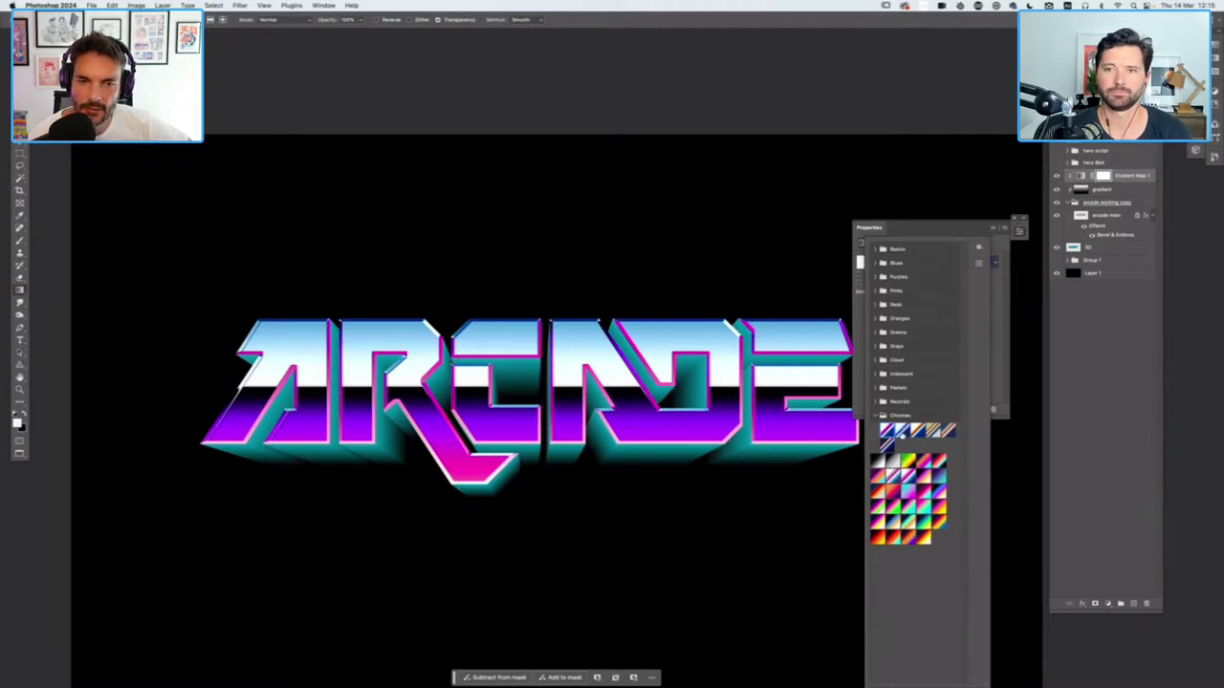
Try the other Chromes presets on the lettering one after another and return to Chrome pinks
{"action": "left_click", "coordinate": [901, 431]}
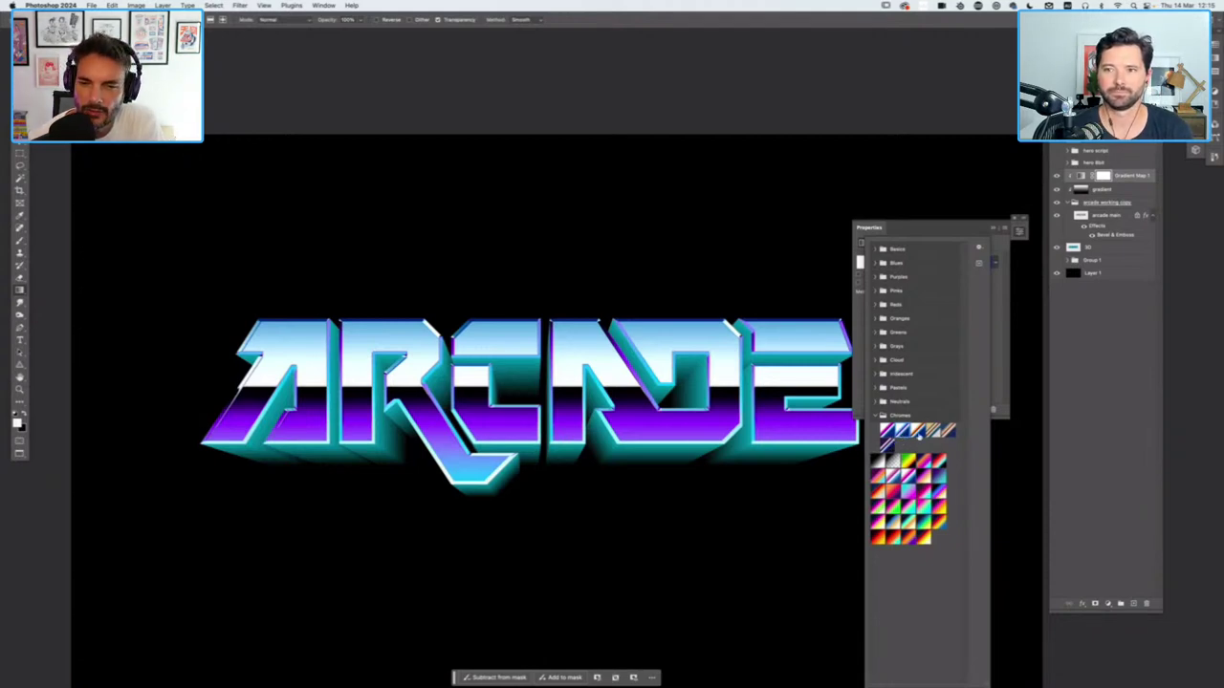
{"action": "left_click", "coordinate": [916, 431]}
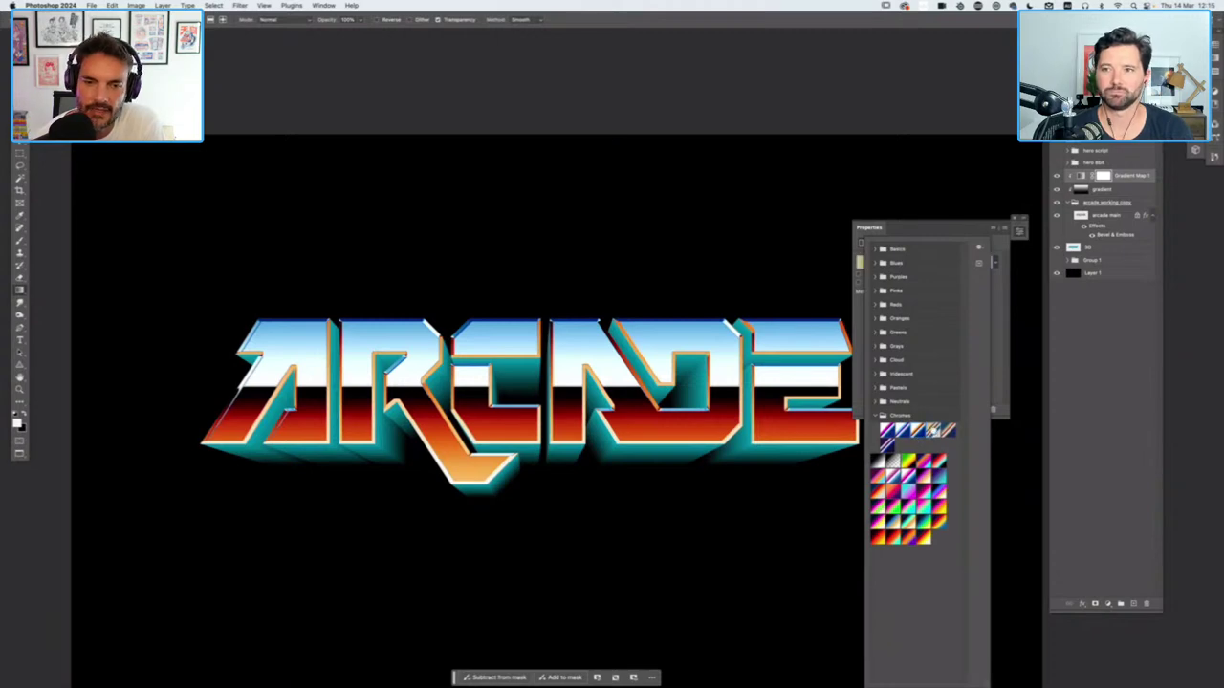
{"action": "left_click", "coordinate": [933, 432]}
{"action": "left_click", "coordinate": [949, 431]}
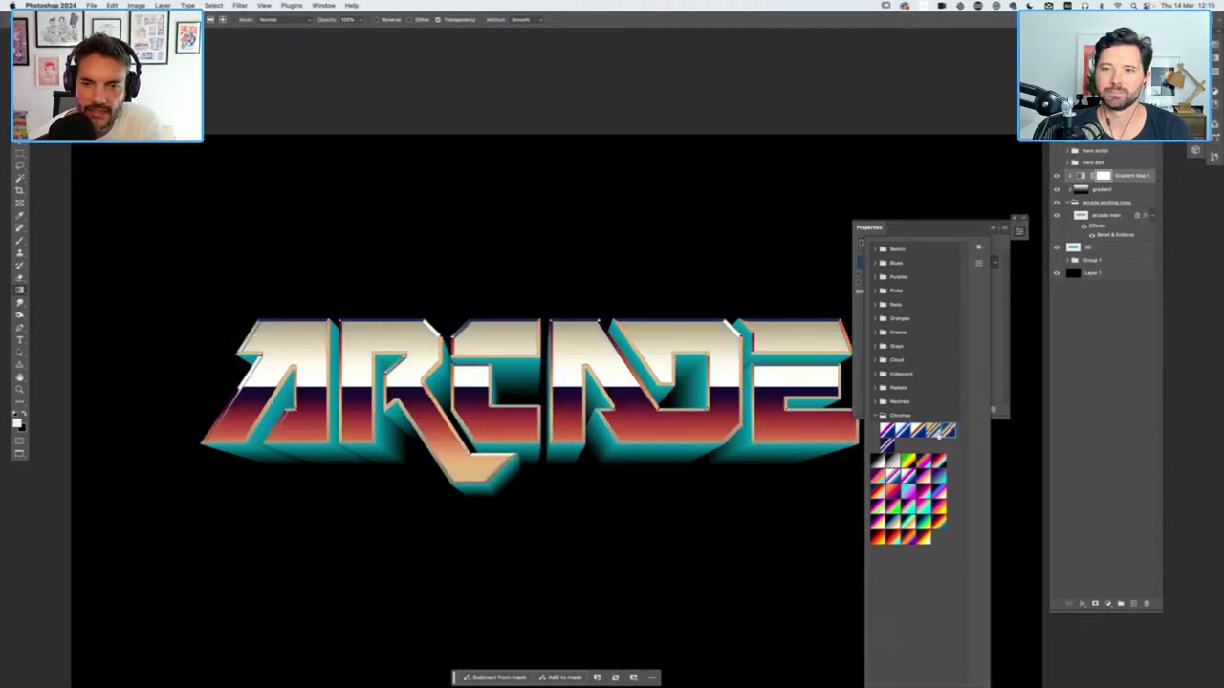
{"action": "left_click", "coordinate": [885, 435]}
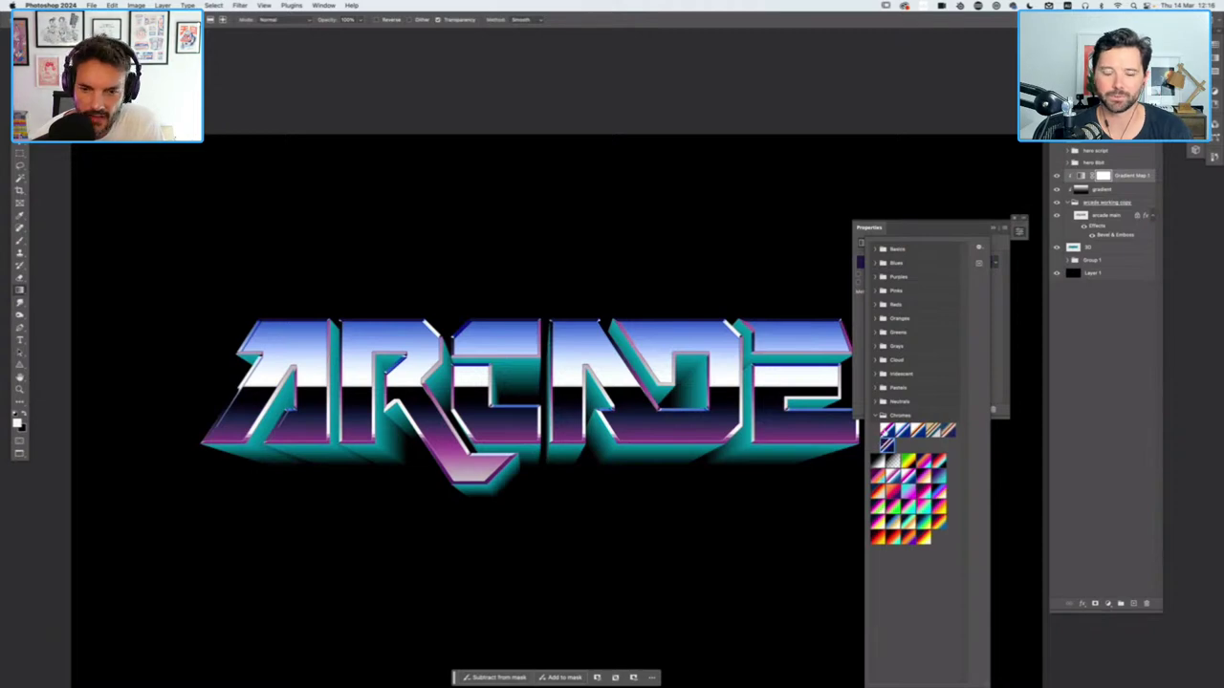
{"action": "left_click", "coordinate": [885, 441]}
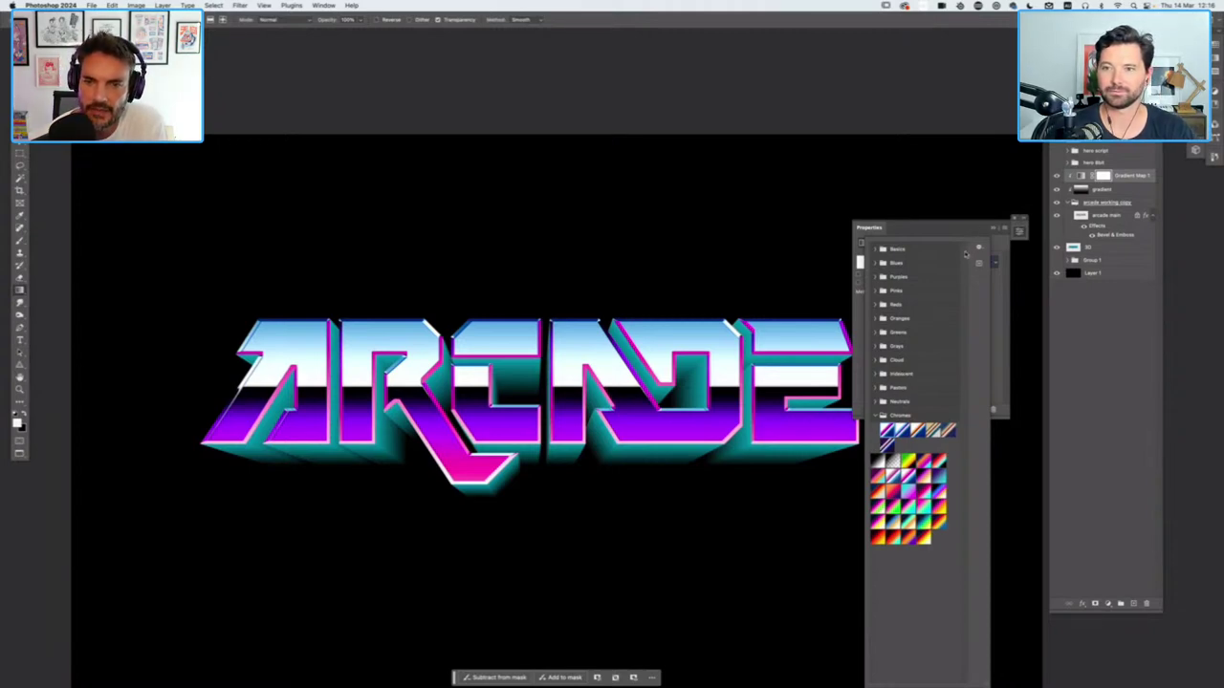
{"action": "left_click", "coordinate": [977, 233]}
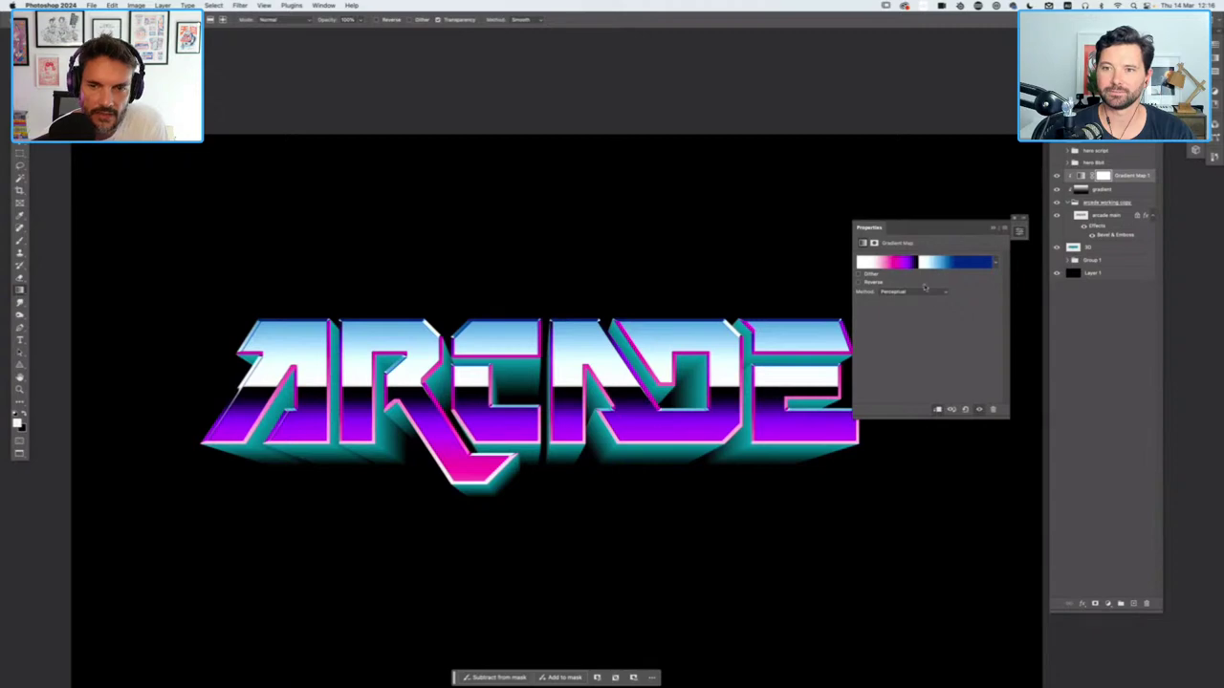
Inspect the color stops of the Chrome pinks gradient and compare the lettering with the gradient layer hidden and shown
{"action": "left_click", "coordinate": [924, 264]}
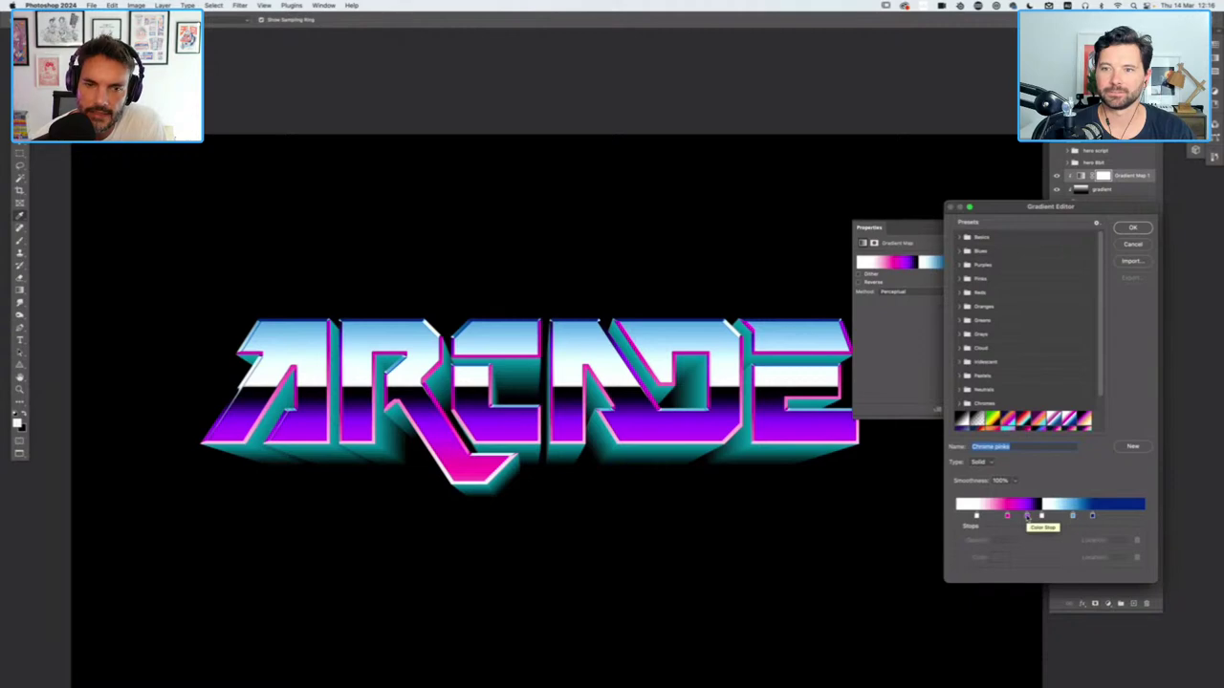
{"action": "left_click", "coordinate": [1133, 230]}
{"action": "left_click", "coordinate": [1057, 191]}
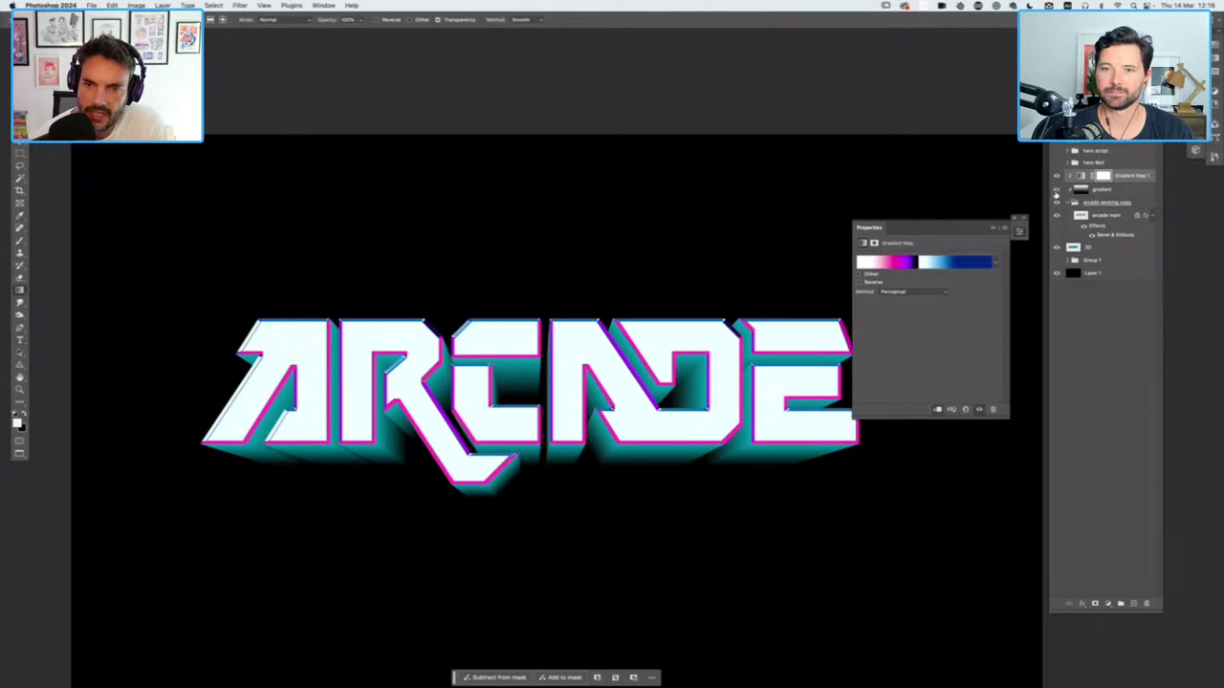
{"action": "left_click", "coordinate": [1056, 191]}
Try the Foreground to Background and Blue_27 presets on the gradient map in the Gradient Editor
{"action": "left_click", "coordinate": [927, 263]}
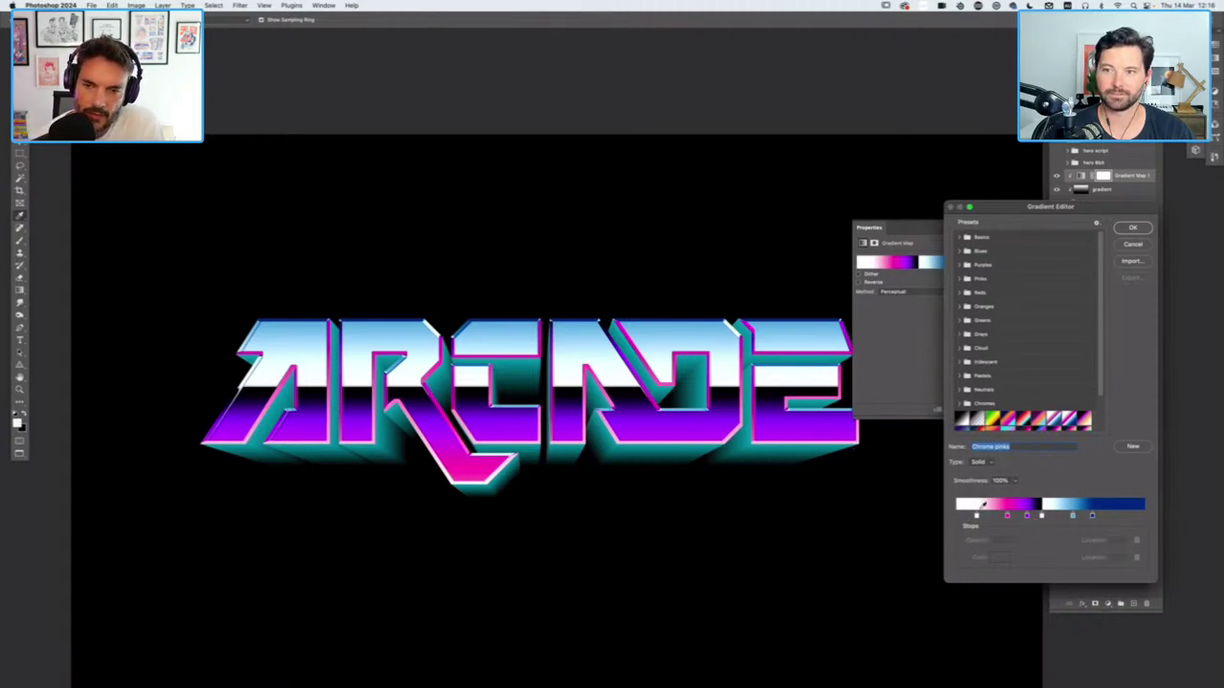
{"action": "left_click", "coordinate": [961, 421]}
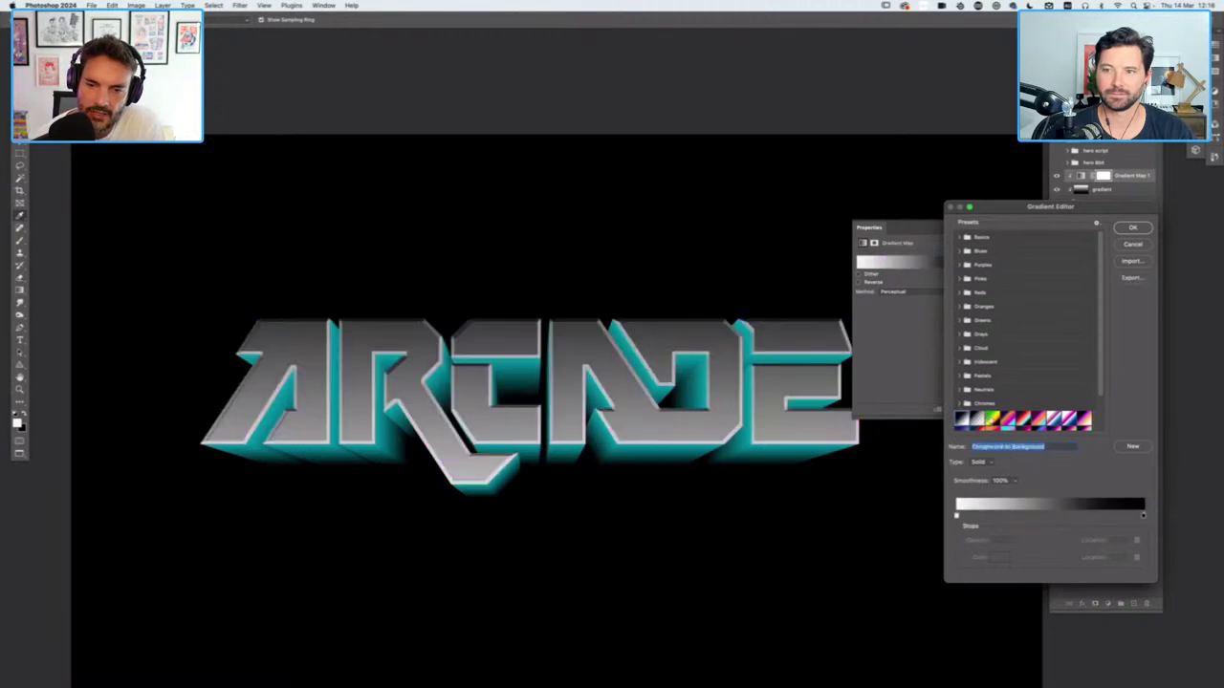
{"action": "left_click_drag", "start_coordinate": [1096, 310], "coordinate": [1097, 366]}
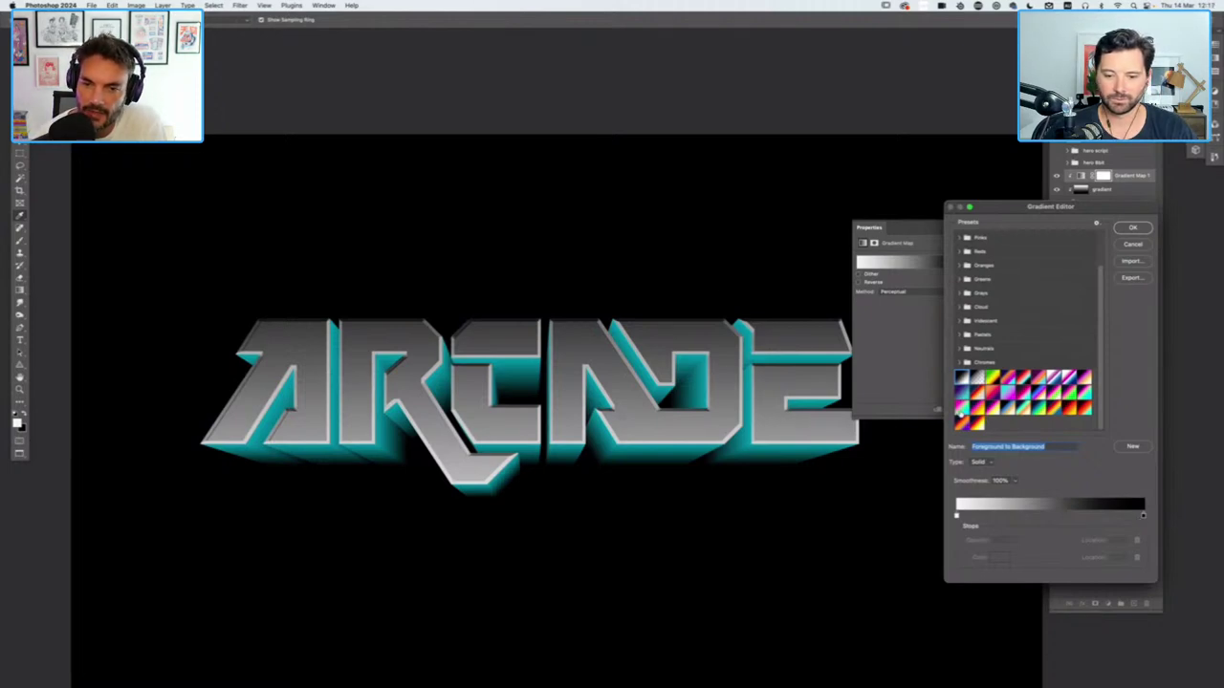
{"action": "left_click", "coordinate": [962, 392]}
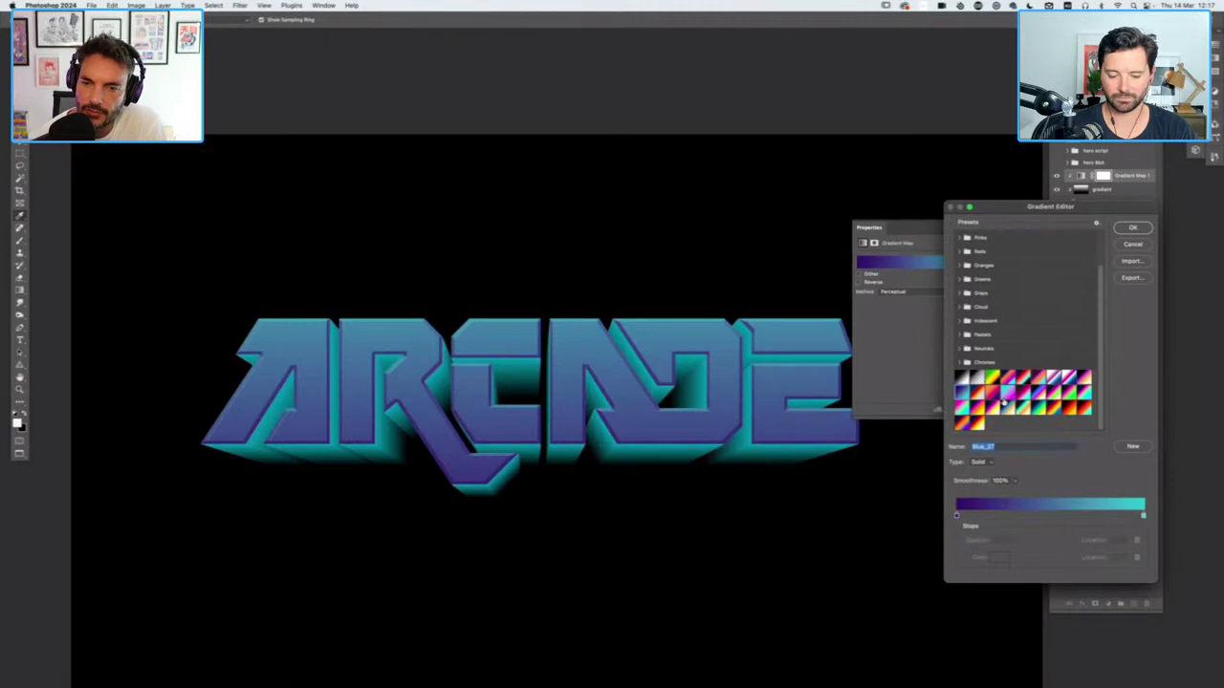
Reapply the Chrome pinks preset and try spreading its middle white stop away from the adjacent black stop, moving it back again
{"action": "left_click", "coordinate": [960, 364]}
{"action": "left_click", "coordinate": [970, 378]}
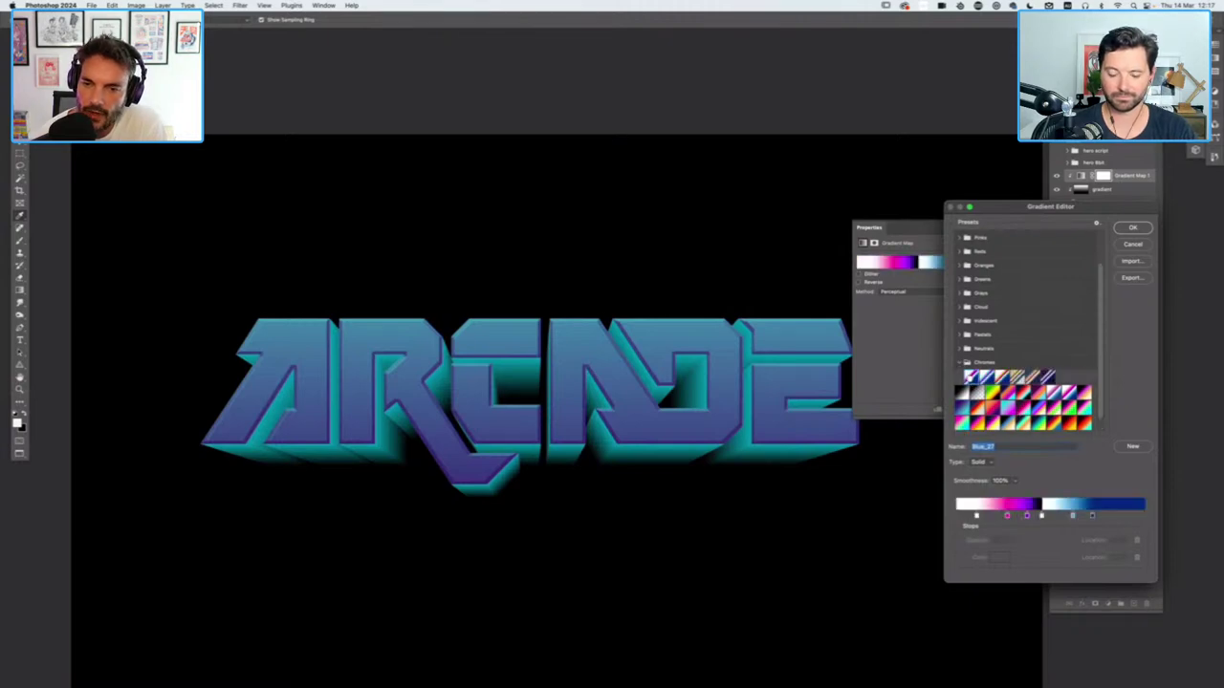
{"action": "left_click", "coordinate": [1056, 516]}
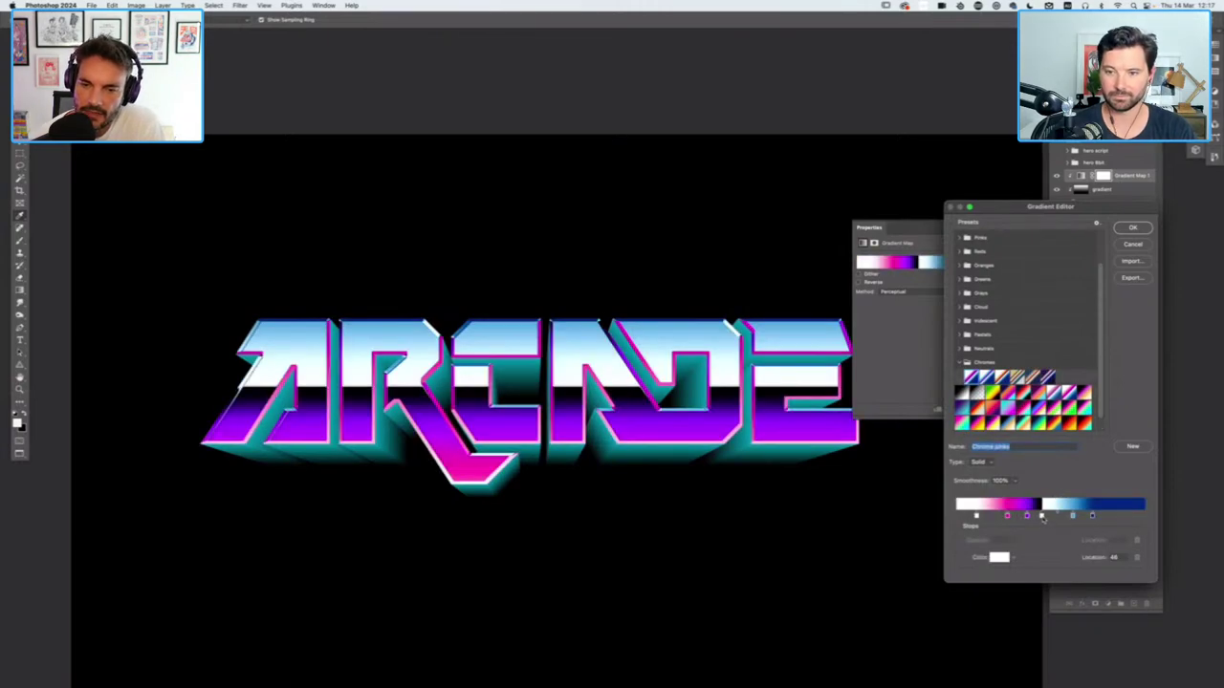
{"action": "left_click_drag", "start_coordinate": [1057, 519], "coordinate": [1058, 521]}
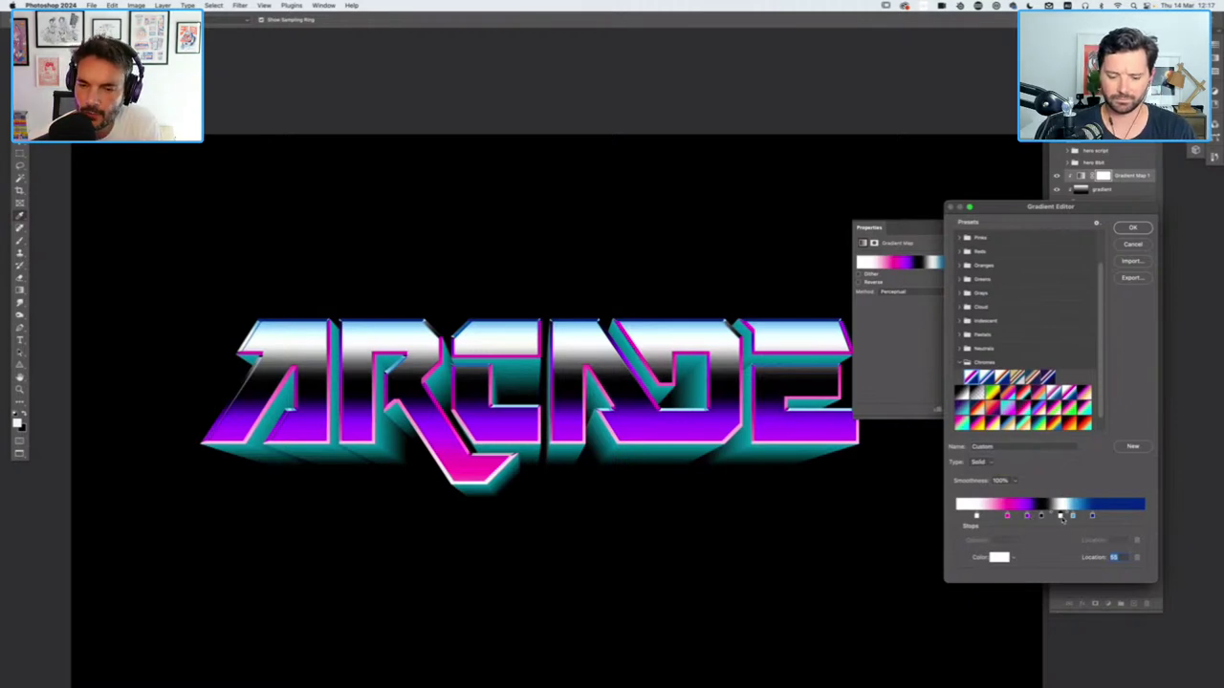
{"action": "left_click_drag", "start_coordinate": [1061, 519], "coordinate": [1042, 518]}
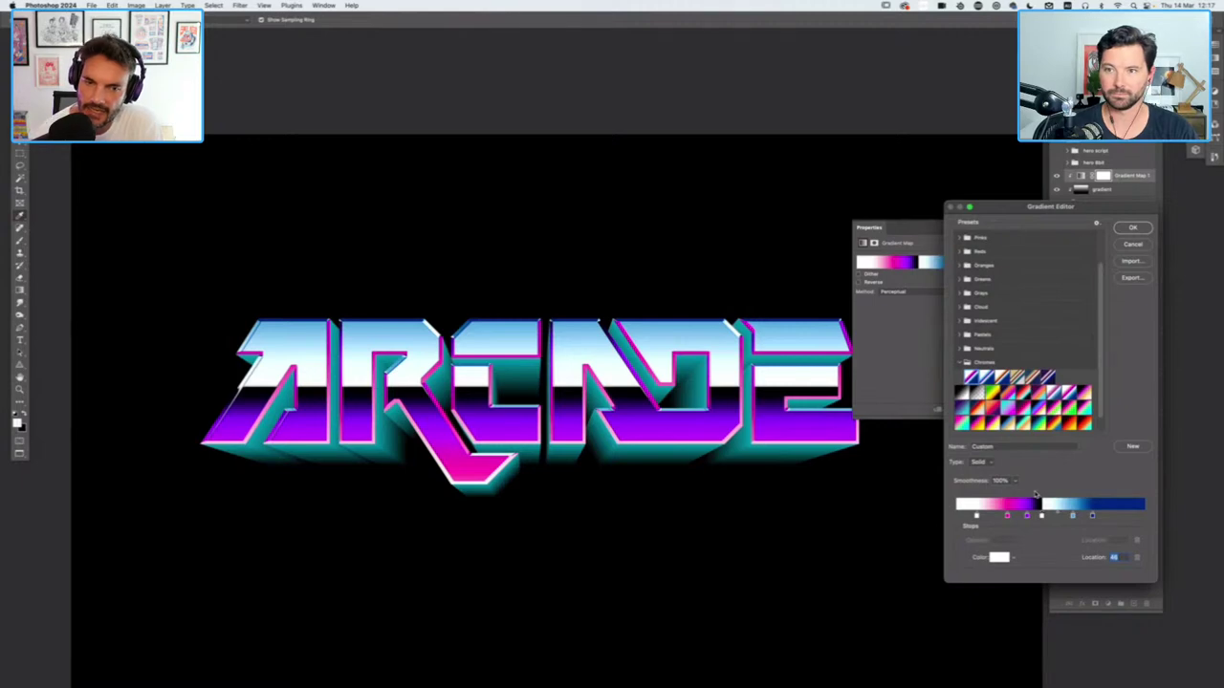
Compare the other Chromes presets on the lettering in turn, including Chrome desert, Chrome desert 2 and Chrome night, and reapply Chrome pinks
{"action": "left_click", "coordinate": [982, 379]}
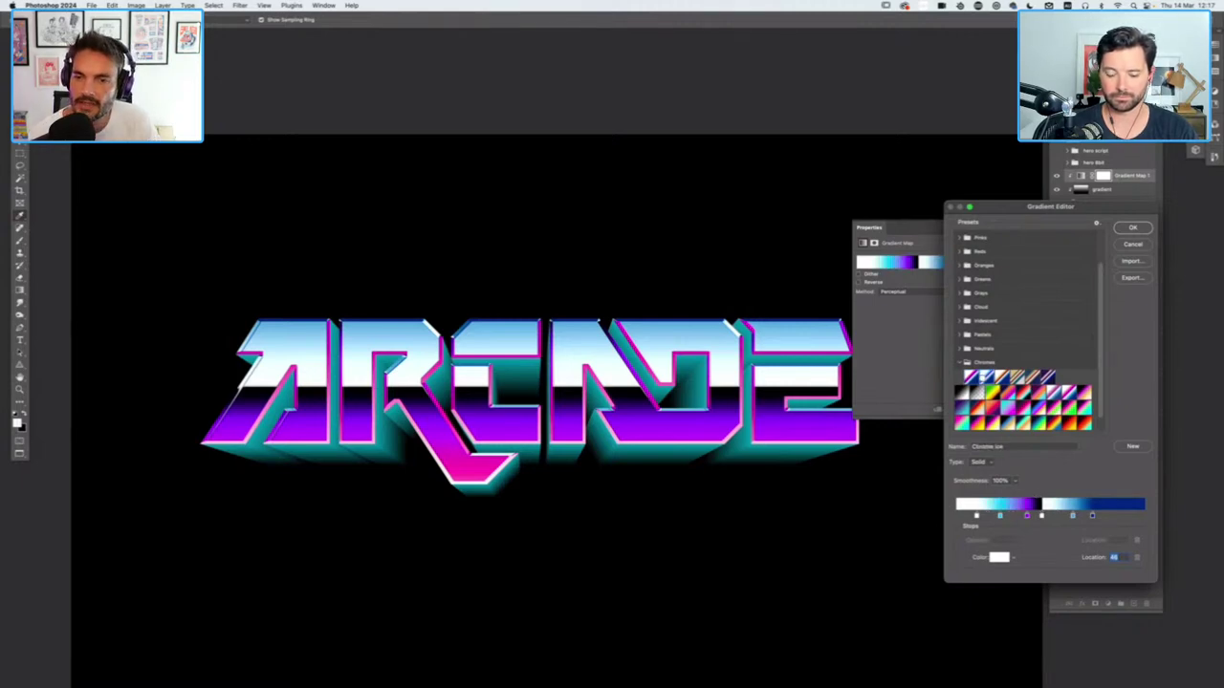
{"action": "left_click", "coordinate": [996, 378]}
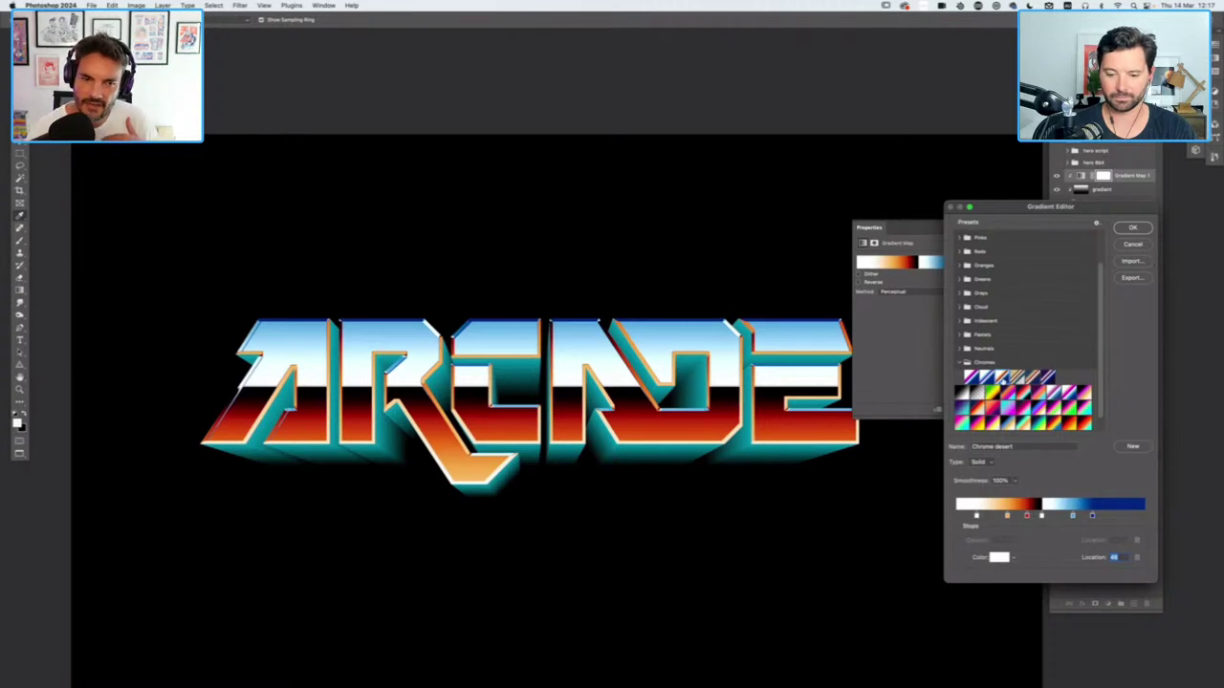
{"action": "left_click", "coordinate": [1016, 379]}
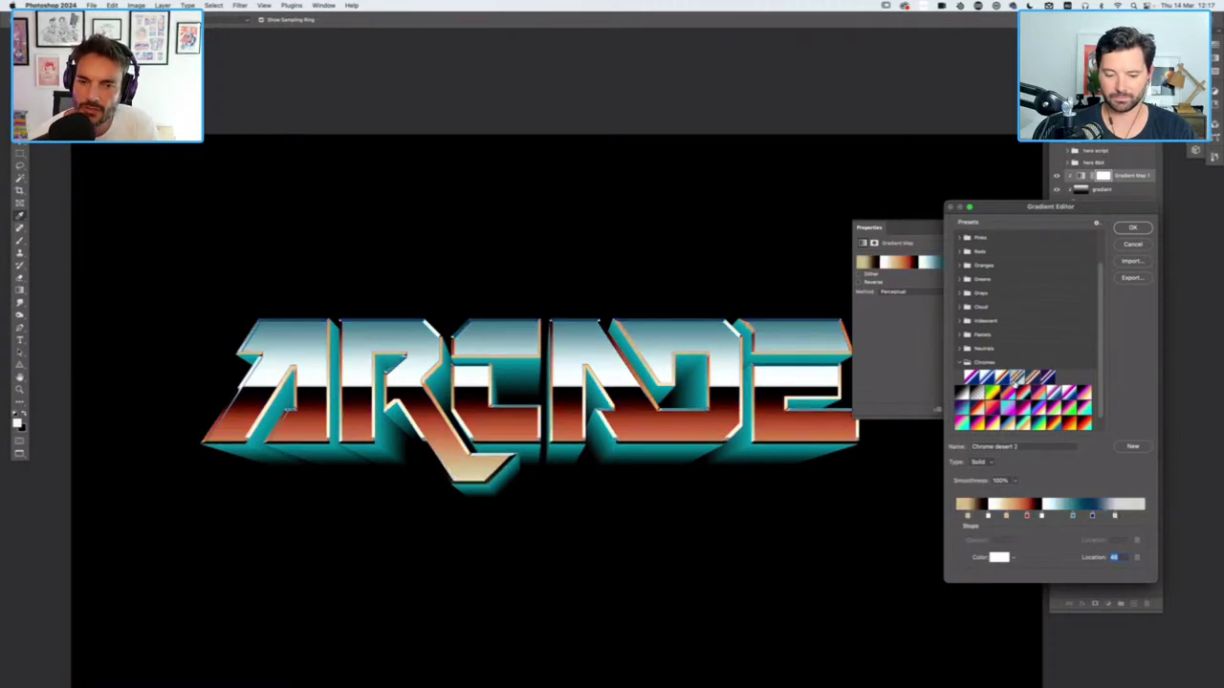
{"action": "left_click", "coordinate": [1031, 377]}
{"action": "left_click", "coordinate": [1046, 379]}
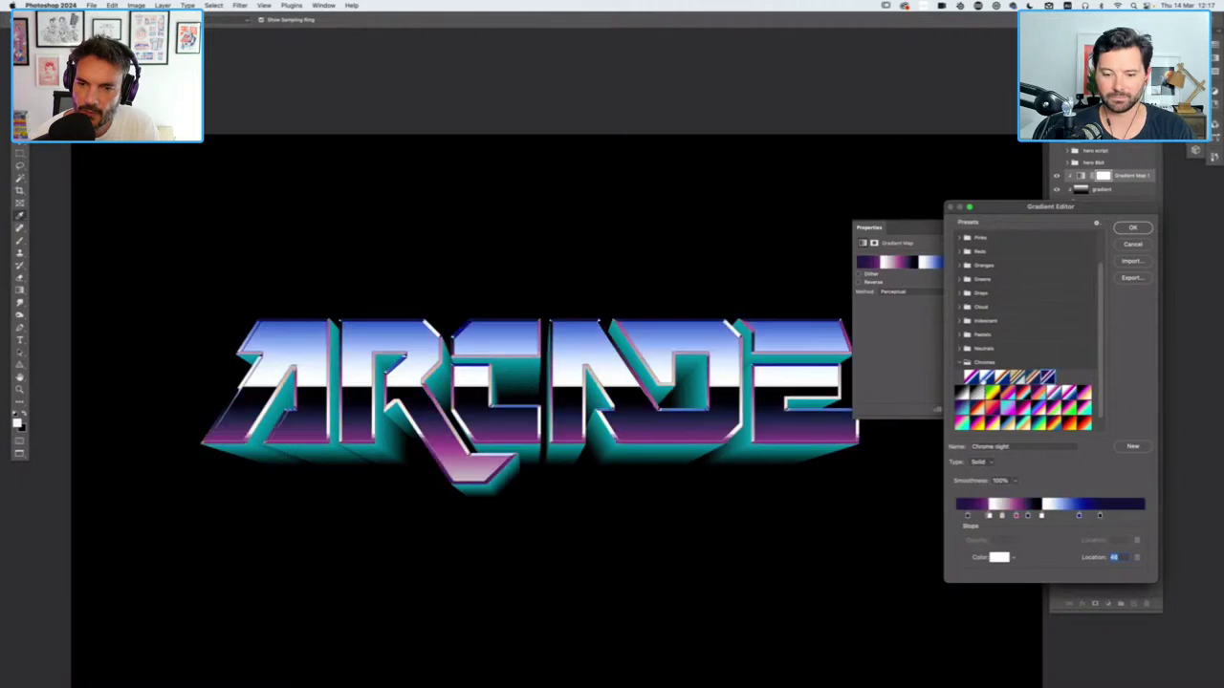
{"action": "left_click", "coordinate": [971, 380]}
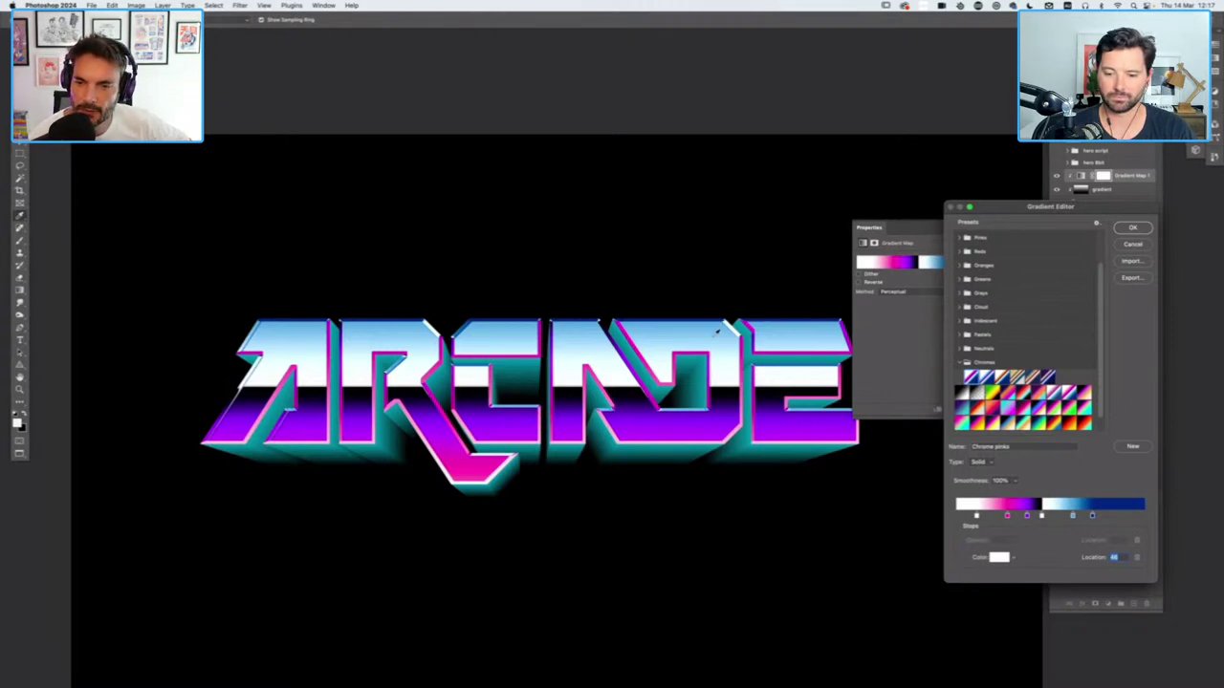
Shift the blue stops and the magenta stop toward the gradient's middle and add a pale blue highlight stop at about 78%
{"action": "mouse_move", "coordinate": [1072, 516]}
{"action": "left_mouse_down"}
{"action": "mouse_move", "coordinate": [1089, 518]}
{"action": "mouse_move", "coordinate": [1059, 517]}
{"action": "mouse_move", "coordinate": [1073, 518]}
{"action": "left_mouse_up"}
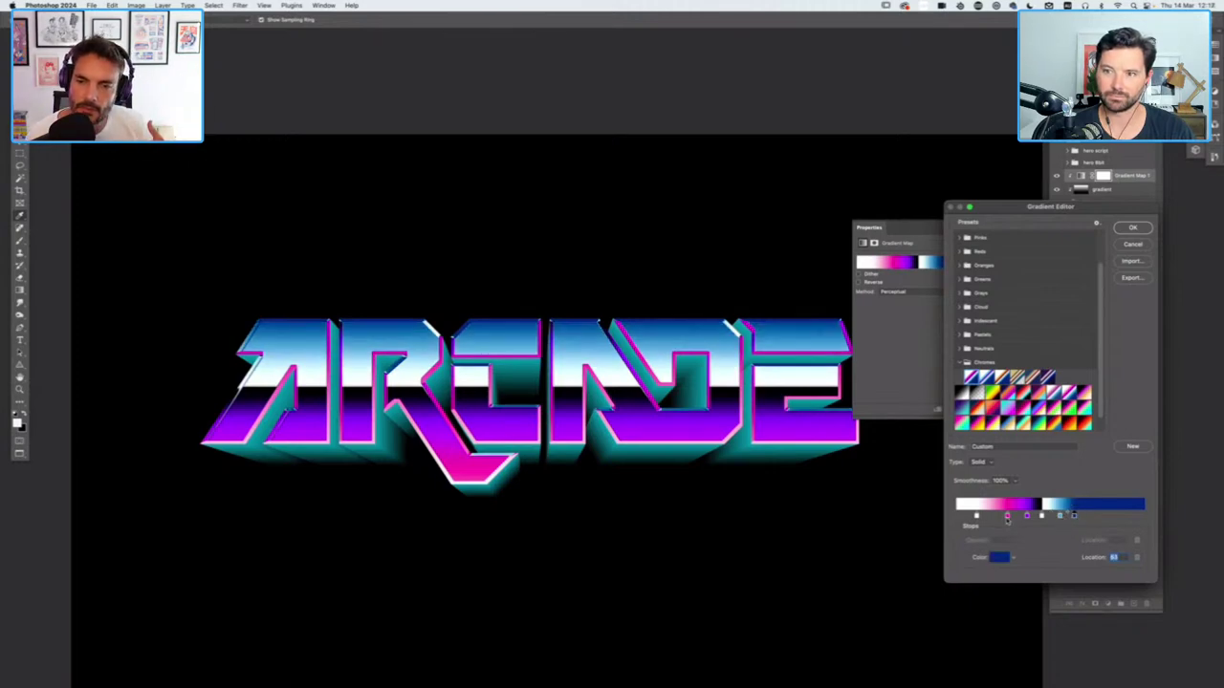
{"action": "left_click_drag", "start_coordinate": [1008, 517], "coordinate": [1014, 518]}
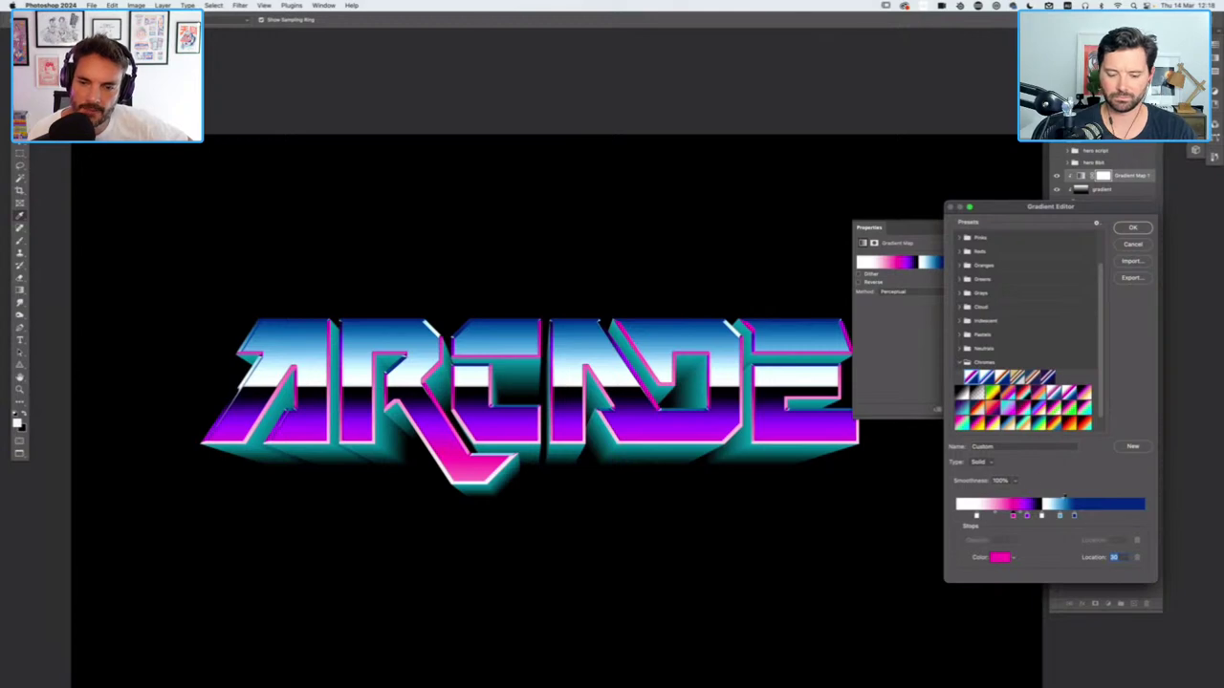
{"action": "left_click", "coordinate": [1119, 516]}
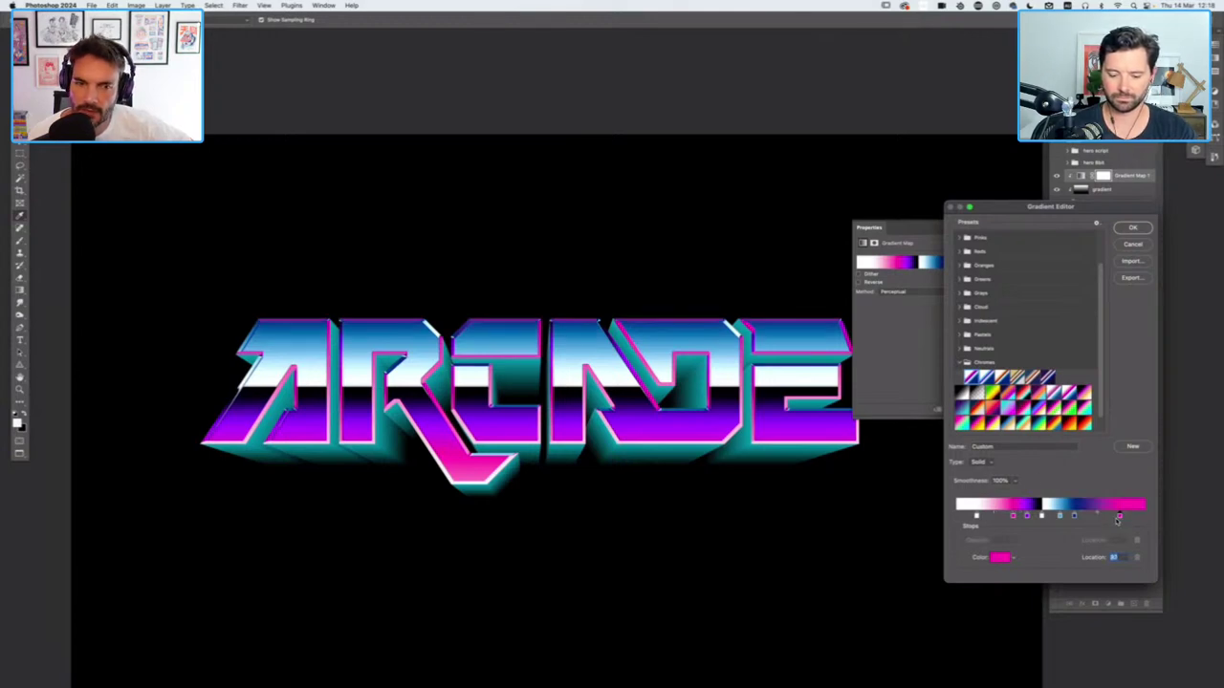
{"action": "left_click", "coordinate": [1000, 557]}
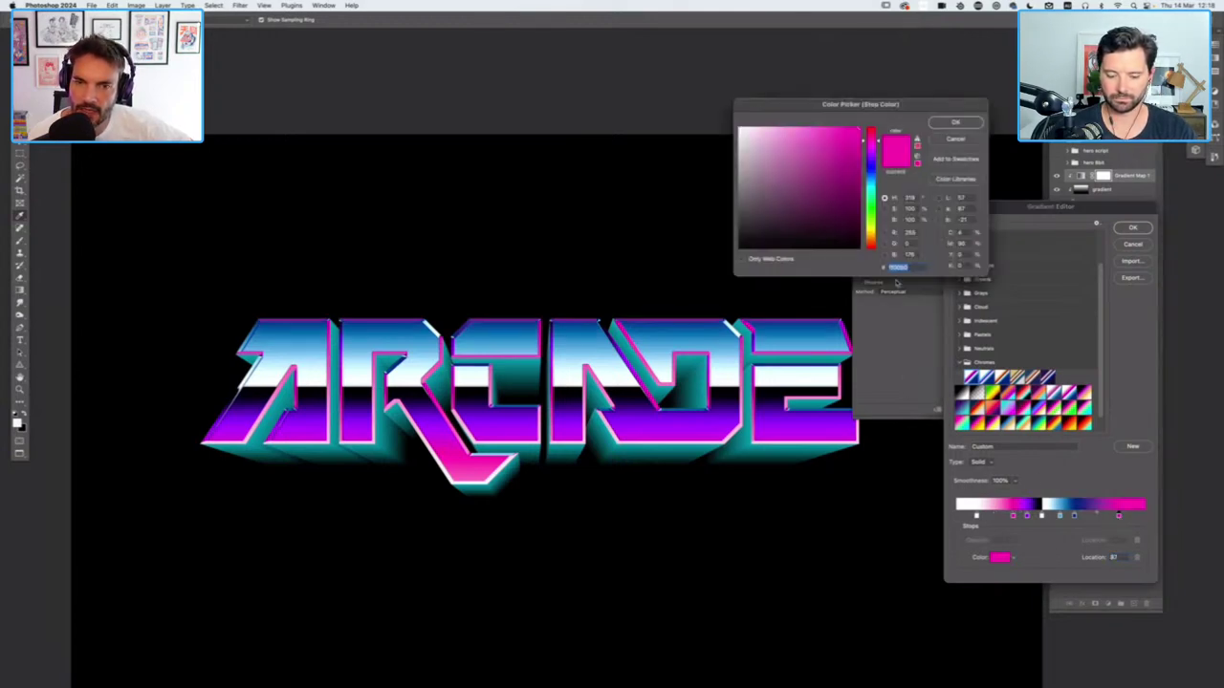
{"action": "left_click_drag", "start_coordinate": [775, 131], "coordinate": [754, 126]}
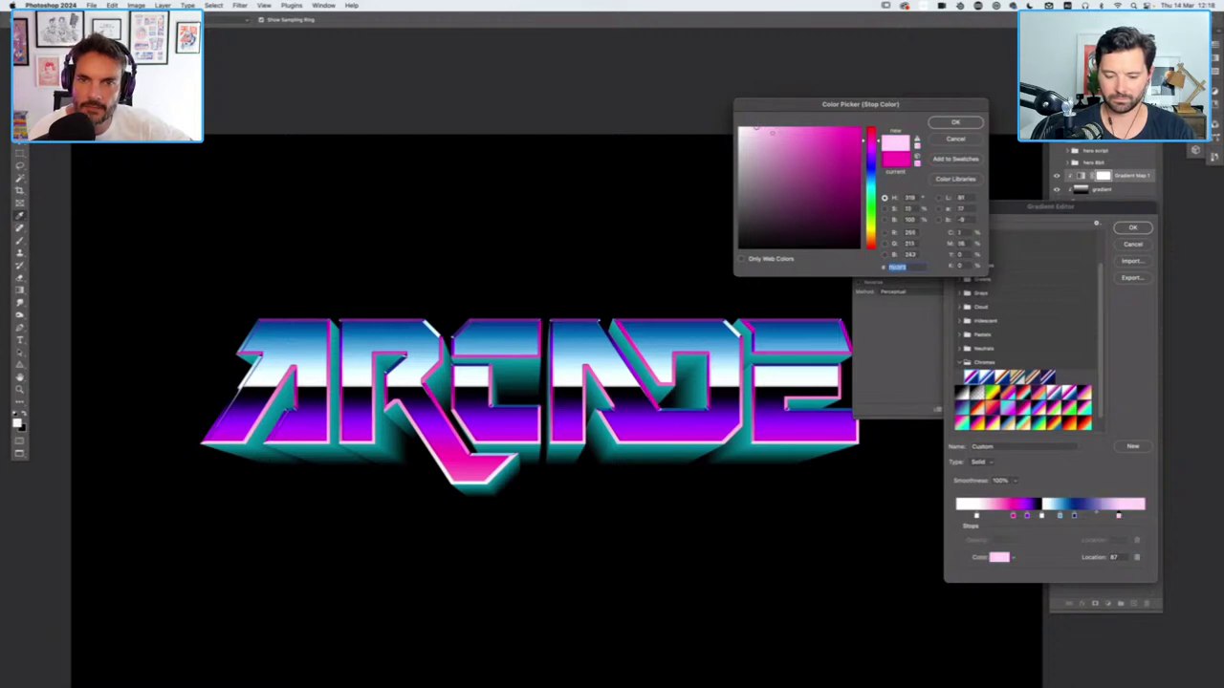
{"action": "left_click", "coordinate": [869, 177]}
{"action": "left_click", "coordinate": [934, 127]}
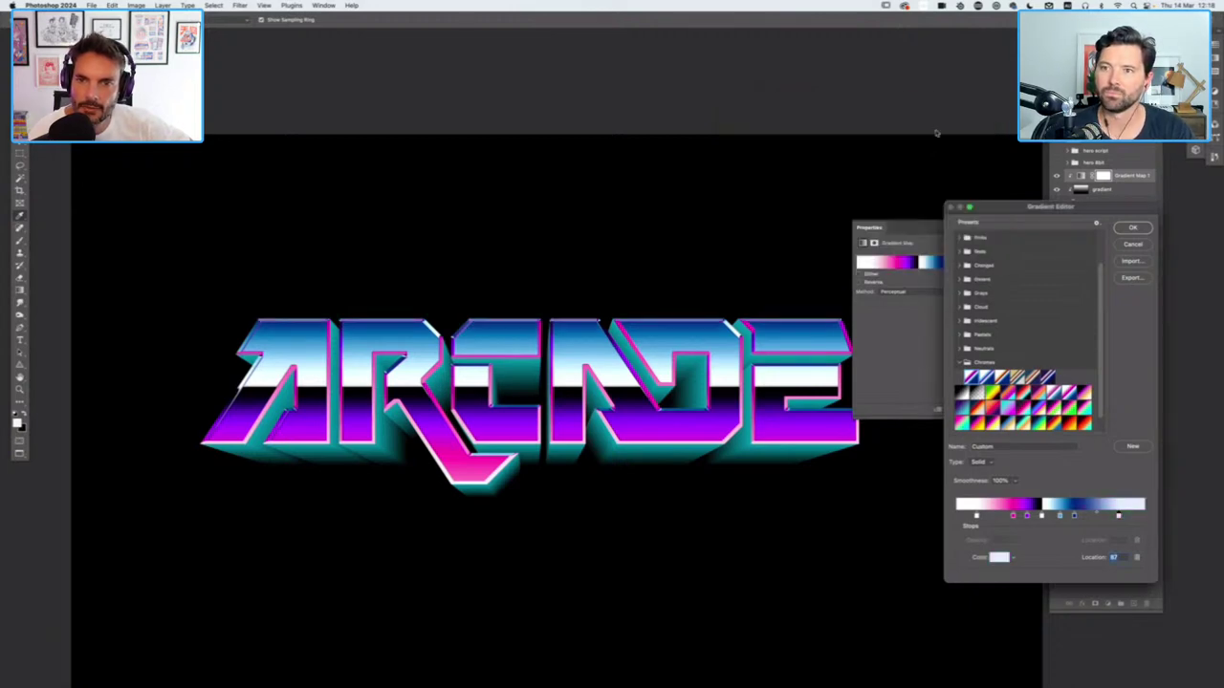
{"action": "left_click_drag", "start_coordinate": [1120, 516], "coordinate": [1111, 517]}
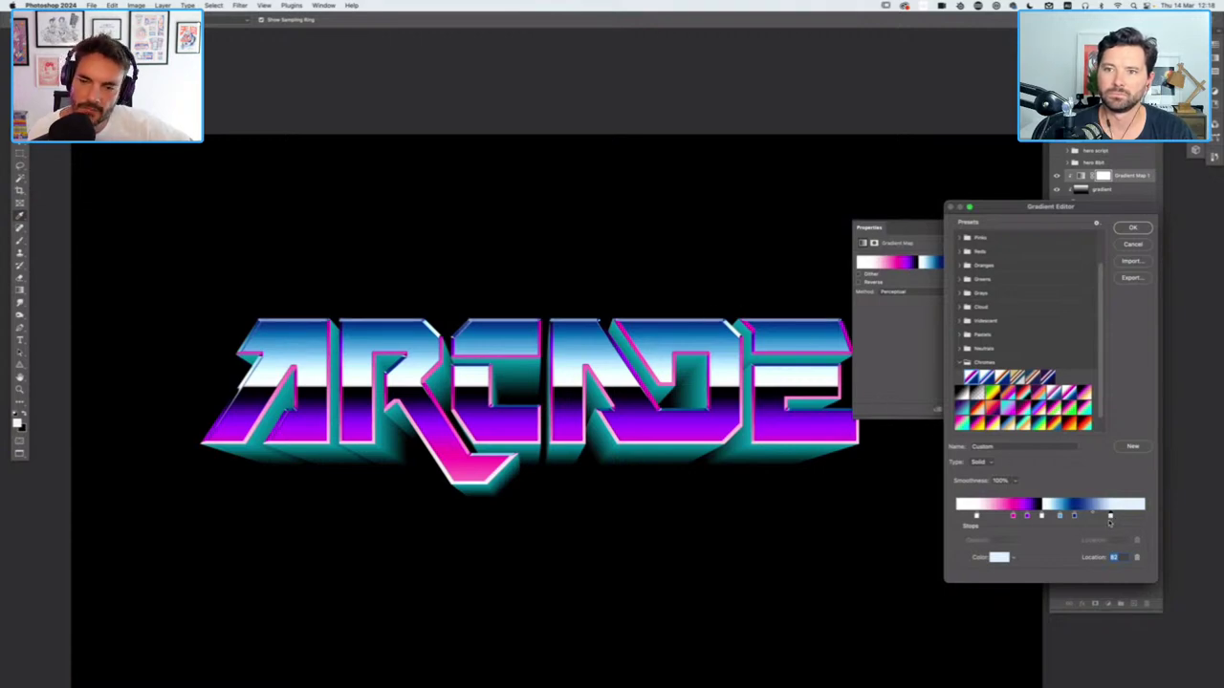
{"action": "left_click_drag", "start_coordinate": [1110, 516], "coordinate": [1103, 518]}
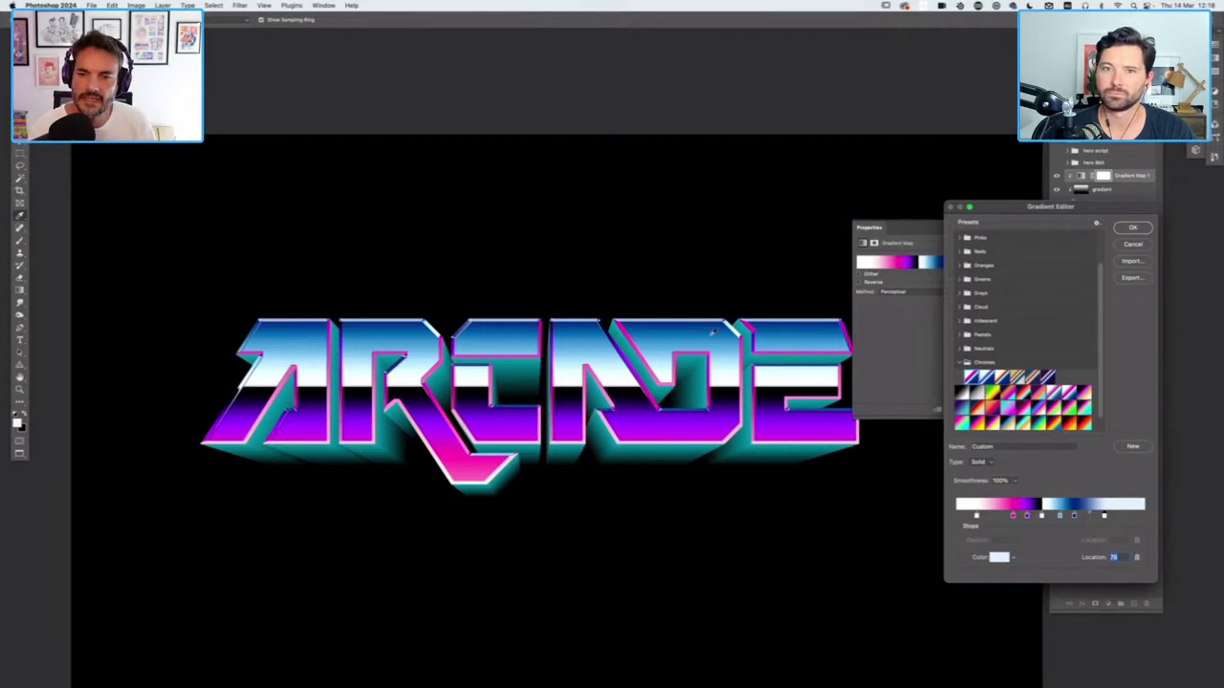
Add a near-black blue color stop at the dark start of the gradient
{"action": "left_click", "coordinate": [958, 518]}
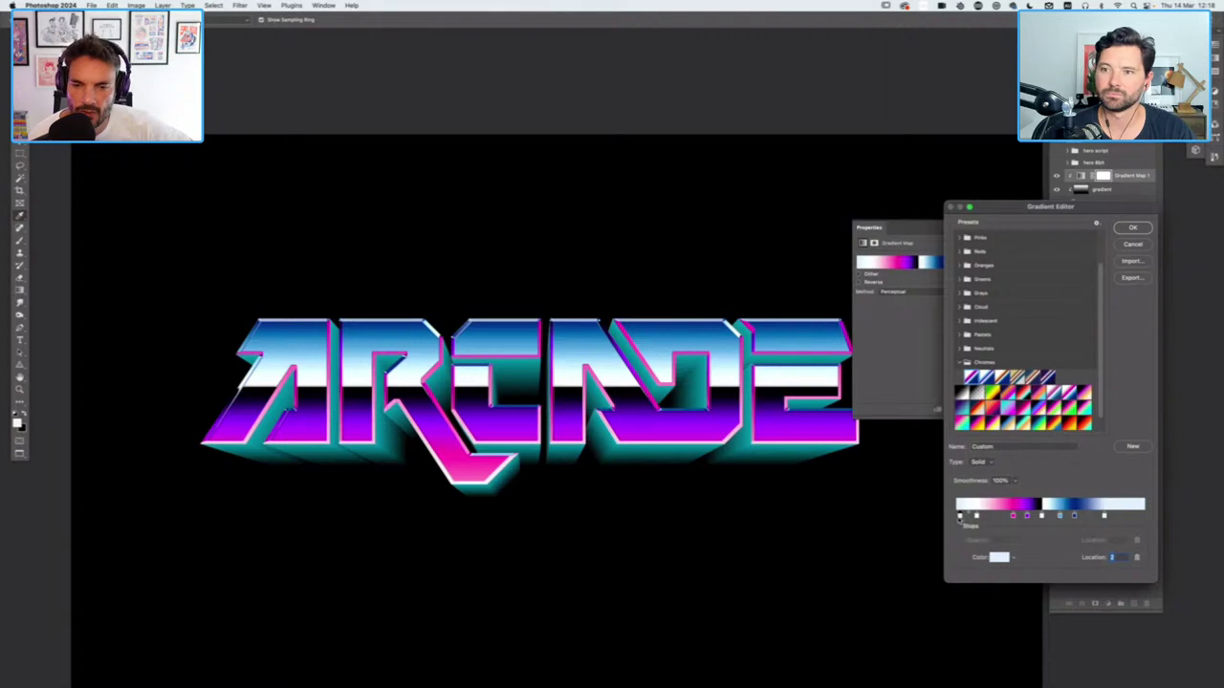
{"action": "left_click", "coordinate": [997, 558]}
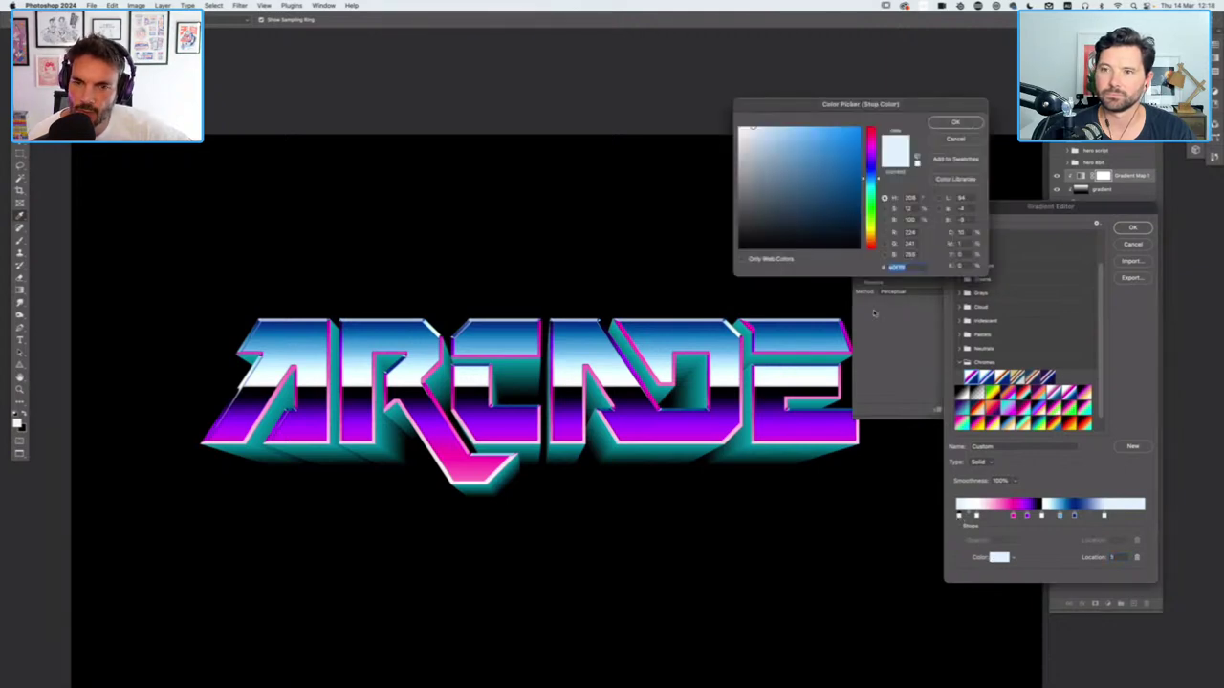
{"action": "left_click_drag", "start_coordinate": [837, 245], "coordinate": [858, 248]}
{"action": "left_click", "coordinate": [861, 229]}
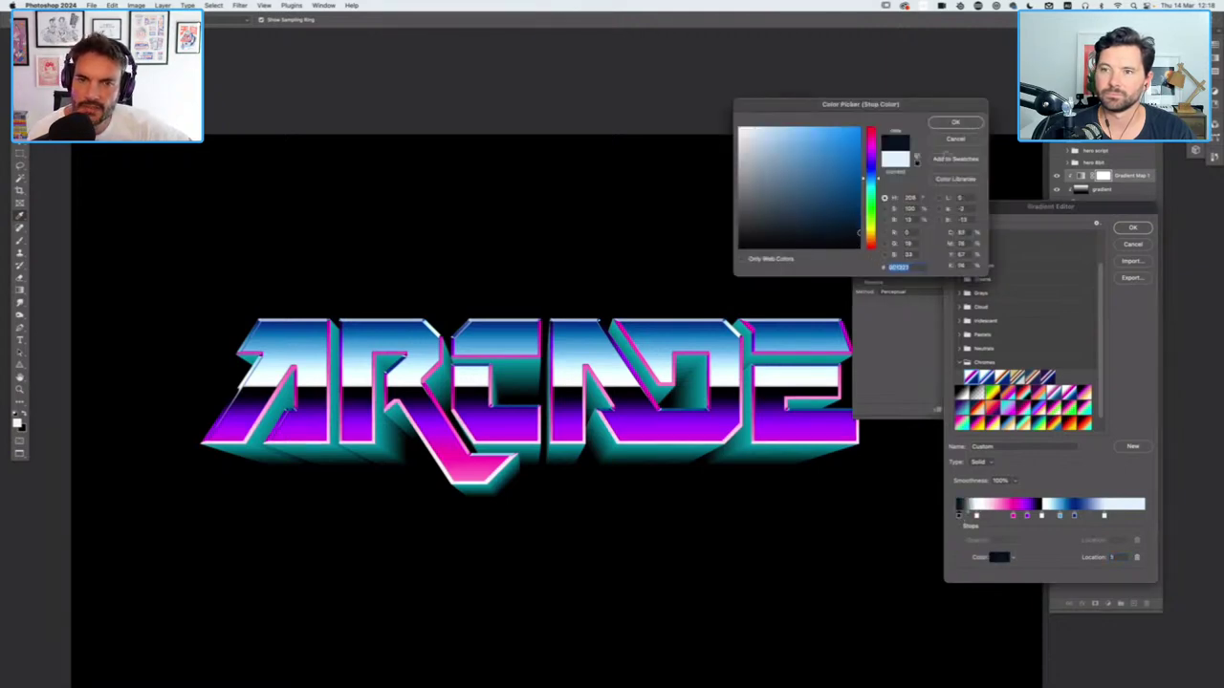
{"action": "left_click", "coordinate": [955, 122]}
Move the near-black stop to 11% with the white stop just after it, and fine-tune the inner stops, setting purple to 40%
{"action": "mouse_move", "coordinate": [976, 517]}
{"action": "left_mouse_down"}
{"action": "mouse_move", "coordinate": [992, 516]}
{"action": "mouse_move", "coordinate": [976, 517]}
{"action": "left_mouse_up"}
{"action": "left_click", "coordinate": [959, 517]}
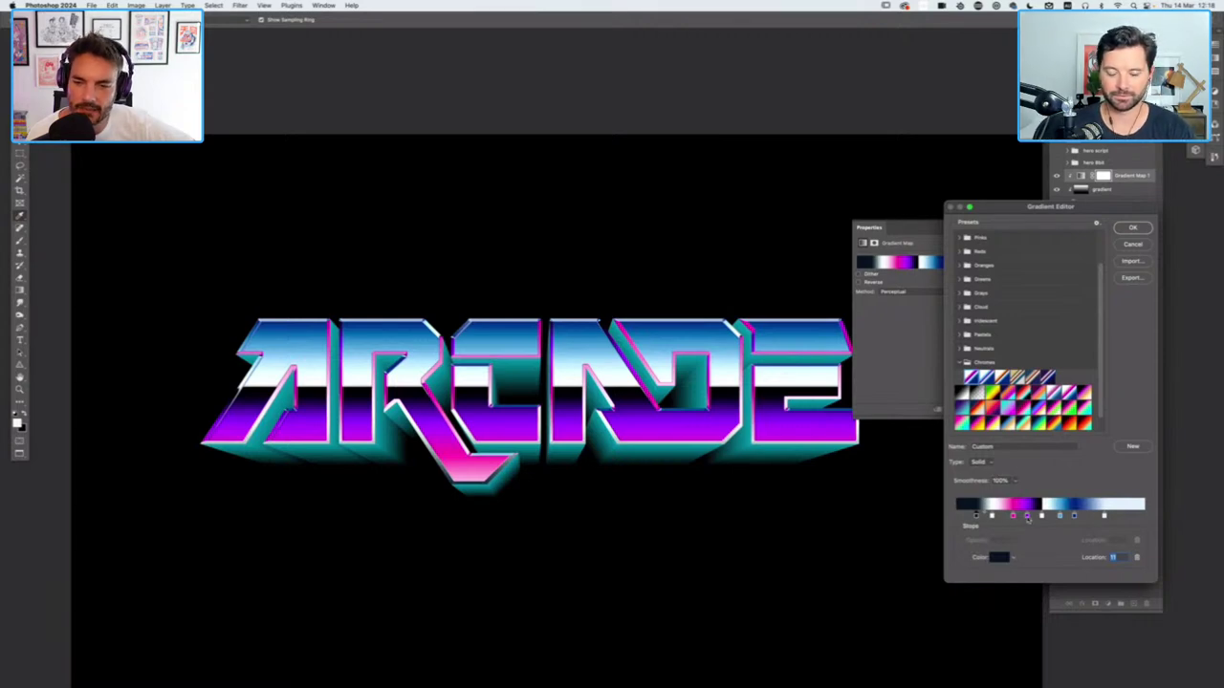
{"action": "left_click_drag", "start_coordinate": [1013, 517], "coordinate": [1041, 516]}
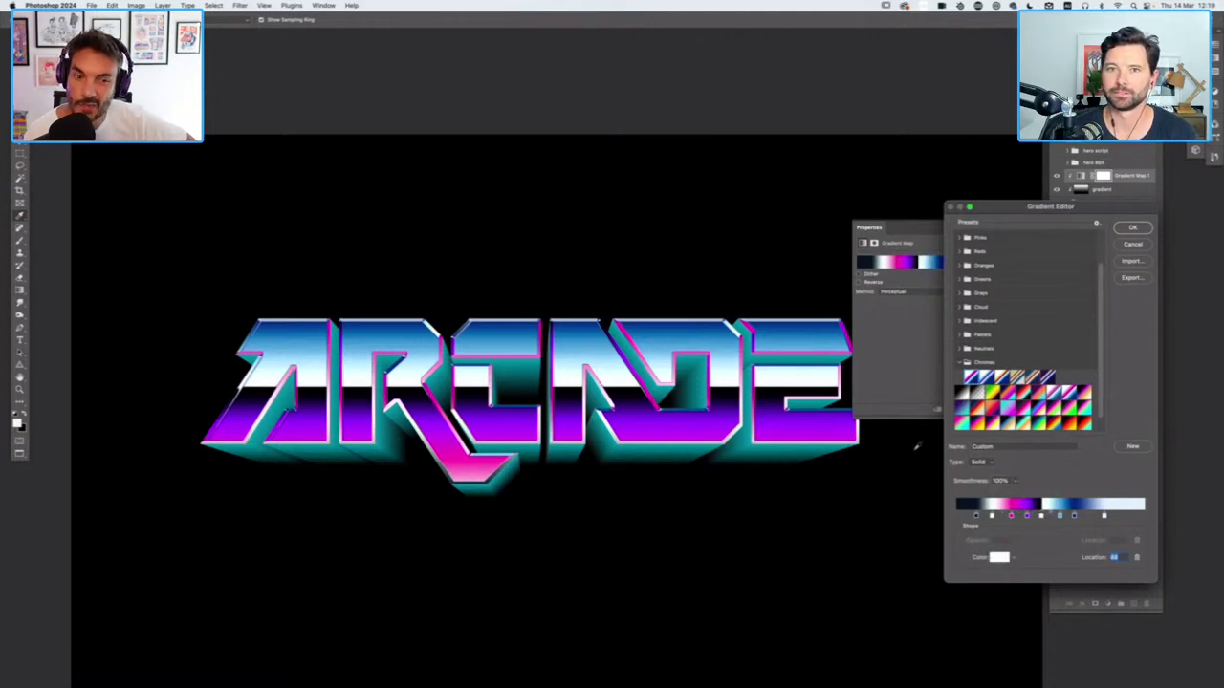
{"action": "left_click_drag", "start_coordinate": [1026, 517], "coordinate": [1030, 517]}
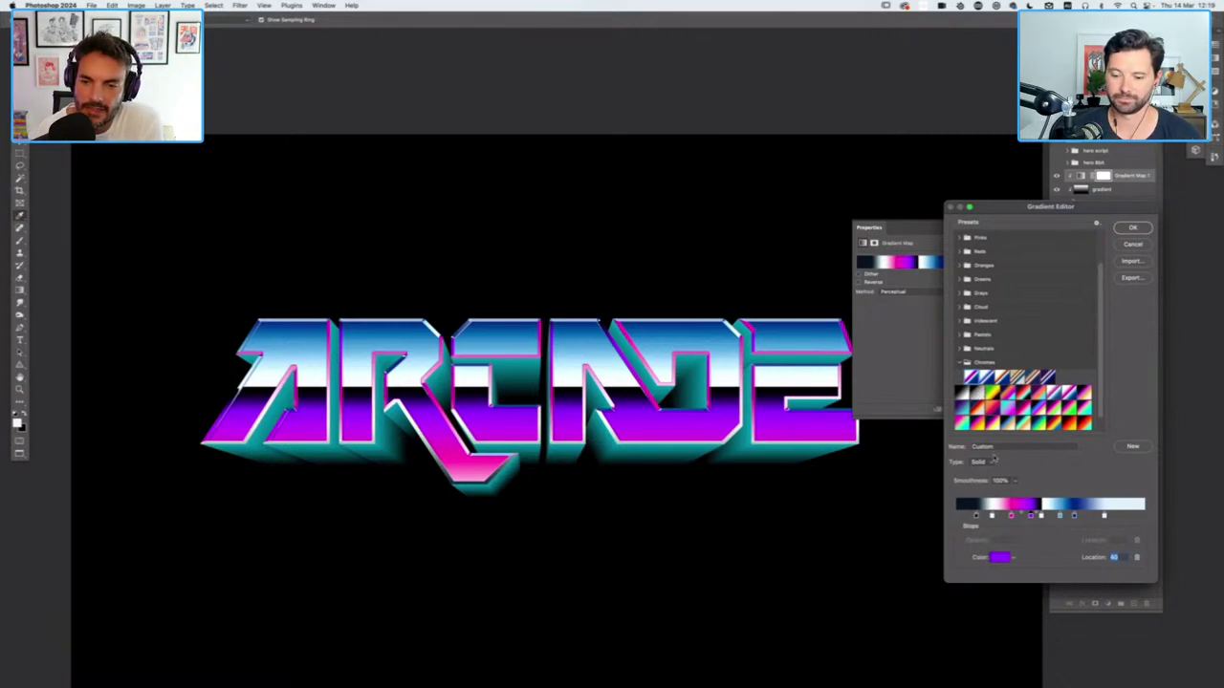
Name the edited gradient "Chrome stream" and save it as a new preset
{"action": "left_click_drag", "start_coordinate": [998, 447], "coordinate": [968, 447]}
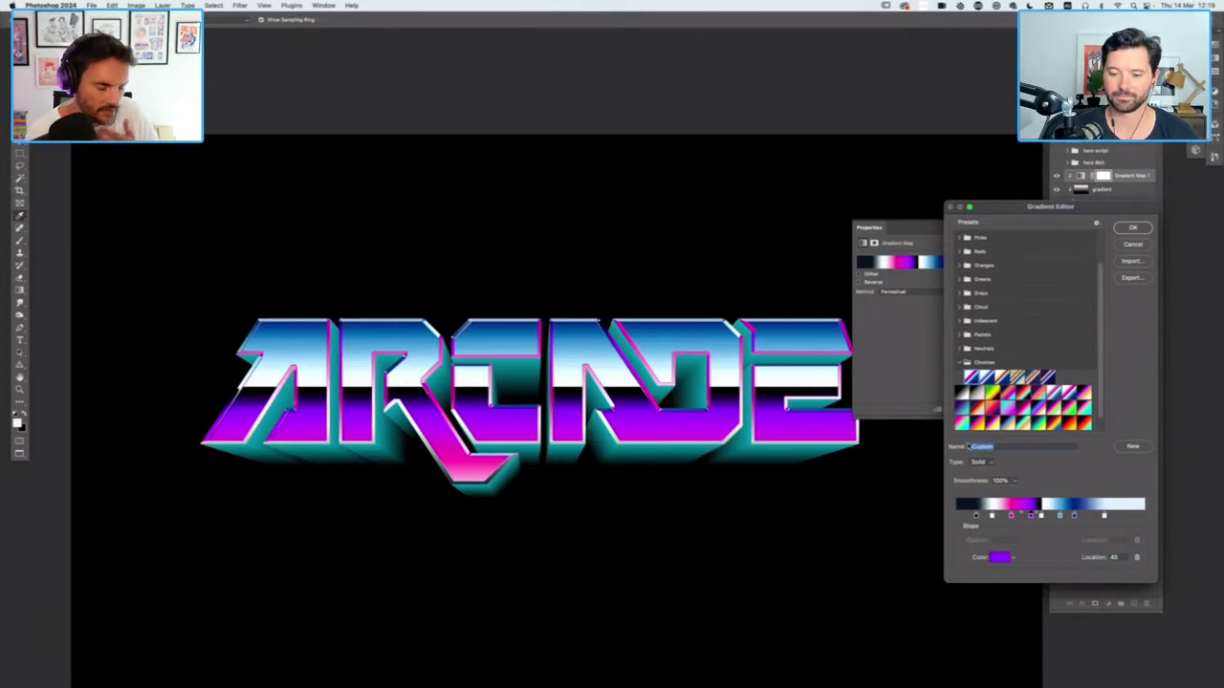
{"action": "type", "text": "Chrome stre"}
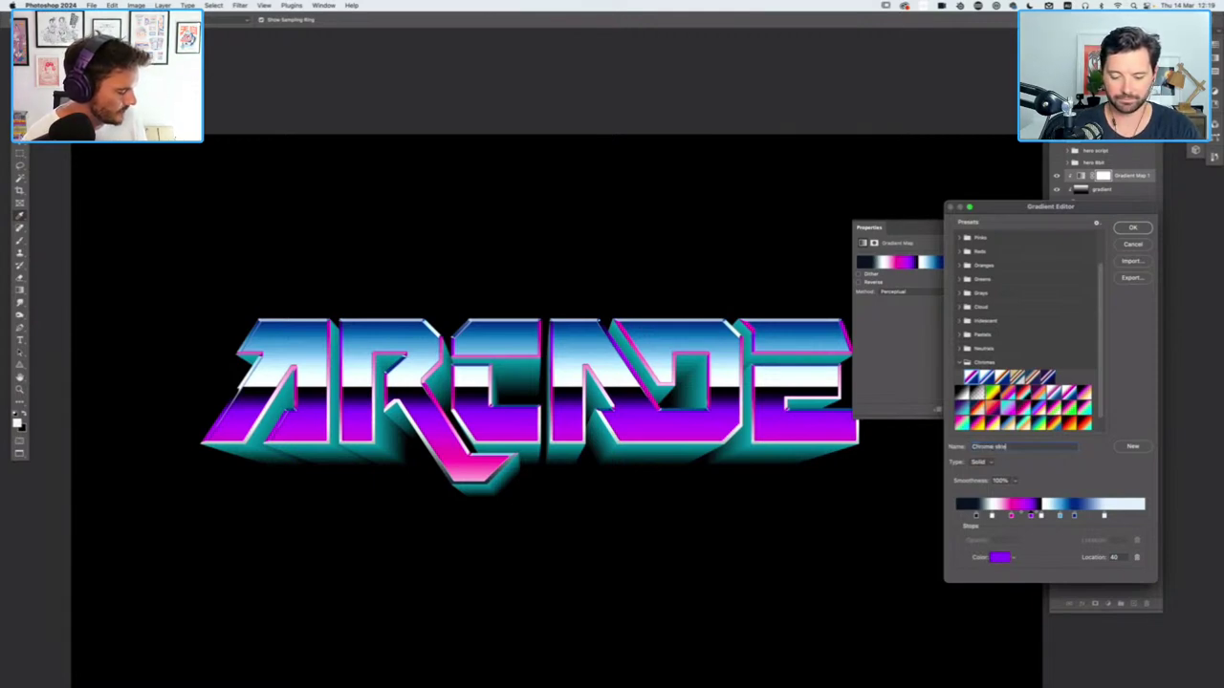
{"action": "type", "text": "am"}
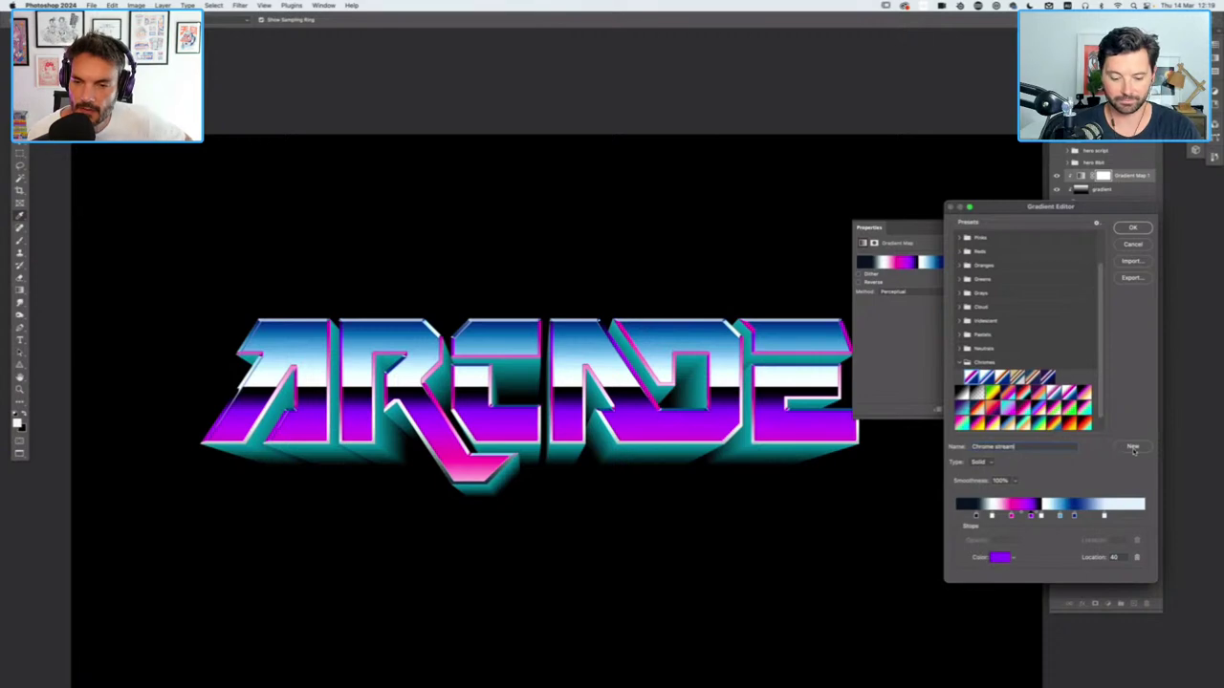
{"action": "left_click", "coordinate": [1132, 447]}
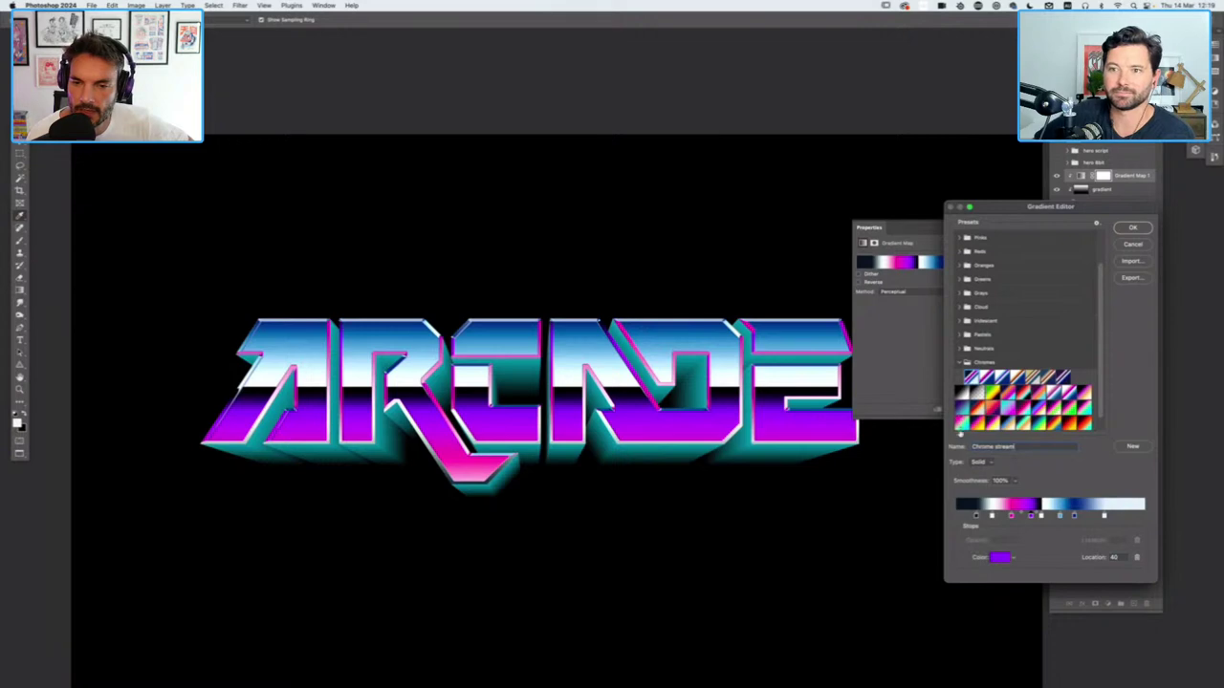
Apply the Blue_27 preset and recolor its purple starting stop to a dark blue with hue 213
{"action": "left_click", "coordinate": [963, 404]}
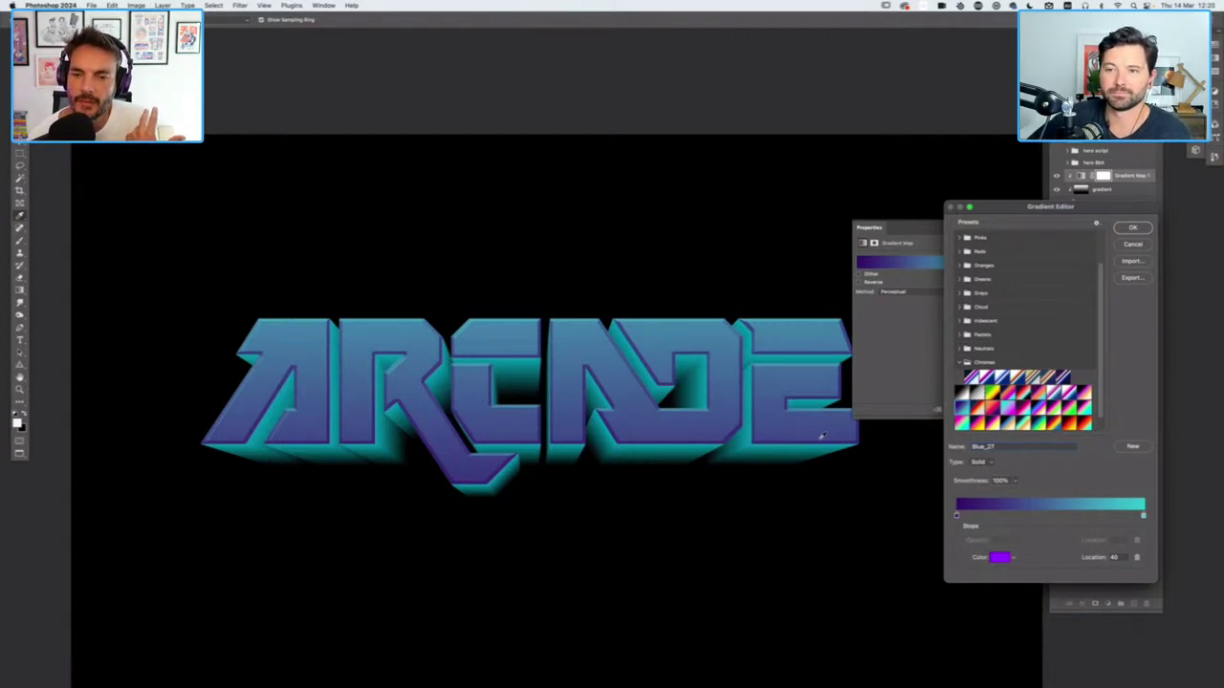
{"action": "left_click", "coordinate": [956, 516]}
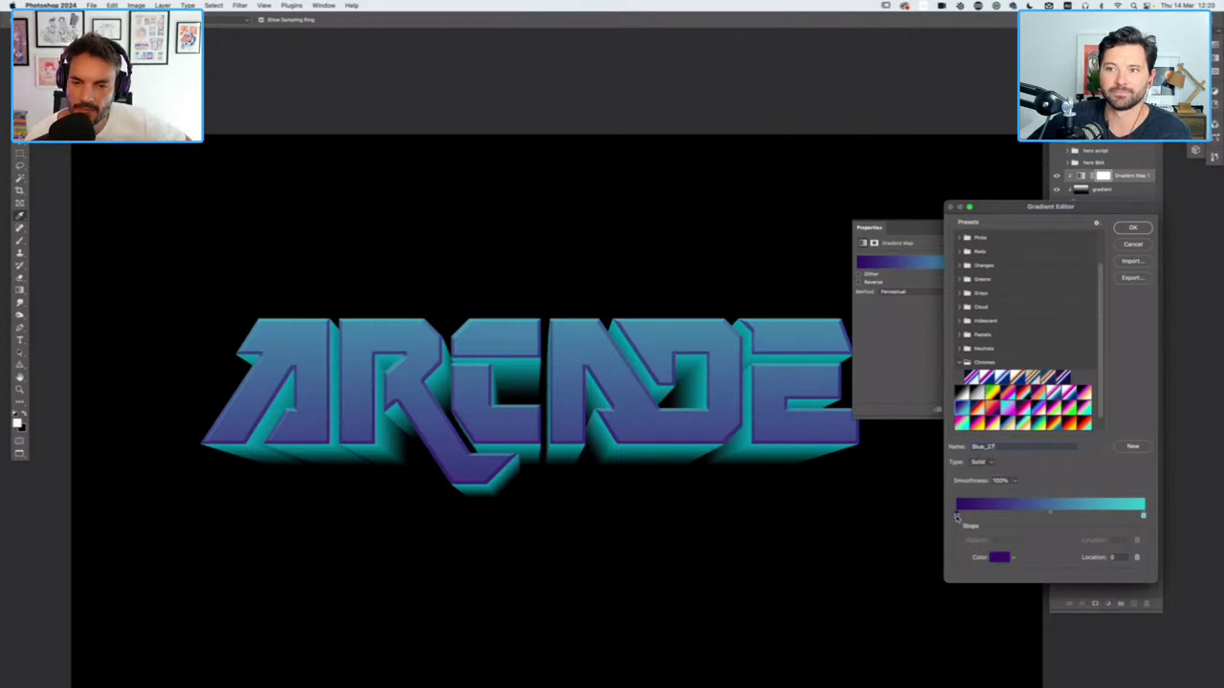
{"action": "left_click", "coordinate": [999, 557]}
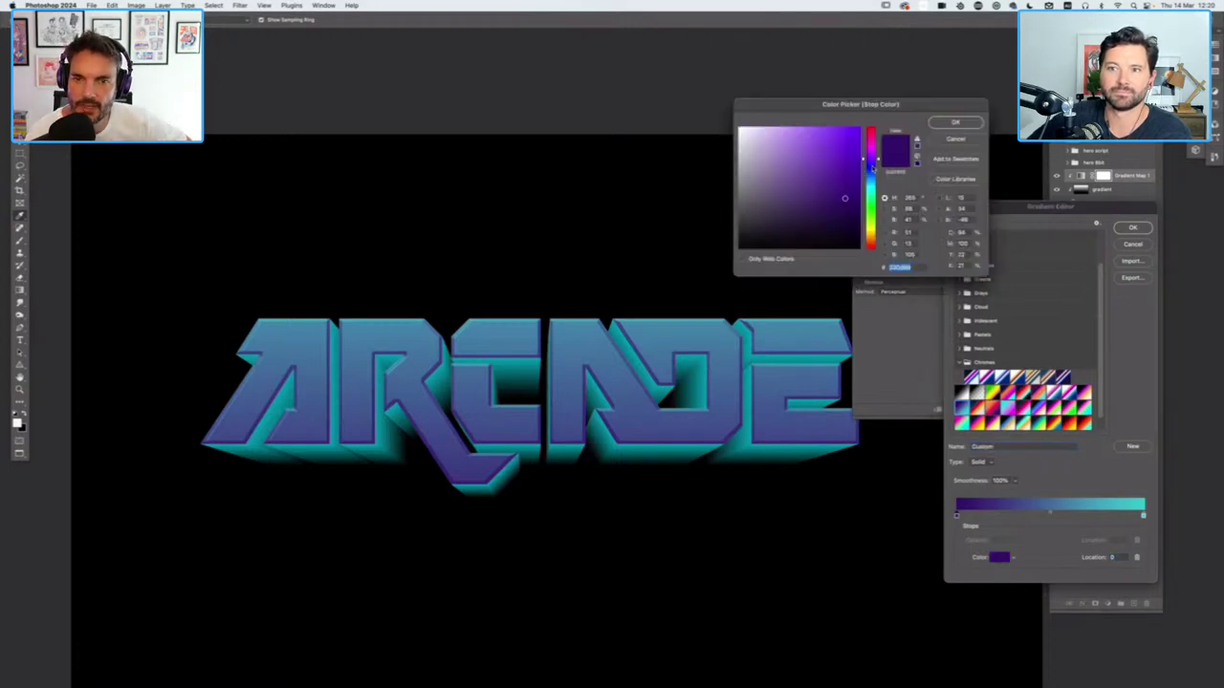
{"action": "left_click_drag", "start_coordinate": [868, 165], "coordinate": [858, 203]}
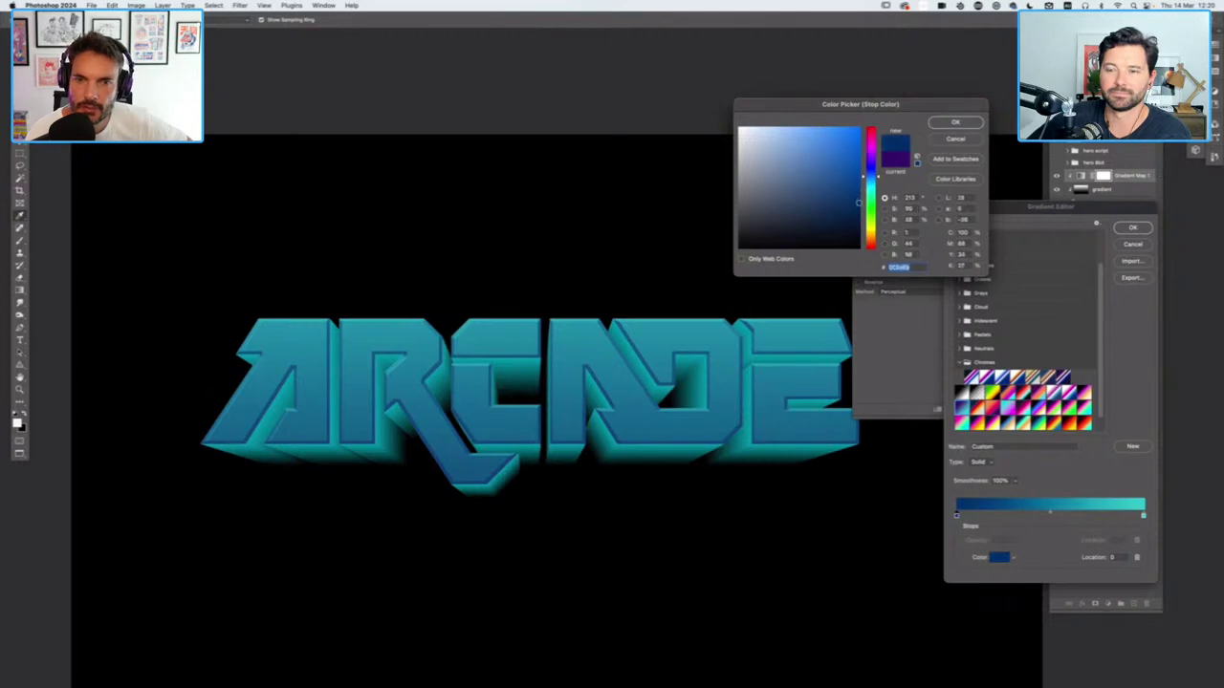
{"action": "left_click", "coordinate": [954, 122]}
Bring the dark blue and turquoise stops together at mid-gradient for a hard edge, and add a very pale aqua stop at 79%
{"action": "left_click_drag", "start_coordinate": [958, 513], "coordinate": [1034, 516]}
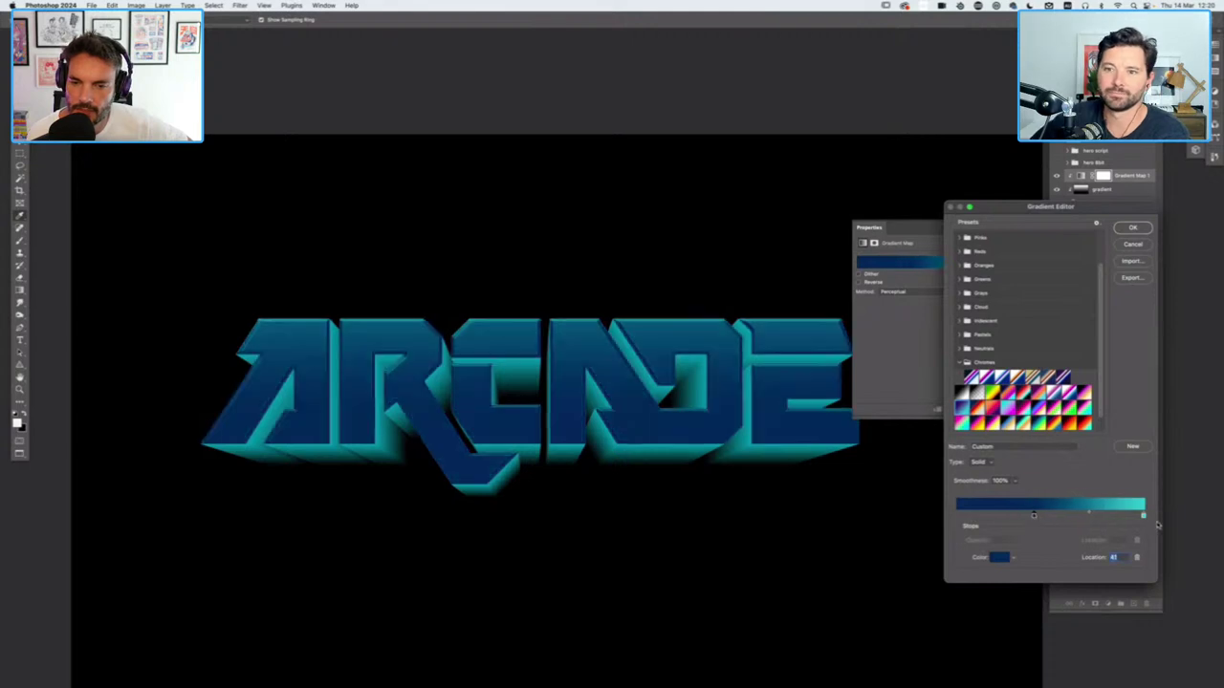
{"action": "left_click_drag", "start_coordinate": [1144, 516], "coordinate": [1050, 516]}
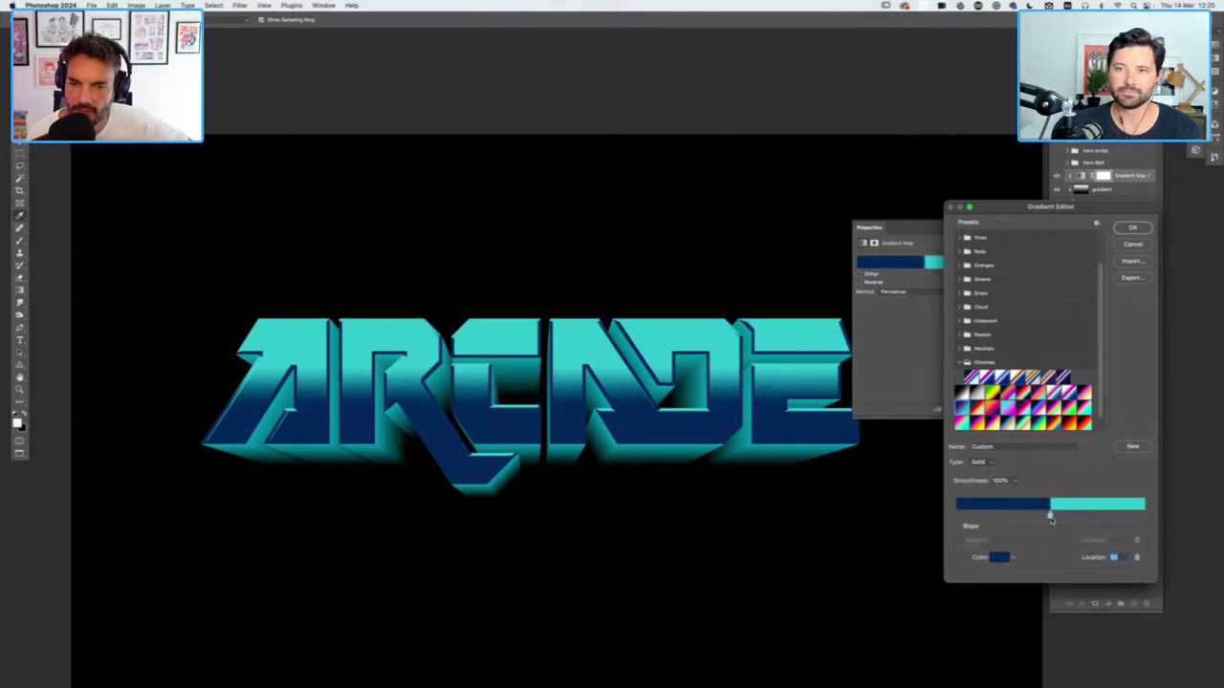
{"action": "left_click", "coordinate": [1104, 517]}
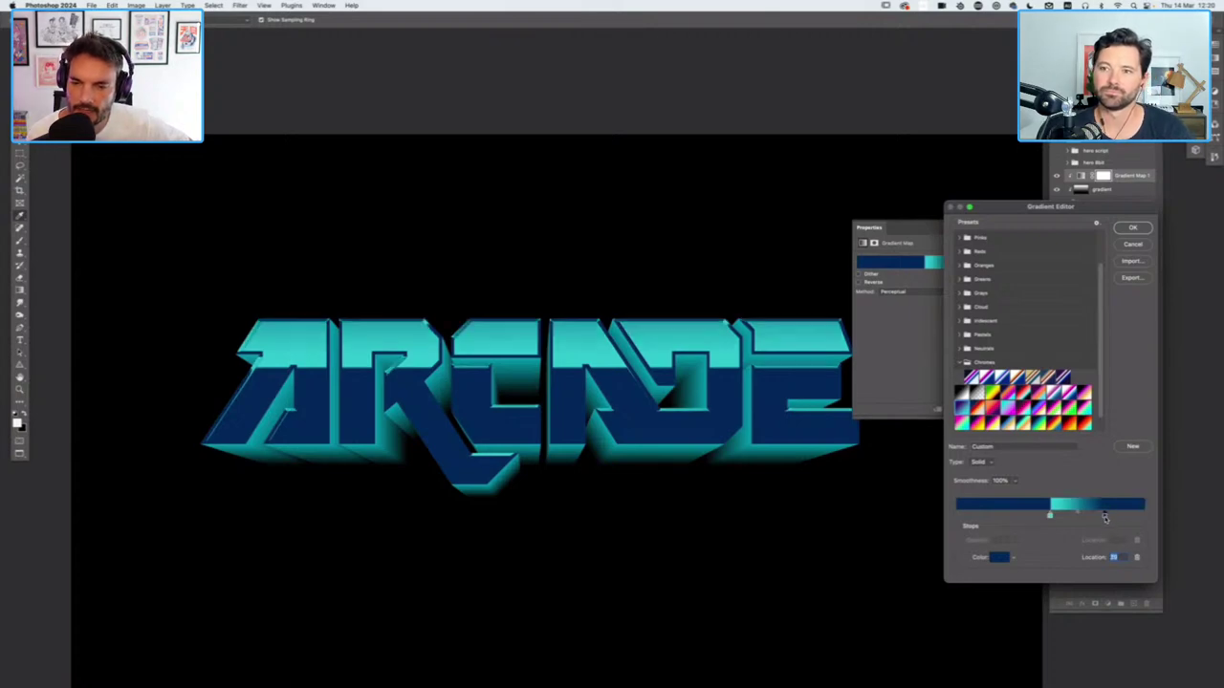
{"action": "left_click", "coordinate": [994, 559]}
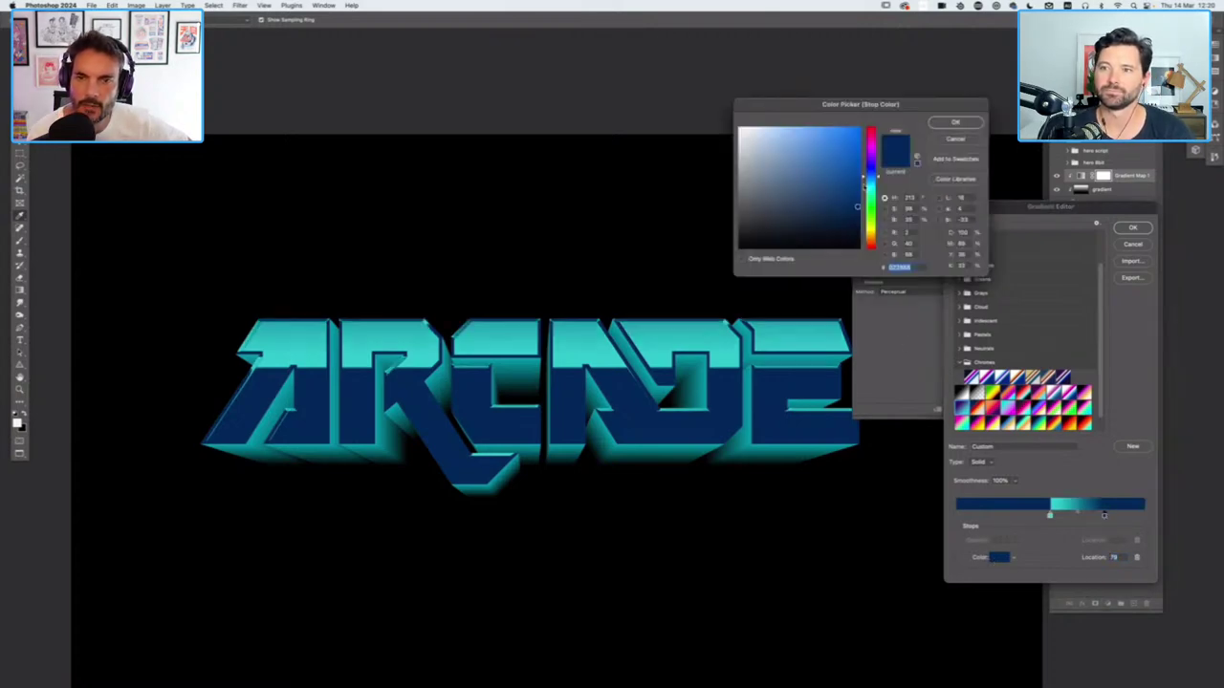
{"action": "left_click_drag", "start_coordinate": [871, 180], "coordinate": [871, 189]}
{"action": "left_click", "coordinate": [765, 127]}
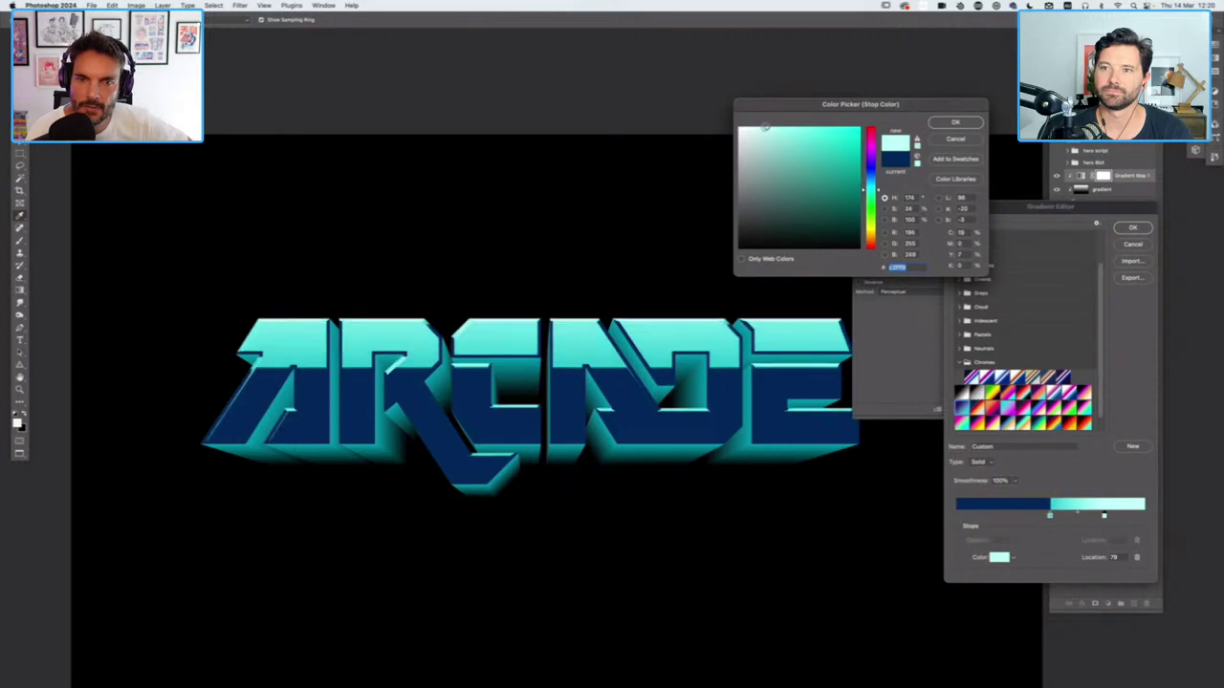
{"action": "left_click_drag", "start_coordinate": [765, 128], "coordinate": [768, 133]}
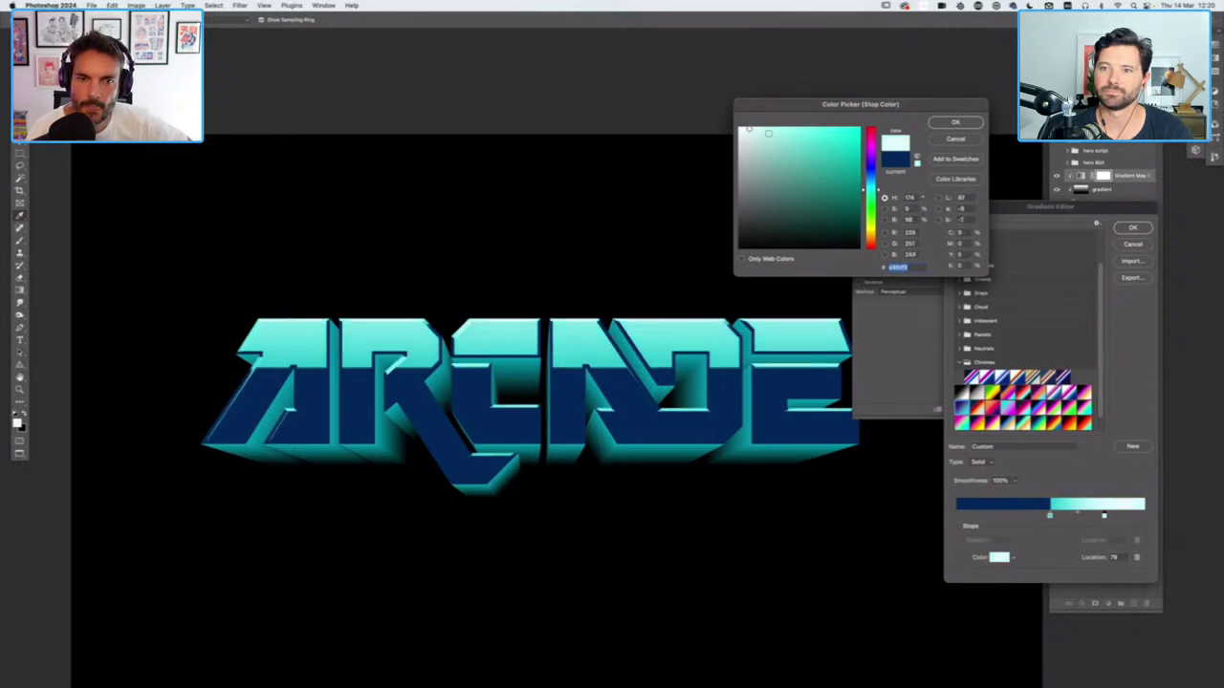
{"action": "left_click", "coordinate": [935, 126]}
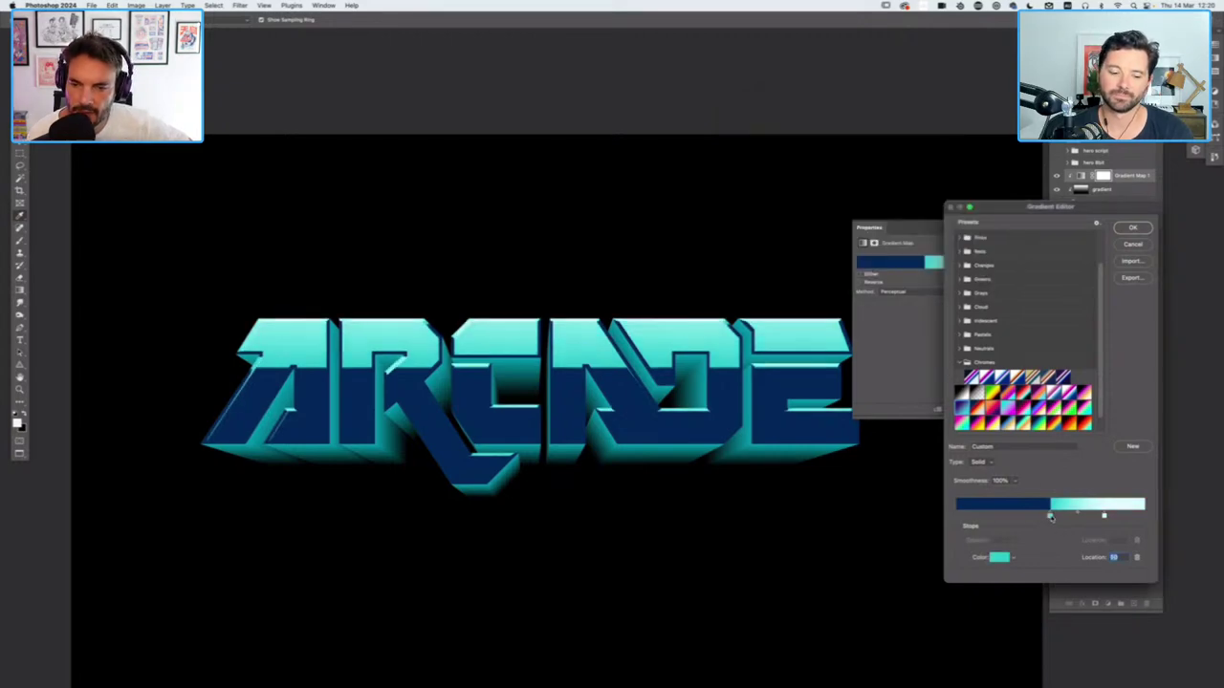
Recolor the turquoise stop at mid-gradient to a light blue with hue 196, and move the pale stop slightly closer to it
{"action": "left_click", "coordinate": [998, 560]}
{"action": "left_click_drag", "start_coordinate": [872, 189], "coordinate": [873, 184]}
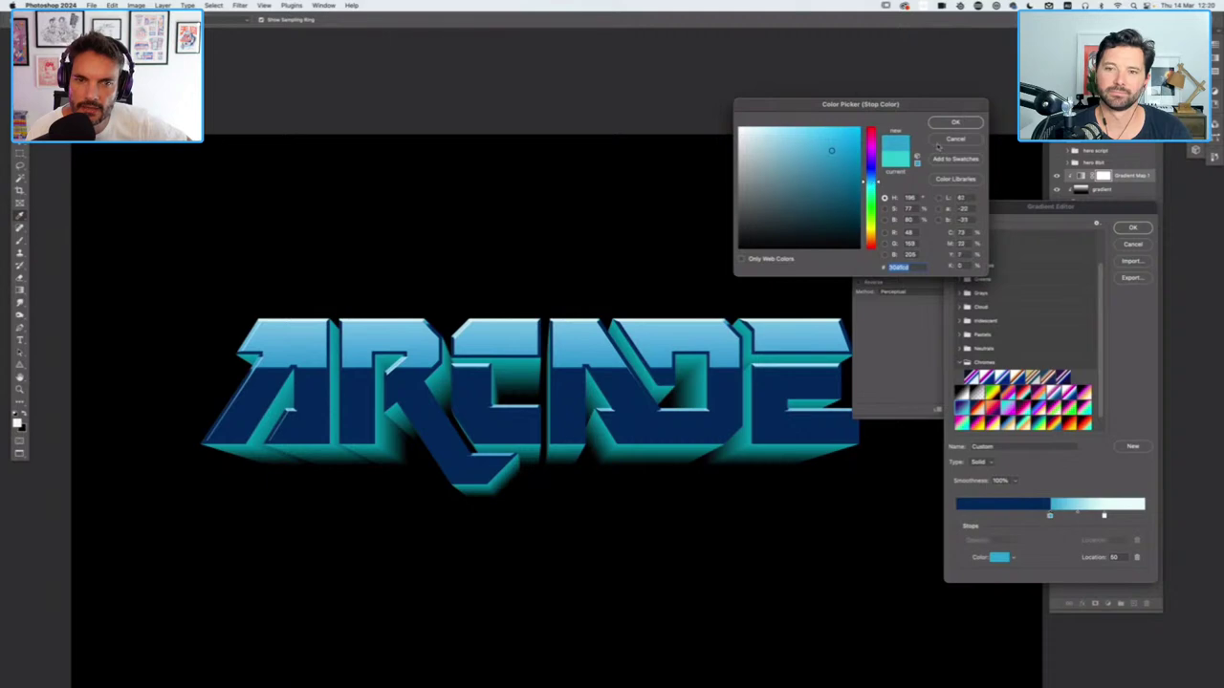
{"action": "left_click", "coordinate": [816, 145]}
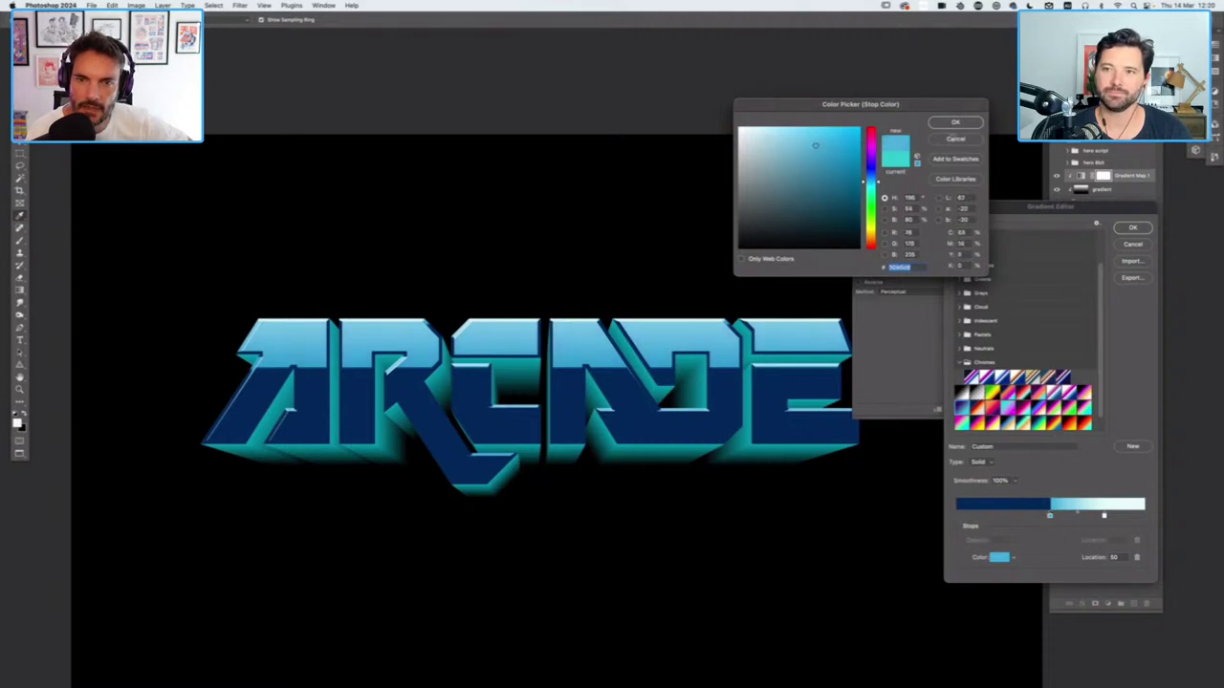
{"action": "left_click", "coordinate": [955, 123]}
{"action": "left_click", "coordinate": [1104, 517]}
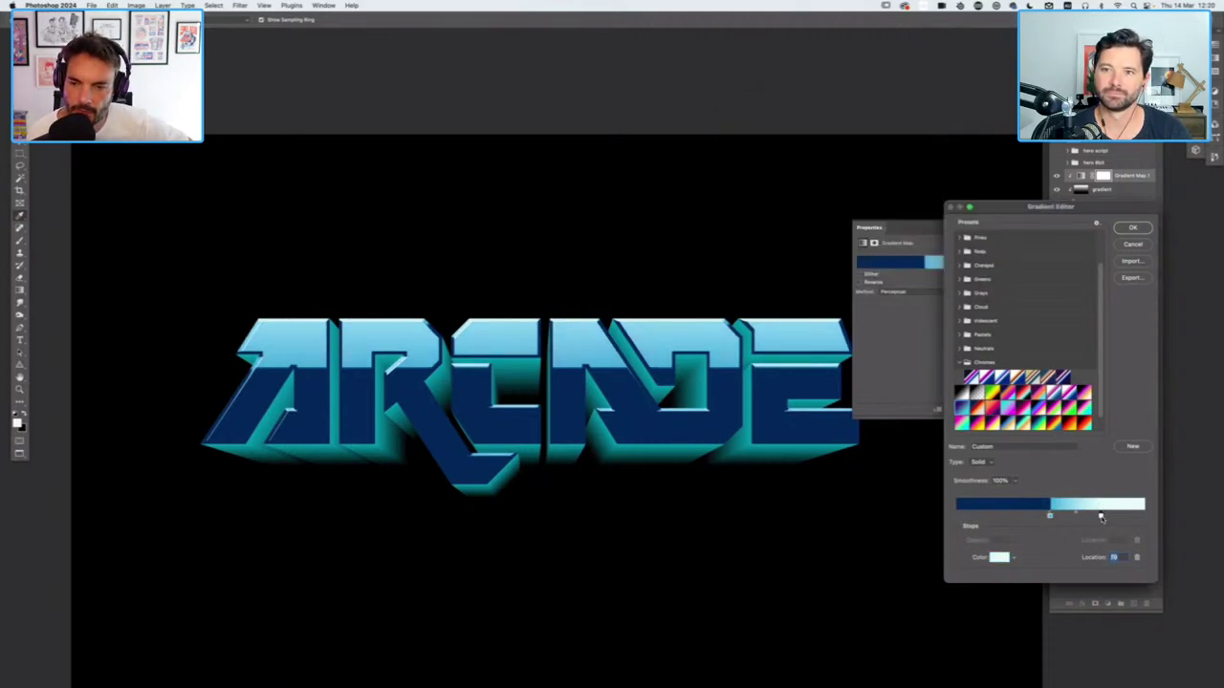
{"action": "left_click_drag", "start_coordinate": [1100, 518], "coordinate": [1091, 516]}
Add a deep purple stop with hue 267 in the dark half of the gradient and place it at about 38%
{"action": "left_click", "coordinate": [992, 517]}
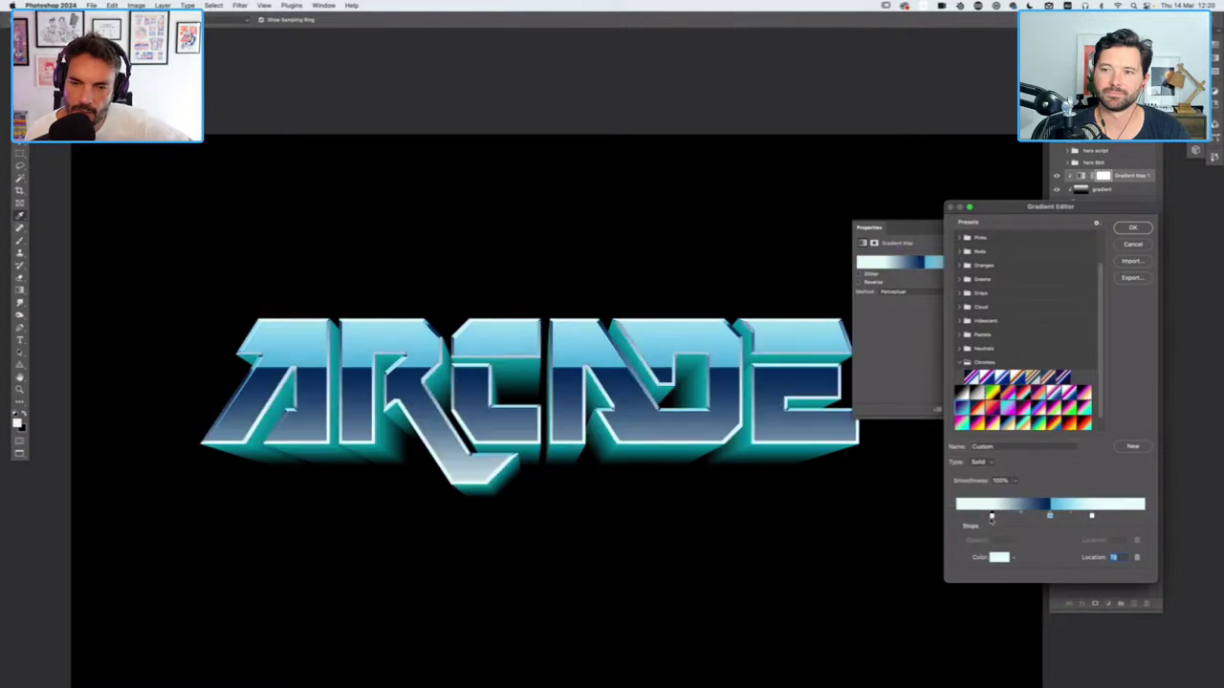
{"action": "left_click", "coordinate": [996, 559]}
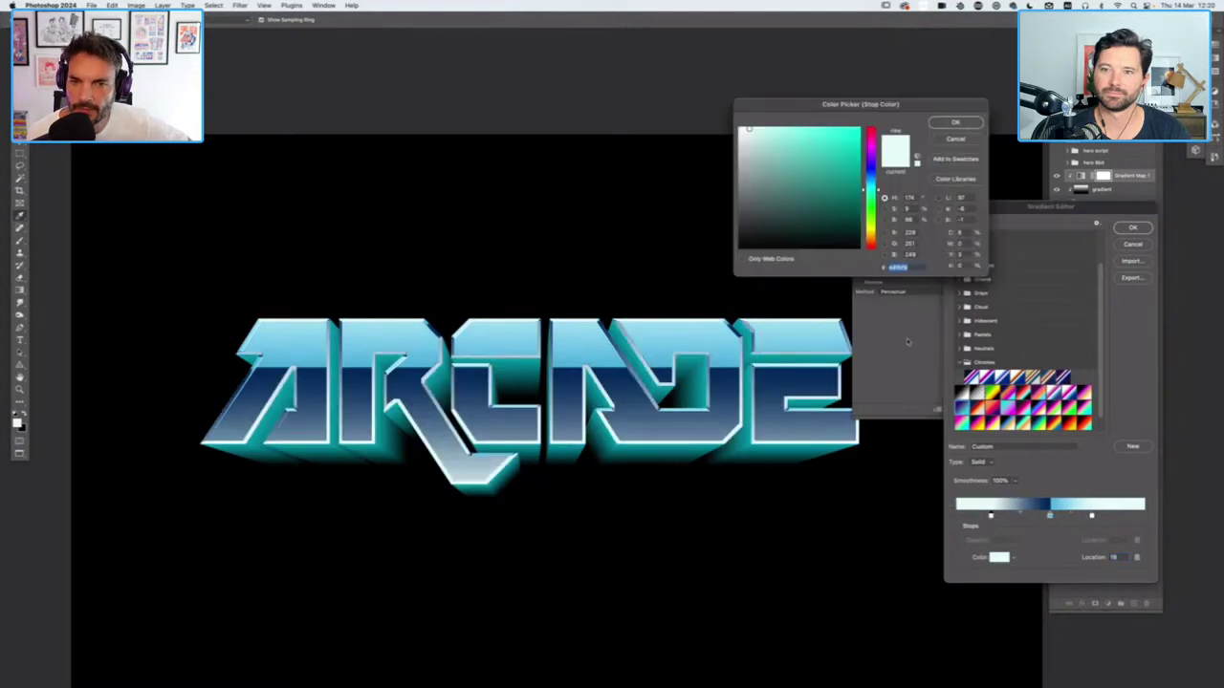
{"action": "left_click", "coordinate": [854, 179]}
{"action": "mouse_move", "coordinate": [870, 189]}
{"action": "left_mouse_down"}
{"action": "mouse_move", "coordinate": [870, 158]}
{"action": "mouse_move", "coordinate": [866, 177]}
{"action": "left_mouse_up"}
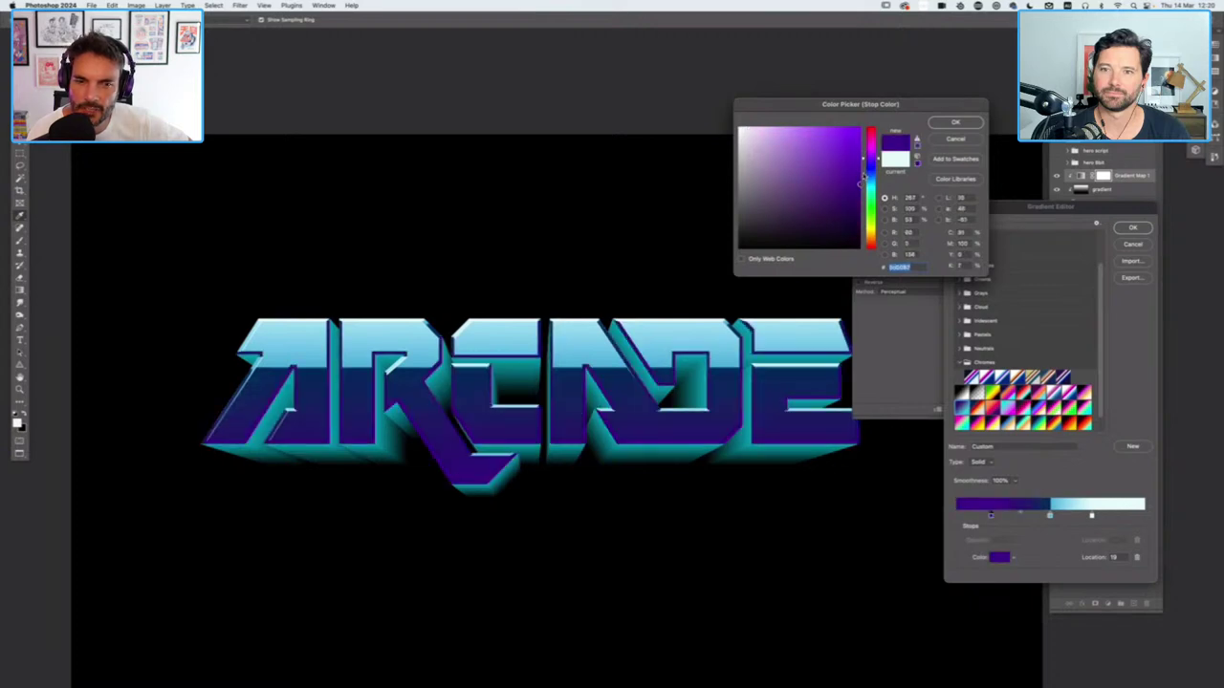
{"action": "left_click", "coordinate": [955, 122]}
{"action": "left_click_drag", "start_coordinate": [991, 516], "coordinate": [1027, 517]}
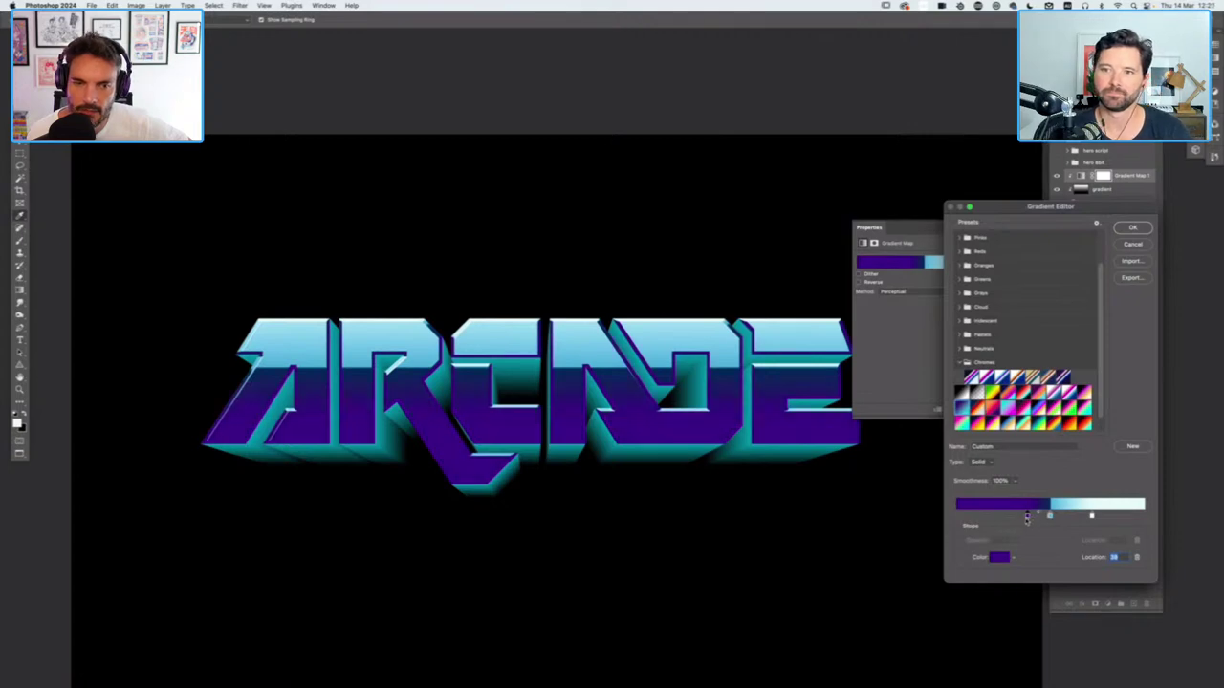
Add a near-black purple stop with 15% brightness before the purple one and place it at about 20%
{"action": "left_click", "coordinate": [980, 517]}
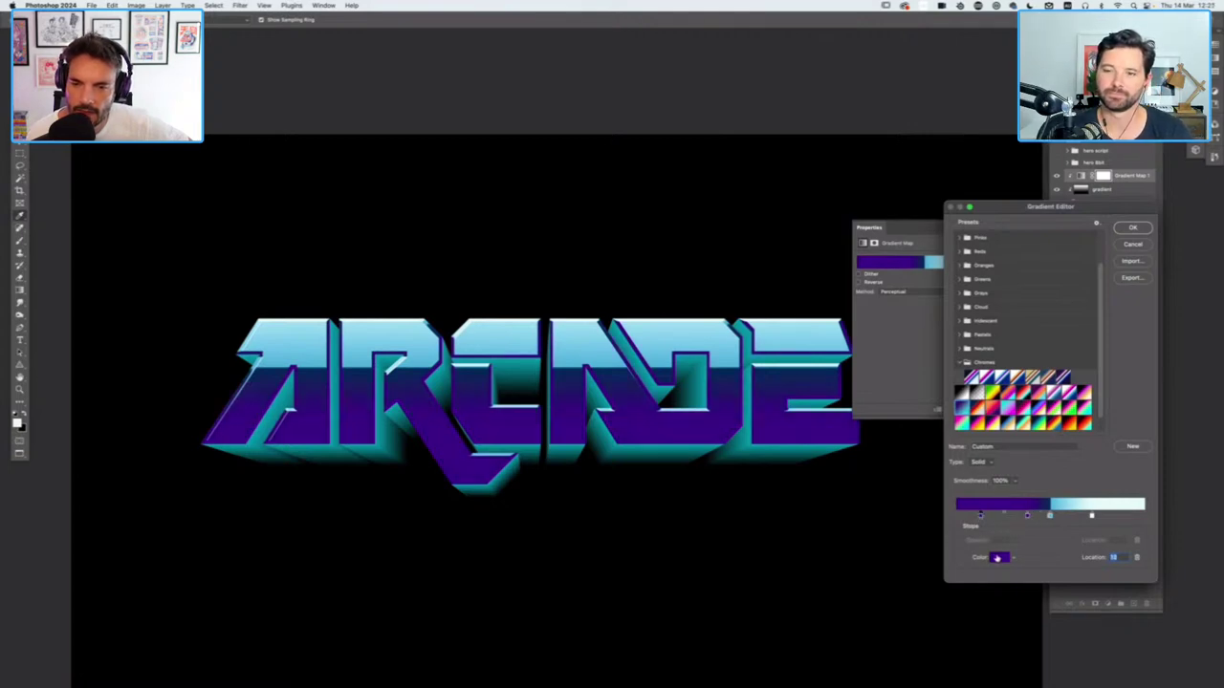
{"action": "left_click", "coordinate": [997, 557]}
{"action": "left_click", "coordinate": [859, 230]}
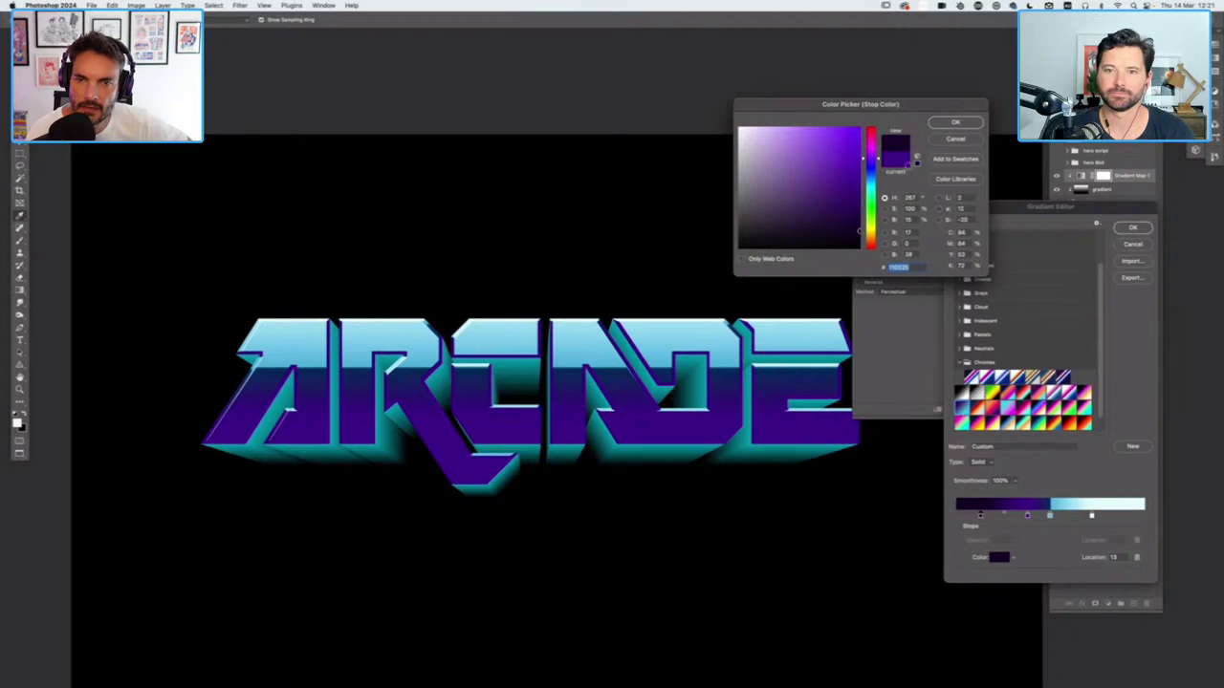
{"action": "key", "text": "Return"}
{"action": "left_click_drag", "start_coordinate": [981, 517], "coordinate": [994, 517]}
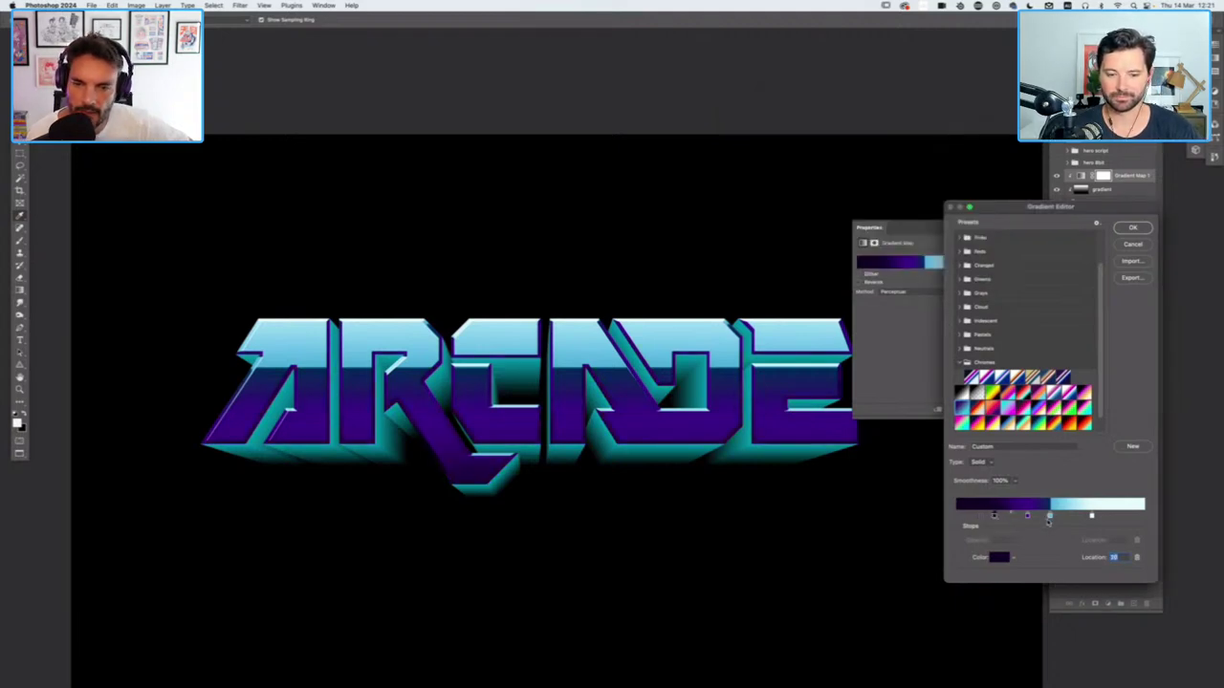
Add a saturated blue stop with hue 227 near the light end at about 79%, and move the pale stop to about 60%
{"action": "left_click", "coordinate": [1091, 517]}
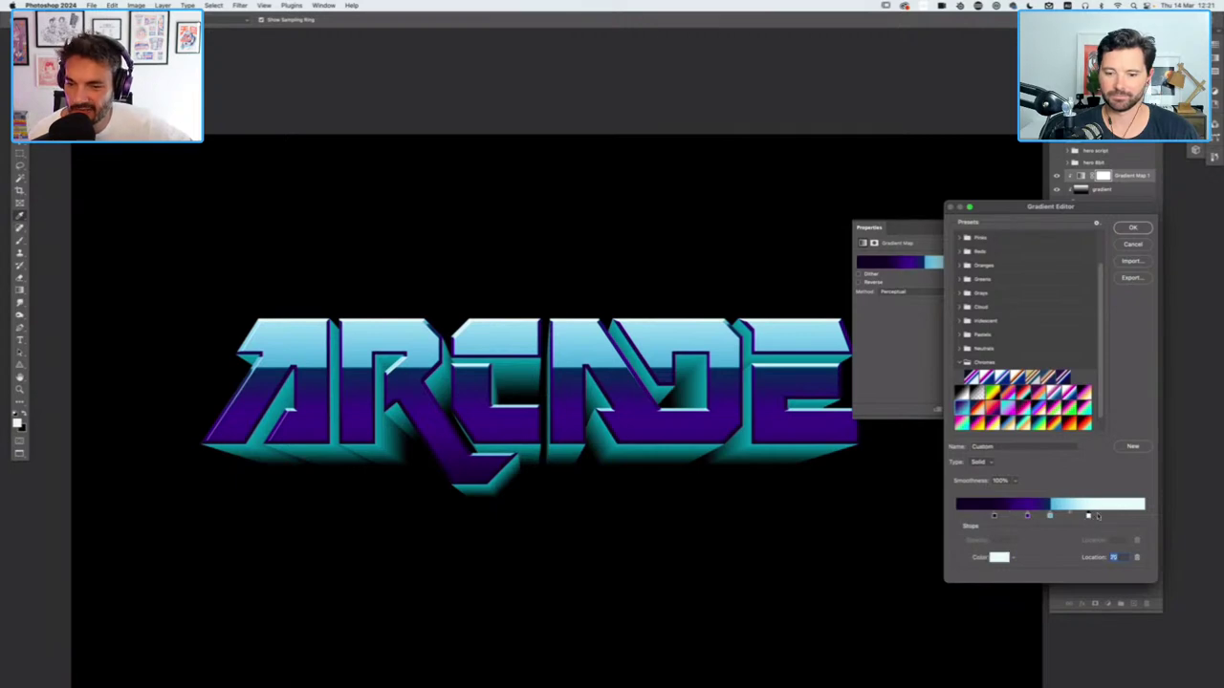
{"action": "left_click", "coordinate": [1107, 517]}
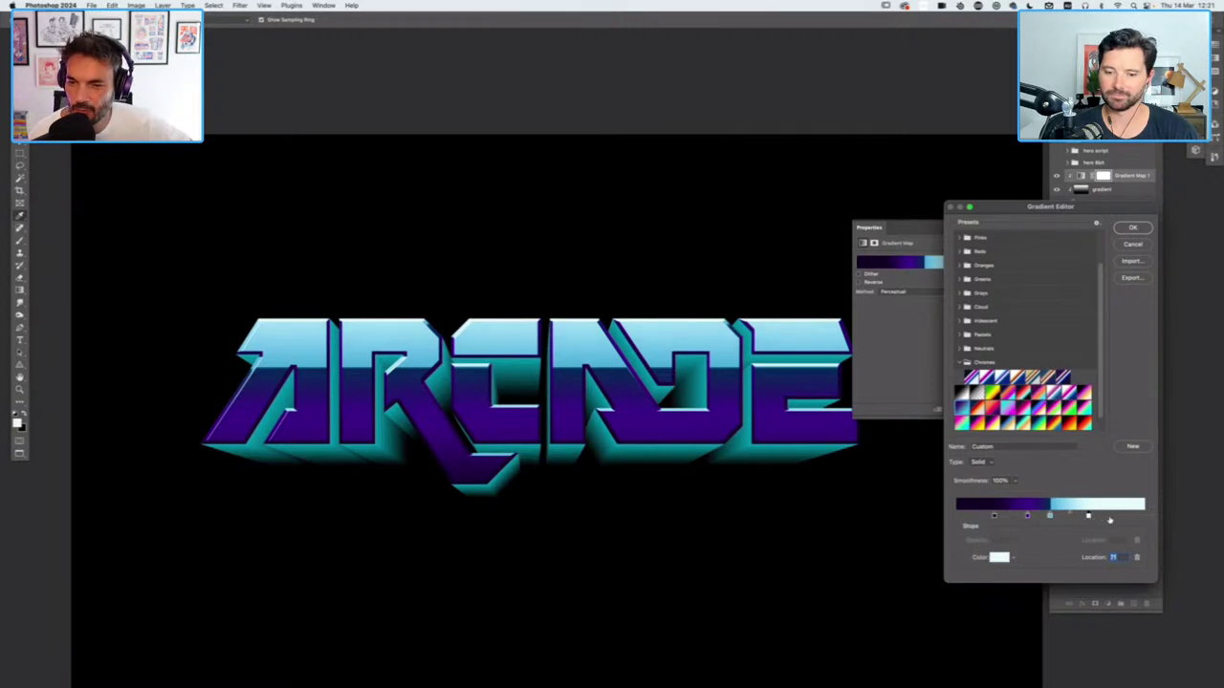
{"action": "left_click", "coordinate": [998, 556]}
{"action": "left_click_drag", "start_coordinate": [869, 185], "coordinate": [871, 174]}
{"action": "left_click", "coordinate": [855, 146]}
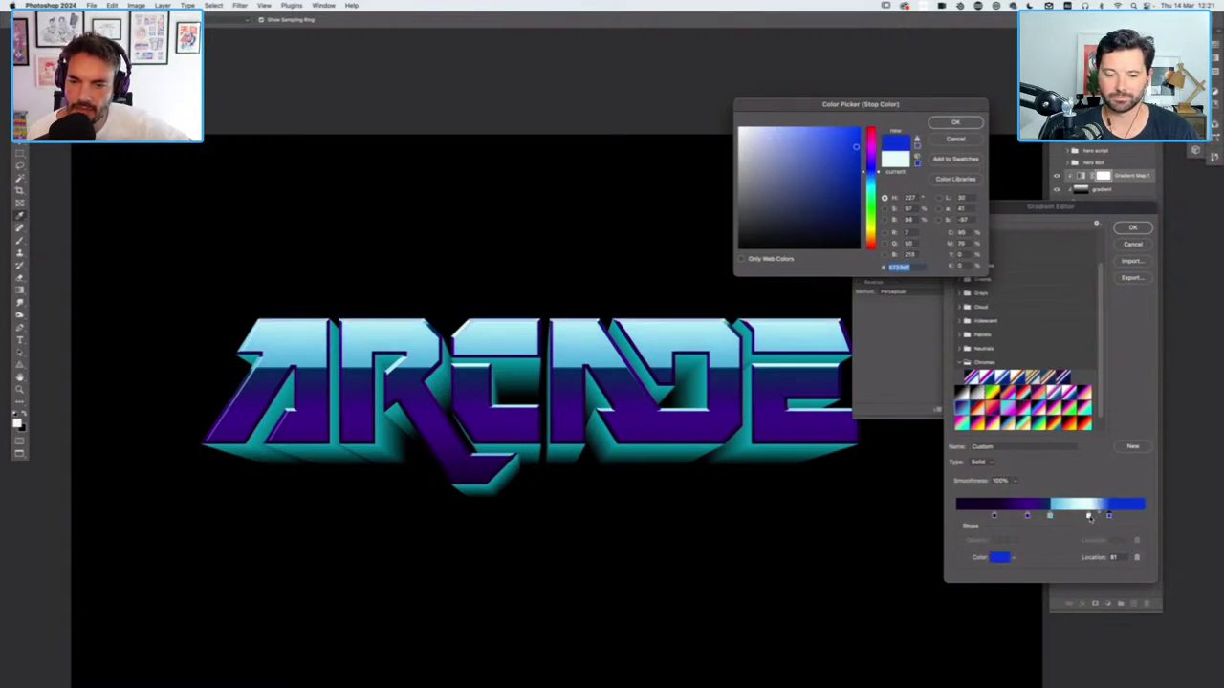
{"action": "left_click", "coordinate": [955, 122]}
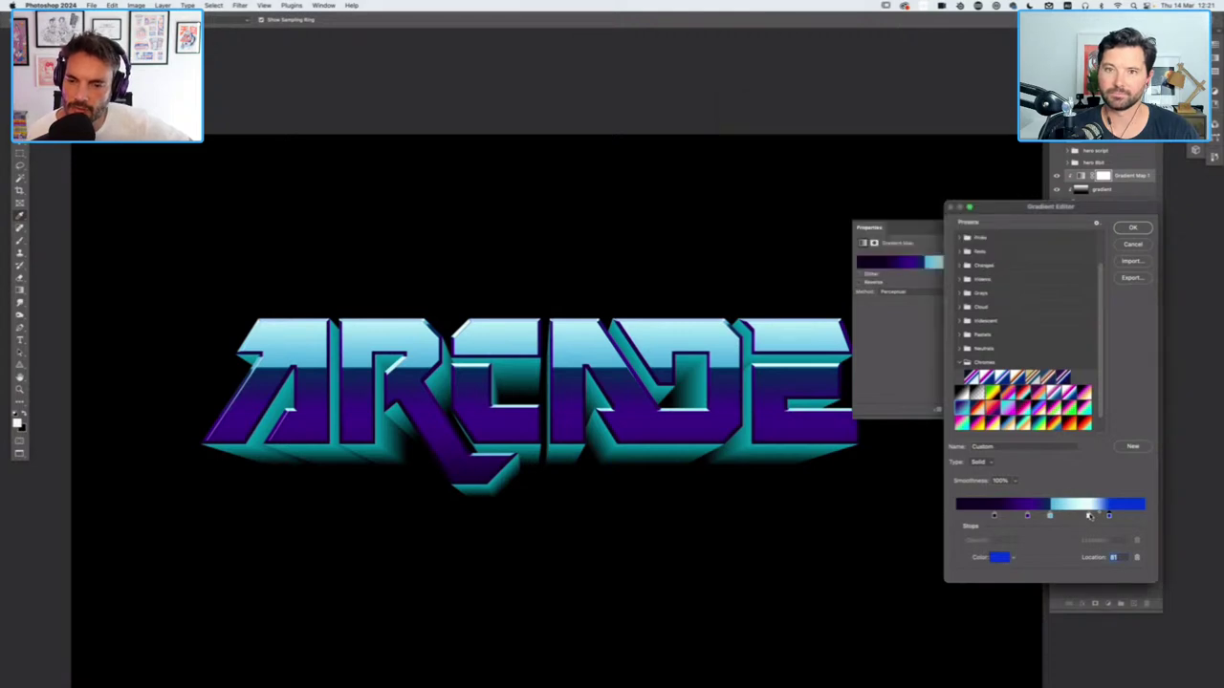
{"action": "left_click_drag", "start_coordinate": [1088, 516], "coordinate": [1106, 520]}
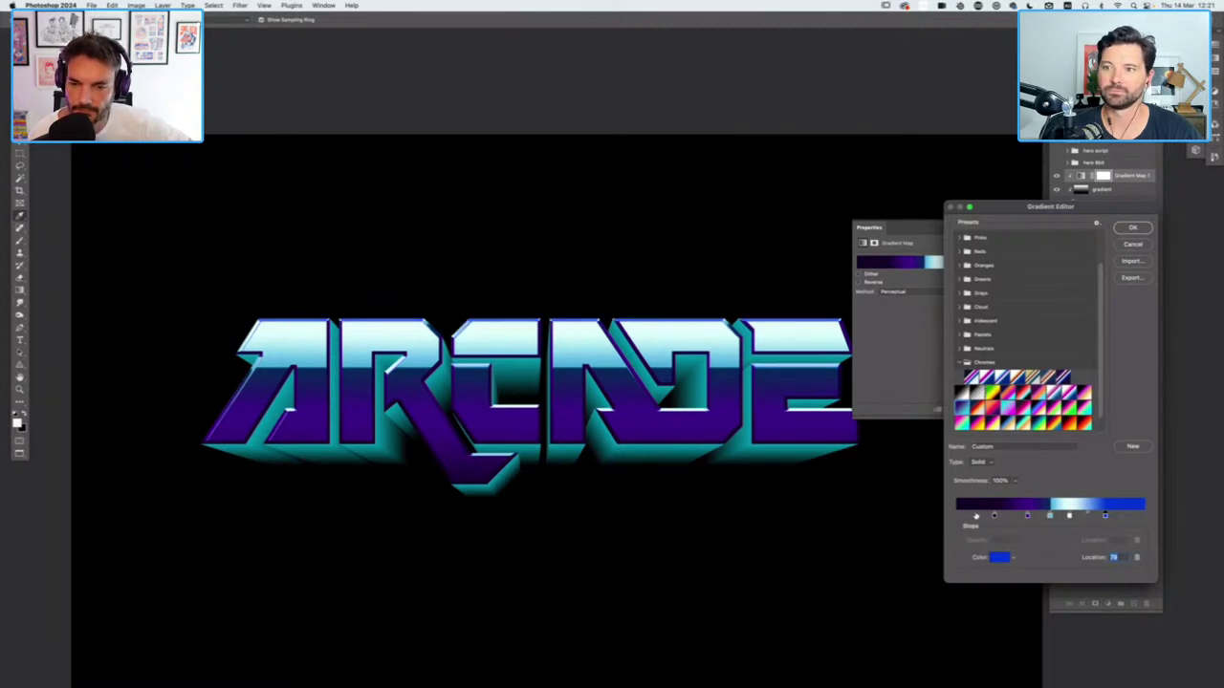
Add a bright green stop at the dark start of the gradient, placed at 17% with the near-black stop shifted just after it
{"action": "left_click", "coordinate": [975, 517]}
{"action": "left_click", "coordinate": [998, 558]}
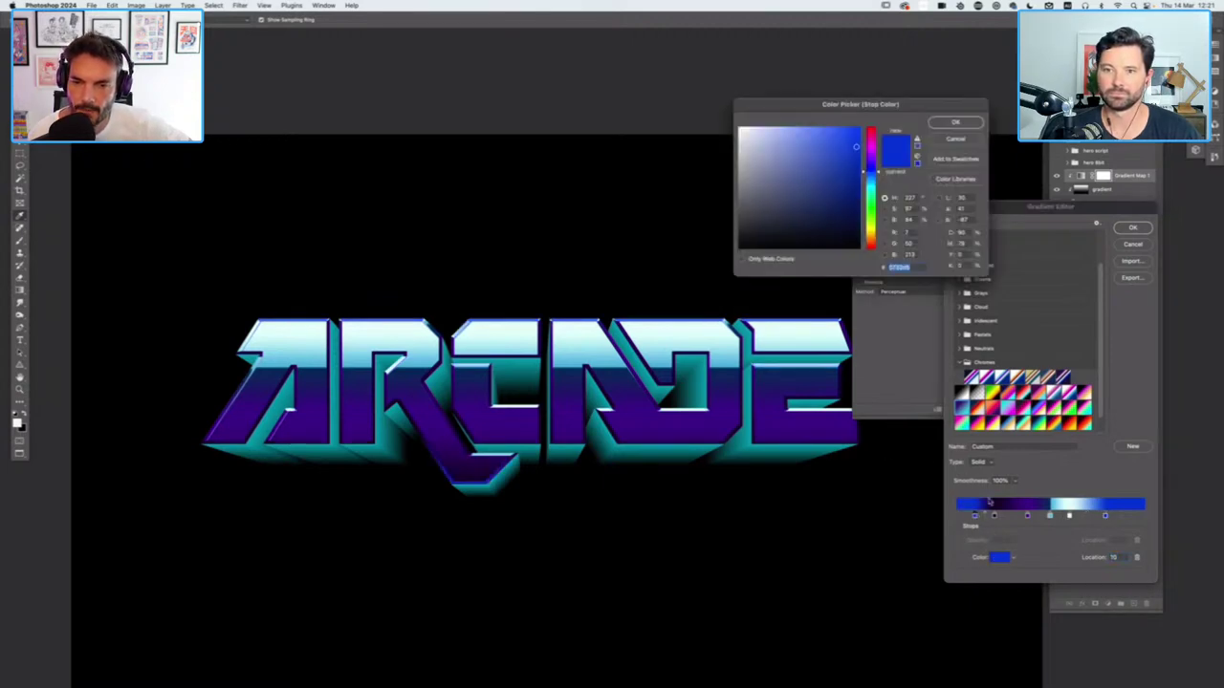
{"action": "left_click", "coordinate": [871, 218]}
{"action": "left_click", "coordinate": [955, 122]}
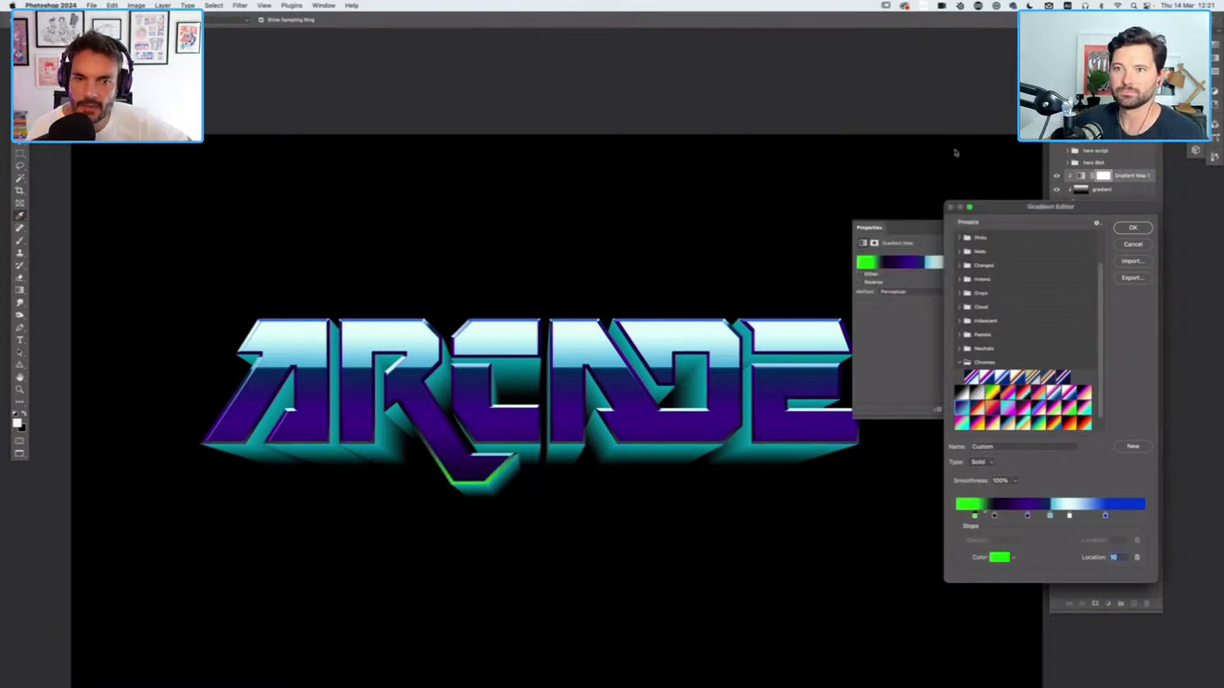
{"action": "mouse_move", "coordinate": [992, 517]}
{"action": "left_mouse_down"}
{"action": "mouse_move", "coordinate": [1005, 518]}
{"action": "mouse_move", "coordinate": [989, 518]}
{"action": "left_mouse_up"}
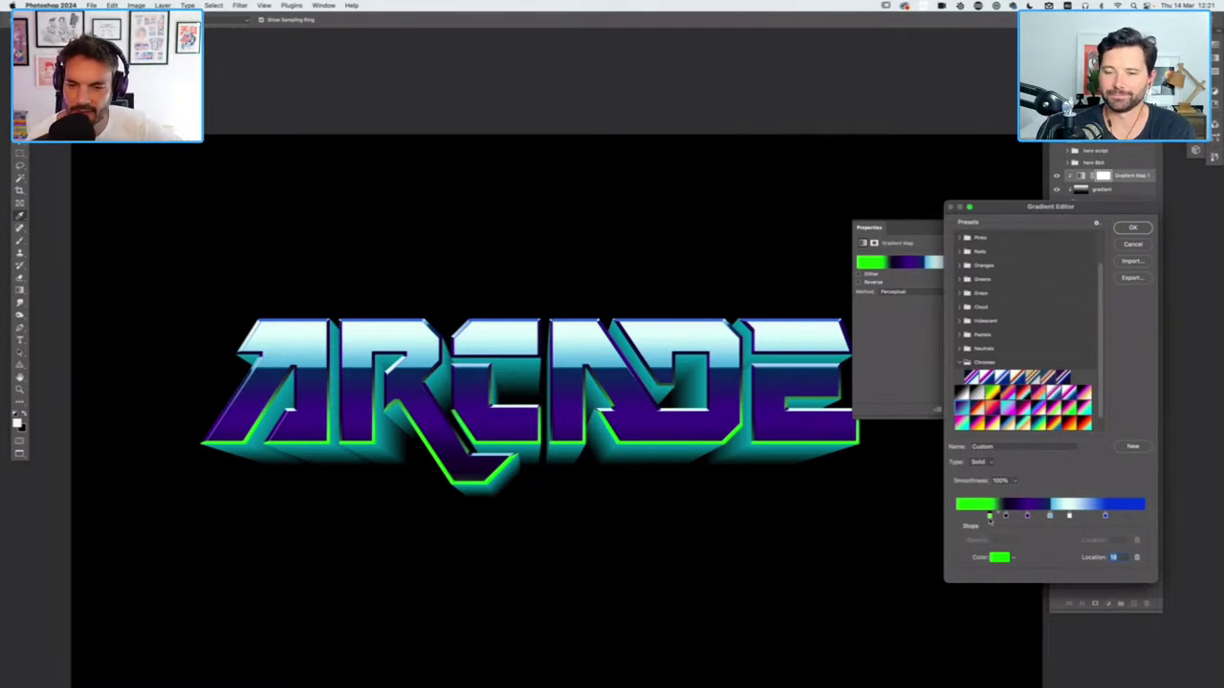
Try blue and orange hues on the bright green starting stop
{"action": "left_click", "coordinate": [992, 555]}
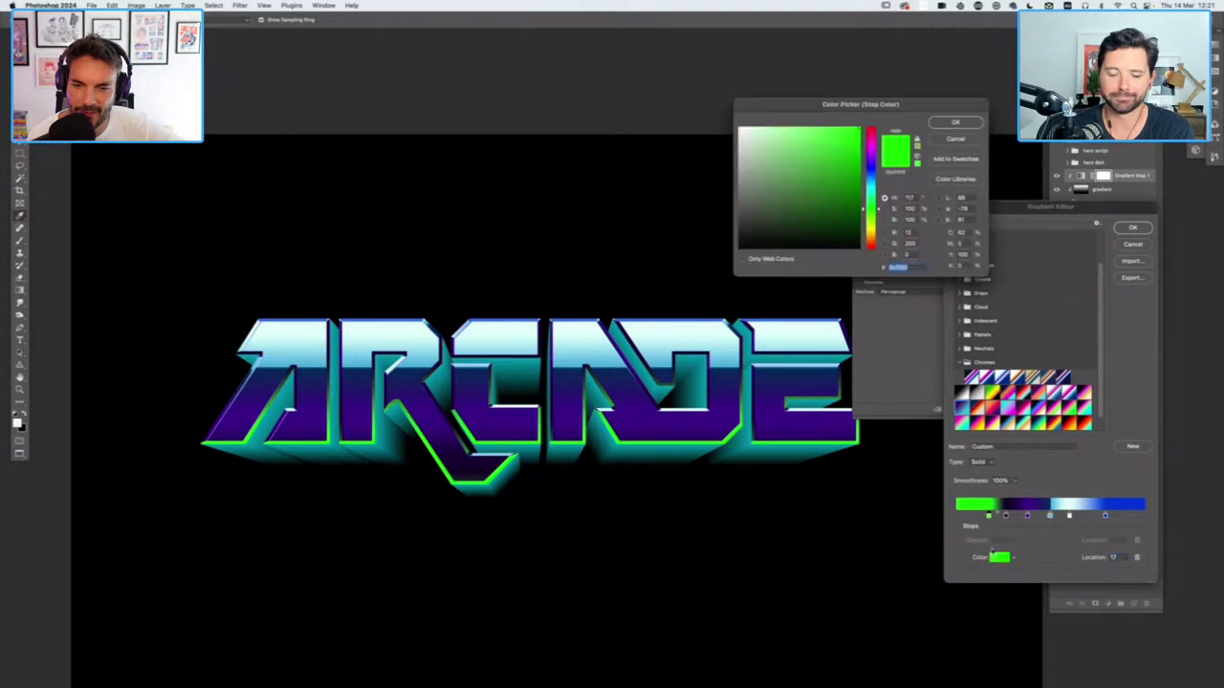
{"action": "left_click_drag", "start_coordinate": [871, 208], "coordinate": [869, 168]}
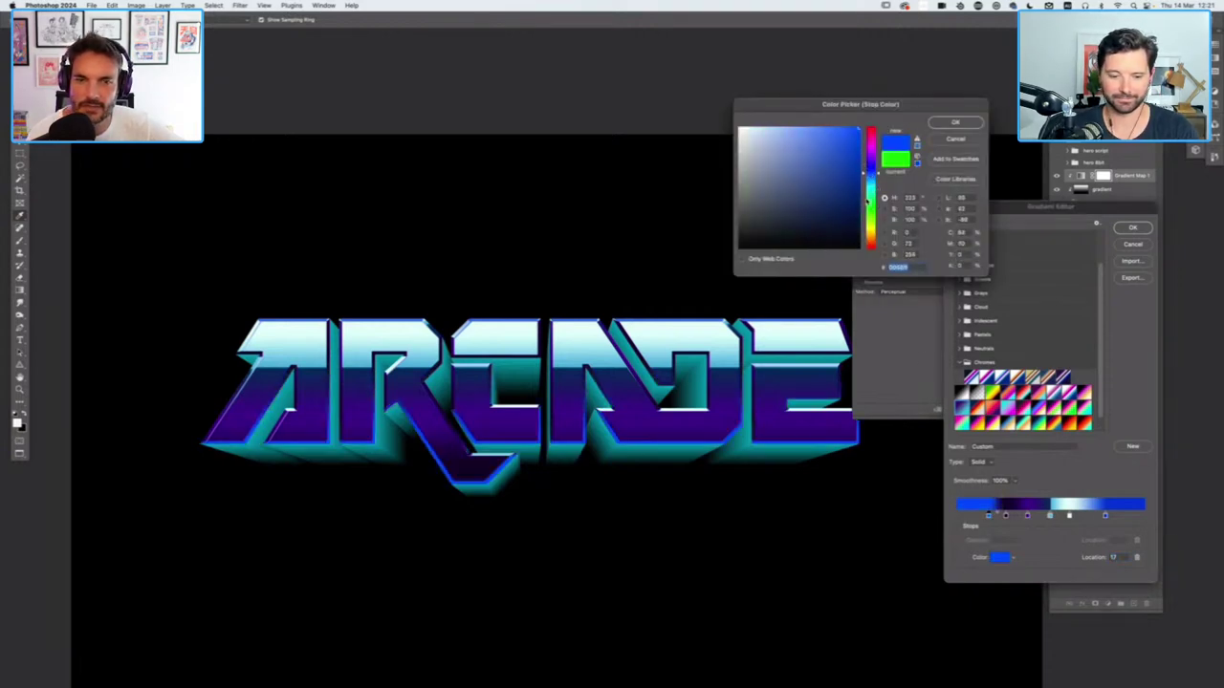
{"action": "left_click", "coordinate": [868, 238]}
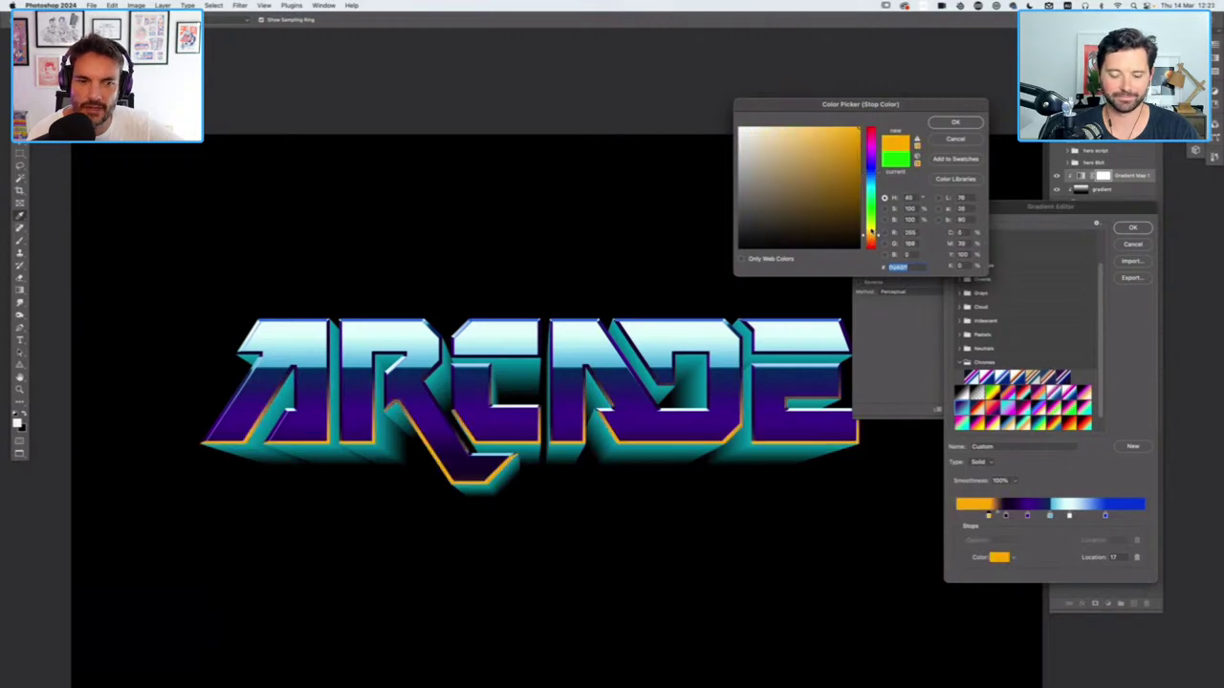
{"action": "left_click_drag", "start_coordinate": [870, 232], "coordinate": [870, 236]}
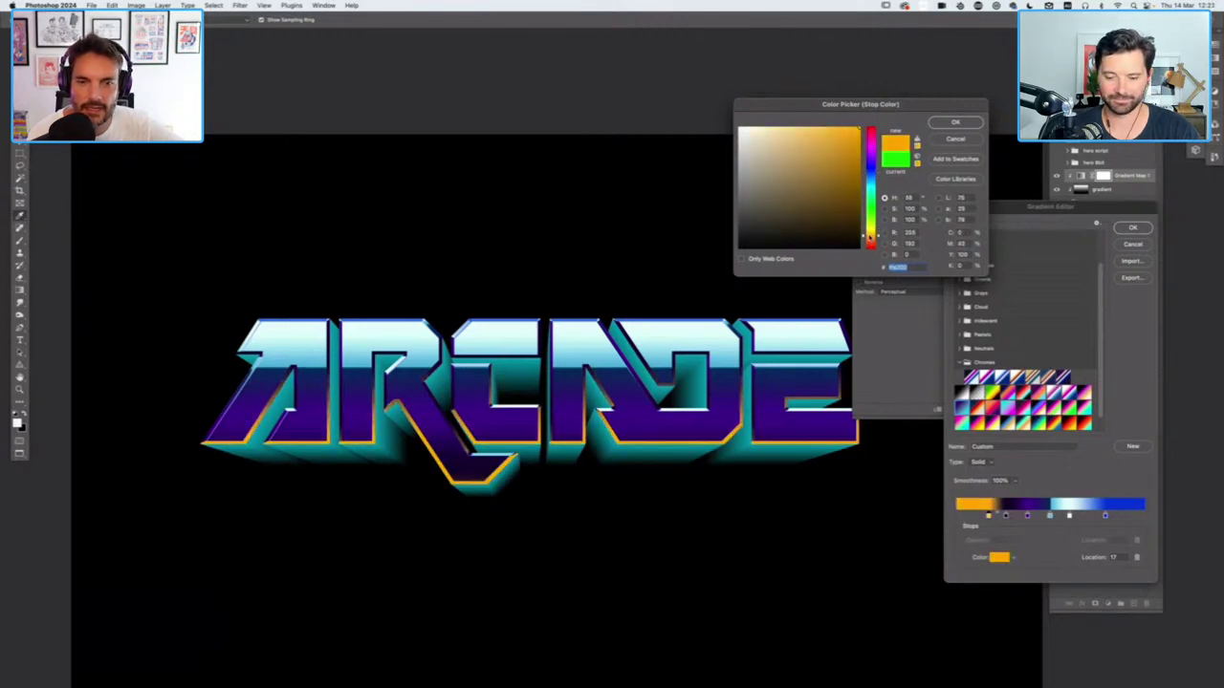
{"action": "left_click", "coordinate": [951, 140]}
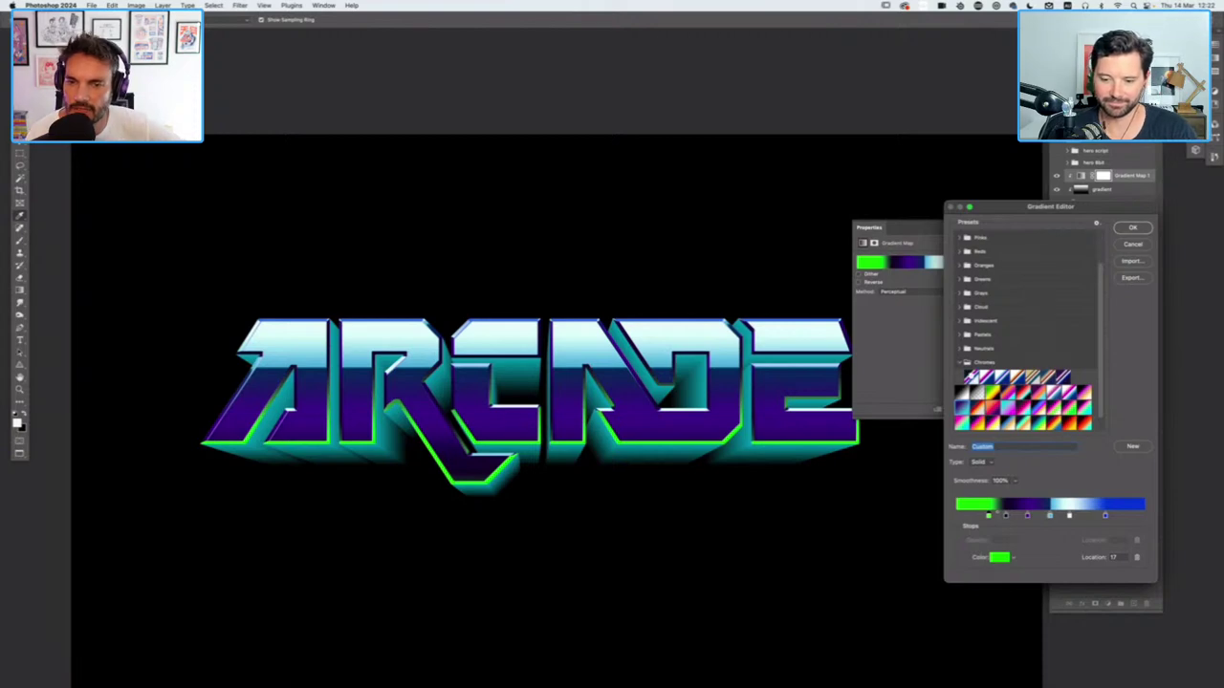
Apply the saved Chrome stream preset to the Gradient Map and accept the gradient
{"action": "left_click", "coordinate": [970, 379]}
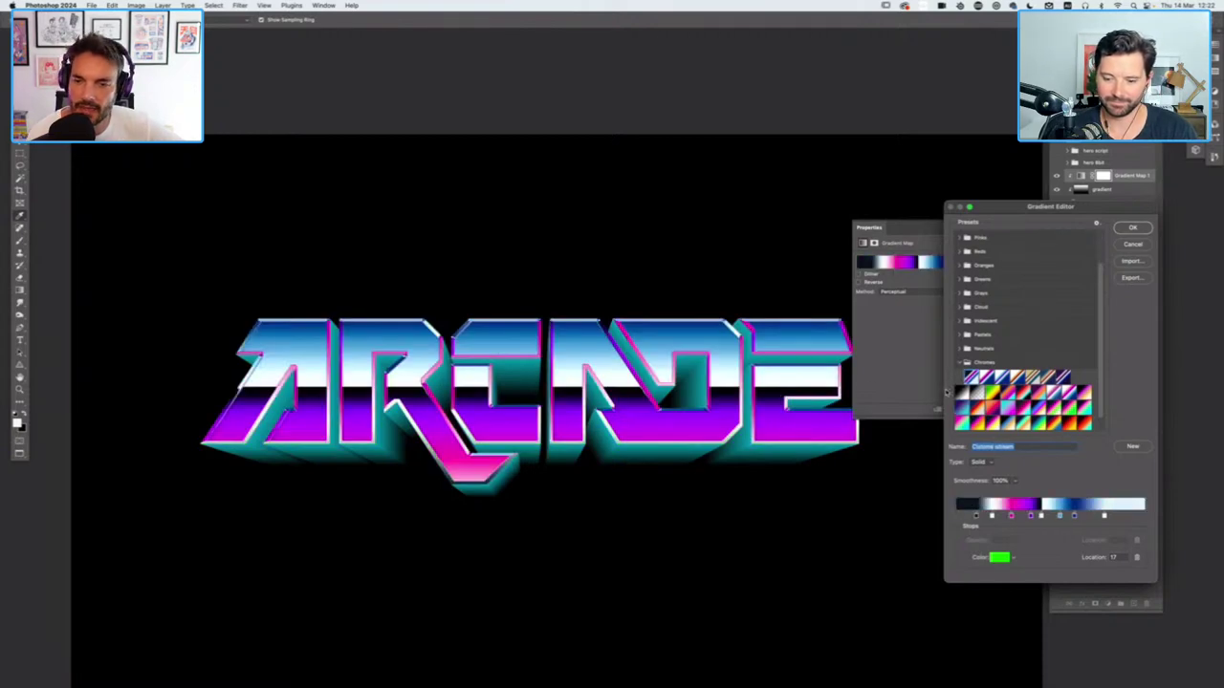
{"action": "left_click", "coordinate": [1132, 230]}
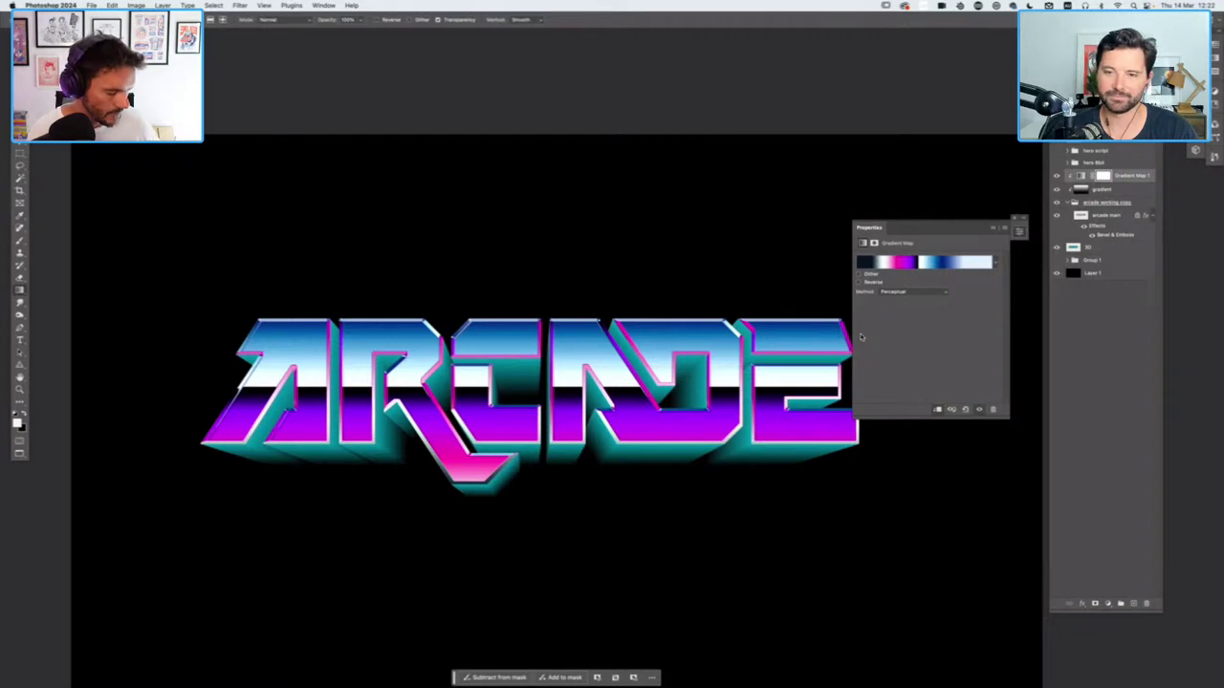
Add a Multiply inner shadow to the arcade main layer, adjust its size and compare the lettering with and without the effect
{"action": "key", "text": "super+equal"}
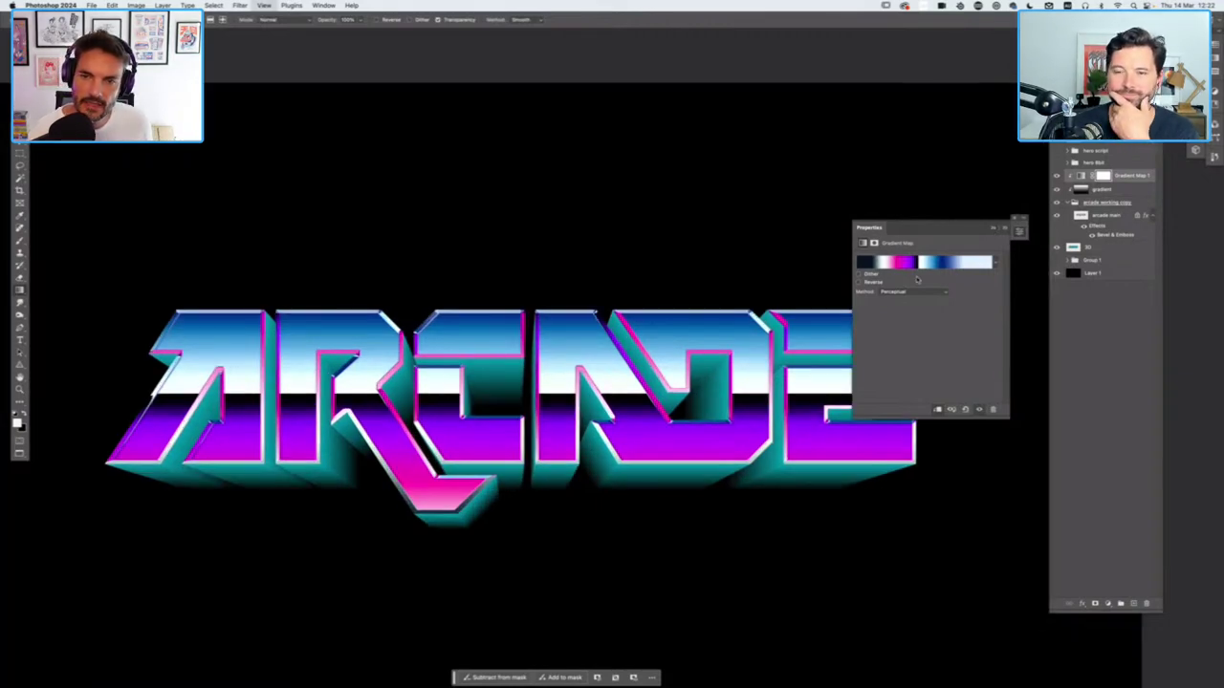
{"action": "key", "text": "super+equal"}
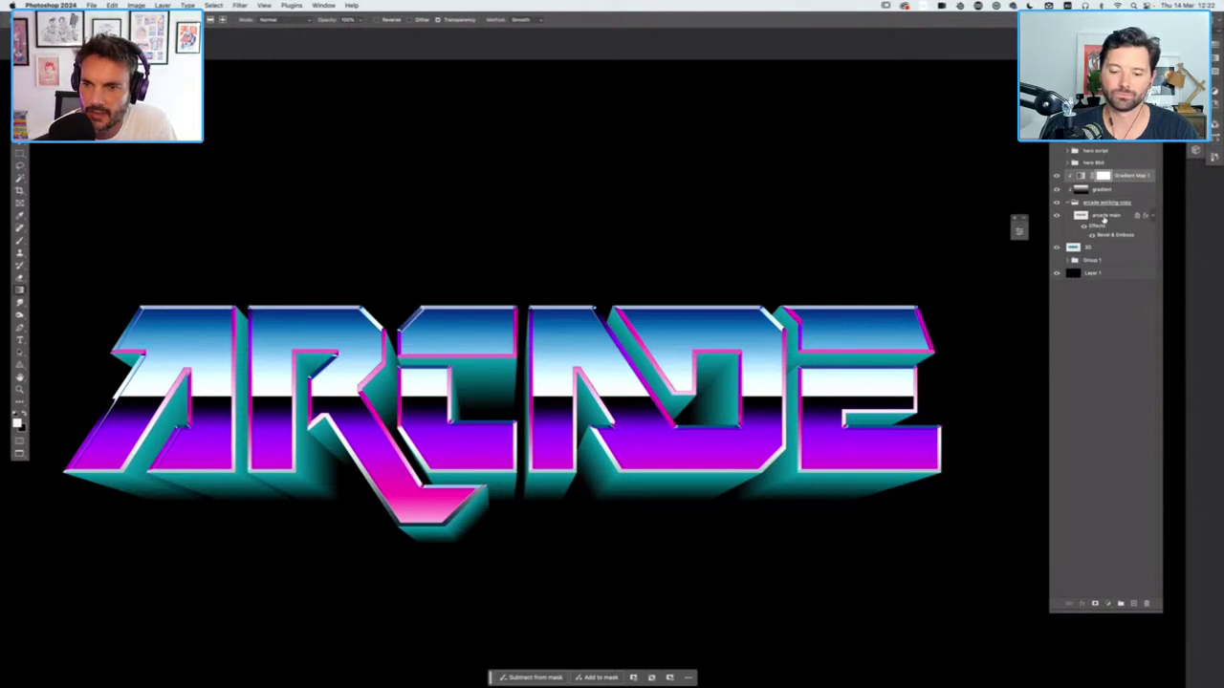
{"action": "left_click", "coordinate": [1103, 219]}
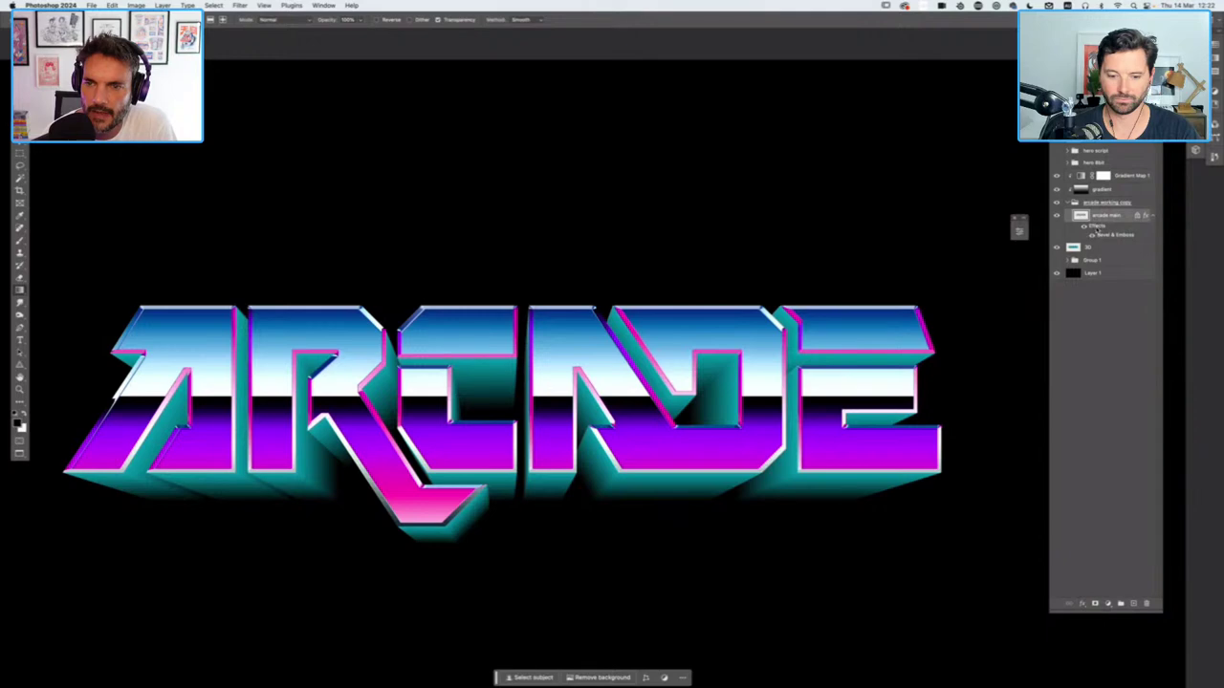
{"action": "double_click", "coordinate": [1096, 228]}
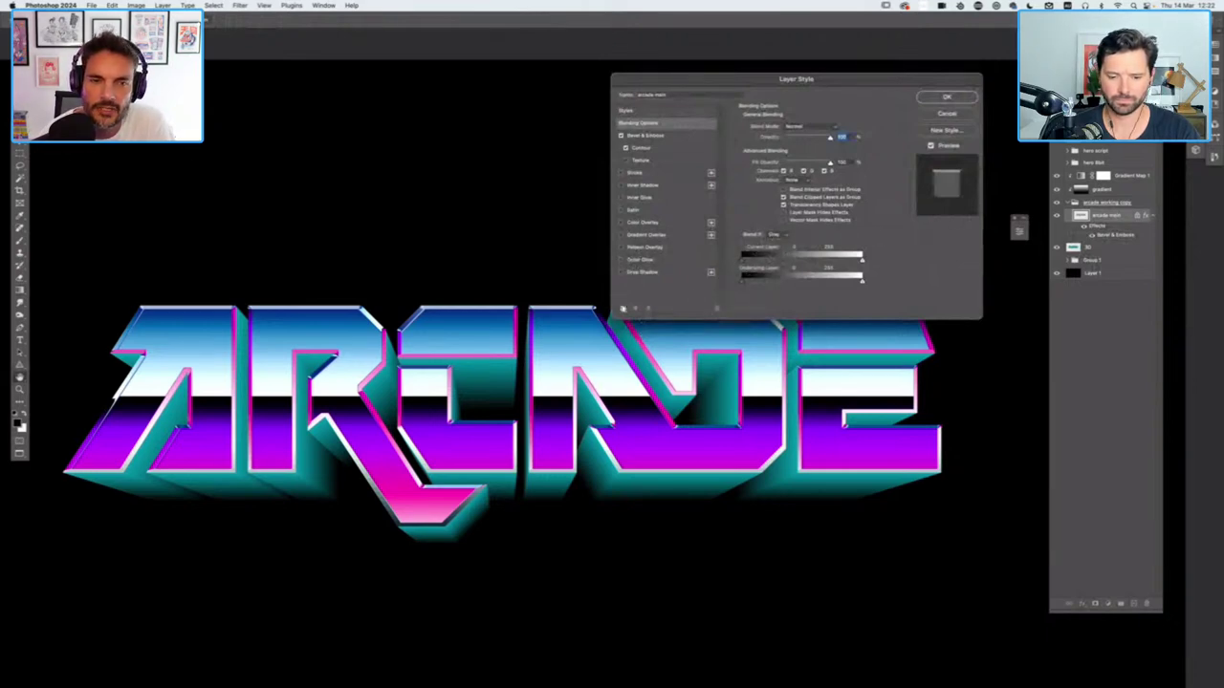
{"action": "left_click", "coordinate": [670, 187]}
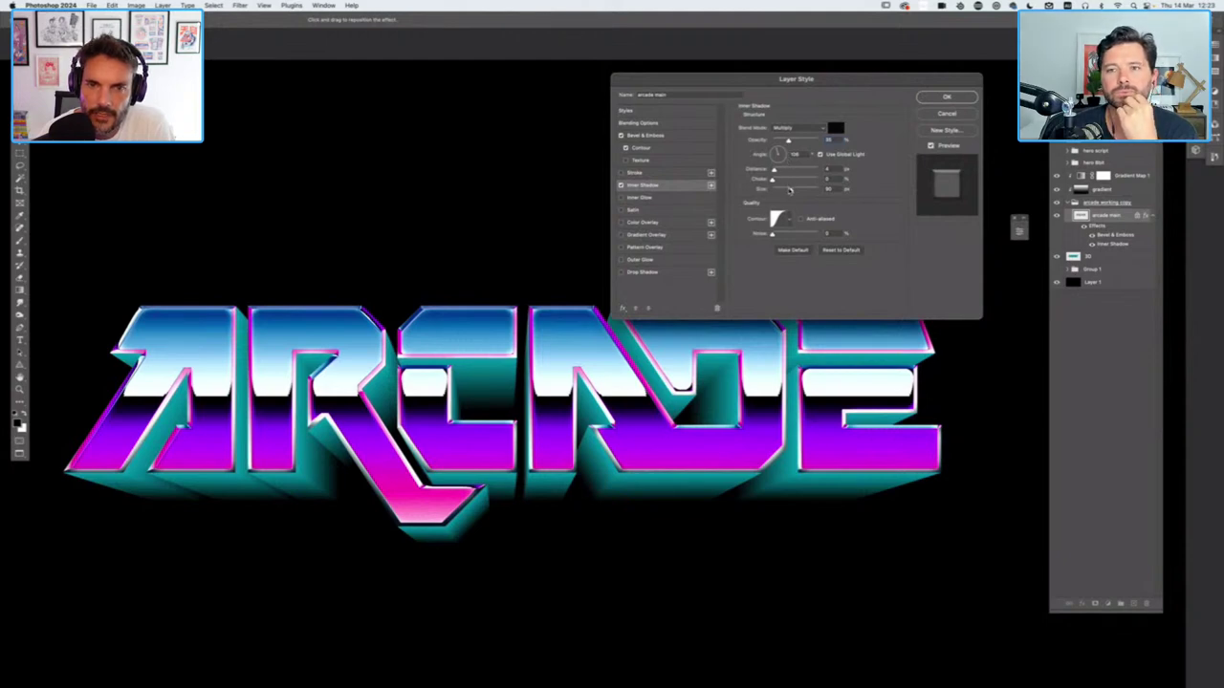
{"action": "left_click_drag", "start_coordinate": [790, 190], "coordinate": [756, 192]}
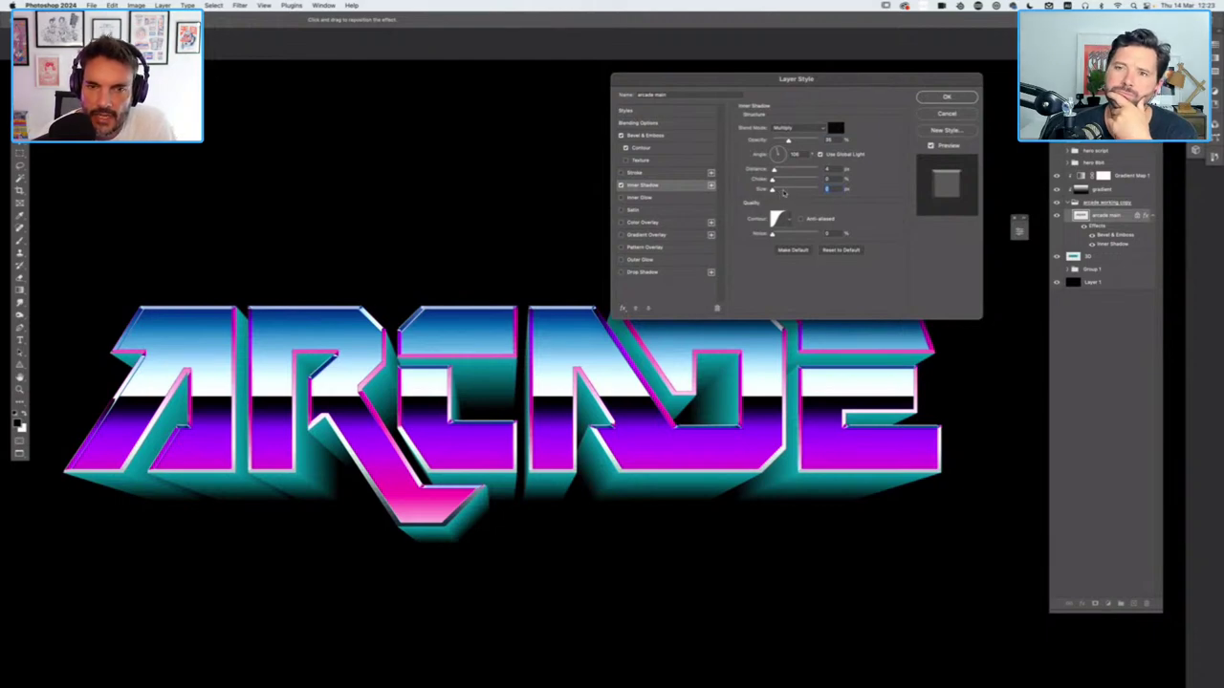
{"action": "left_click_drag", "start_coordinate": [788, 192], "coordinate": [791, 191]}
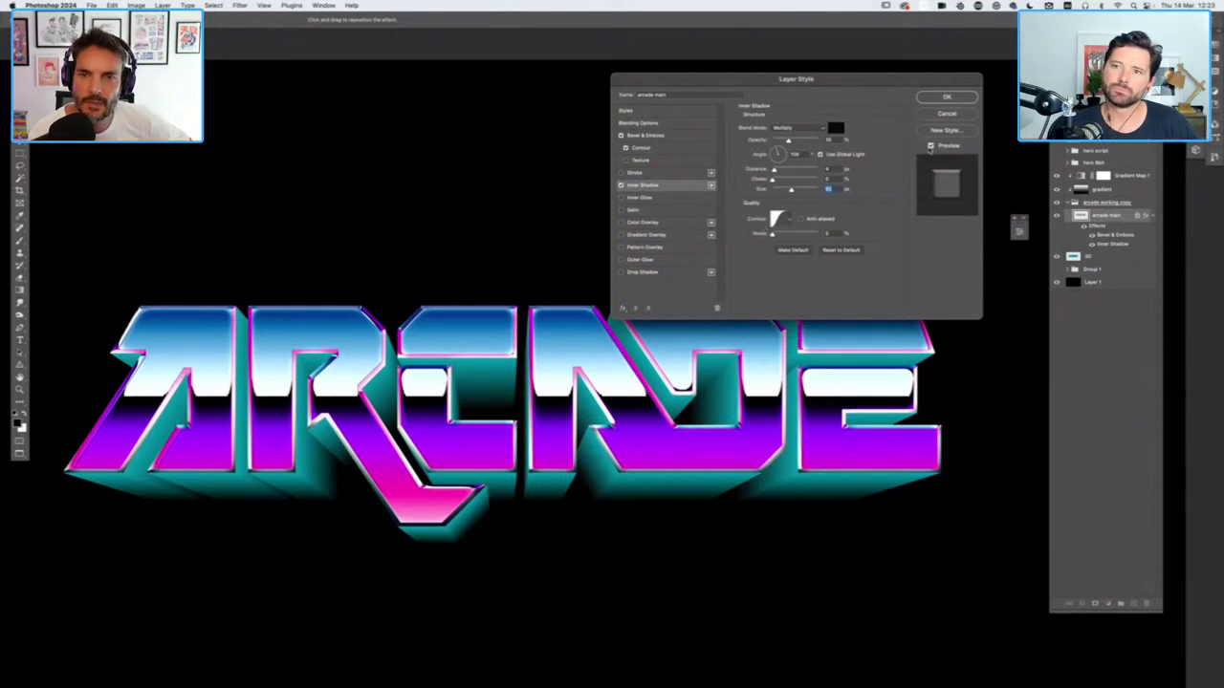
{"action": "left_click", "coordinate": [930, 147]}
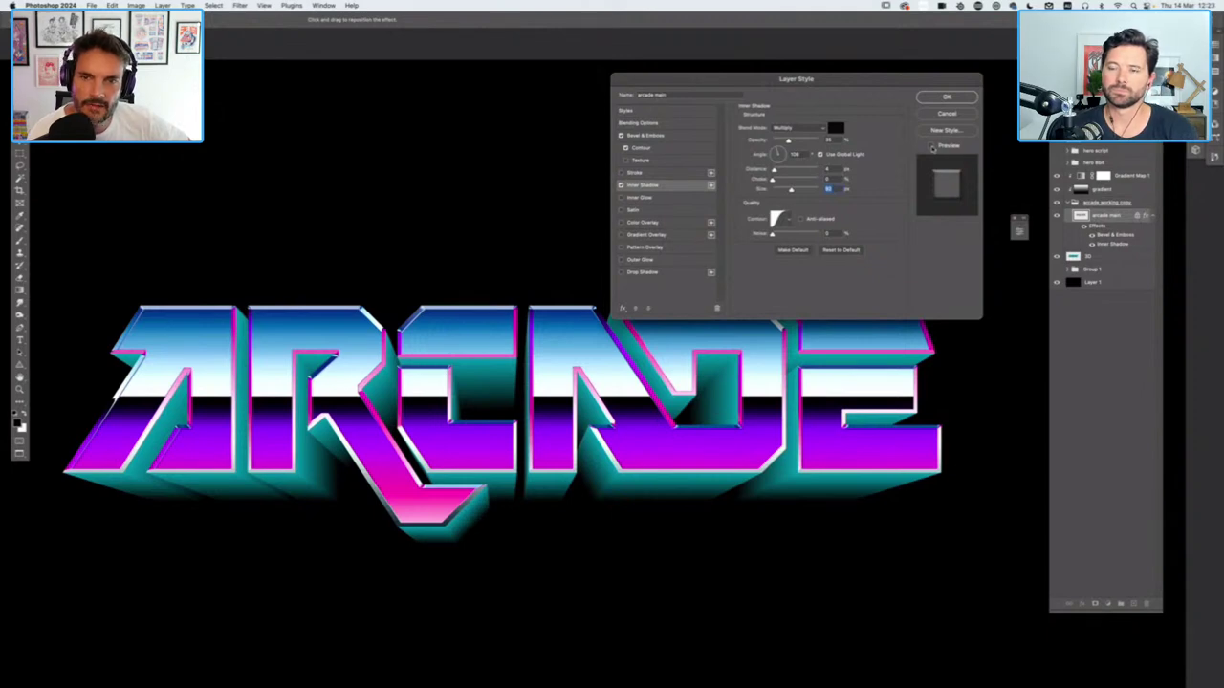
{"action": "left_click", "coordinate": [930, 146]}
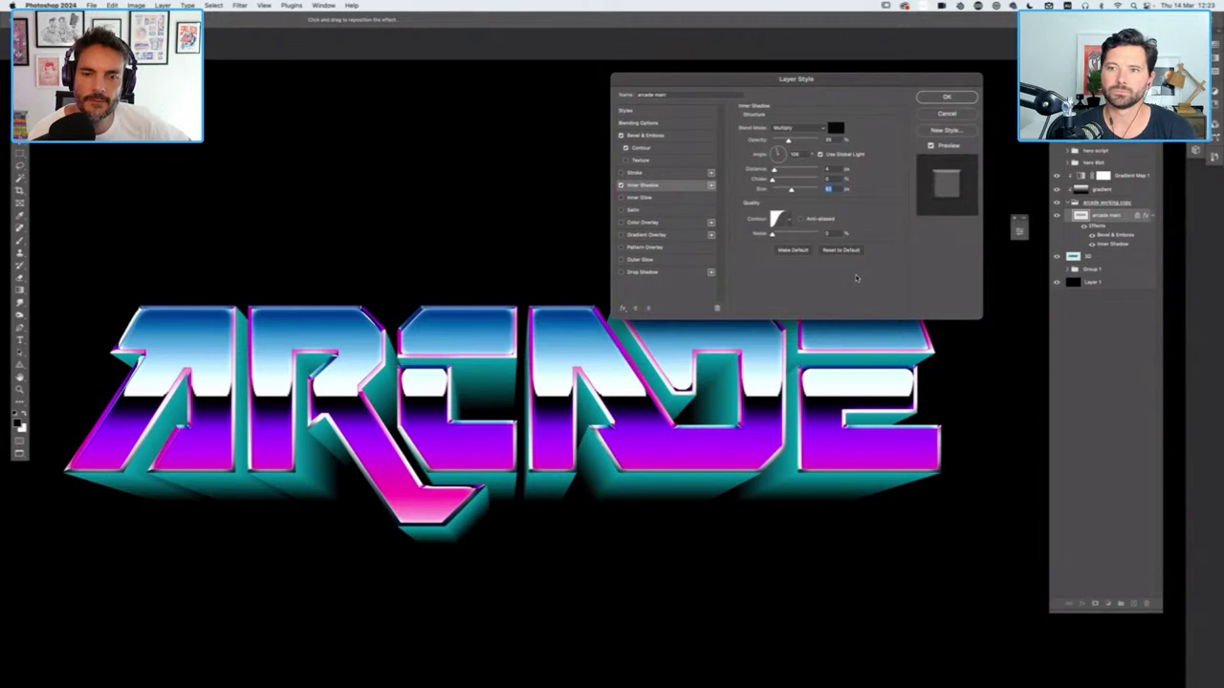
Slightly enlarge the inner shadow, compare the linear contour with the S-shaped one, keep the S-shaped contour and accept the layer style
{"action": "left_click", "coordinate": [793, 190]}
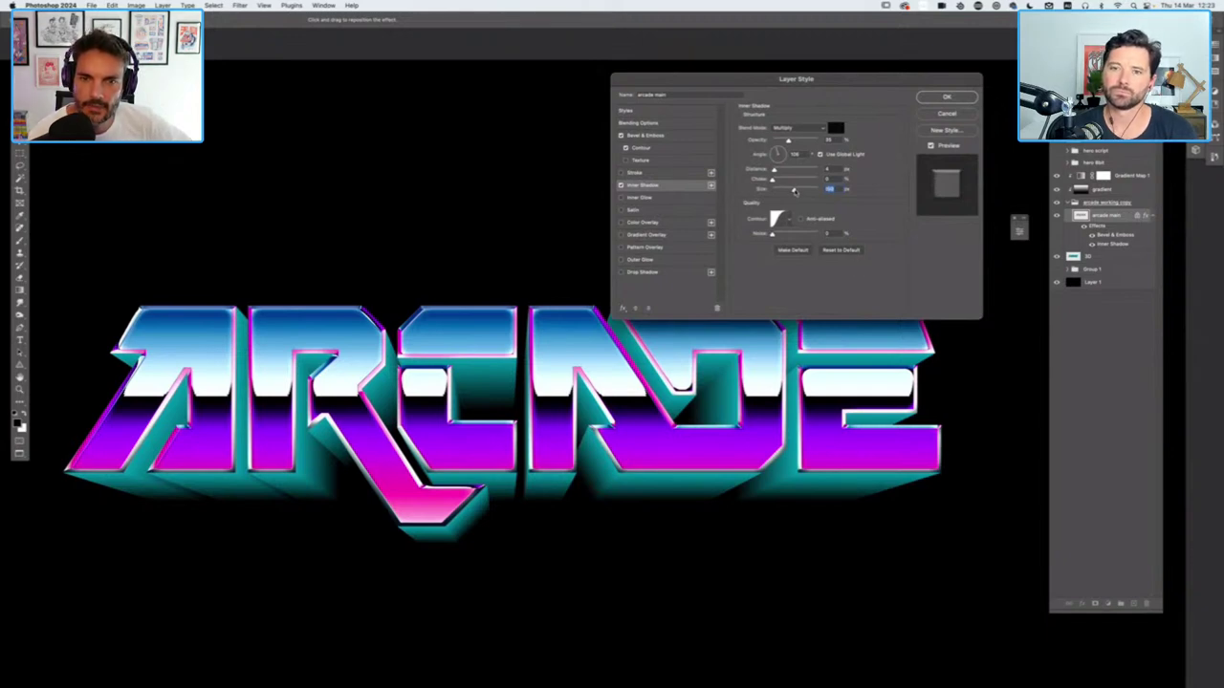
{"action": "left_click", "coordinate": [787, 220]}
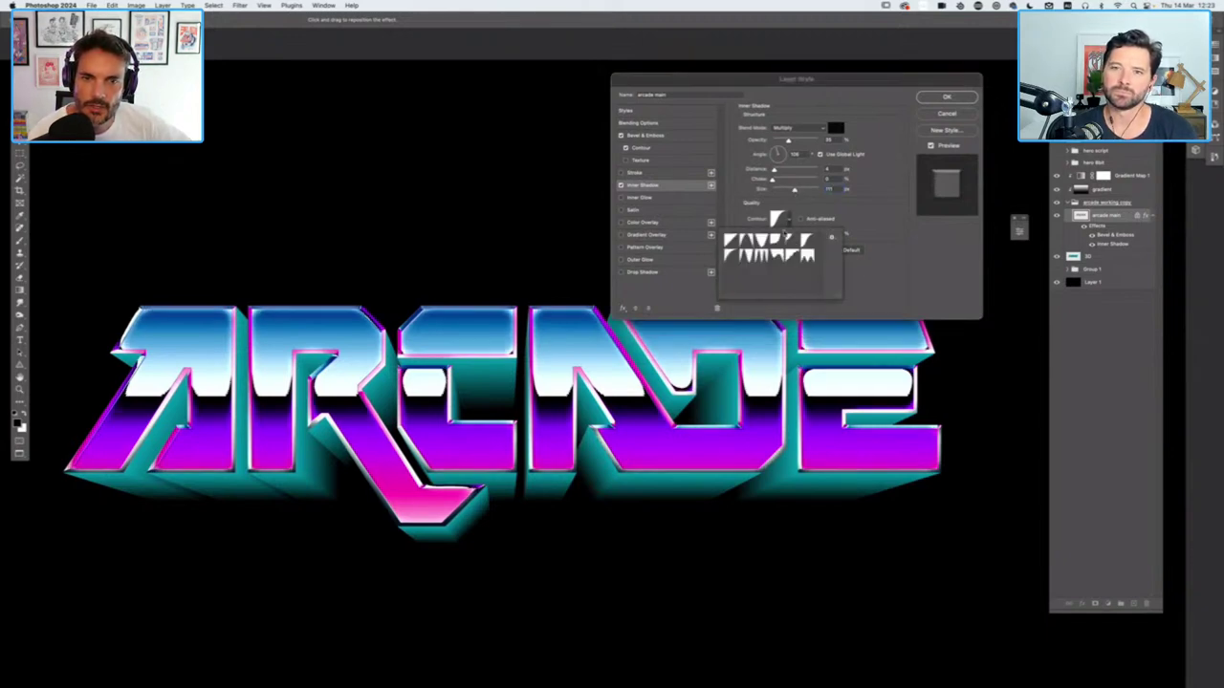
{"action": "left_click", "coordinate": [728, 243]}
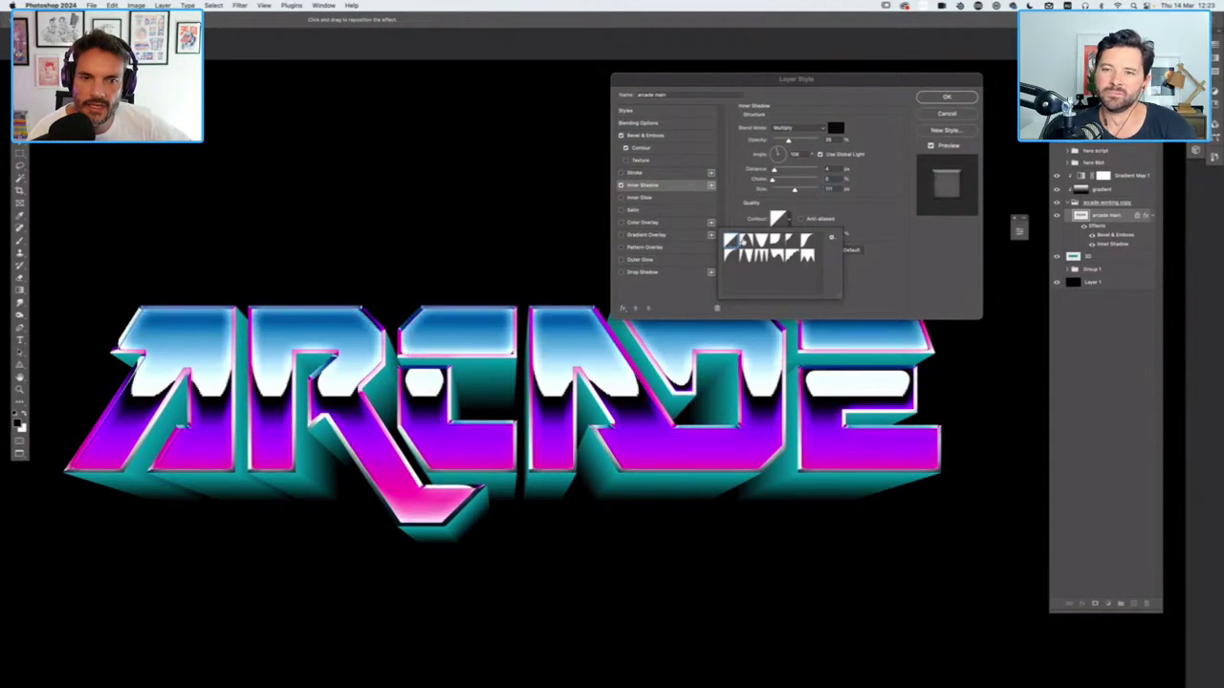
{"action": "left_click", "coordinate": [787, 219]}
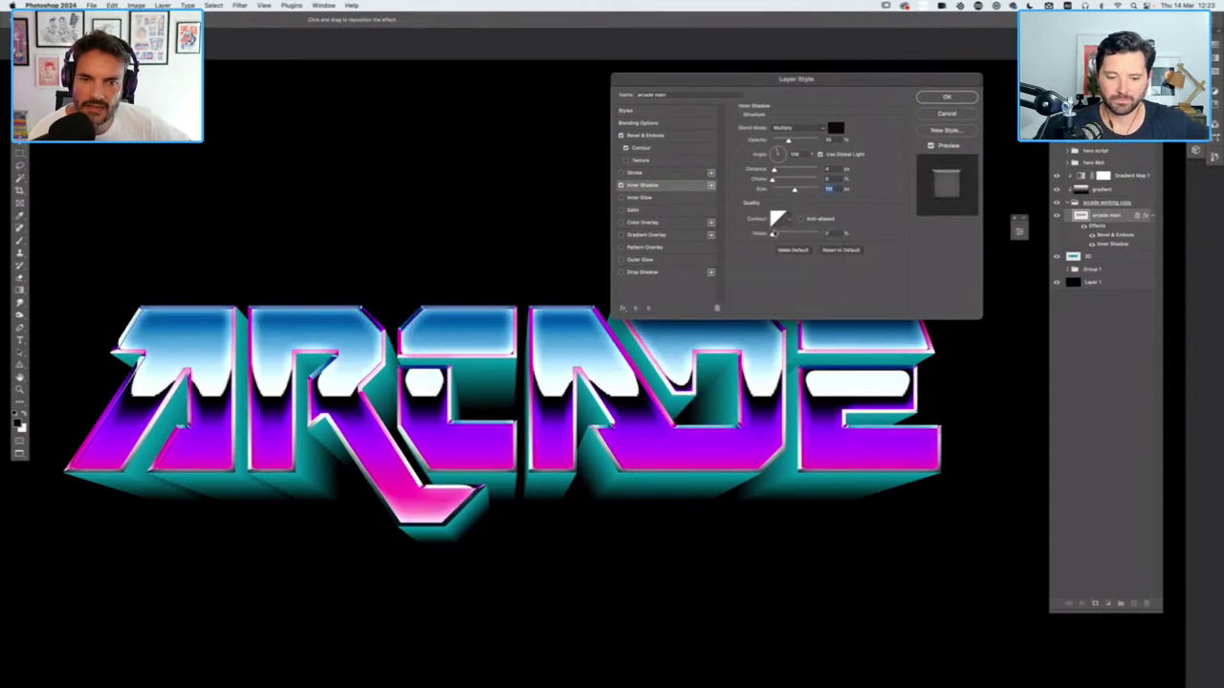
{"action": "left_click", "coordinate": [785, 219]}
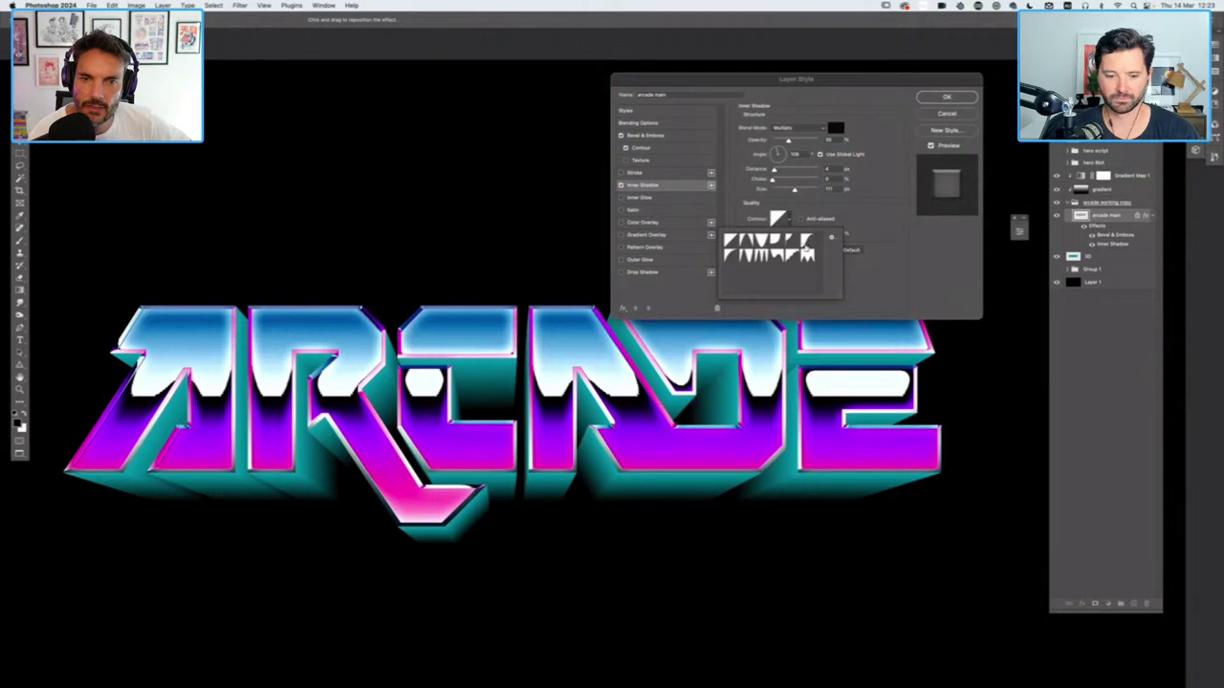
{"action": "left_click", "coordinate": [808, 244]}
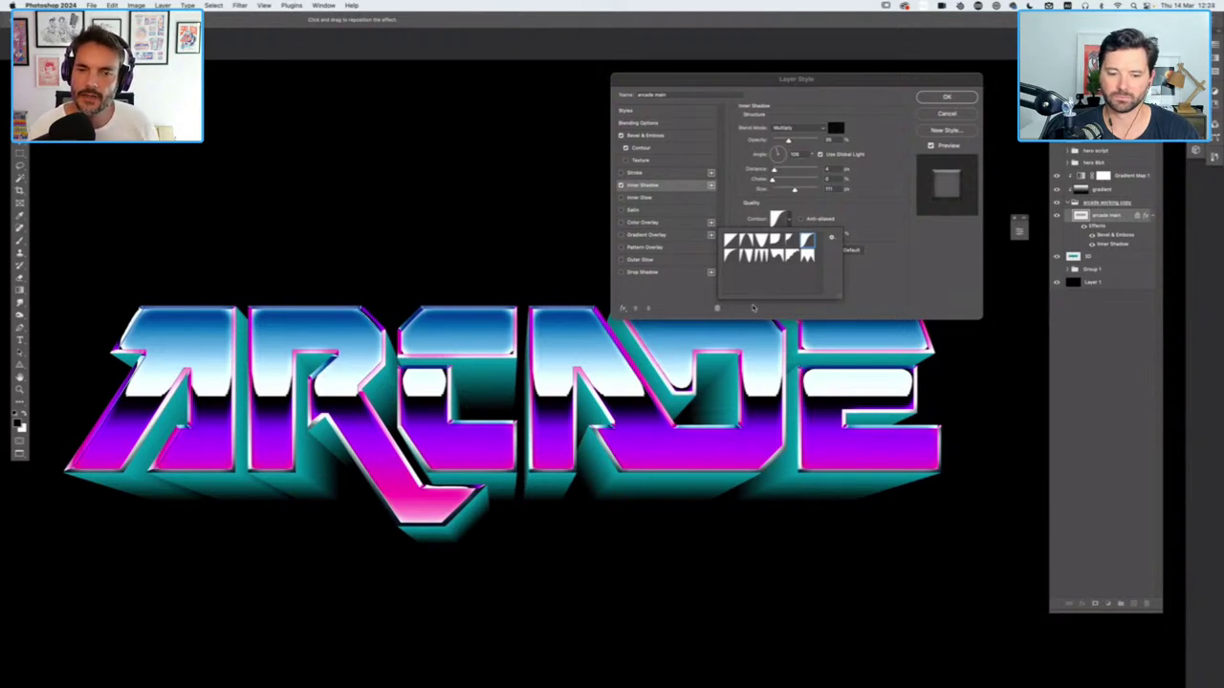
{"action": "left_click", "coordinate": [944, 99]}
{"action": "key", "text": "Return"}
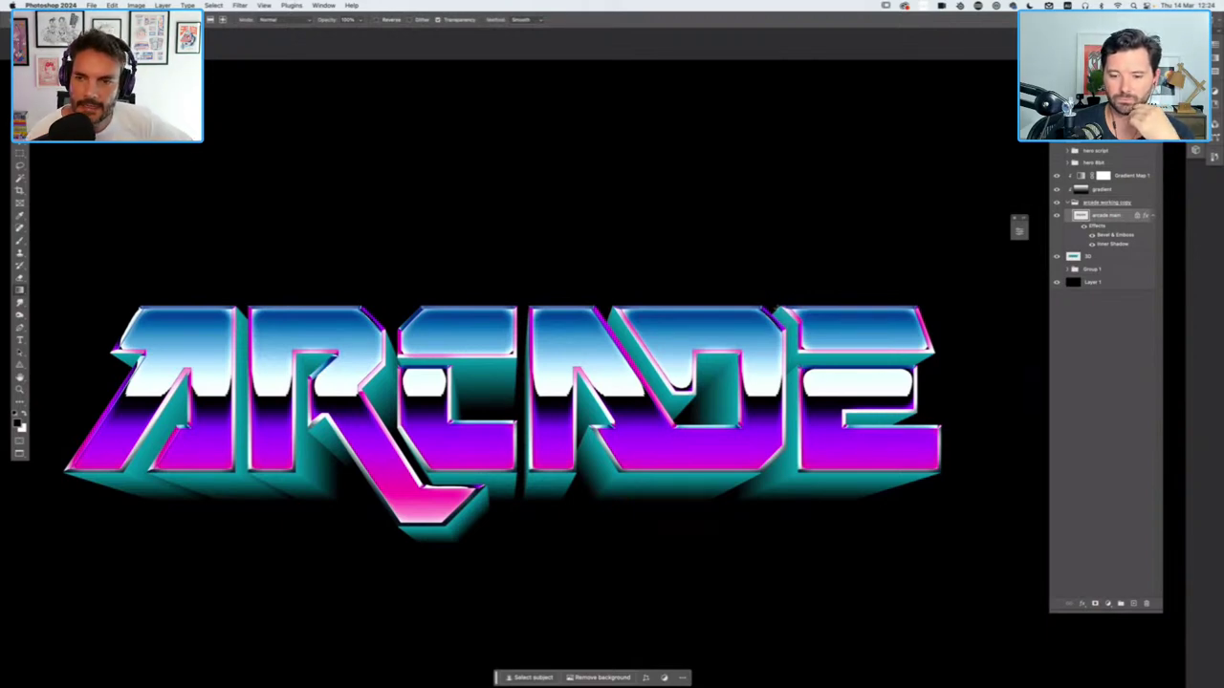
Examine the inner shadow edges at the white-to-black transition up close, and the whole ARCADE word with the interface hidden
{"action": "scroll", "coordinate": [660, 445], "scroll_direction": "up", "scroll_amount": 10}
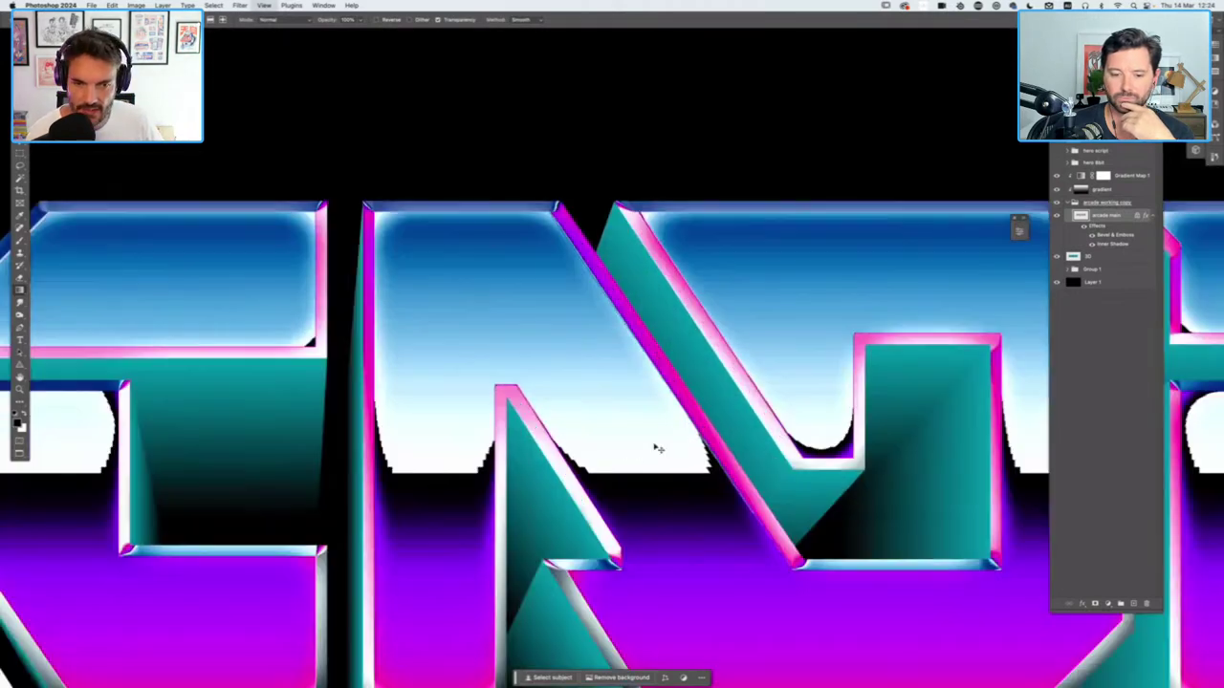
{"action": "scroll", "coordinate": [674, 444], "scroll_direction": "up", "scroll_amount": 5}
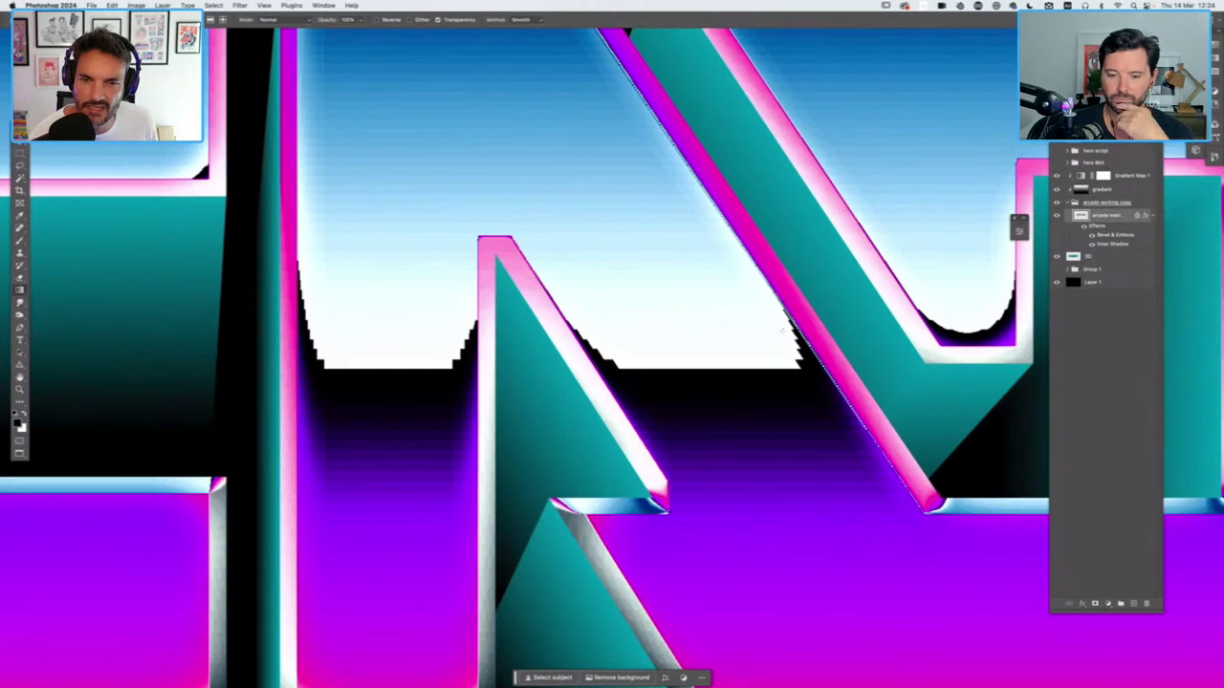
{"action": "key", "text": "super+0"}
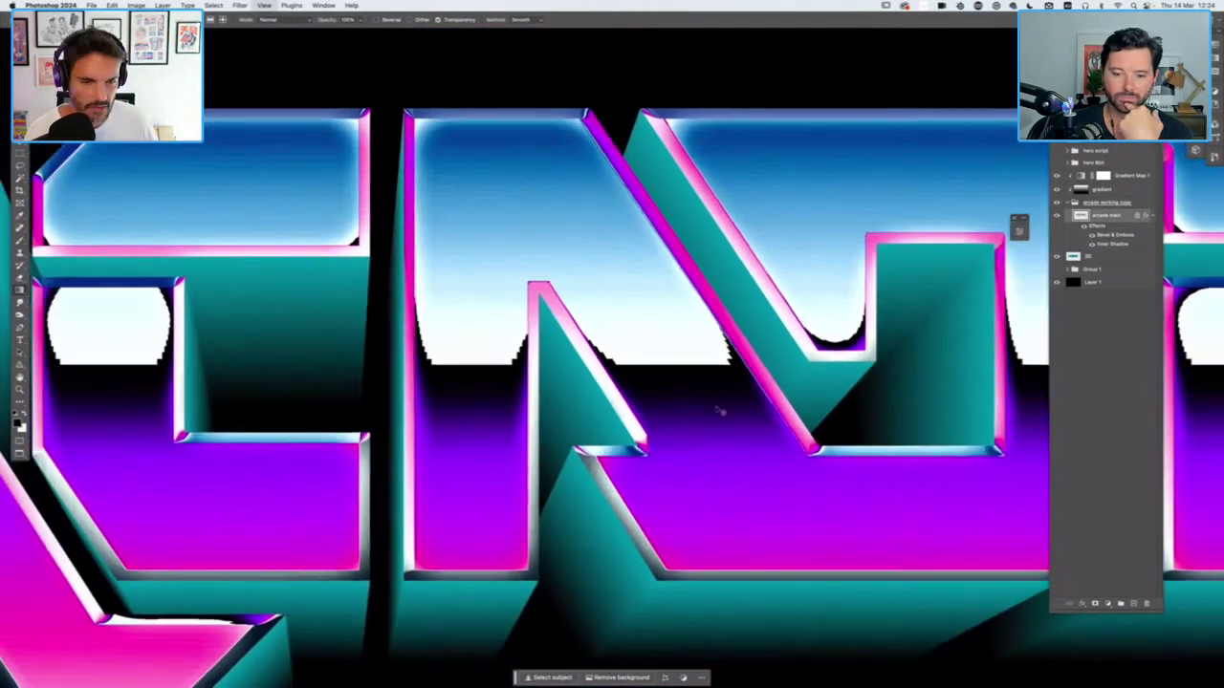
{"action": "scroll", "coordinate": [722, 409], "scroll_direction": "down", "scroll_amount": 3}
{"action": "scroll", "coordinate": [669, 373], "scroll_direction": "up", "scroll_amount": 3}
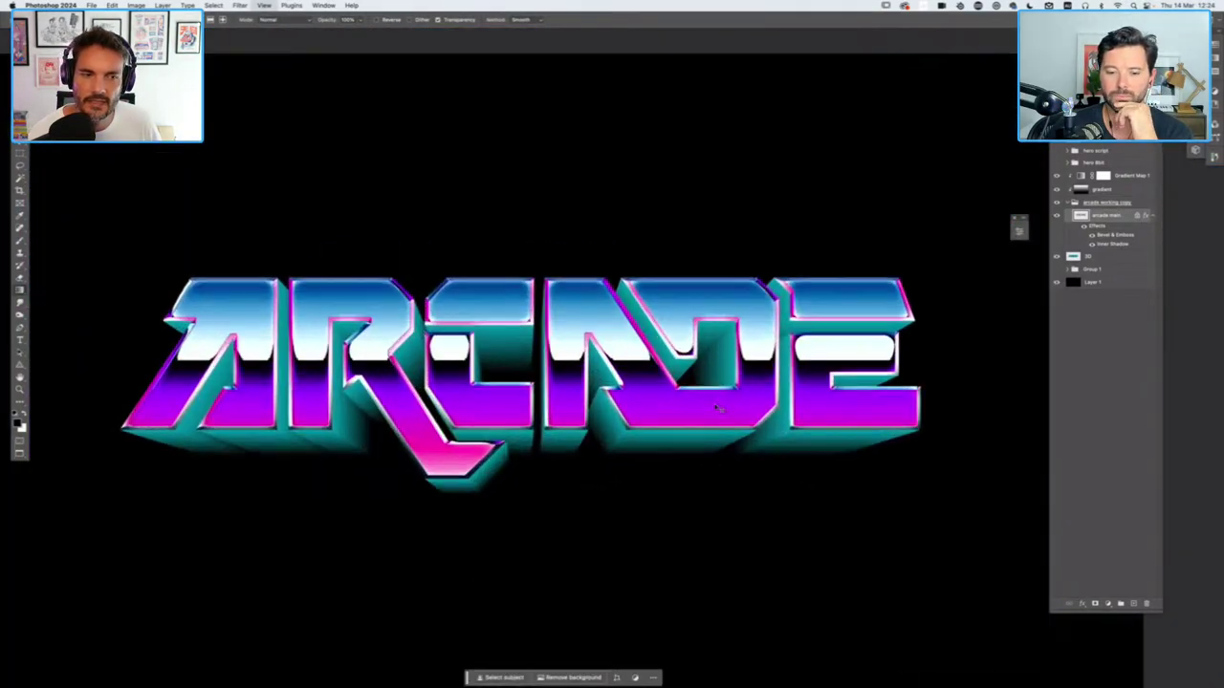
{"action": "scroll", "coordinate": [655, 355], "scroll_direction": "down", "scroll_amount": 2}
{"action": "scroll", "coordinate": [655, 356], "scroll_direction": "left", "scroll_amount": 4}
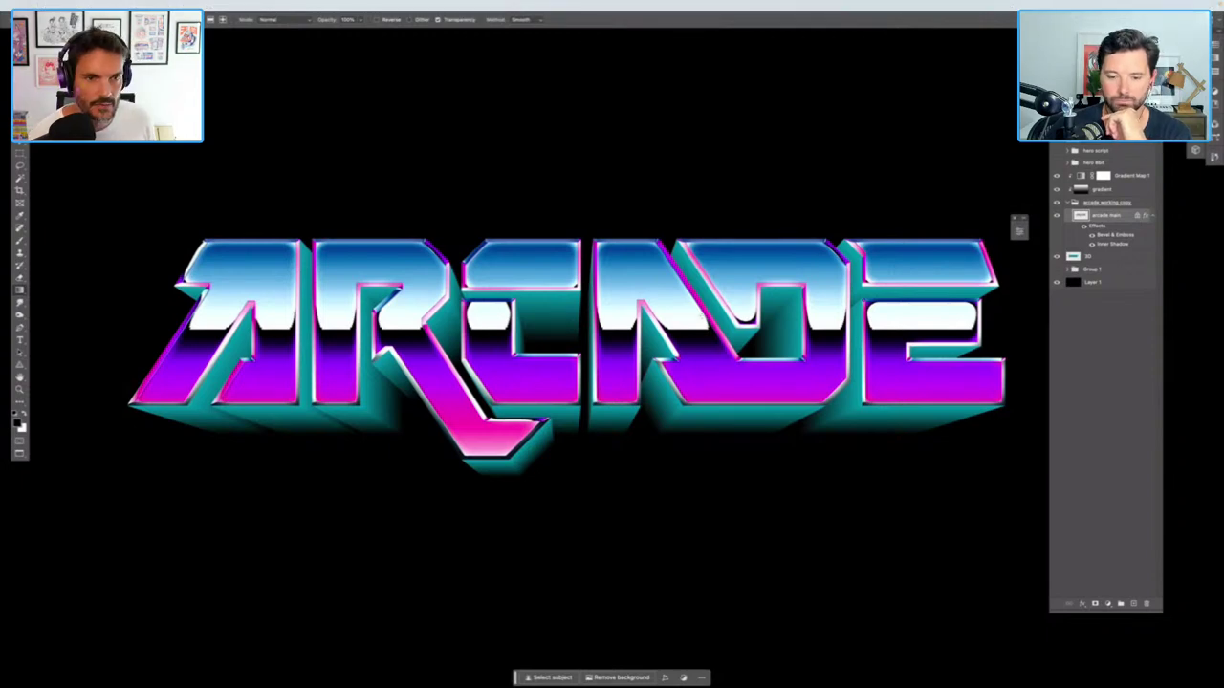
{"action": "key", "text": "Tab"}
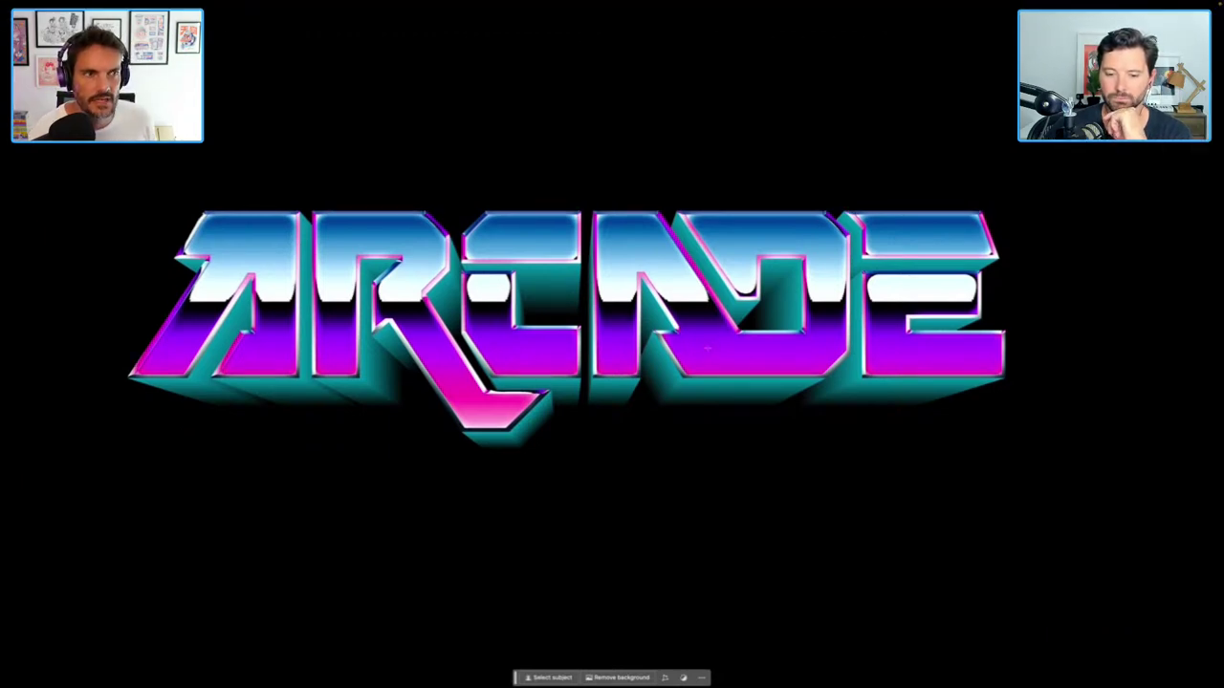
{"action": "key", "text": "Tab"}
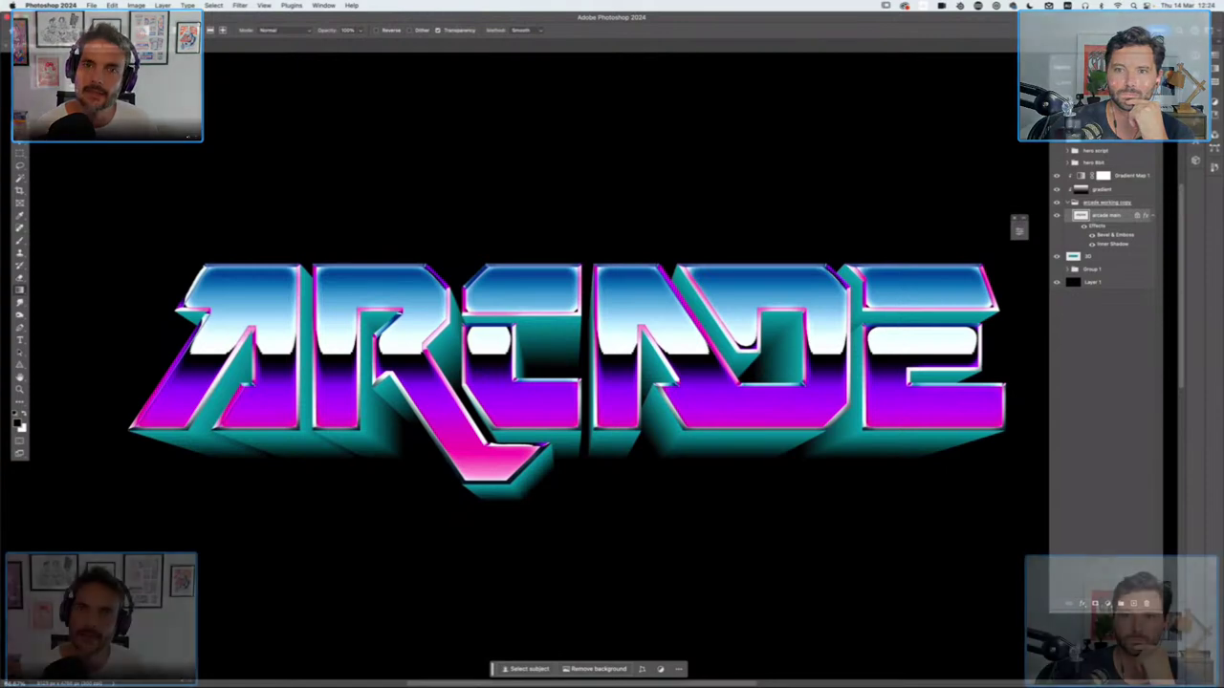
Convert the document to 16 Bits/Channel
{"action": "left_click", "coordinate": [139, 6]}
{"action": "mouse_move", "coordinate": [141, 20]}
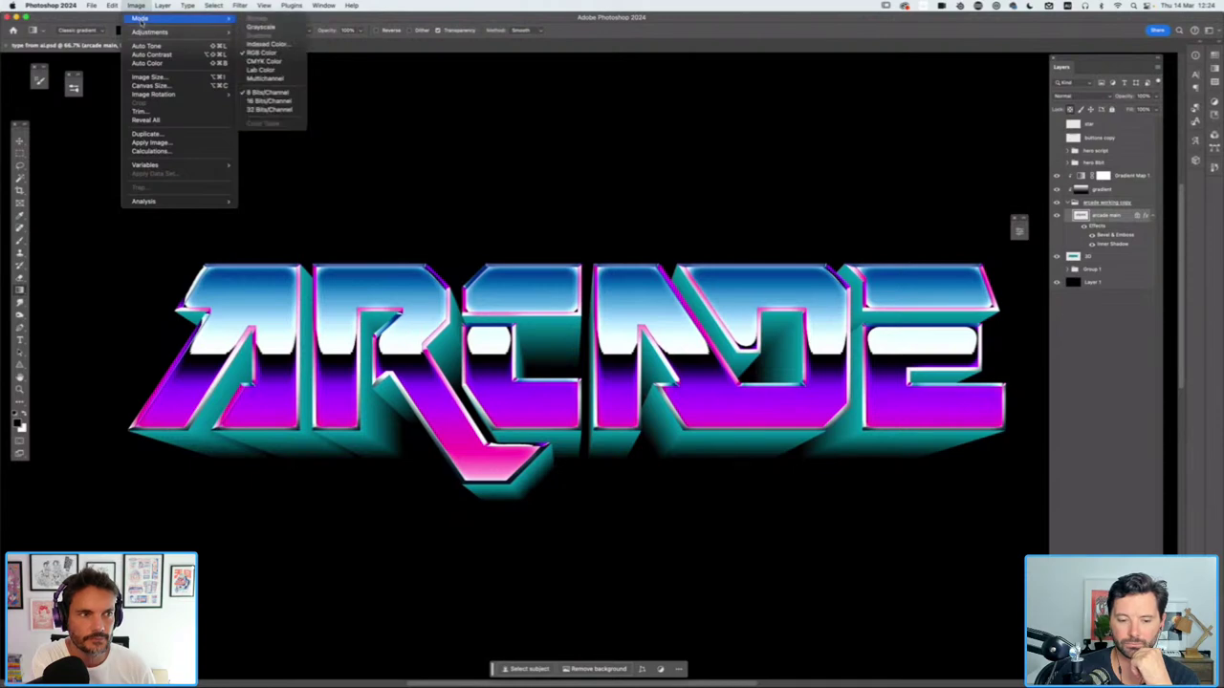
{"action": "left_click", "coordinate": [285, 101]}
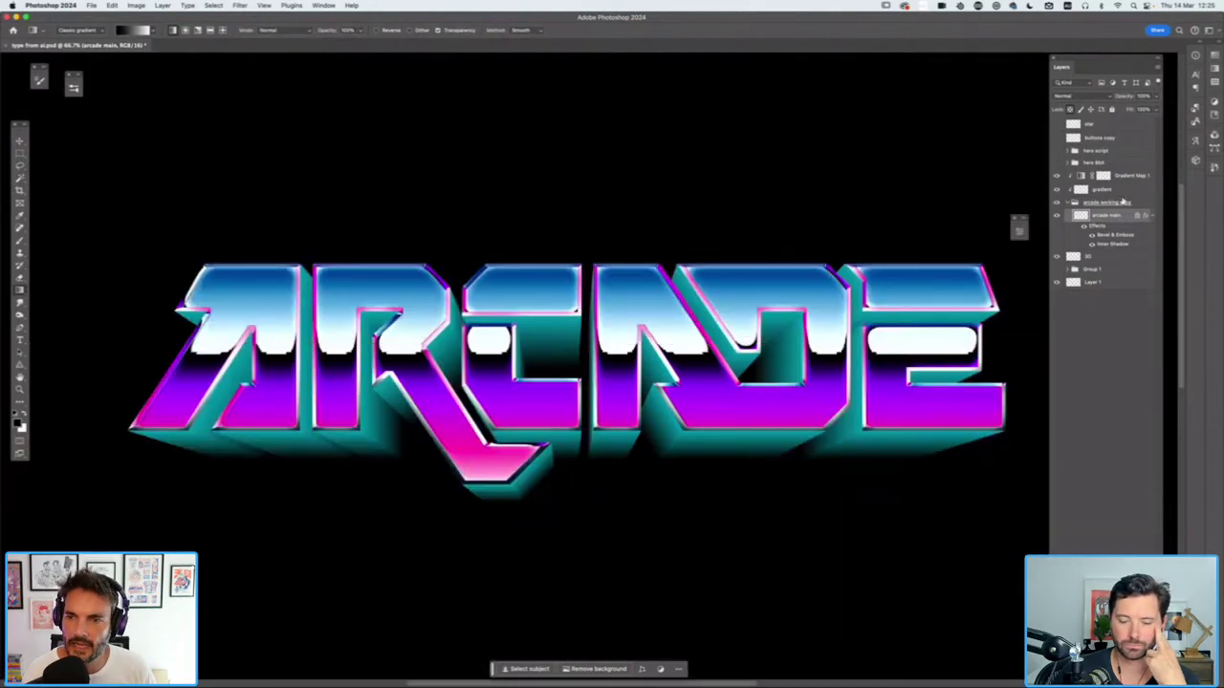
Clear the gradient layer and redraw its black-to-white linear gradient upward from below the ARCADE lettering to near the canvas's upper edge
{"action": "left_click", "coordinate": [1113, 192]}
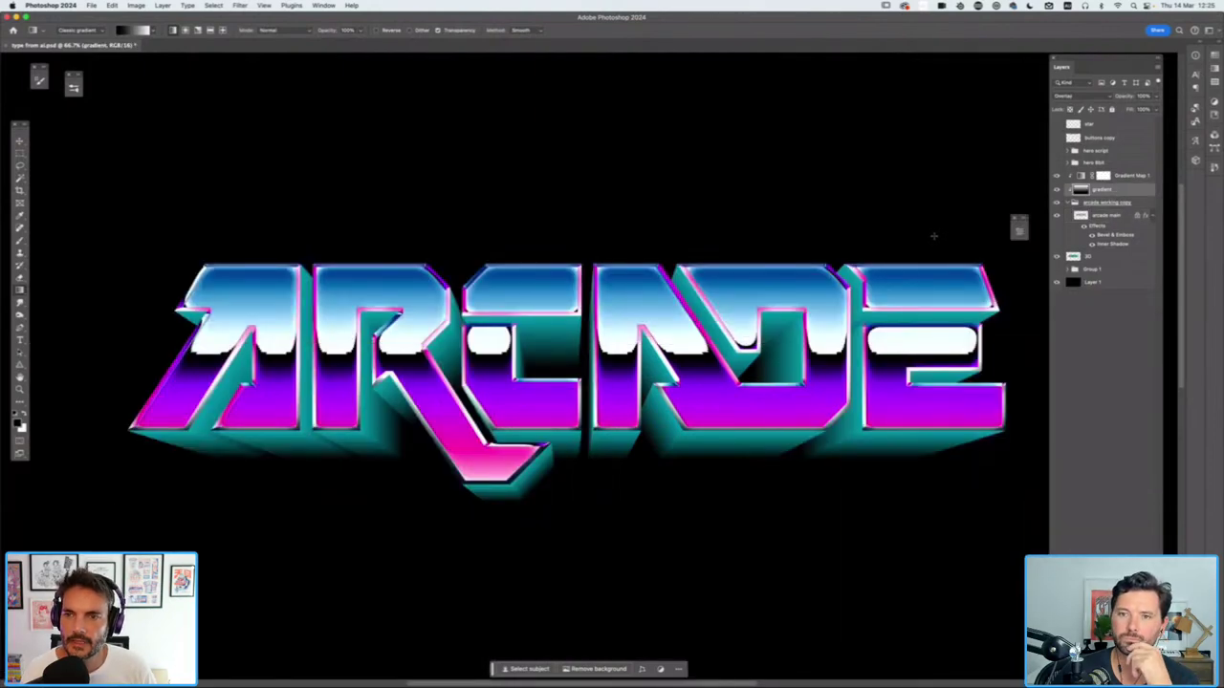
{"action": "key", "text": "super+a"}
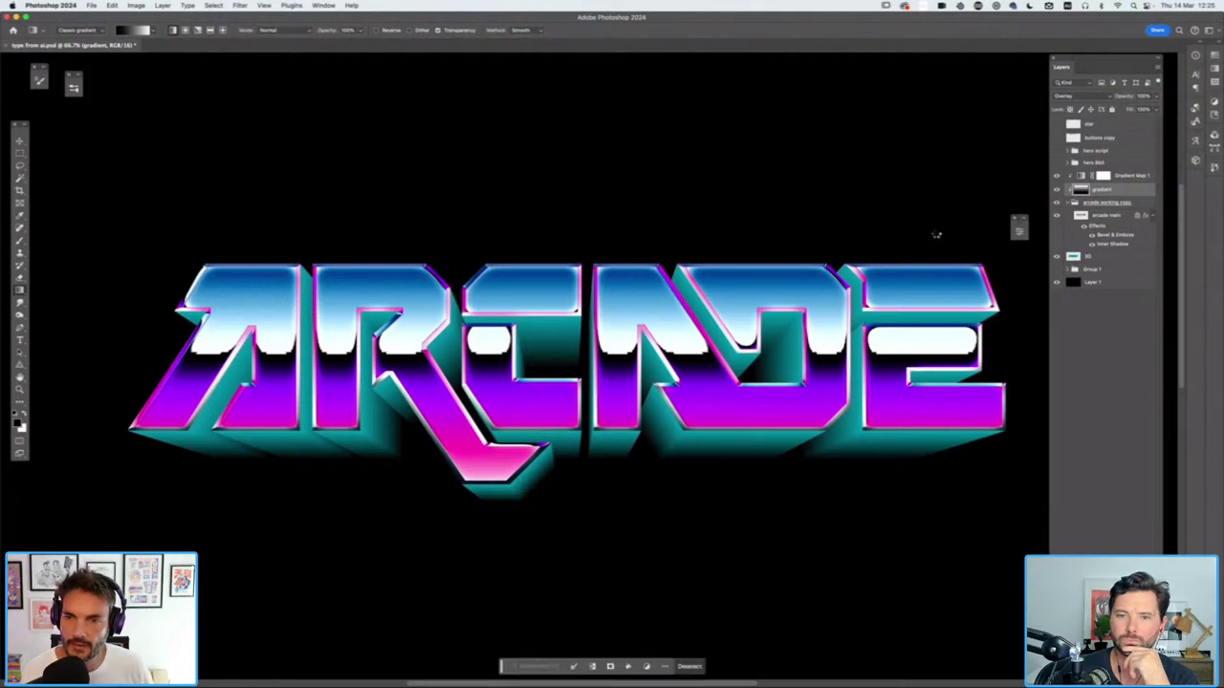
{"action": "key", "text": "BackSpace"}
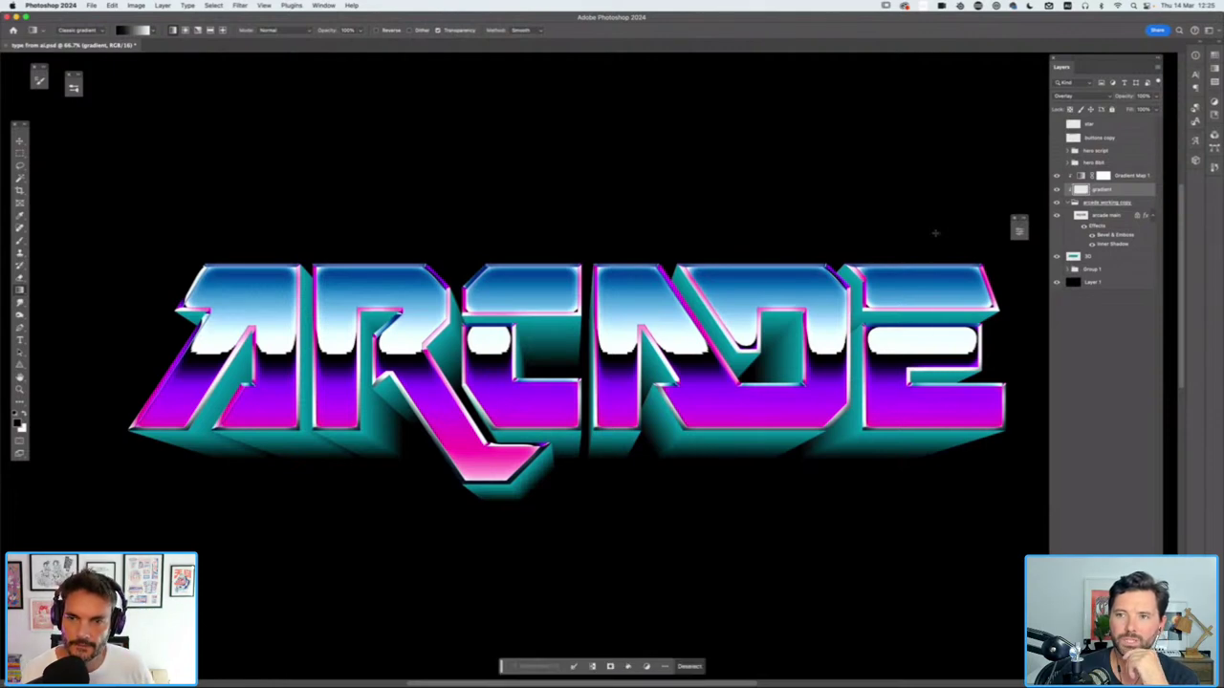
{"action": "key", "text": "super+d"}
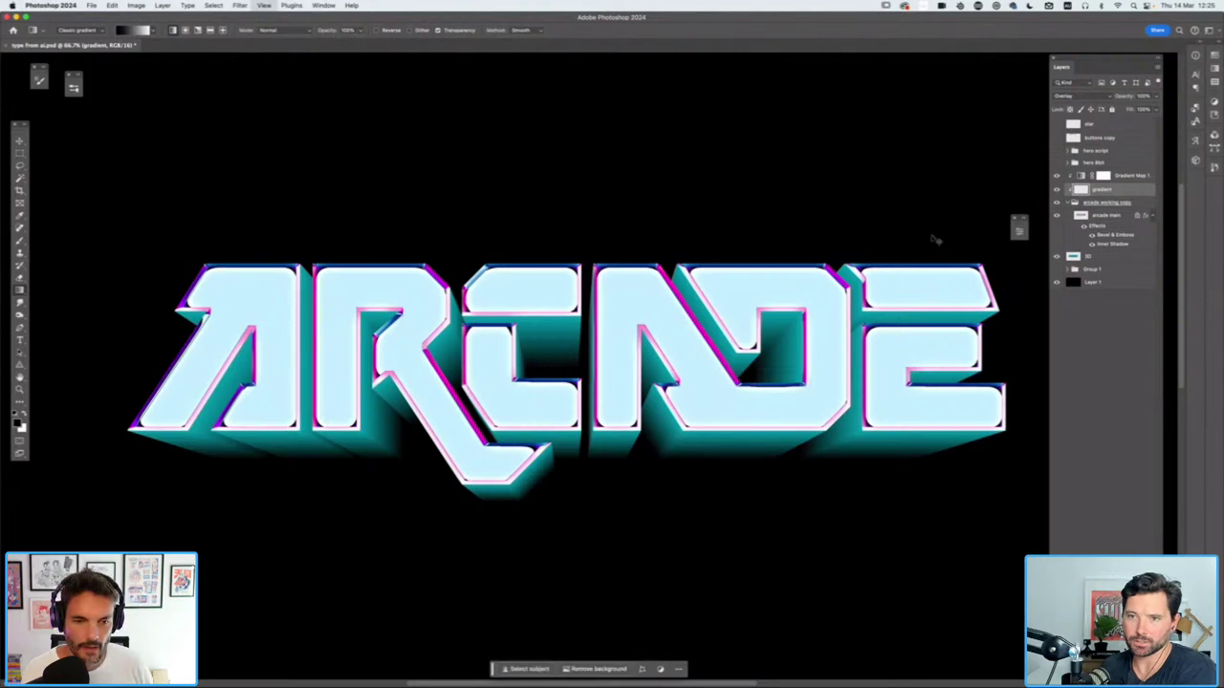
{"action": "key", "text": "super+minus"}
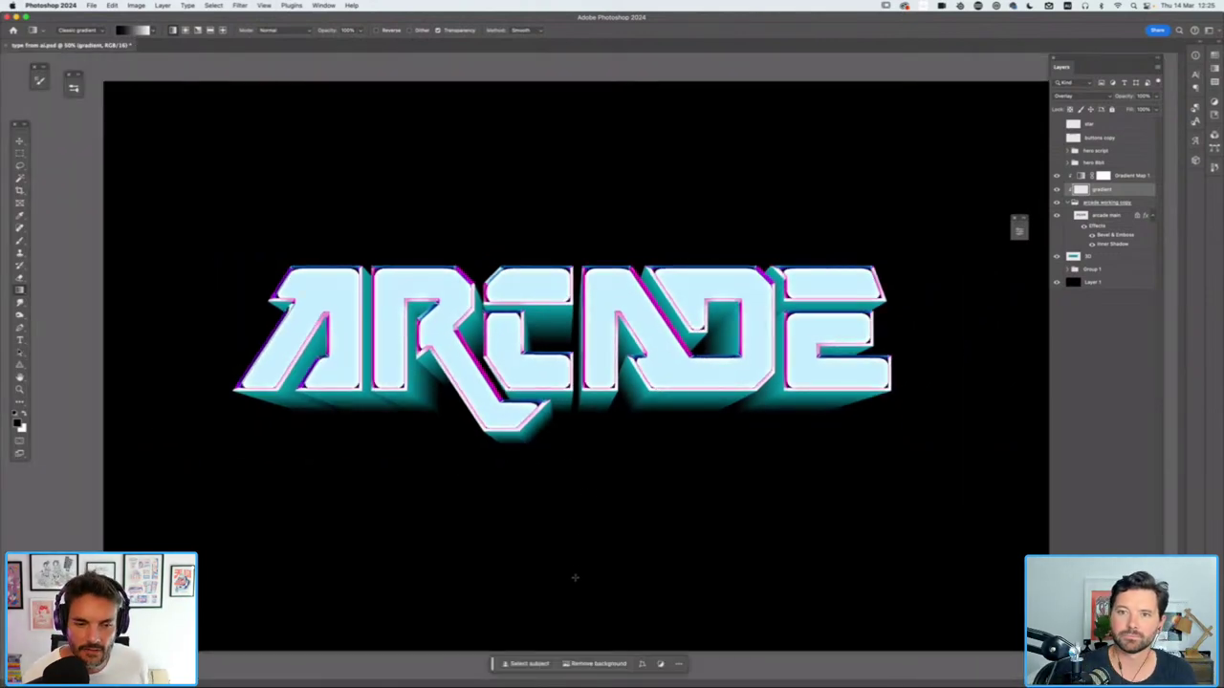
{"action": "left_click_drag", "start_coordinate": [577, 578], "coordinate": [622, 107]}
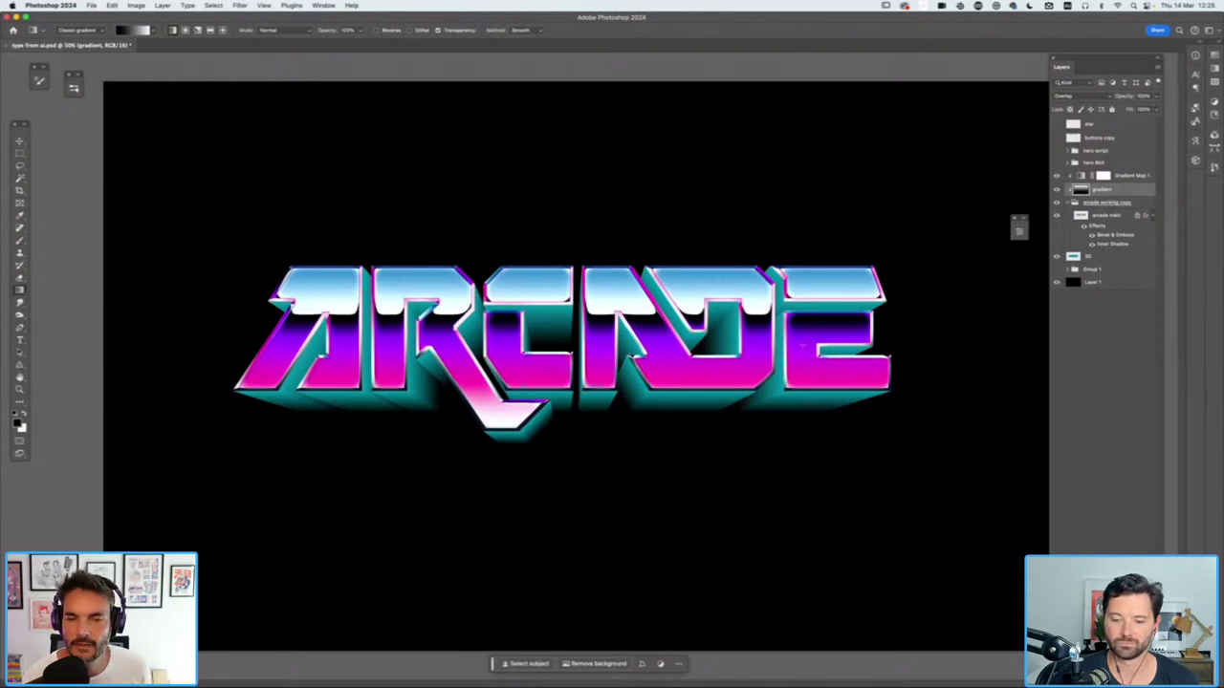
Try to squash the gradient layer vertically around the ARCADE lettering with Free Transform
{"action": "key", "text": "ctrl+t"}
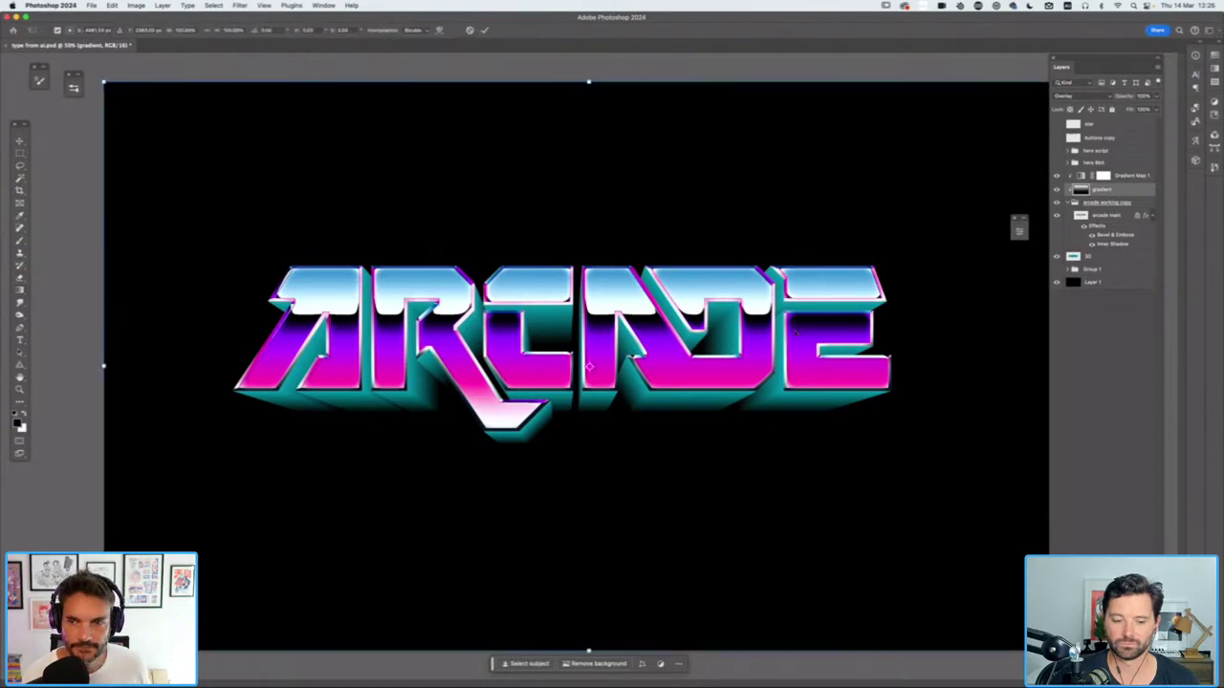
{"action": "left_click_drag", "start_coordinate": [589, 82], "coordinate": [578, 115]}
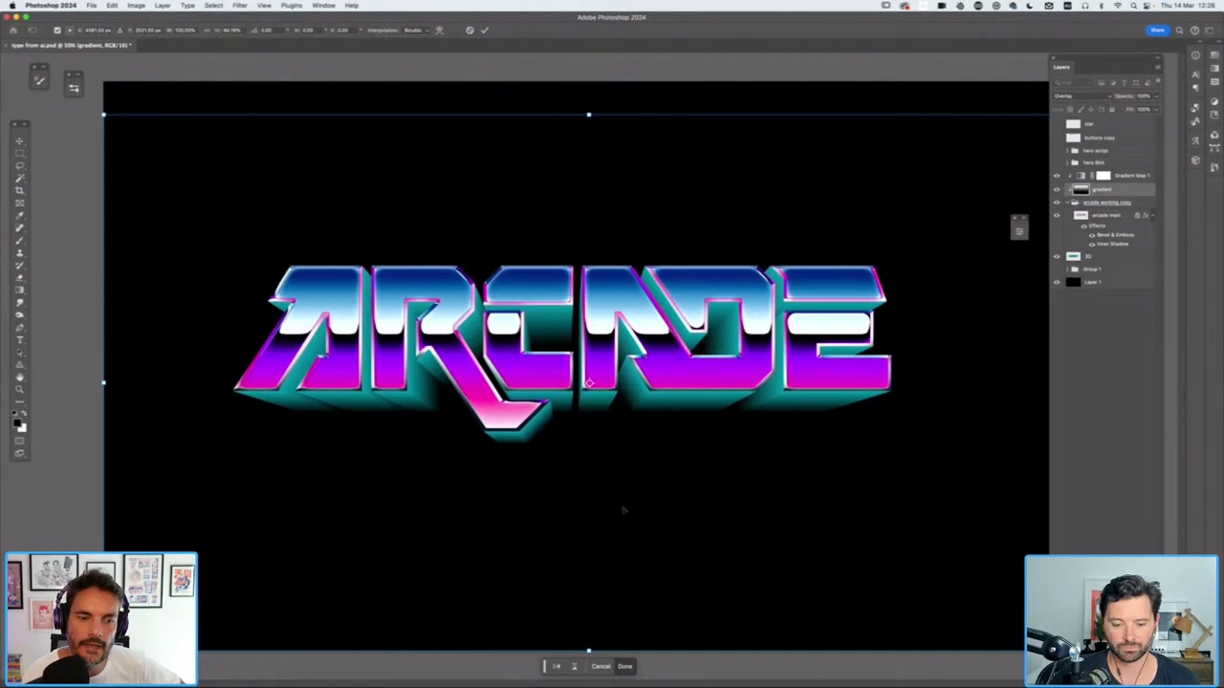
{"action": "left_click_drag", "start_coordinate": [588, 650], "coordinate": [589, 469]}
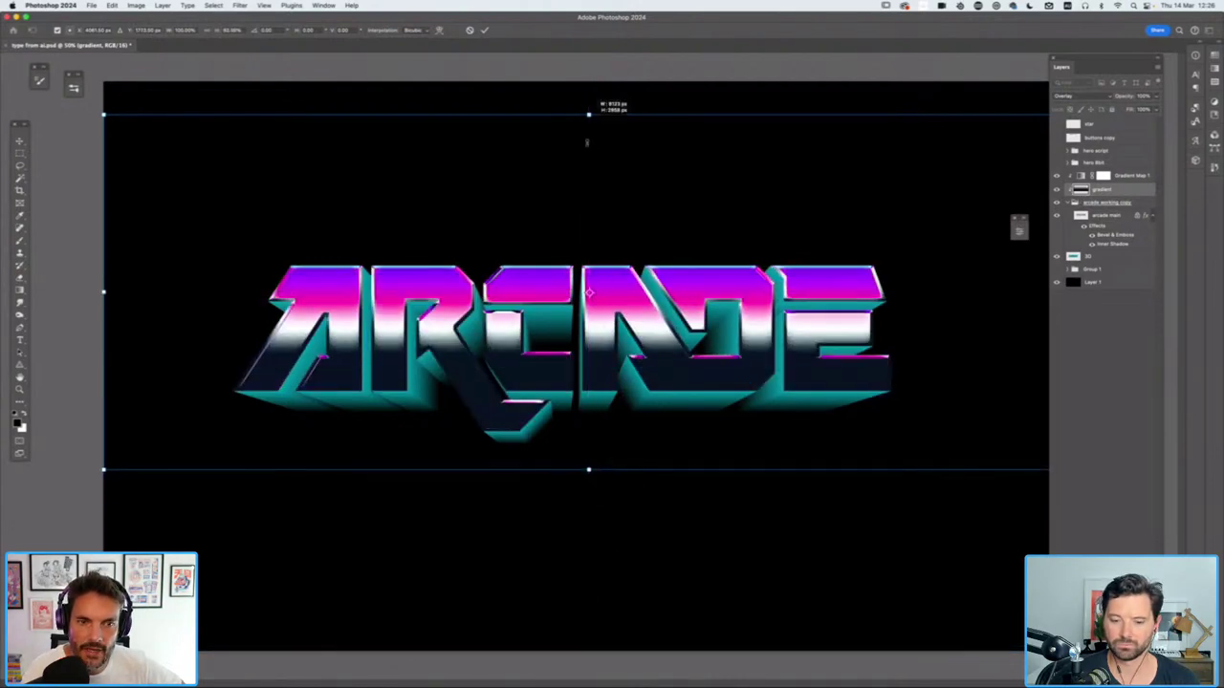
{"action": "left_click_drag", "start_coordinate": [588, 115], "coordinate": [577, 221]}
{"action": "key", "text": "Return"}
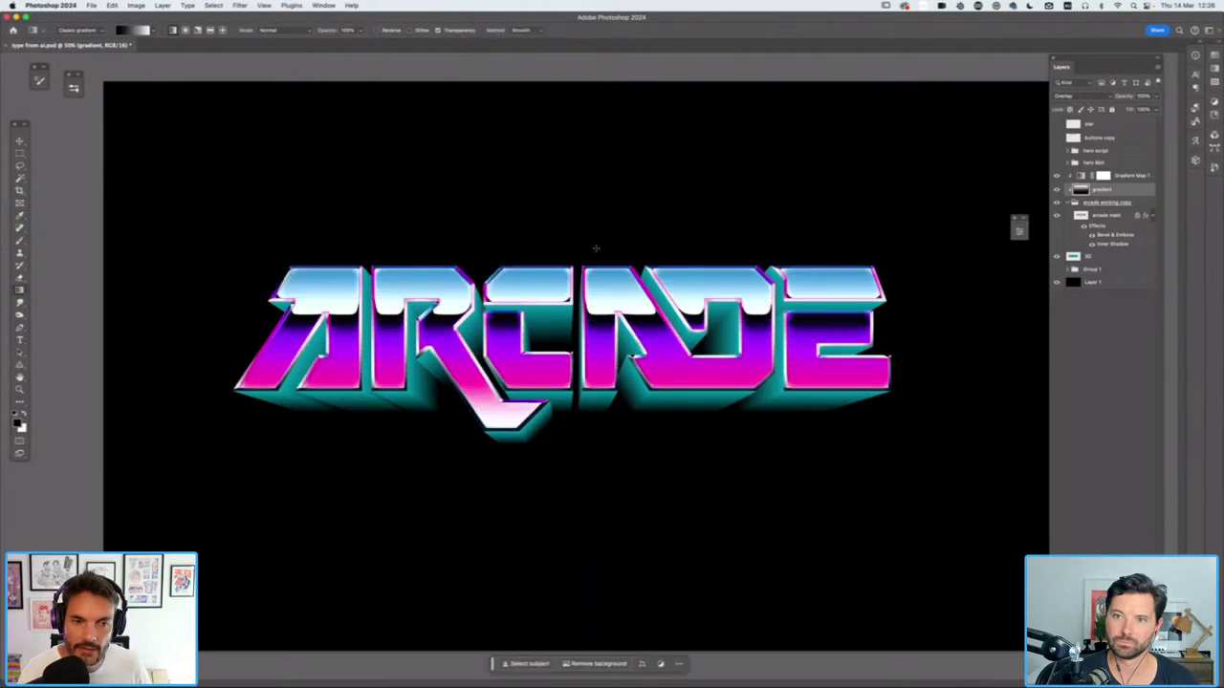
Squash the gradient layer to about 94% height by lowering its upper edge, putting the white-to-black transition lower across the ARCADE letters
{"action": "key", "text": "ctrl+t"}
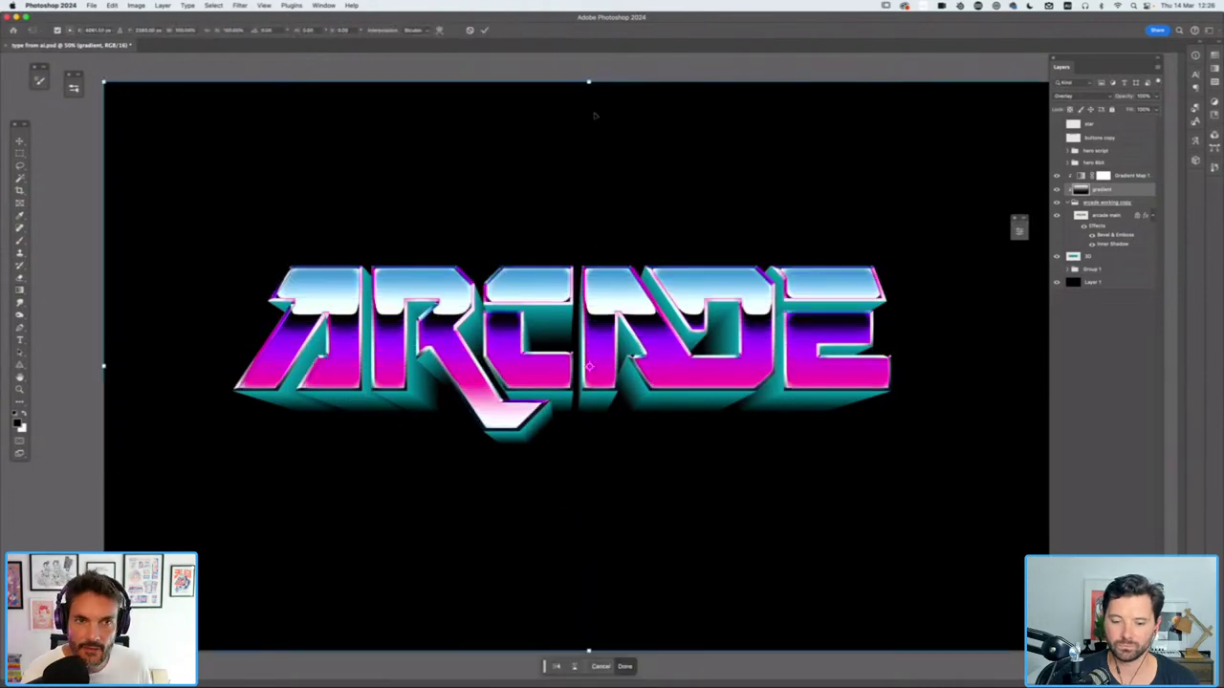
{"action": "left_click_drag", "start_coordinate": [590, 84], "coordinate": [581, 116]}
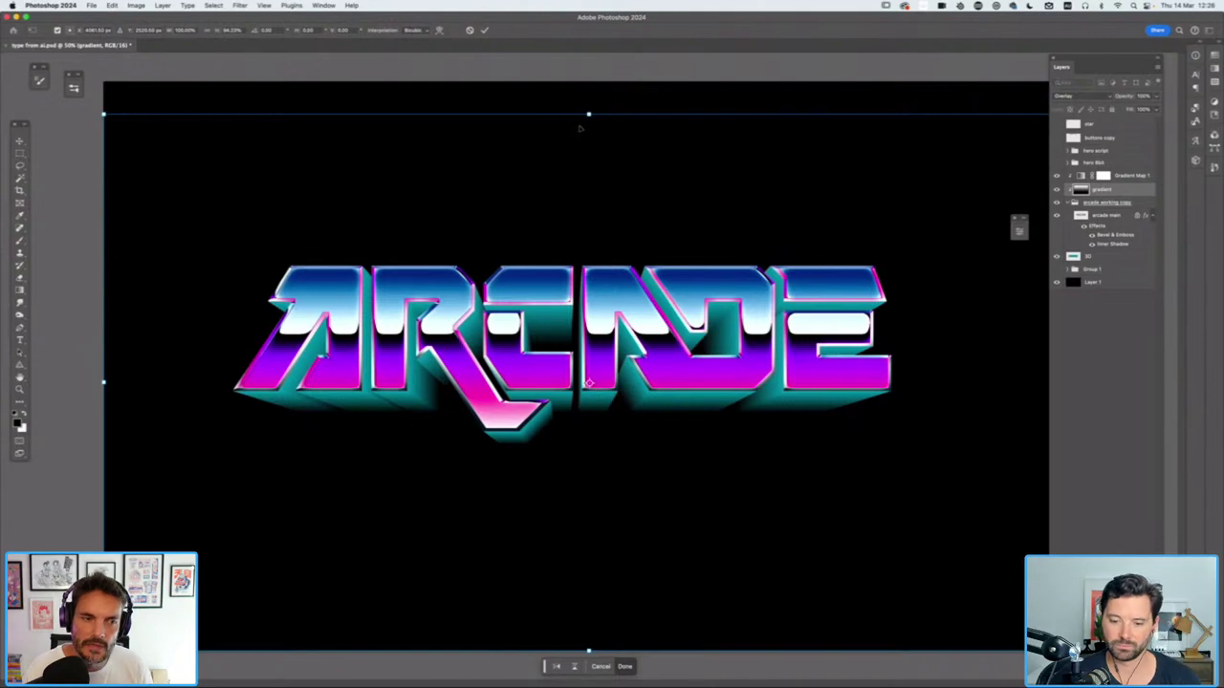
{"action": "key", "text": "super+h"}
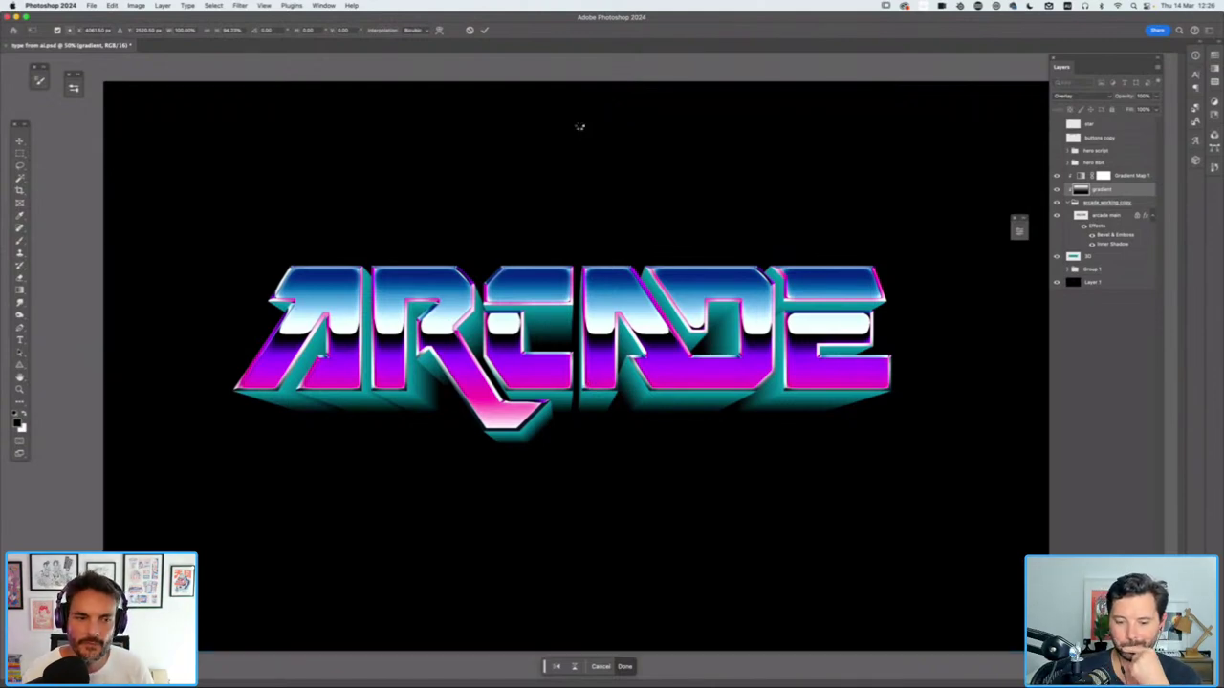
{"action": "key", "text": "Return"}
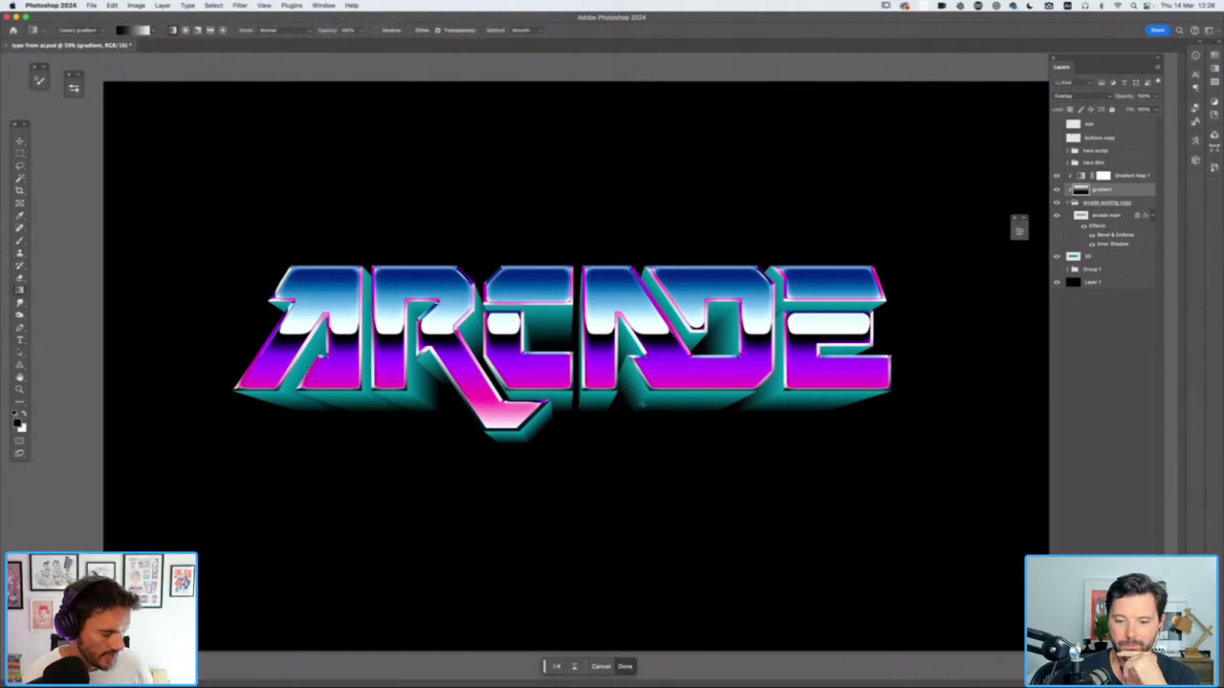
{"action": "key", "text": "super+equal"}
{"action": "key", "text": "super+equal"}
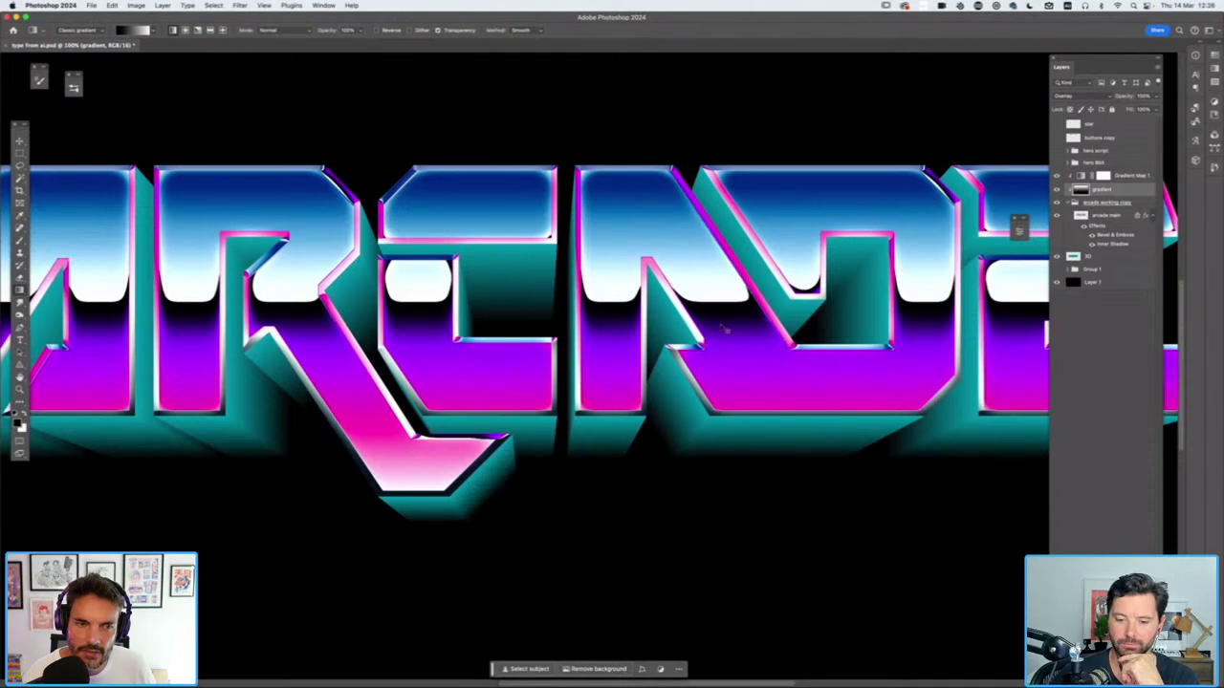
{"action": "key", "text": "super+minus"}
{"action": "key", "text": "super+minus"}
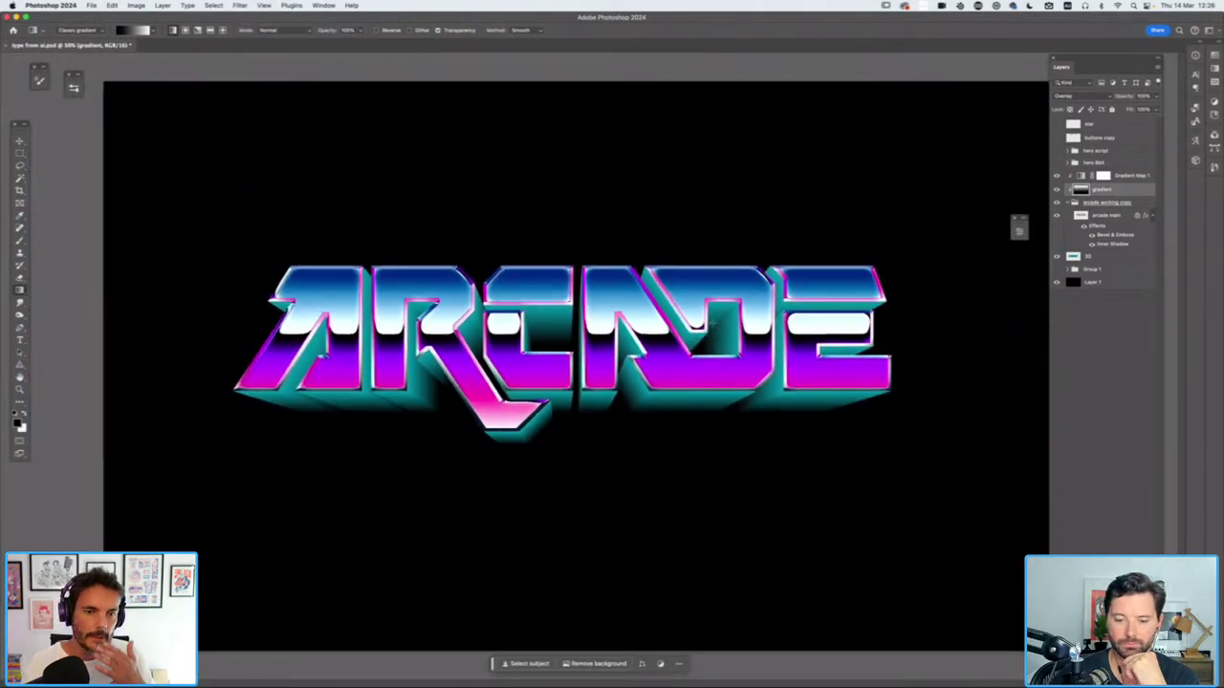
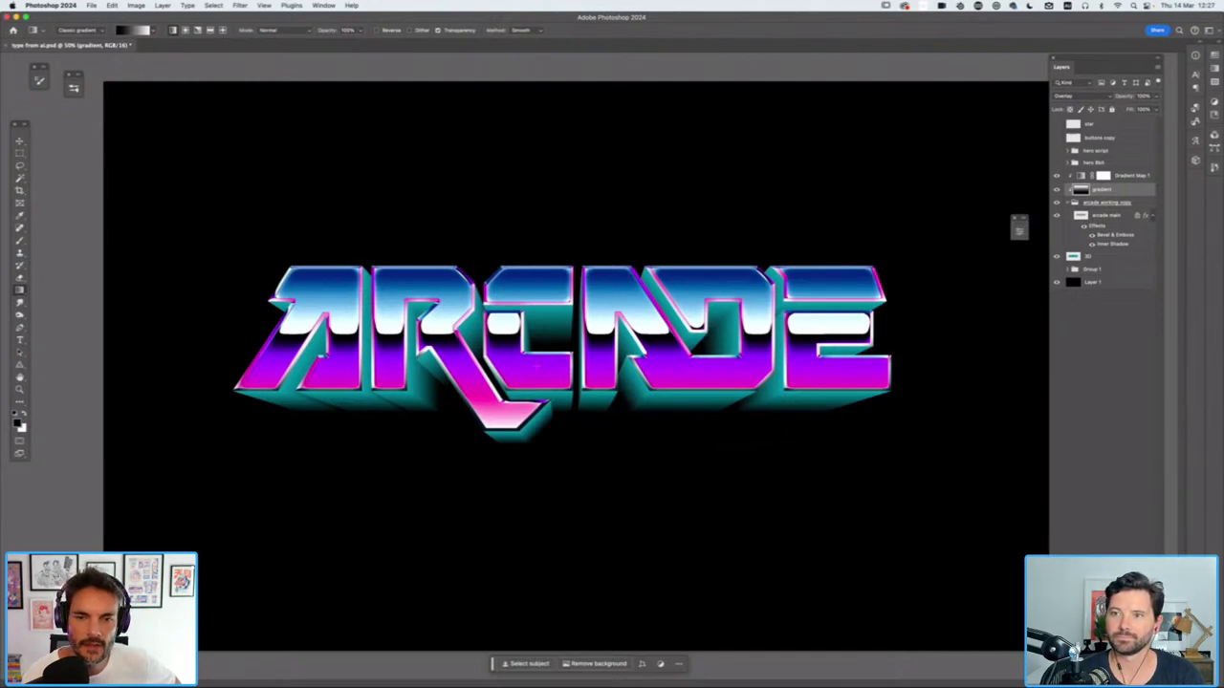
Smudge the gradient layer's white-to-black boundary into an uneven, wavy horizon line across the ARCADE letters
{"action": "key", "text": "r"}
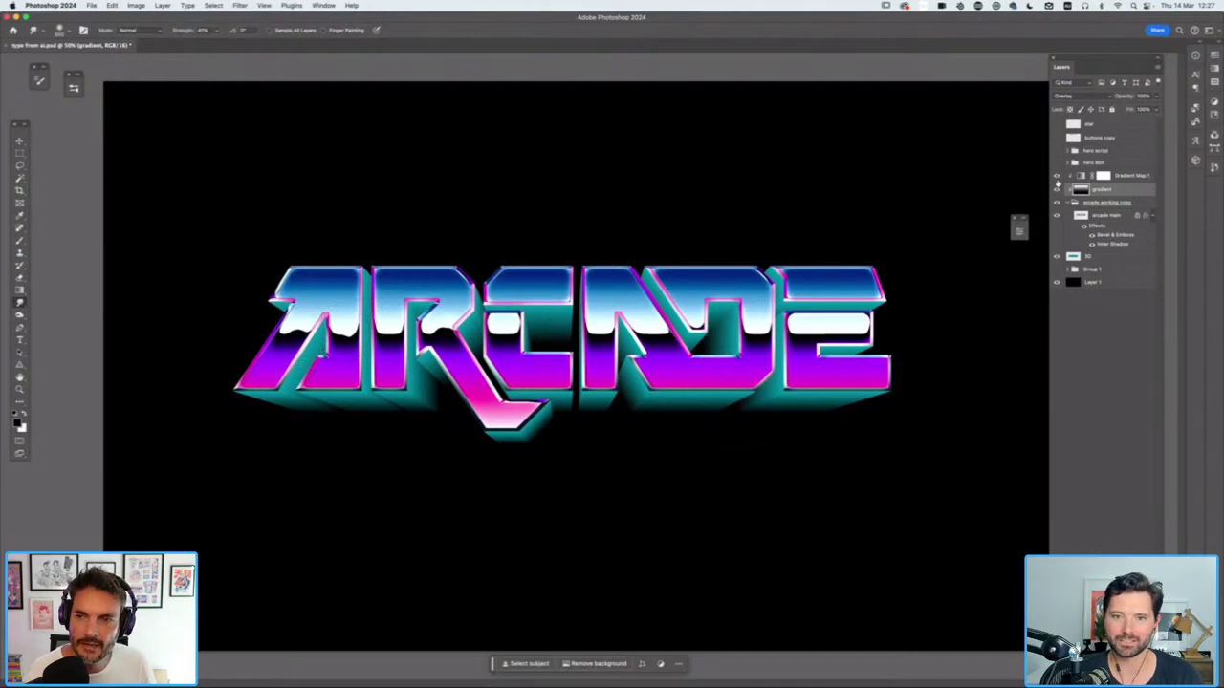
{"action": "left_click", "coordinate": [1058, 178]}
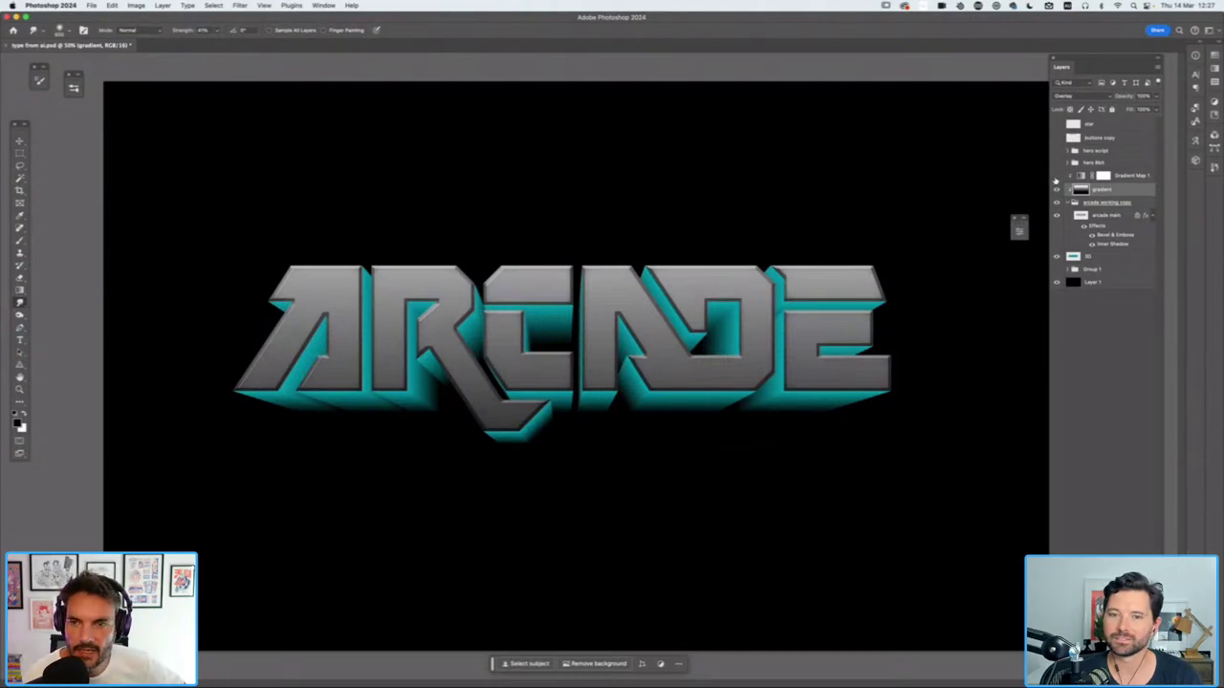
{"action": "left_click", "coordinate": [1058, 178]}
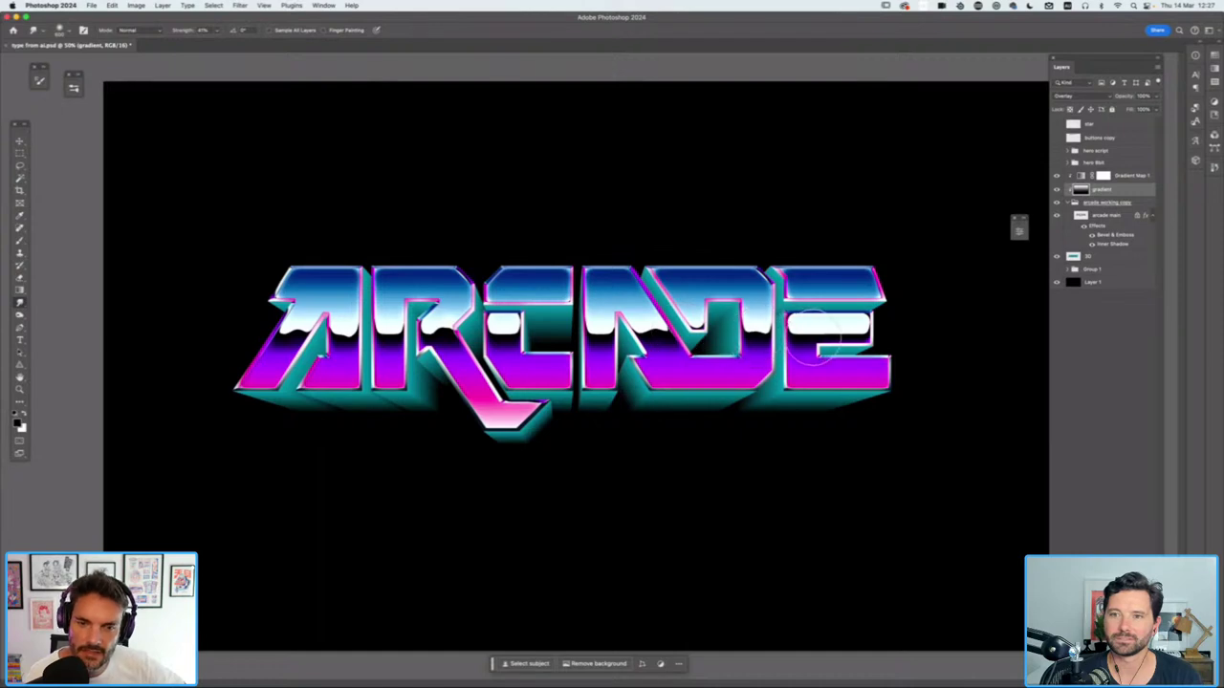
{"action": "mouse_move", "coordinate": [818, 337]}
{"action": "left_mouse_down"}
{"action": "mouse_move", "coordinate": [808, 339]}
{"action": "mouse_move", "coordinate": [822, 310]}
{"action": "mouse_move", "coordinate": [808, 343]}
{"action": "mouse_move", "coordinate": [847, 330]}
{"action": "mouse_move", "coordinate": [765, 320]}
{"action": "left_mouse_up"}
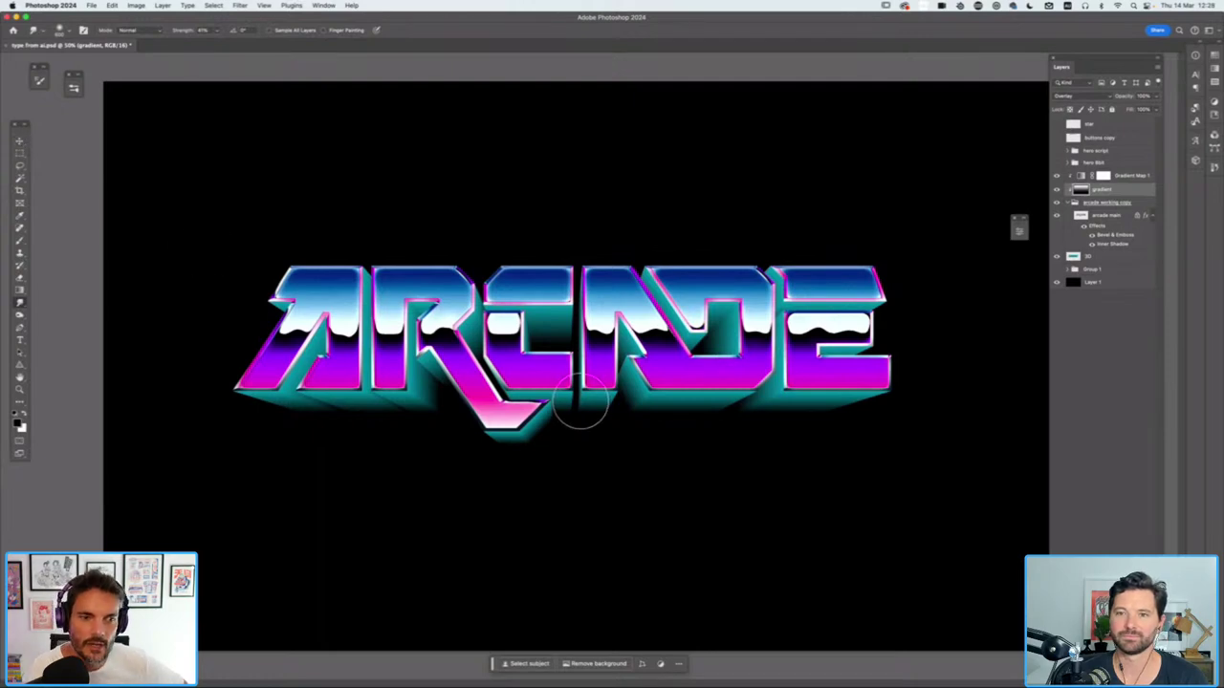
{"action": "key", "text": "super+h"}
{"action": "scroll", "coordinate": [581, 409], "scroll_direction": "up", "scroll_amount": 1}
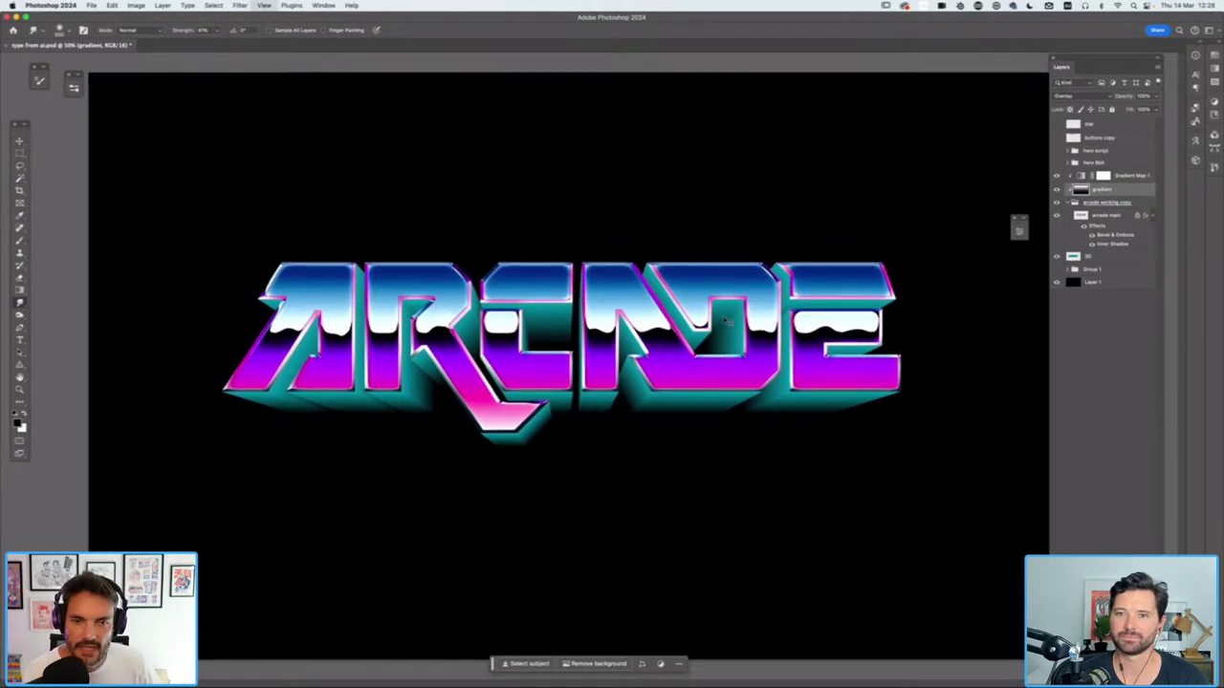
Soften the smudged gradient layer with a Gaussian Blur to smooth the wavy horizon line
{"action": "scroll", "coordinate": [726, 315], "scroll_direction": "up", "scroll_amount": 5}
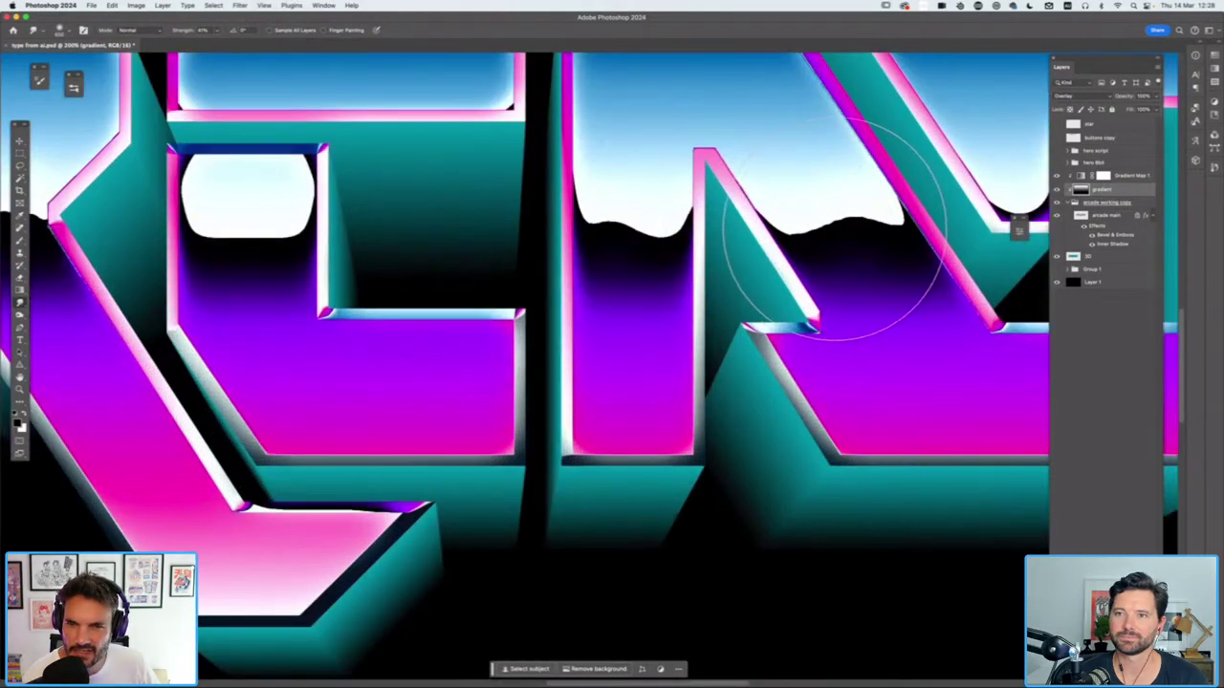
{"action": "key", "text": "super+0"}
{"action": "scroll", "coordinate": [578, 368], "scroll_direction": "up", "scroll_amount": 5}
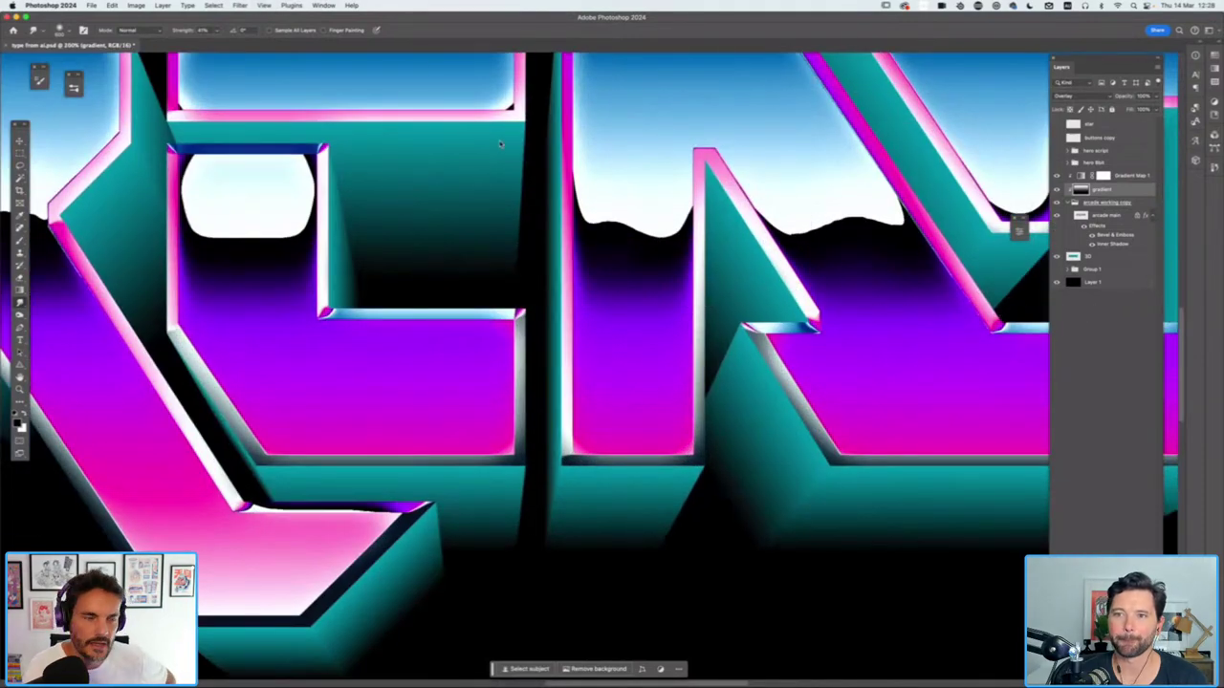
{"action": "key", "text": "b"}
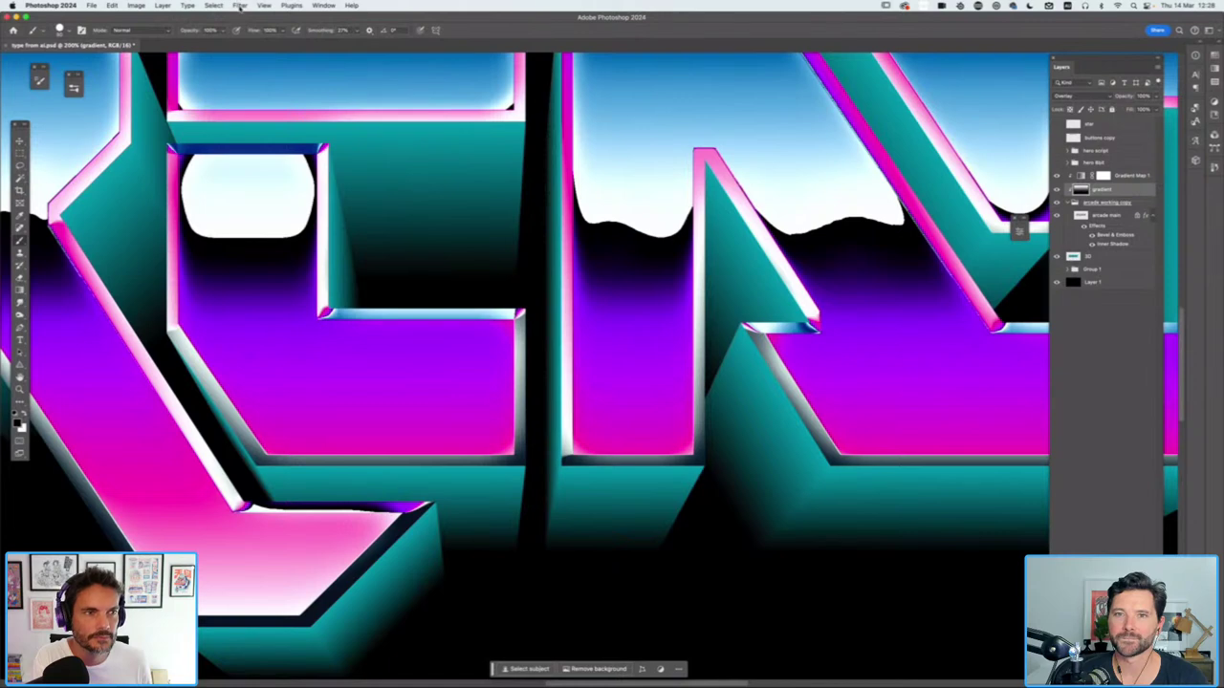
{"action": "left_click", "coordinate": [239, 5]}
{"action": "mouse_move", "coordinate": [287, 125]}
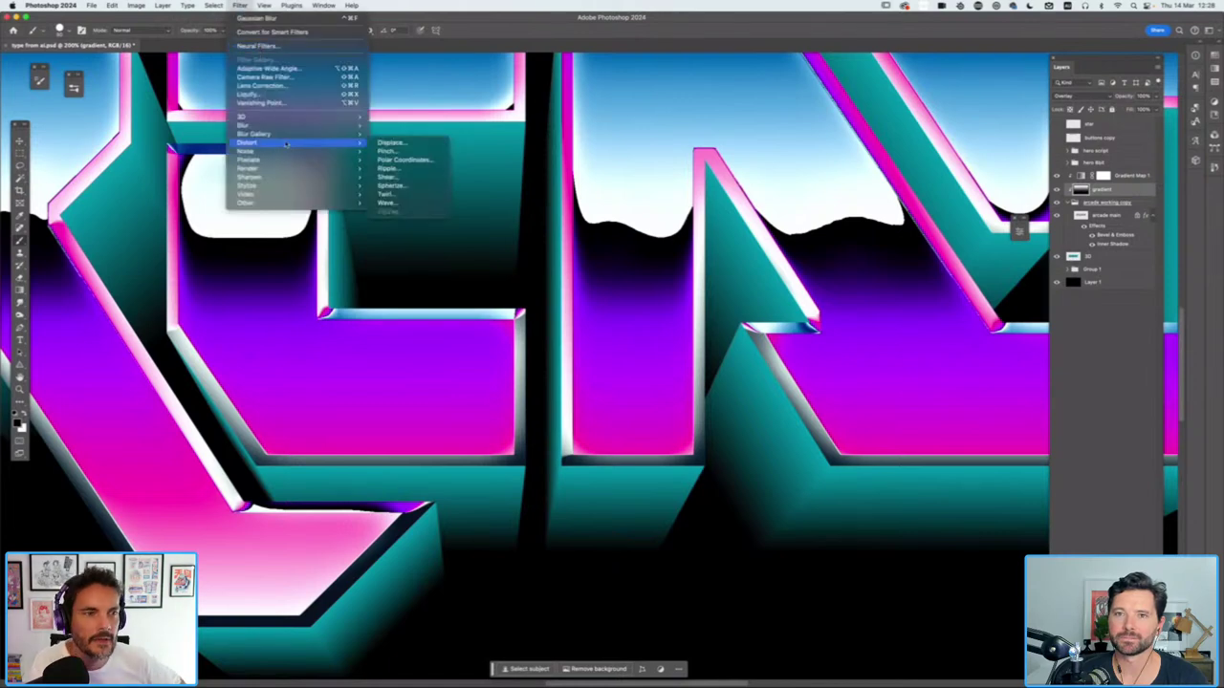
{"action": "left_click", "coordinate": [411, 163]}
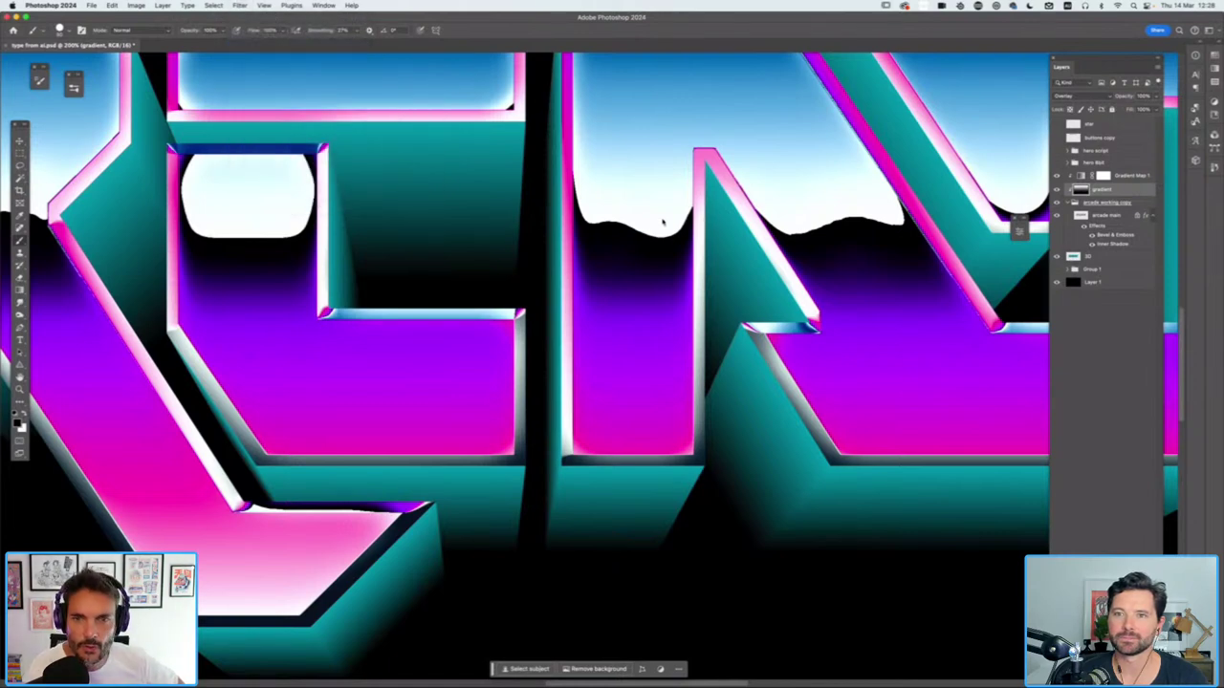
{"action": "left_click_drag", "start_coordinate": [814, 201], "coordinate": [857, 323]}
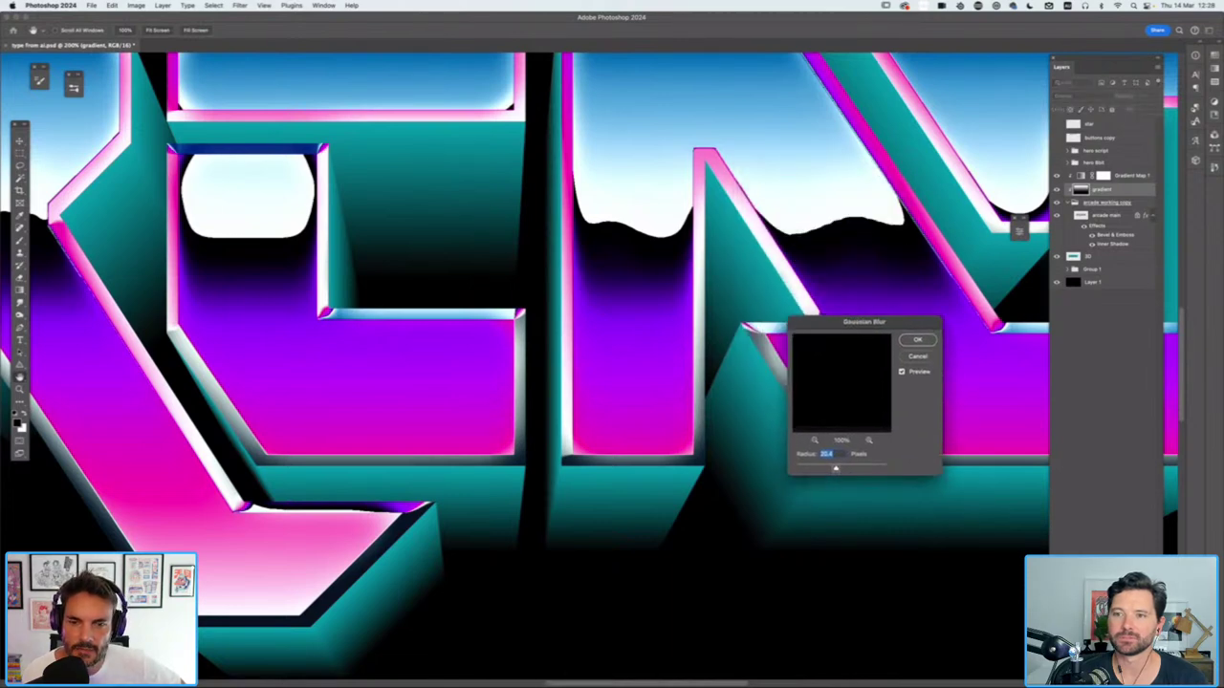
{"action": "mouse_move", "coordinate": [835, 470]}
{"action": "left_mouse_down"}
{"action": "mouse_move", "coordinate": [822, 471]}
{"action": "mouse_move", "coordinate": [838, 470]}
{"action": "left_mouse_up"}
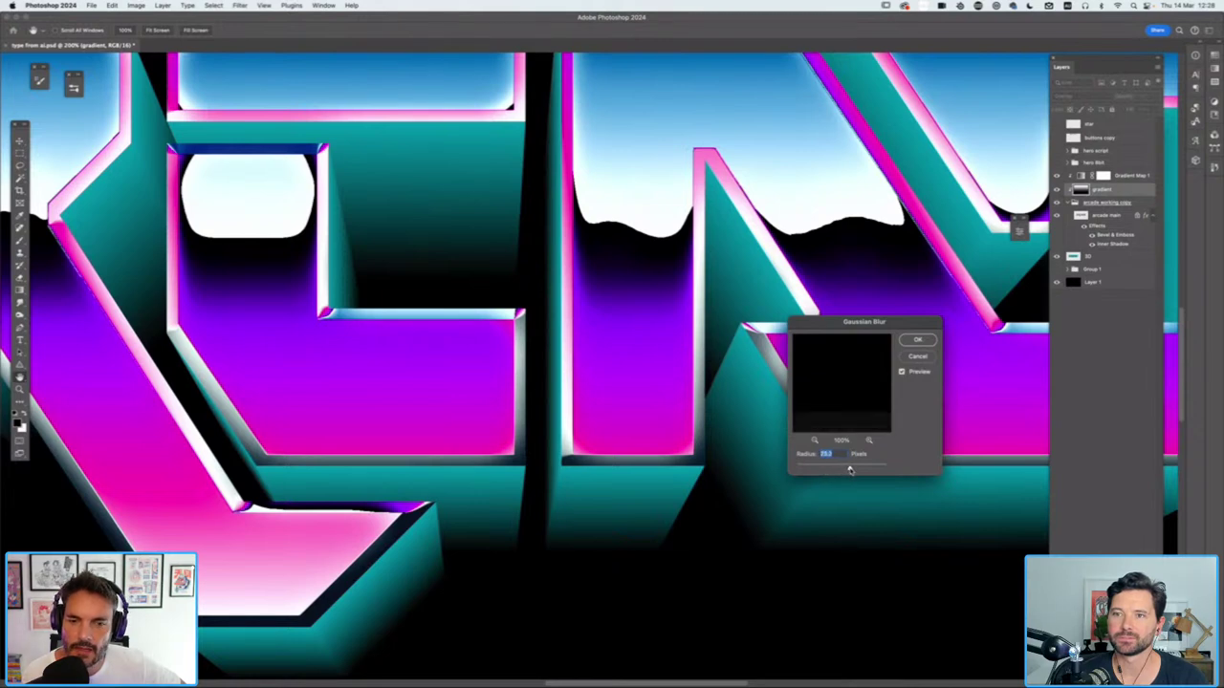
{"action": "left_click_drag", "start_coordinate": [849, 470], "coordinate": [842, 470]}
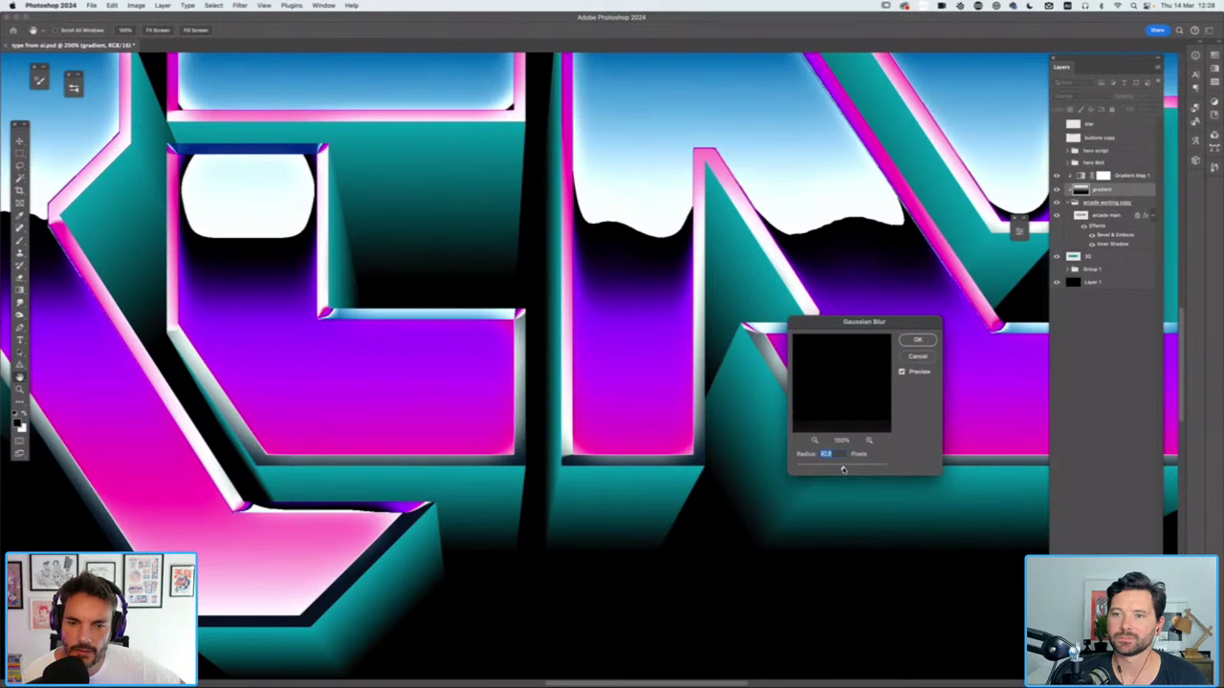
{"action": "left_click", "coordinate": [926, 343]}
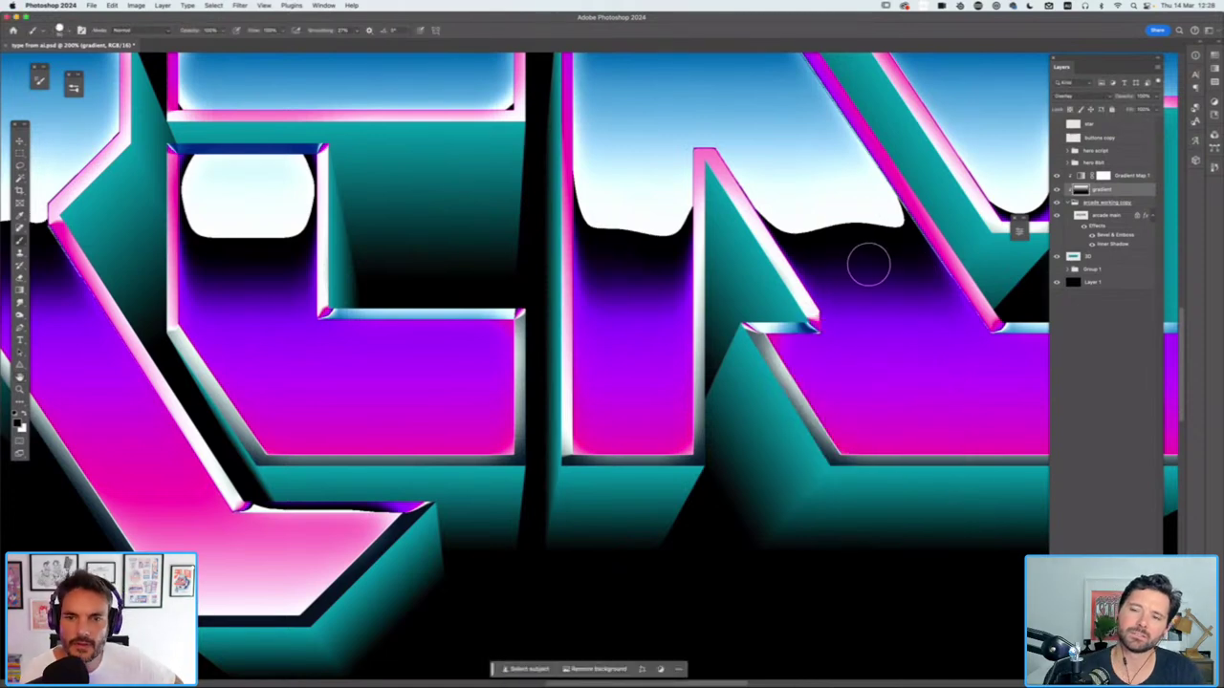
{"action": "key", "text": "super+minus"}
{"action": "key", "text": "super+minus"}
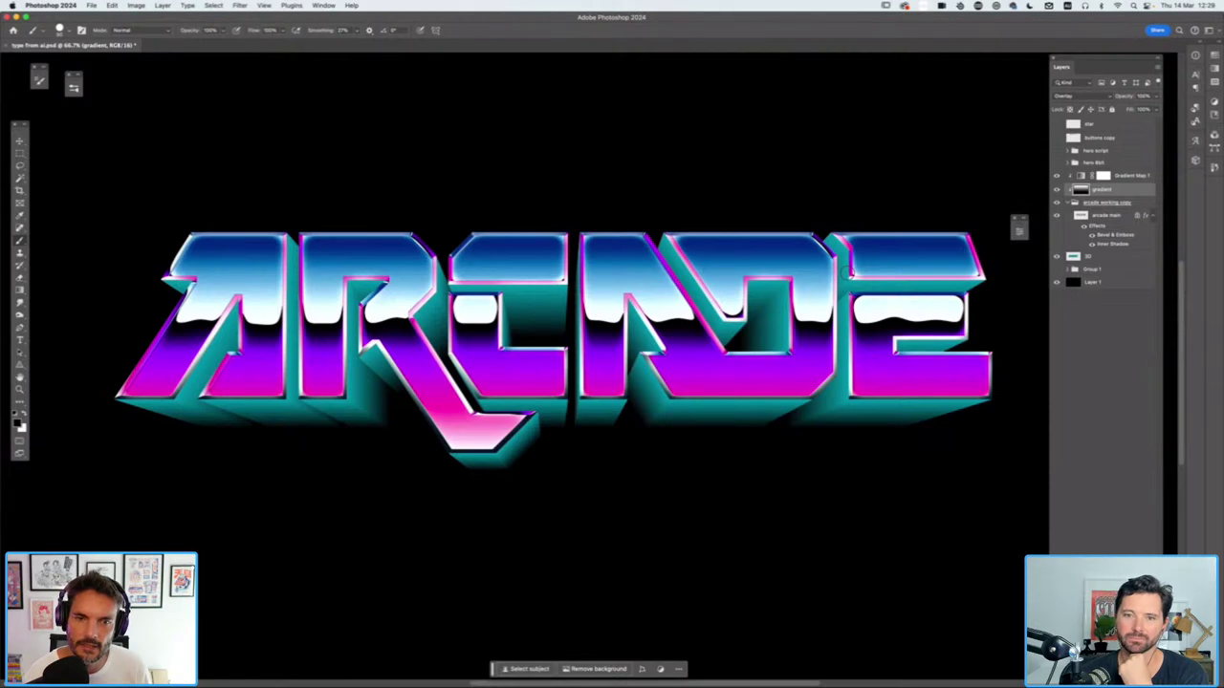
{"action": "key", "text": "super+h"}
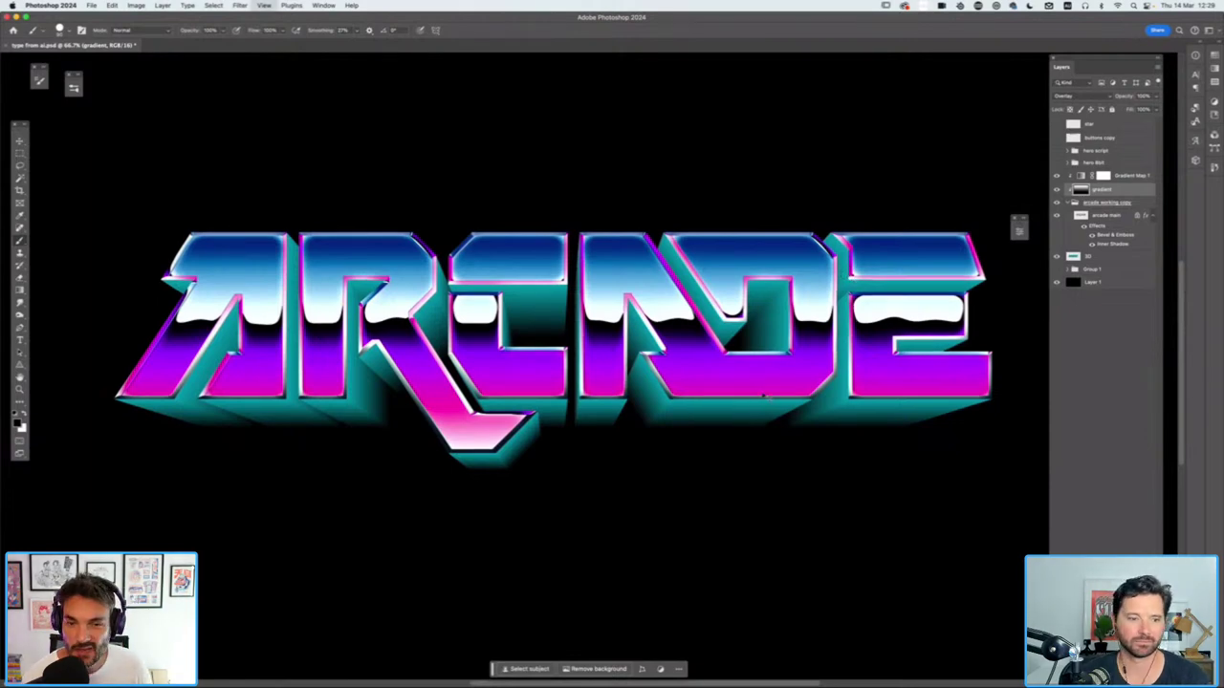
Try the Chrome desert preset on the Gradient Map layer and restore the blue-and-magenta chrome gradient
{"action": "key", "text": "super+minus"}
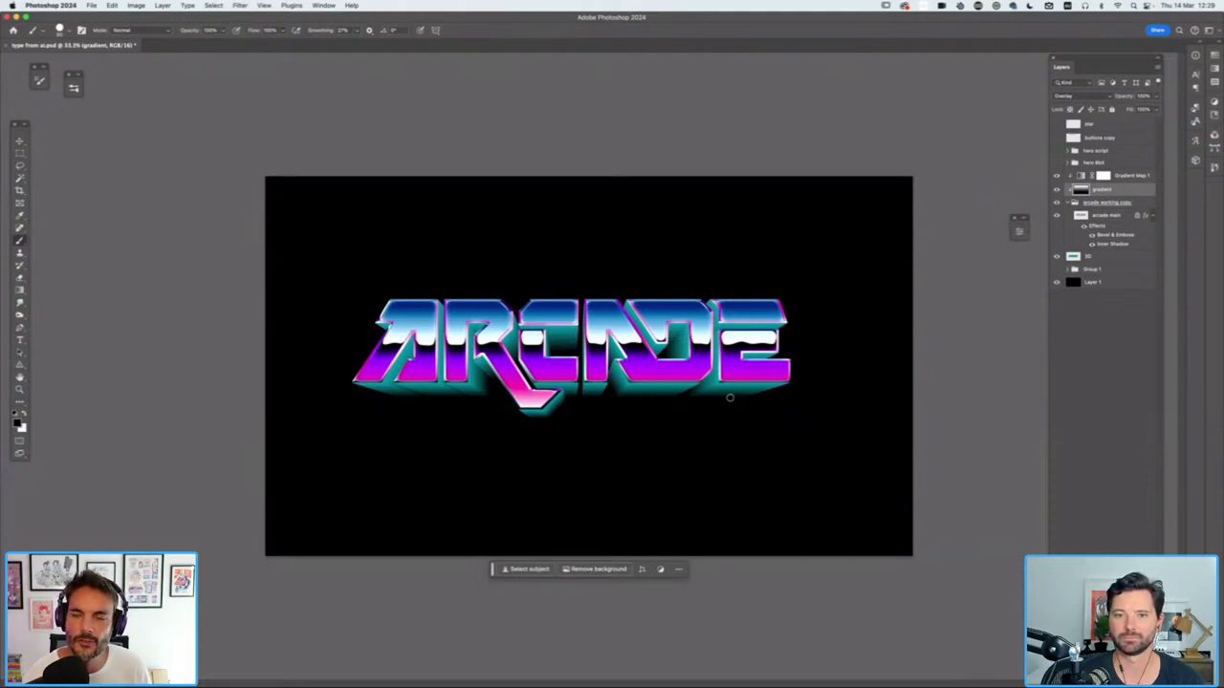
{"action": "left_click", "coordinate": [1080, 177]}
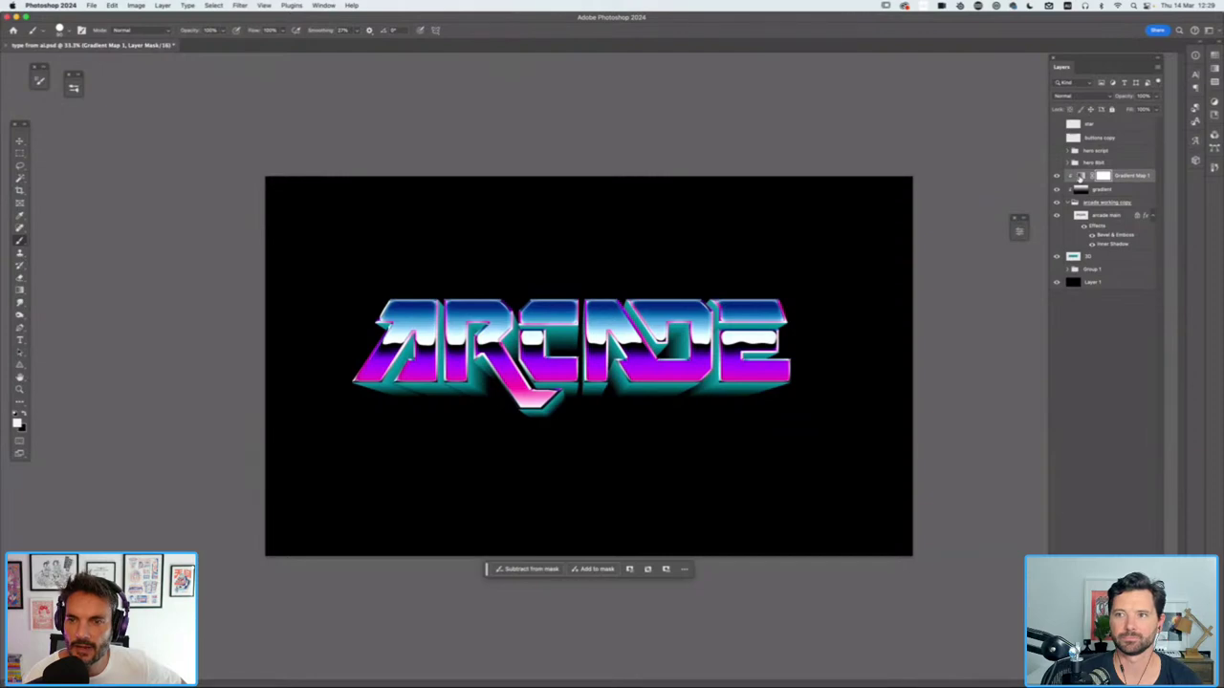
{"action": "double_click", "coordinate": [1081, 177]}
{"action": "left_click", "coordinate": [907, 264]}
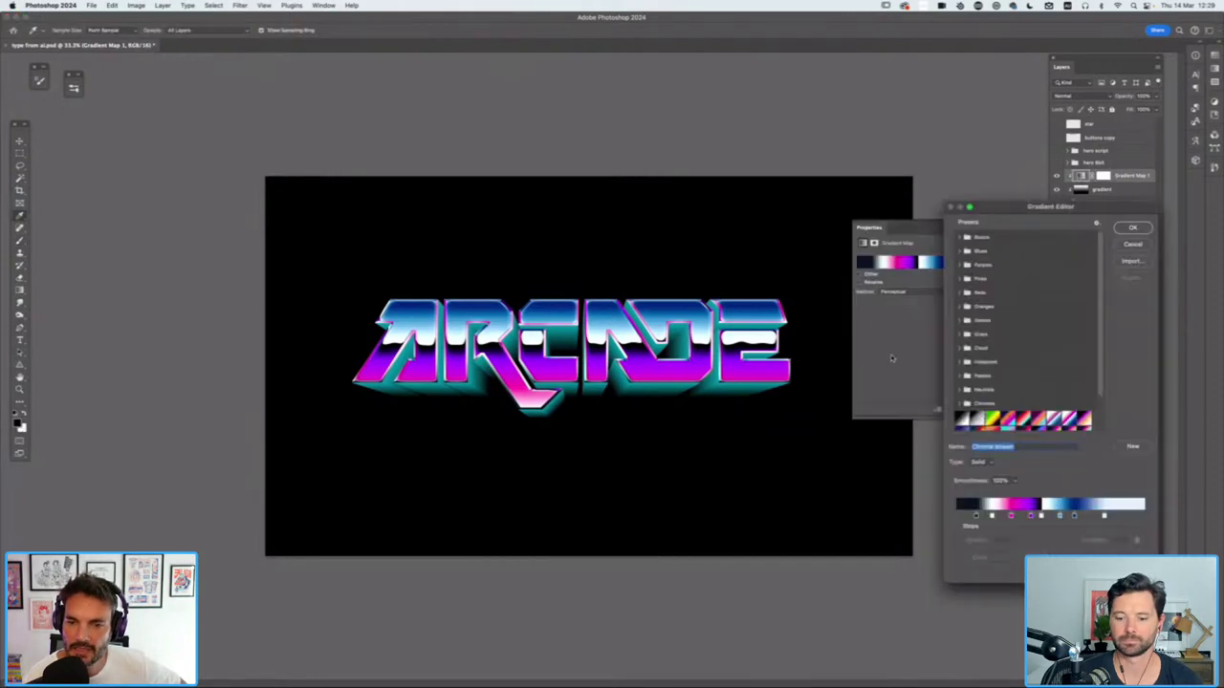
{"action": "left_click", "coordinate": [961, 365]}
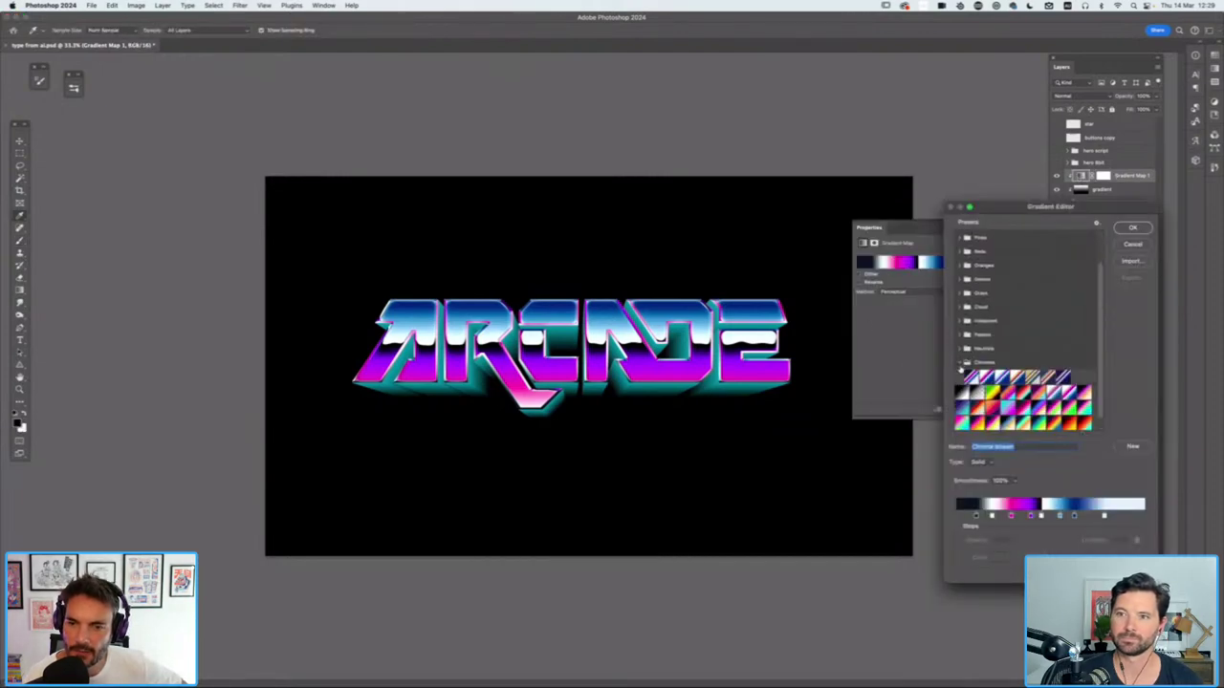
{"action": "left_click", "coordinate": [1019, 381]}
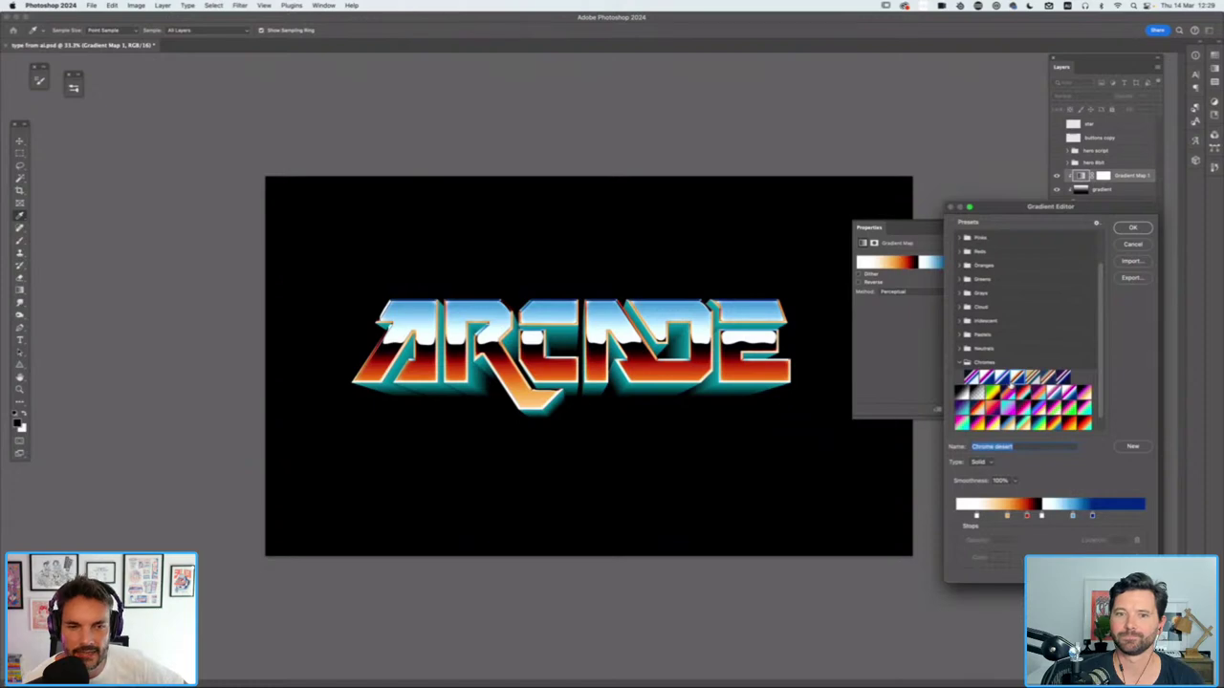
{"action": "left_click", "coordinate": [959, 389]}
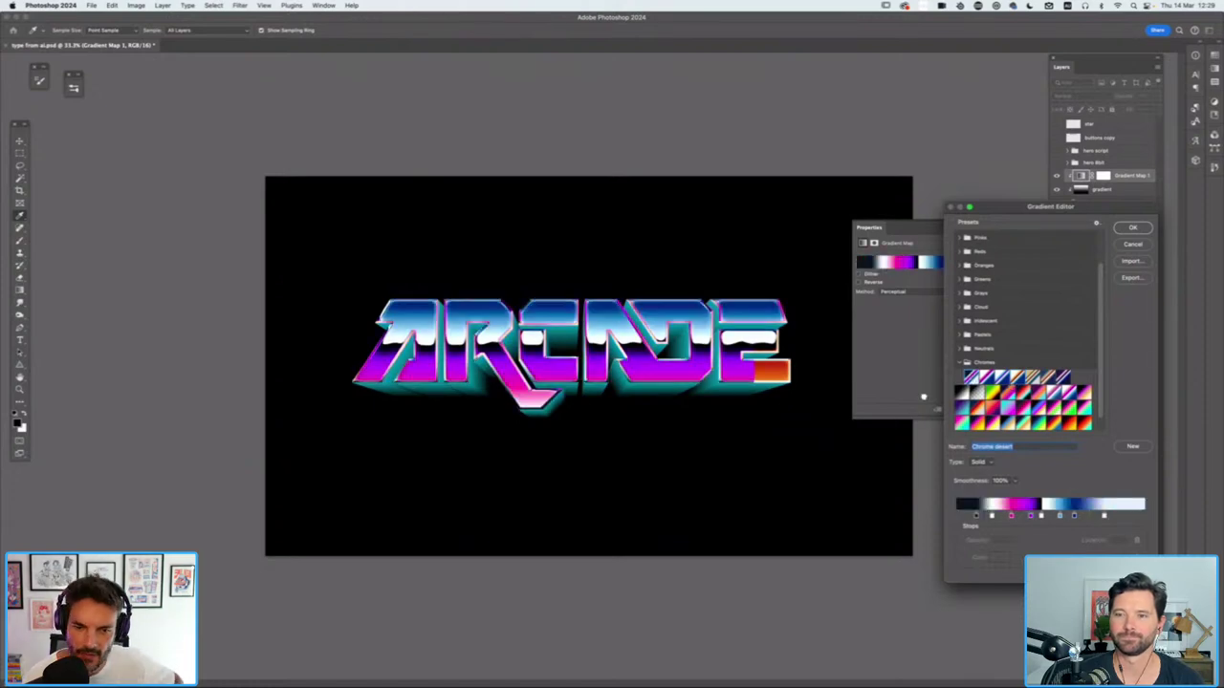
{"action": "left_click", "coordinate": [1130, 228]}
{"action": "left_click", "coordinate": [1021, 229]}
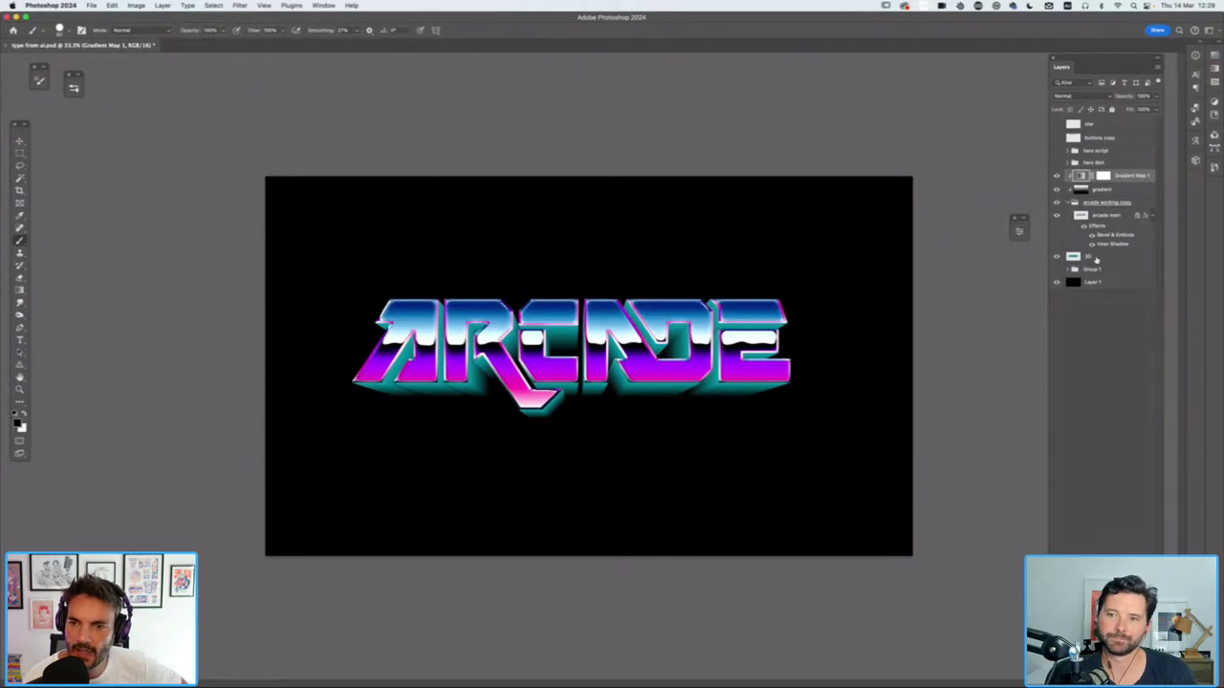
Compare the ARCADE lettering without its 3D layer, and shift that layer's hue to deep purple with Hue/Saturation in full-screen mode
{"action": "left_click", "coordinate": [1063, 258]}
{"action": "left_click", "coordinate": [1056, 258]}
{"action": "left_click", "coordinate": [1055, 258]}
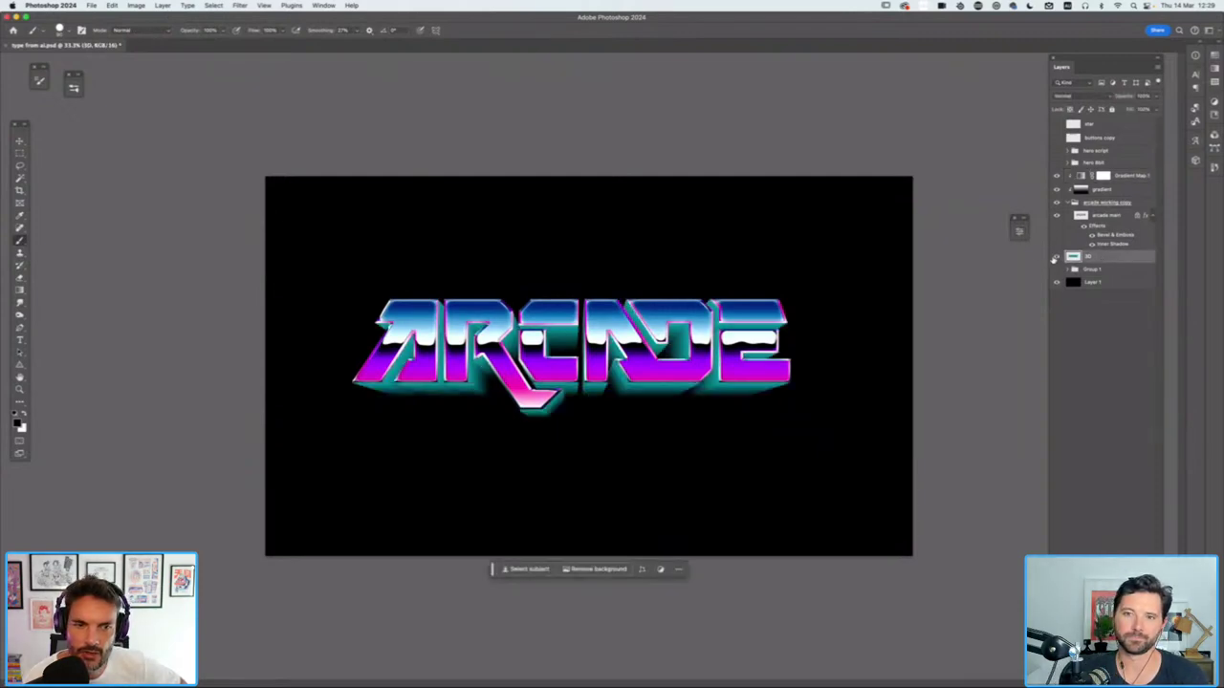
{"action": "left_click", "coordinate": [1056, 258]}
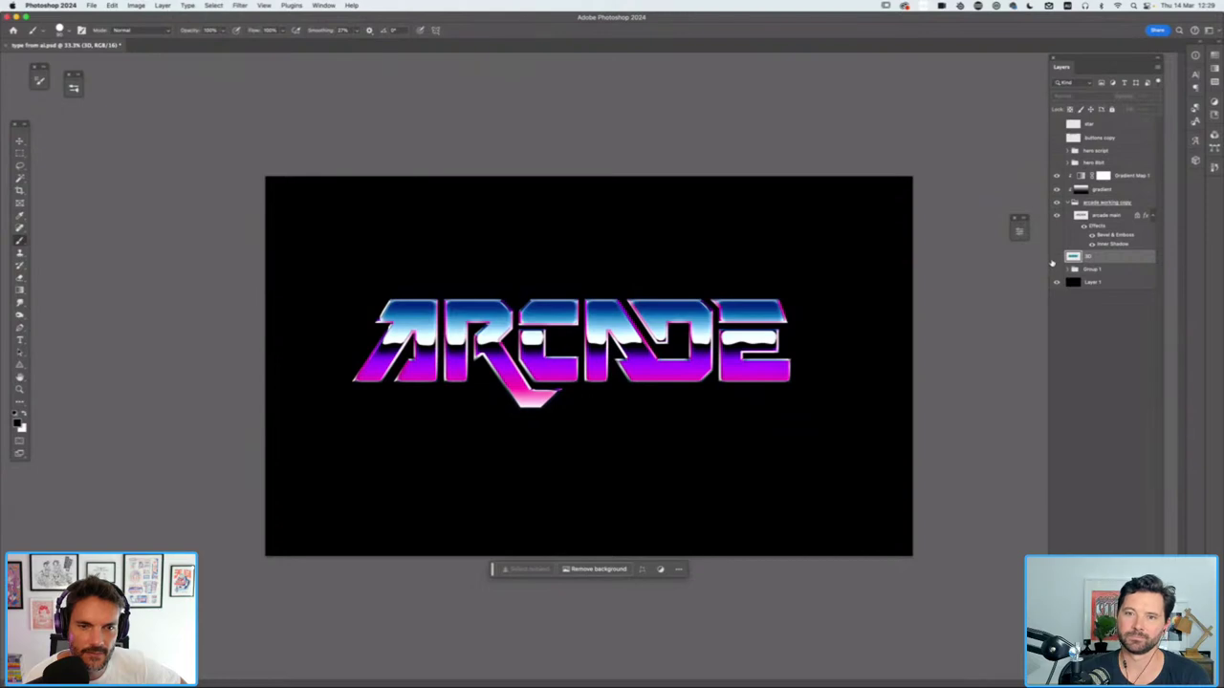
{"action": "left_click", "coordinate": [1056, 258]}
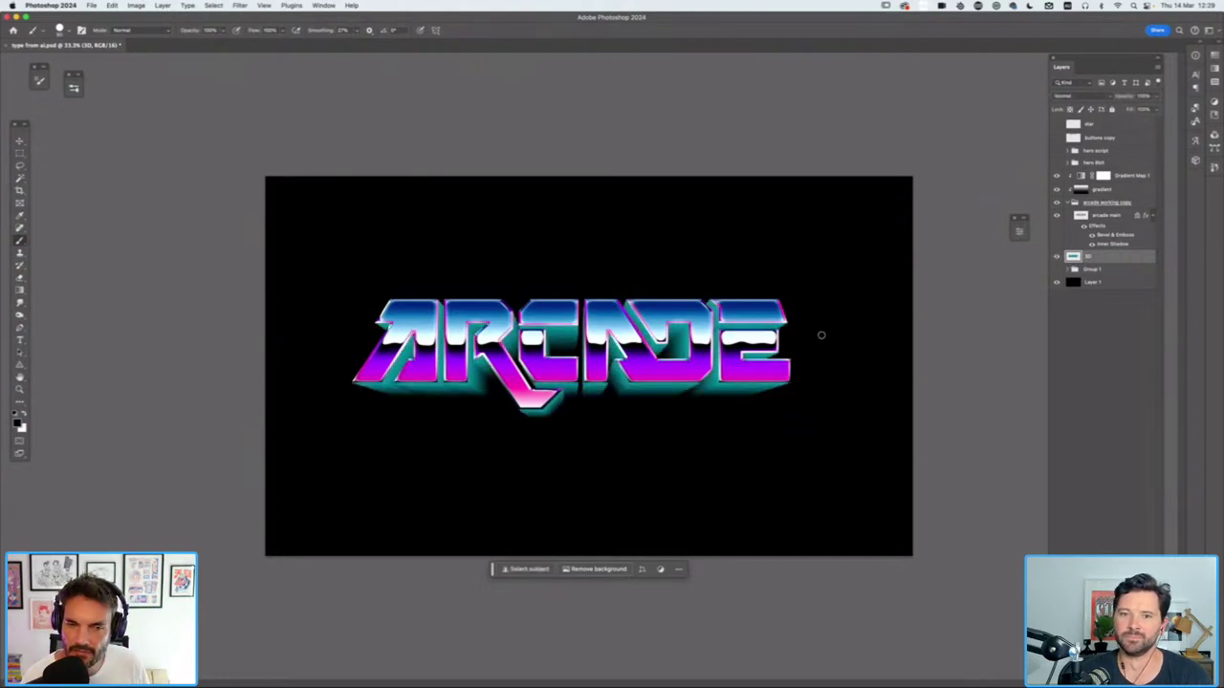
{"action": "key", "text": "super+u"}
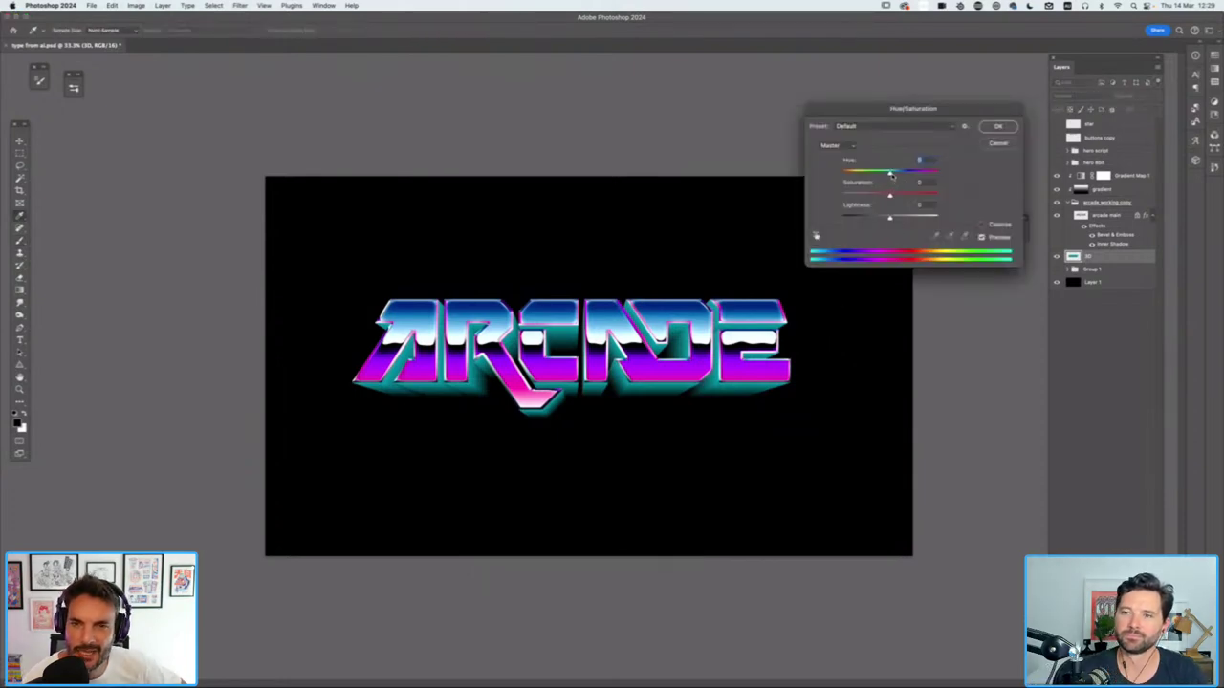
{"action": "left_click_drag", "start_coordinate": [890, 174], "coordinate": [921, 179]}
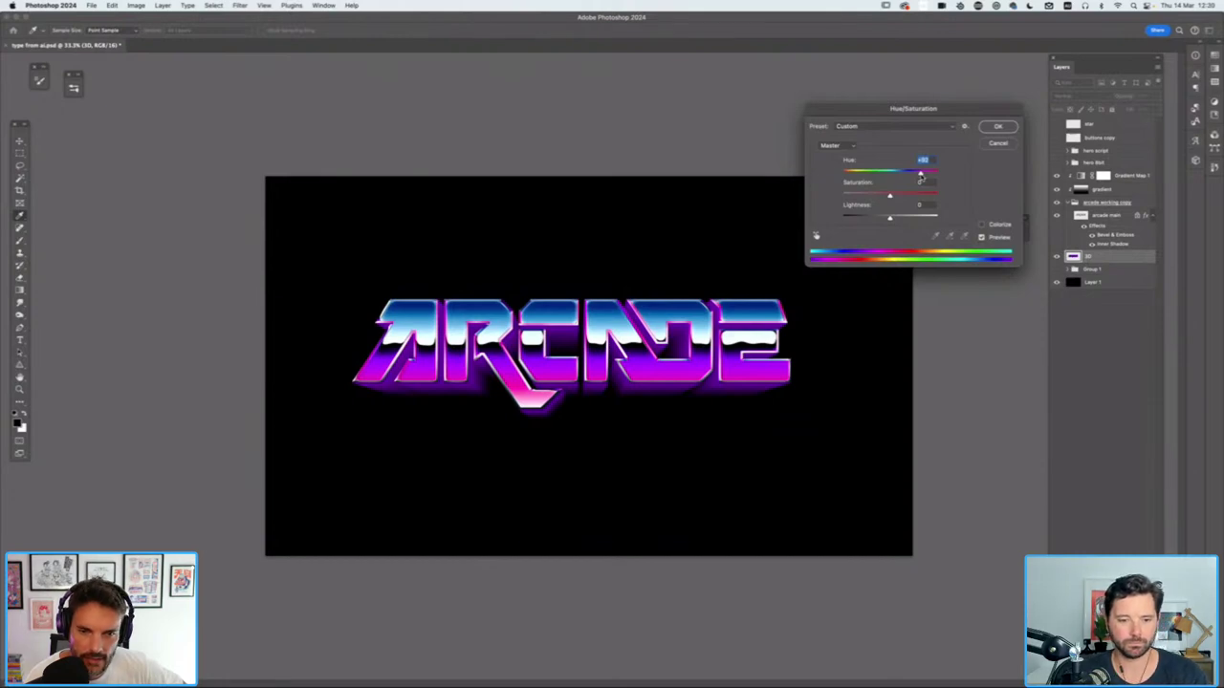
{"action": "left_click_drag", "start_coordinate": [917, 177], "coordinate": [922, 177]}
{"action": "left_click_drag", "start_coordinate": [918, 173], "coordinate": [919, 174]}
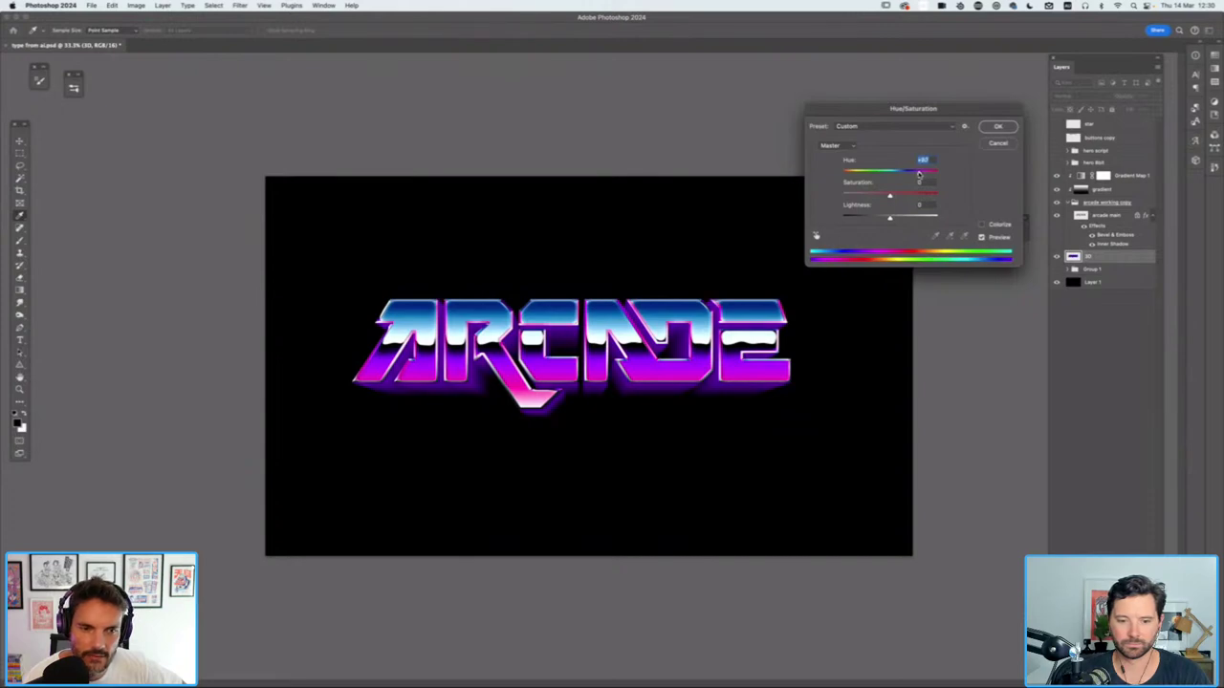
{"action": "left_click", "coordinate": [997, 127]}
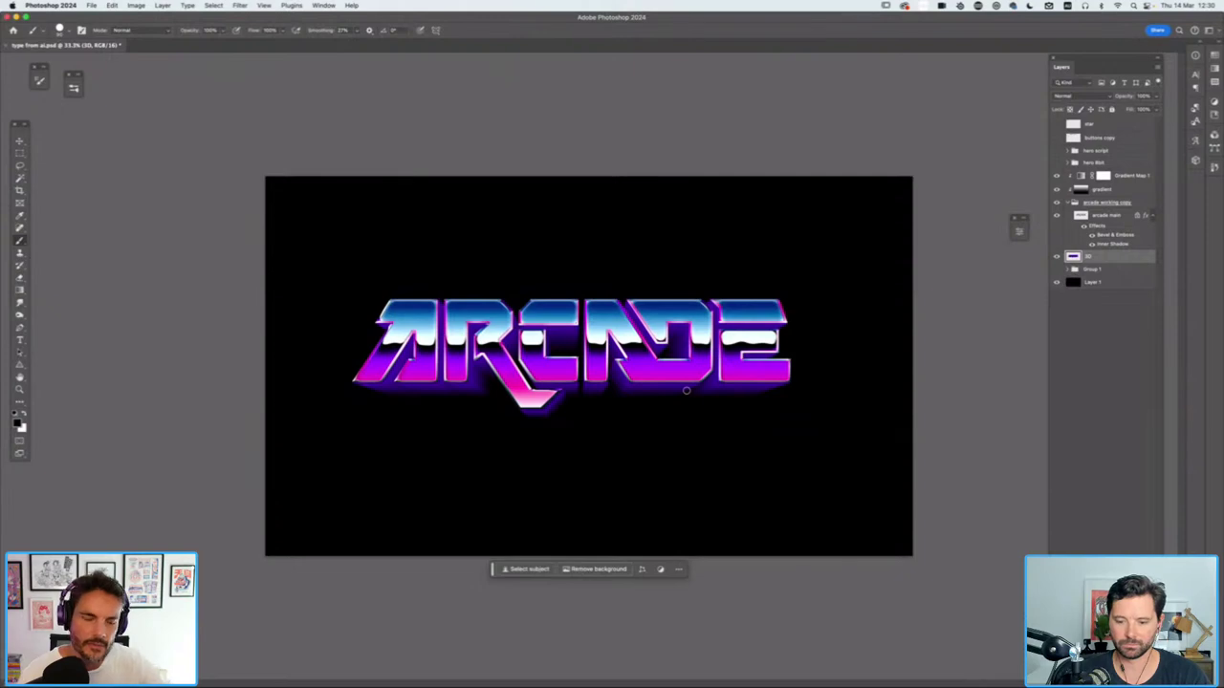
{"action": "key", "text": "f"}
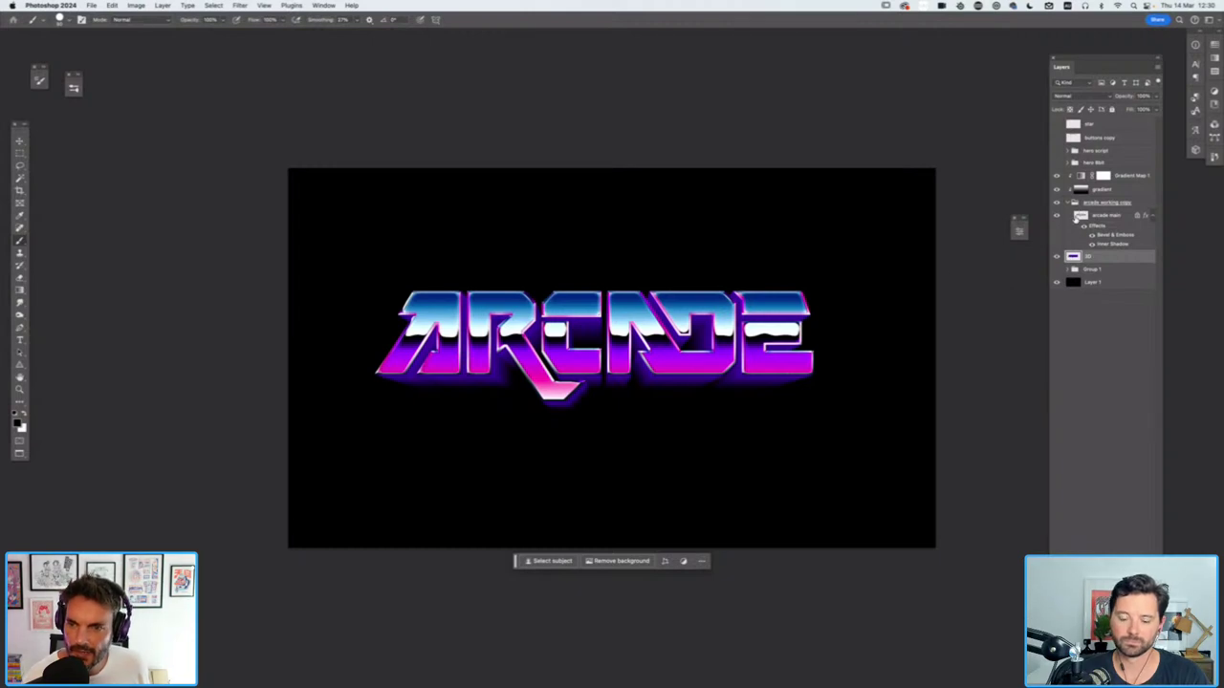
{"action": "left_click", "coordinate": [1107, 204]}
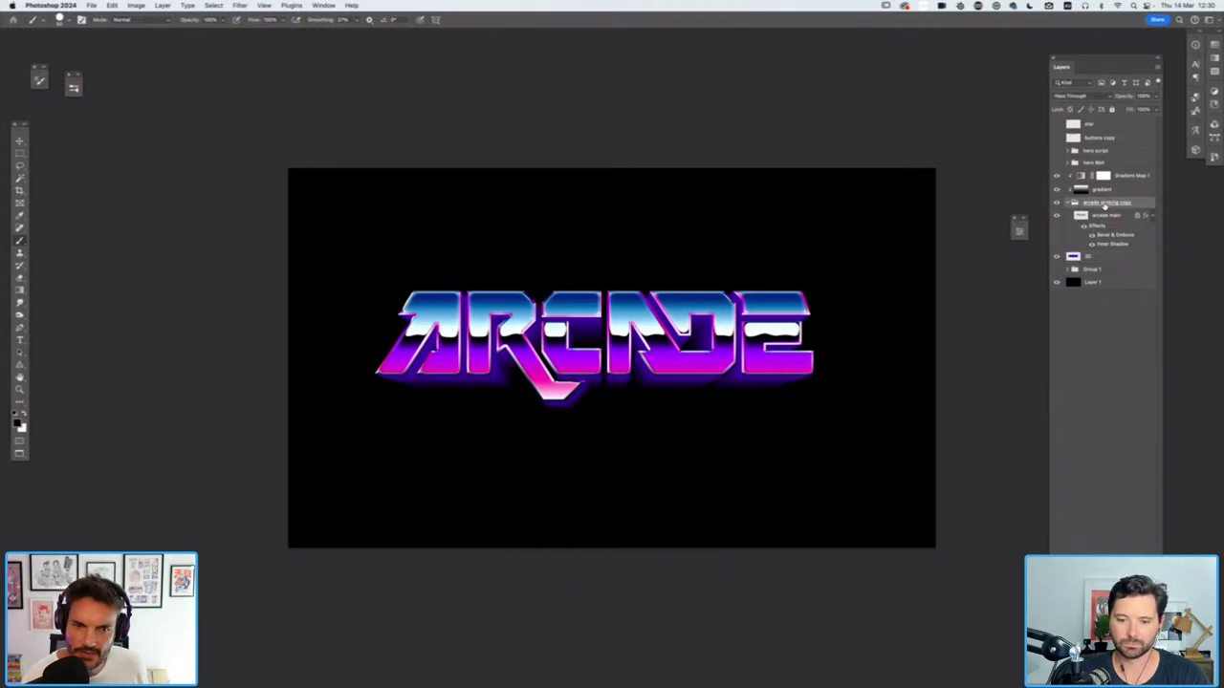
{"action": "key", "text": "super+t"}
{"action": "left_click_drag", "start_coordinate": [733, 341], "coordinate": [753, 346]}
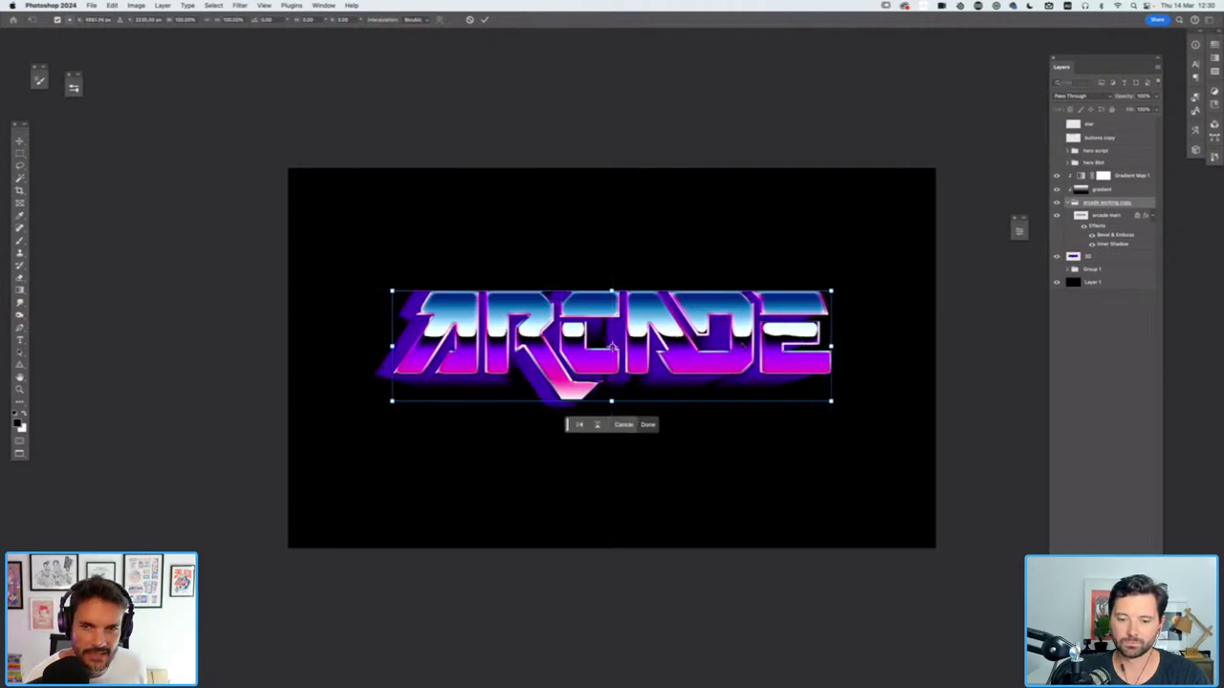
{"action": "key", "text": "Escape"}
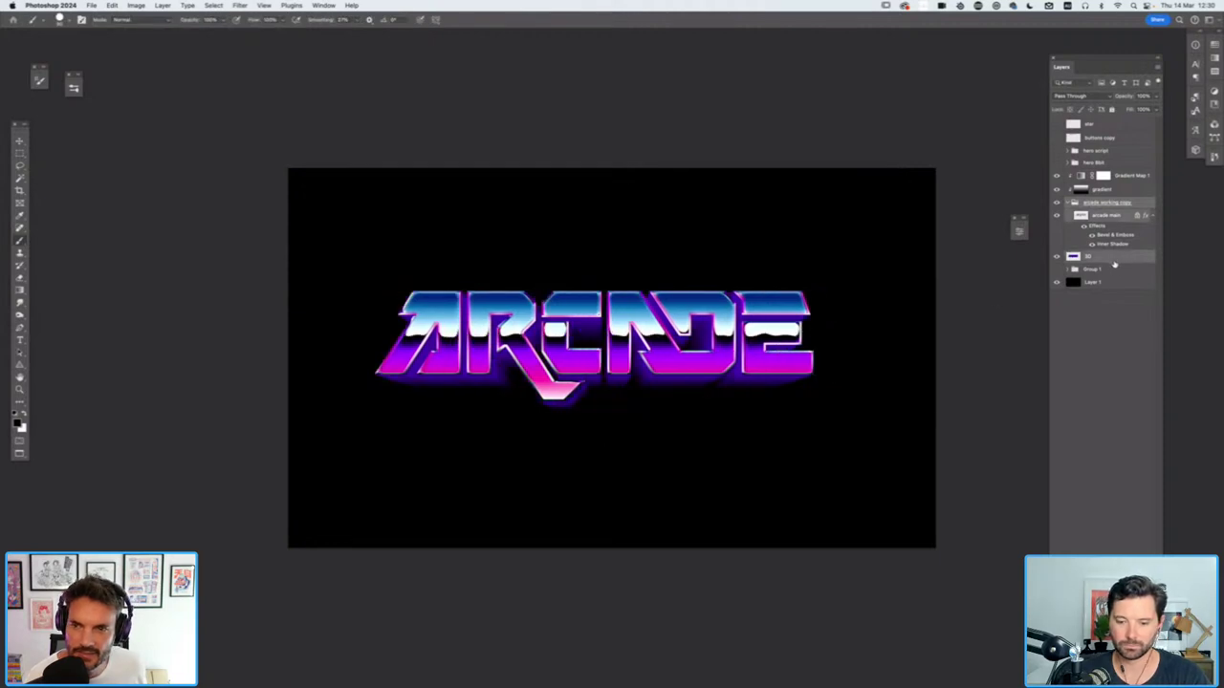
Move the arcade working copy group together with the 3D layer sideways to centre the ARCADE lettering horizontally on the canvas
{"action": "key", "text": "ctrl+t"}
{"action": "left_click_drag", "start_coordinate": [746, 327], "coordinate": [757, 328]}
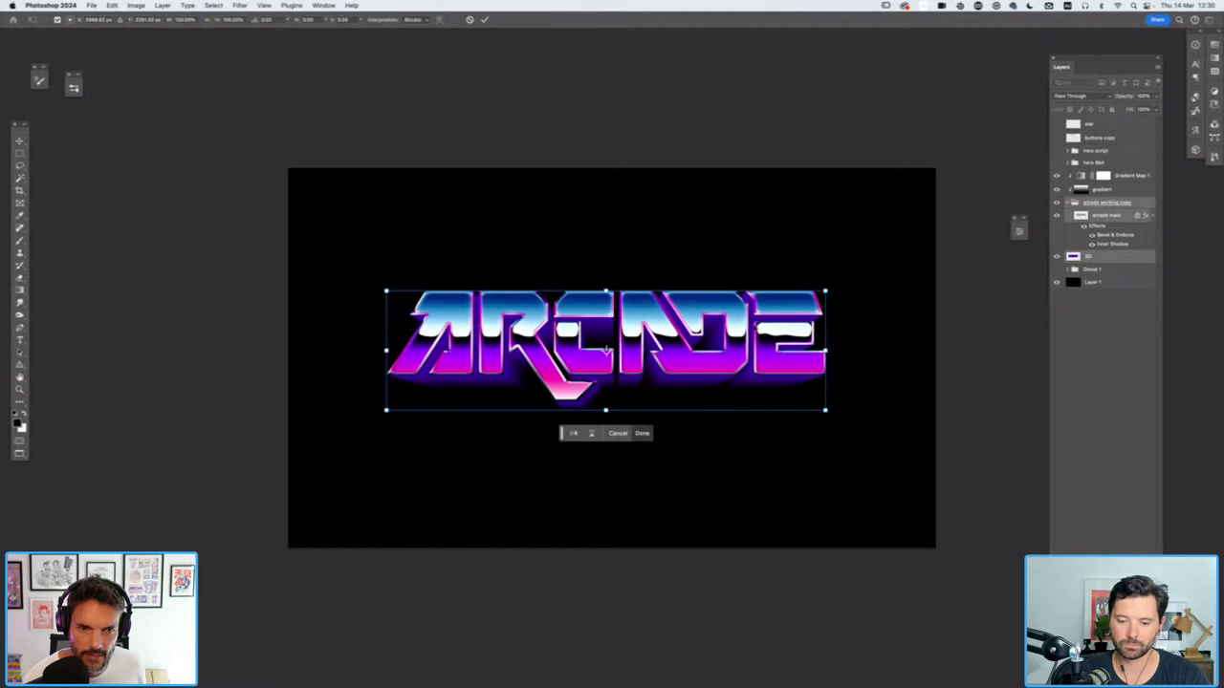
{"action": "left_click_drag", "start_coordinate": [606, 348], "coordinate": [613, 349]}
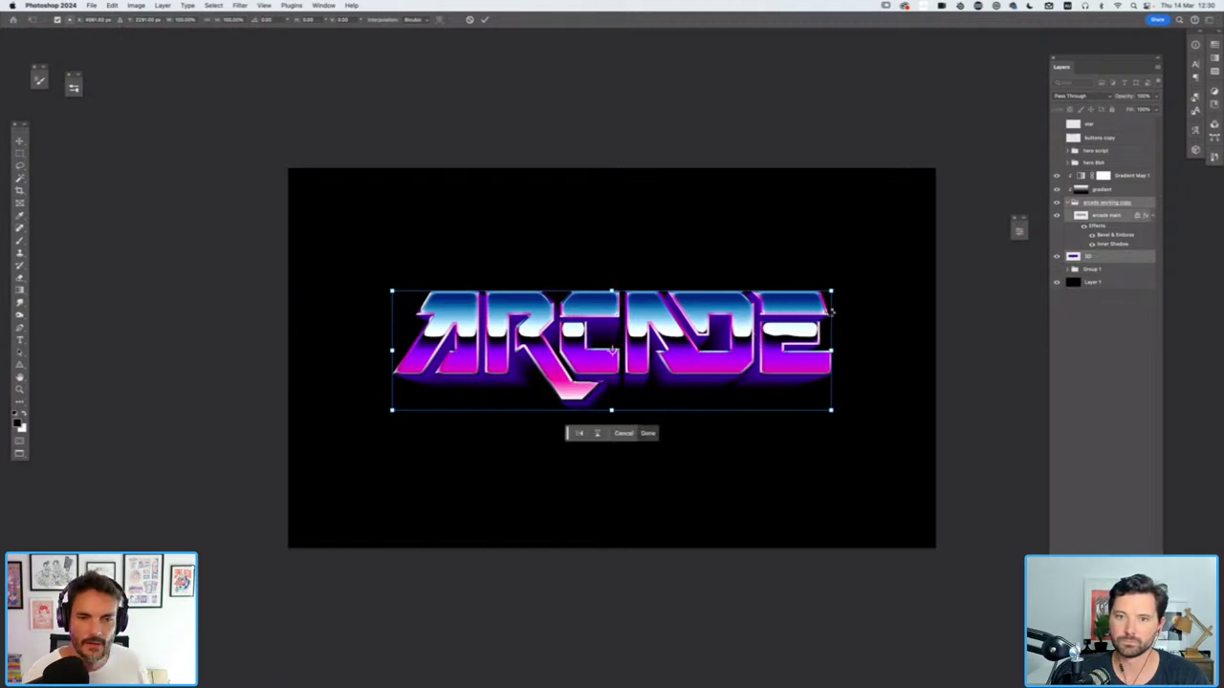
{"action": "key", "text": "Return"}
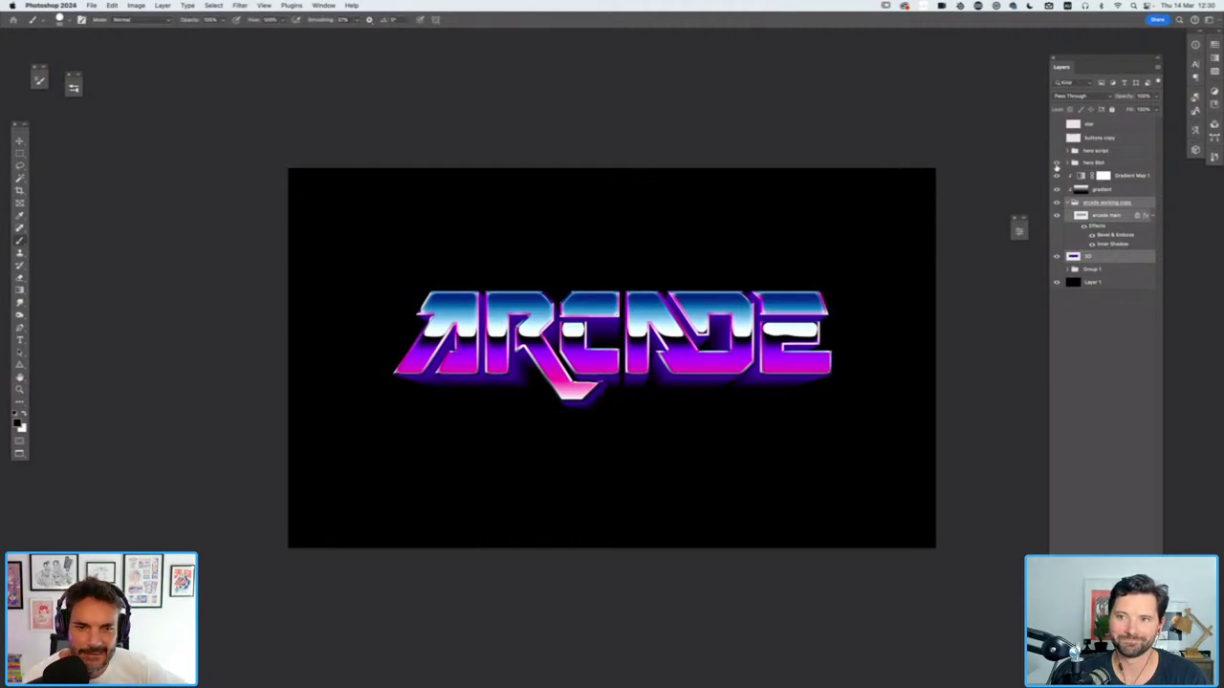
Show and expand the hero 8bit group and adjust its blend layer with a slight hue shift towards cyan and saturation +61
{"action": "left_click", "coordinate": [1056, 163]}
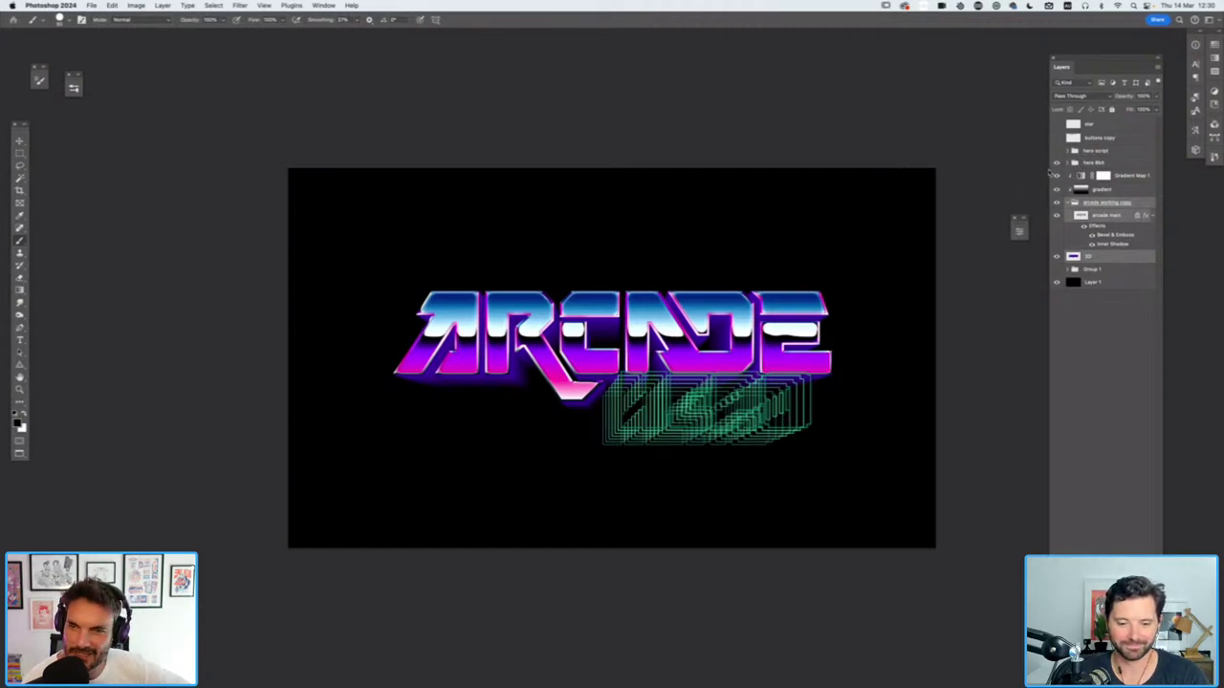
{"action": "left_click", "coordinate": [1069, 165]}
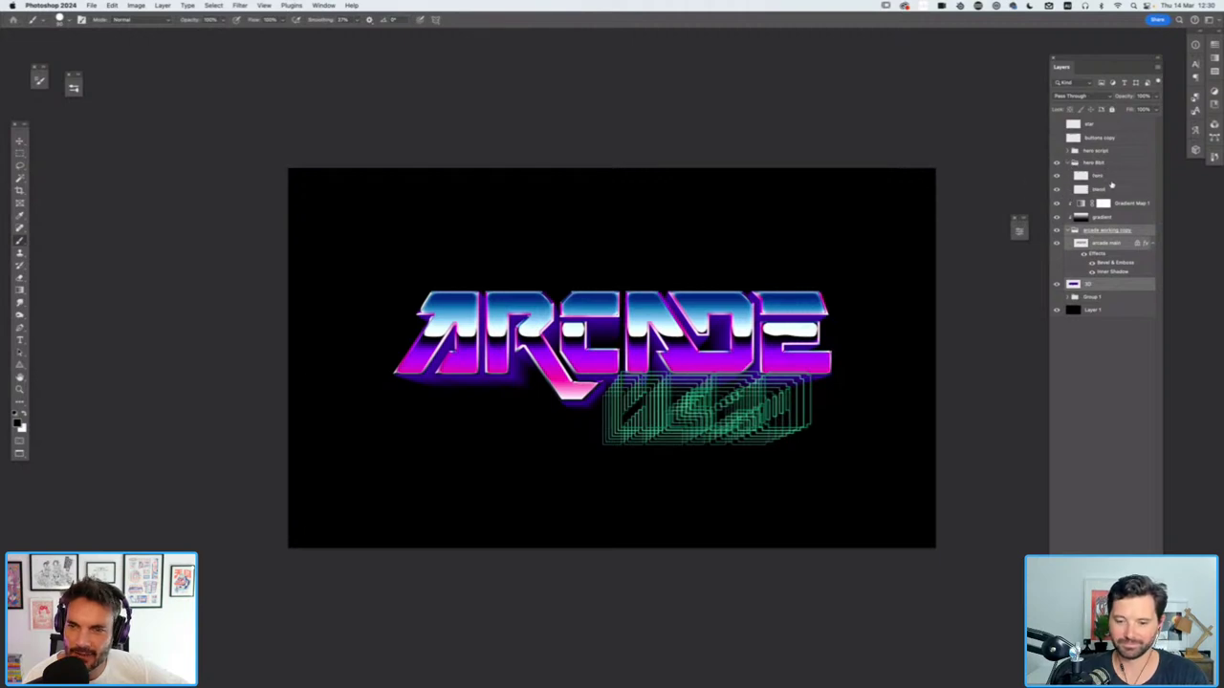
{"action": "left_click", "coordinate": [1109, 190]}
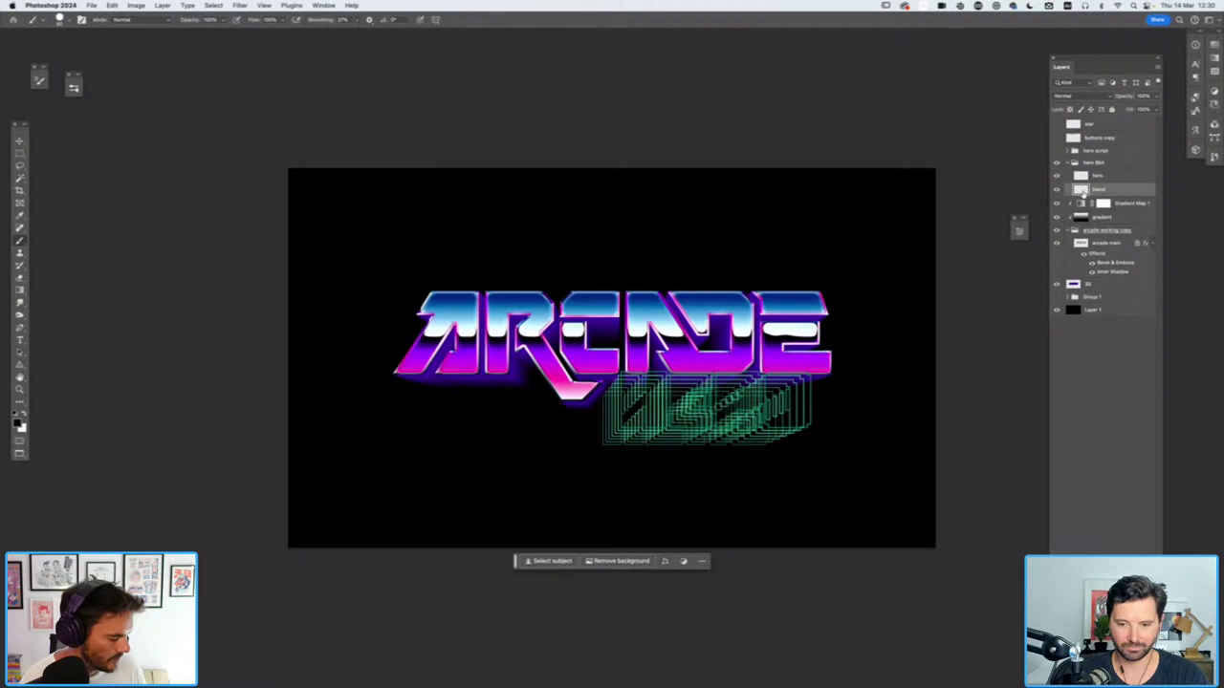
{"action": "key", "text": "super+u"}
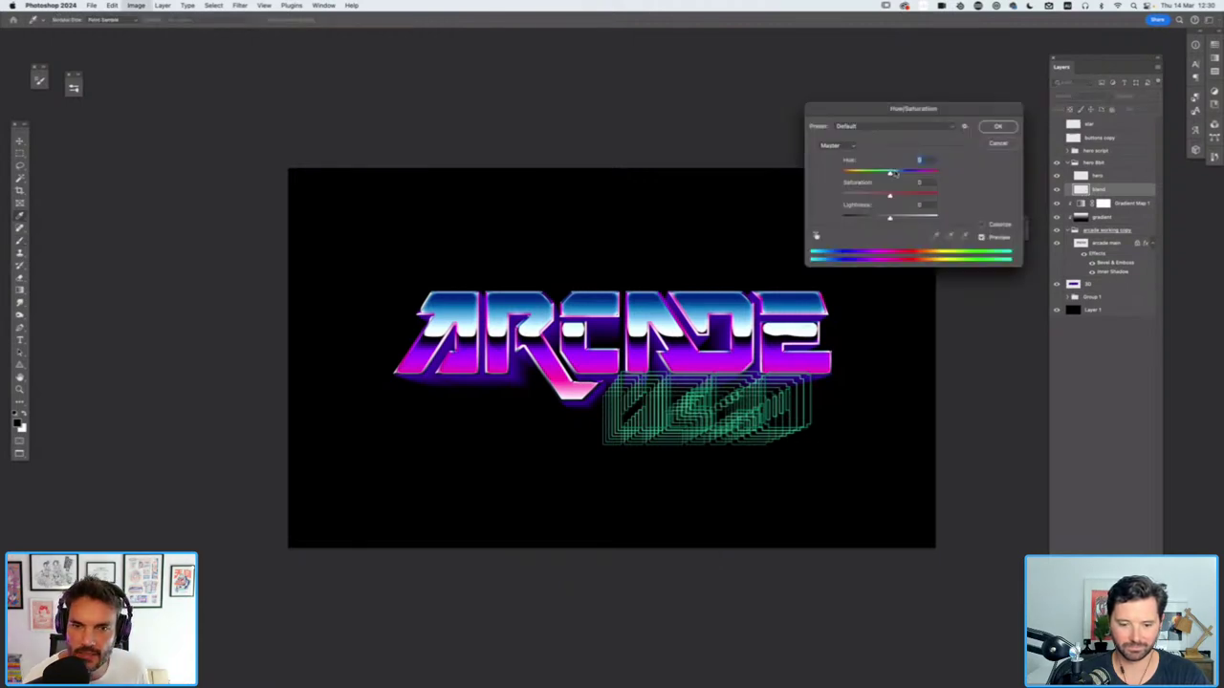
{"action": "left_click_drag", "start_coordinate": [891, 172], "coordinate": [902, 175]}
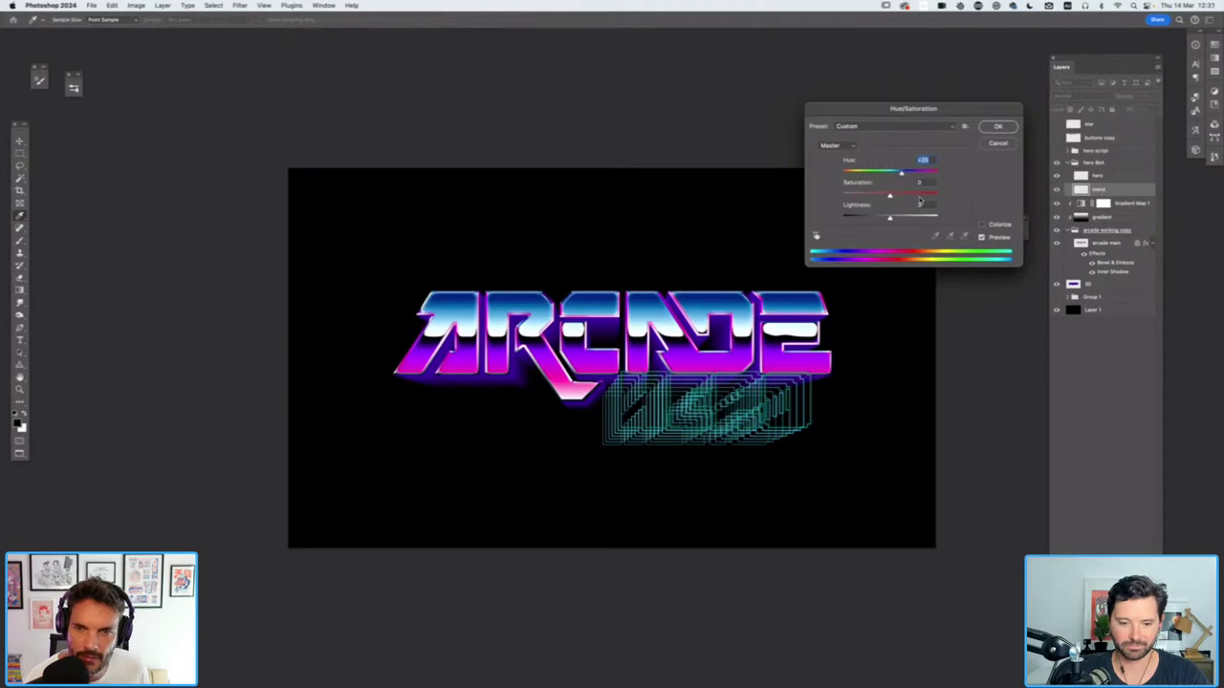
{"action": "left_click", "coordinate": [919, 199]}
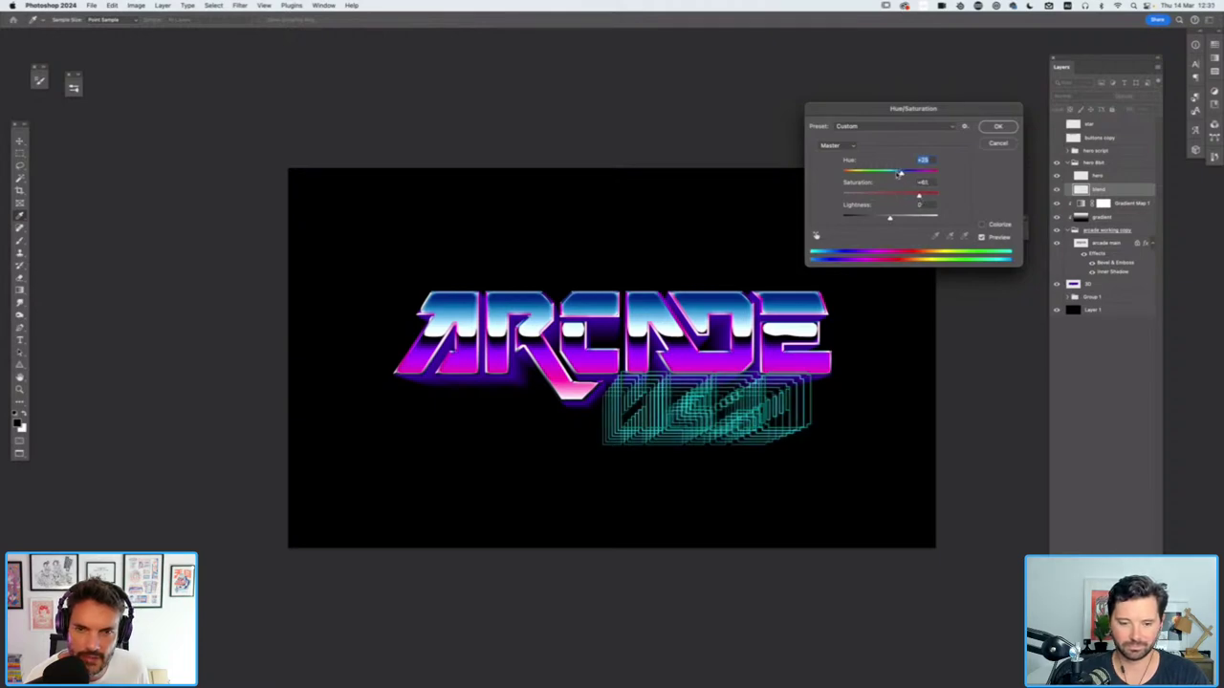
{"action": "left_click_drag", "start_coordinate": [899, 174], "coordinate": [897, 174]}
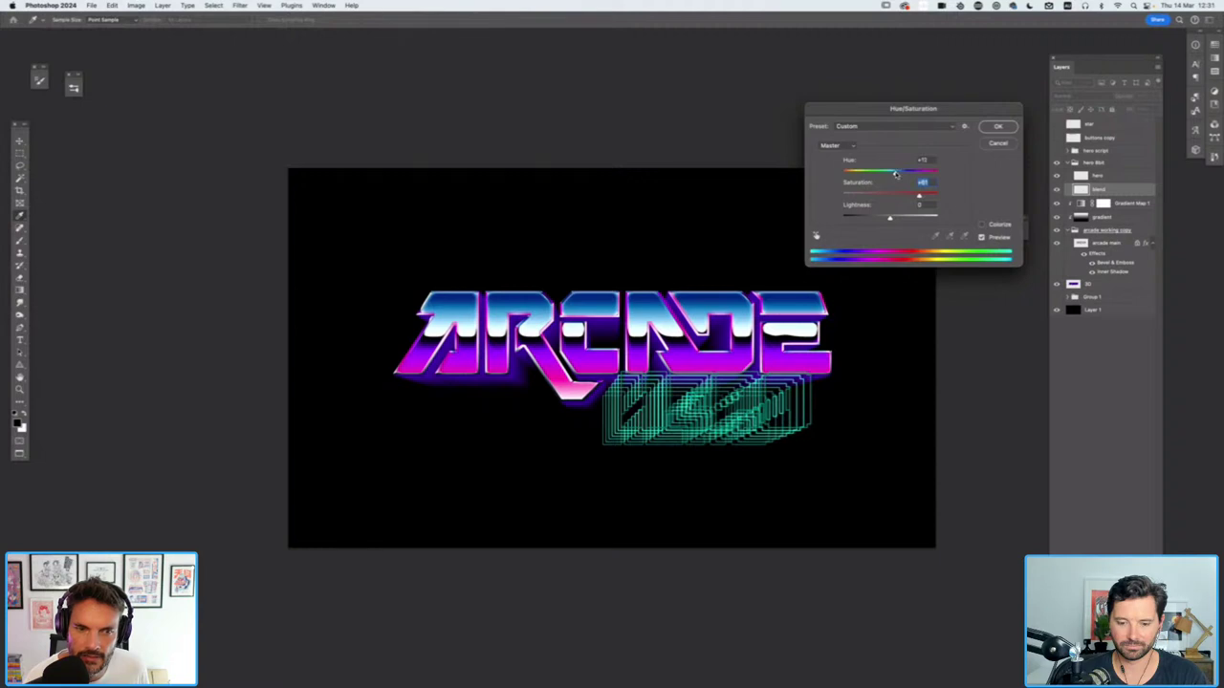
{"action": "left_click", "coordinate": [997, 126]}
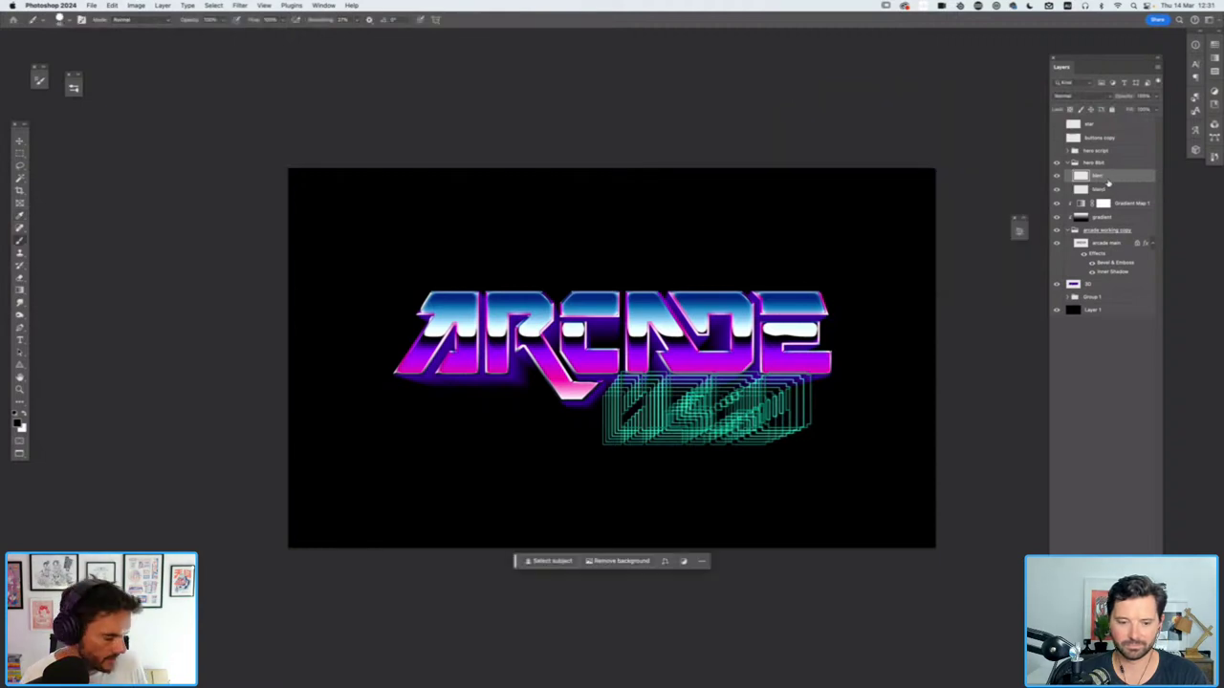
Adjust the hero layer to saturation +100 and lightness +22, and lower the blend layer's opacity to about 53%
{"action": "key", "text": "super+u"}
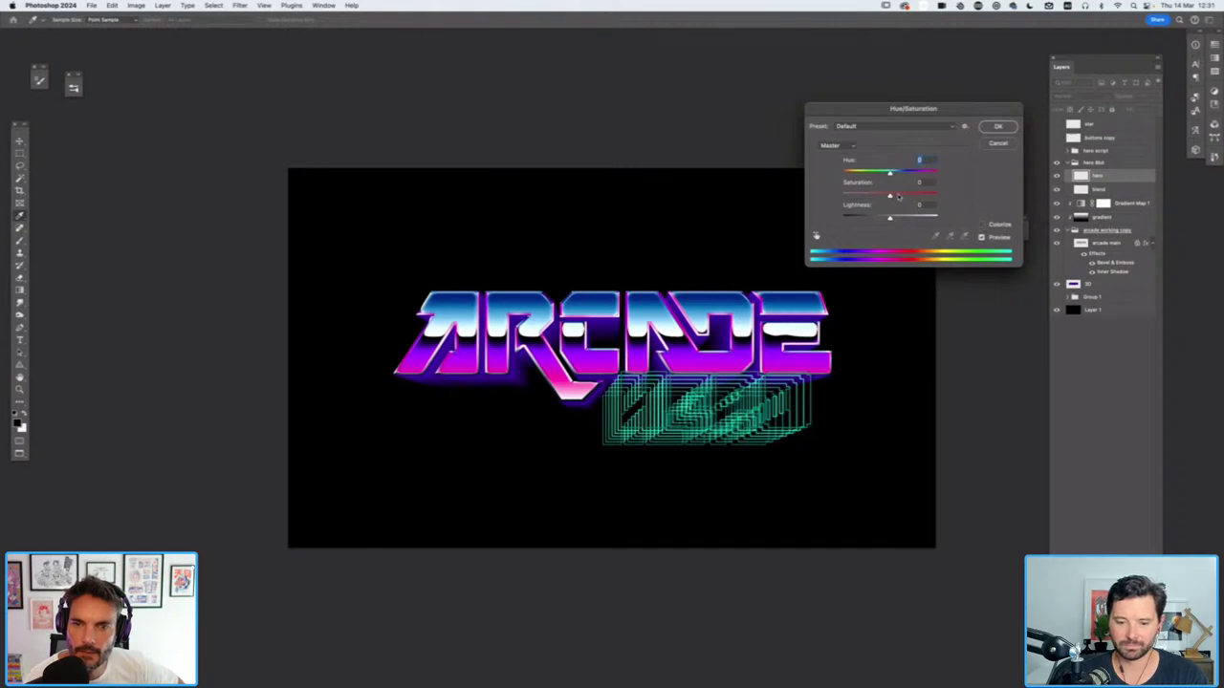
{"action": "left_click", "coordinate": [937, 195]}
{"action": "left_click", "coordinate": [899, 218]}
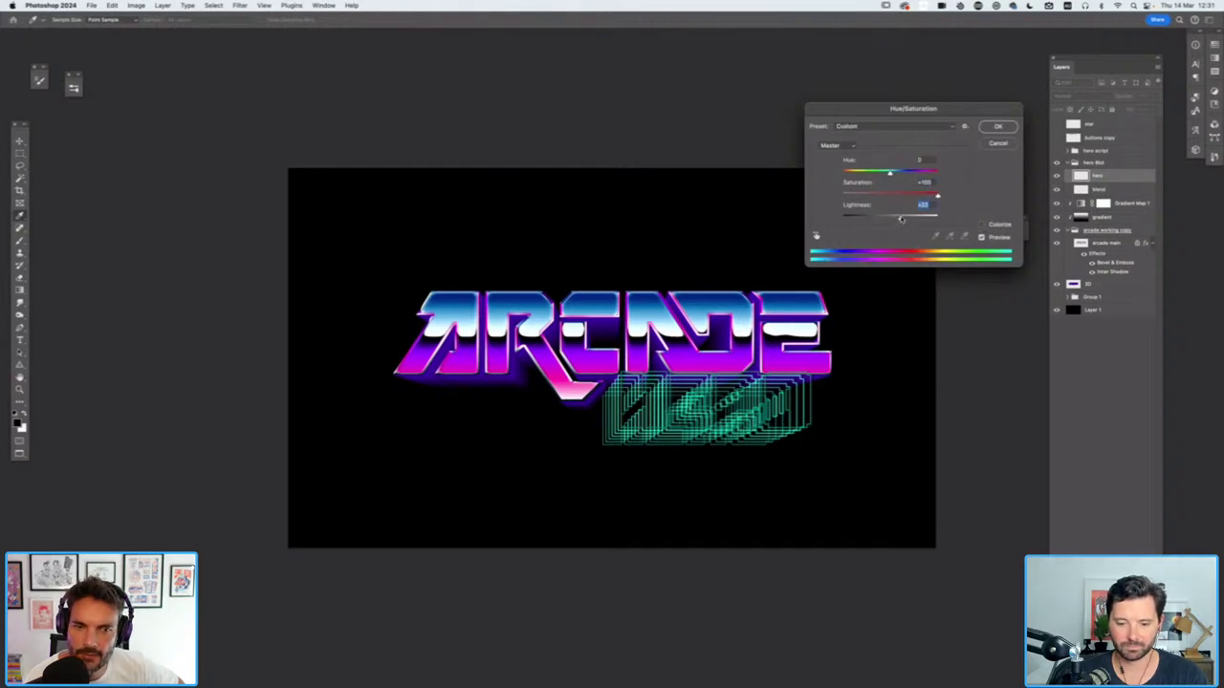
{"action": "left_click", "coordinate": [907, 174]}
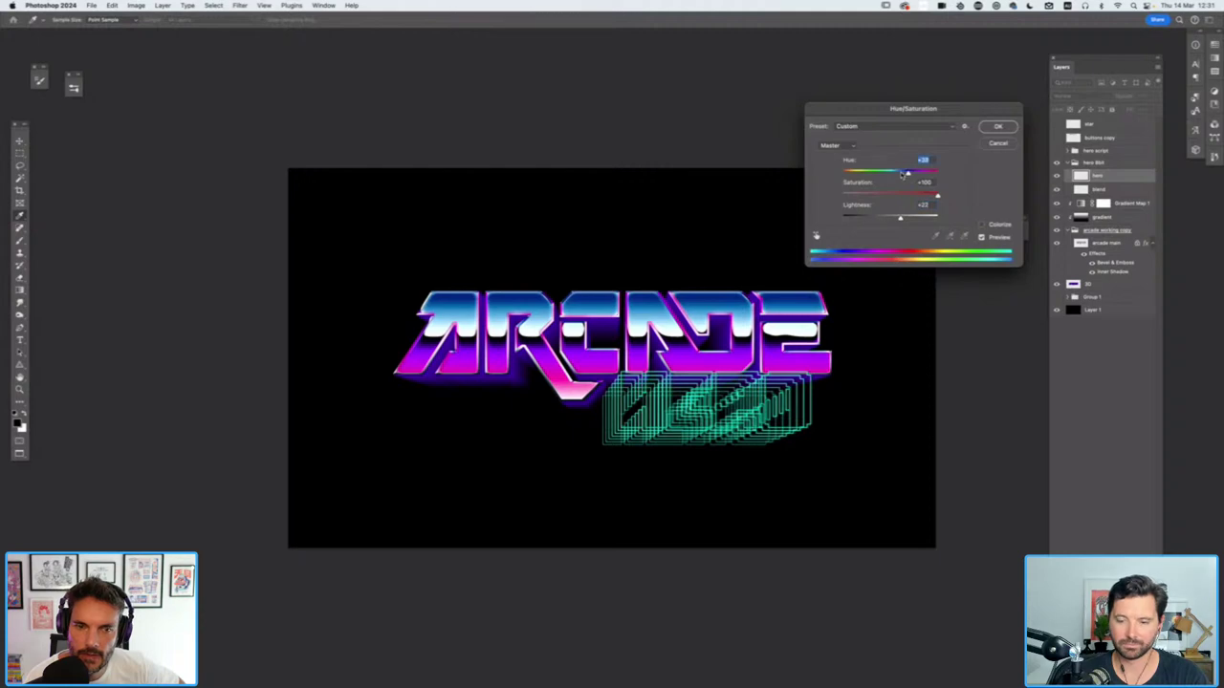
{"action": "left_click_drag", "start_coordinate": [906, 174], "coordinate": [889, 173]}
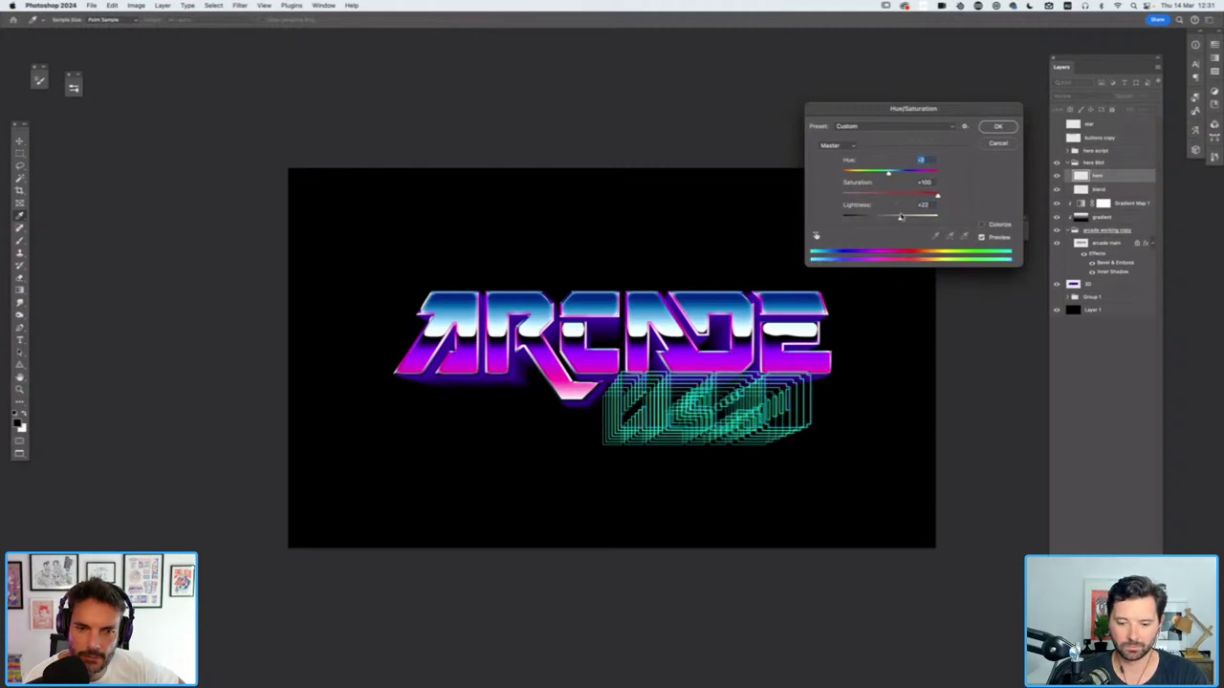
{"action": "left_click", "coordinate": [997, 127]}
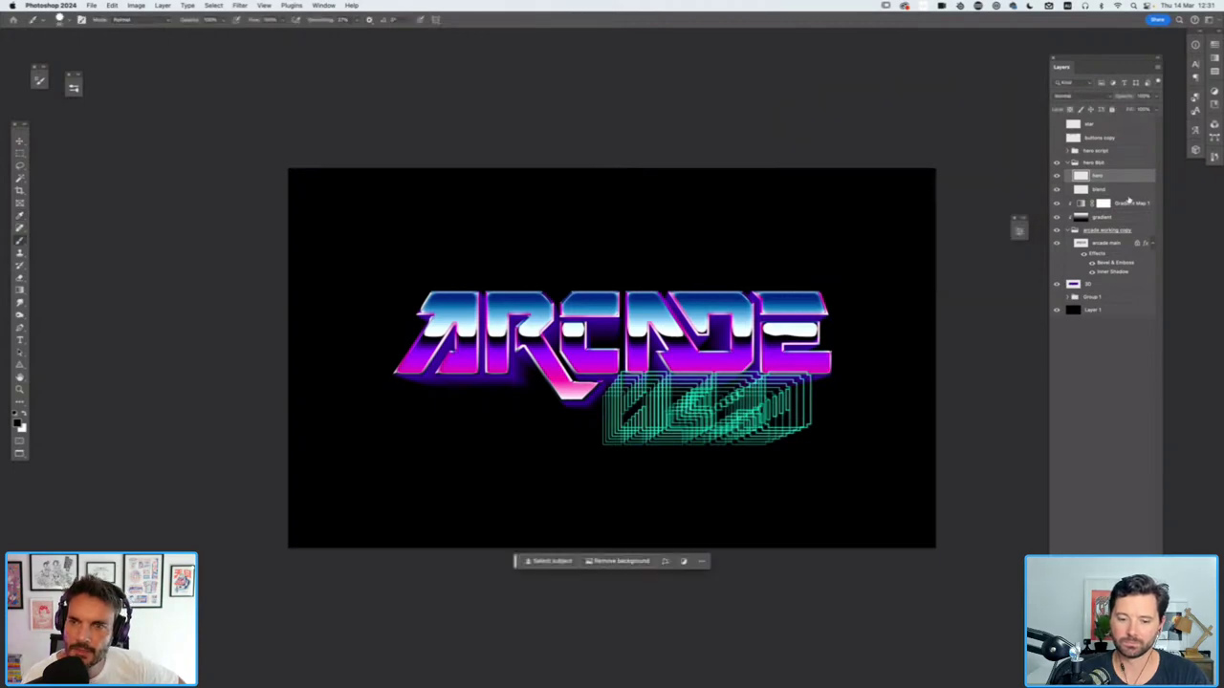
{"action": "left_click", "coordinate": [1129, 189]}
{"action": "left_click_drag", "start_coordinate": [1154, 98], "coordinate": [1135, 109]}
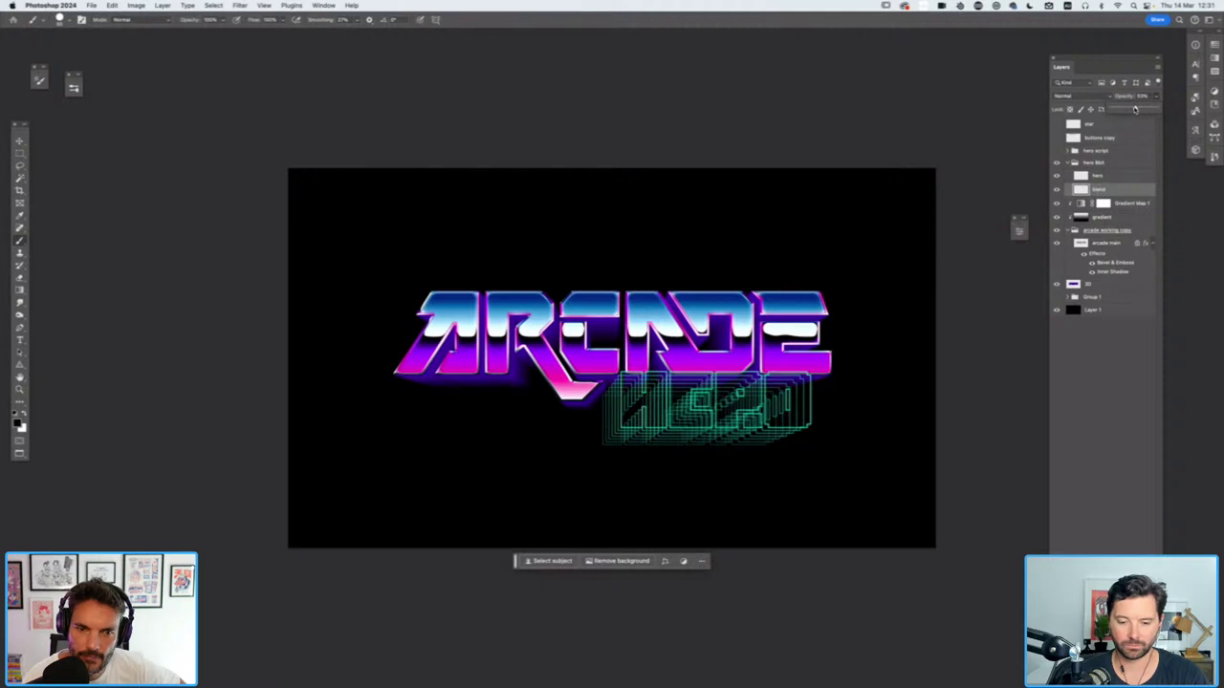
Add an Outer Glow to the hero layer, coloured turquoise (#00ffe4), and reduce the glow's size slightly
{"action": "double_click", "coordinate": [1109, 178]}
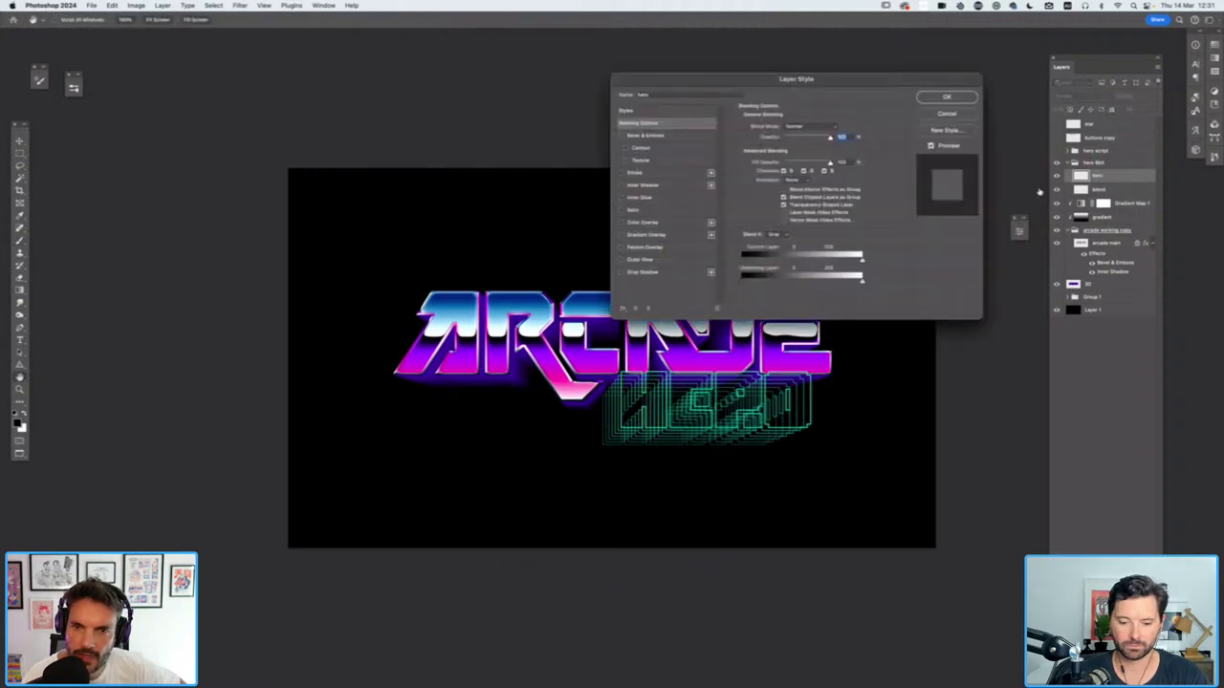
{"action": "left_click", "coordinate": [639, 259]}
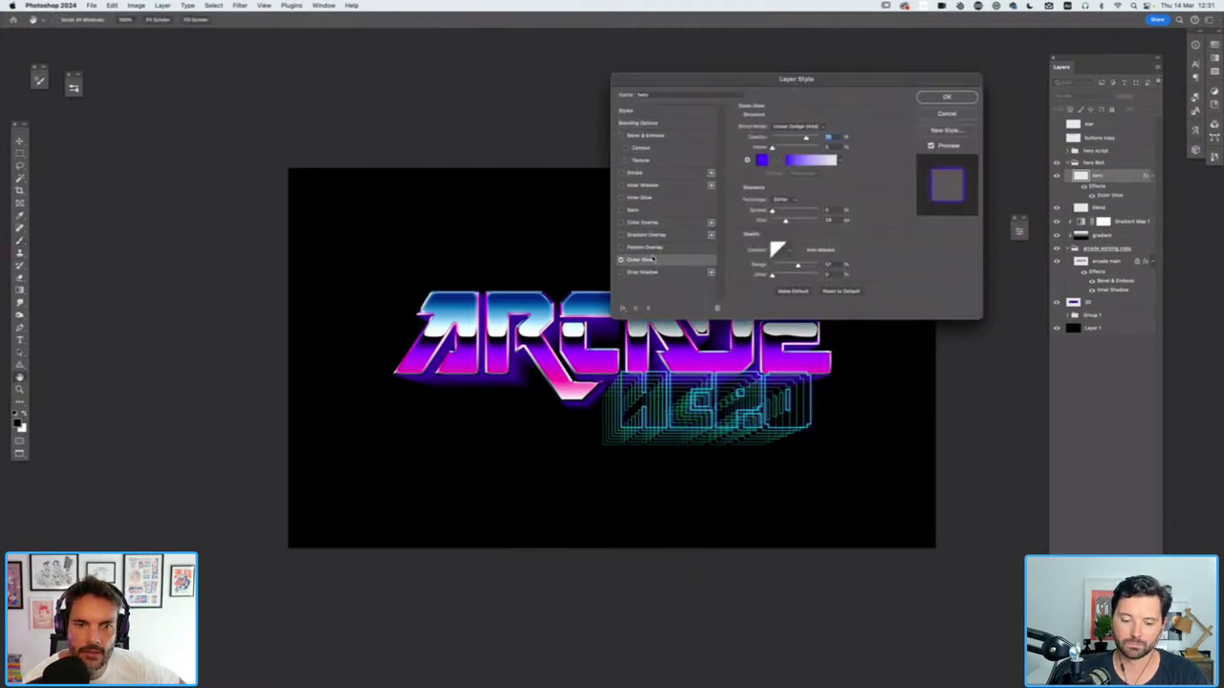
{"action": "left_click", "coordinate": [761, 161]}
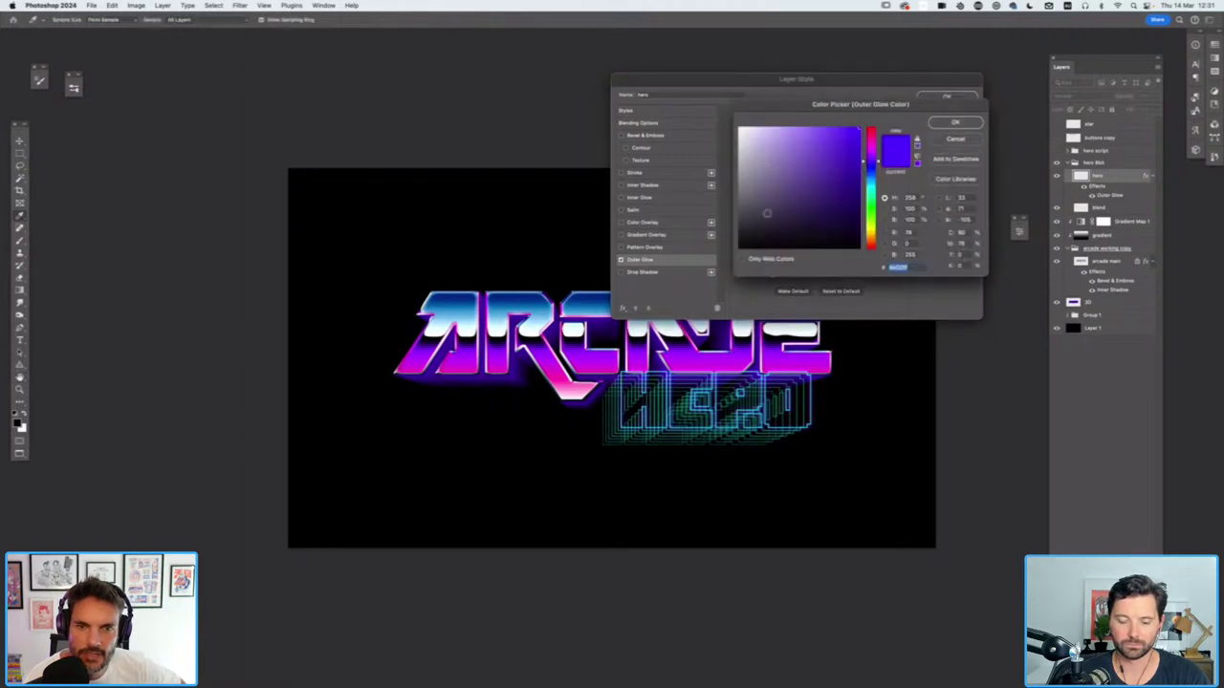
{"action": "left_click", "coordinate": [870, 188]}
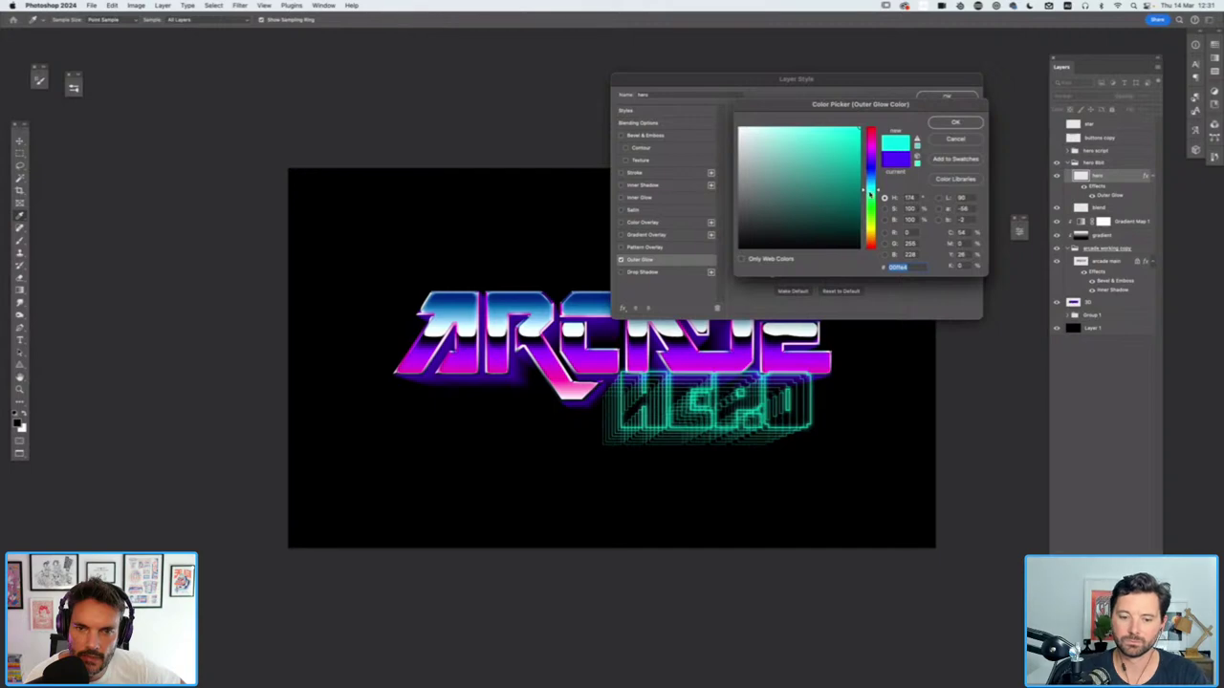
{"action": "left_click", "coordinate": [951, 123]}
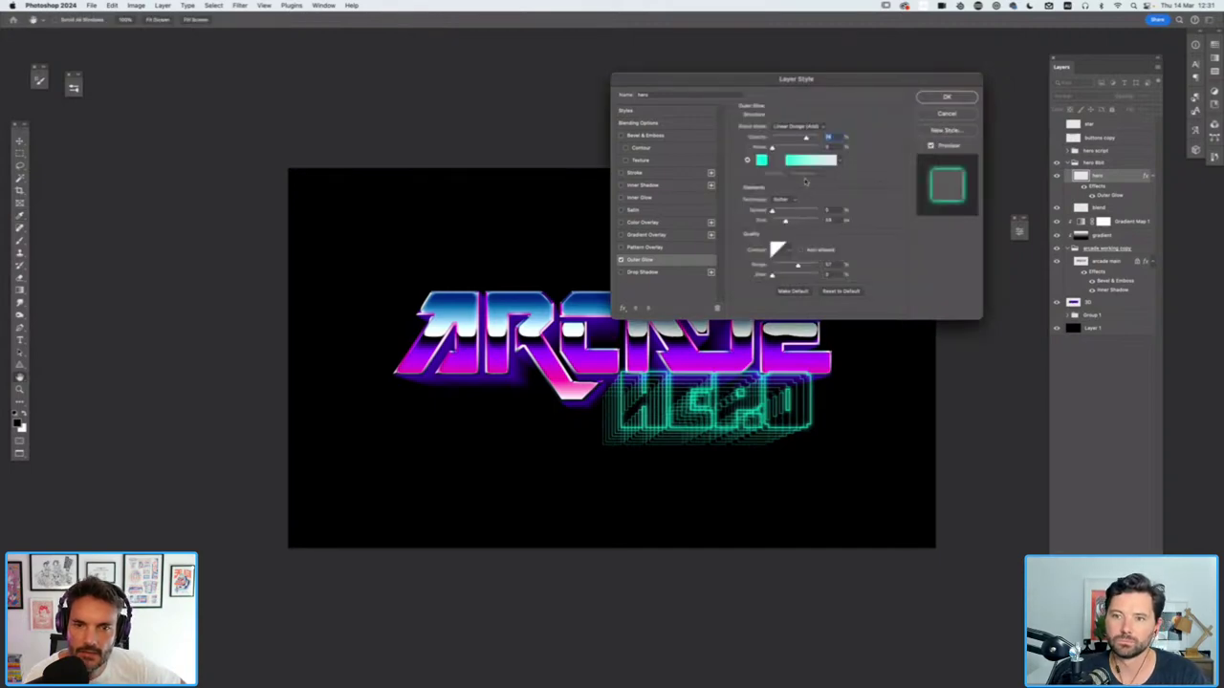
{"action": "left_click_drag", "start_coordinate": [785, 221], "coordinate": [784, 223]}
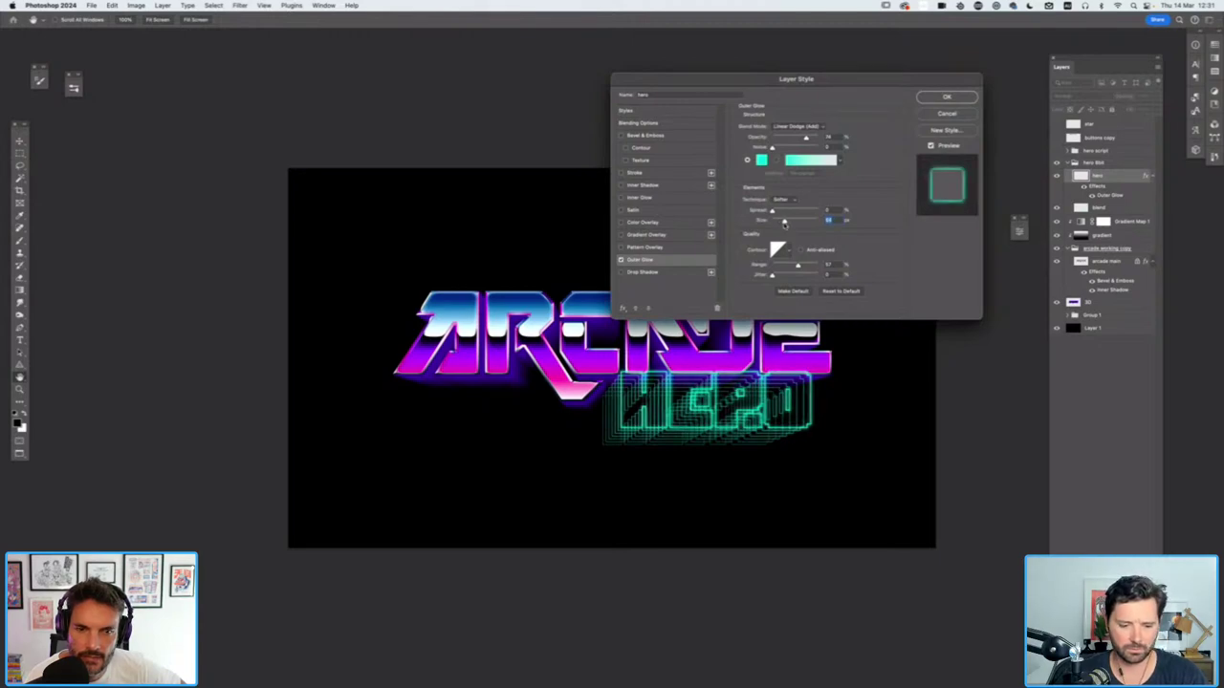
Apply the outer glow to the hero layer and compare the lettering with the blend layer hidden and shown
{"action": "left_click", "coordinate": [944, 99]}
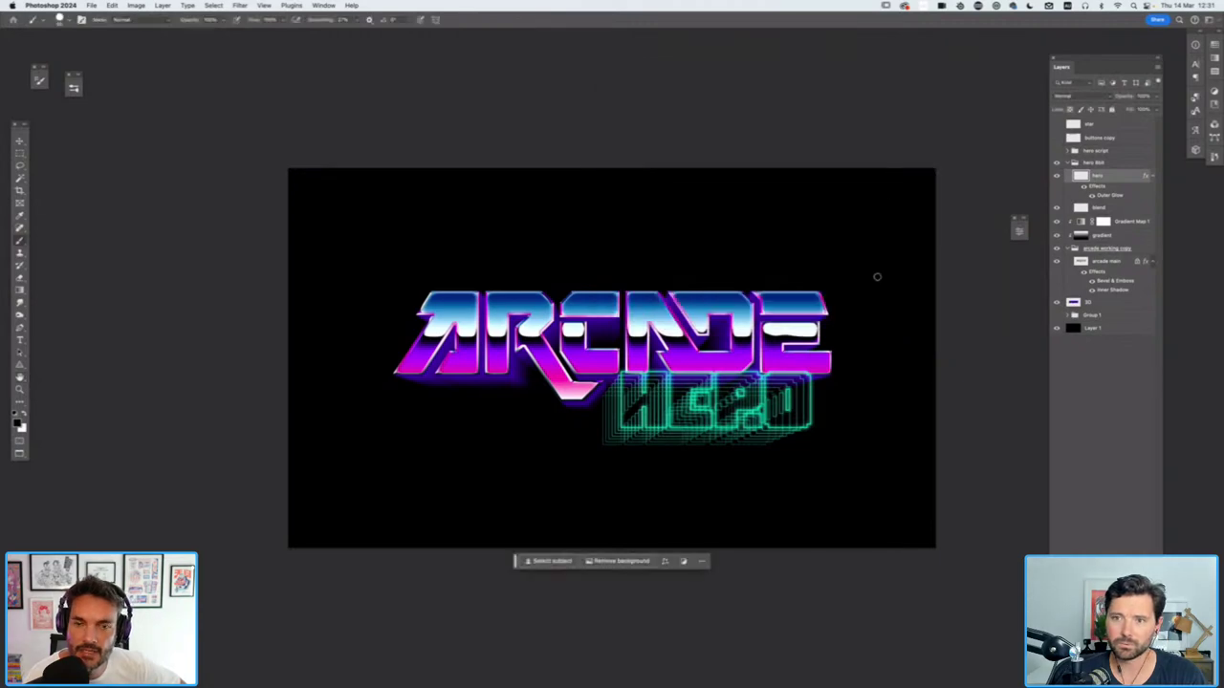
{"action": "left_click", "coordinate": [1057, 208]}
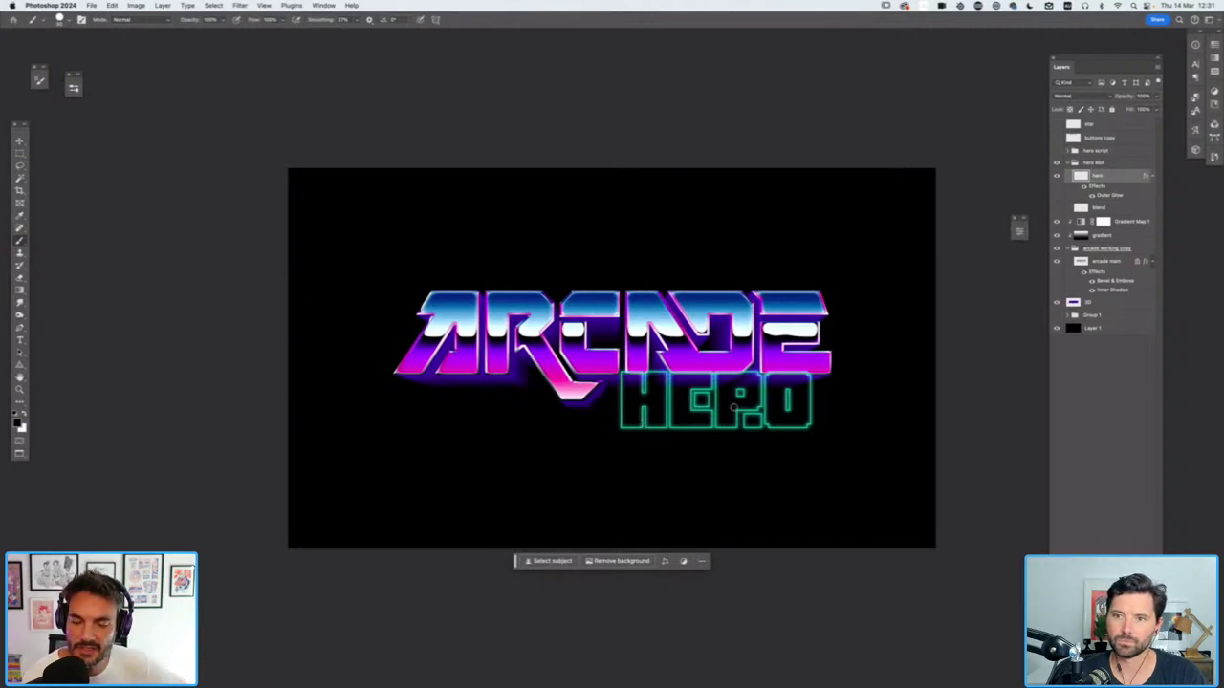
{"action": "left_click", "coordinate": [1056, 208]}
Lower the blend layer's opacity to 22%
{"action": "left_click", "coordinate": [1100, 207]}
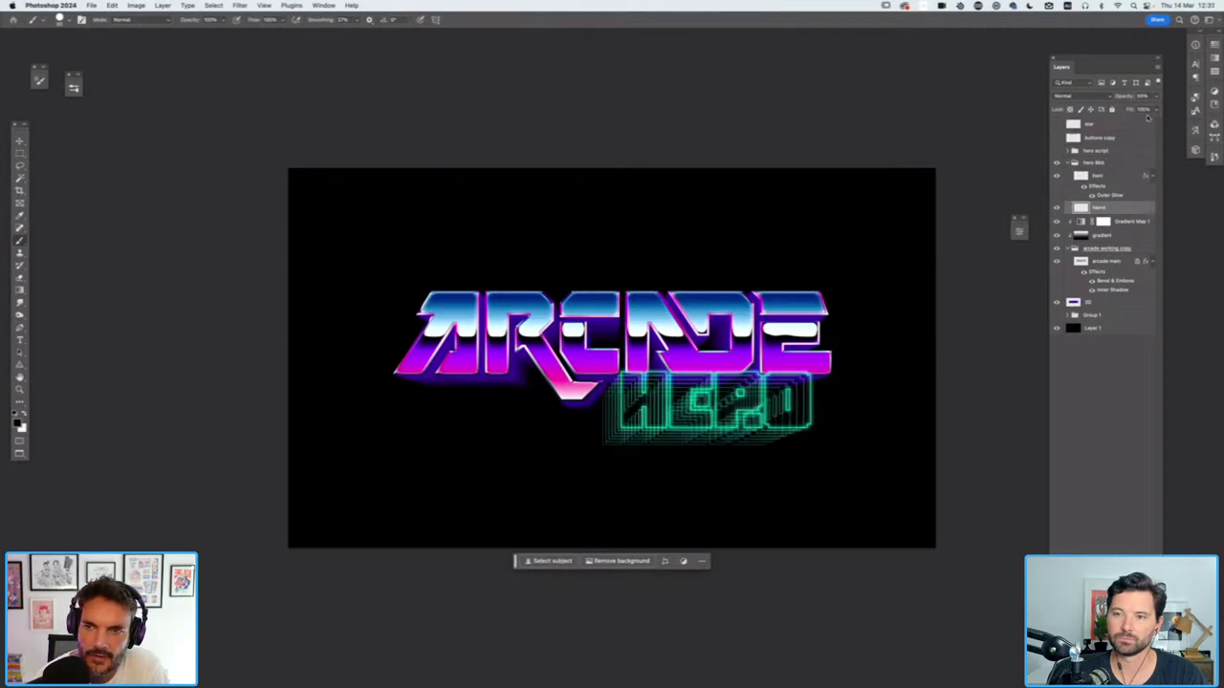
{"action": "left_click", "coordinate": [1158, 96]}
{"action": "left_click_drag", "start_coordinate": [1157, 108], "coordinate": [1123, 108]}
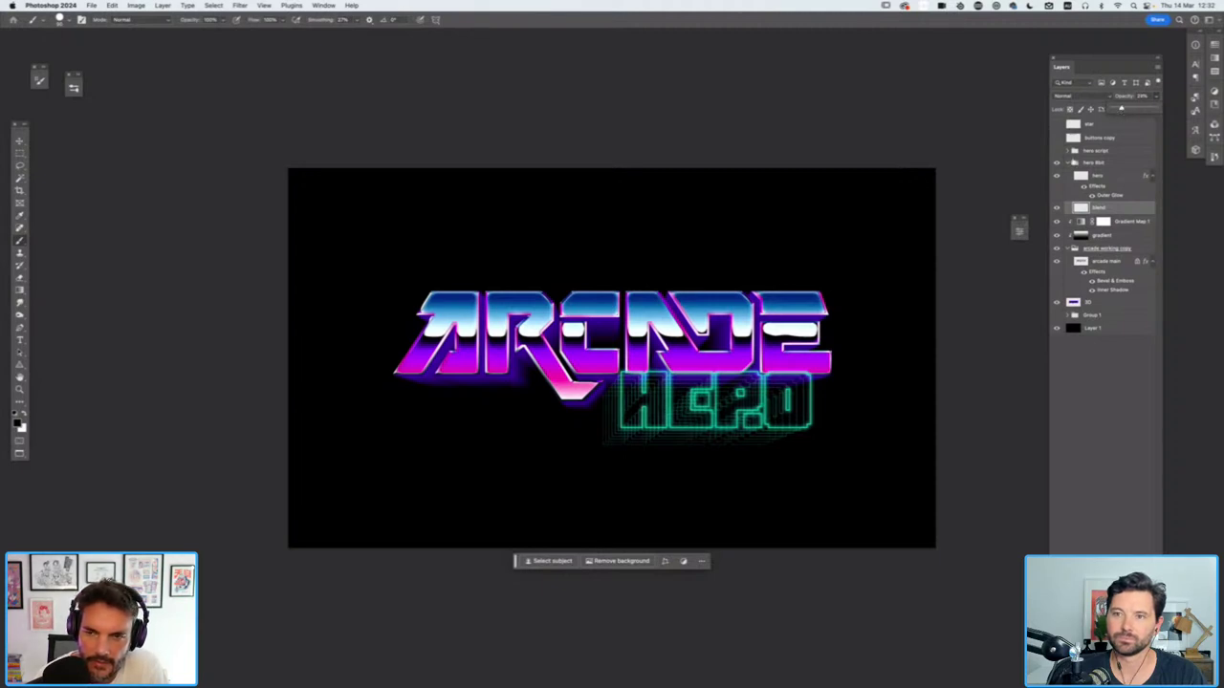
{"action": "left_click", "coordinate": [1122, 220]}
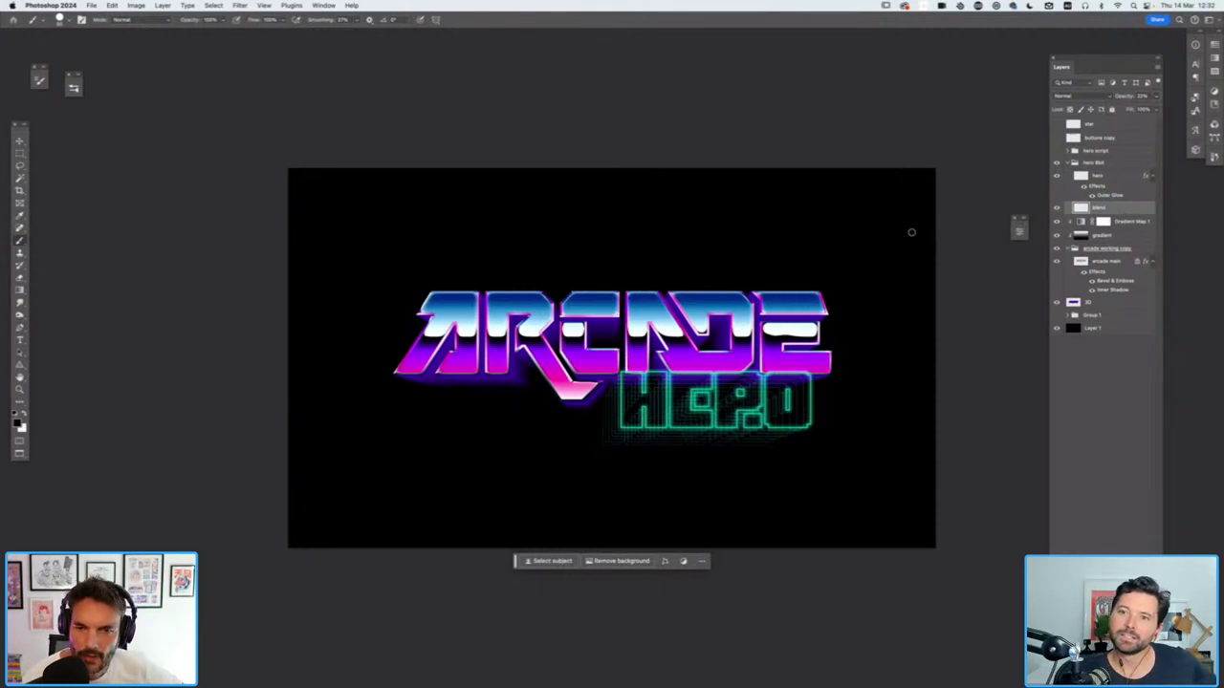
On the hero layer, make a tiny square marquee selection just outside the upper-right corner of HERO's letter O
{"action": "left_click", "coordinate": [1117, 177]}
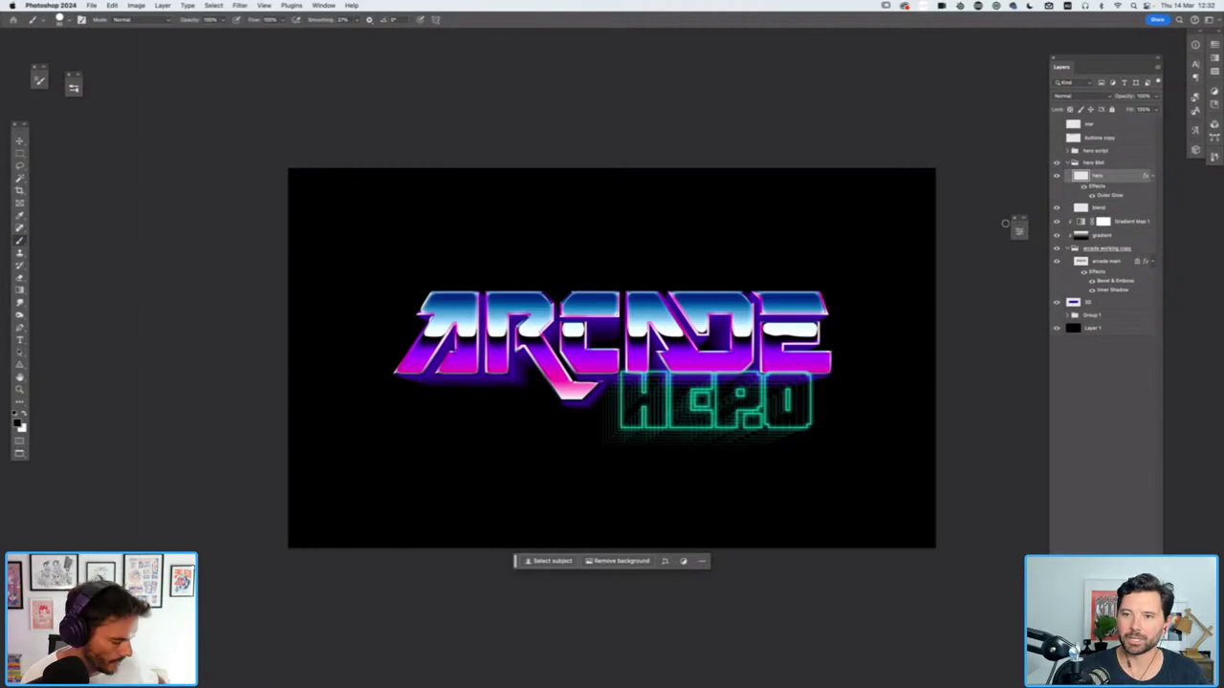
{"action": "key", "text": "super+h"}
{"action": "key", "text": "super+plus"}
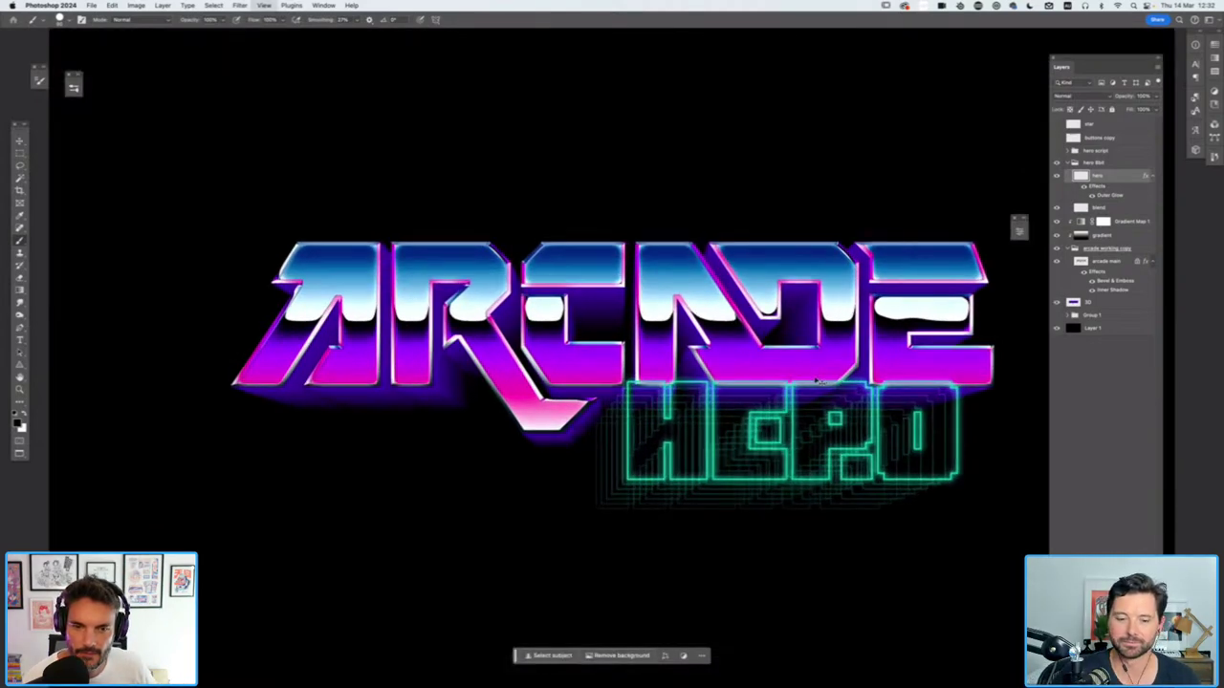
{"action": "key", "text": "super+plus"}
{"action": "key", "text": "super+plus"}
{"action": "left_click_drag", "start_coordinate": [814, 376], "coordinate": [623, 339]}
{"action": "left_click_drag", "start_coordinate": [862, 346], "coordinate": [704, 384]}
{"action": "key", "text": "m"}
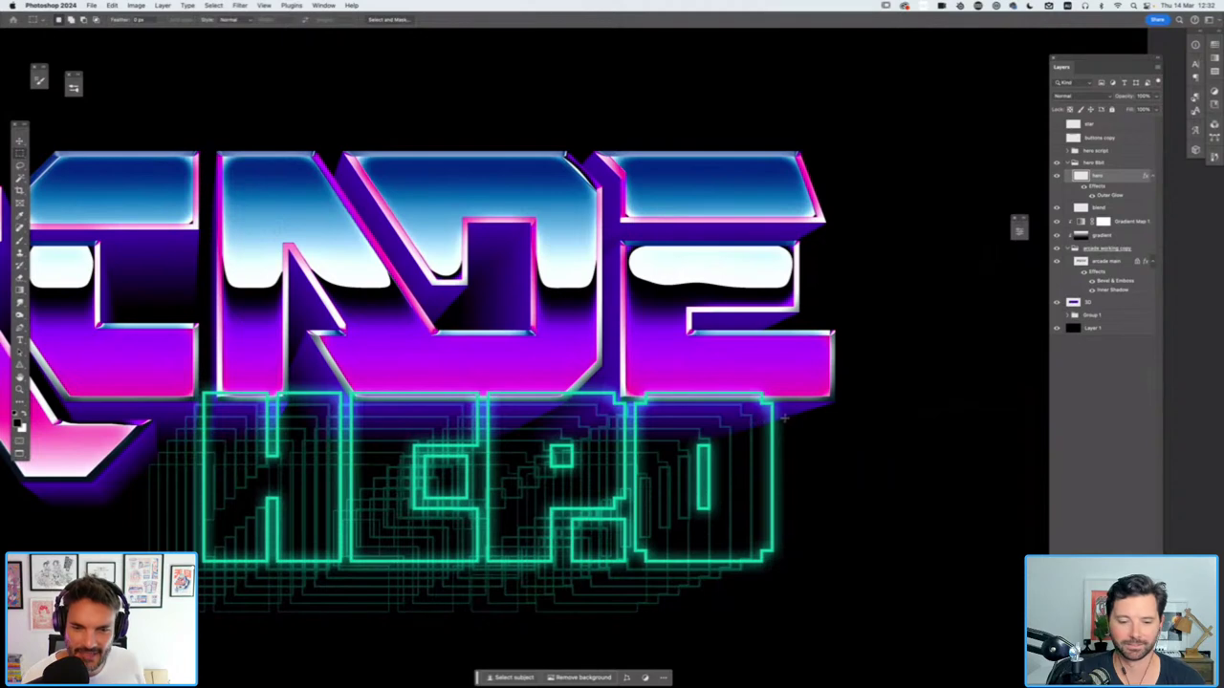
{"action": "left_click_drag", "start_coordinate": [788, 417], "coordinate": [793, 422]}
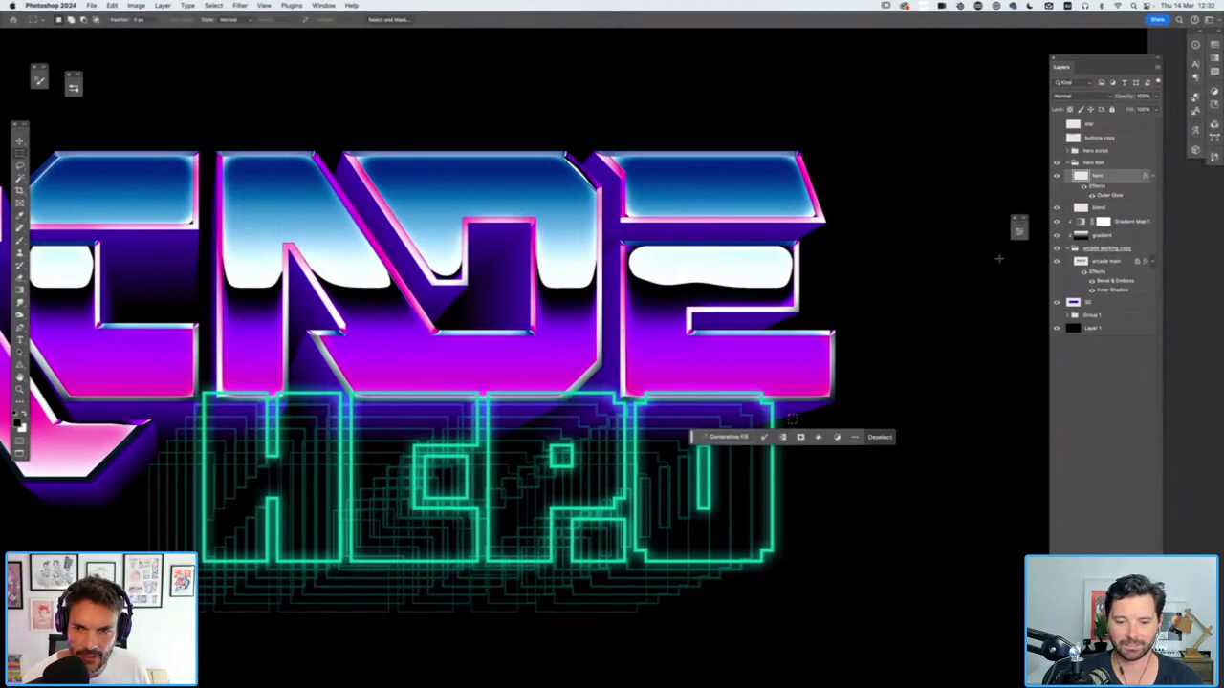
Fill the square with the HERO outline's green, sampled with the layer effects hidden, and scatter more small squares around the O's corner
{"action": "left_click", "coordinate": [1083, 188]}
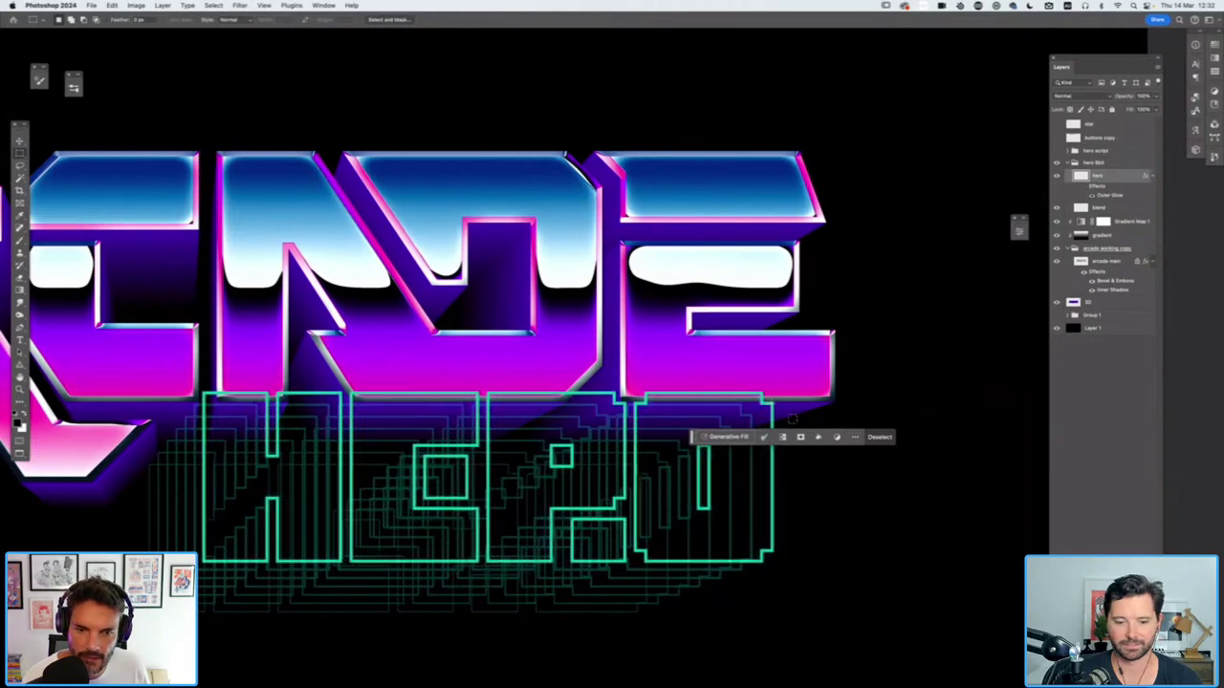
{"action": "key", "text": "i"}
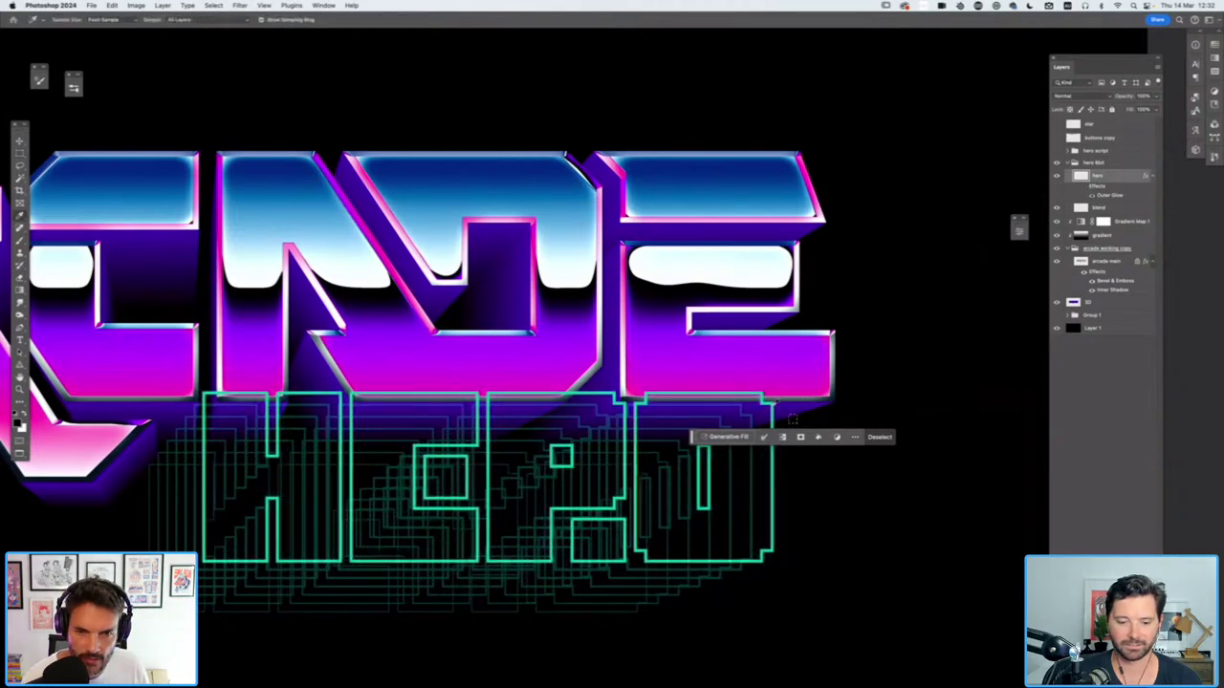
{"action": "left_click", "coordinate": [791, 419]}
{"action": "left_click", "coordinate": [1083, 189]}
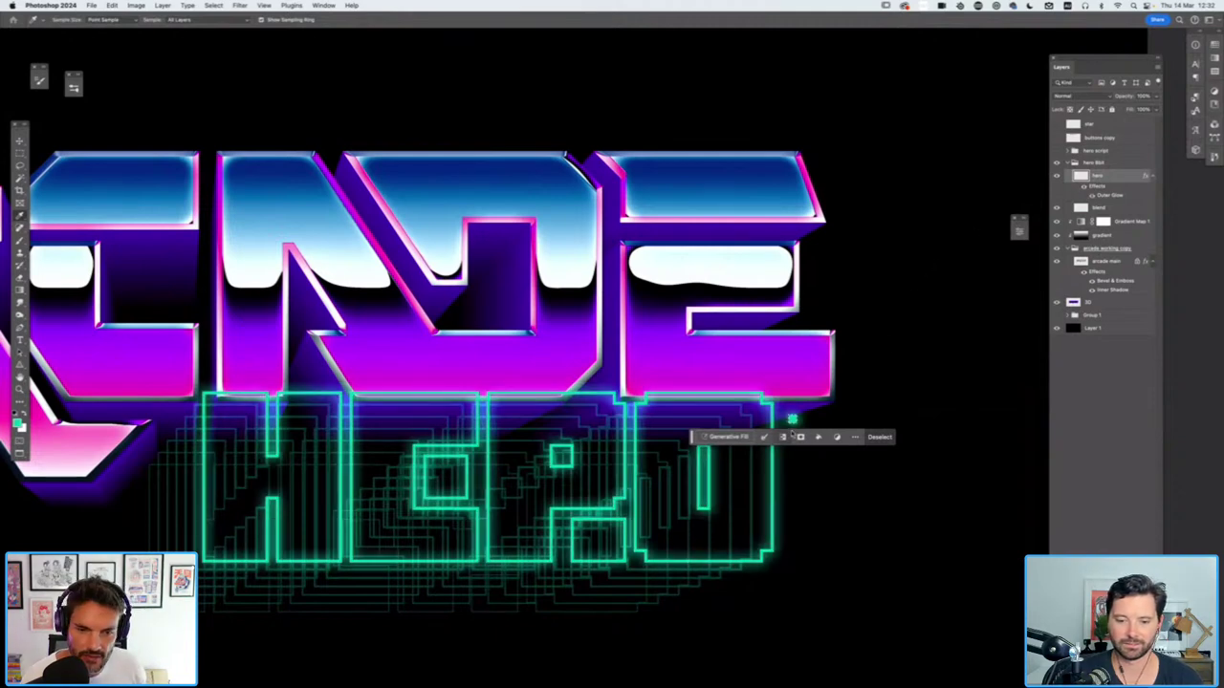
{"action": "key", "text": "m"}
{"action": "left_click_drag", "start_coordinate": [792, 419], "coordinate": [759, 437]}
Examine the HERO lettering and its scattered glowing squares against the whole logo at several zoom levels
{"action": "key", "text": "super+minus"}
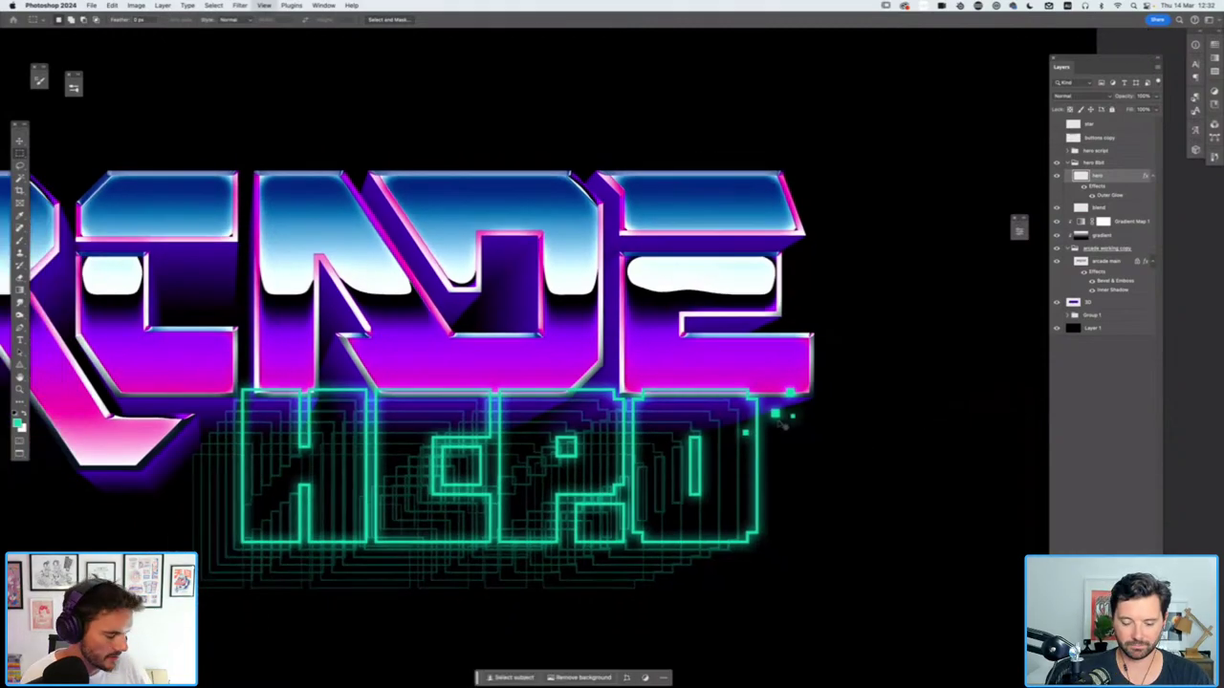
{"action": "key", "text": "super+minus"}
{"action": "key", "text": "super+minus"}
{"action": "key", "text": "super+minus"}
{"action": "key", "text": "super+minus"}
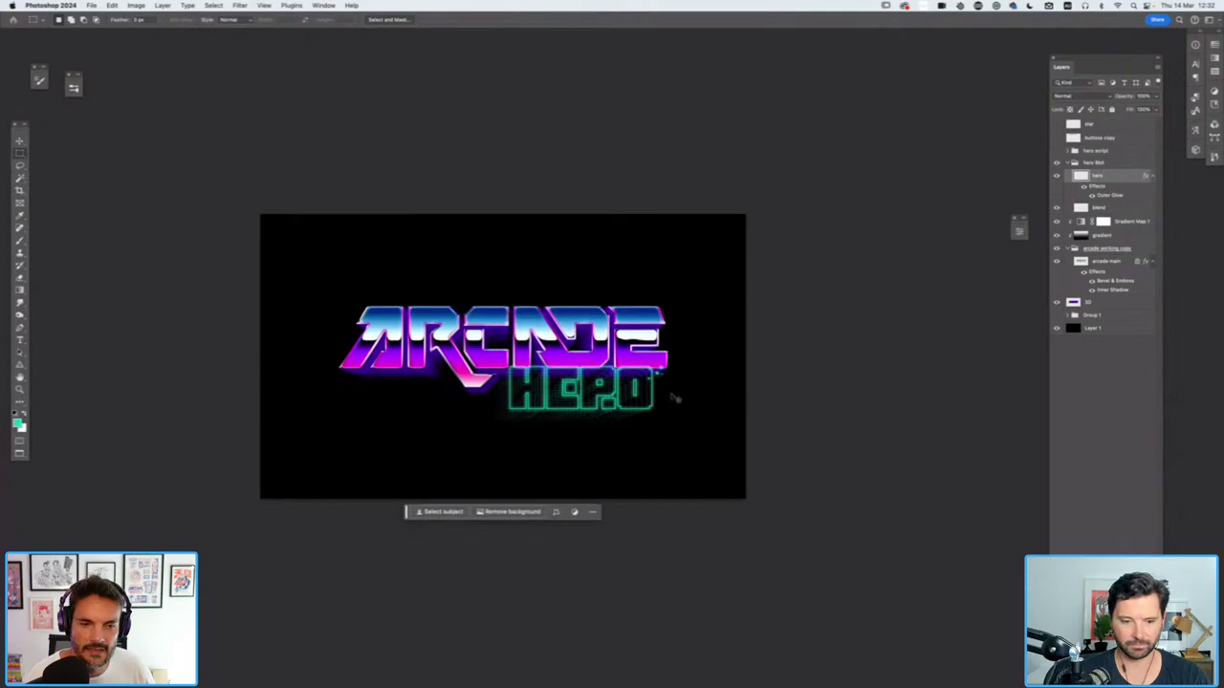
{"action": "key", "text": "super+equal"}
{"action": "key", "text": "super+equal"}
{"action": "key", "text": "super+equal"}
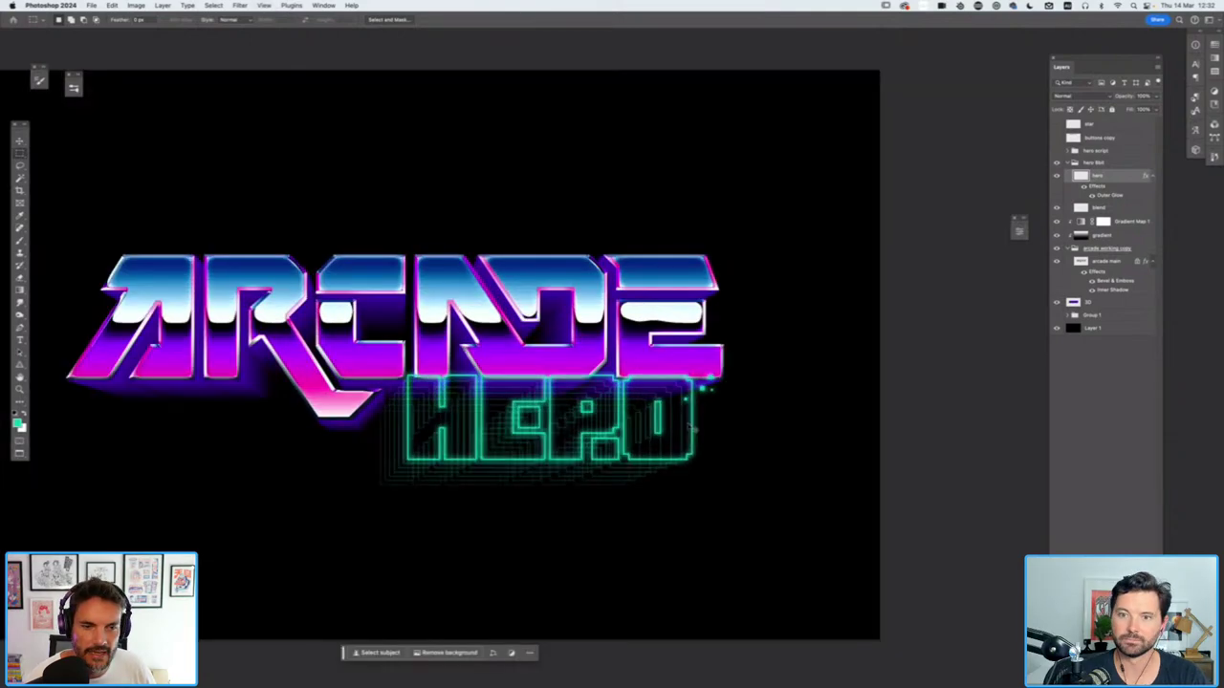
{"action": "key", "text": "super+equal"}
{"action": "key", "text": "super+equal"}
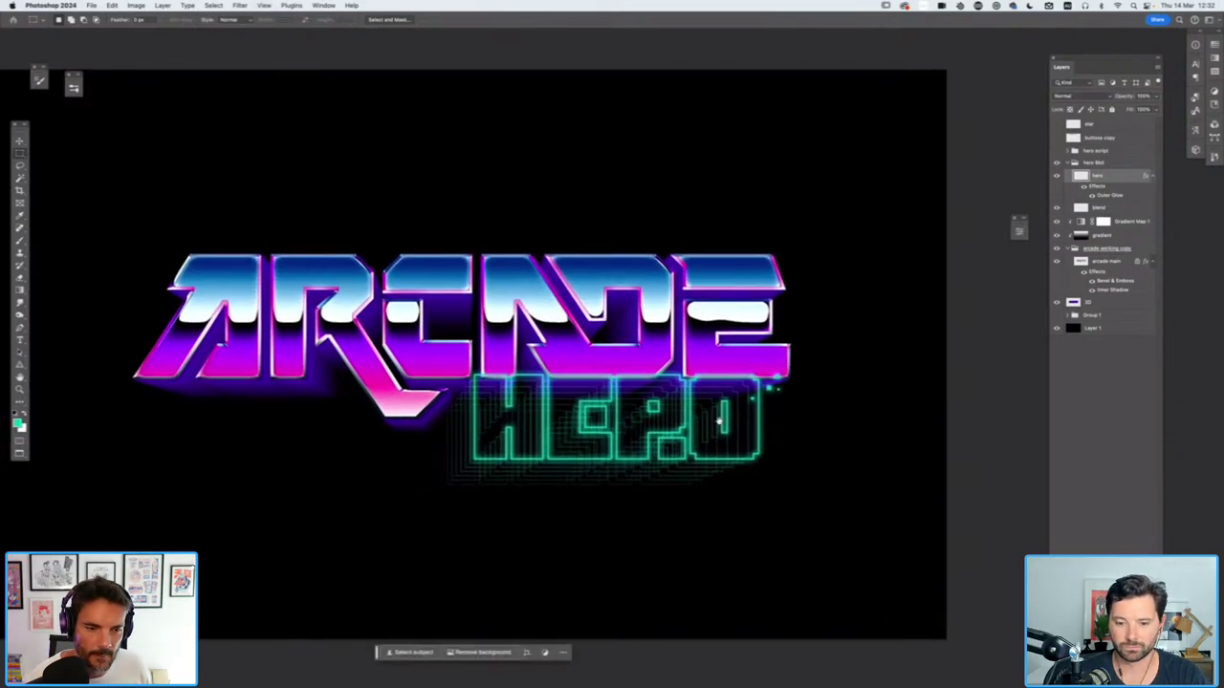
{"action": "key", "text": "super+equal"}
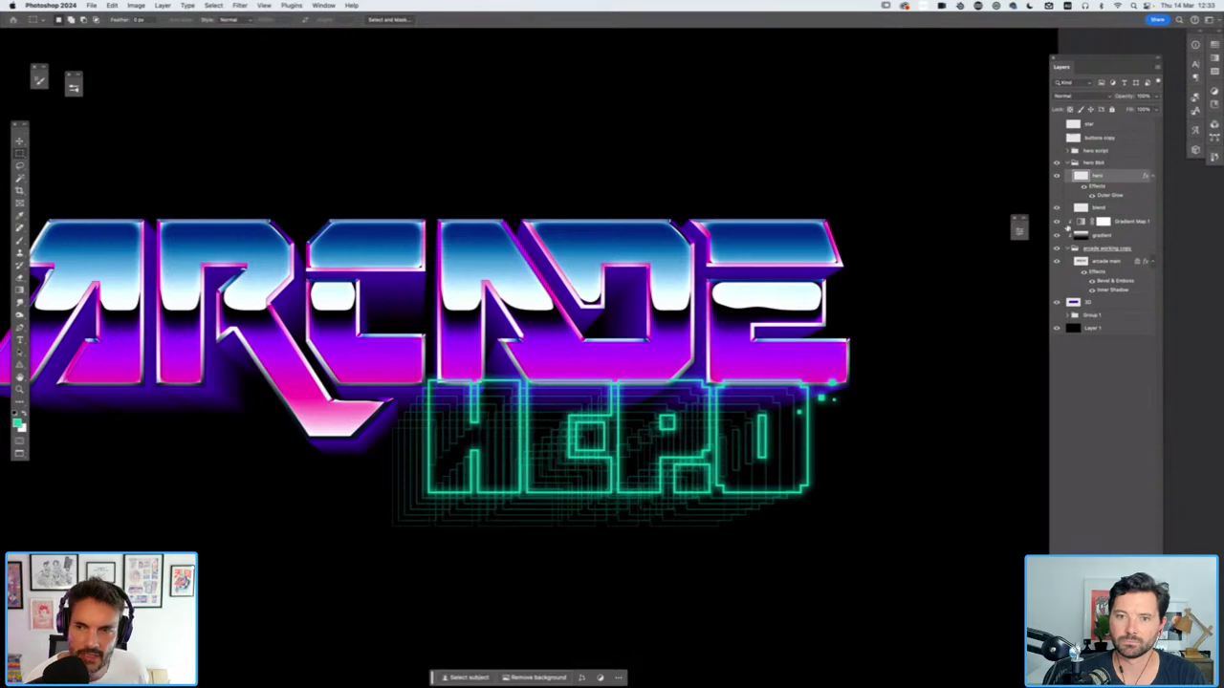
Collapse the hero layer's effects list and the hero 8bit group while viewing the full artwork
{"action": "left_click", "coordinate": [1148, 177]}
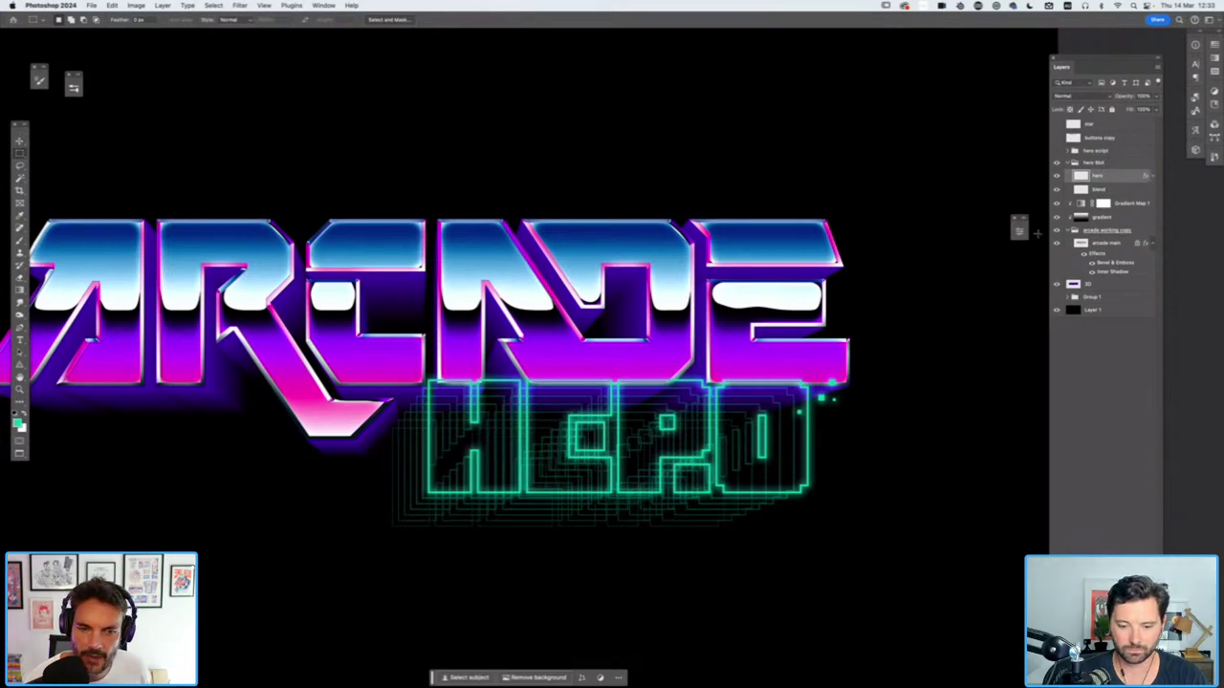
{"action": "key", "text": "super+0"}
{"action": "key", "text": "super+minus"}
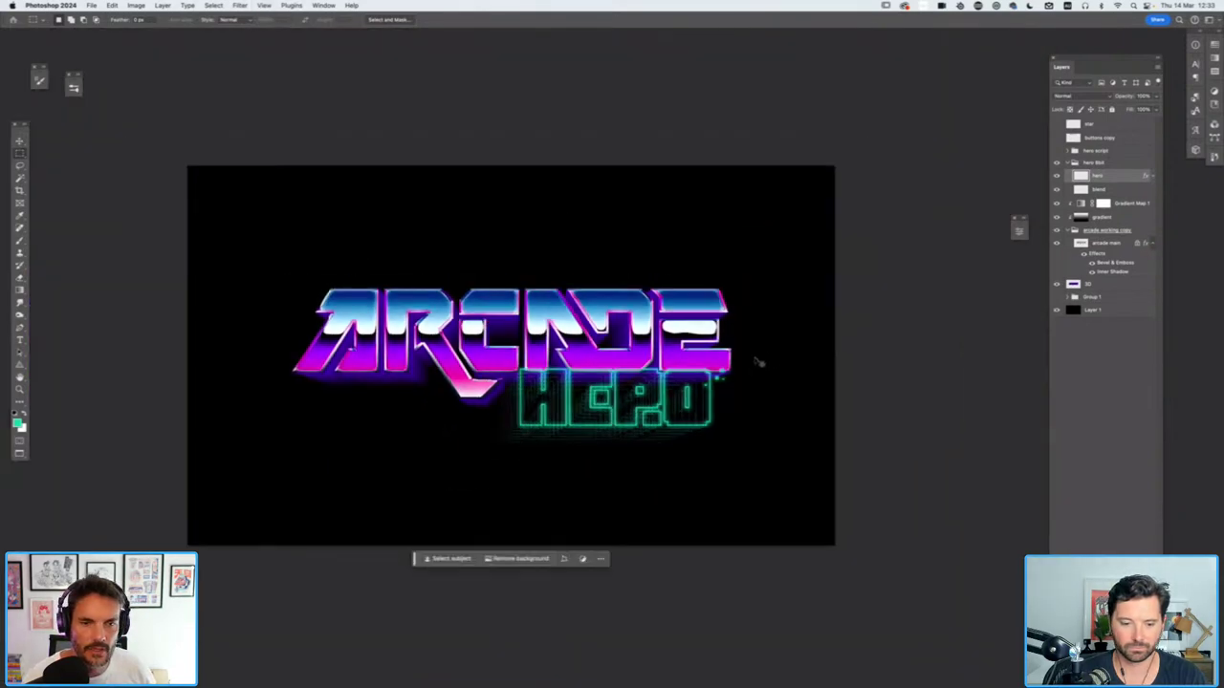
{"action": "key", "text": "super+equal"}
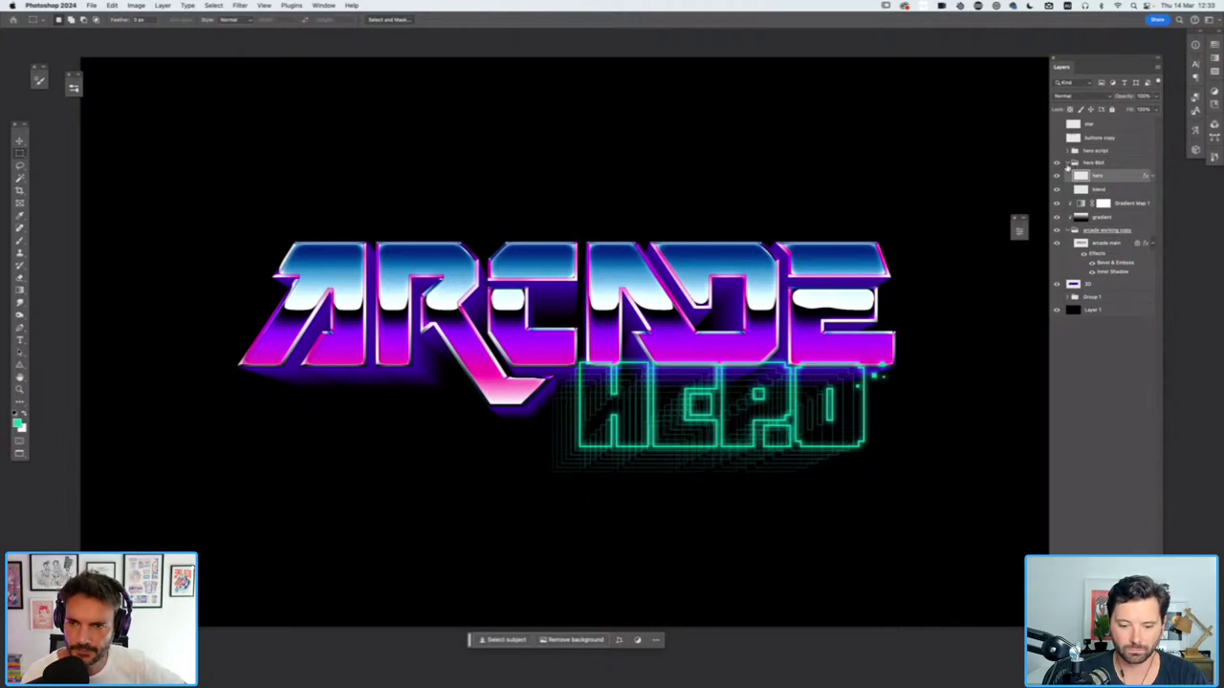
{"action": "left_click", "coordinate": [1068, 164]}
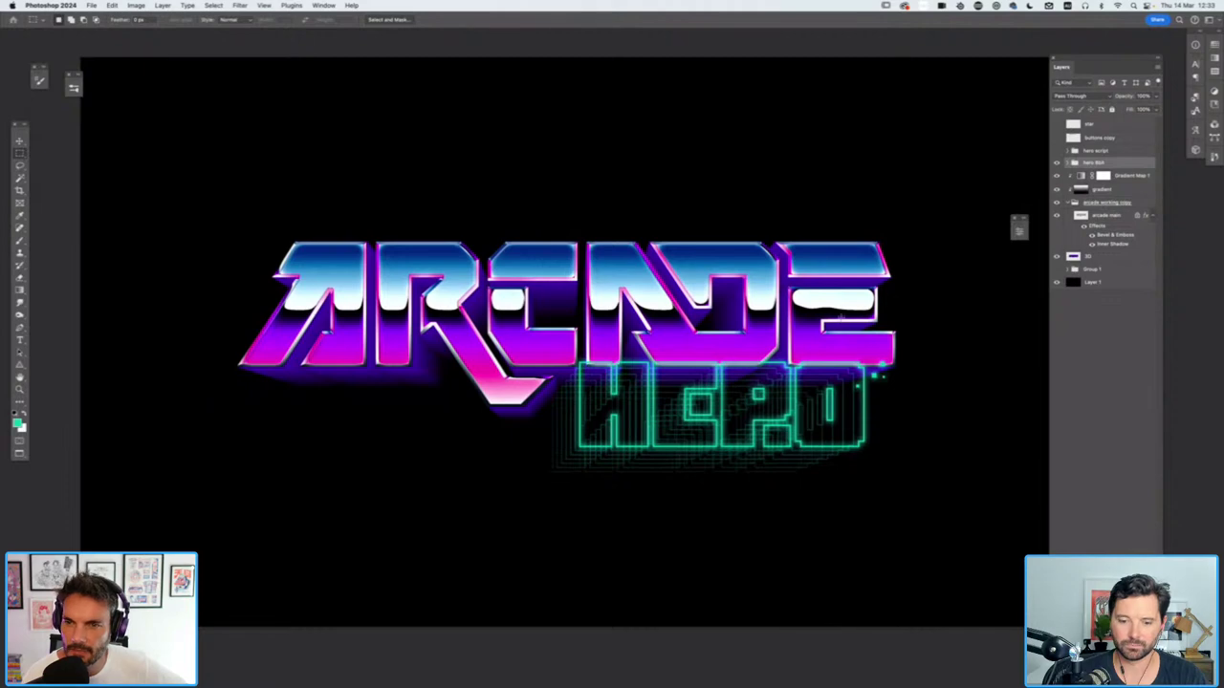
Create a new layer named flare above the hero 8bit group
{"action": "key", "text": "super+alt+shift+n"}
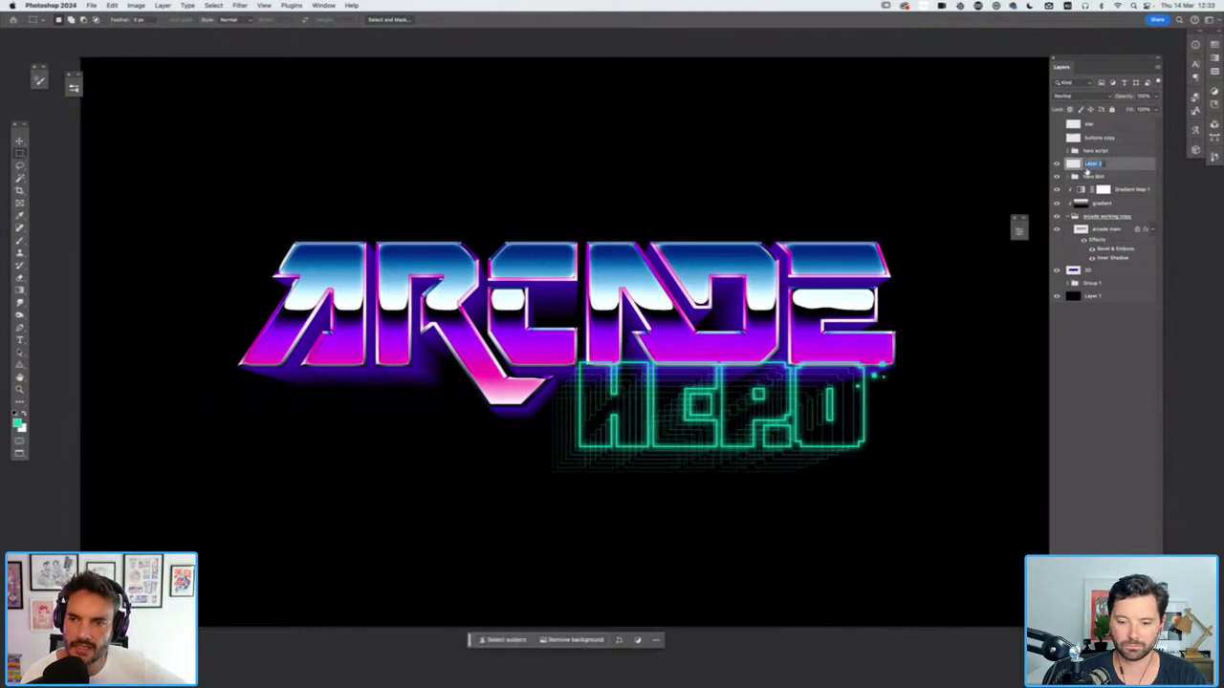
{"action": "type", "text": "l"}
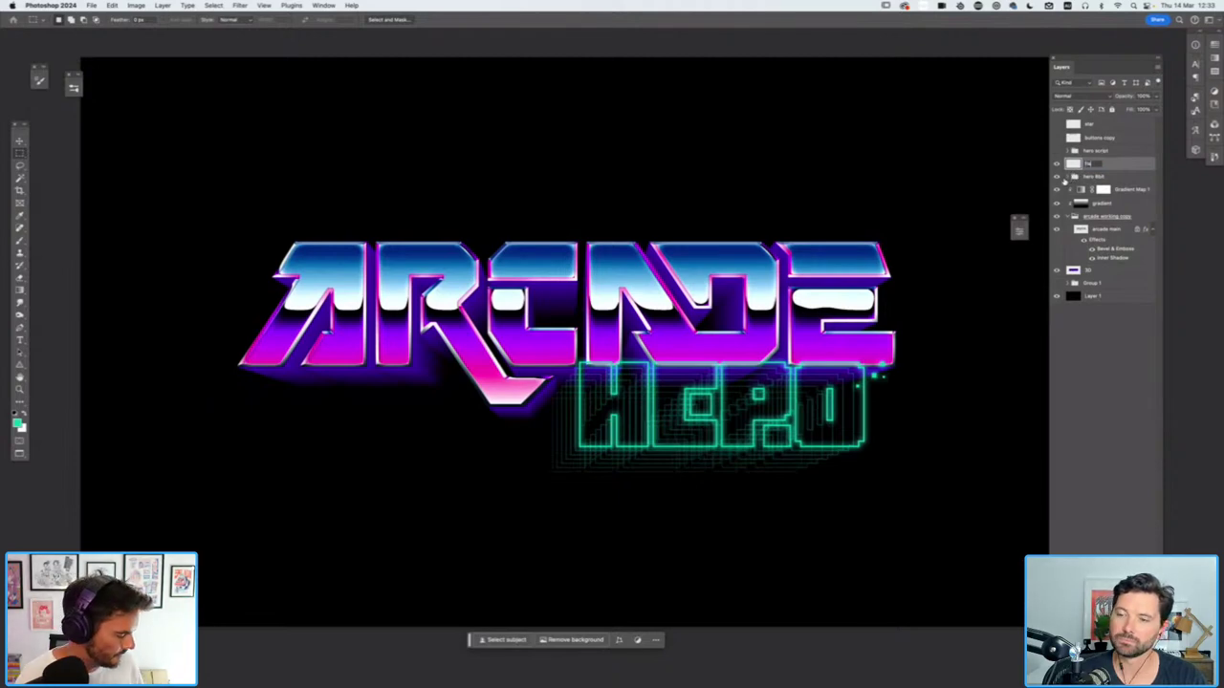
{"action": "key", "text": "Return"}
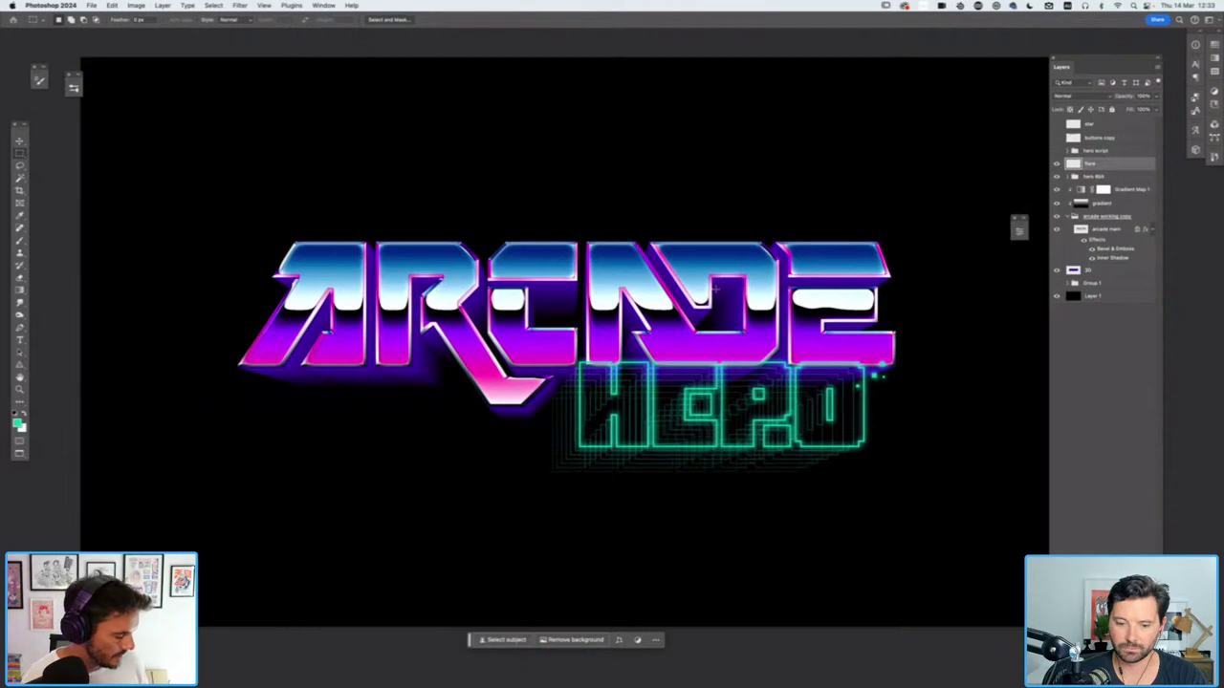
Set up the Gradient tool with white as foreground, a white-to-transparent gradient and the radial style
{"action": "key", "text": "g"}
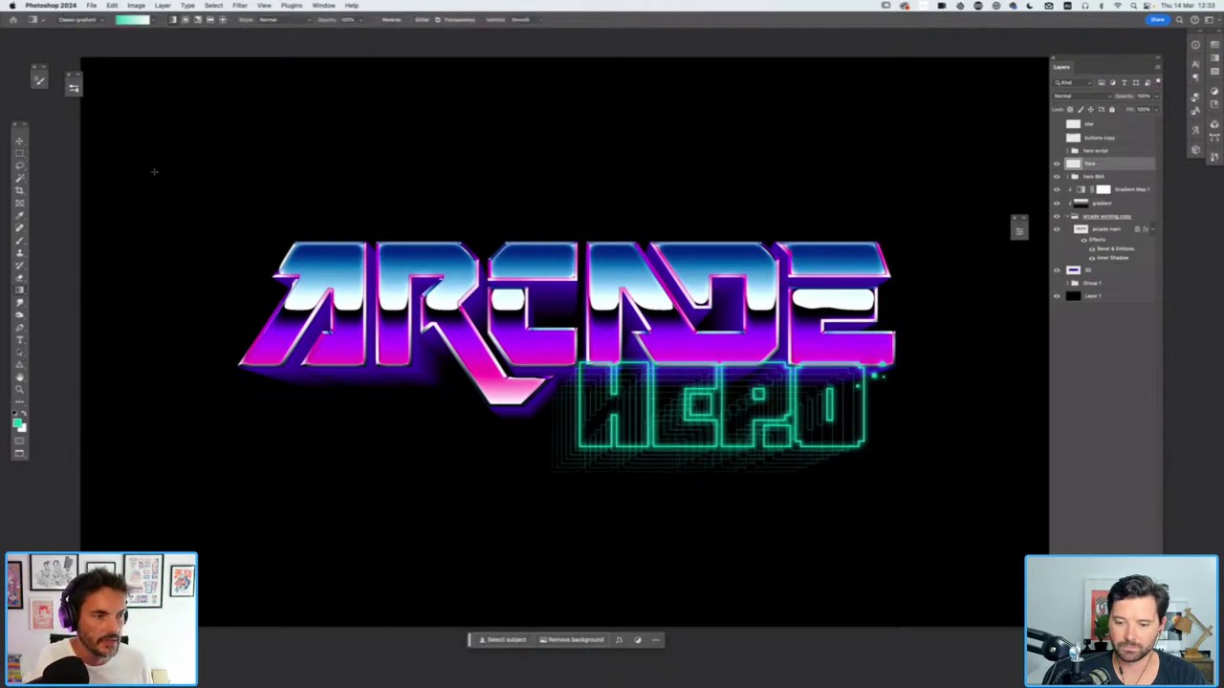
{"action": "key", "text": "d"}
{"action": "key", "text": "x"}
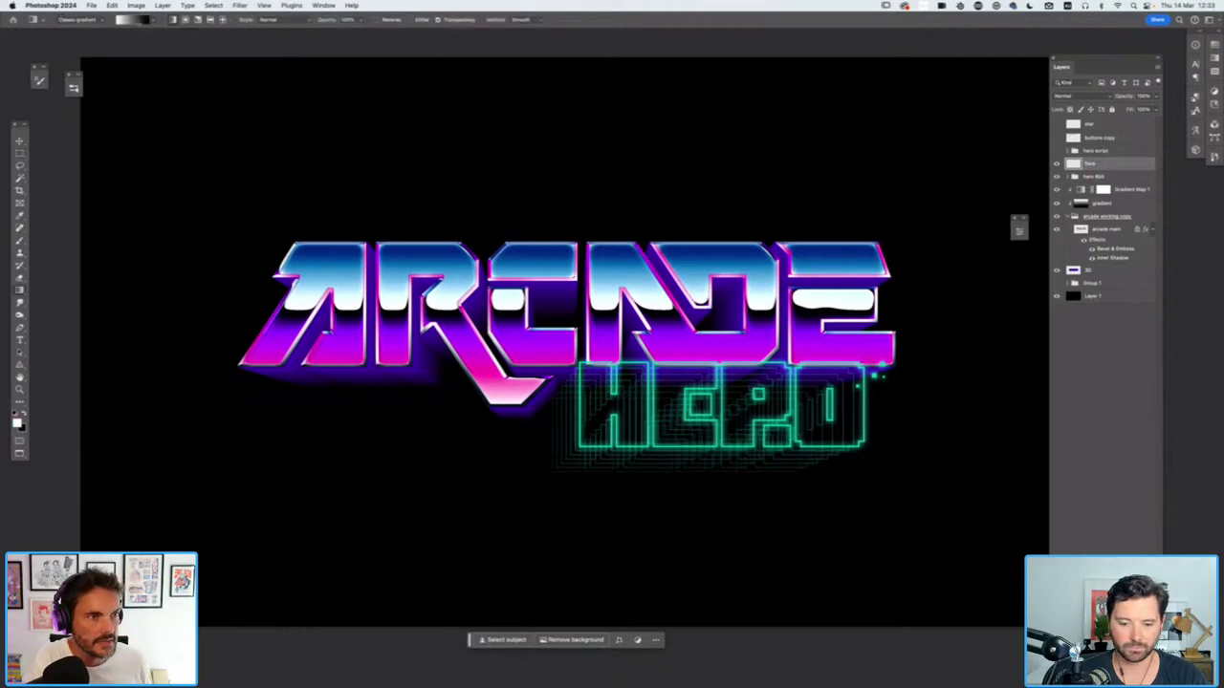
{"action": "left_click", "coordinate": [156, 19]}
{"action": "left_click", "coordinate": [101, 250]}
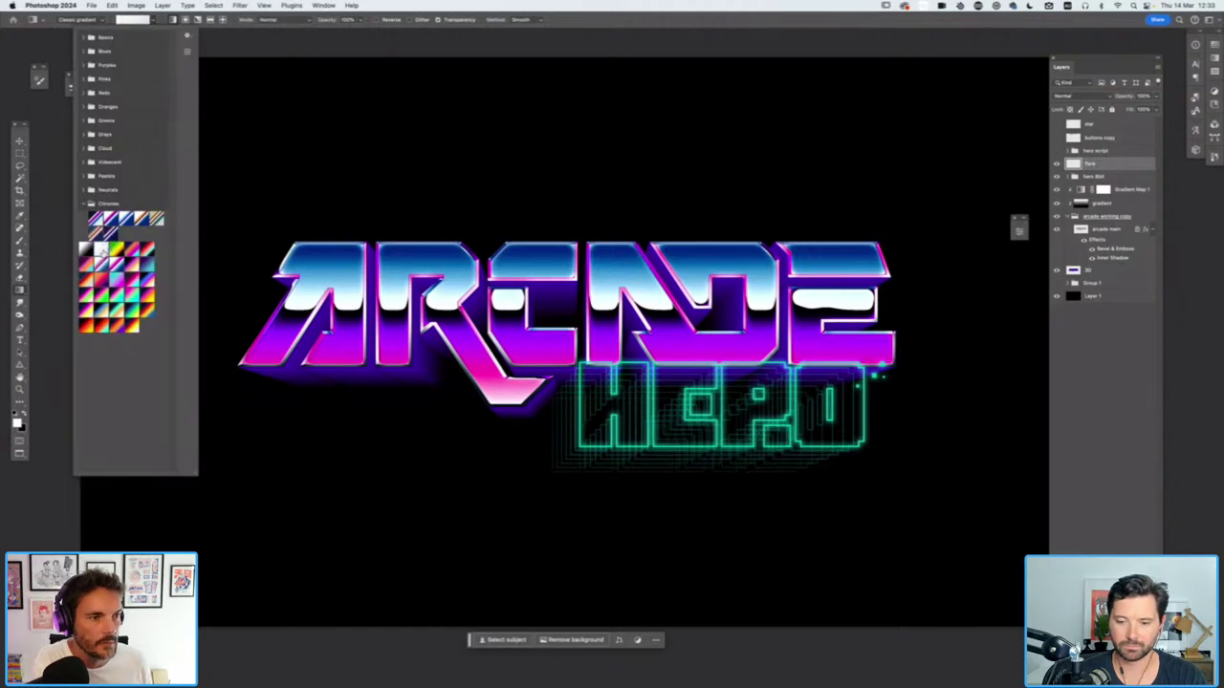
{"action": "left_click", "coordinate": [216, 45]}
{"action": "left_click", "coordinate": [185, 20]}
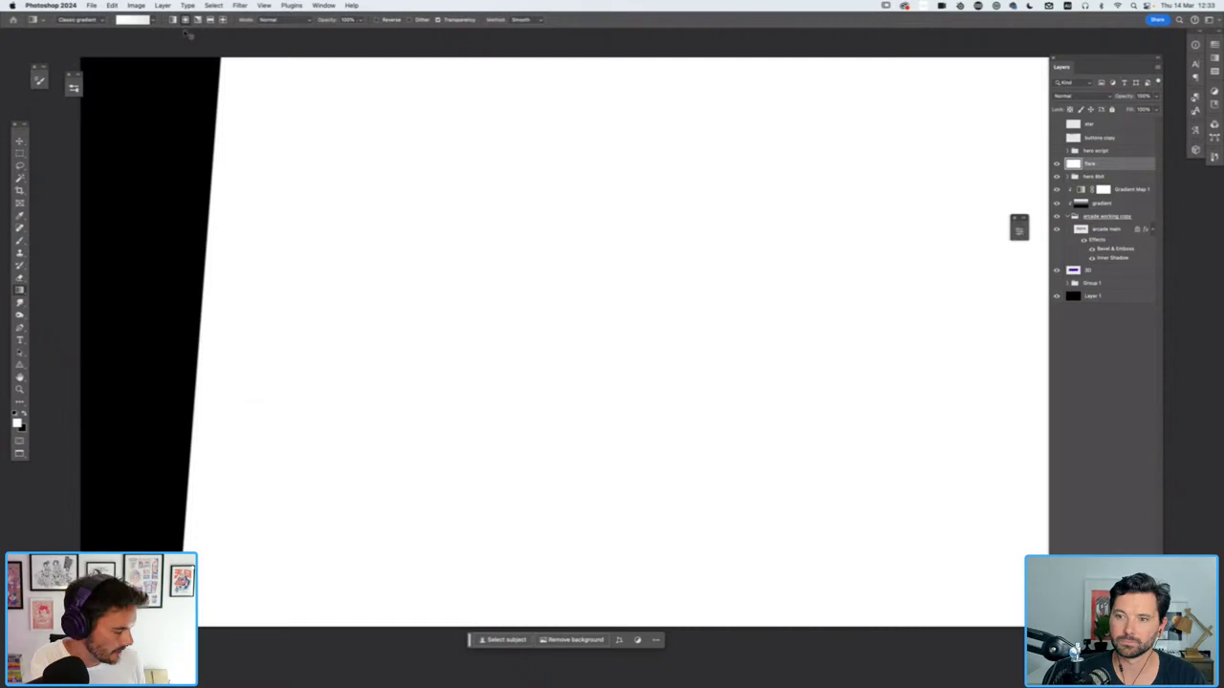
Clear the stray white fill from the flare layer
{"action": "key", "text": "ctrl+a"}
{"action": "key", "text": "Delete"}
{"action": "key", "text": "ctrl+d"}
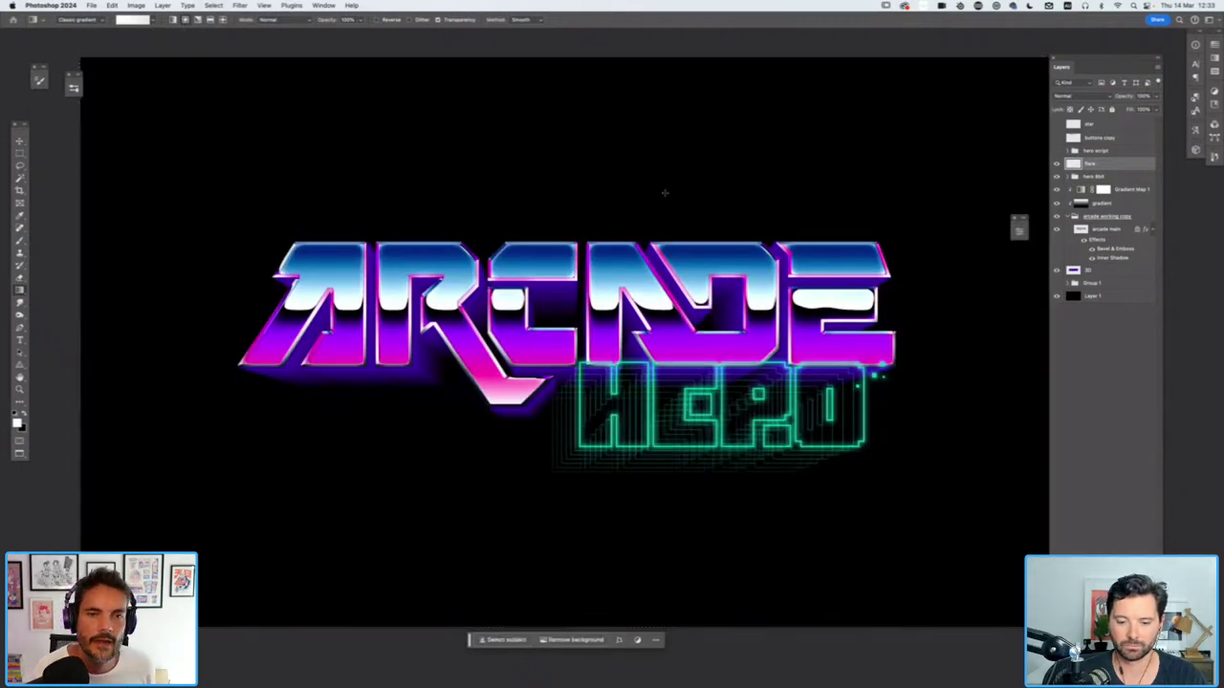
Draw a small white radial glow over the logo's centre and move it to the top edge of the D in ARCADE
{"action": "left_click_drag", "start_coordinate": [607, 304], "coordinate": [610, 250]}
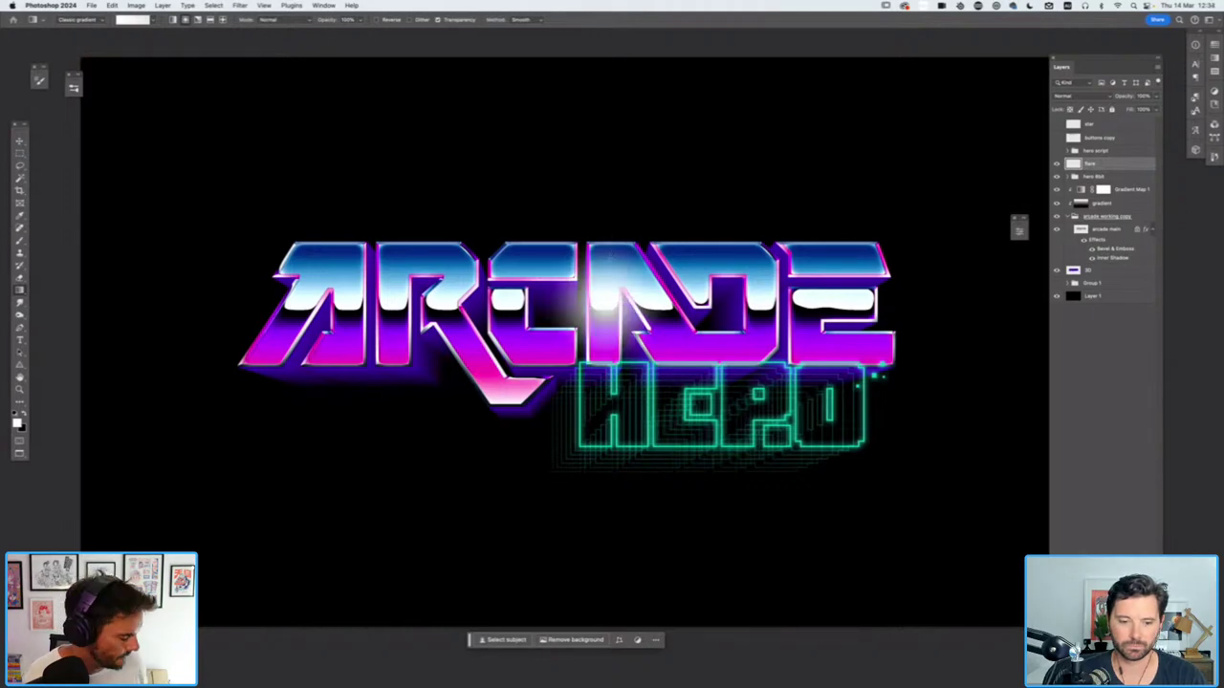
{"action": "key", "text": "v"}
{"action": "left_click_drag", "start_coordinate": [605, 304], "coordinate": [687, 247]}
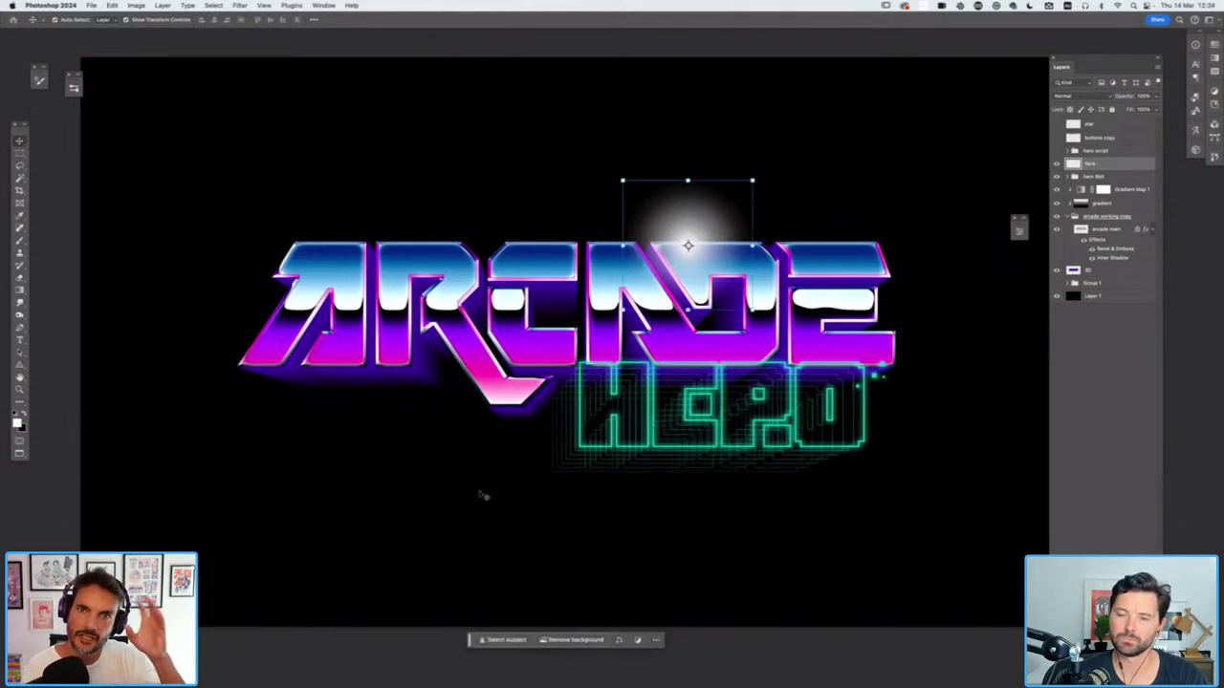
Squeeze the white glow horizontally around its centre into a thin vertical streak
{"action": "key", "text": "super+plus"}
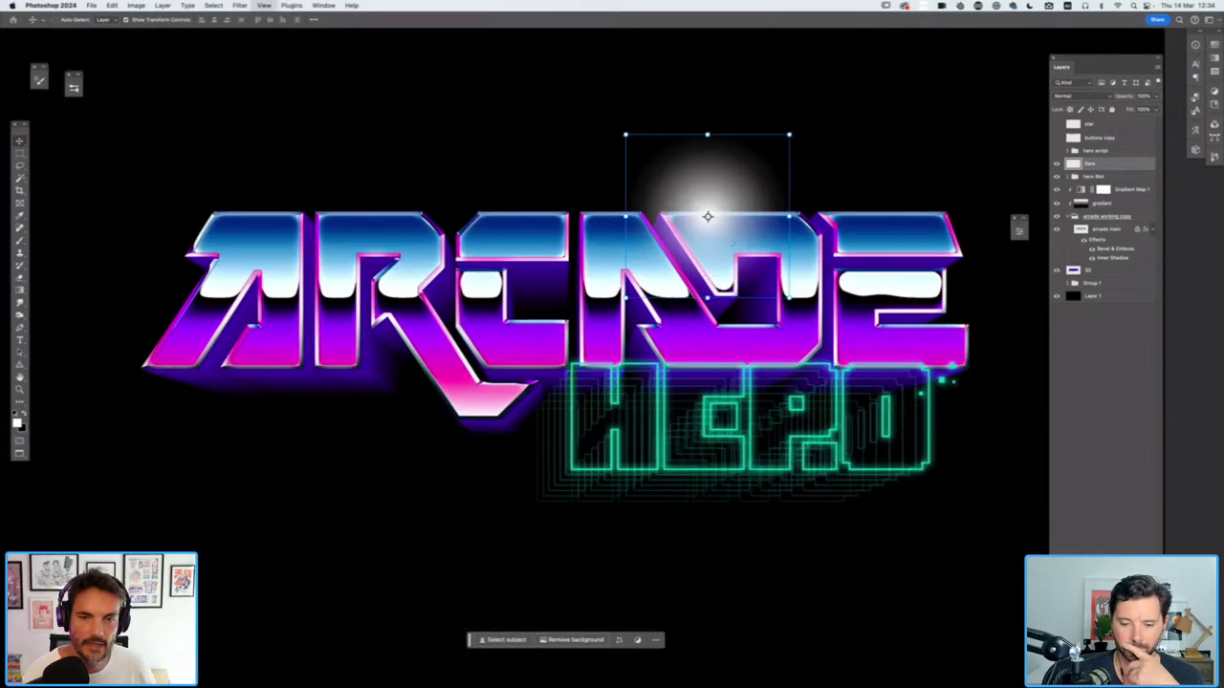
{"action": "key", "text": "super+plus"}
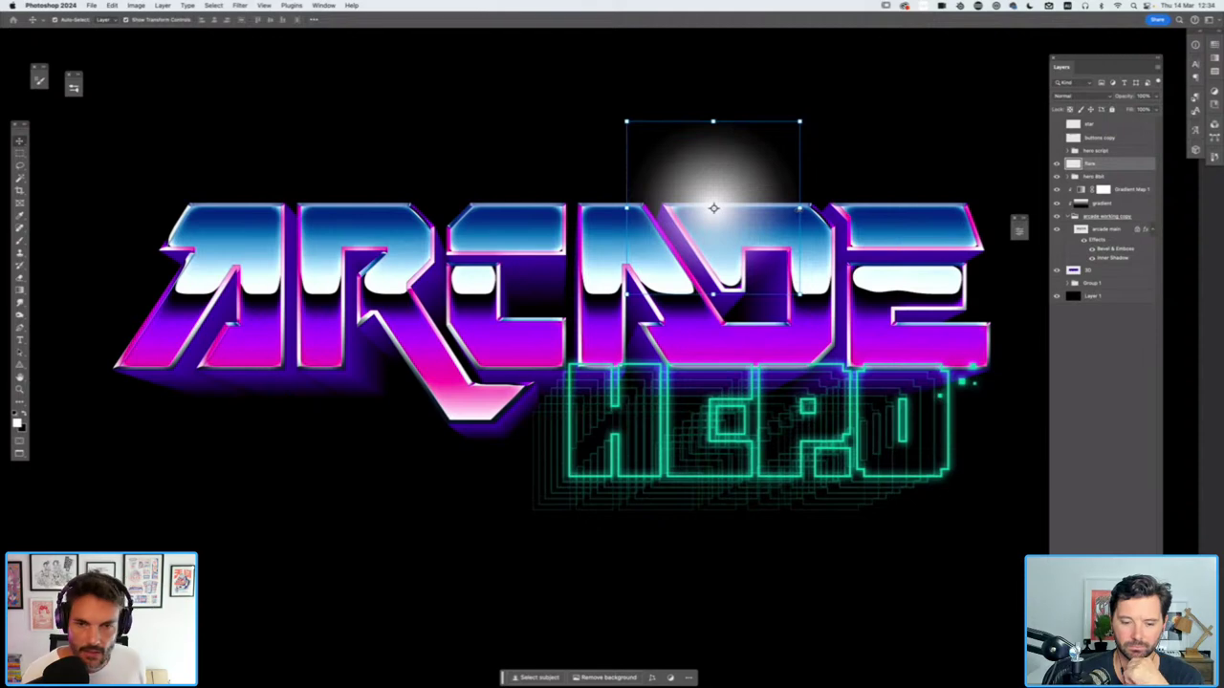
{"action": "left_click_drag", "start_coordinate": [799, 165], "coordinate": [720, 182]}
{"action": "key", "text": "Return"}
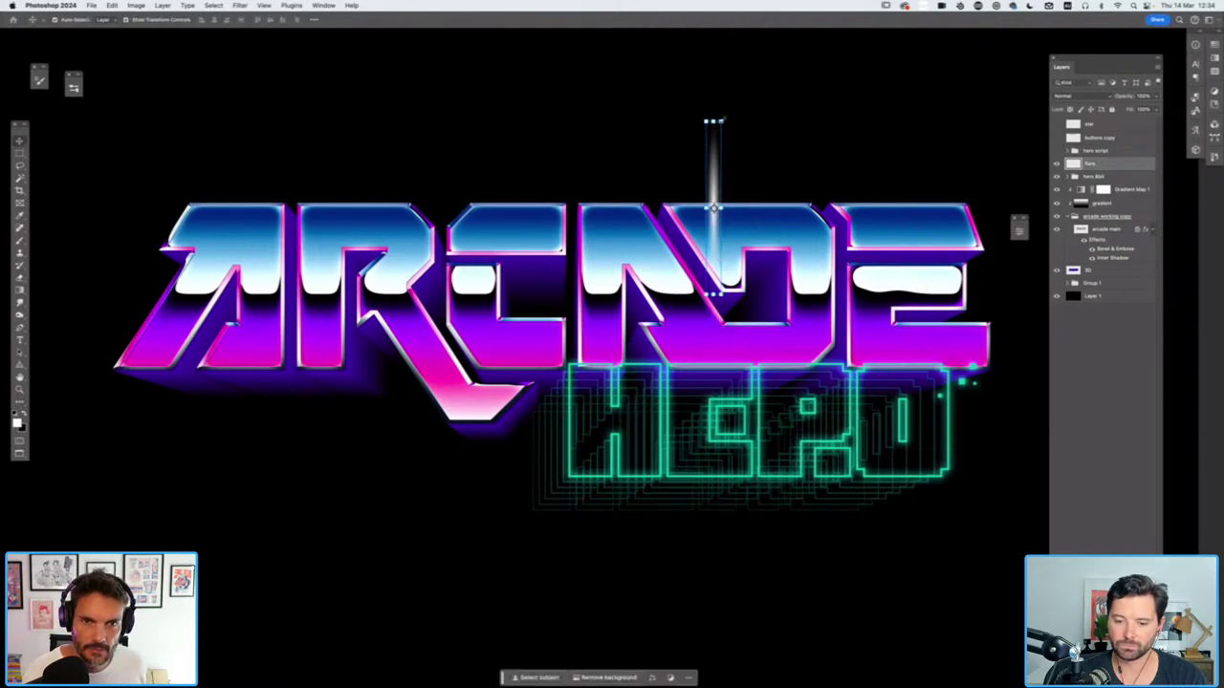
Scale the white vertical streak down to about 54% and move it into the empty black area above the D
{"action": "key", "text": "ctrl+t"}
{"action": "left_click_drag", "start_coordinate": [712, 120], "coordinate": [736, 134]}
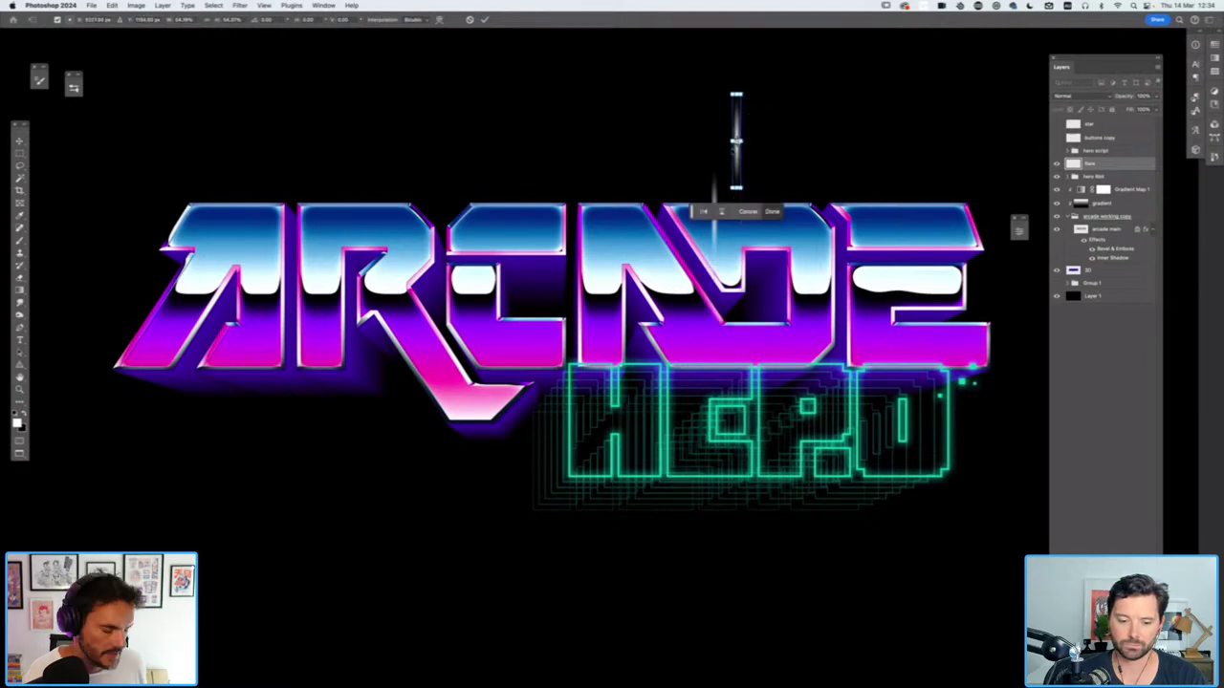
{"action": "key", "text": "Return"}
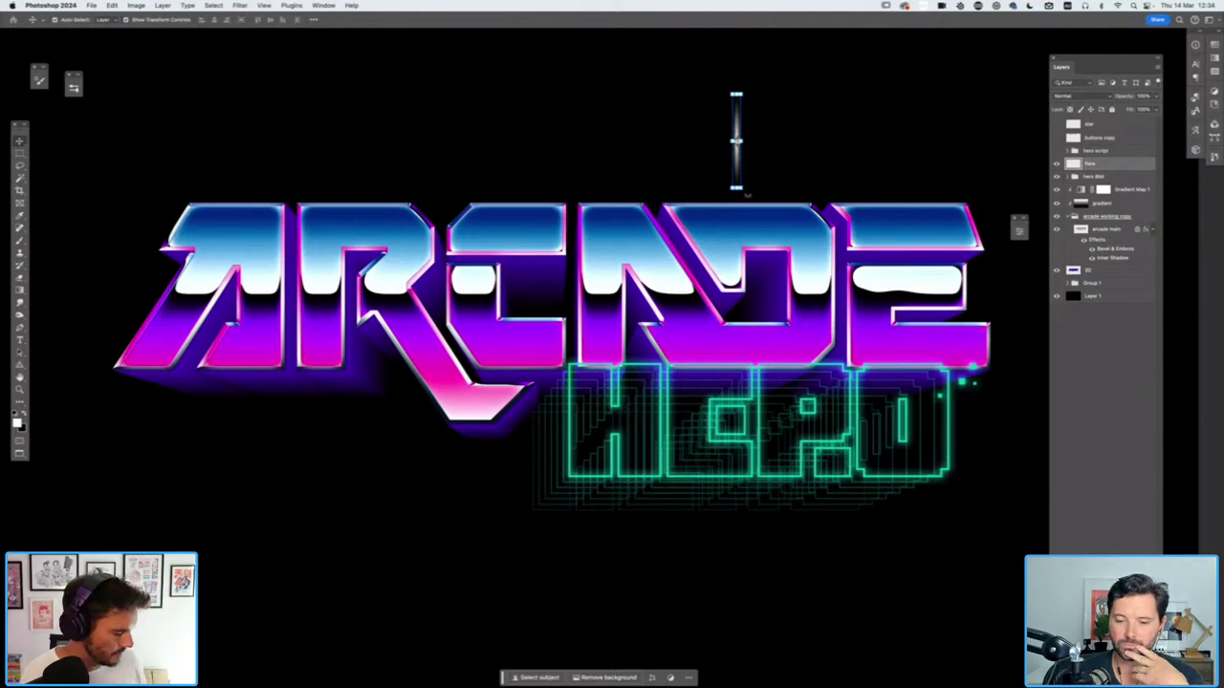
Duplicate the vertical streak, rotate the copy 90° to form a cross, and turn off the transform controls display
{"action": "key", "text": "ctrl+j"}
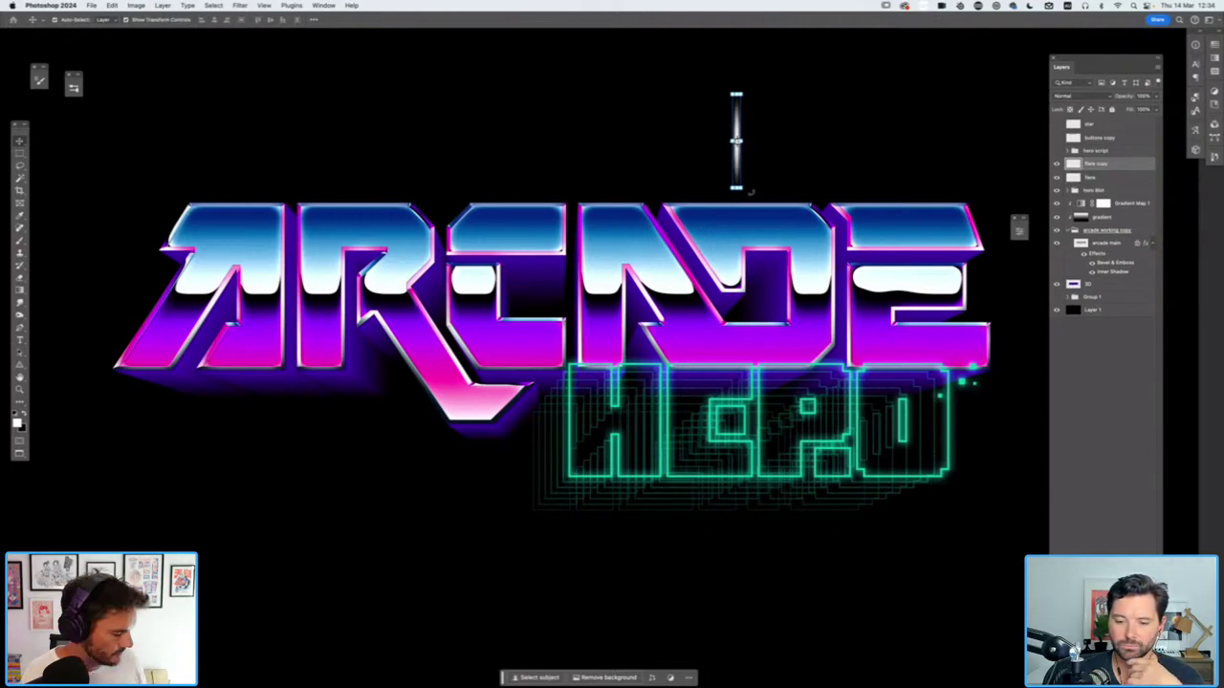
{"action": "key", "text": "ctrl+t"}
{"action": "left_click_drag", "start_coordinate": [749, 88], "coordinate": [774, 153]}
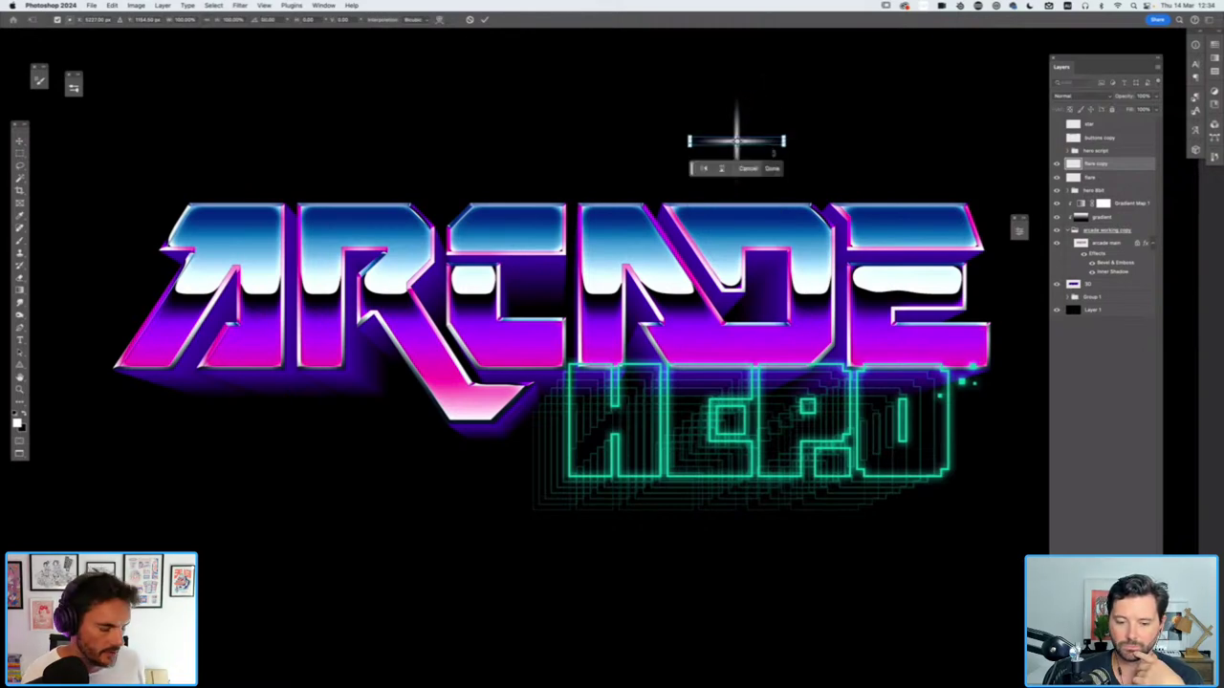
{"action": "key", "text": "Return"}
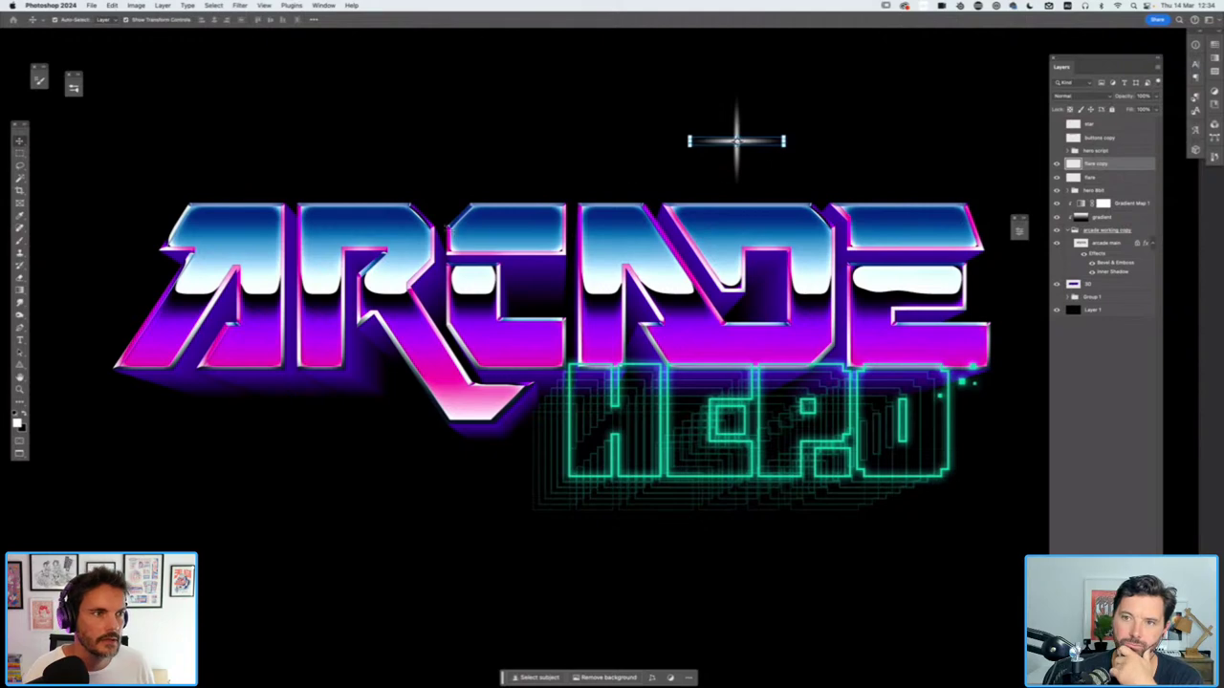
{"action": "left_click", "coordinate": [127, 20]}
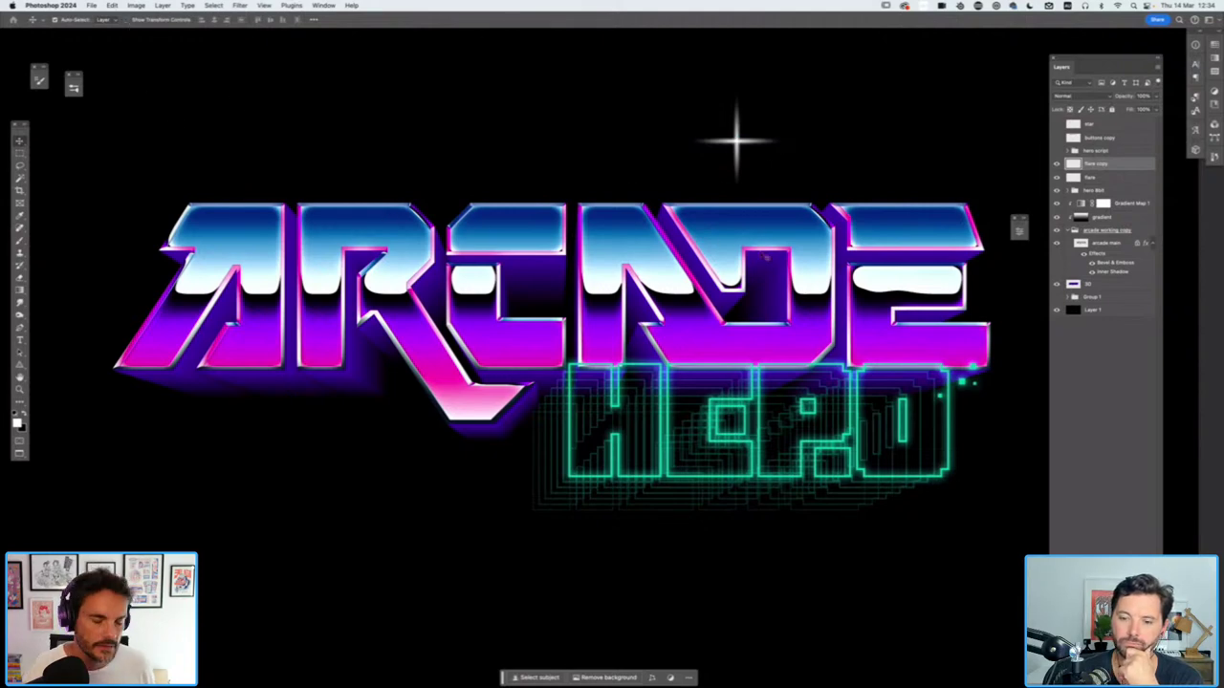
Shorten the cross's horizontal streak to about 62% of its width around its centre
{"action": "scroll", "coordinate": [765, 263], "scroll_direction": "up", "scroll_amount": 3}
{"action": "scroll", "coordinate": [807, 272], "scroll_direction": "down", "scroll_amount": 2}
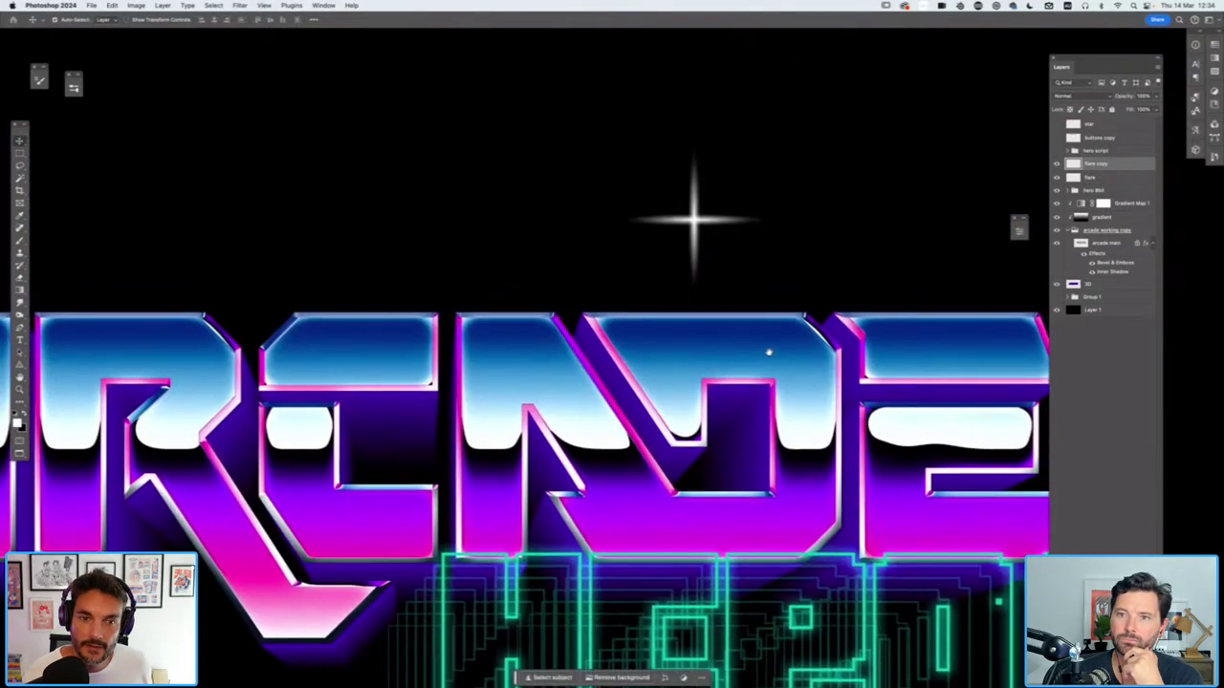
{"action": "key", "text": "ctrl+t"}
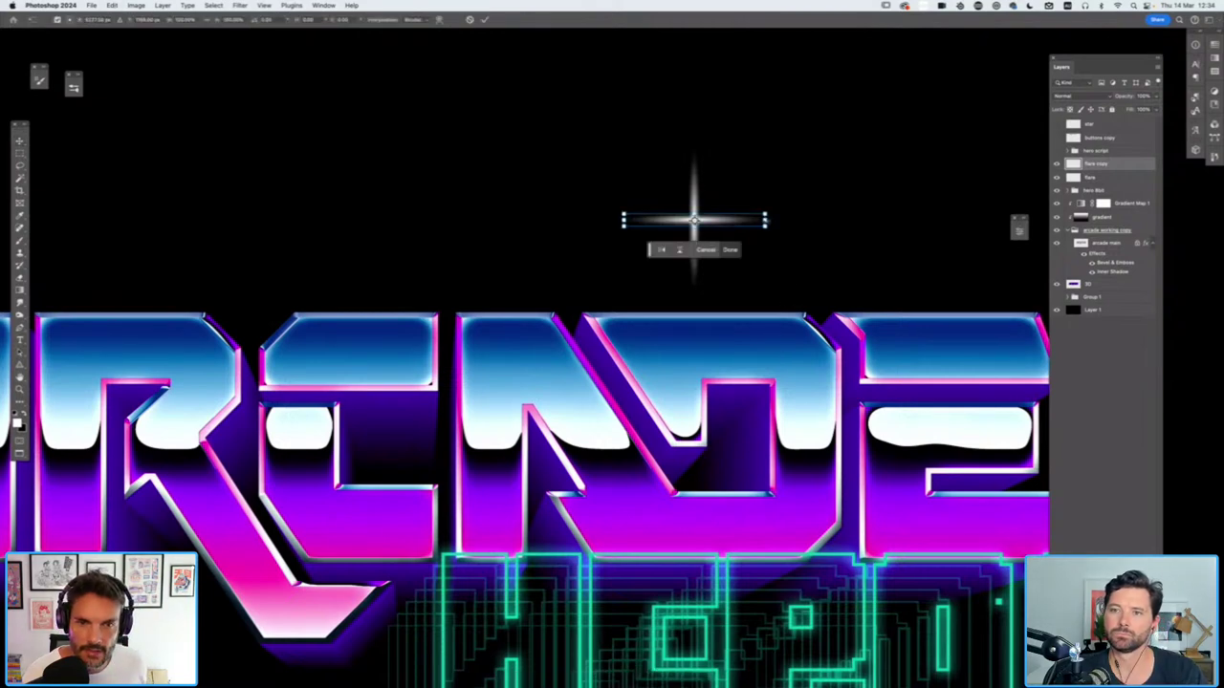
{"action": "left_click_drag", "start_coordinate": [766, 221], "coordinate": [738, 221]}
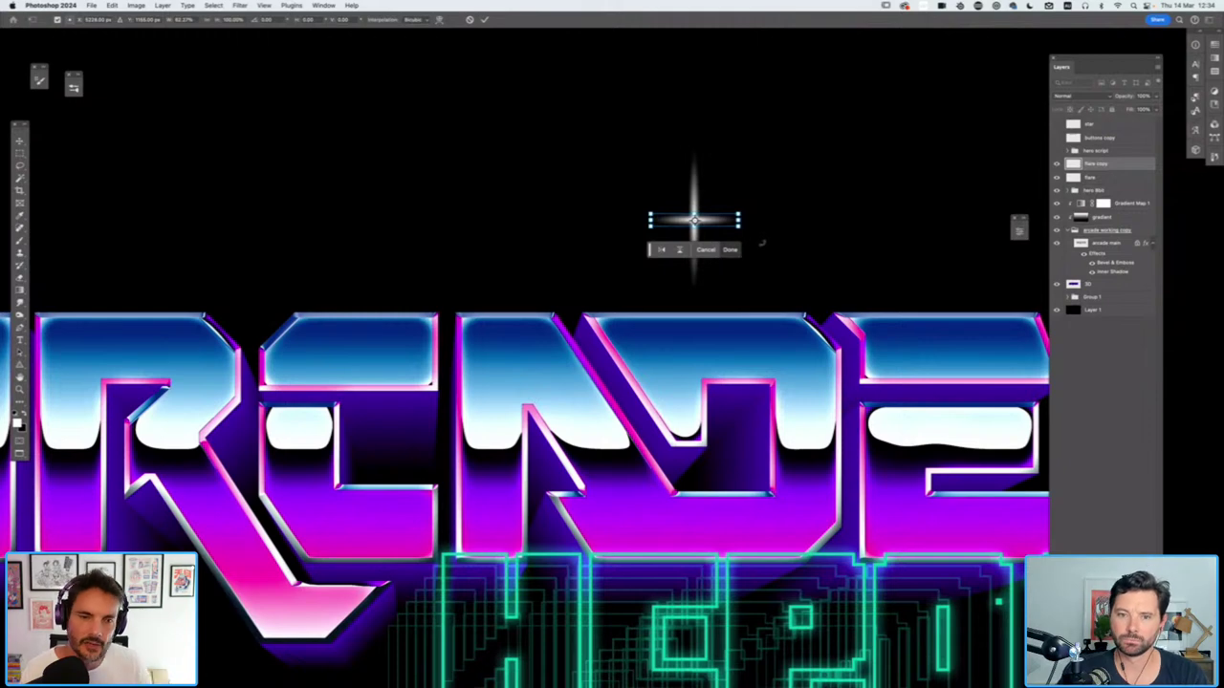
{"action": "left_click", "coordinate": [731, 249]}
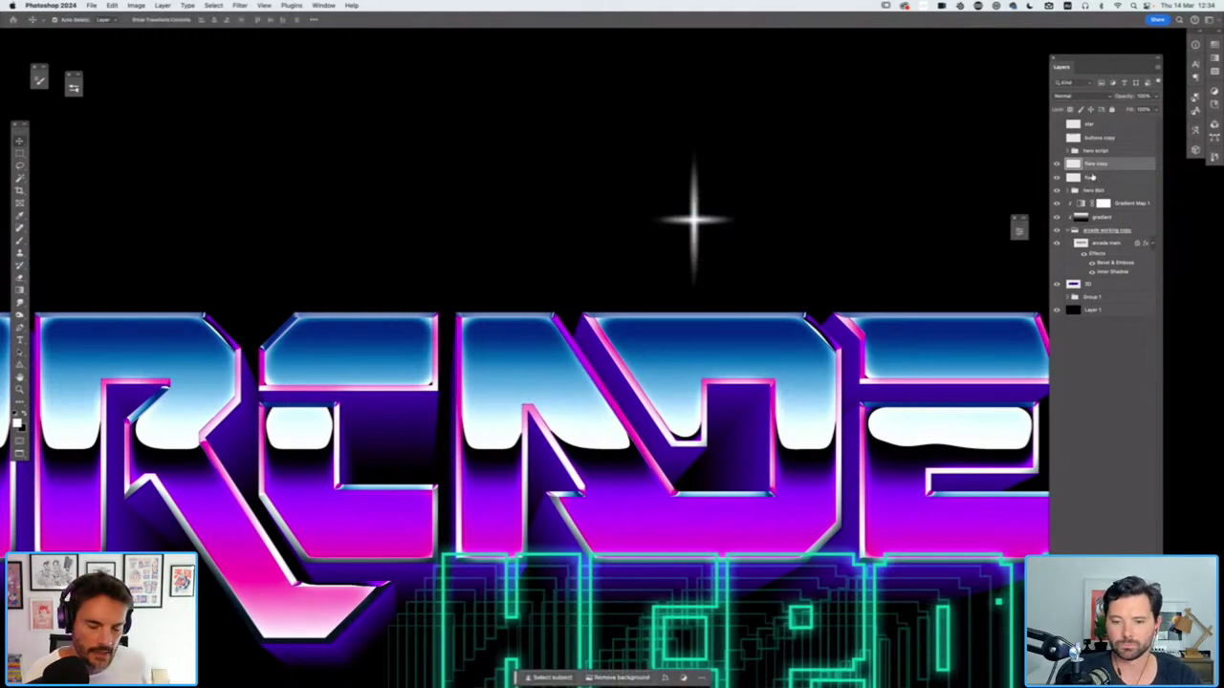
Duplicate the horizontal streak and turn the copy into a long diagonal ray running from upper left to lower right through the cross's centre
{"action": "key", "text": "super+j"}
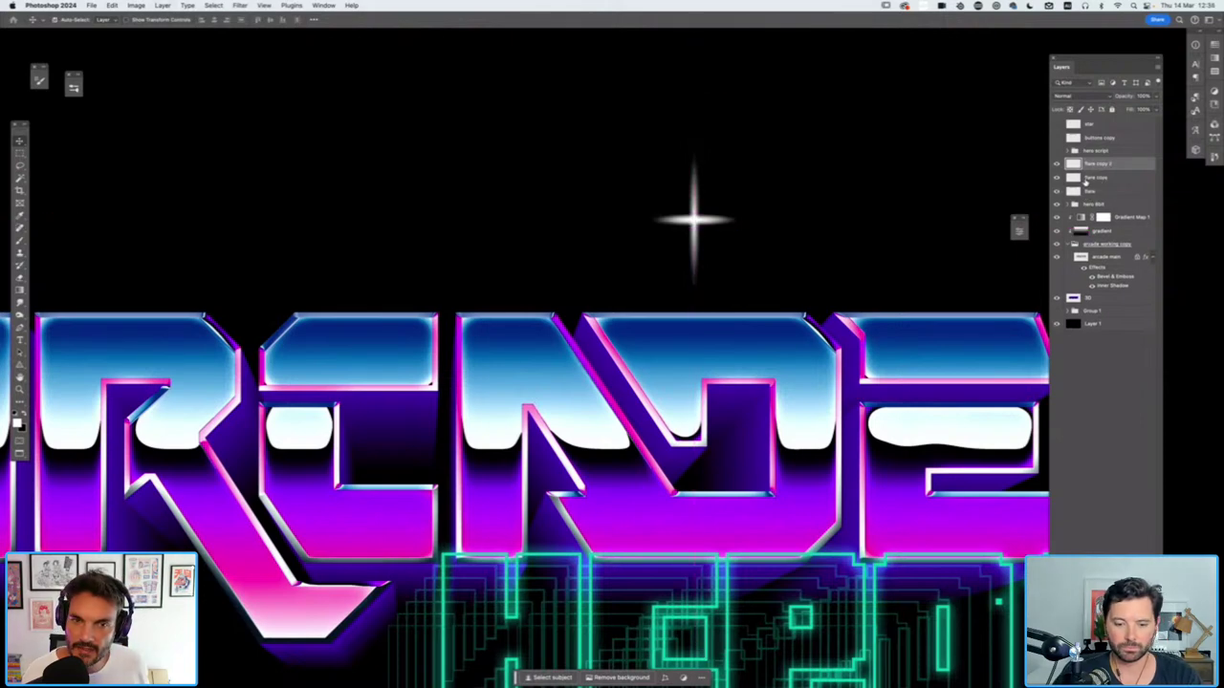
{"action": "key", "text": "super+t"}
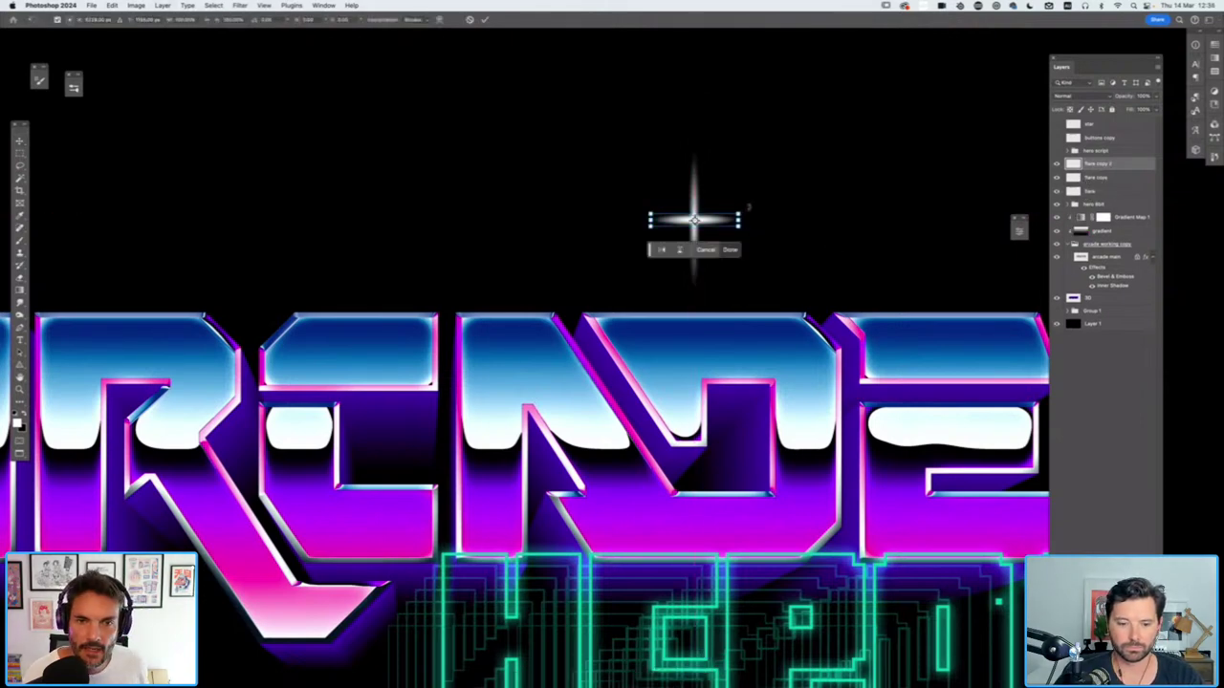
{"action": "left_click", "coordinate": [748, 211]}
{"action": "left_click_drag", "start_coordinate": [738, 246], "coordinate": [850, 370]}
{"action": "key", "text": "Return"}
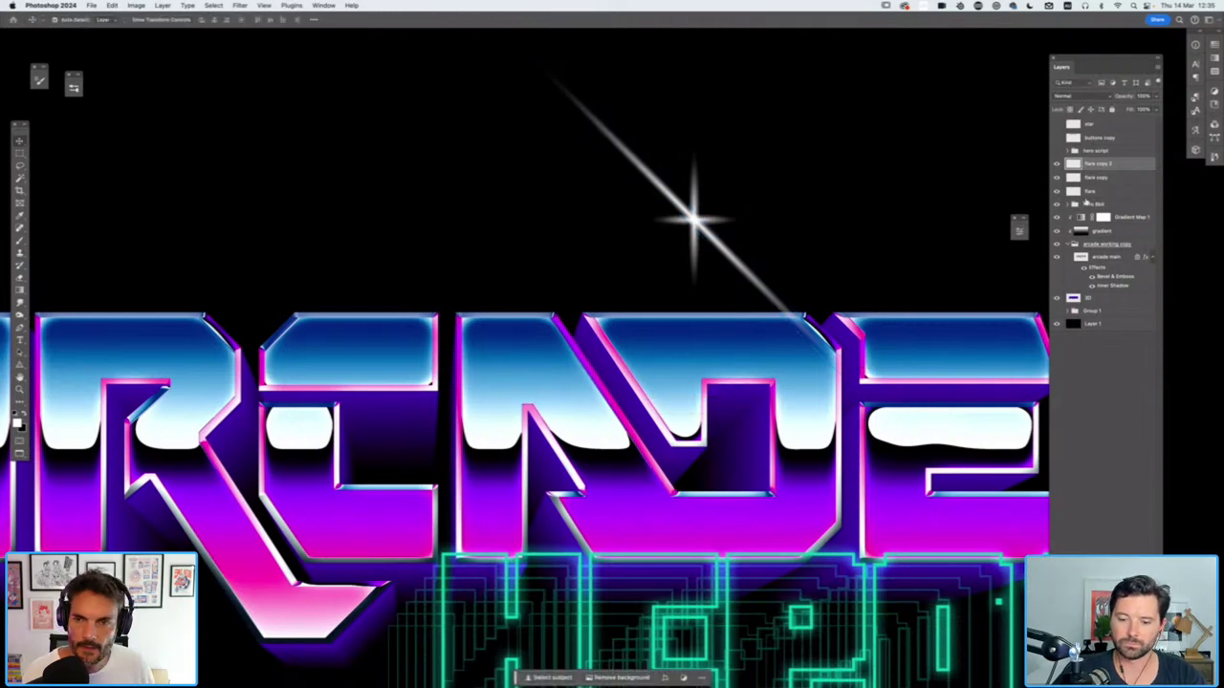
Duplicate the short horizontal streak on the flare copy layer and rotate the copy about 26° counterclockwise, slightly lengthened
{"action": "left_click", "coordinate": [1099, 179]}
{"action": "key", "text": "ctrl+j"}
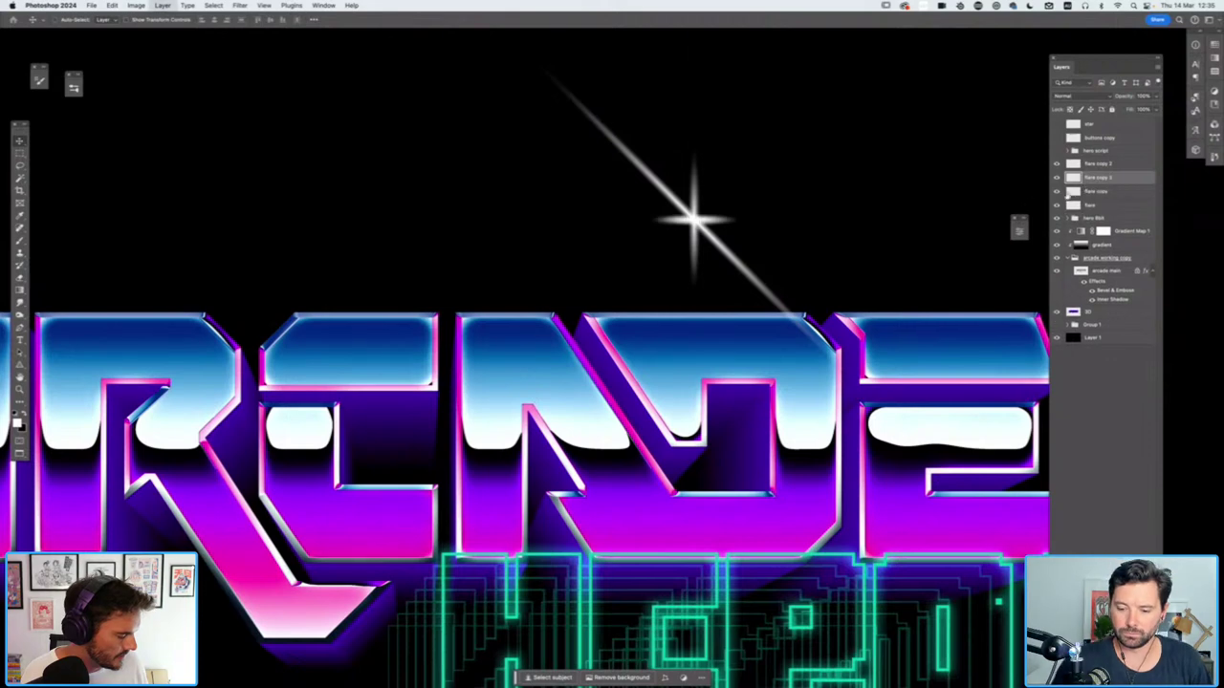
{"action": "key", "text": "ctrl+t"}
{"action": "mouse_move", "coordinate": [752, 211]}
{"action": "left_mouse_down"}
{"action": "mouse_move", "coordinate": [756, 174]}
{"action": "mouse_move", "coordinate": [740, 193]}
{"action": "mouse_move", "coordinate": [750, 200]}
{"action": "left_mouse_up"}
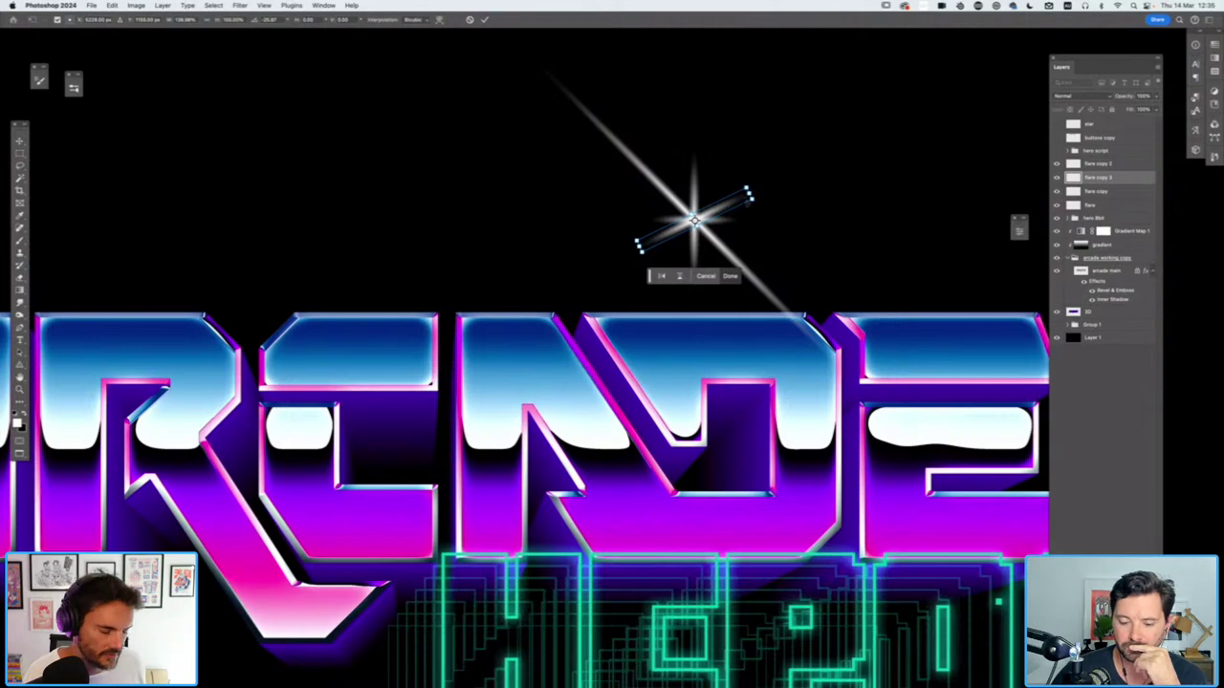
{"action": "key", "text": "Return"}
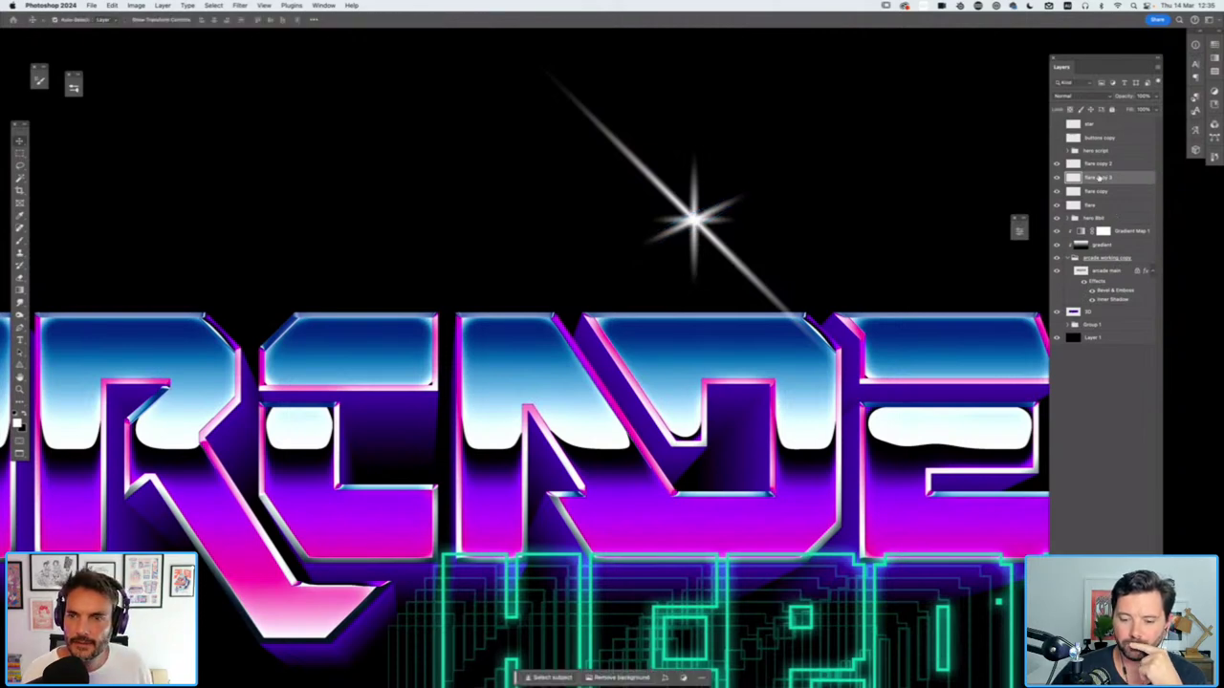
Arrange the long diagonal ray's layer above the other flare layers and merge the three short streak layers into one
{"action": "left_click_drag", "start_coordinate": [1090, 205], "coordinate": [1097, 158]}
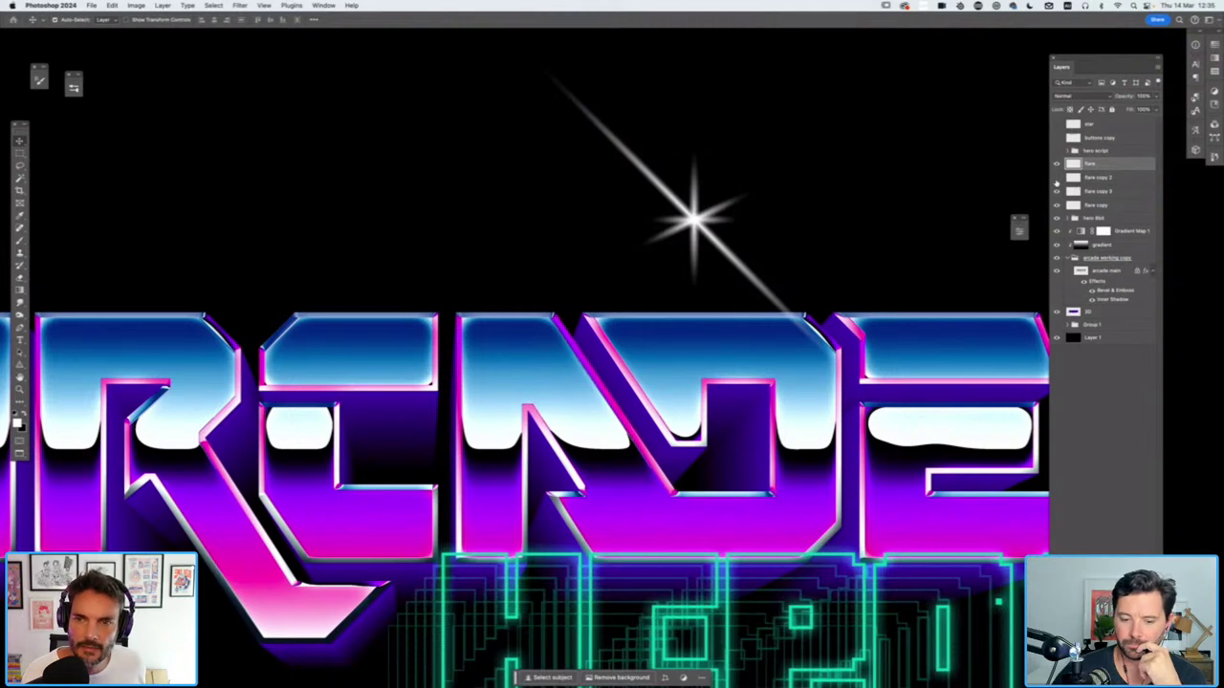
{"action": "left_click", "coordinate": [1057, 190]}
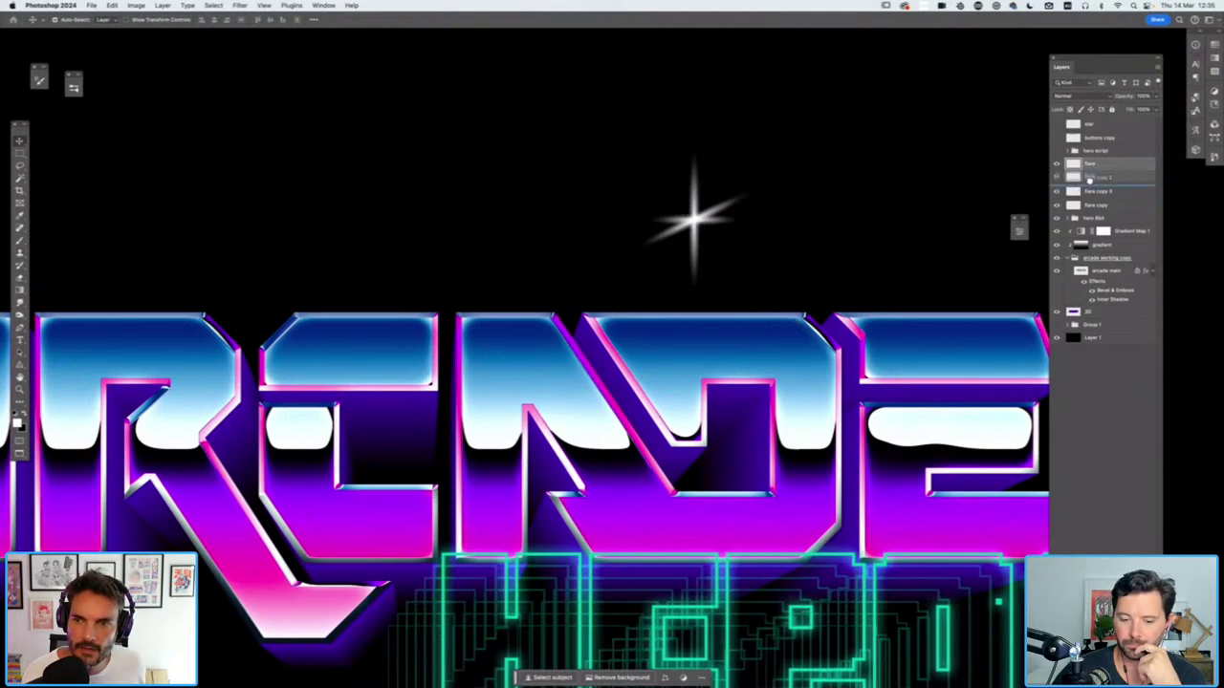
{"action": "key", "text": "super+bracketleft"}
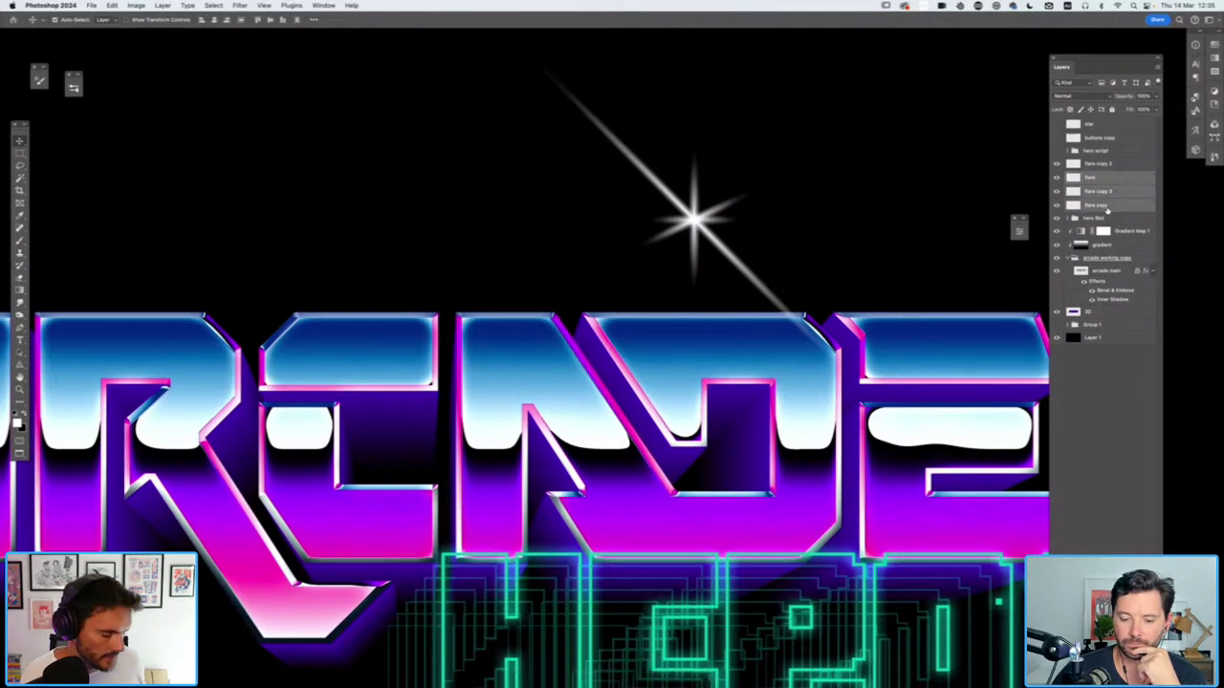
{"action": "key", "text": "super"}
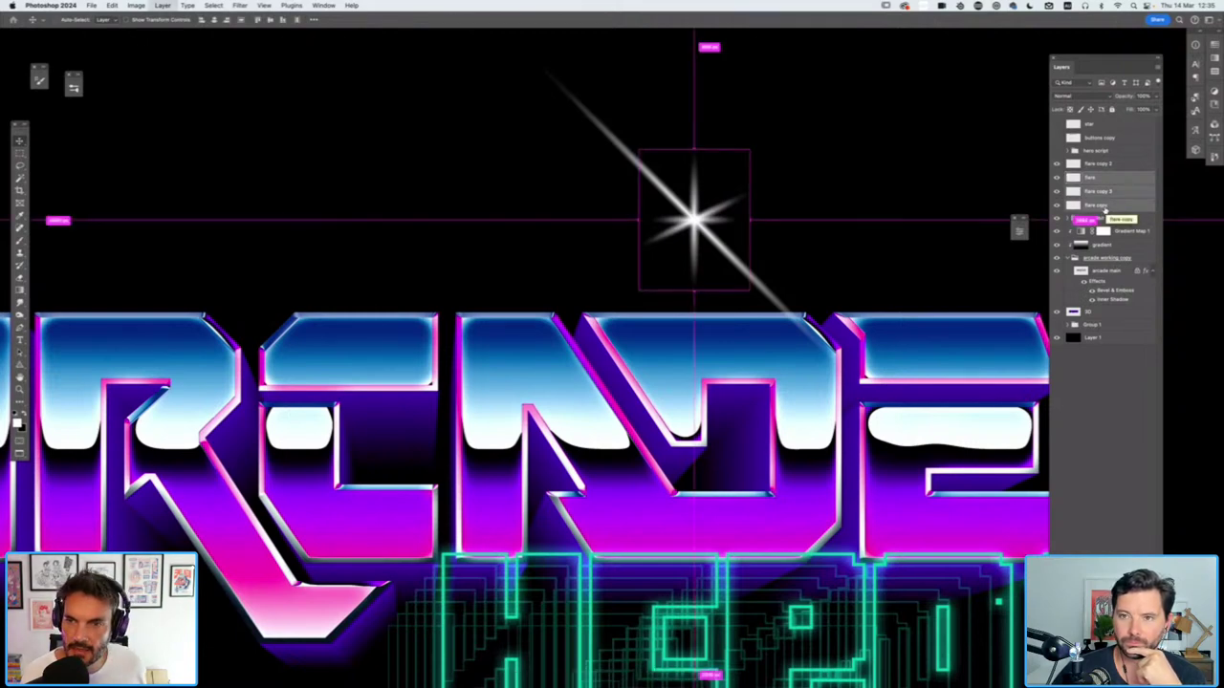
{"action": "key", "text": "super+e"}
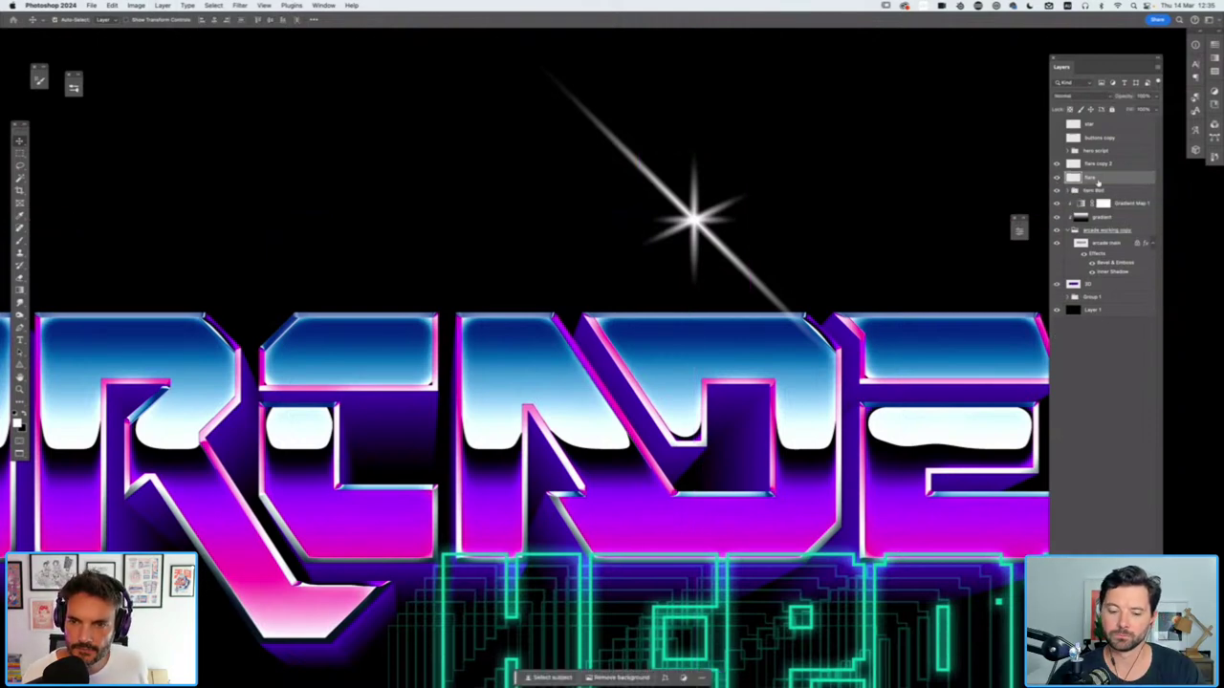
Add a small white radial gradient glow at the centre of the merged flare
{"action": "key", "text": "g"}
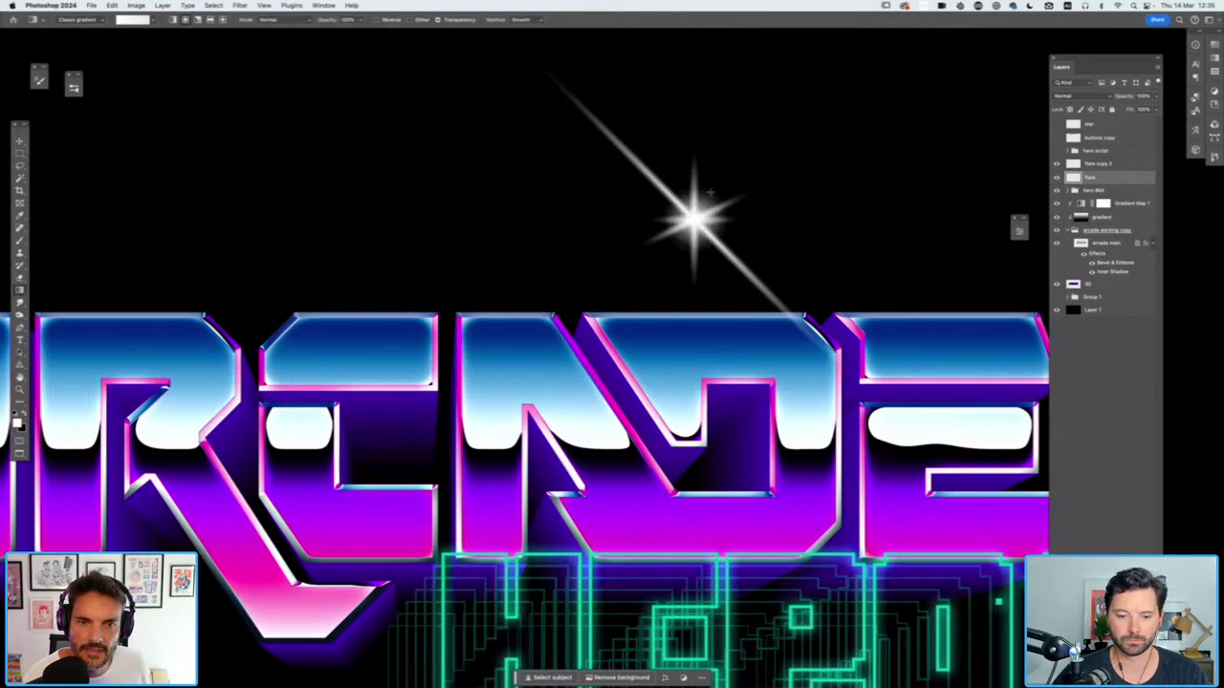
{"action": "left_click", "coordinate": [695, 220]}
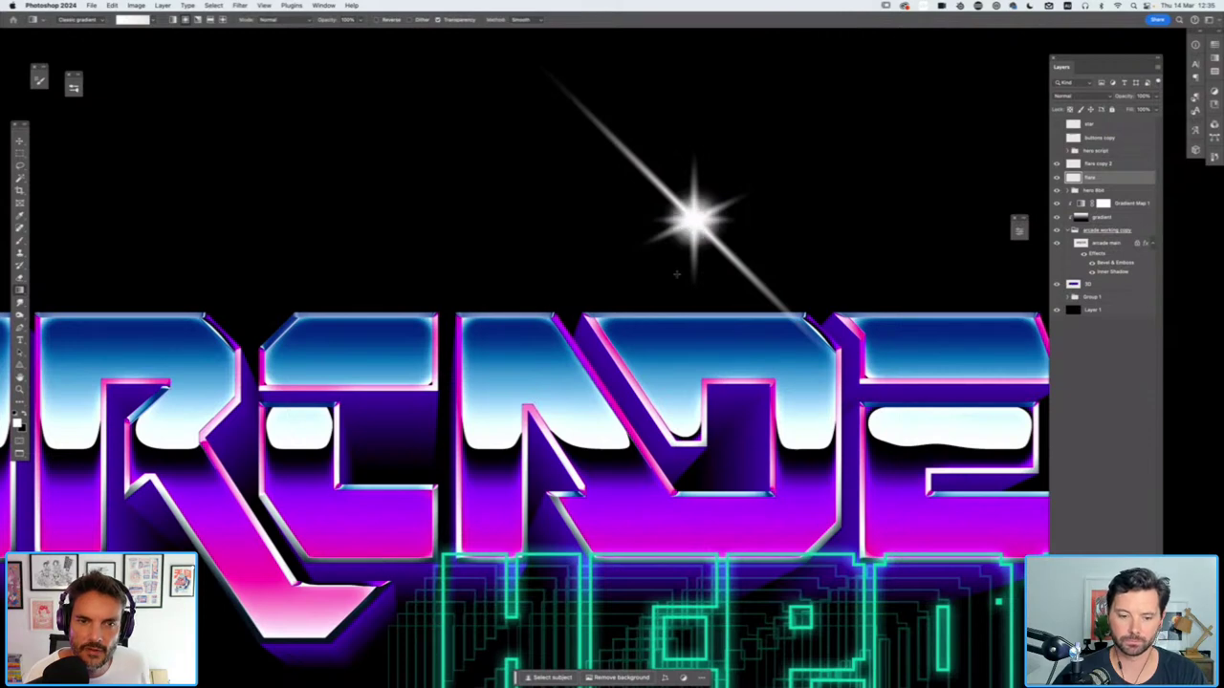
{"action": "scroll", "coordinate": [672, 282], "scroll_direction": "down", "scroll_amount": 5}
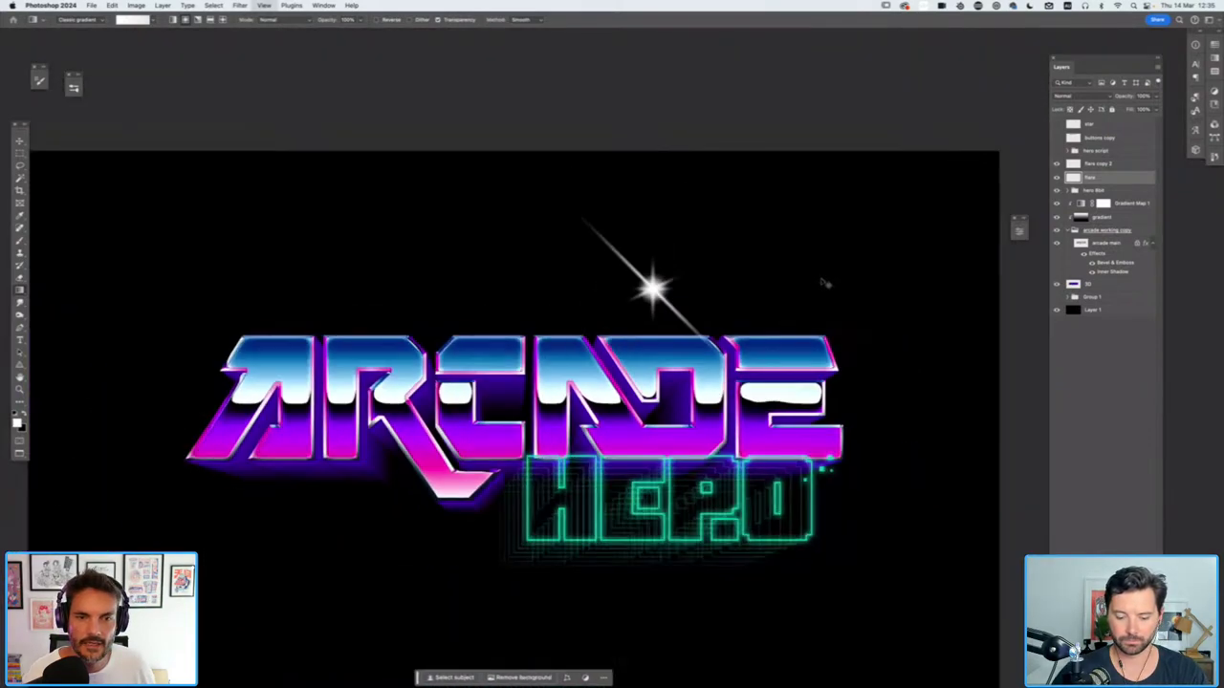
Move the star and its diagonal ray together onto the top edge of the D and scale them down to about 48%
{"action": "key", "text": "super+plus"}
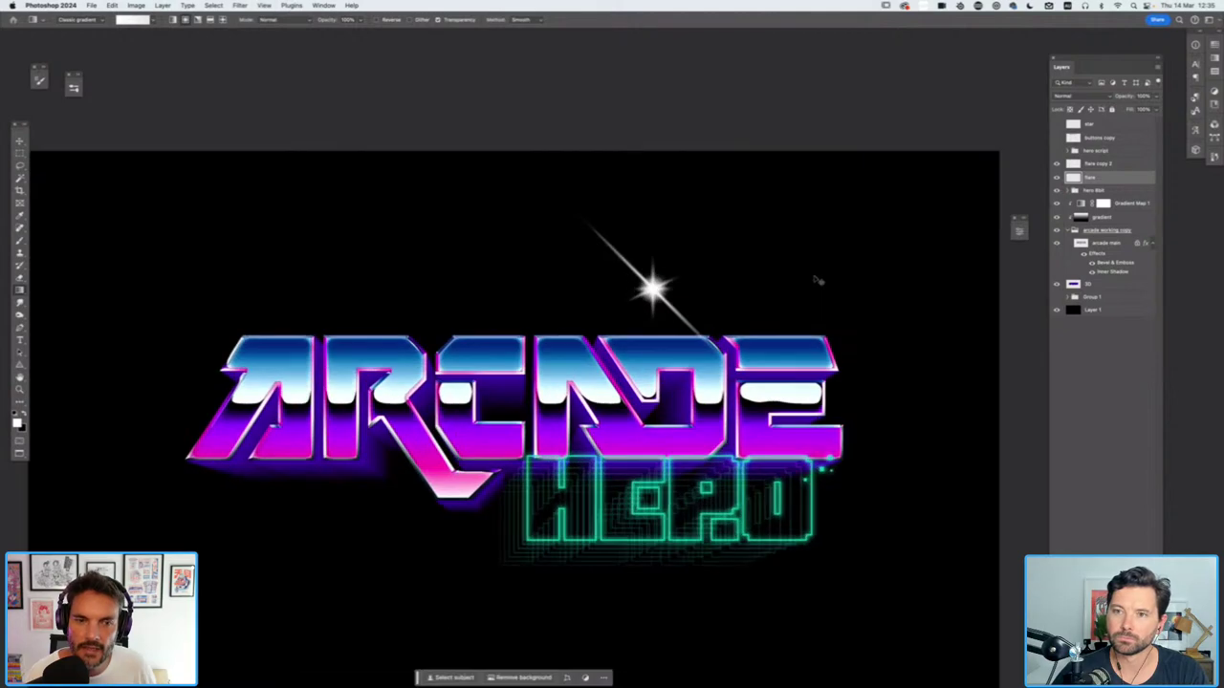
{"action": "key", "text": "super+plus"}
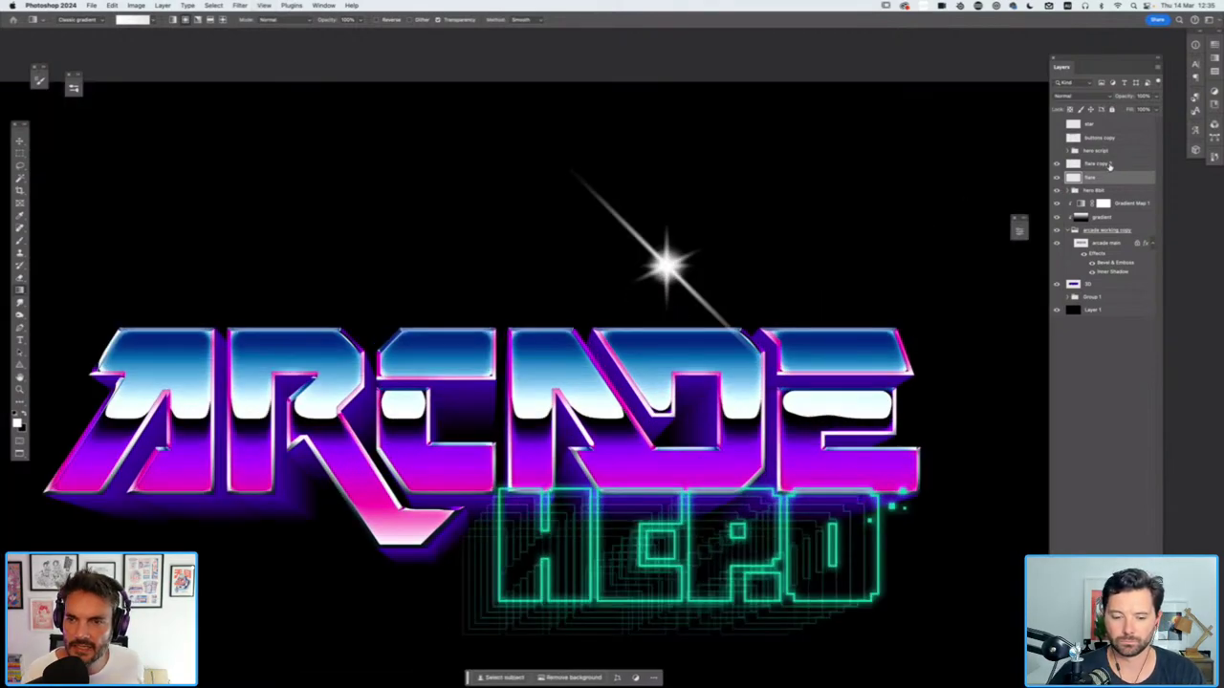
{"action": "left_click", "coordinate": [1099, 165]}
{"action": "key", "text": "super+t"}
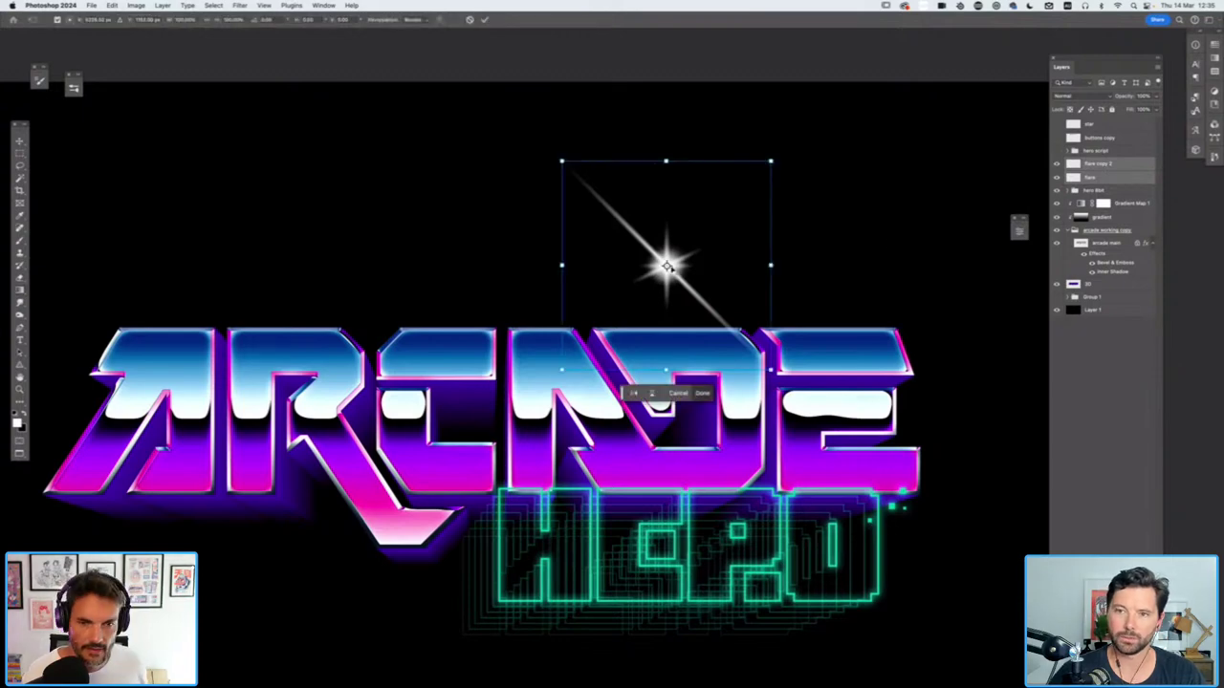
{"action": "left_click_drag", "start_coordinate": [669, 251], "coordinate": [633, 329]}
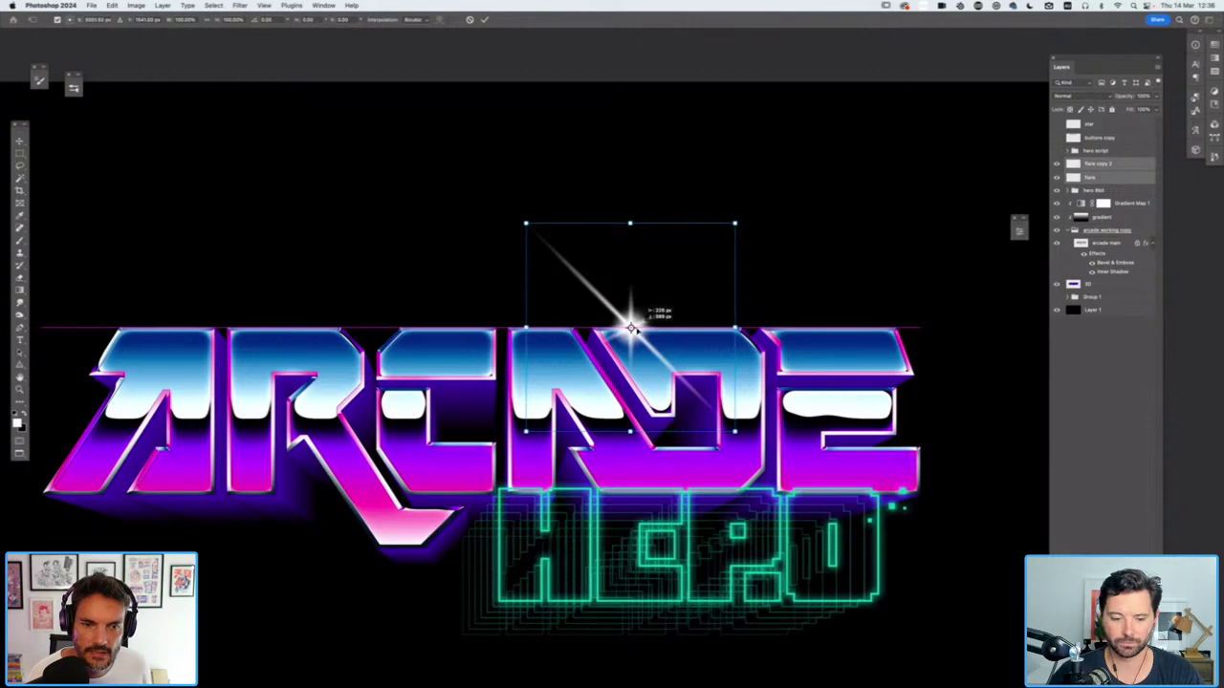
{"action": "left_click_drag", "start_coordinate": [734, 223], "coordinate": [680, 277]}
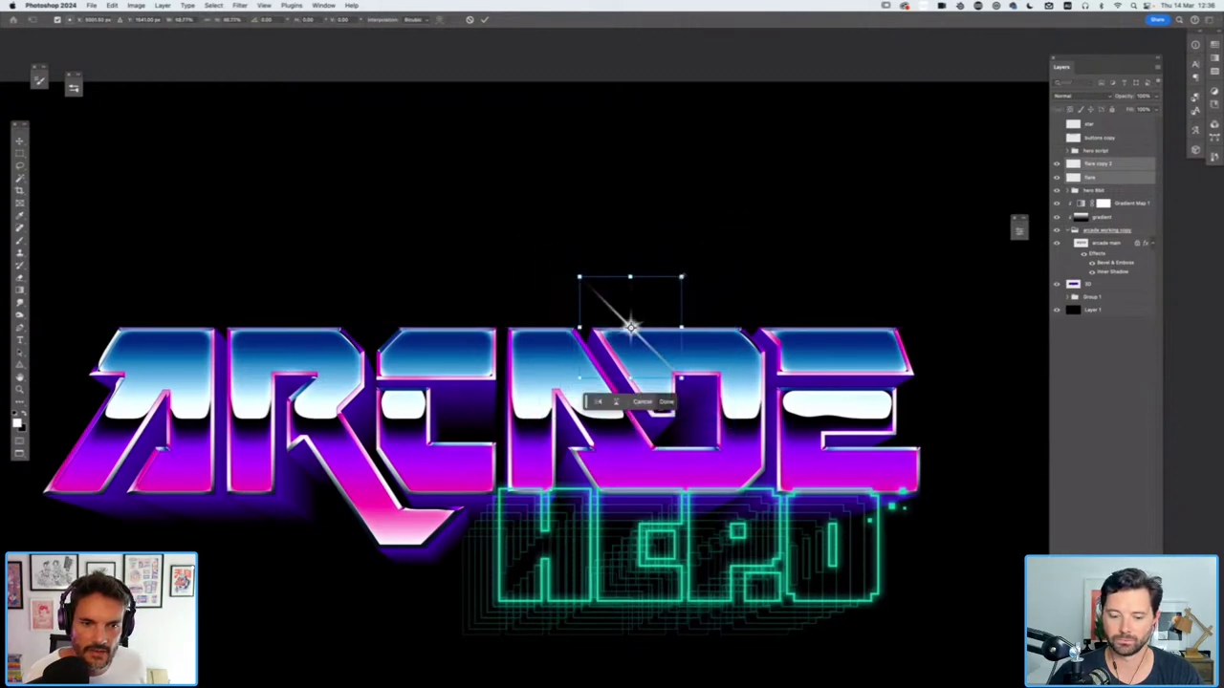
{"action": "key", "text": "Return"}
Check the flare against the whole logo, then select the flare layer and compare it with the diagonal ray hidden and shown
{"action": "key", "text": "g"}
{"action": "key", "text": "super+0"}
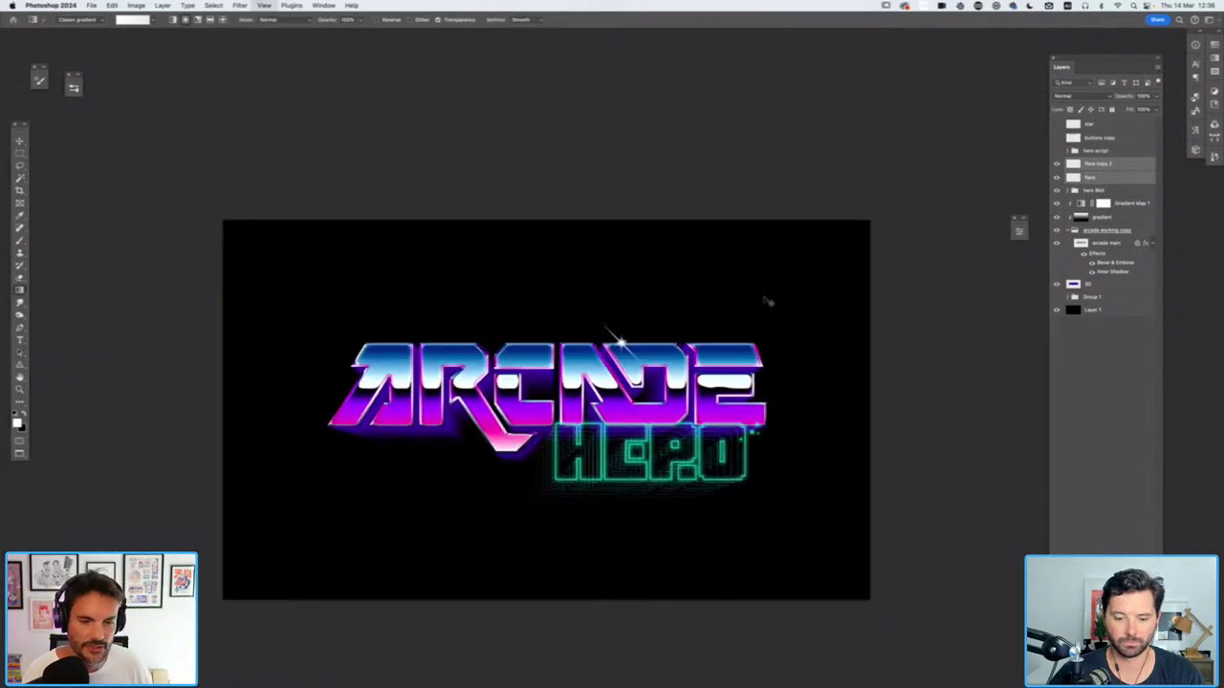
{"action": "key", "text": "super+minus"}
{"action": "key", "text": "super+plus"}
{"action": "key", "text": "super+plus"}
{"action": "key", "text": "super+plus"}
{"action": "key", "text": "super+plus"}
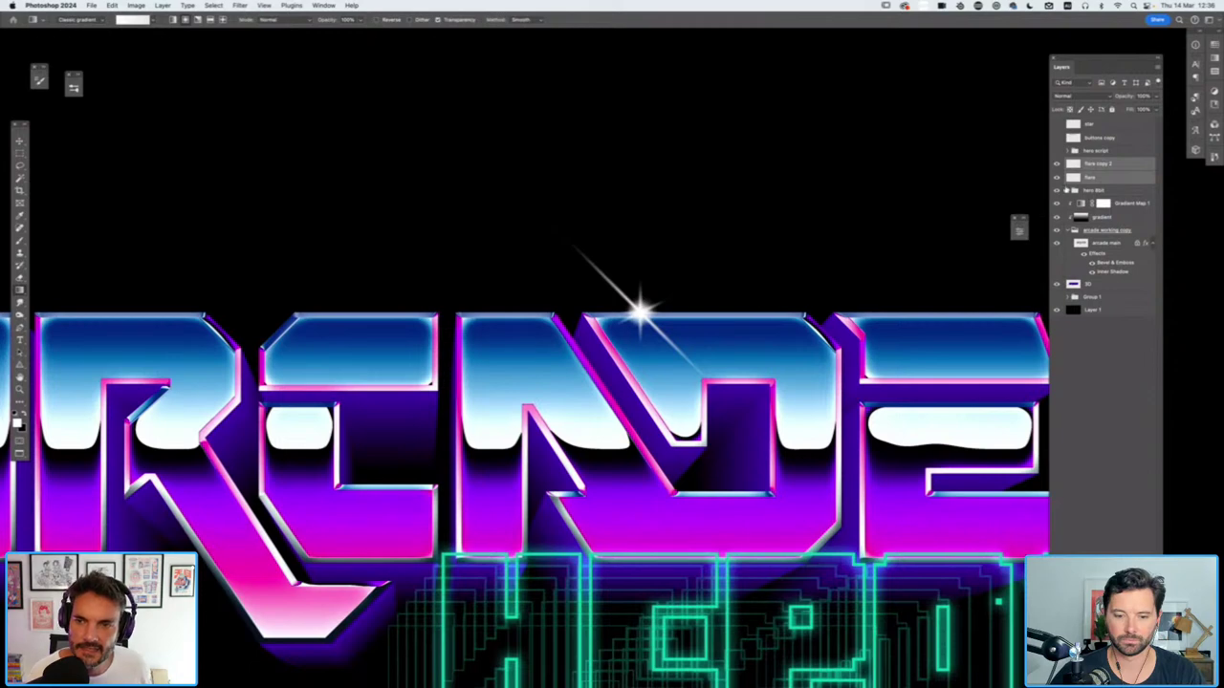
{"action": "left_click", "coordinate": [1104, 180]}
{"action": "left_click", "coordinate": [1058, 165]}
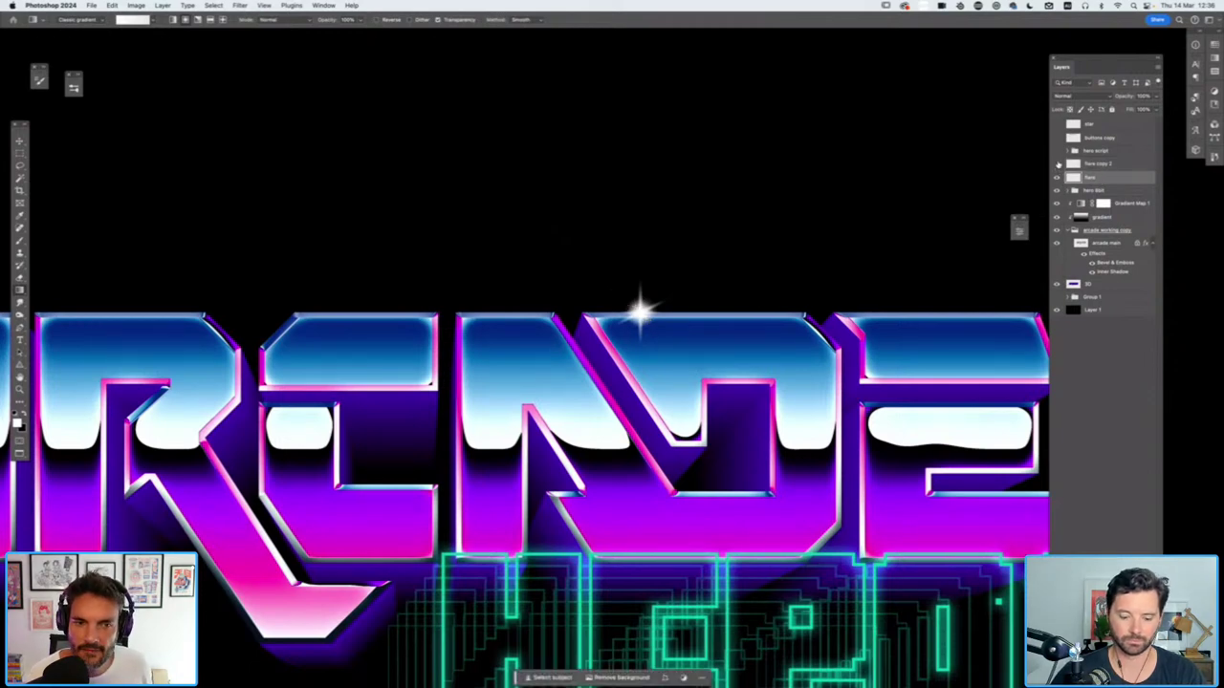
{"action": "left_click", "coordinate": [1057, 166]}
{"action": "left_click", "coordinate": [1057, 165]}
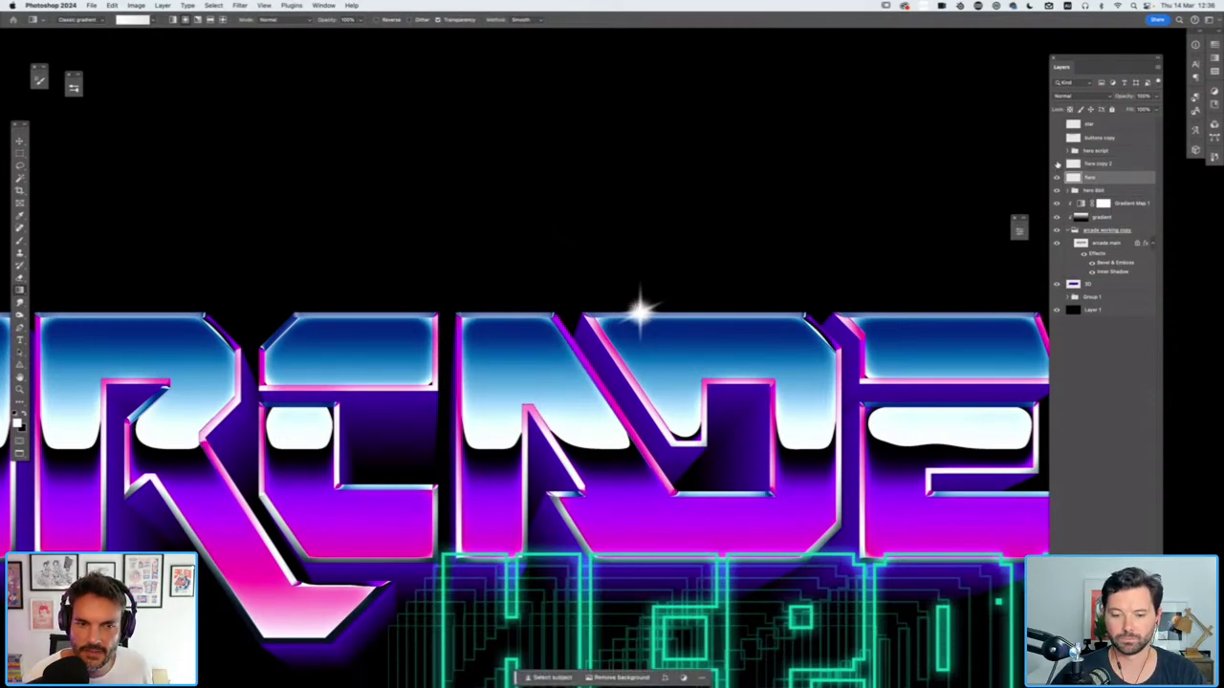
{"action": "left_click", "coordinate": [1058, 165]}
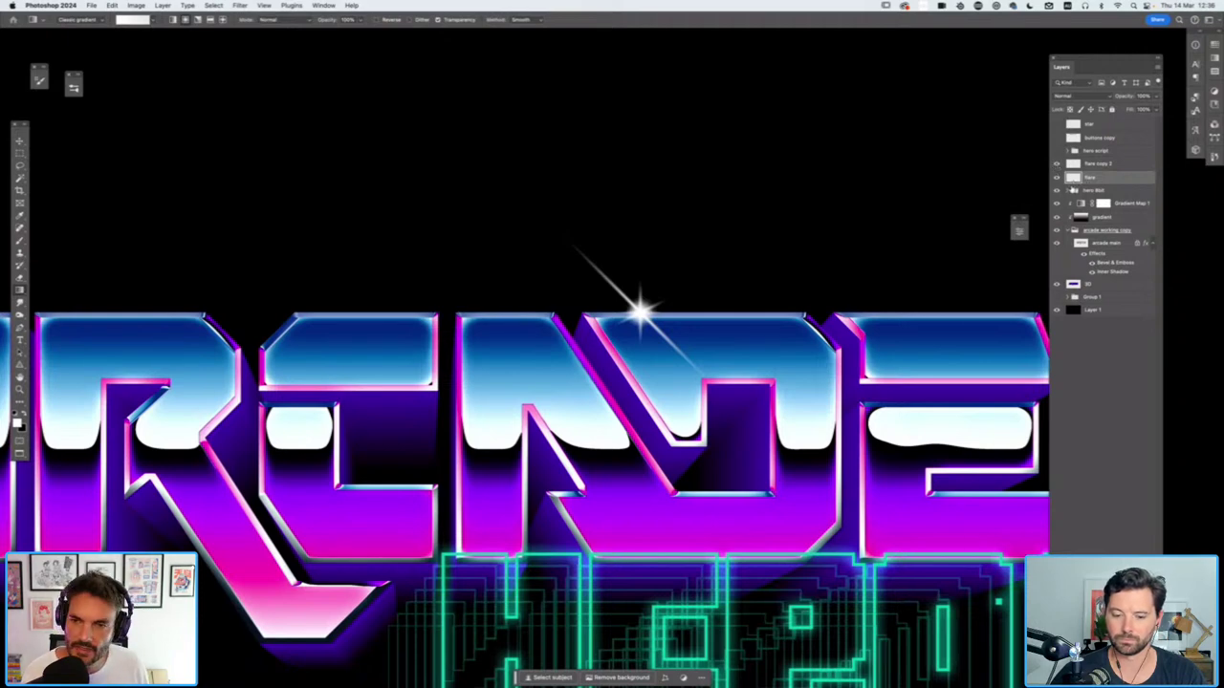
Duplicate the star flare, place the copy on the top edge of the E's white reflection, and select that copy's layer
{"action": "key", "text": "super+j"}
{"action": "key", "text": "super+t"}
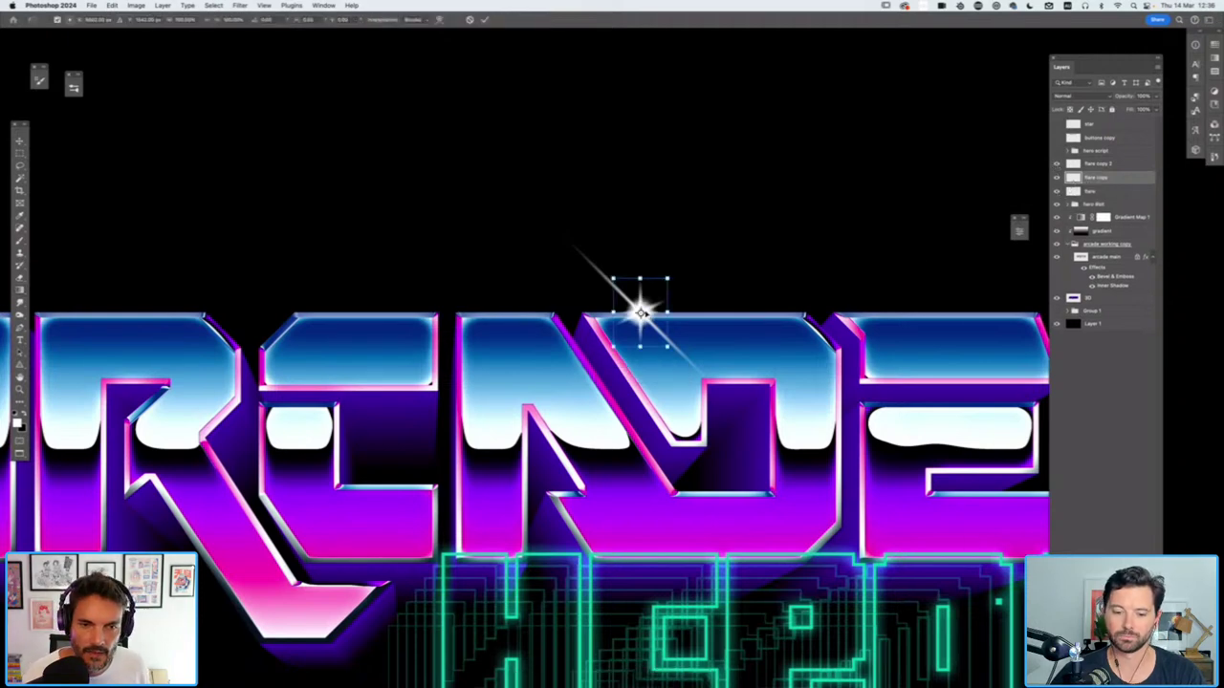
{"action": "mouse_move", "coordinate": [641, 312]}
{"action": "left_mouse_down"}
{"action": "mouse_move", "coordinate": [810, 391]}
{"action": "mouse_move", "coordinate": [796, 367]}
{"action": "mouse_move", "coordinate": [641, 312]}
{"action": "mouse_move", "coordinate": [880, 420]}
{"action": "mouse_move", "coordinate": [867, 425]}
{"action": "mouse_move", "coordinate": [915, 423]}
{"action": "mouse_move", "coordinate": [978, 363]}
{"action": "left_mouse_up"}
{"action": "key", "text": "Return"}
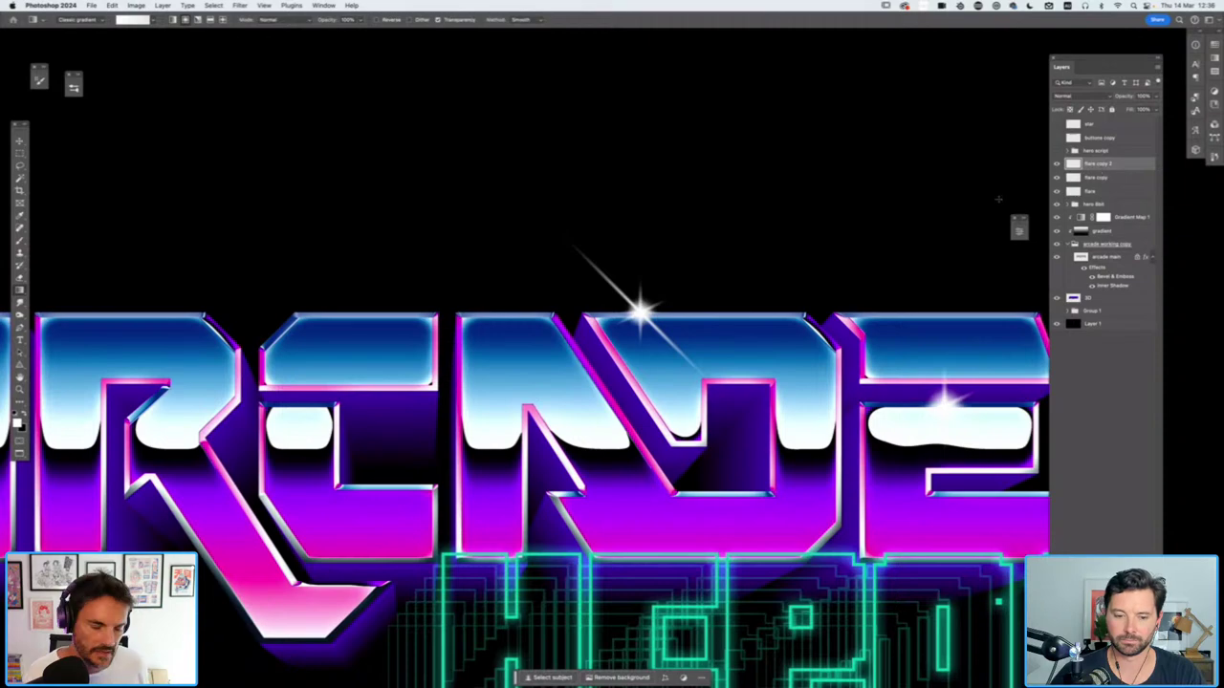
{"action": "key", "text": "ctrl+0"}
{"action": "key", "text": "ctrl+plus"}
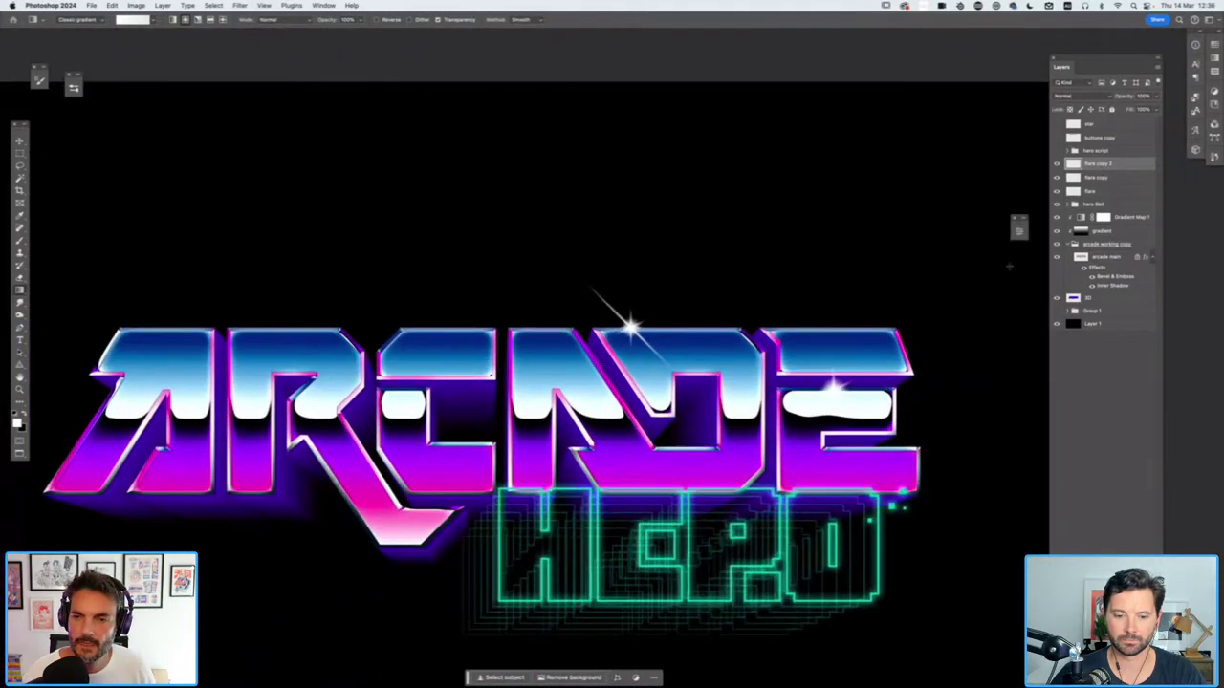
{"action": "left_click", "coordinate": [1090, 182]}
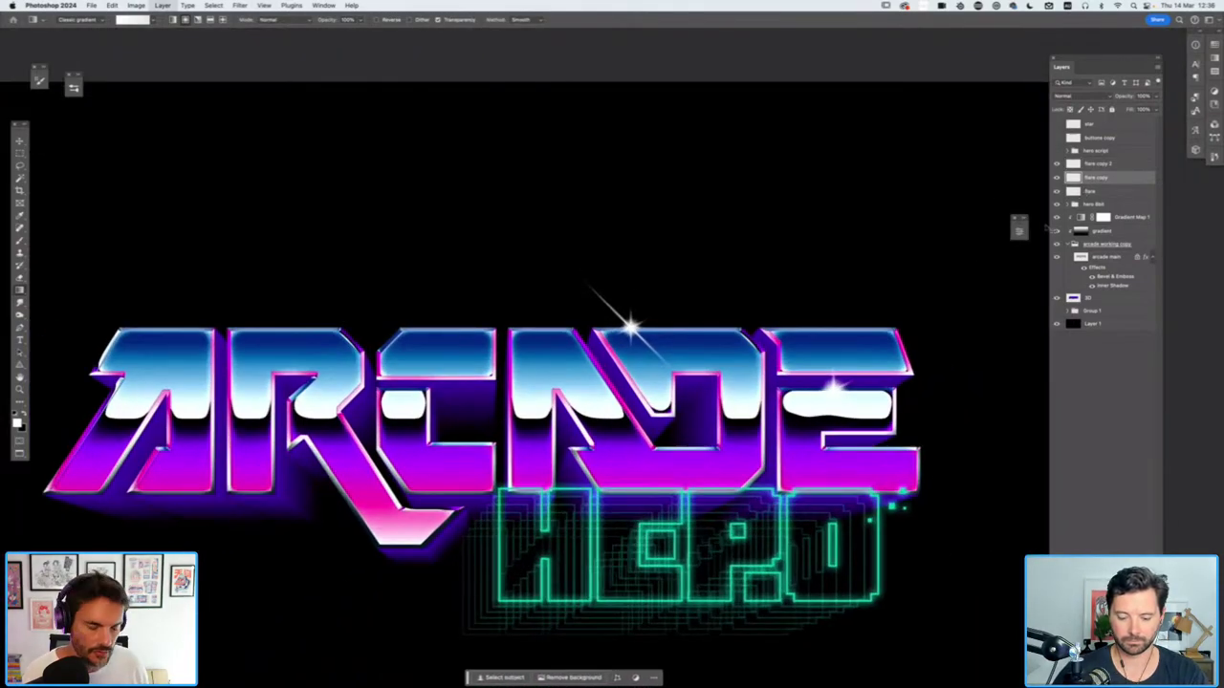
{"action": "key", "text": "ctrl+j"}
{"action": "scroll", "coordinate": [839, 319], "scroll_direction": "up", "scroll_amount": 1}
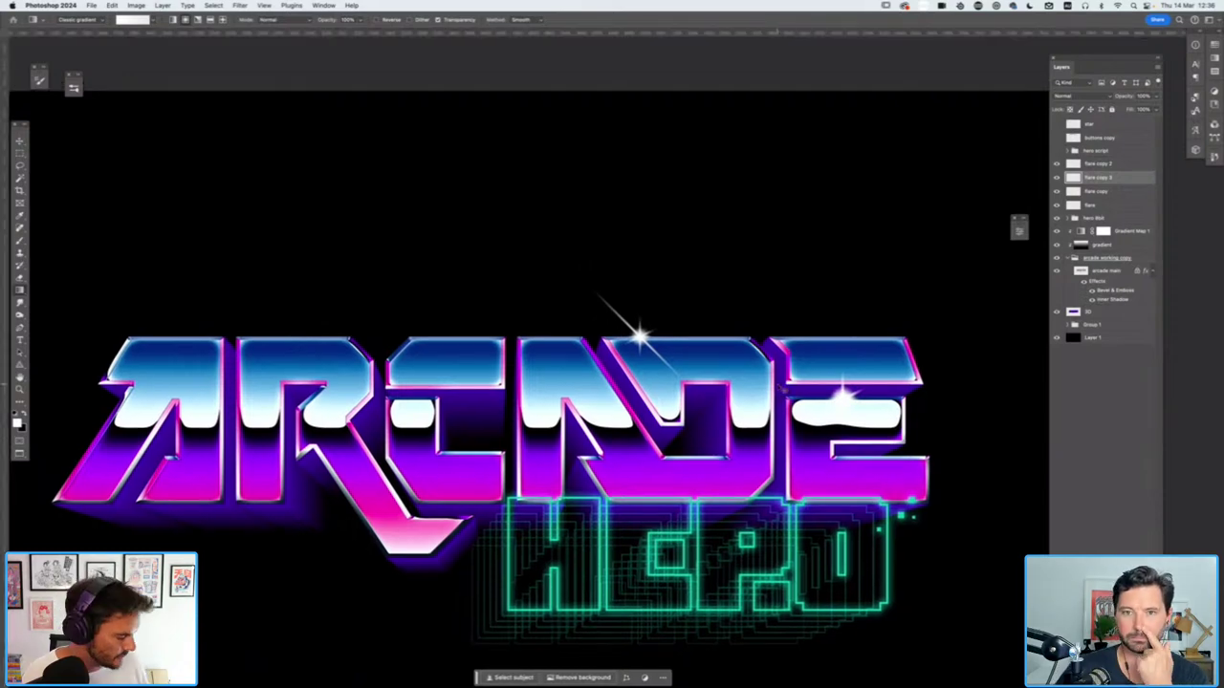
{"action": "scroll", "coordinate": [787, 390], "scroll_direction": "down", "scroll_amount": 1}
{"action": "key", "text": "Delete"}
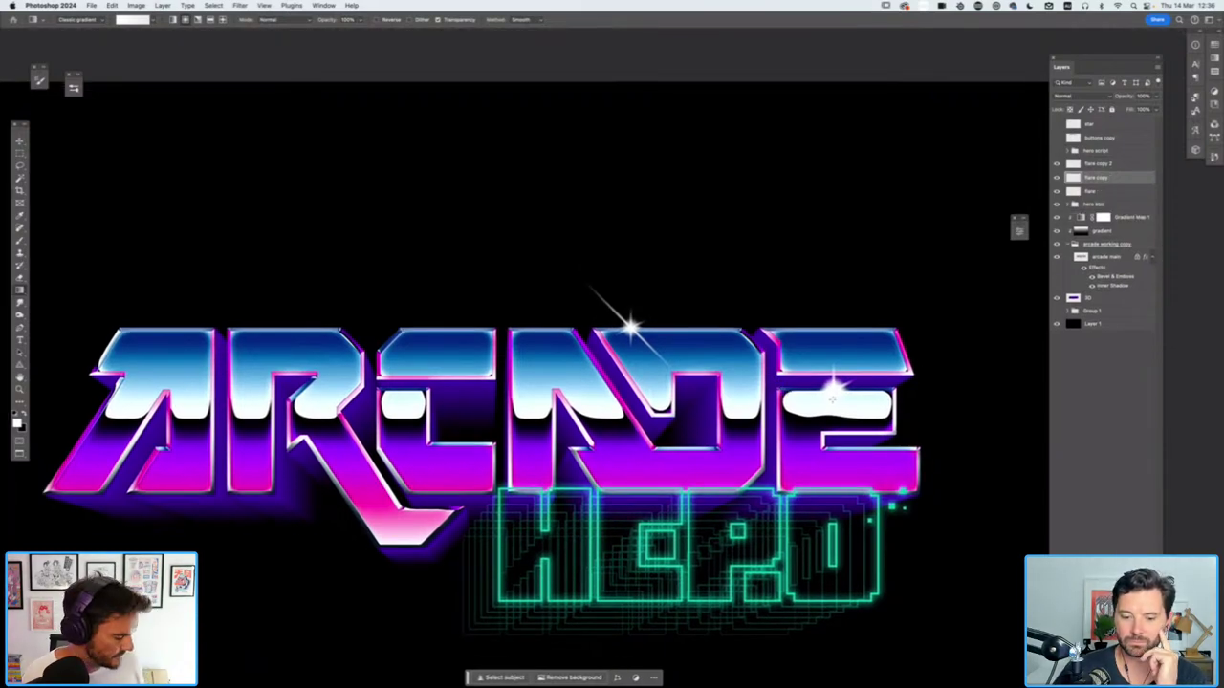
Duplicate the E's flare and move the copy to the upper-right corner of the R
{"action": "key", "text": "ctrl+j"}
{"action": "key", "text": "ctrl+t"}
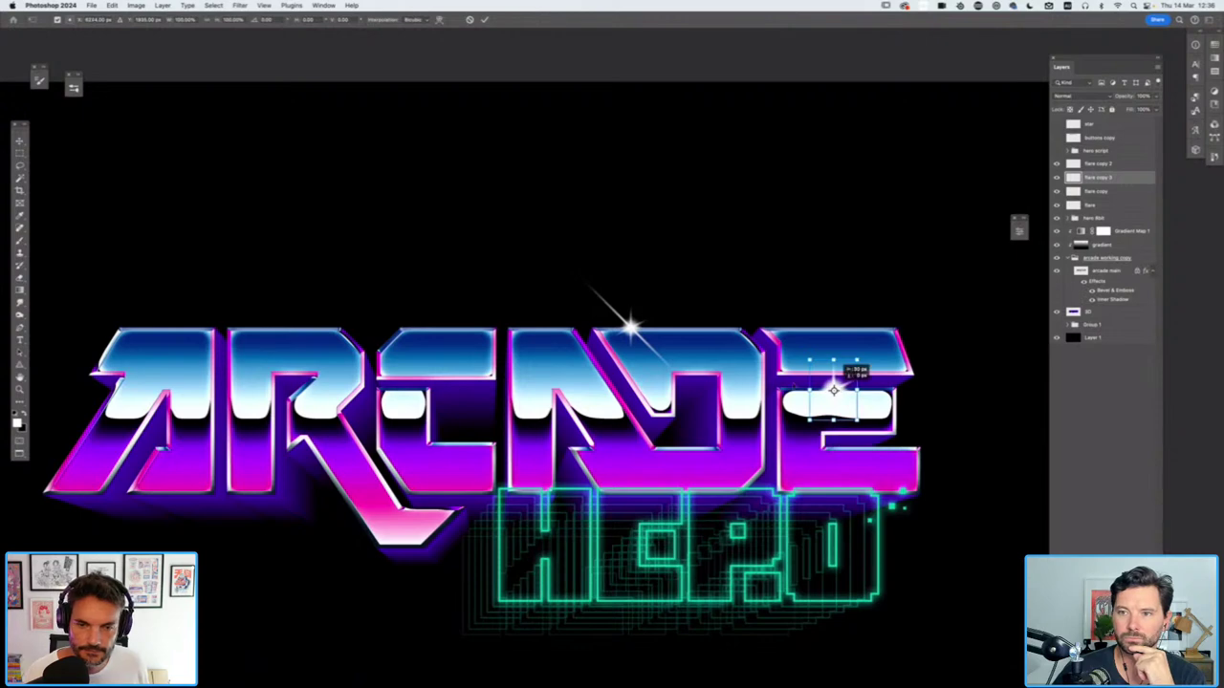
{"action": "left_click_drag", "start_coordinate": [834, 390], "coordinate": [358, 350]}
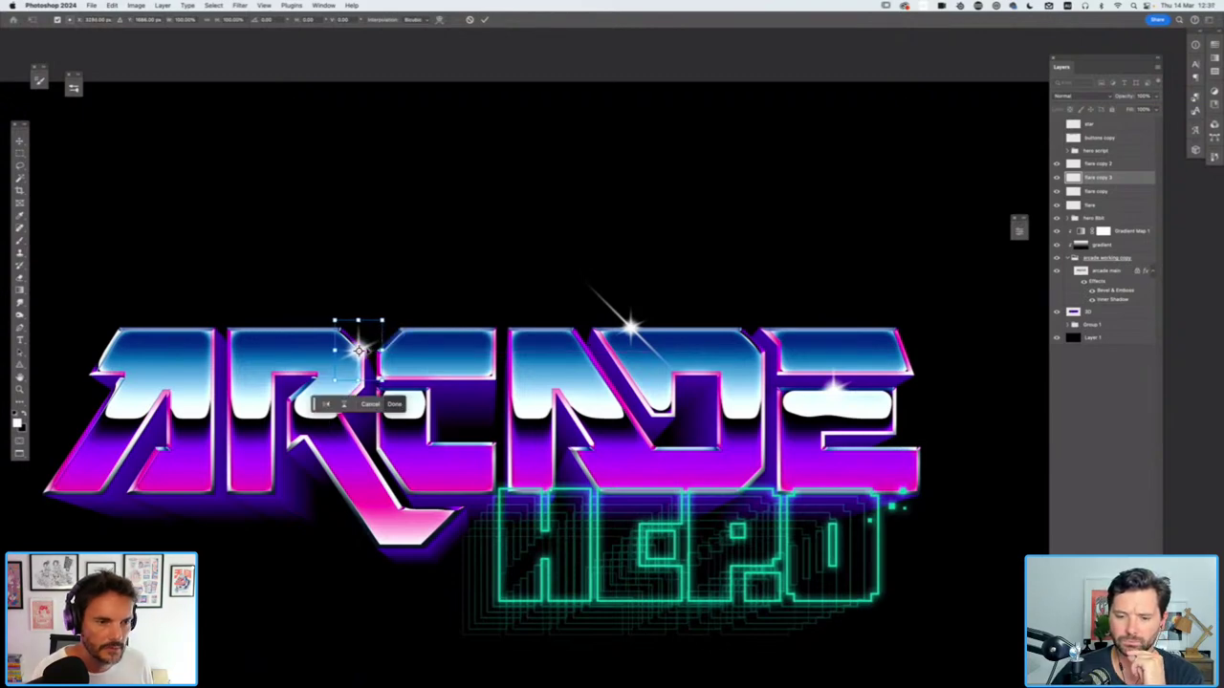
{"action": "key", "text": "Return"}
Duplicate the R's flare, move the copy to the upper-left corner of the first A, and enlarge it
{"action": "key", "text": "super+j"}
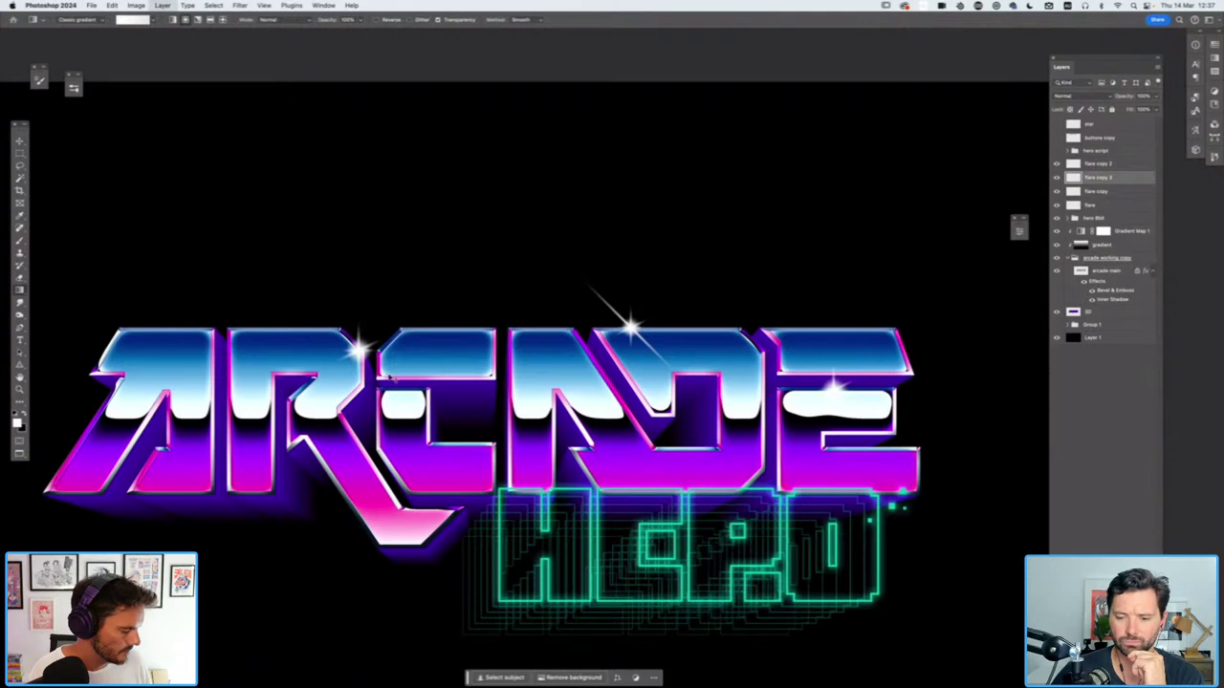
{"action": "key", "text": "super+t"}
{"action": "left_click_drag", "start_coordinate": [359, 350], "coordinate": [134, 346]}
{"action": "key", "text": "Return"}
{"action": "key", "text": "super+0"}
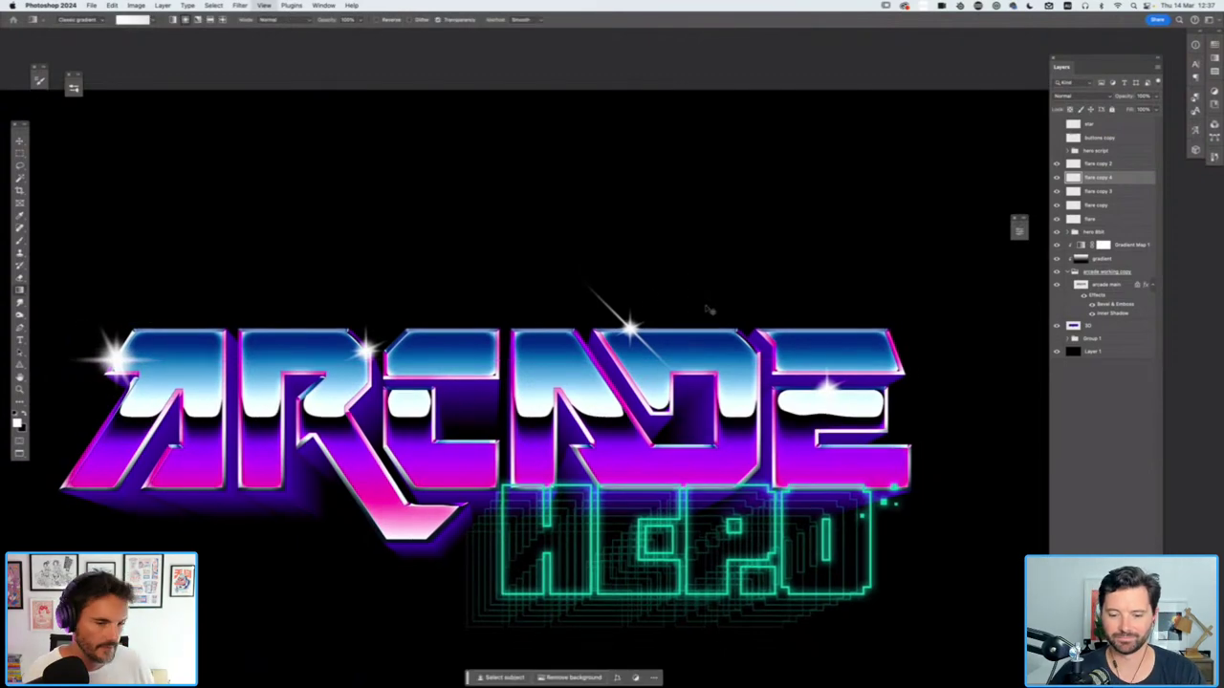
Duplicate the R's flare, shrink the copy, and position it on the inner corner at the foot of the R's leg
{"action": "scroll", "coordinate": [710, 316], "scroll_direction": "down", "scroll_amount": 2}
{"action": "scroll", "coordinate": [690, 350], "scroll_direction": "up", "scroll_amount": 5}
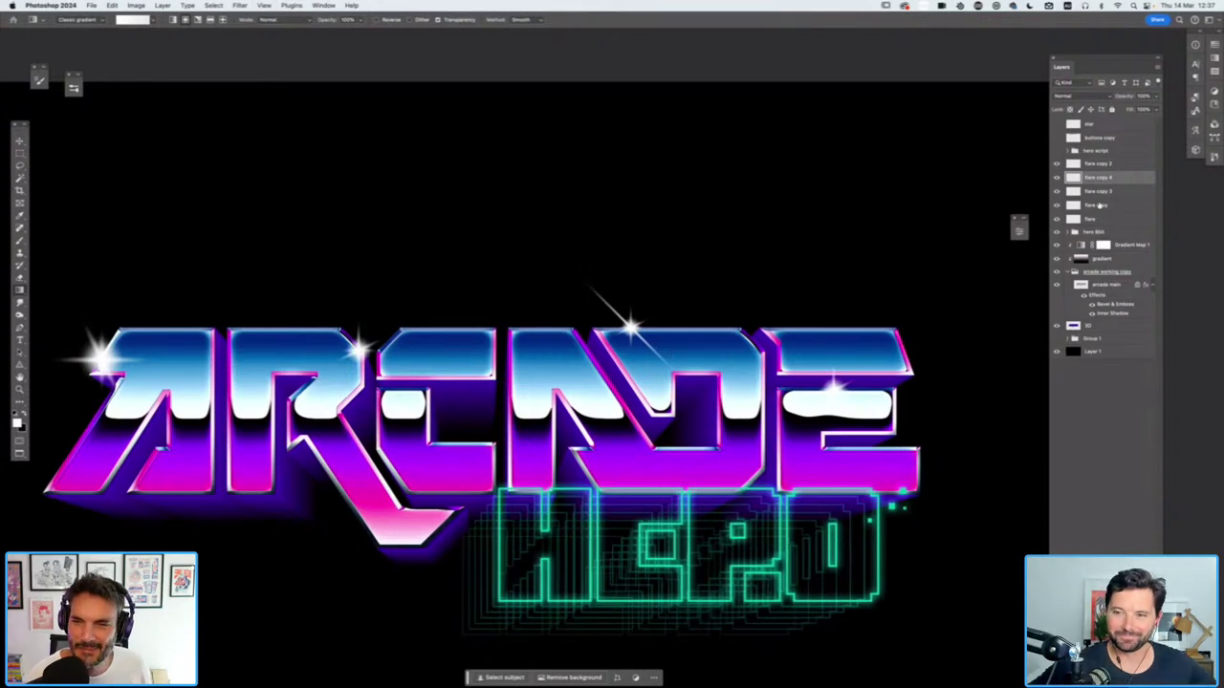
{"action": "key", "text": "super+j"}
{"action": "key", "text": "super+t"}
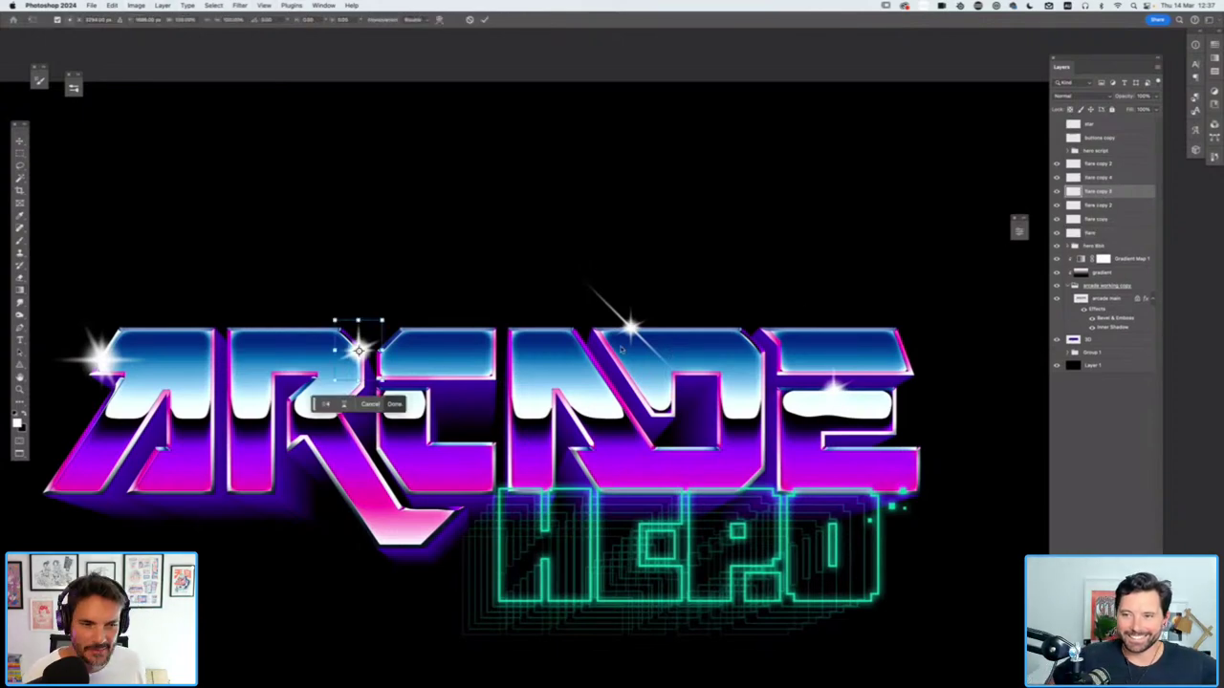
{"action": "left_click_drag", "start_coordinate": [359, 351], "coordinate": [414, 481]}
{"action": "key", "text": "g"}
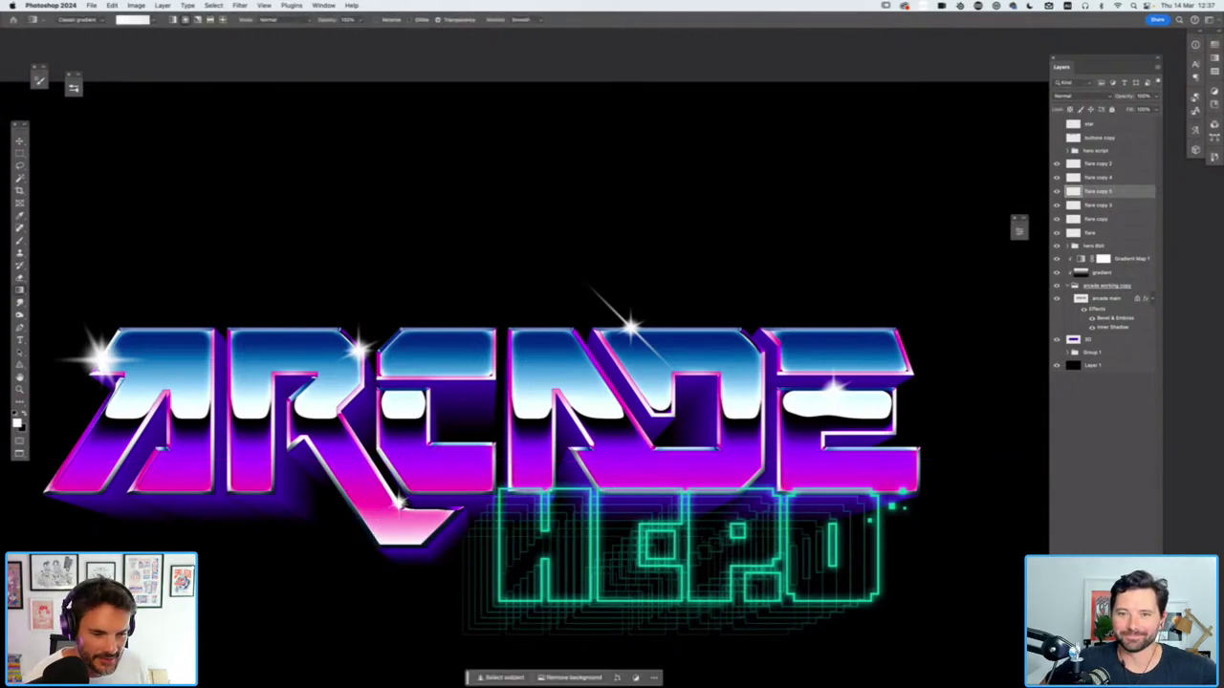
{"action": "key", "text": "v"}
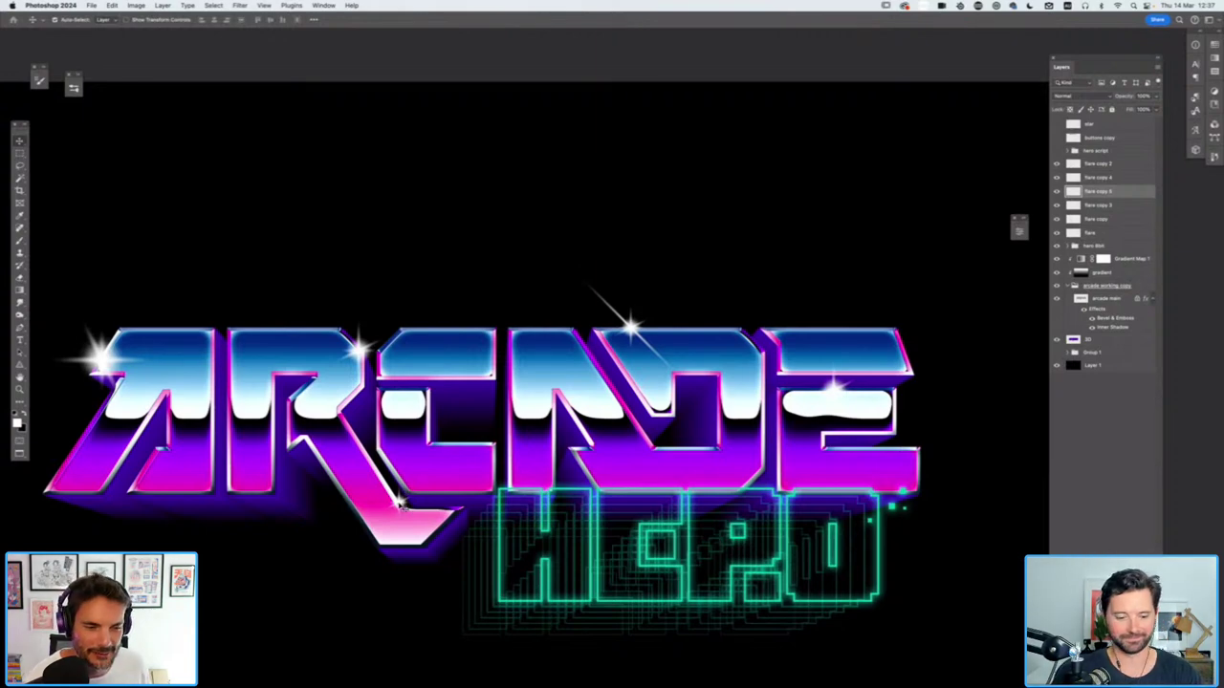
{"action": "mouse_move", "coordinate": [400, 507]}
{"action": "left_mouse_down"}
{"action": "mouse_move", "coordinate": [387, 541]}
{"action": "mouse_move", "coordinate": [398, 512]}
{"action": "left_mouse_up"}
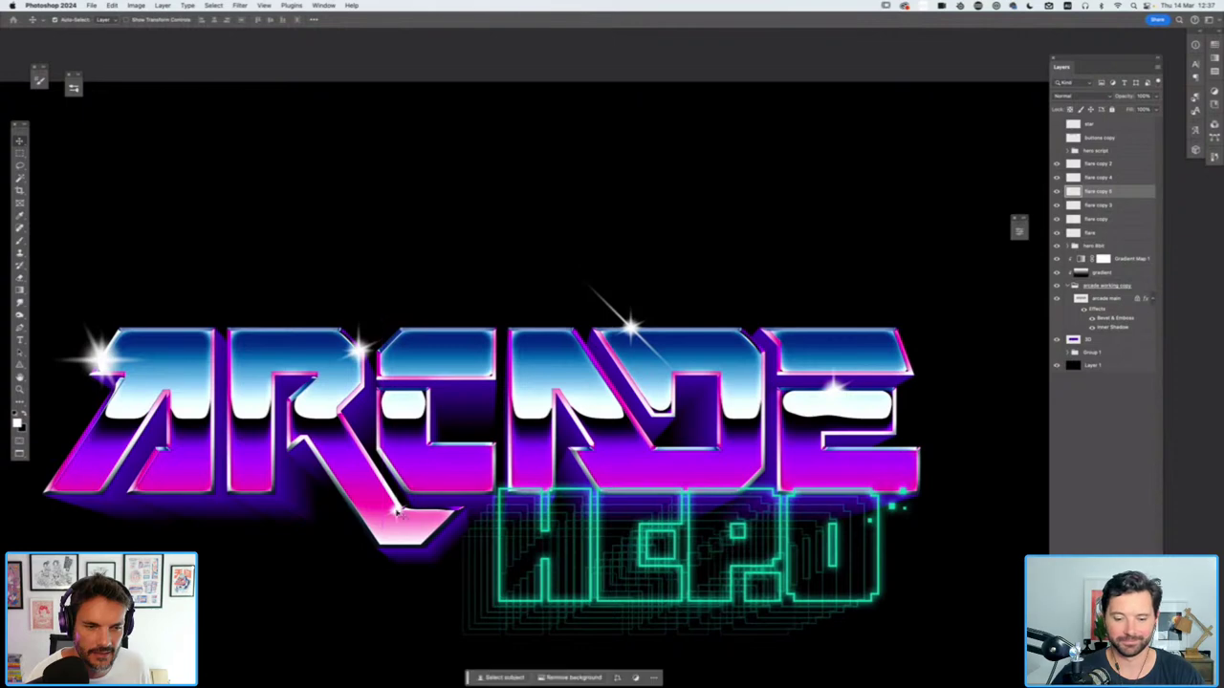
Move the flare from the R's upper-right corner down to the notch between its bowl and leg
{"action": "left_click", "coordinate": [359, 352]}
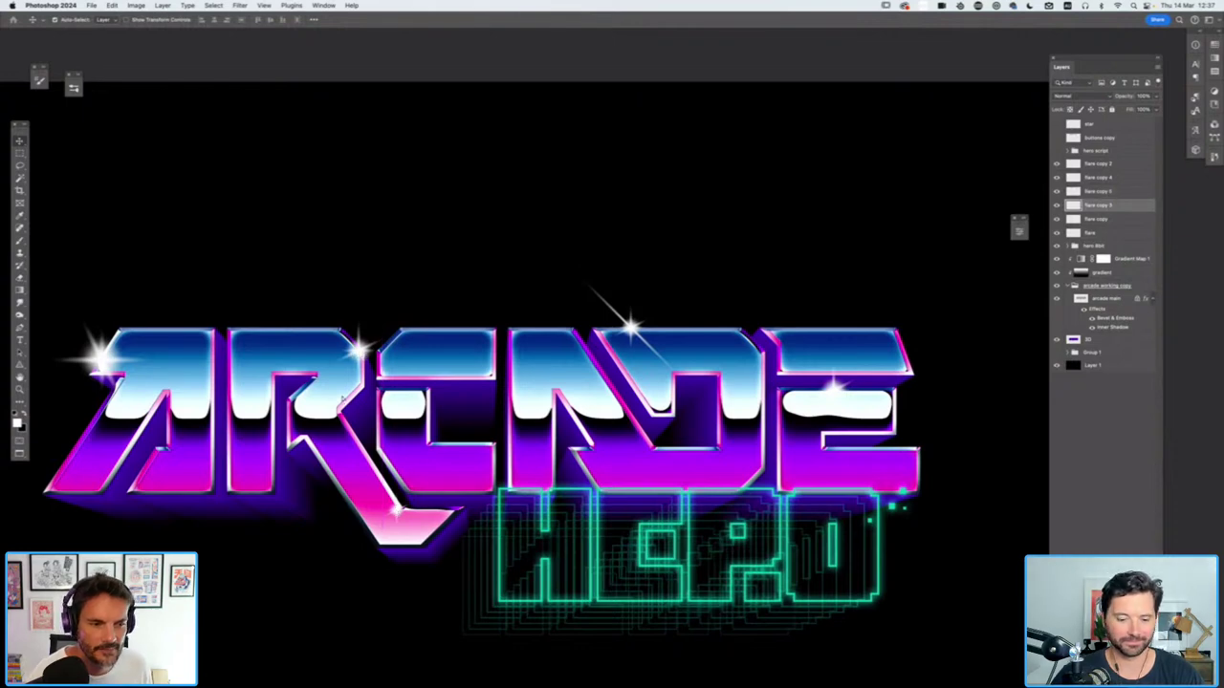
{"action": "mouse_move", "coordinate": [342, 399]}
{"action": "left_mouse_down"}
{"action": "mouse_move", "coordinate": [342, 388]}
{"action": "mouse_move", "coordinate": [344, 411]}
{"action": "left_mouse_up"}
{"action": "scroll", "coordinate": [524, 453], "scroll_direction": "down", "scroll_amount": 10}
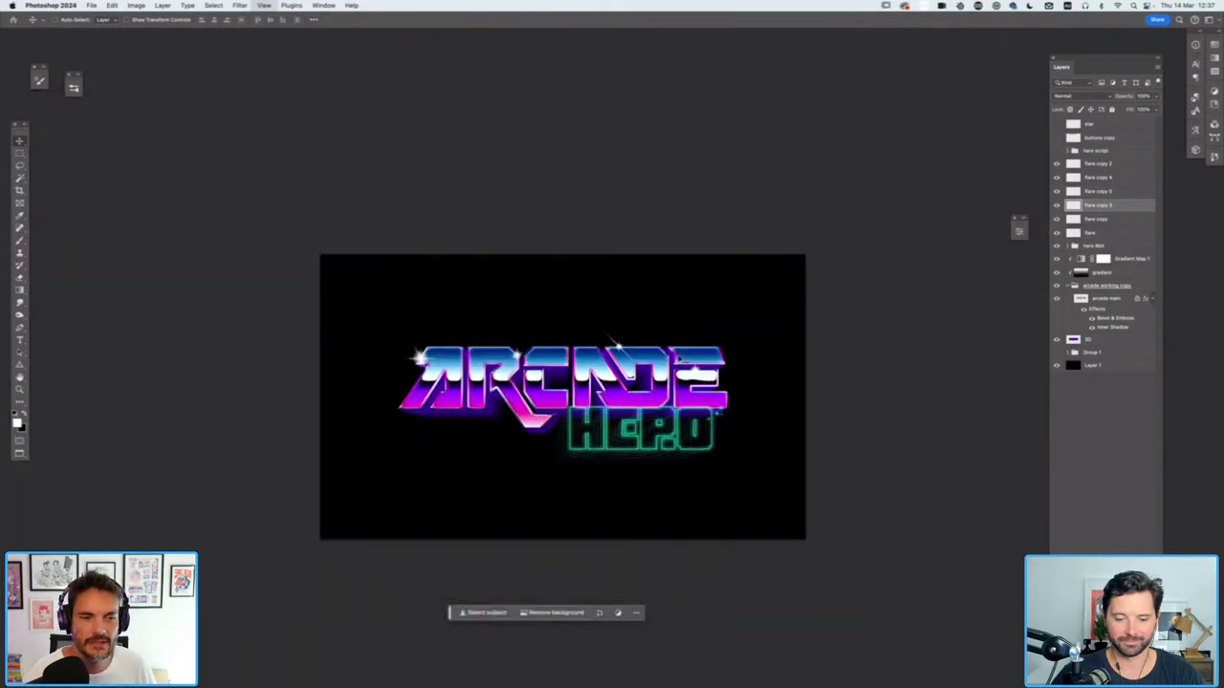
{"action": "scroll", "coordinate": [715, 320], "scroll_direction": "up", "scroll_amount": 5}
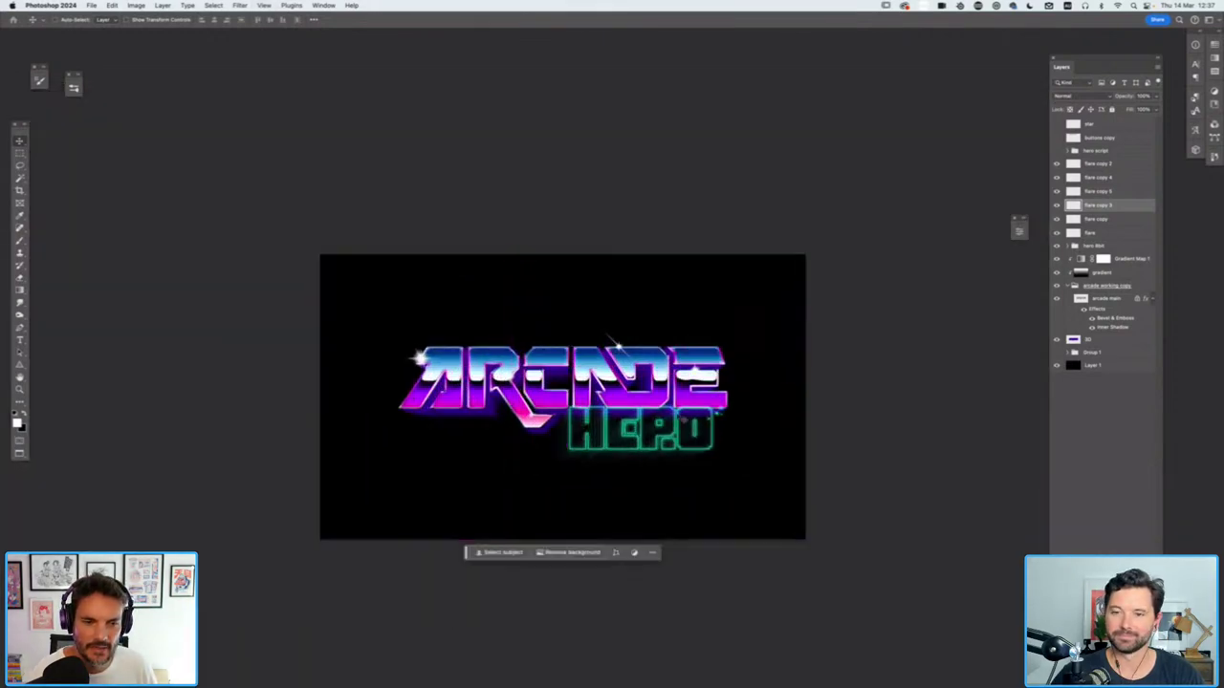
{"action": "key", "text": "super+equal"}
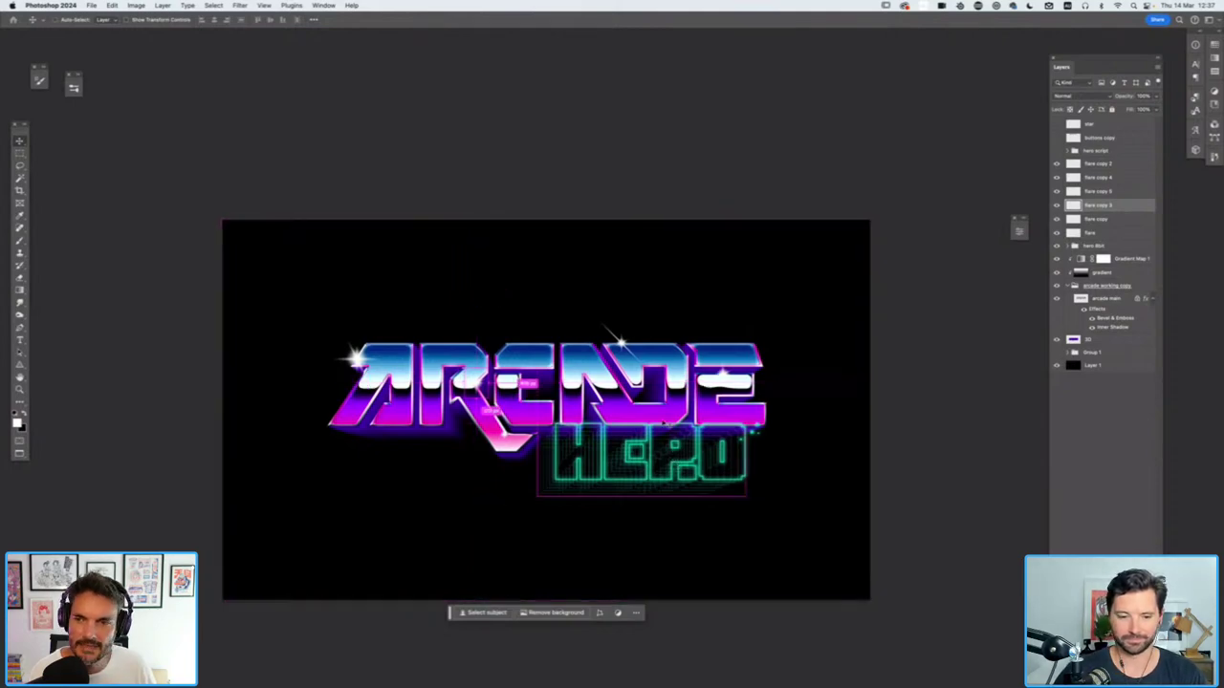
Reorder the flare layer above its copies, merge all six flare layers into one, and compare the logo with and without it
{"action": "left_click_drag", "start_coordinate": [1092, 233], "coordinate": [1105, 168]}
{"action": "left_click", "coordinate": [1096, 235], "text": "shift"}
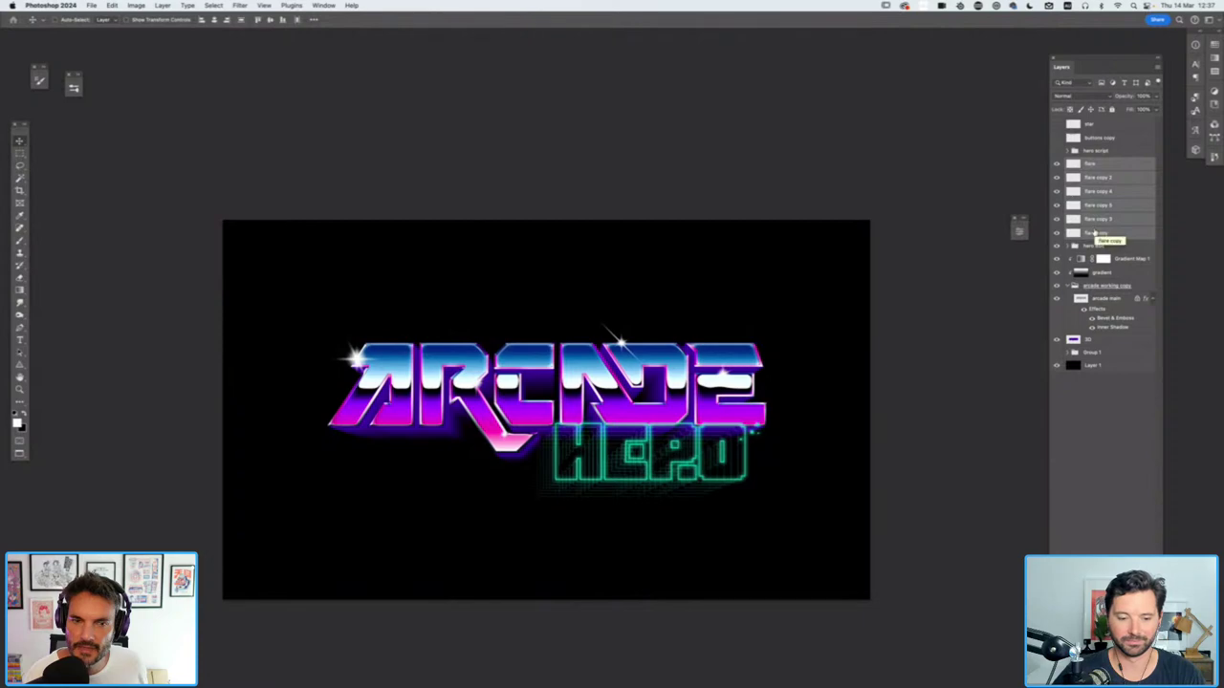
{"action": "key", "text": "super+e"}
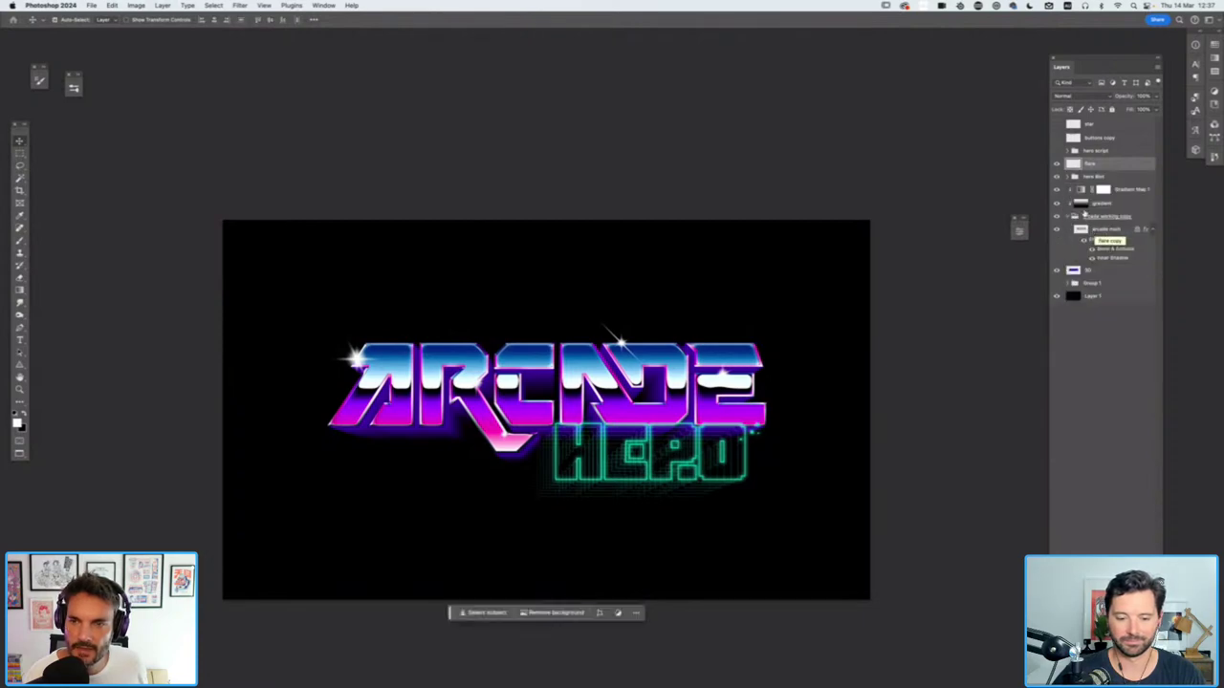
{"action": "left_click", "coordinate": [1056, 165]}
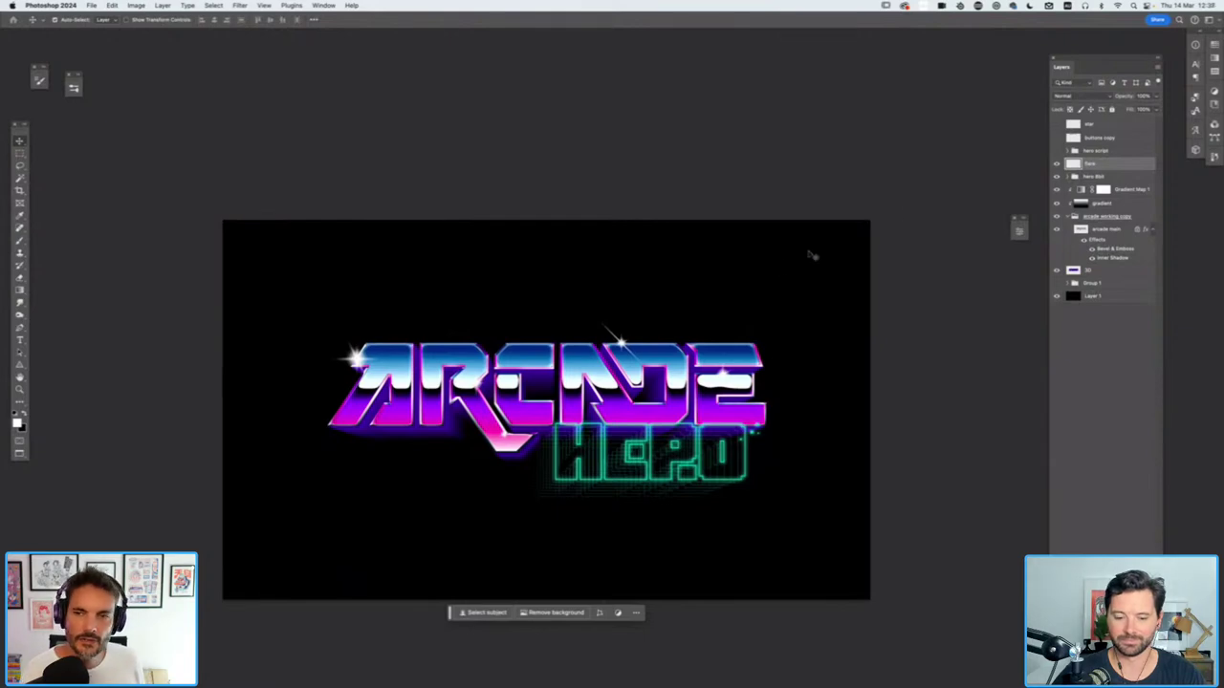
Lock the merged flare layer's transparent pixels and set a bright blue foreground colour with hue 223 to tint the flare rays
{"action": "key", "text": "super+0"}
{"action": "key", "text": "super+="}
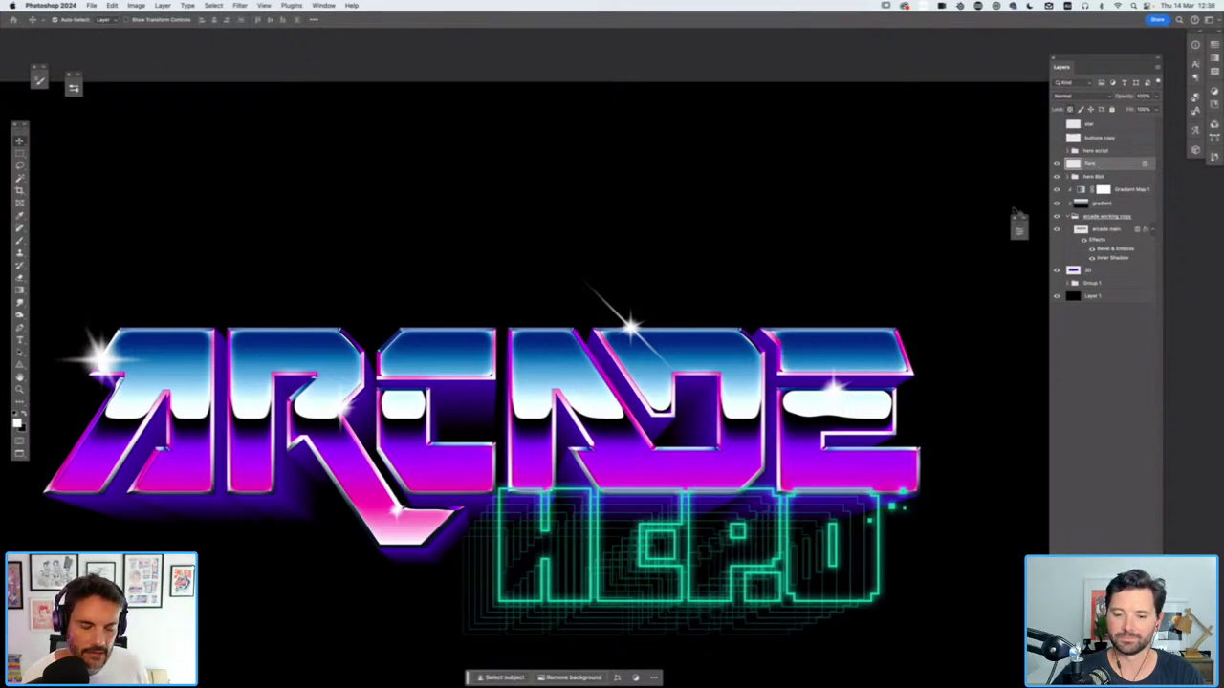
{"action": "key", "text": "g"}
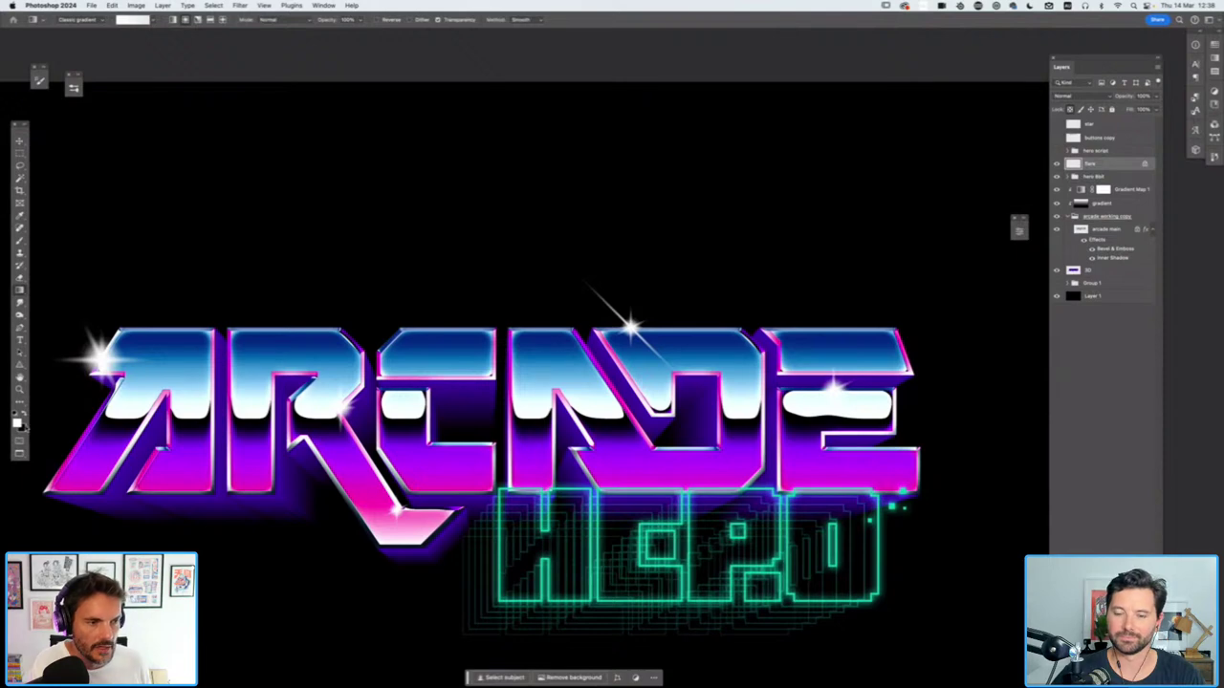
{"action": "left_click", "coordinate": [18, 421]}
{"action": "left_click", "coordinate": [874, 179]}
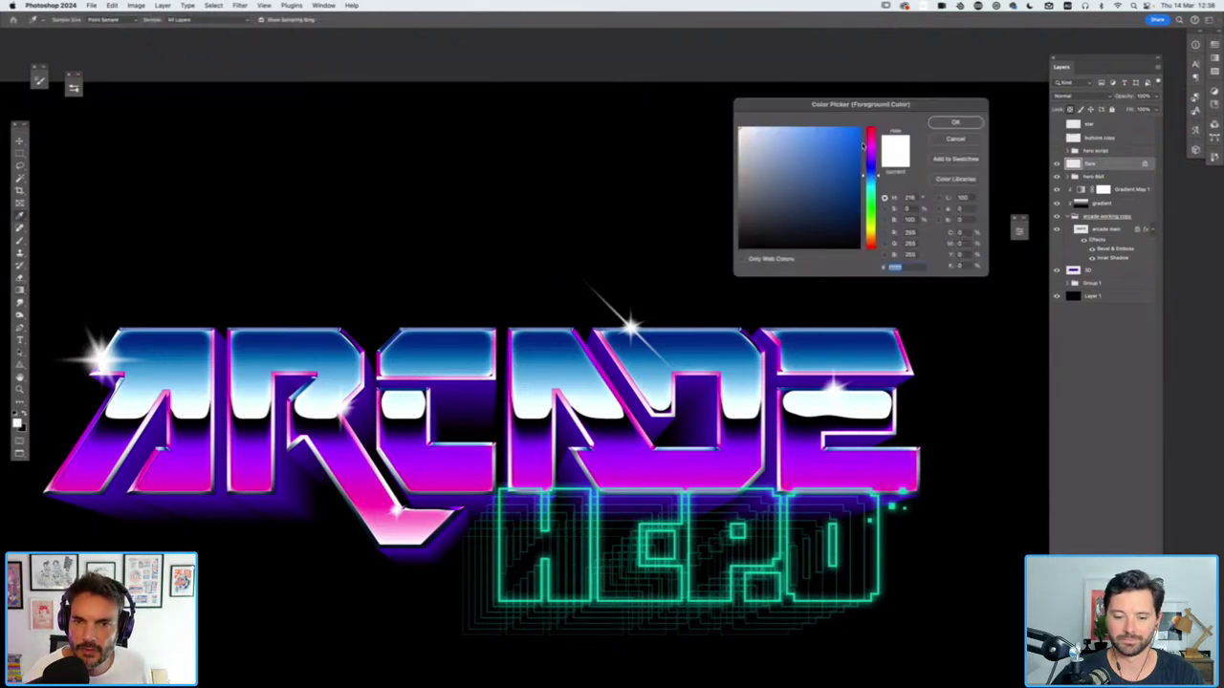
{"action": "left_click_drag", "start_coordinate": [870, 175], "coordinate": [870, 175]}
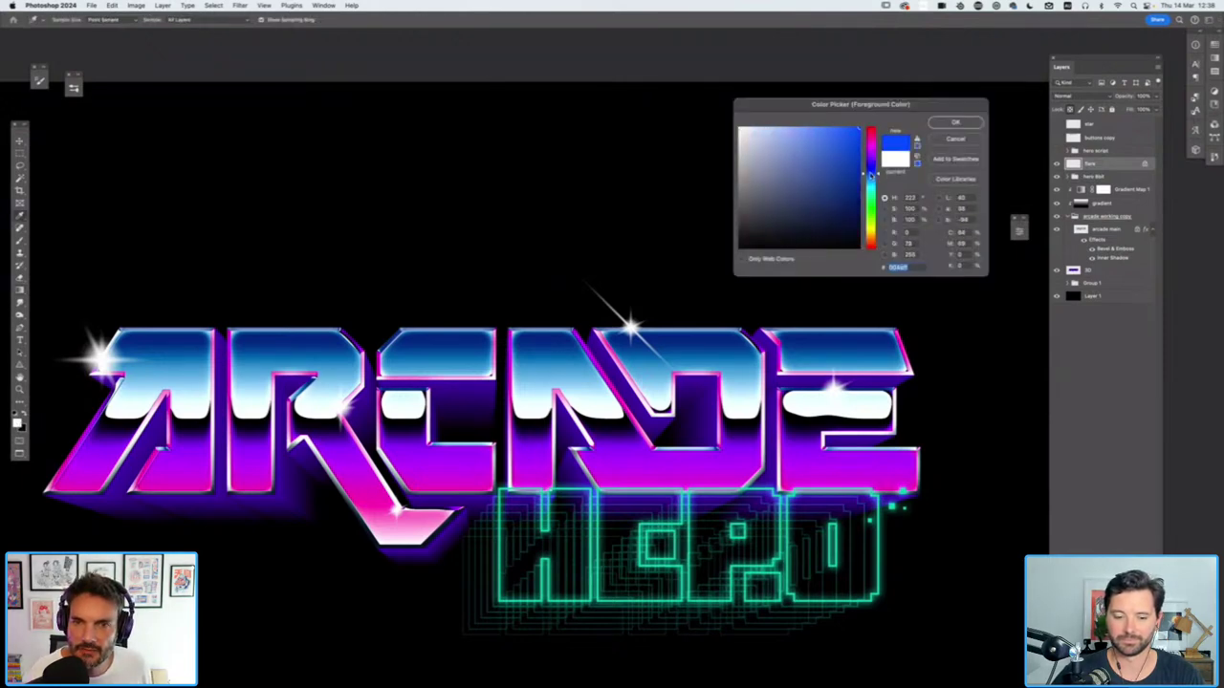
{"action": "left_click", "coordinate": [953, 123]}
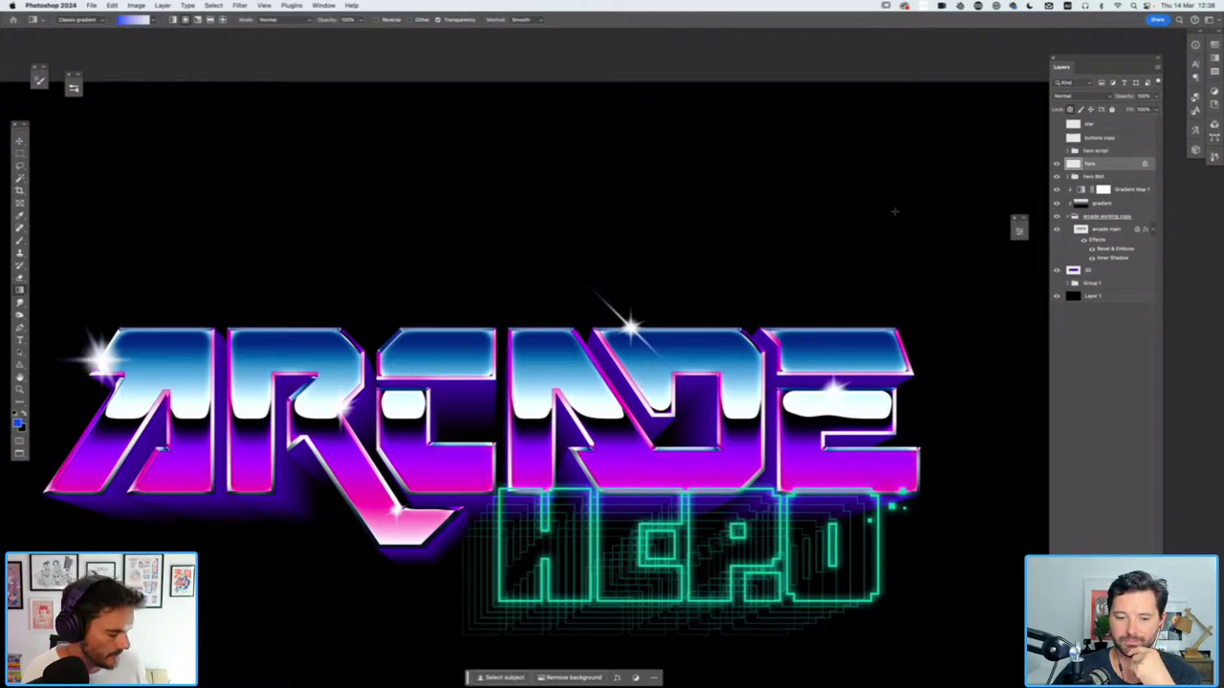
Try colorizing the flare layer yellow with Hue/Saturation, using hue 50 and saturation 71
{"action": "key", "text": "super+minus"}
{"action": "key", "text": "super+plus"}
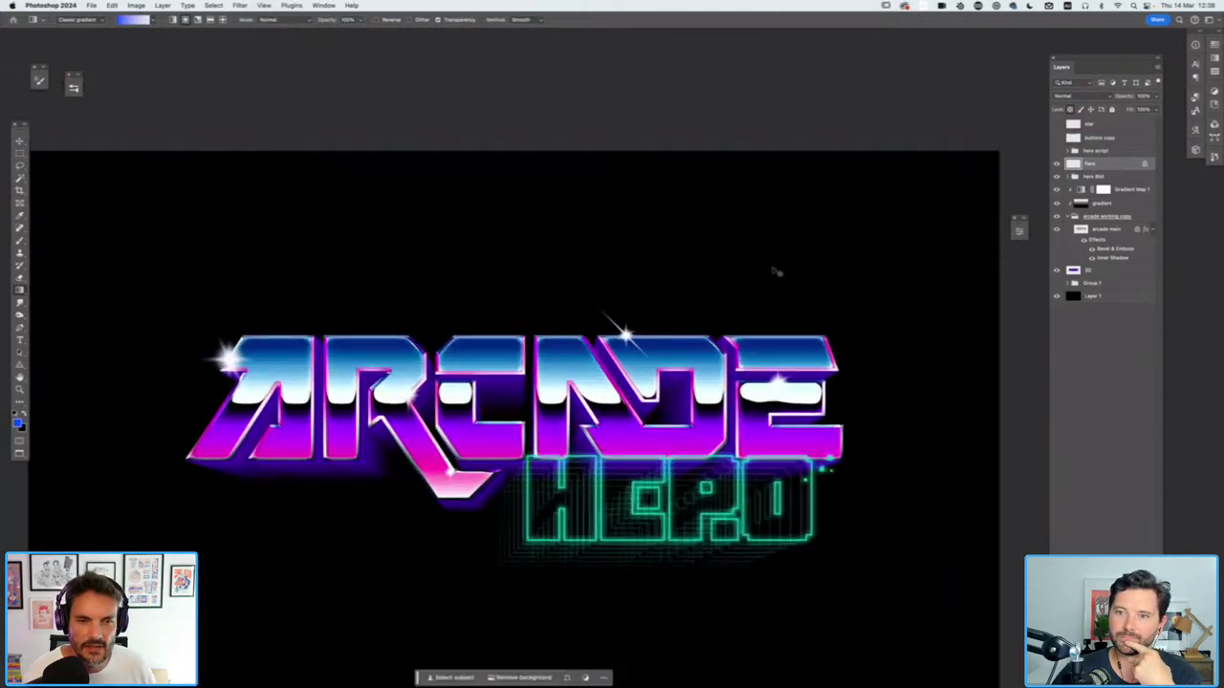
{"action": "key", "text": "super+plus"}
{"action": "key", "text": "super+minus"}
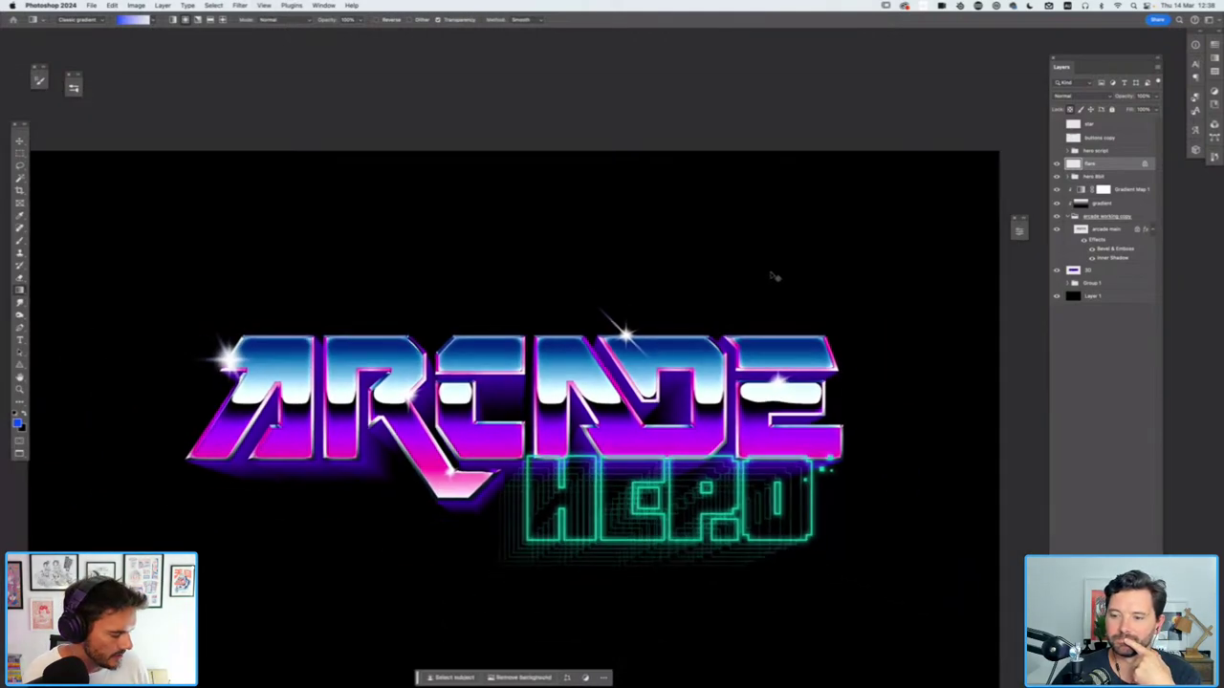
{"action": "key", "text": "super+u"}
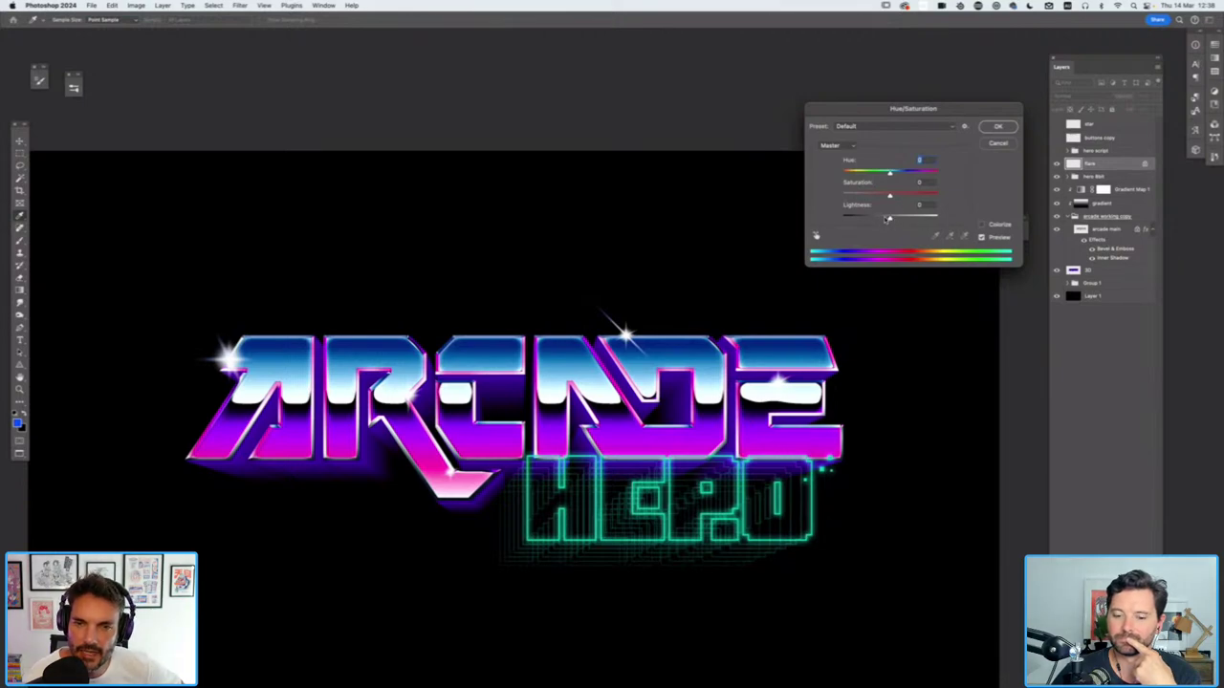
{"action": "left_click_drag", "start_coordinate": [887, 219], "coordinate": [913, 198]}
{"action": "left_click", "coordinate": [981, 225]}
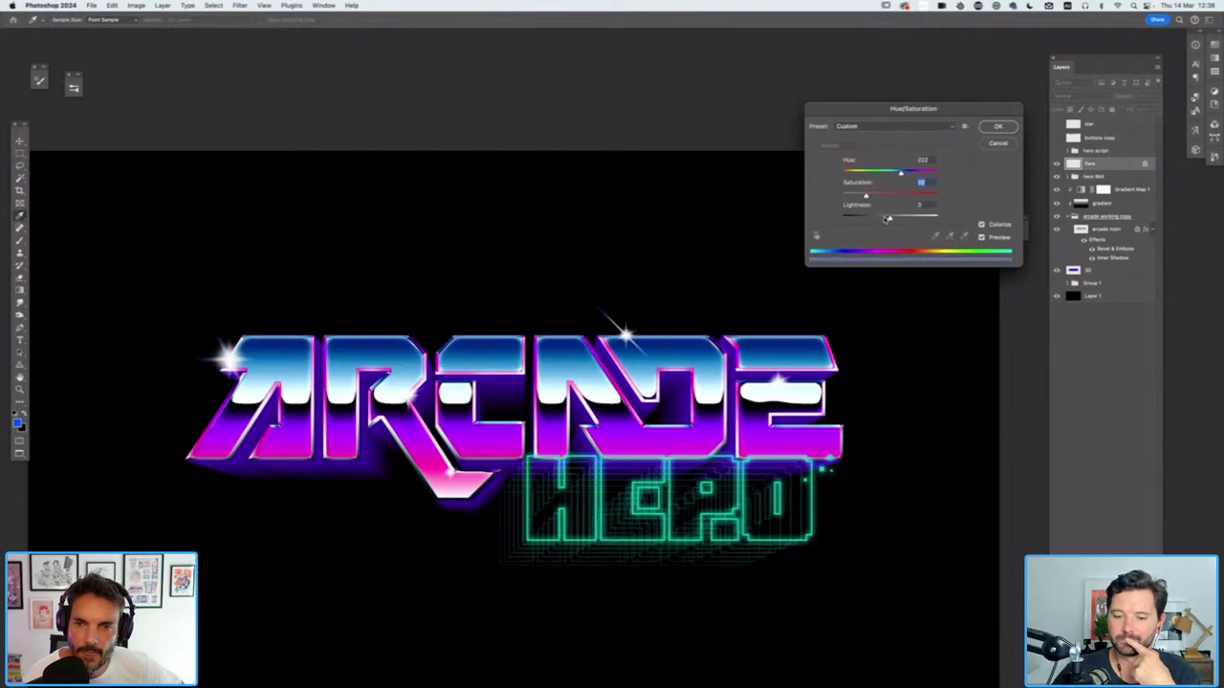
{"action": "left_click", "coordinate": [881, 218]}
{"action": "left_click", "coordinate": [921, 196]}
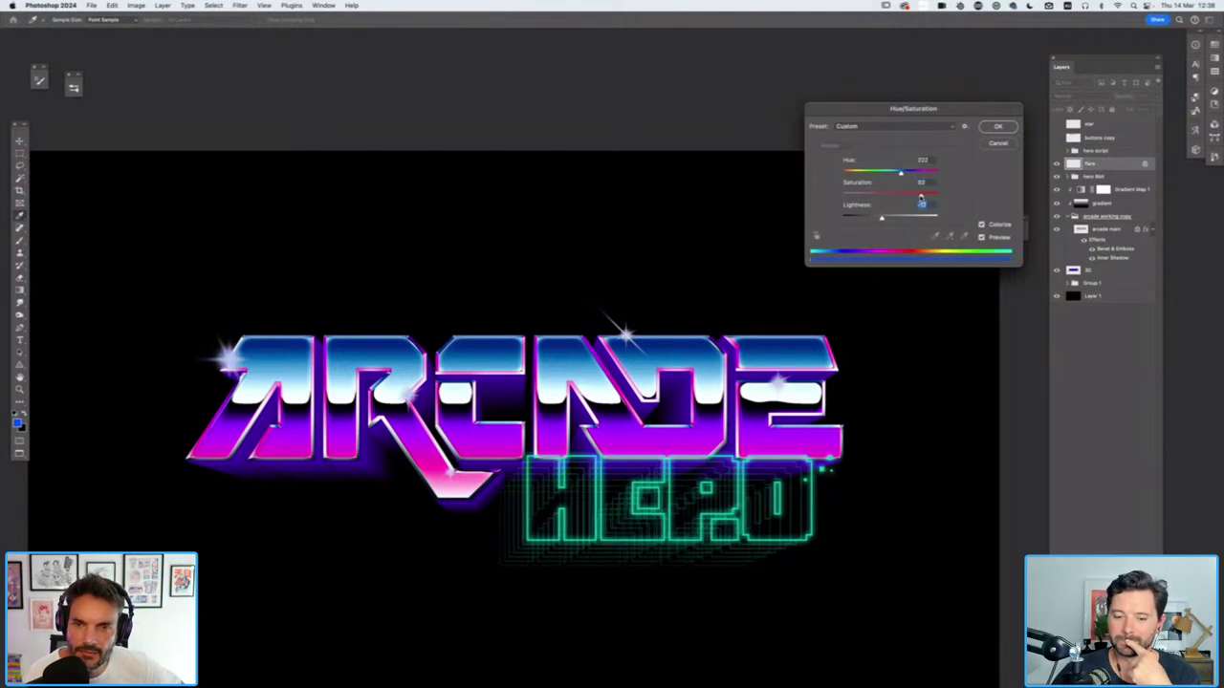
{"action": "left_click_drag", "start_coordinate": [920, 198], "coordinate": [878, 173]}
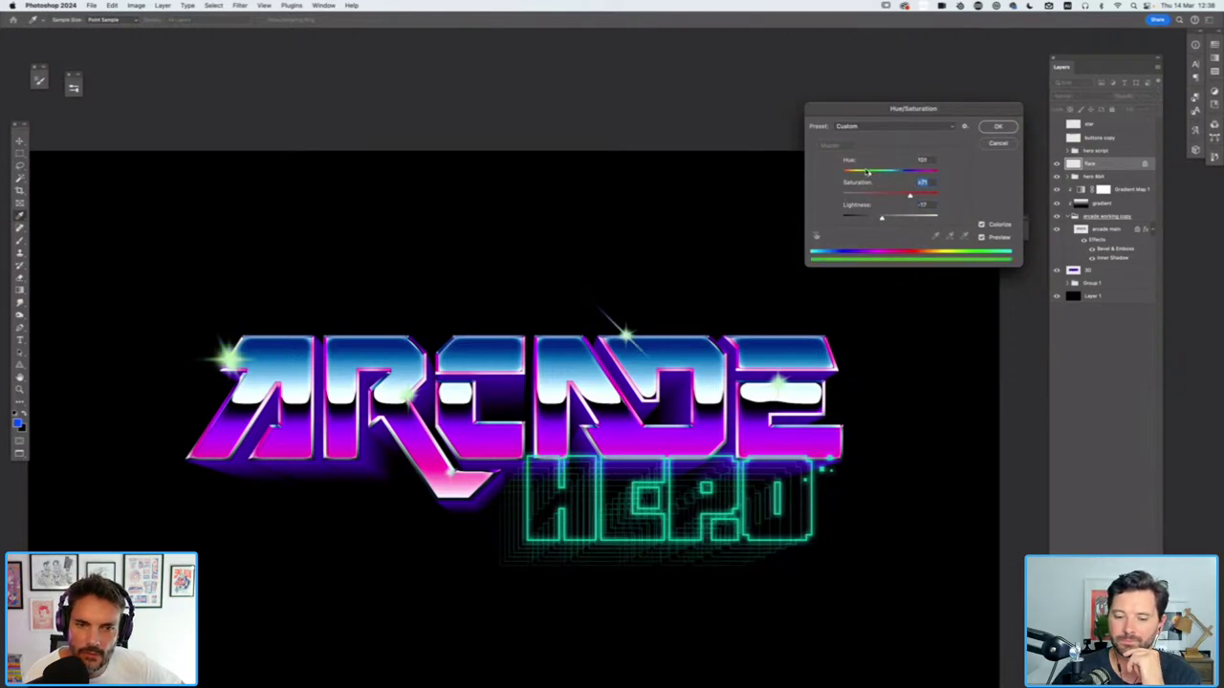
{"action": "left_click_drag", "start_coordinate": [859, 172], "coordinate": [854, 173]}
{"action": "left_click_drag", "start_coordinate": [881, 218], "coordinate": [887, 219]}
{"action": "left_click", "coordinate": [886, 219]}
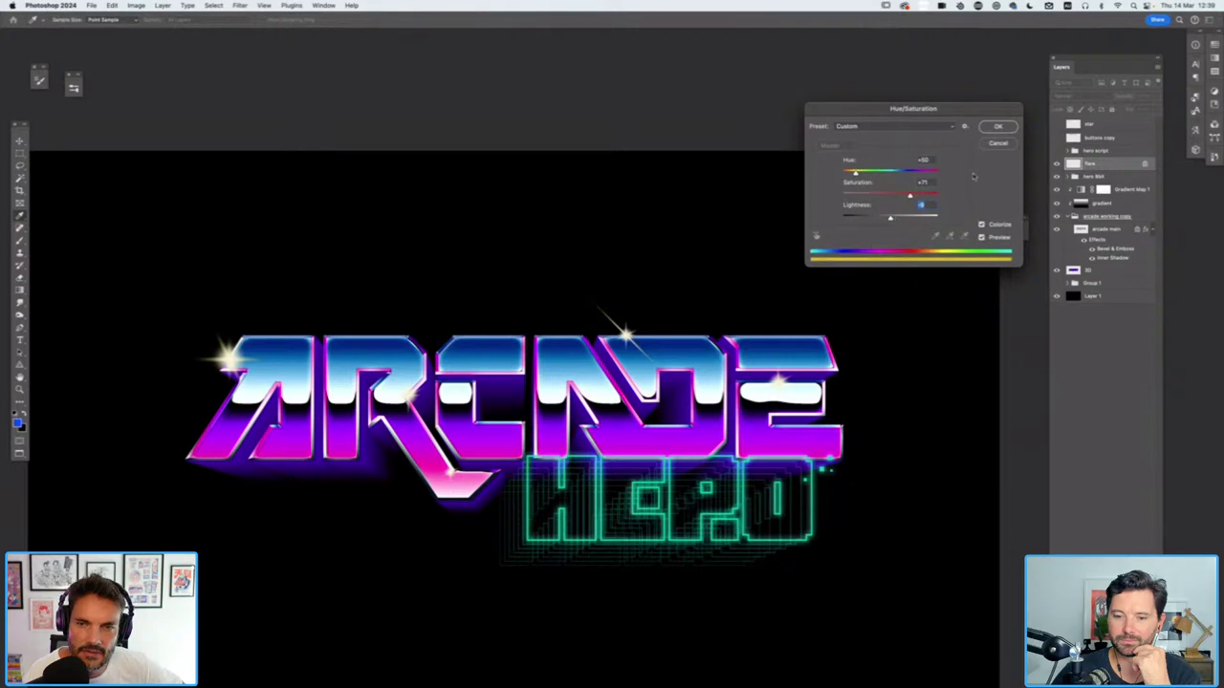
{"action": "left_click", "coordinate": [996, 142]}
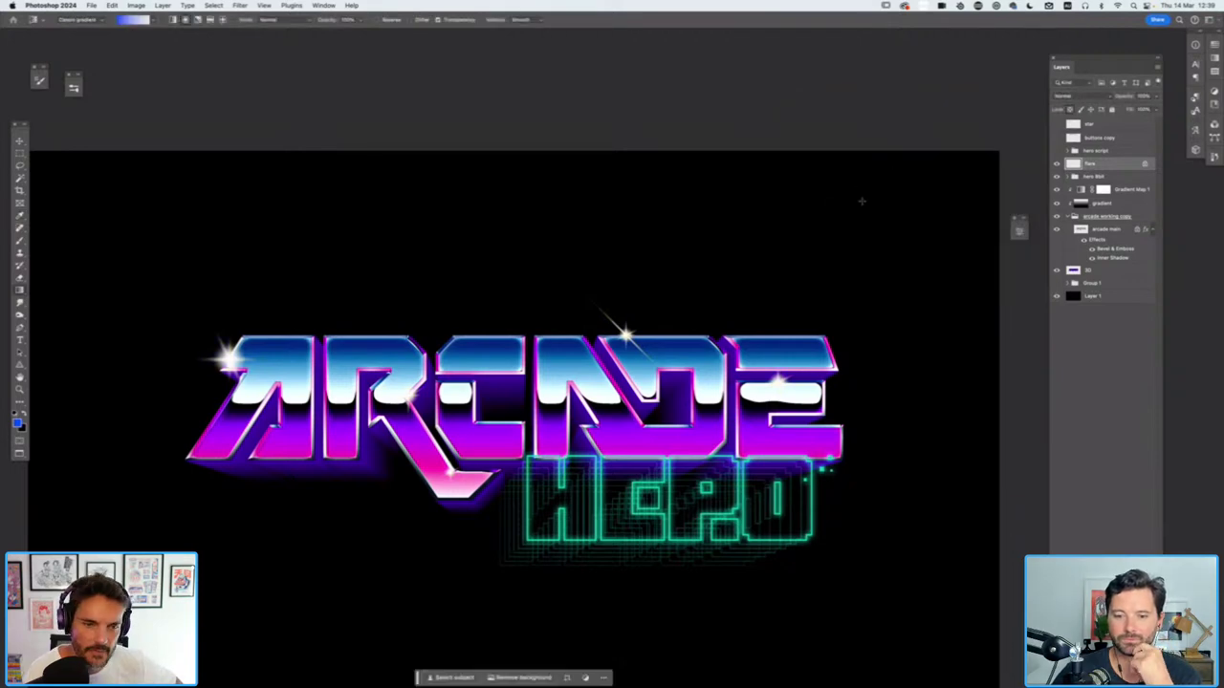
Review the whole logo at different magnifications and collapse the arcade working copy layer group
{"action": "key", "text": "super+minus"}
{"action": "key", "text": "super+minus"}
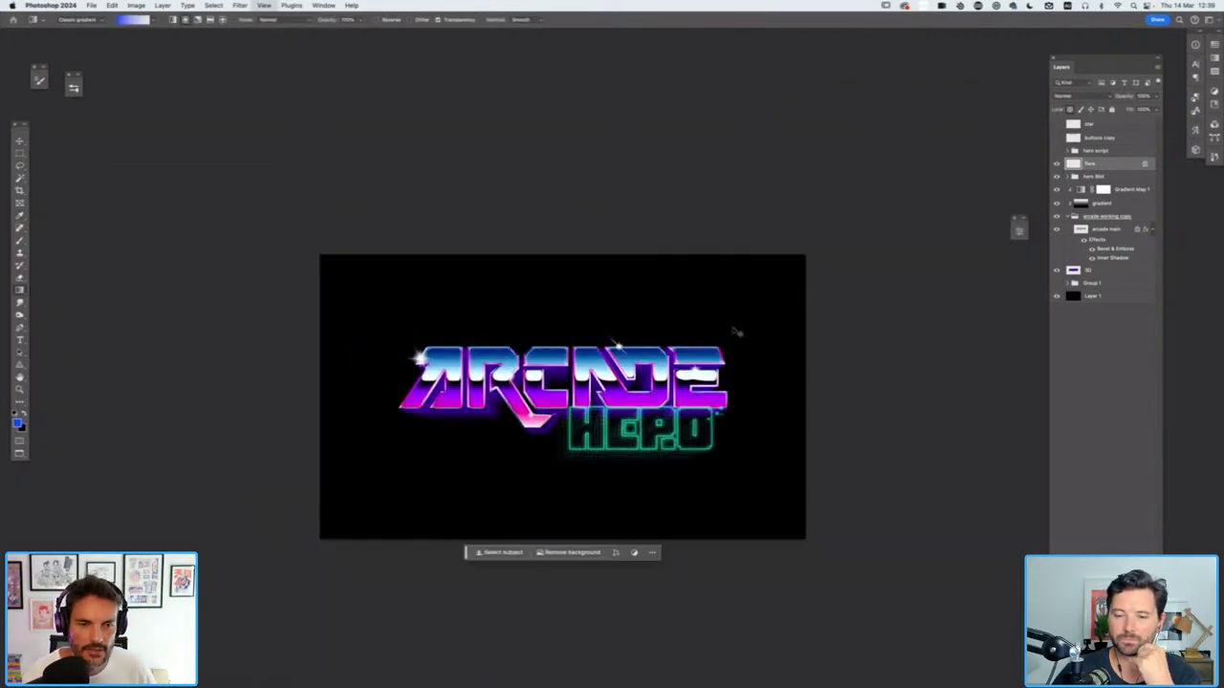
{"action": "key", "text": "super+plus"}
{"action": "key", "text": "super+plus"}
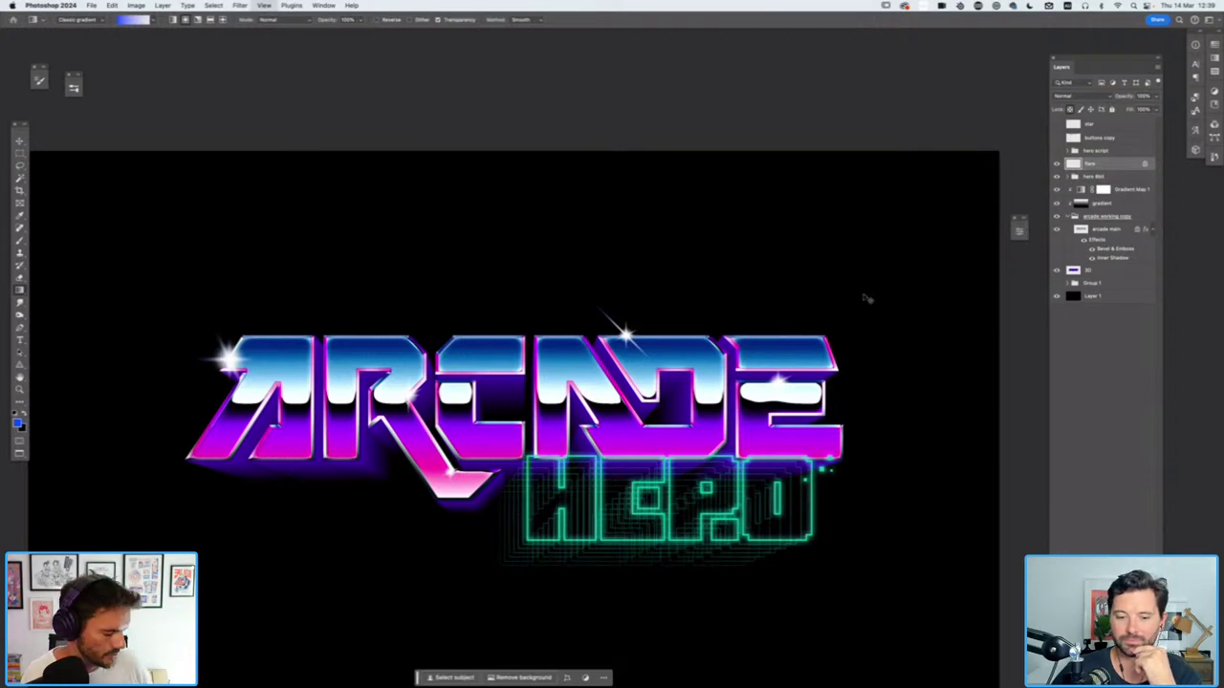
{"action": "key", "text": "super+minus"}
{"action": "left_click_drag", "start_coordinate": [735, 383], "coordinate": [819, 294]}
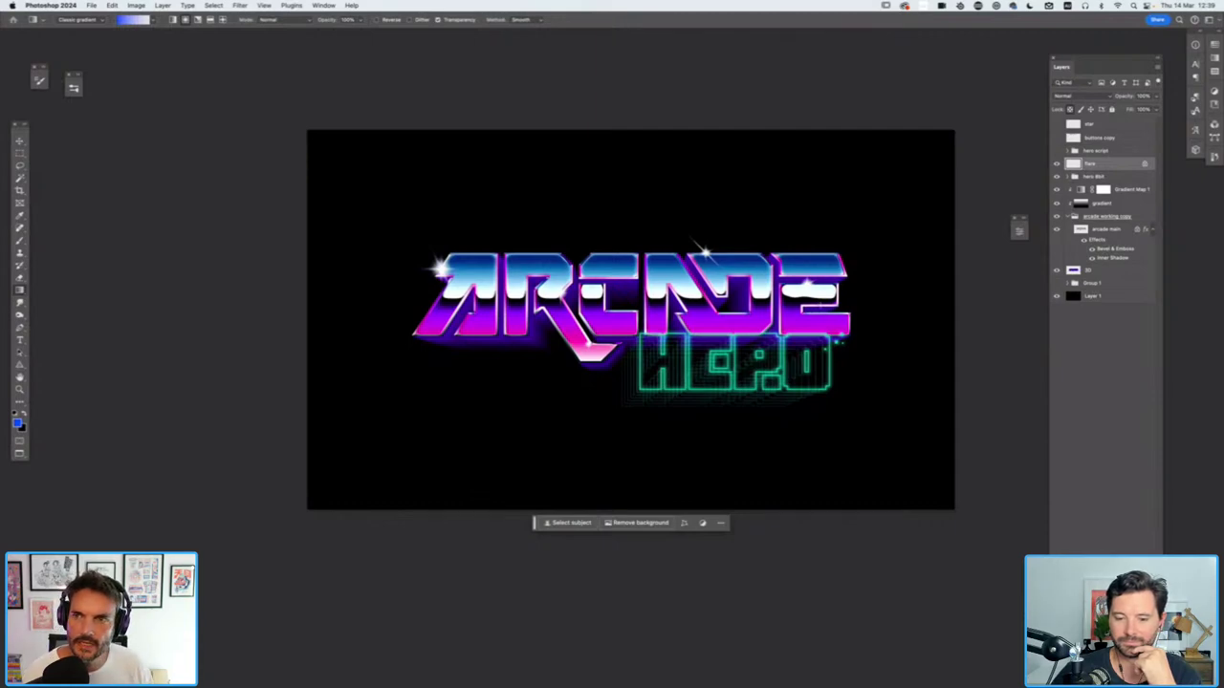
{"action": "left_click", "coordinate": [1068, 217]}
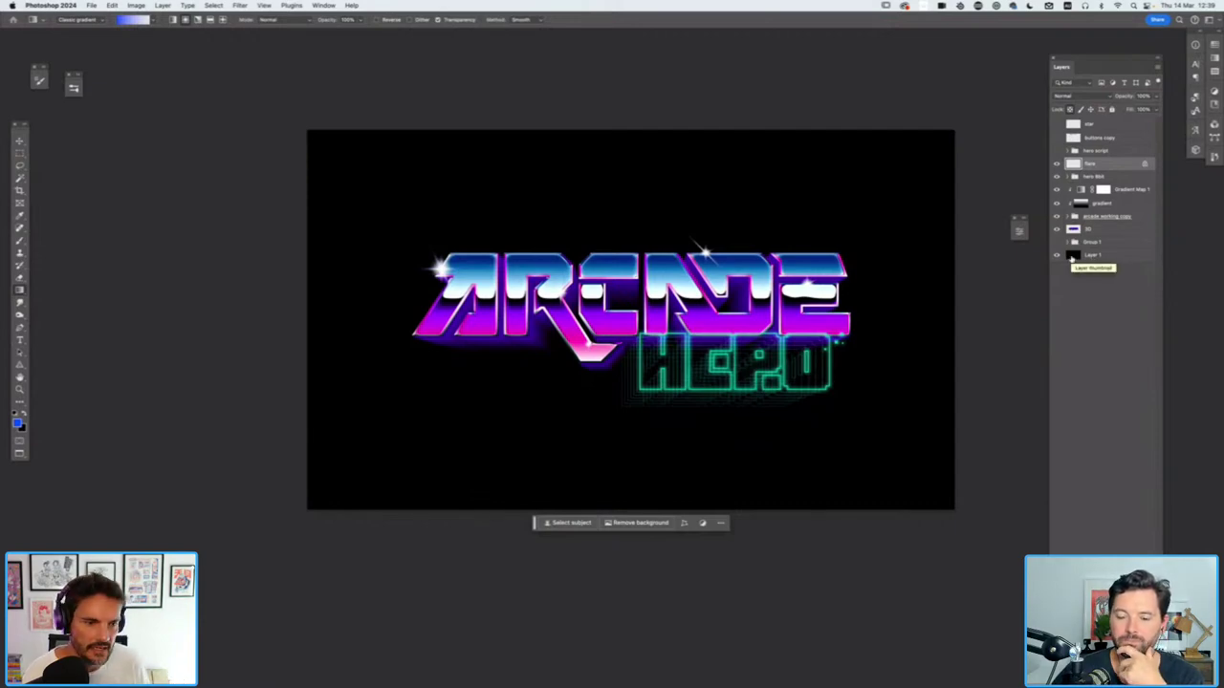
Switch to Finder and open the Vector Patterns folder inside the resources folder
{"action": "key", "text": "super+Tab"}
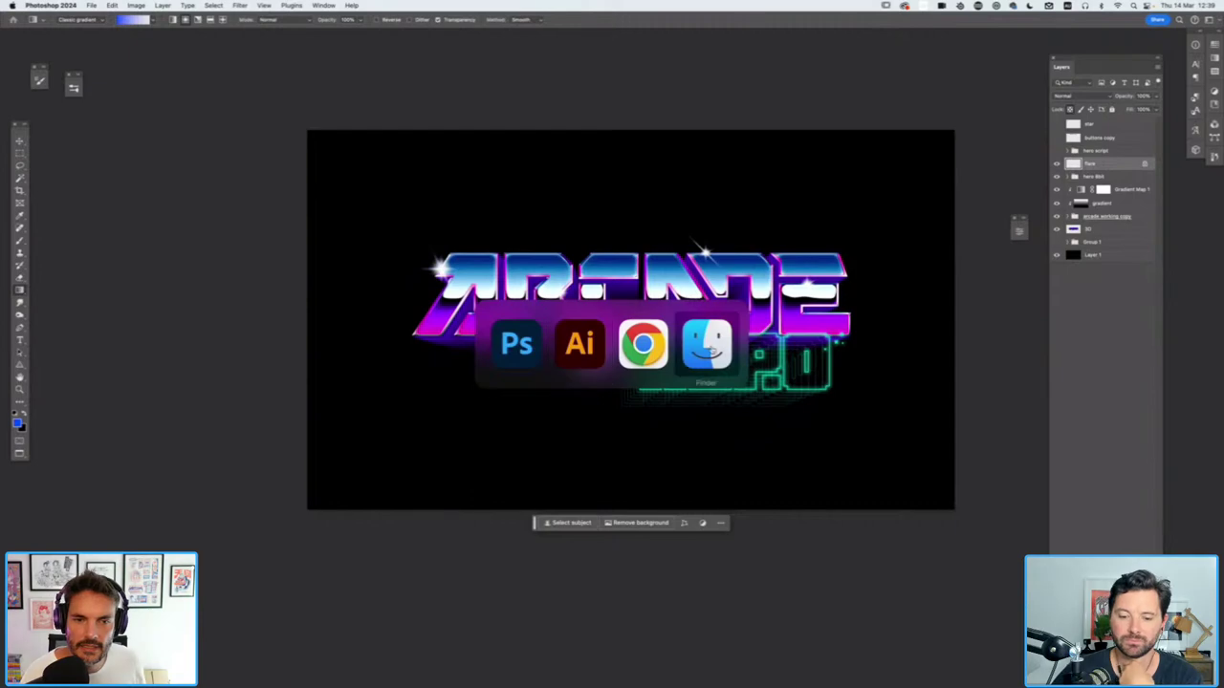
{"action": "key", "text": "Tab"}
{"action": "key", "text": "super+Tab"}
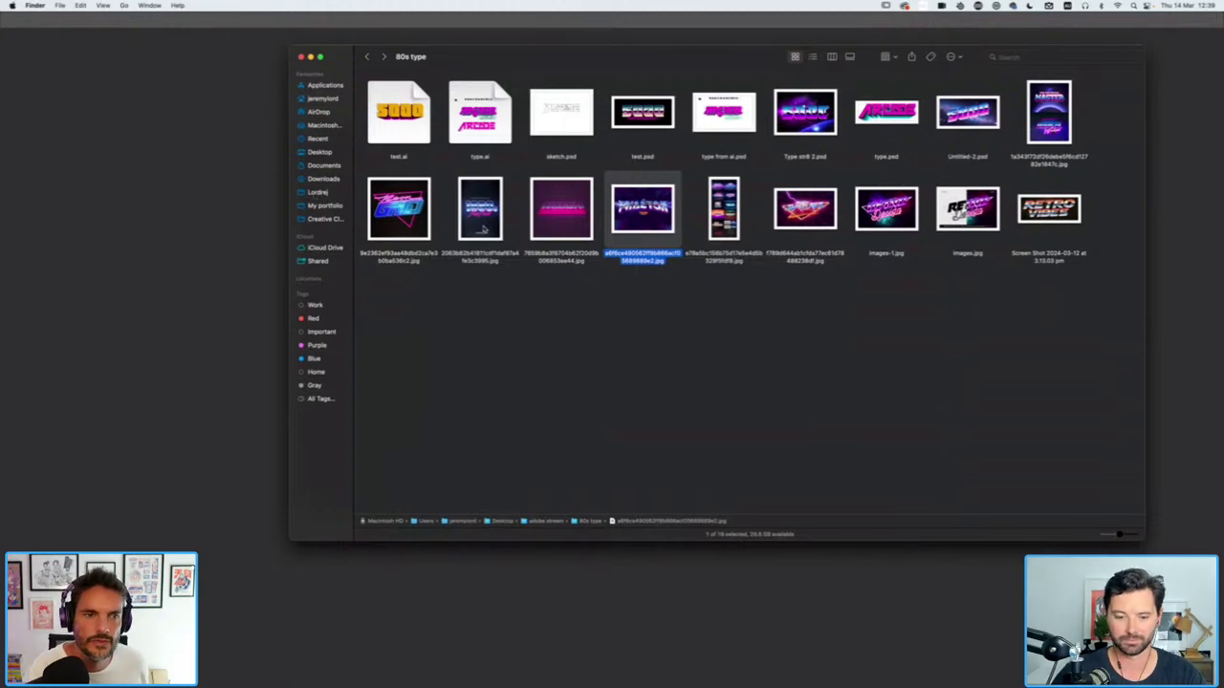
{"action": "left_click", "coordinate": [319, 192]}
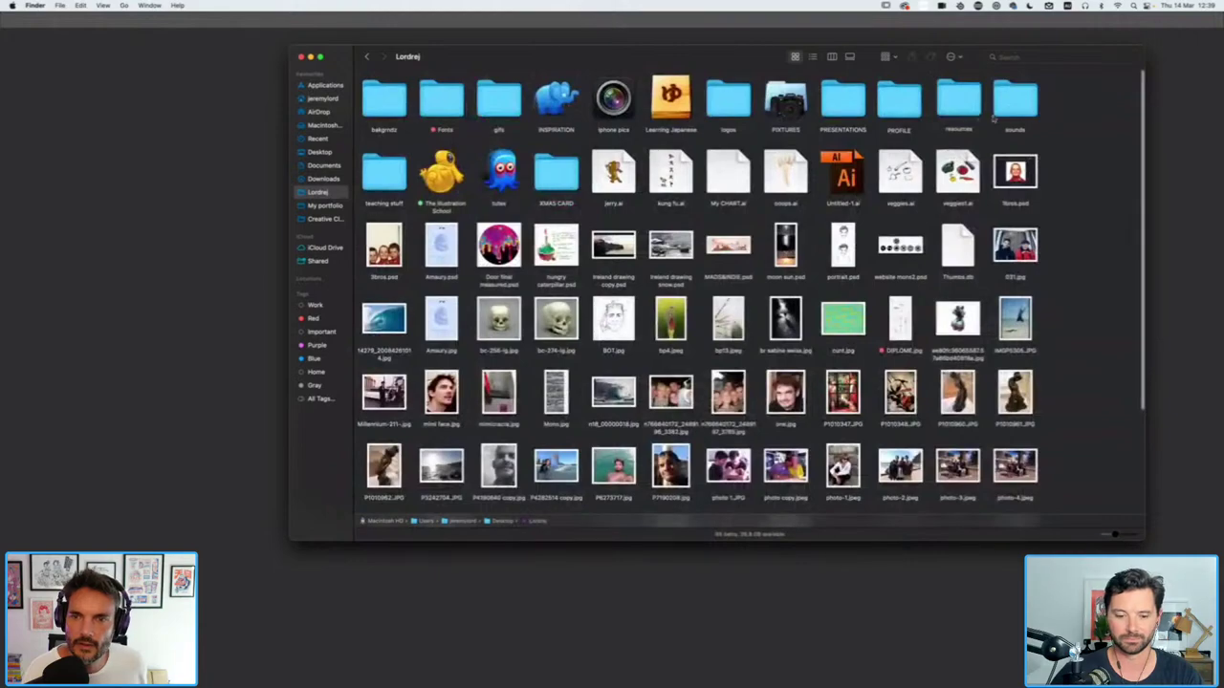
{"action": "double_click", "coordinate": [956, 100]}
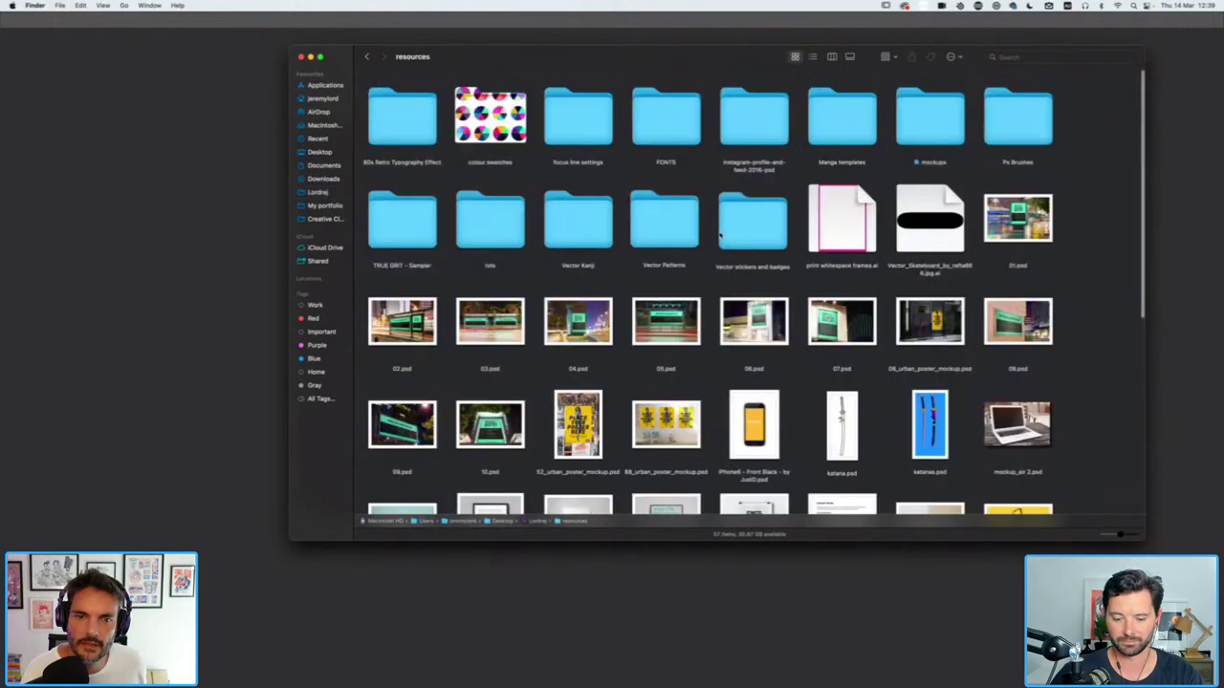
{"action": "double_click", "coordinate": [673, 228]}
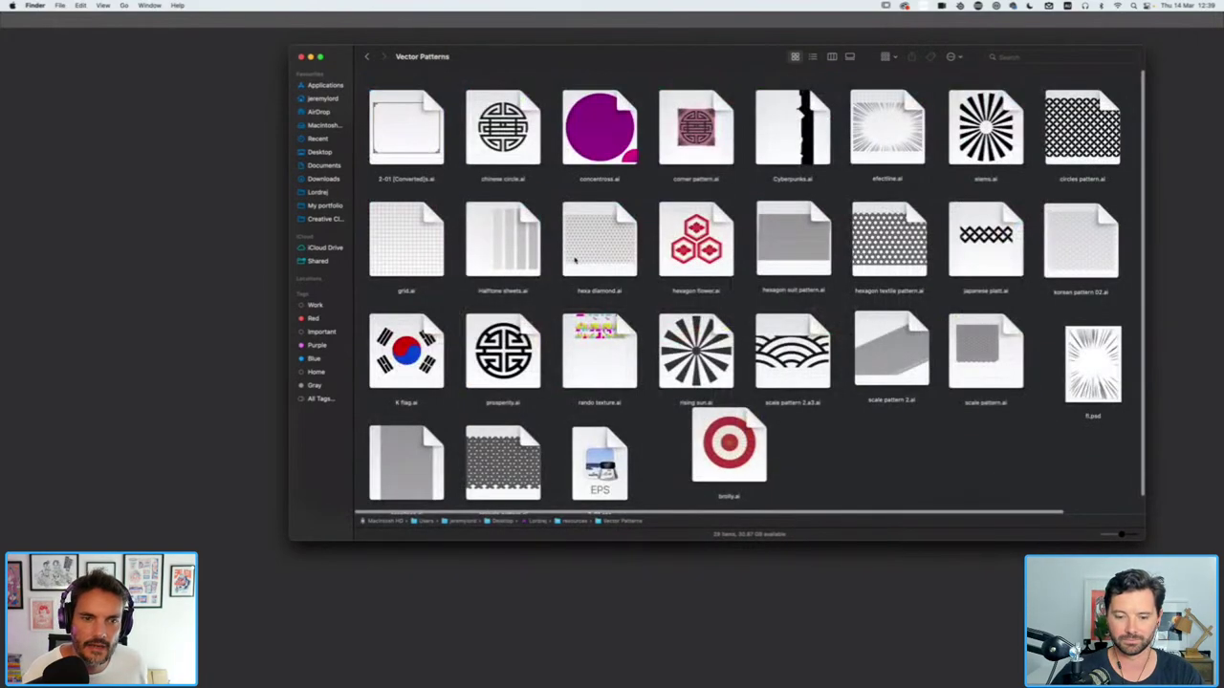
Place grid.ai into the logo document, cropped to its bounding box, and move its layer directly below the 3D layer
{"action": "left_click_drag", "start_coordinate": [409, 249], "coordinate": [246, 322]}
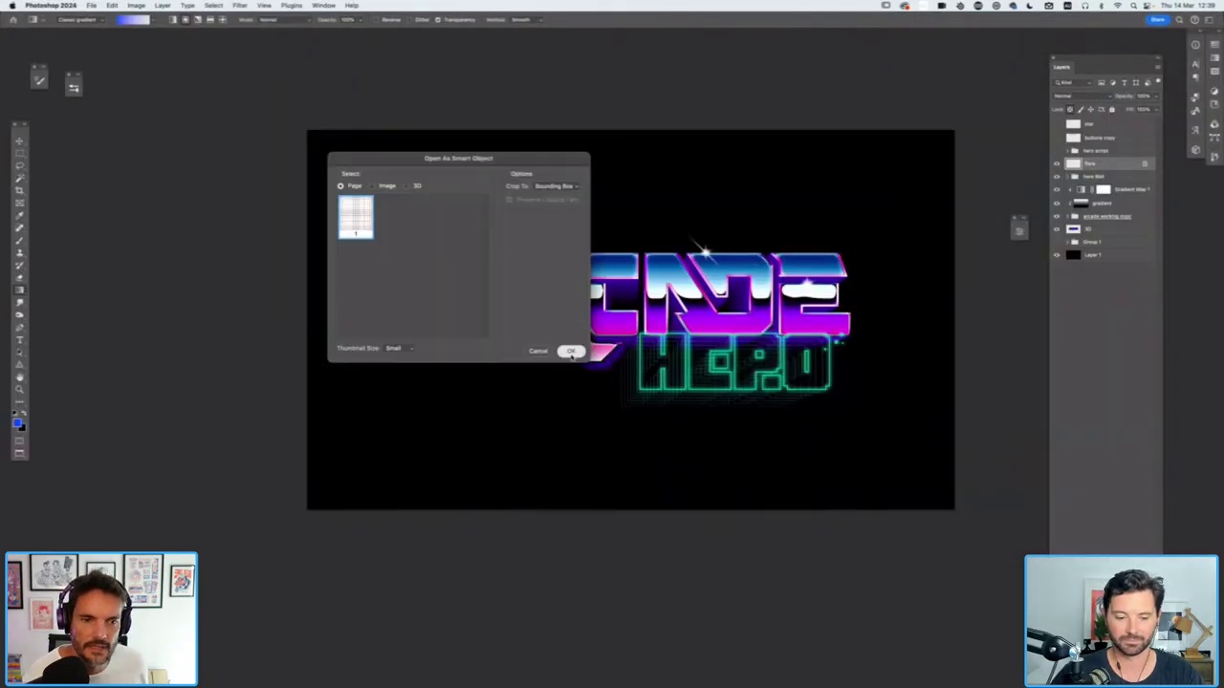
{"action": "left_click", "coordinate": [572, 352]}
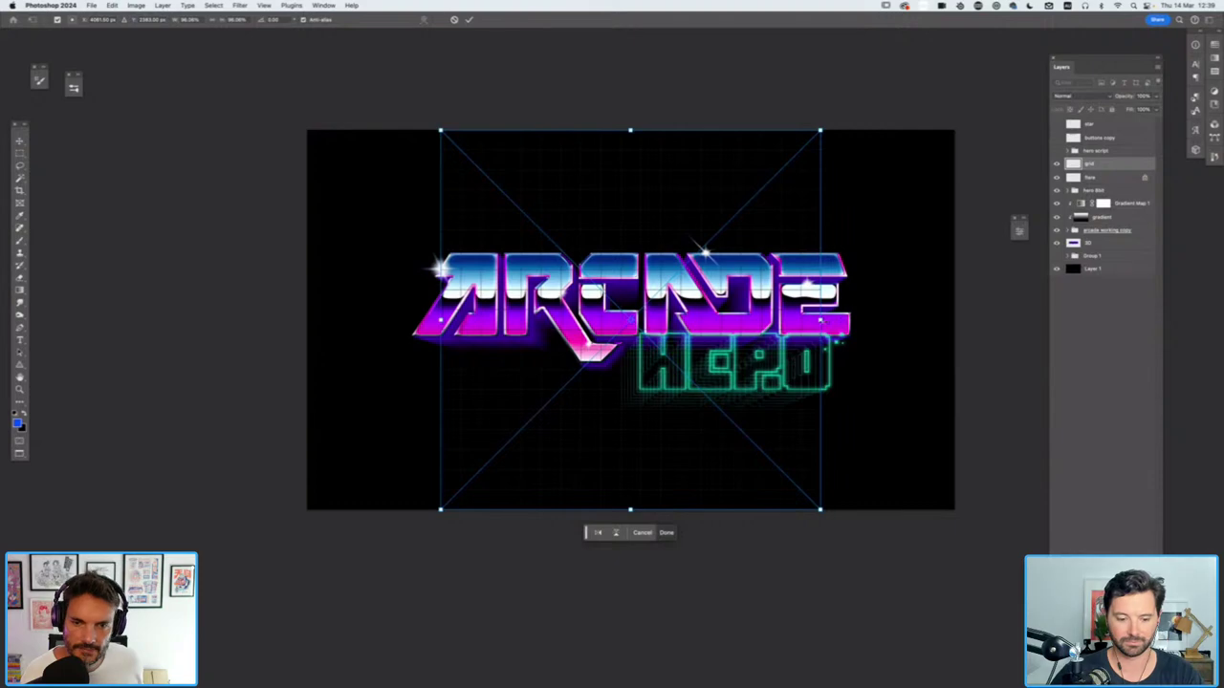
{"action": "key", "text": "Return"}
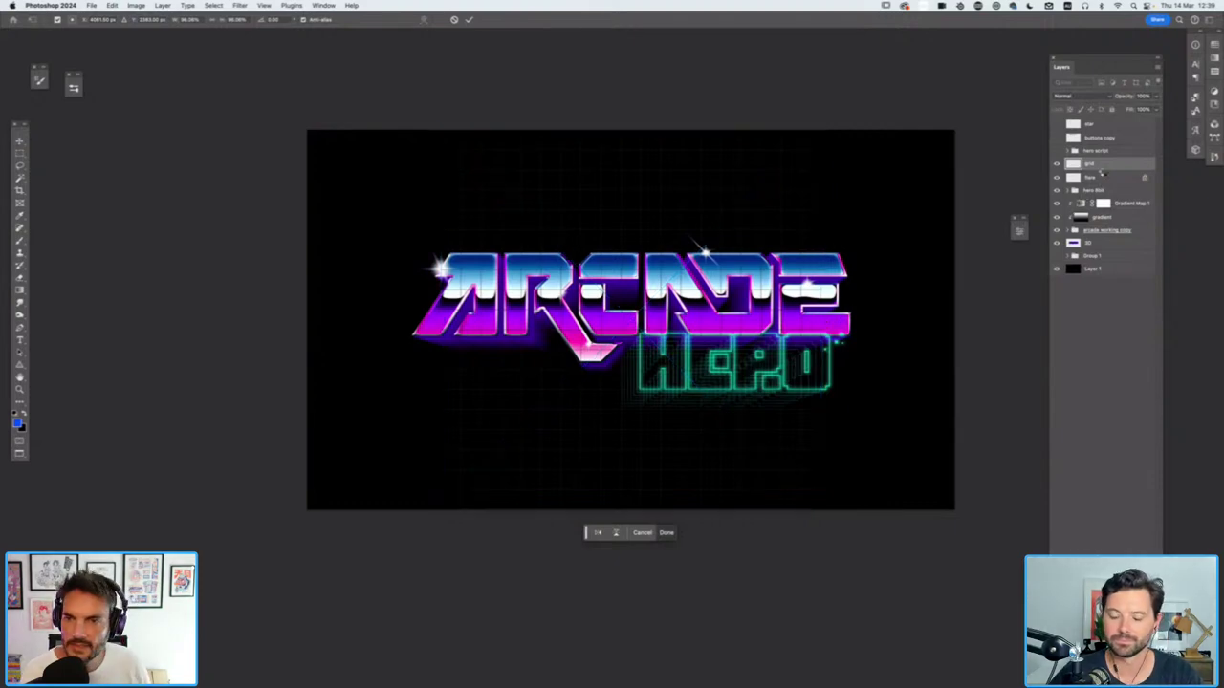
{"action": "left_click_drag", "start_coordinate": [1106, 169], "coordinate": [1104, 253]}
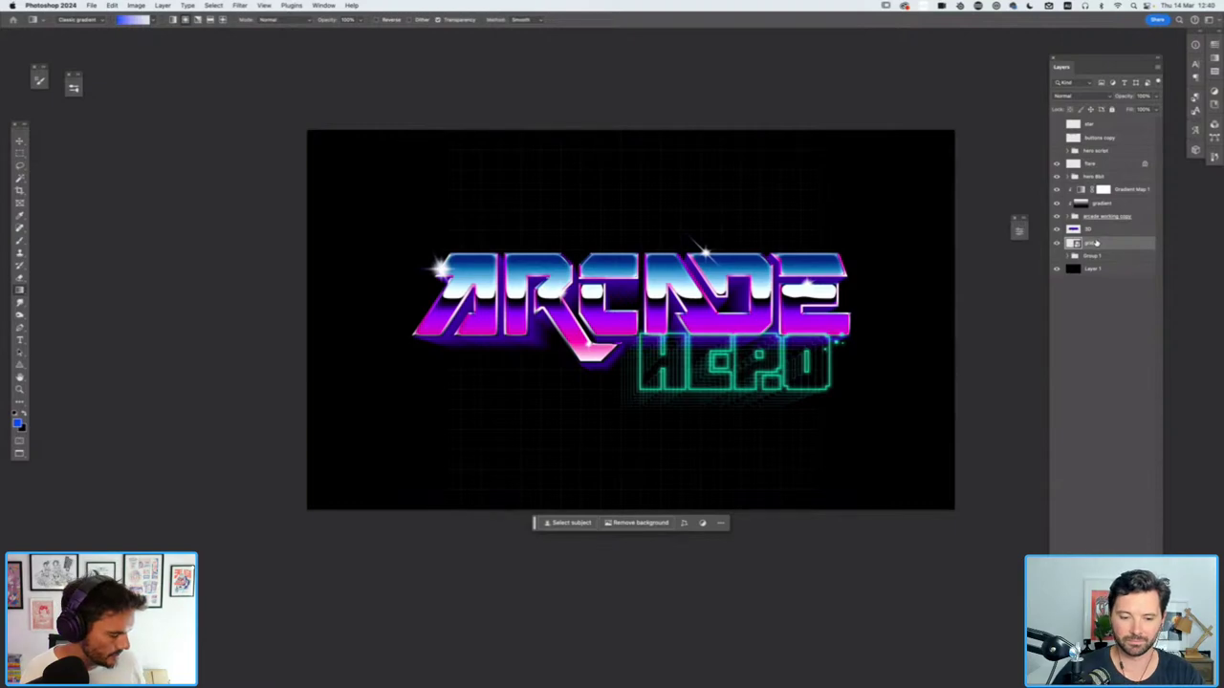
Scale the grid up proportionally about its centre so it spans most of the canvas width behind the logo
{"action": "key", "text": "super+t"}
{"action": "left_click_drag", "start_coordinate": [819, 319], "coordinate": [903, 318]}
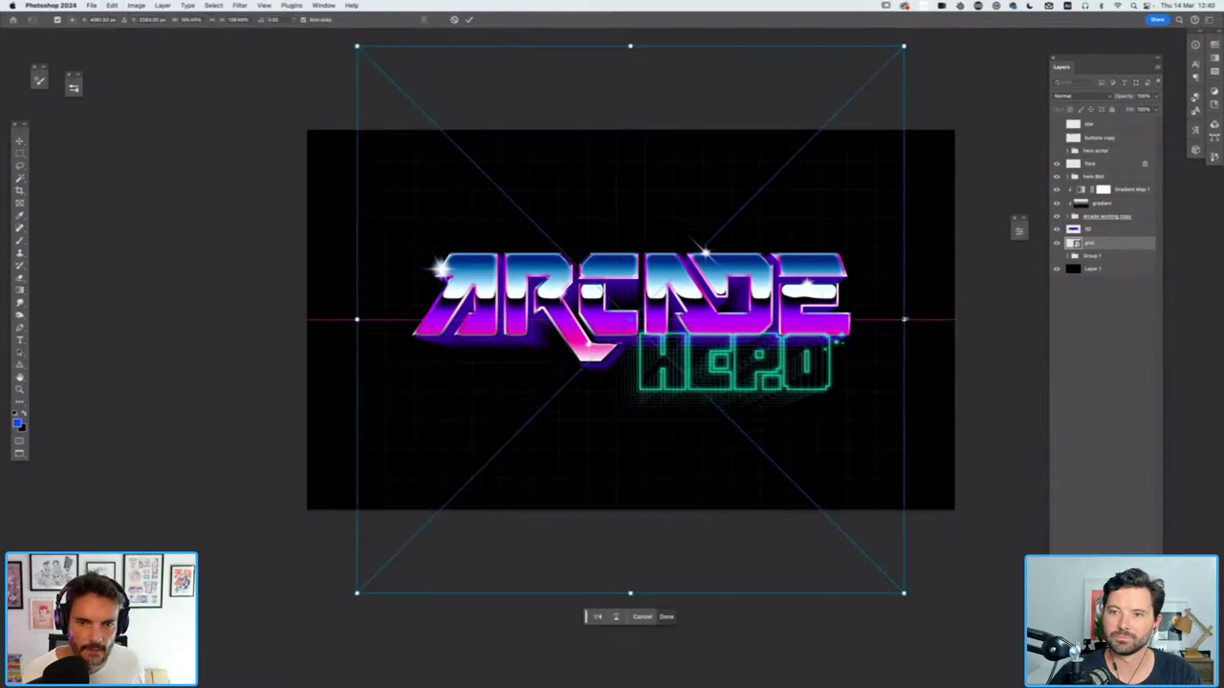
{"action": "key", "text": "Return"}
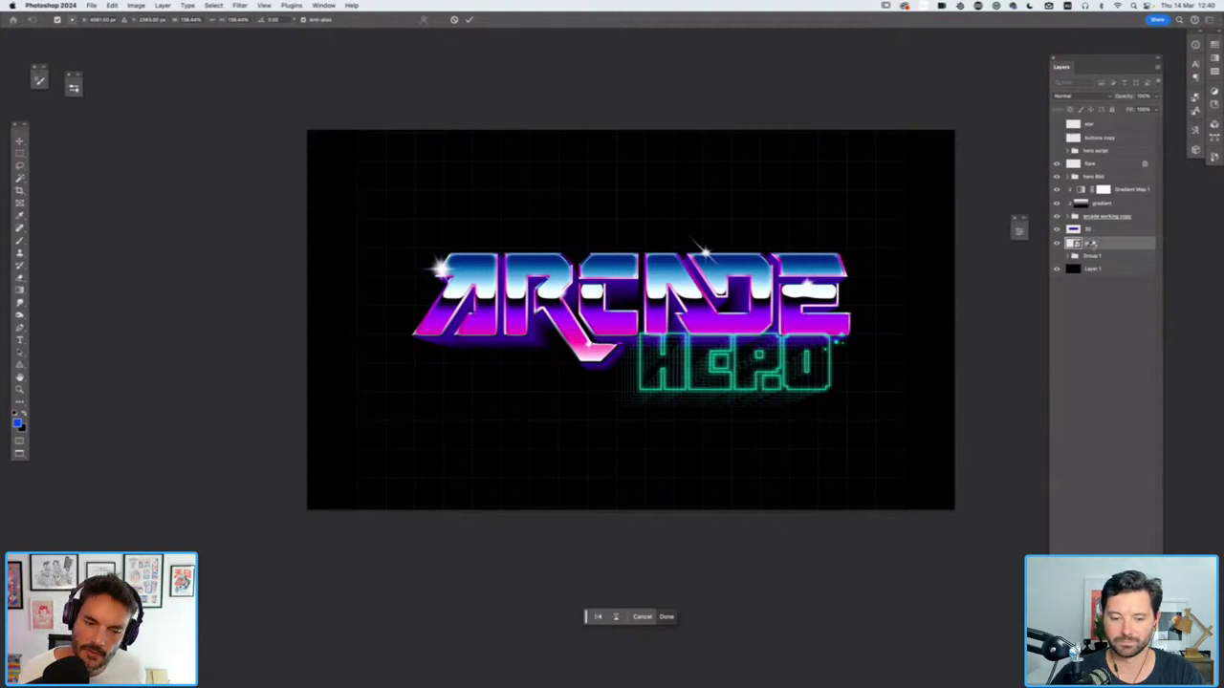
Rasterize the grid layer and invert its colours to turn the dark lines white
{"action": "right_click", "coordinate": [1098, 245]}
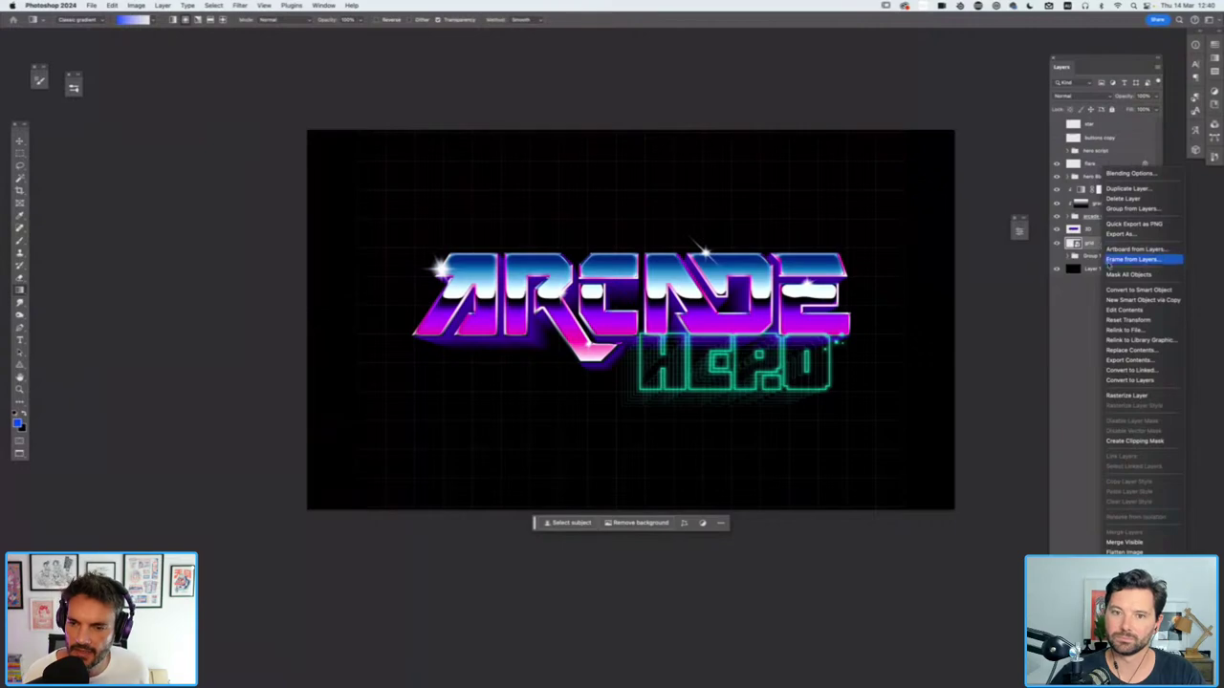
{"action": "left_click", "coordinate": [1138, 397]}
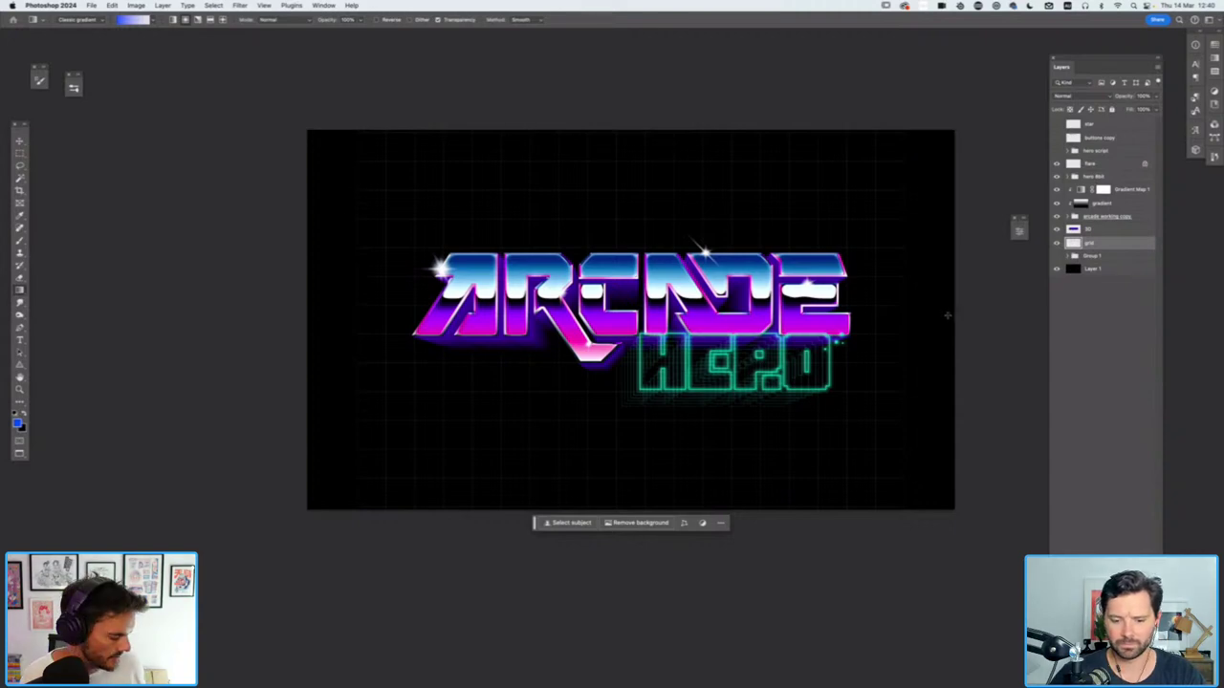
{"action": "key", "text": "super+i"}
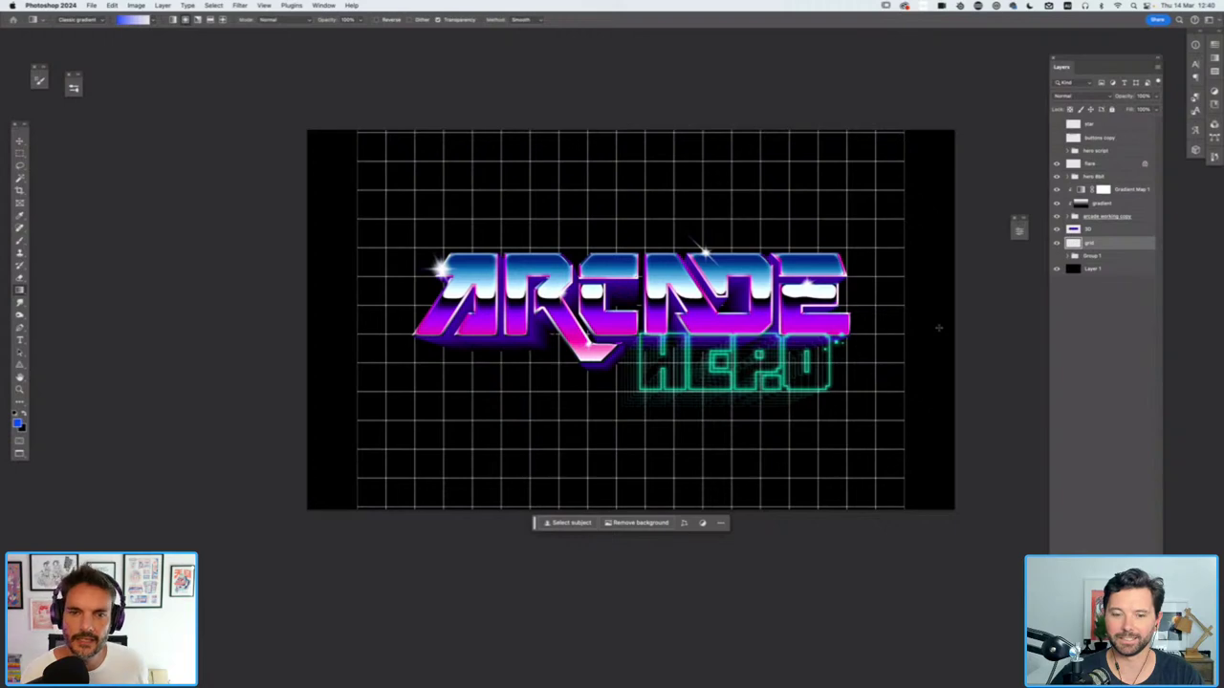
Colorize the grid lines dark purple with Hue/Saturation, using hue 275, saturation 100 and lightness about -59
{"action": "key", "text": "super+u"}
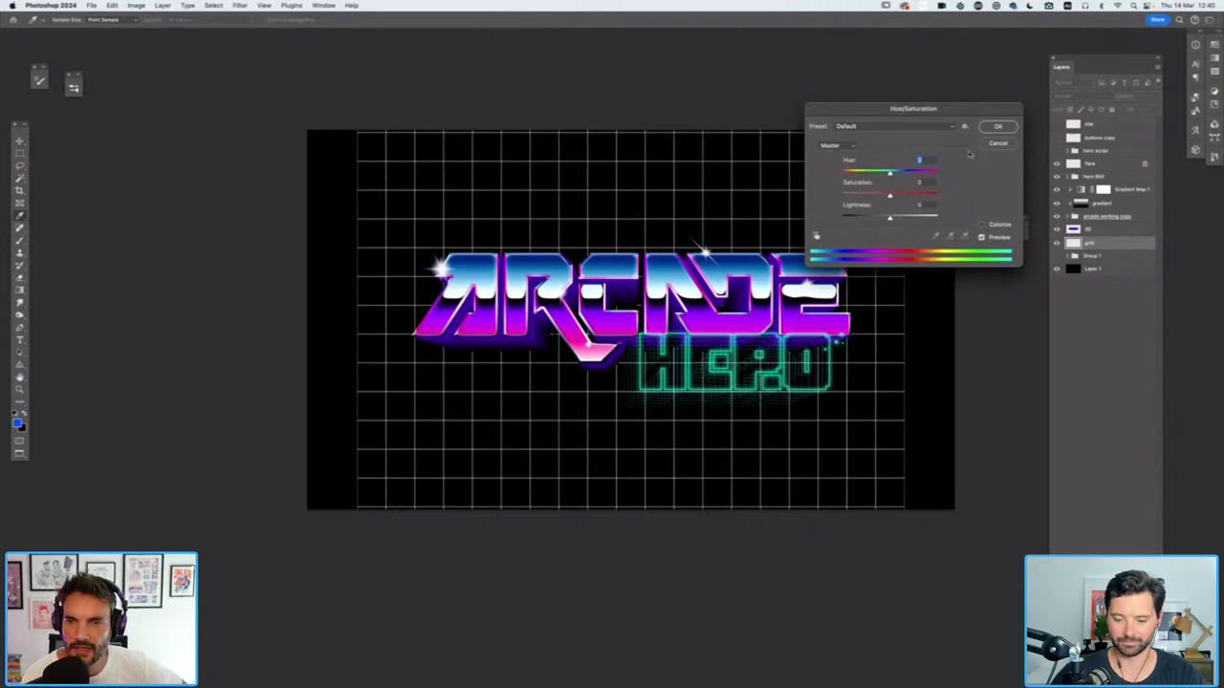
{"action": "left_click", "coordinate": [982, 225]}
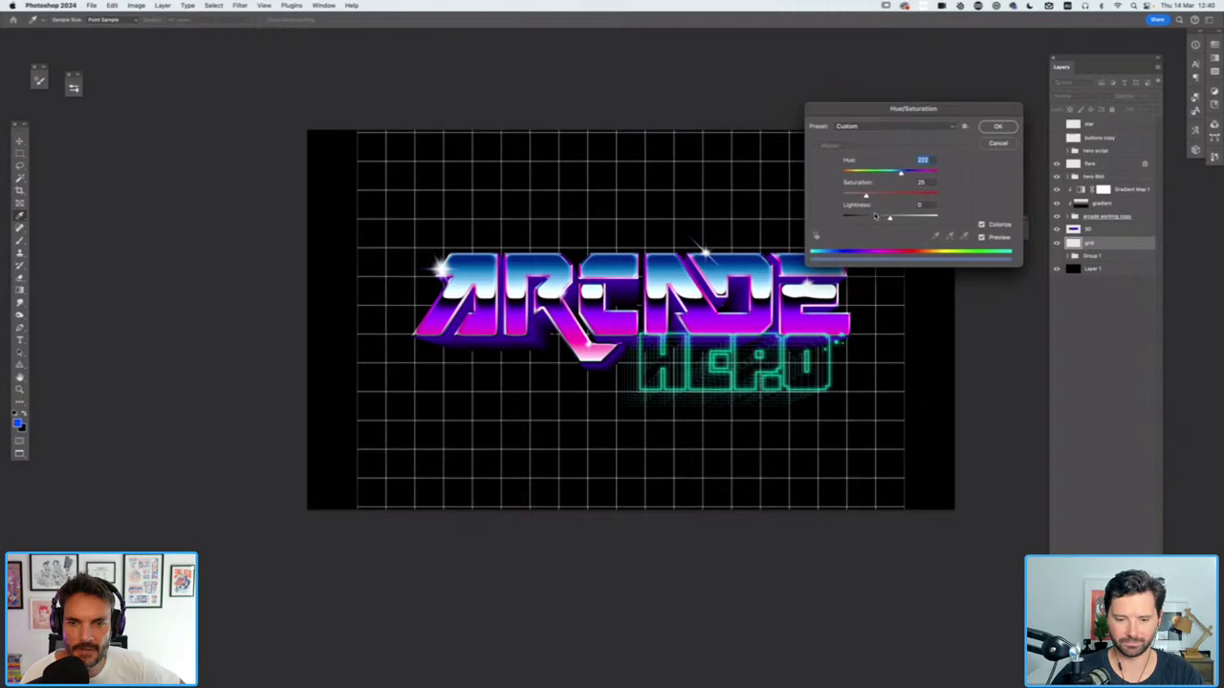
{"action": "left_click", "coordinate": [874, 217]}
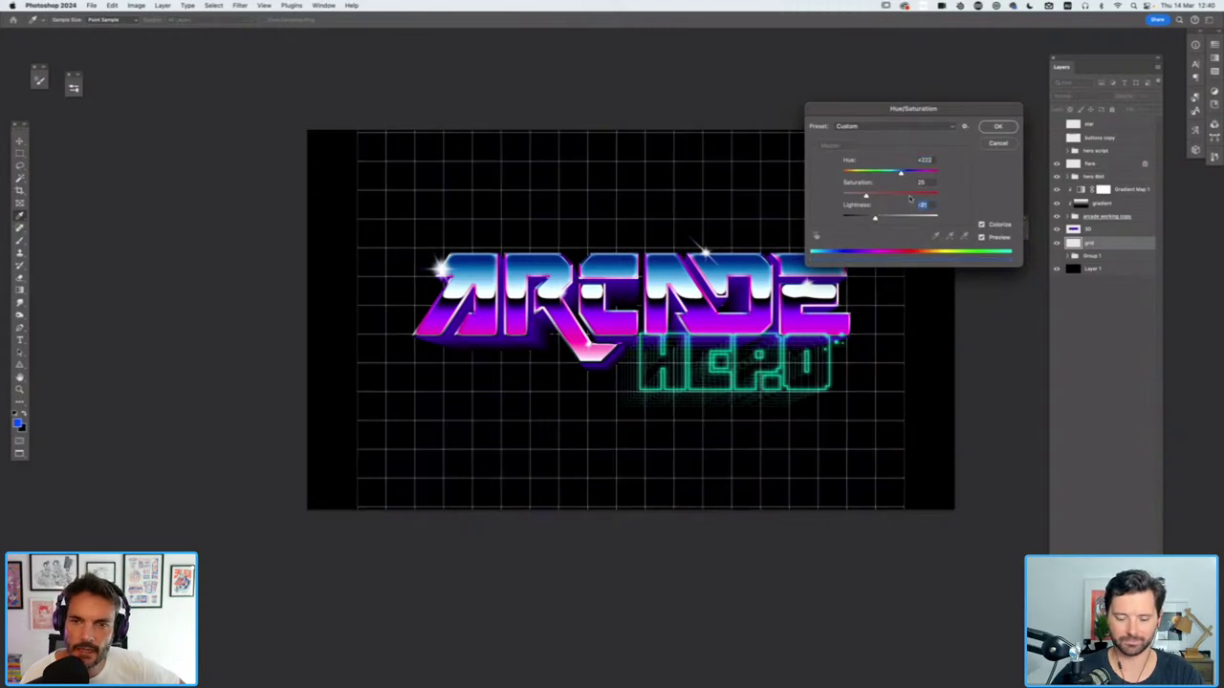
{"action": "left_click", "coordinate": [912, 197]}
{"action": "left_click", "coordinate": [946, 194]}
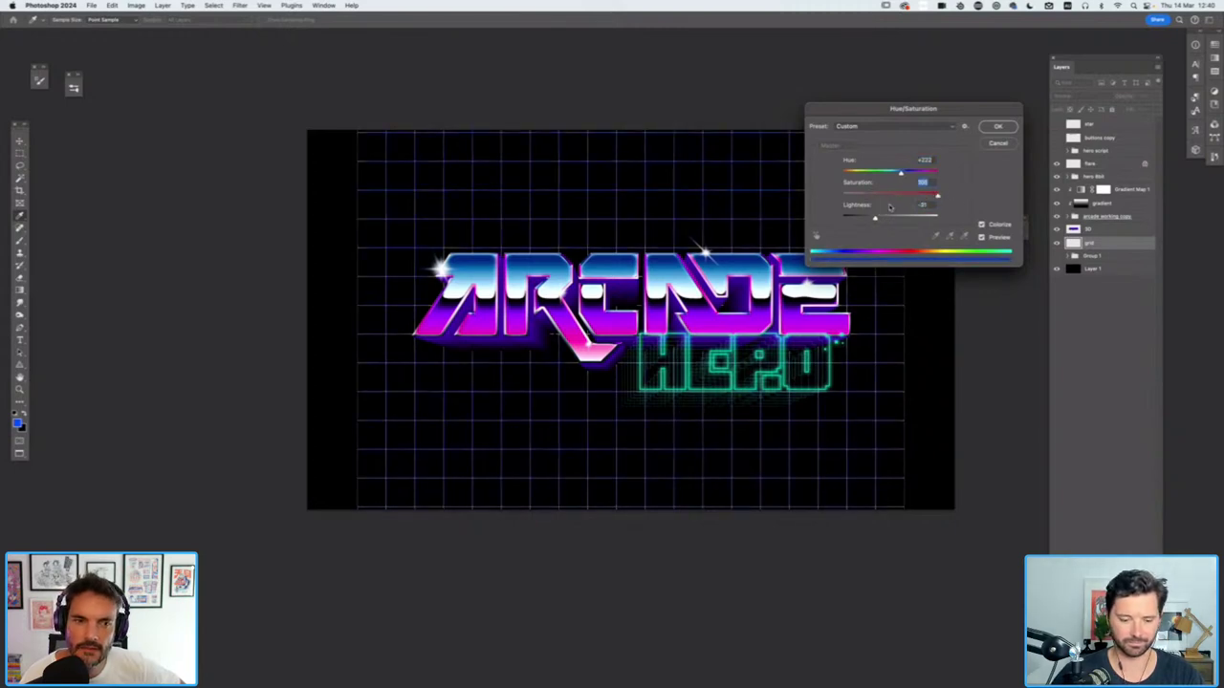
{"action": "left_click_drag", "start_coordinate": [869, 218], "coordinate": [867, 218]}
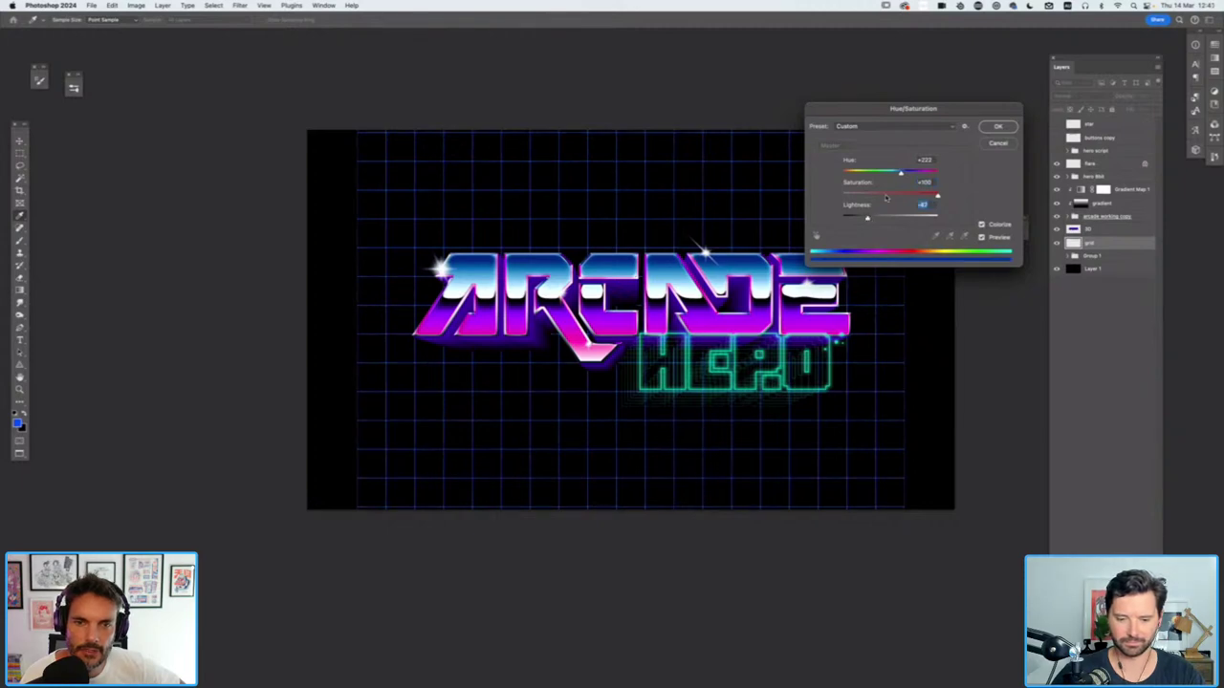
{"action": "left_click_drag", "start_coordinate": [902, 173], "coordinate": [916, 175]}
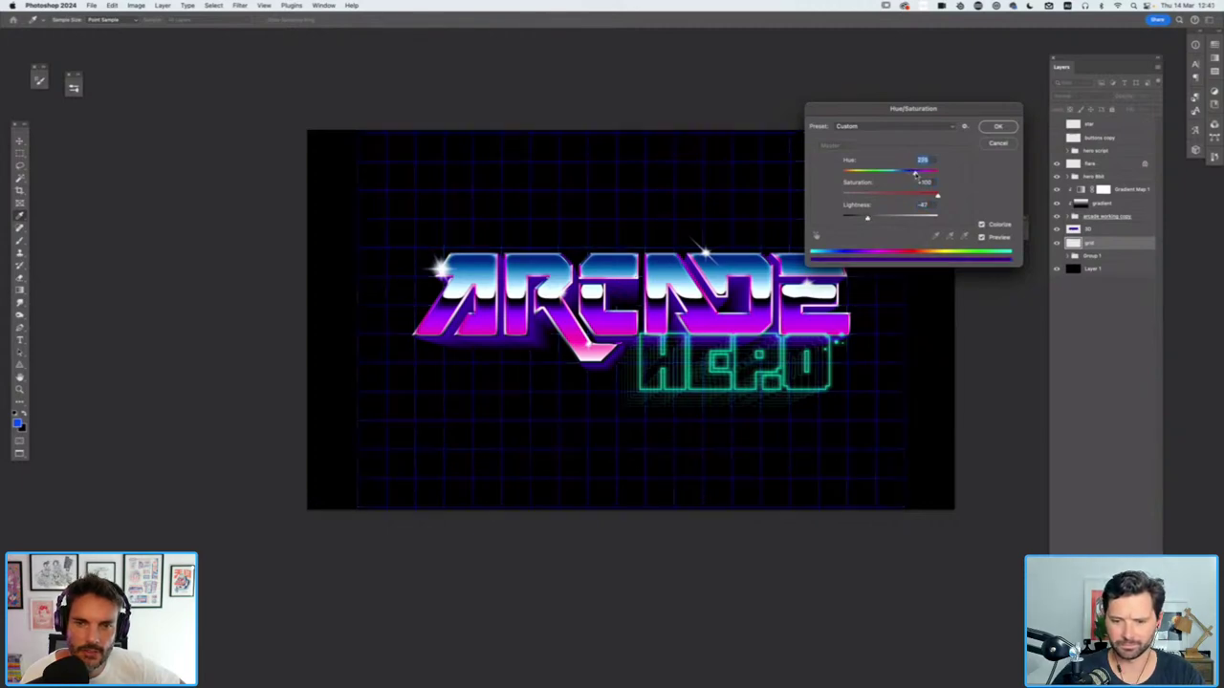
{"action": "left_click_drag", "start_coordinate": [864, 219], "coordinate": [861, 219]}
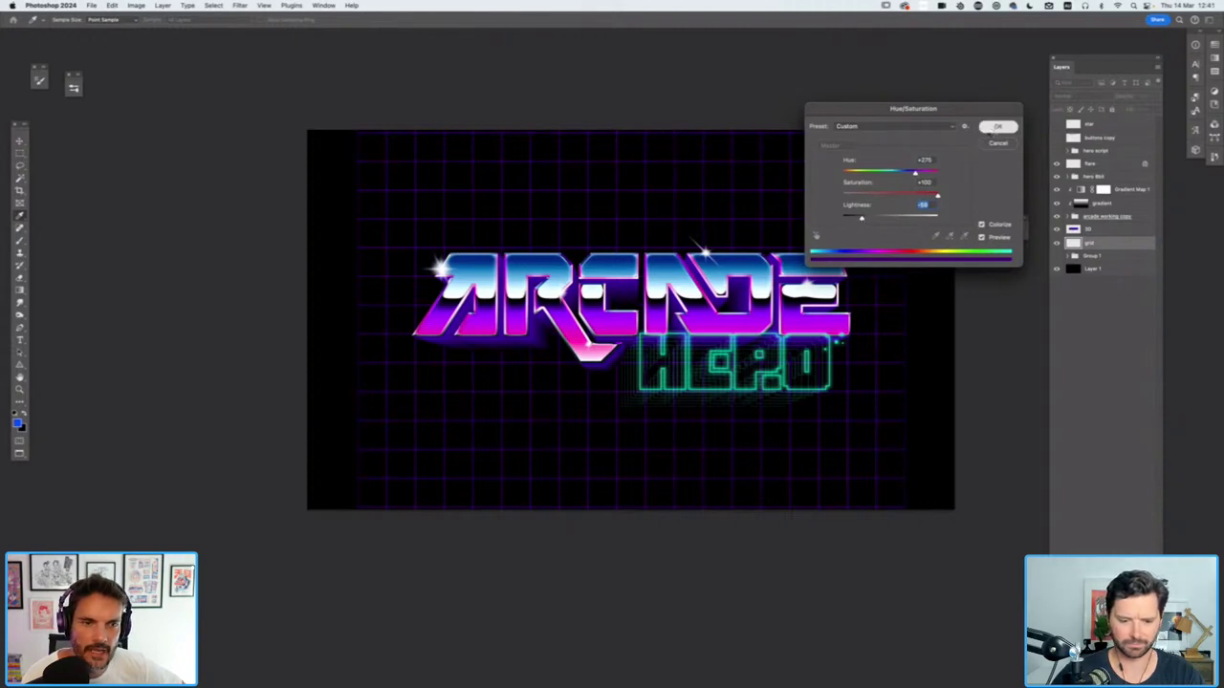
{"action": "key", "text": "Return"}
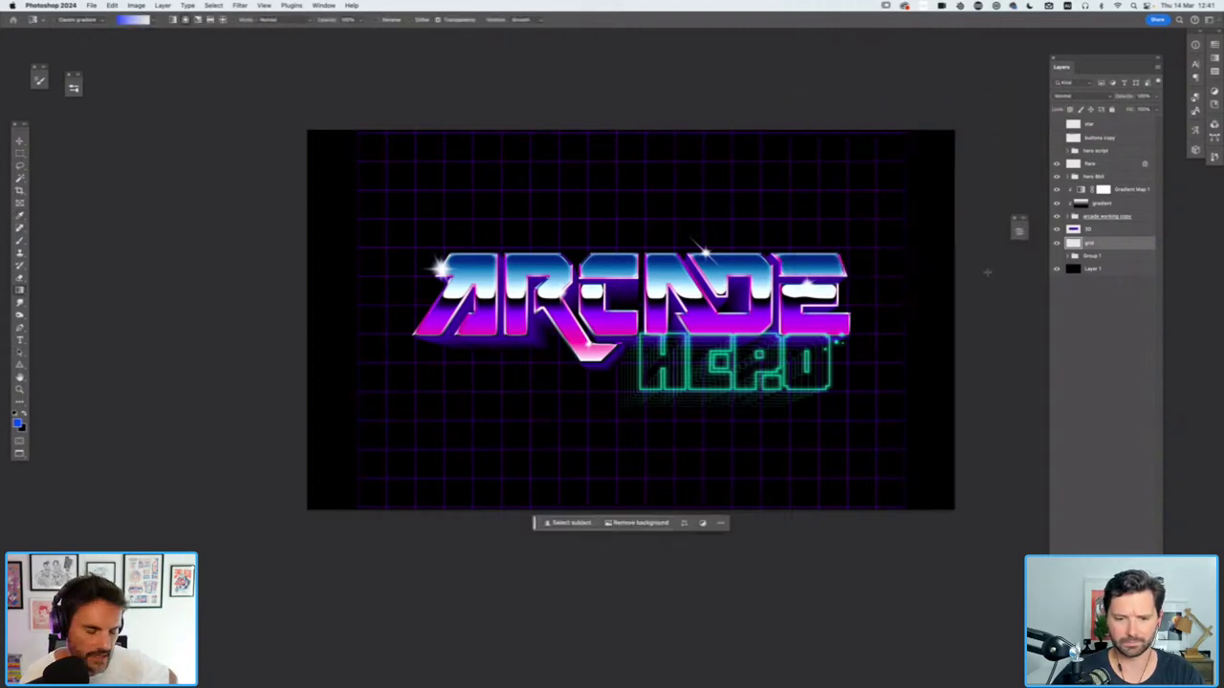
Duplicate the purple grid layer and hide the original
{"action": "key", "text": "super+j"}
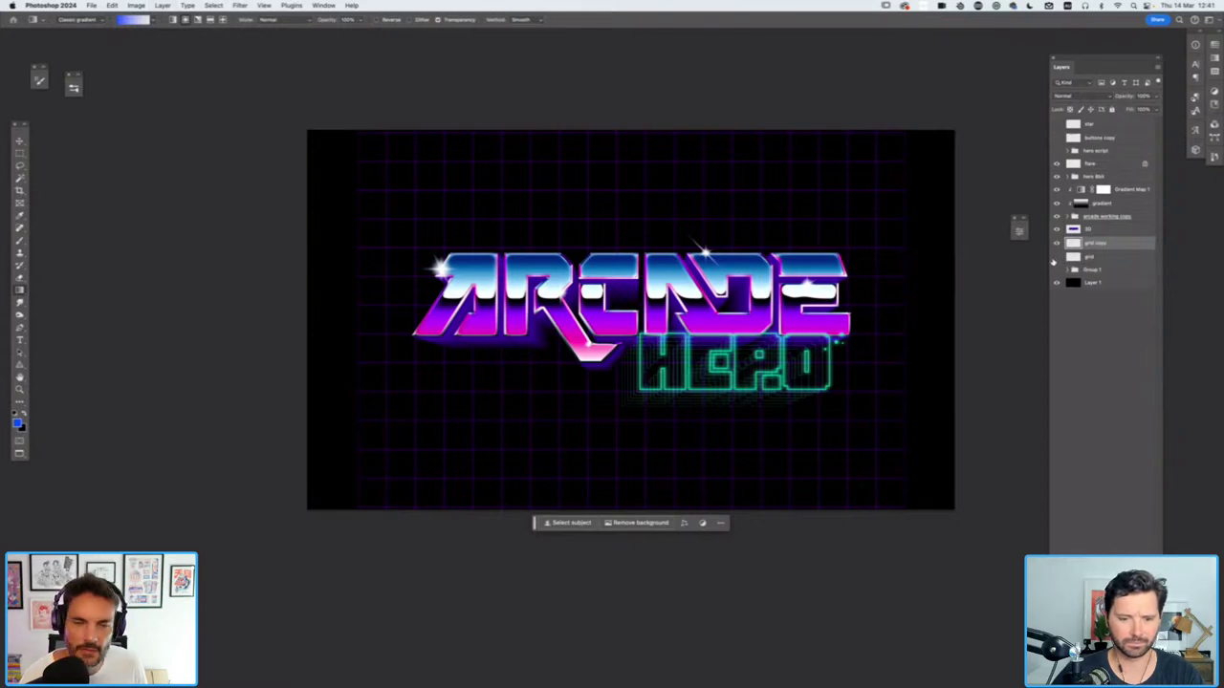
{"action": "key", "text": "super+t"}
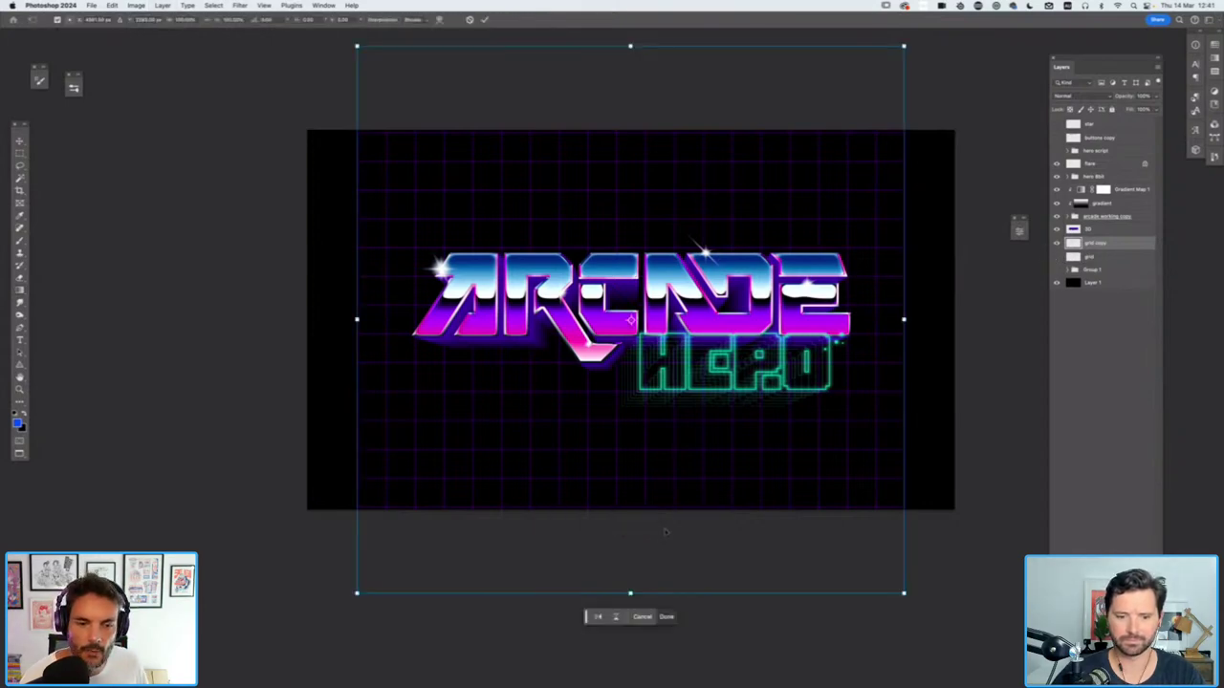
{"action": "left_click_drag", "start_coordinate": [630, 594], "coordinate": [628, 320]}
{"action": "key", "text": "super+z"}
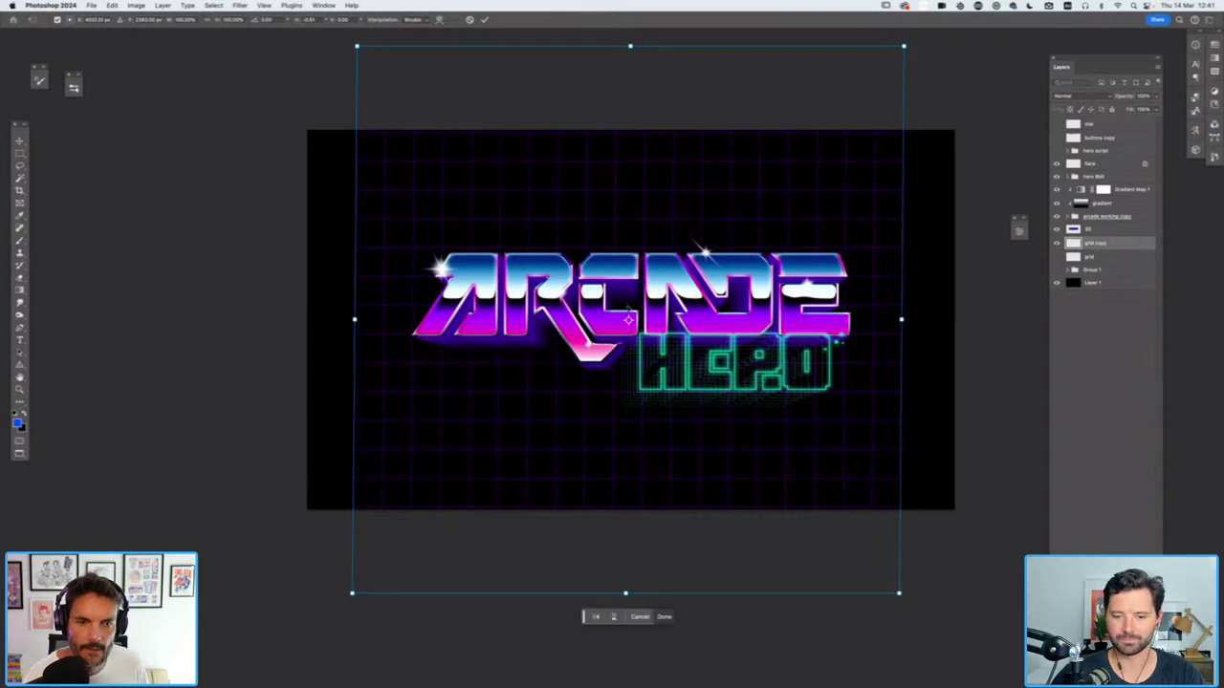
{"action": "key", "text": "Escape"}
Distort the grid copy into a ceiling in perspective above the logo, flaring its upper edge and squashing its height
{"action": "key", "text": "super+t"}
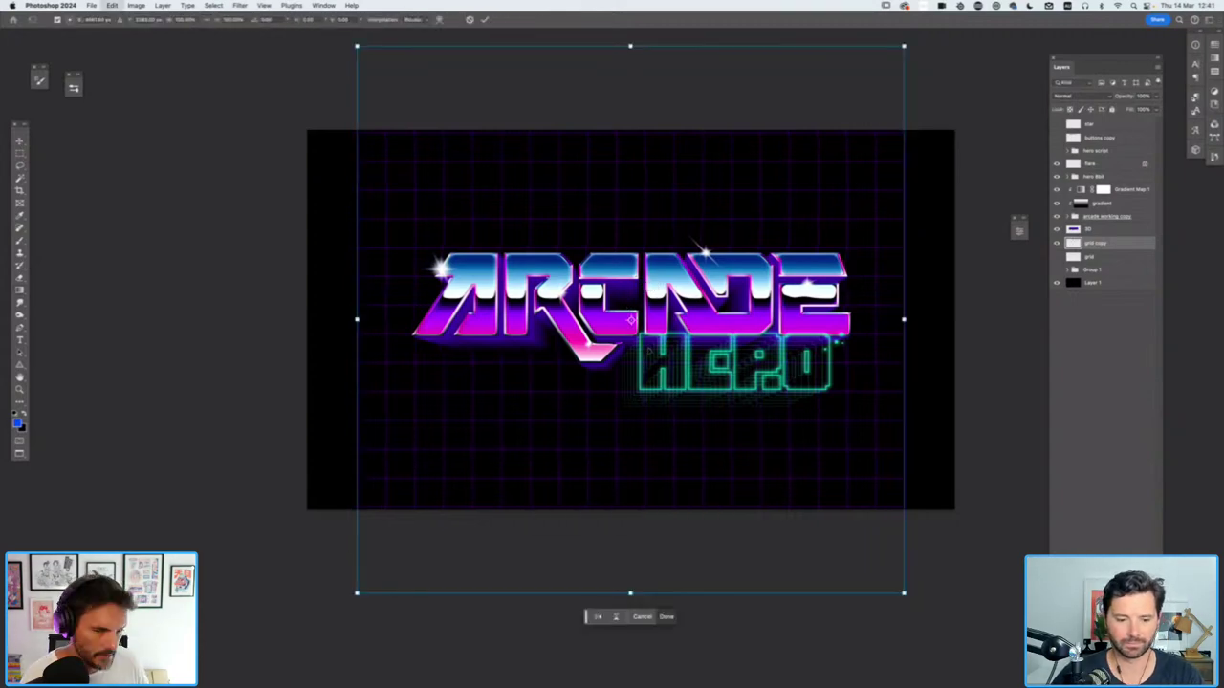
{"action": "left_click_drag", "start_coordinate": [630, 594], "coordinate": [628, 380]}
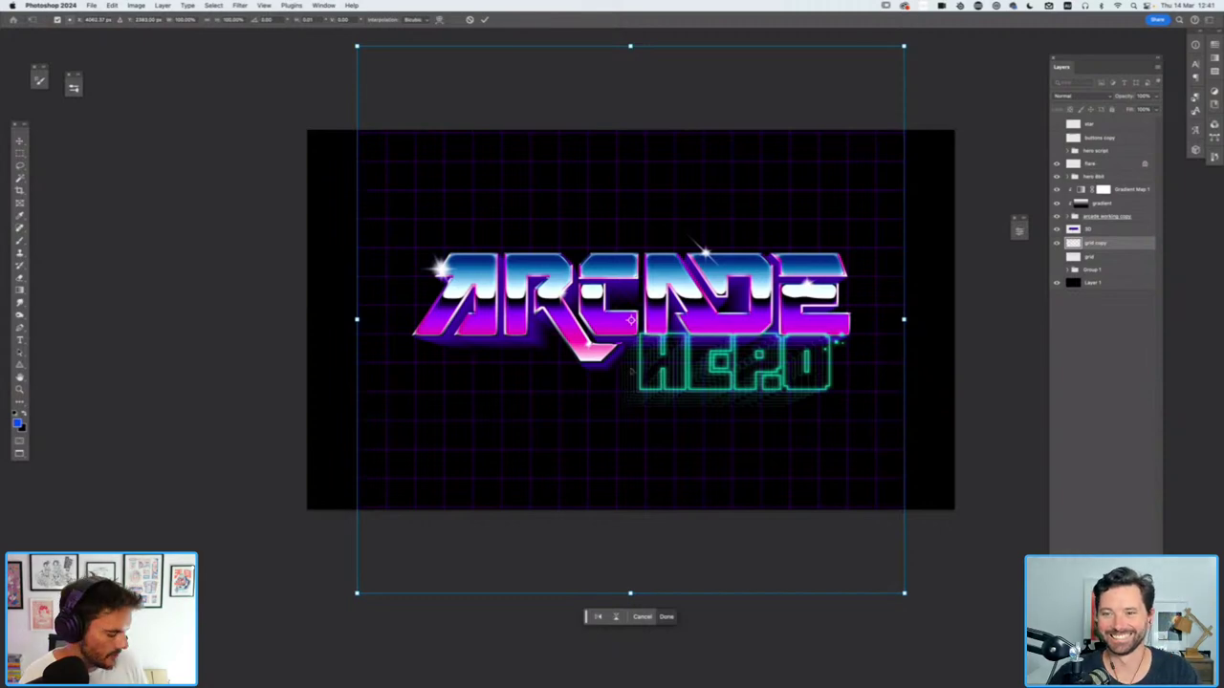
{"action": "key", "text": "super+minus"}
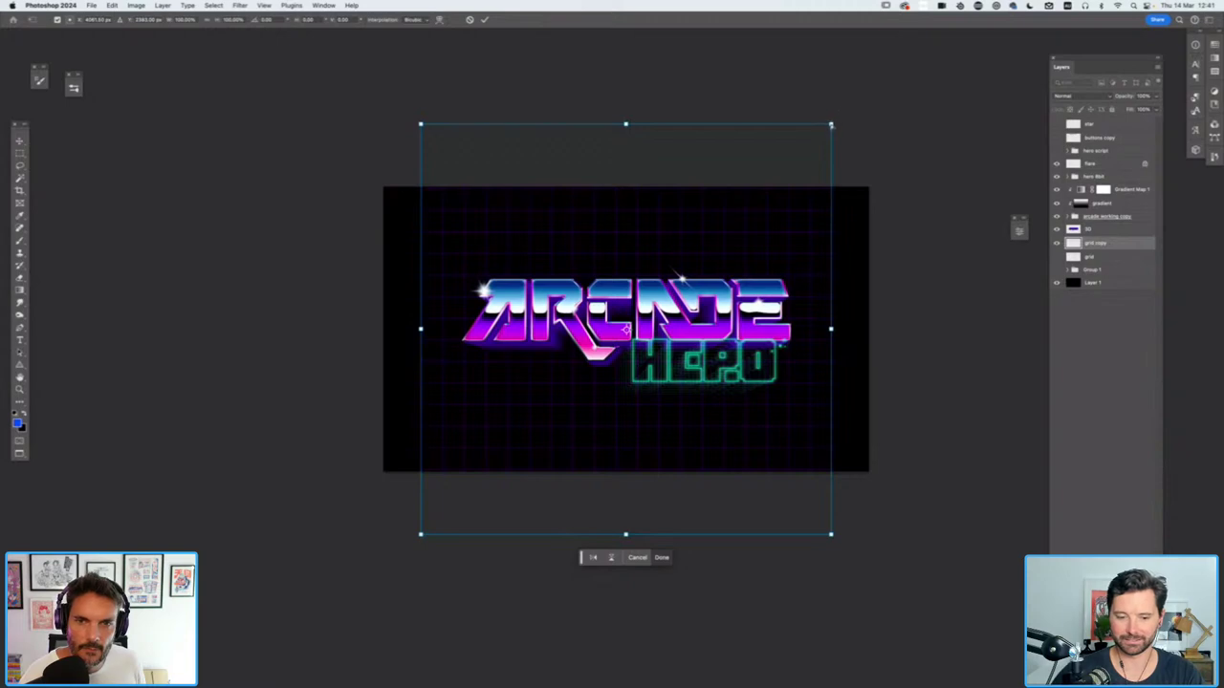
{"action": "left_click_drag", "start_coordinate": [832, 125], "coordinate": [971, 137]}
{"action": "left_click_drag", "start_coordinate": [420, 124], "coordinate": [210, 134]}
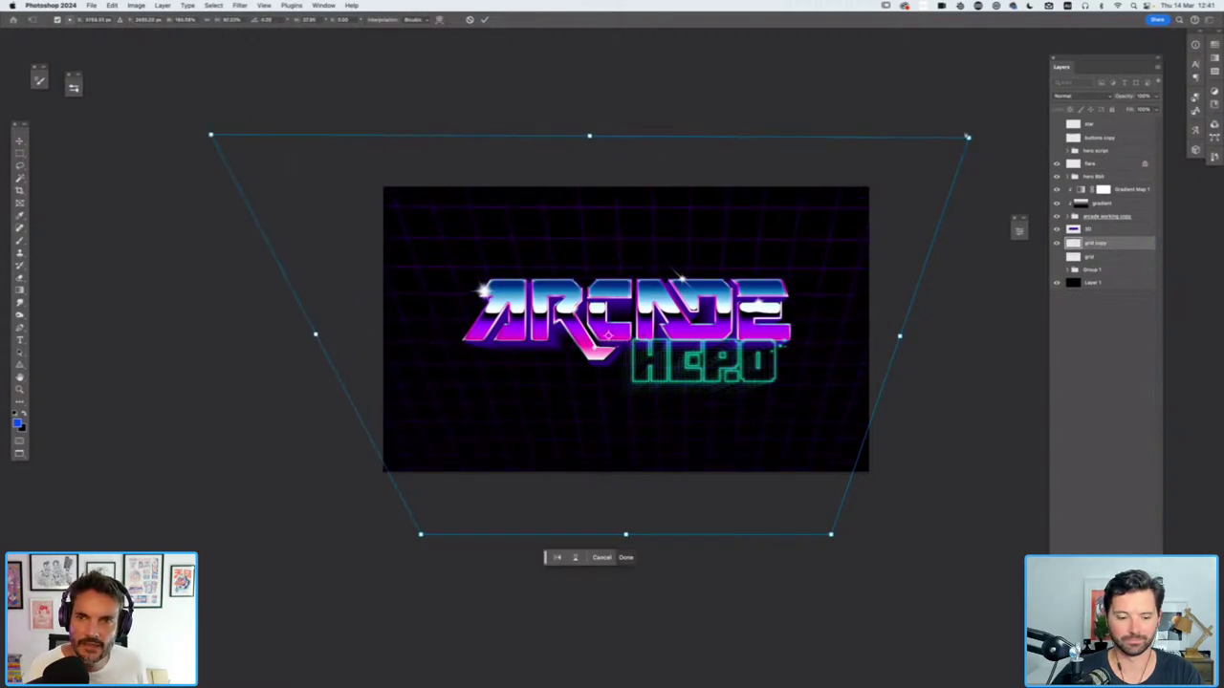
{"action": "left_click_drag", "start_coordinate": [969, 138], "coordinate": [879, 156]}
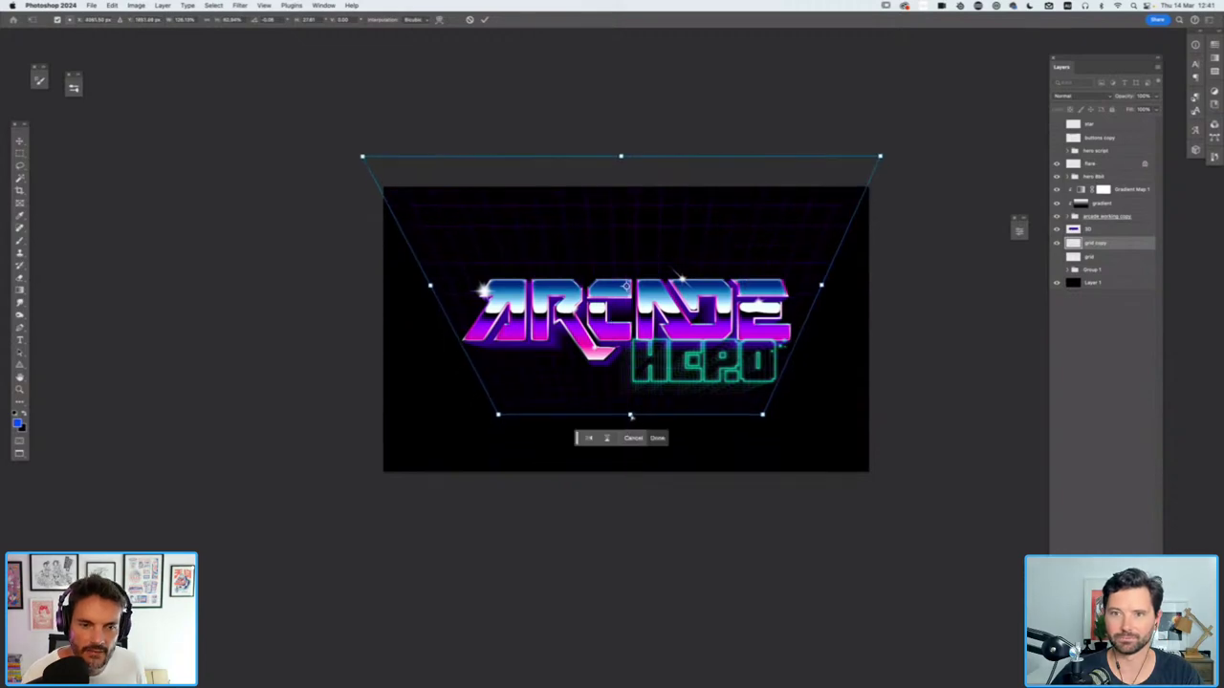
{"action": "left_click_drag", "start_coordinate": [630, 417], "coordinate": [623, 228]}
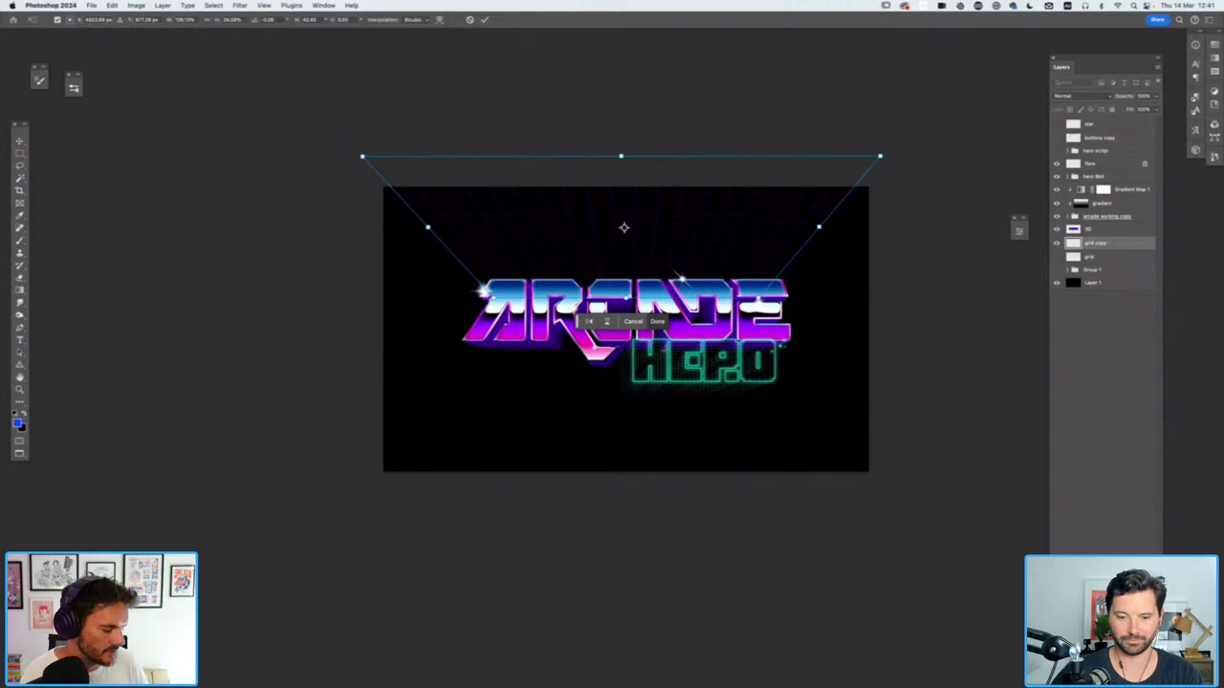
{"action": "key", "text": "h"}
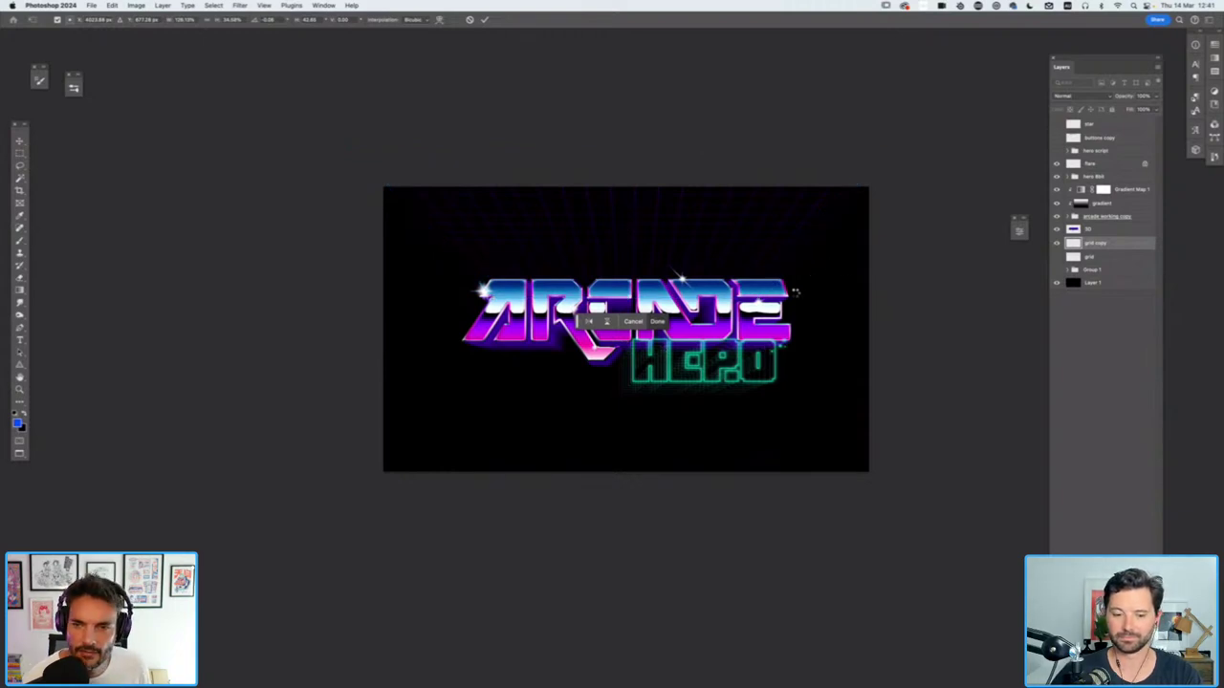
{"action": "key", "text": "Return"}
{"action": "key", "text": "g"}
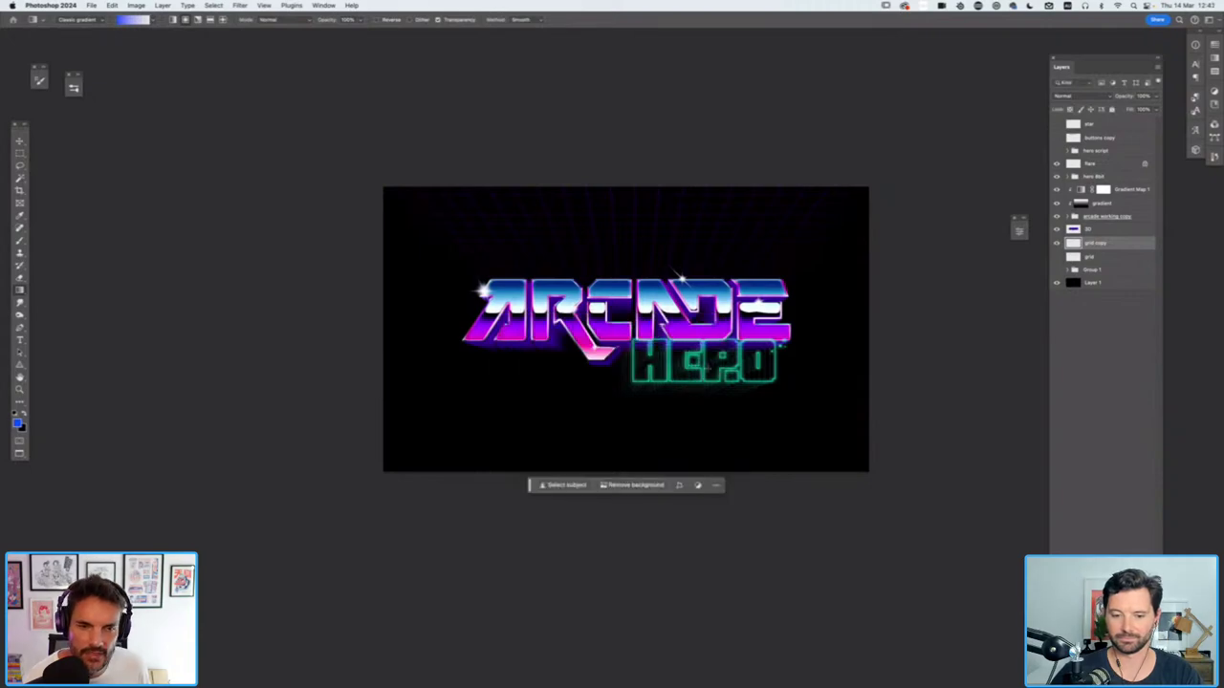
Duplicate the perspective grid, rotate the copy 180 degrees and place it below the logo as a mirrored floor
{"action": "key", "text": "super+j"}
{"action": "key", "text": "super+t"}
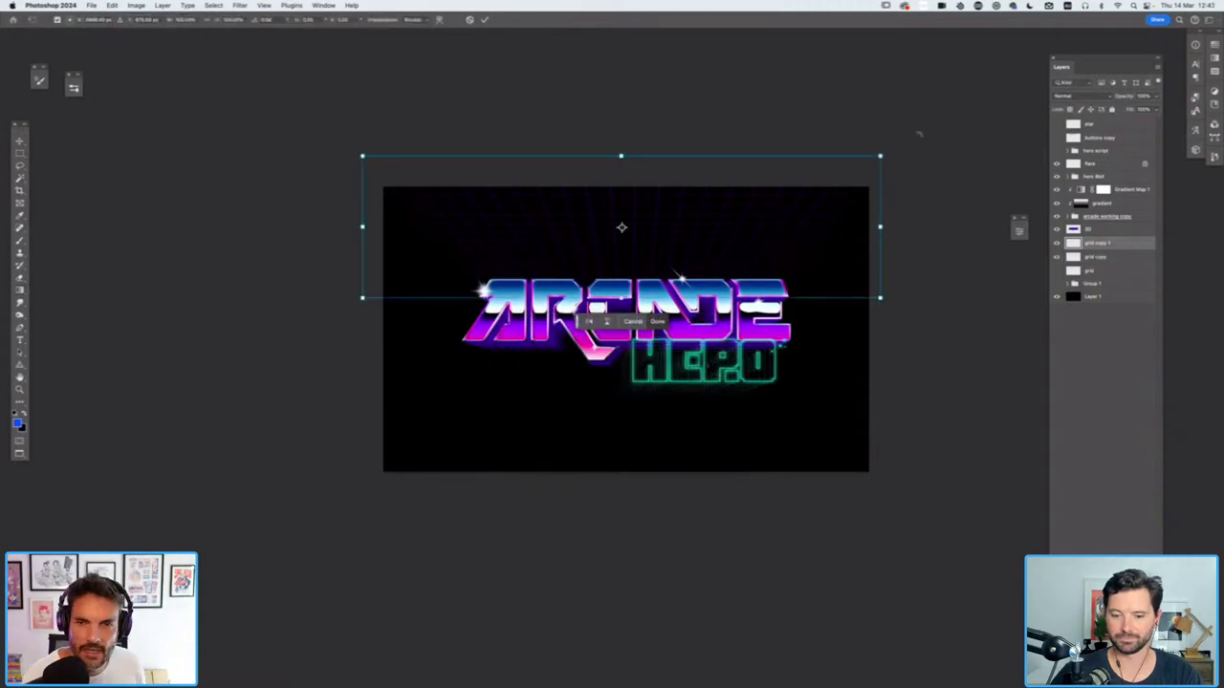
{"action": "left_click_drag", "start_coordinate": [934, 156], "coordinate": [906, 78]}
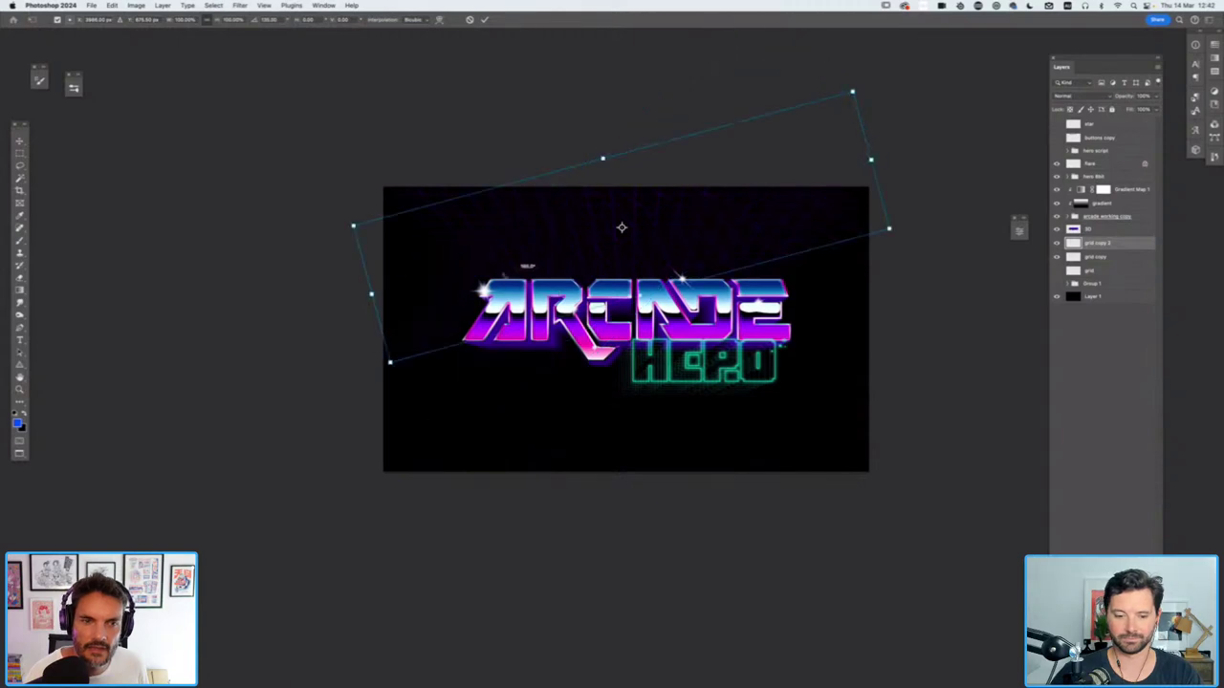
{"action": "key", "text": "super+z"}
{"action": "mouse_move", "coordinate": [741, 242]}
{"action": "left_mouse_down"}
{"action": "mouse_move", "coordinate": [740, 442]}
{"action": "mouse_move", "coordinate": [734, 432]}
{"action": "left_mouse_up"}
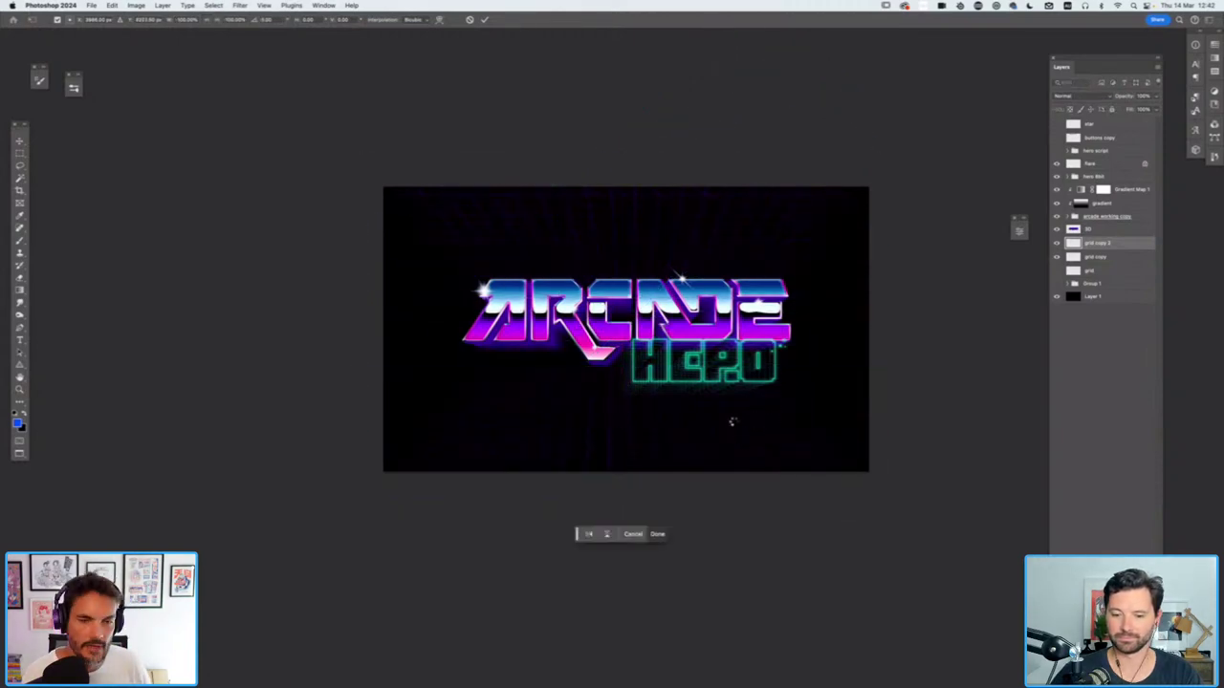
{"action": "key", "text": "Return"}
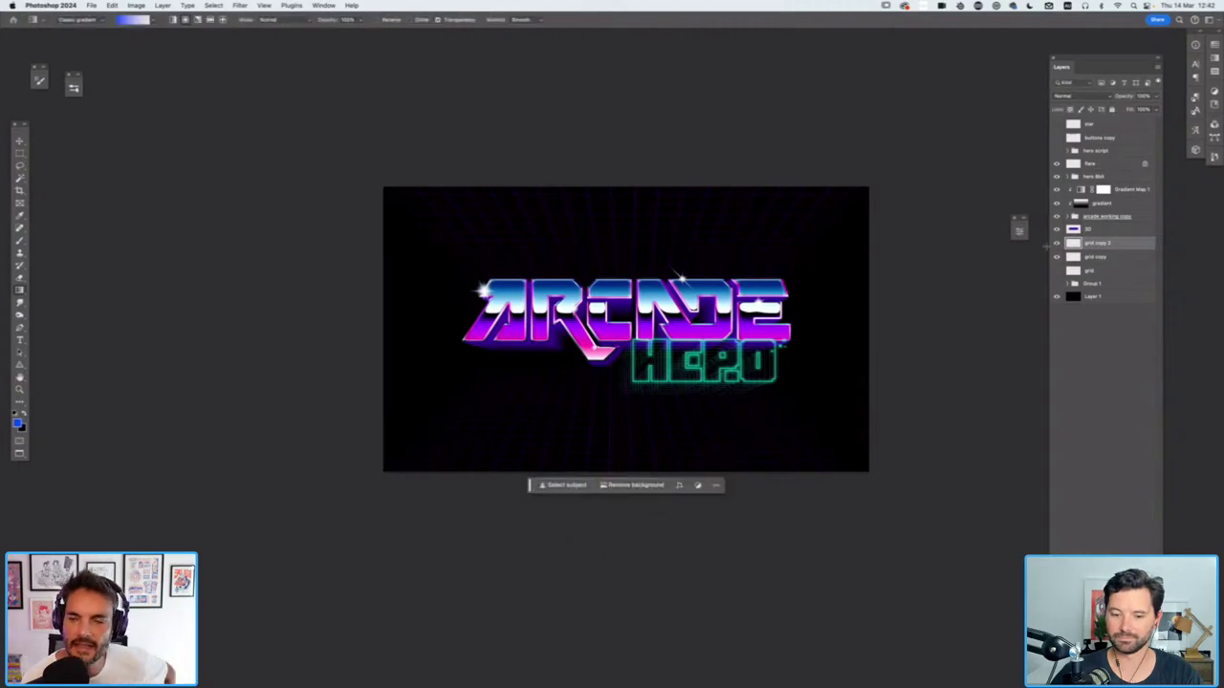
Hide both perspective grid copies, show the original flat grid and give it an inverted, fully black layer mask
{"action": "left_click", "coordinate": [1058, 258]}
{"action": "left_click", "coordinate": [1104, 275]}
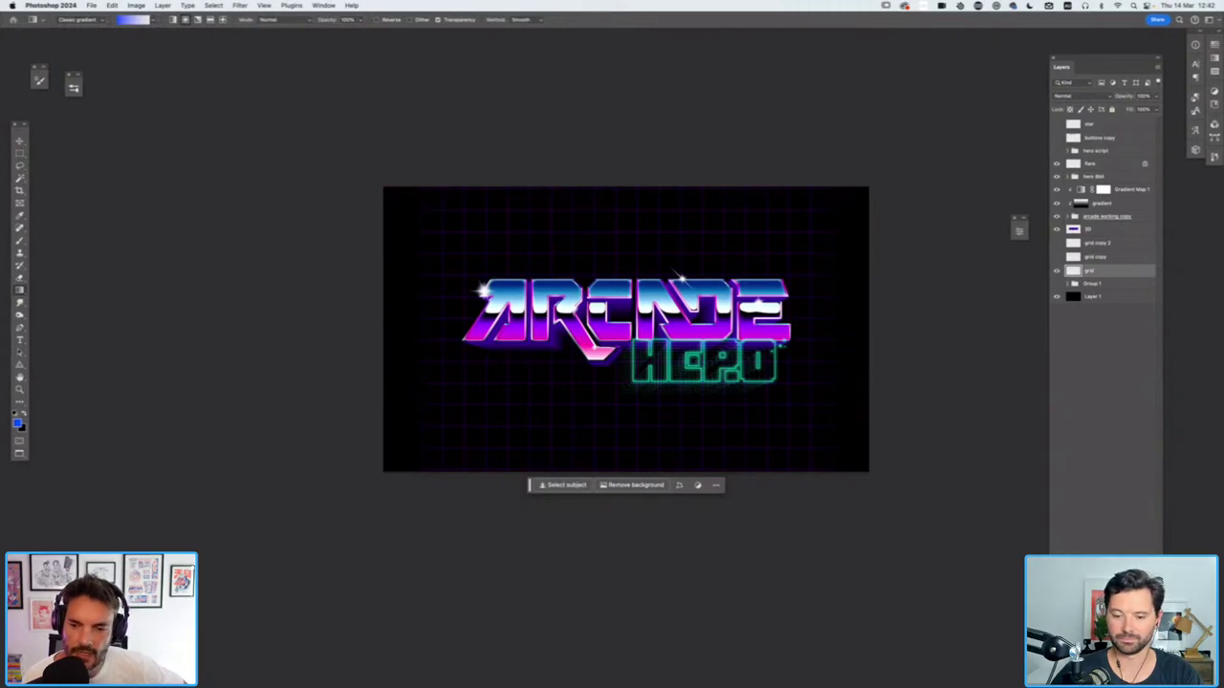
{"action": "key", "text": "ctrl+alt+m"}
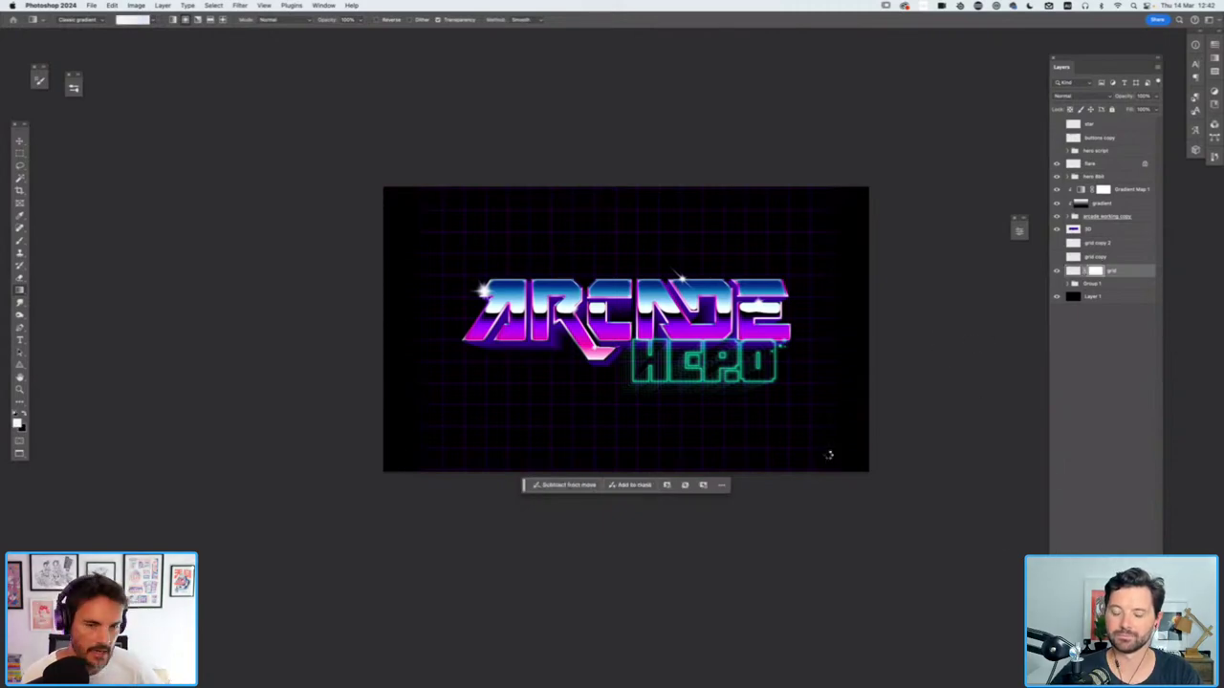
{"action": "key", "text": "ctrl+i"}
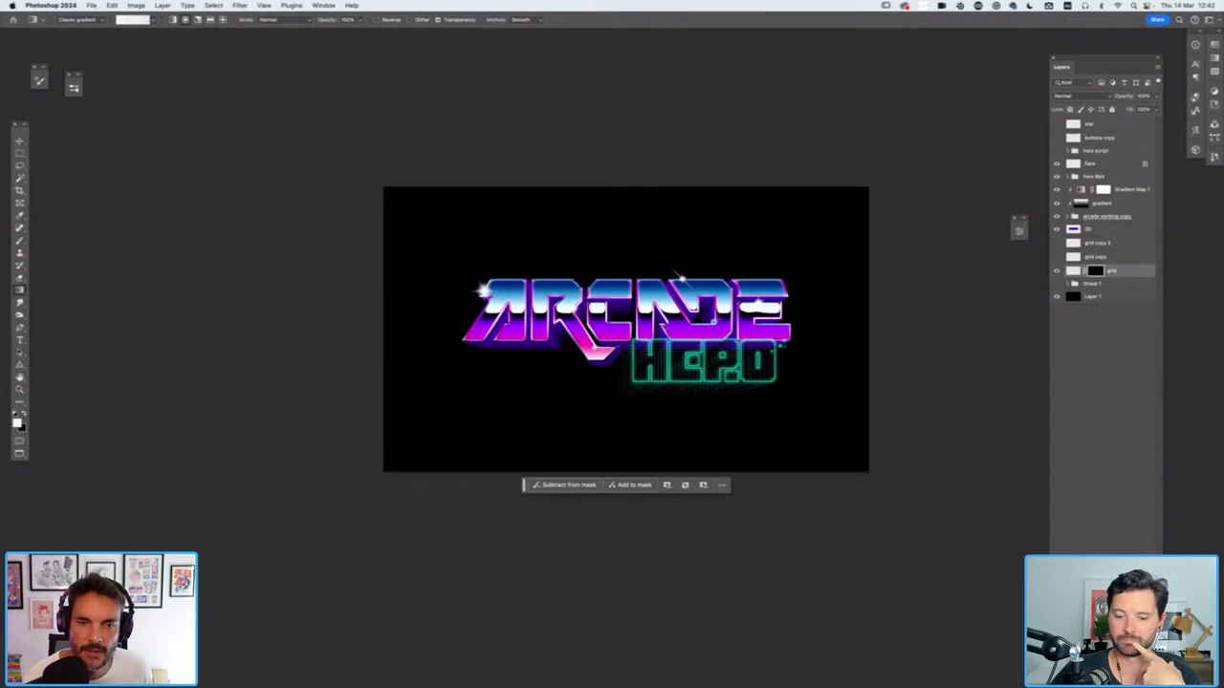
Add several white radial gradients on the grid's mask to reveal soft patches of grid around the logo
{"action": "left_click_drag", "start_coordinate": [719, 319], "coordinate": [824, 241]}
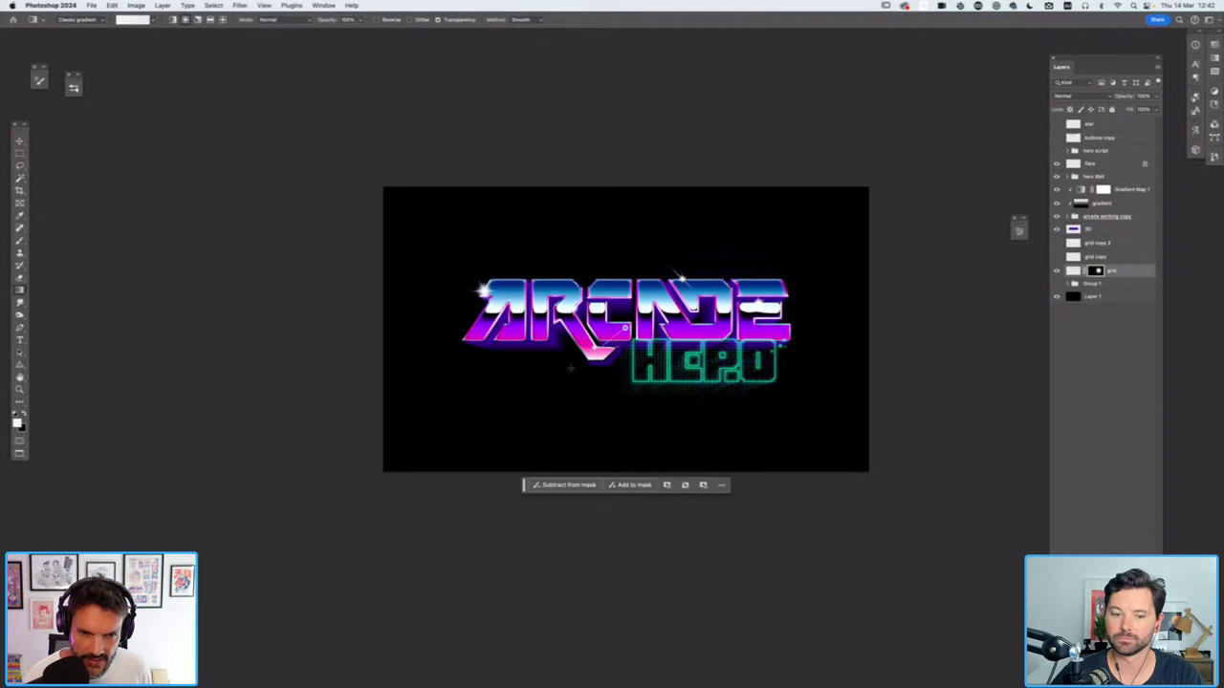
{"action": "left_click_drag", "start_coordinate": [624, 328], "coordinate": [541, 324]}
{"action": "key", "text": "Return"}
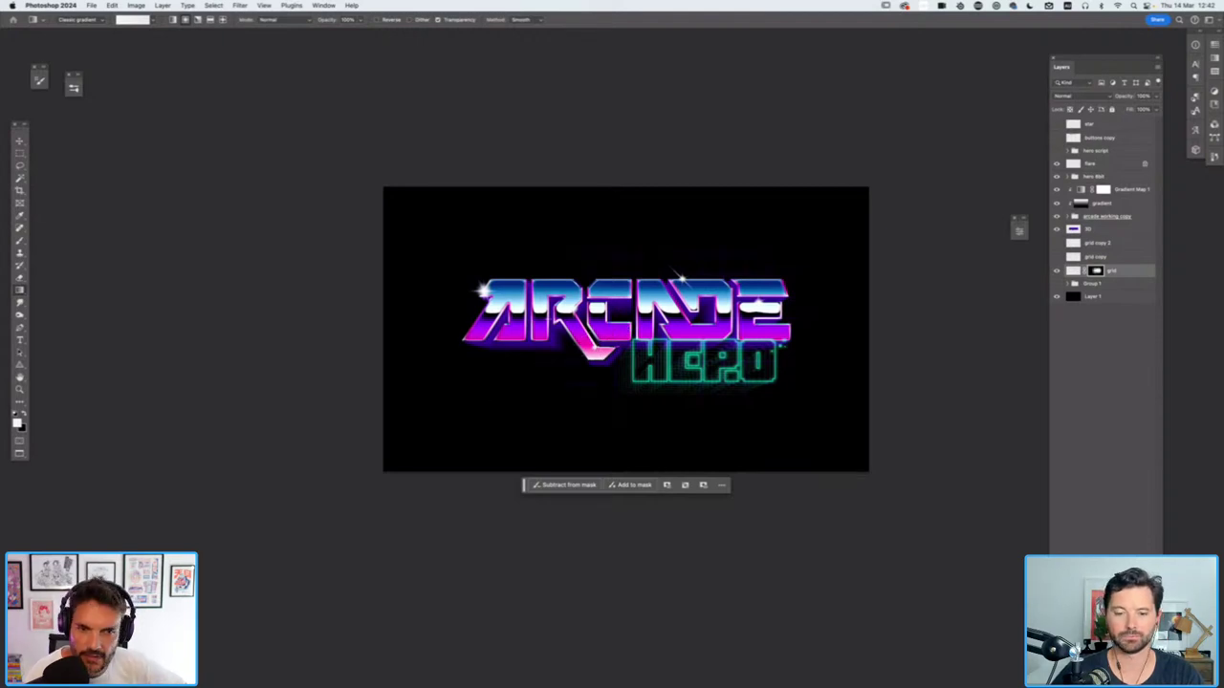
{"action": "left_click_drag", "start_coordinate": [446, 268], "coordinate": [572, 335]}
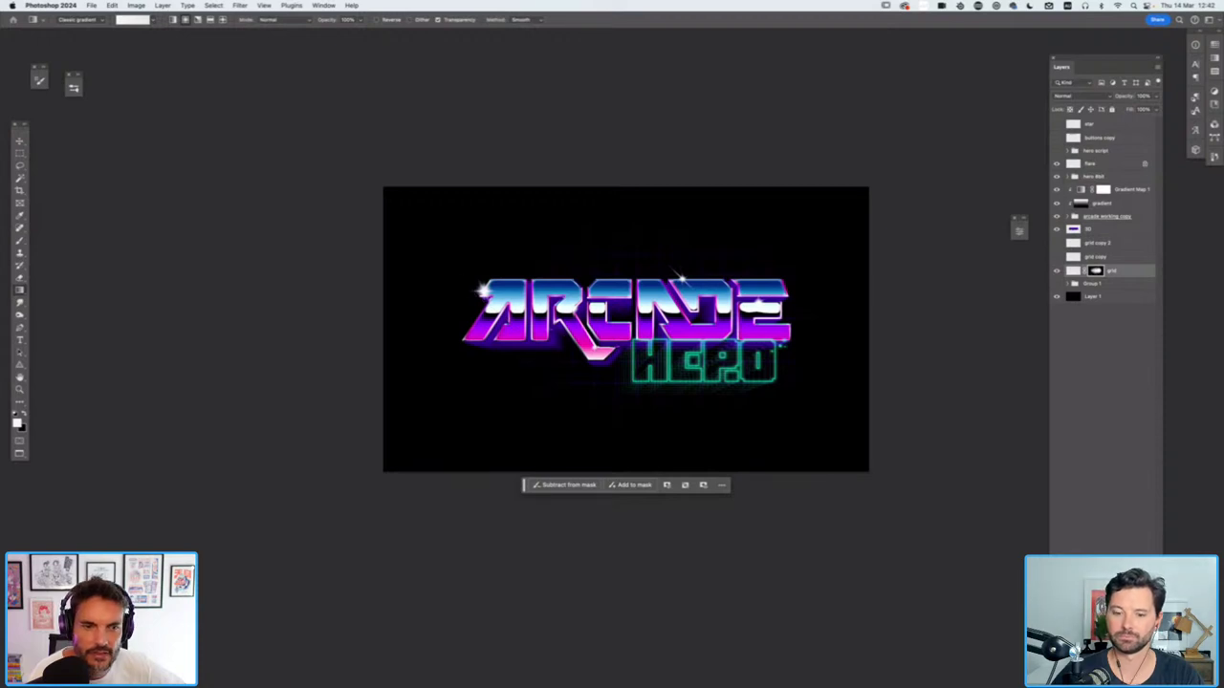
{"action": "left_click_drag", "start_coordinate": [436, 271], "coordinate": [617, 364]}
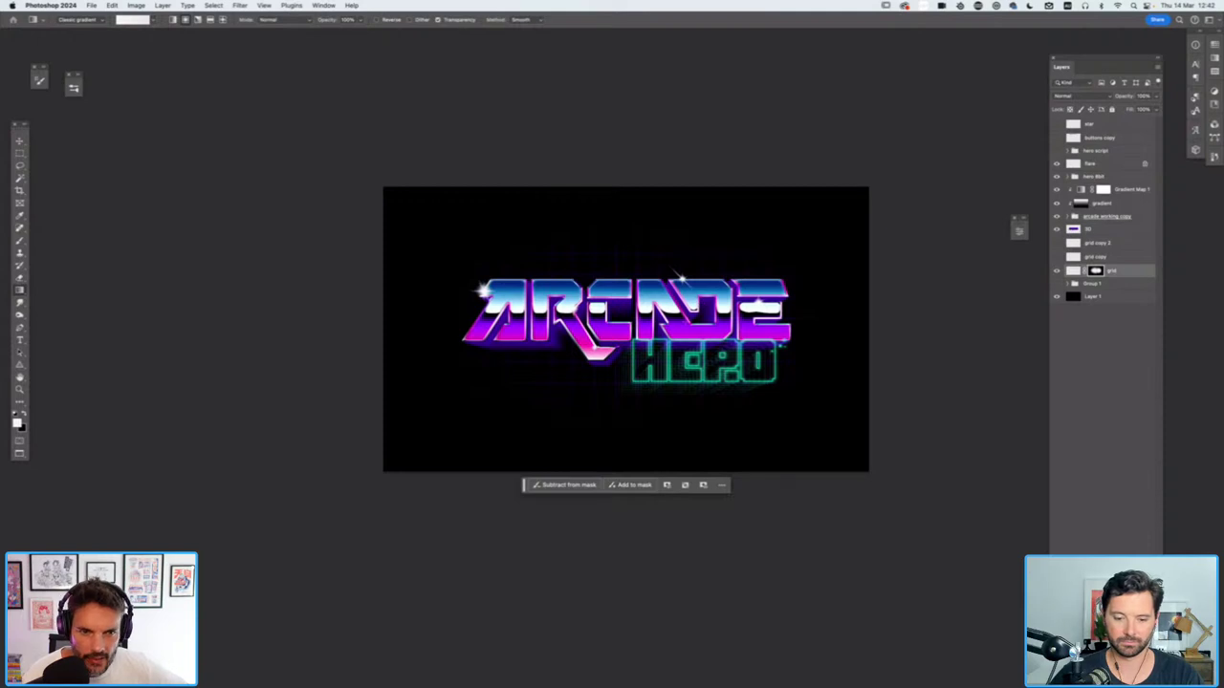
{"action": "left_click_drag", "start_coordinate": [714, 371], "coordinate": [780, 440]}
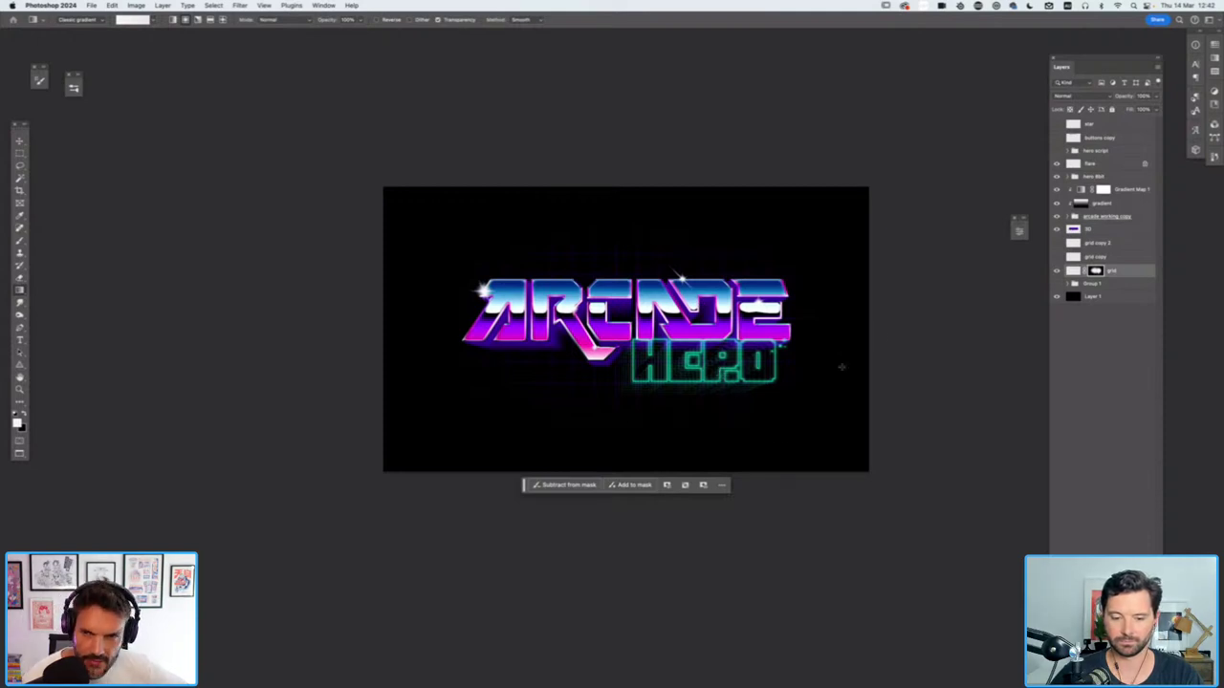
Add a new layer above the masked grid and create a blue radial gradient glow behind the logo's centre
{"action": "key", "text": "super+shift+alt+n"}
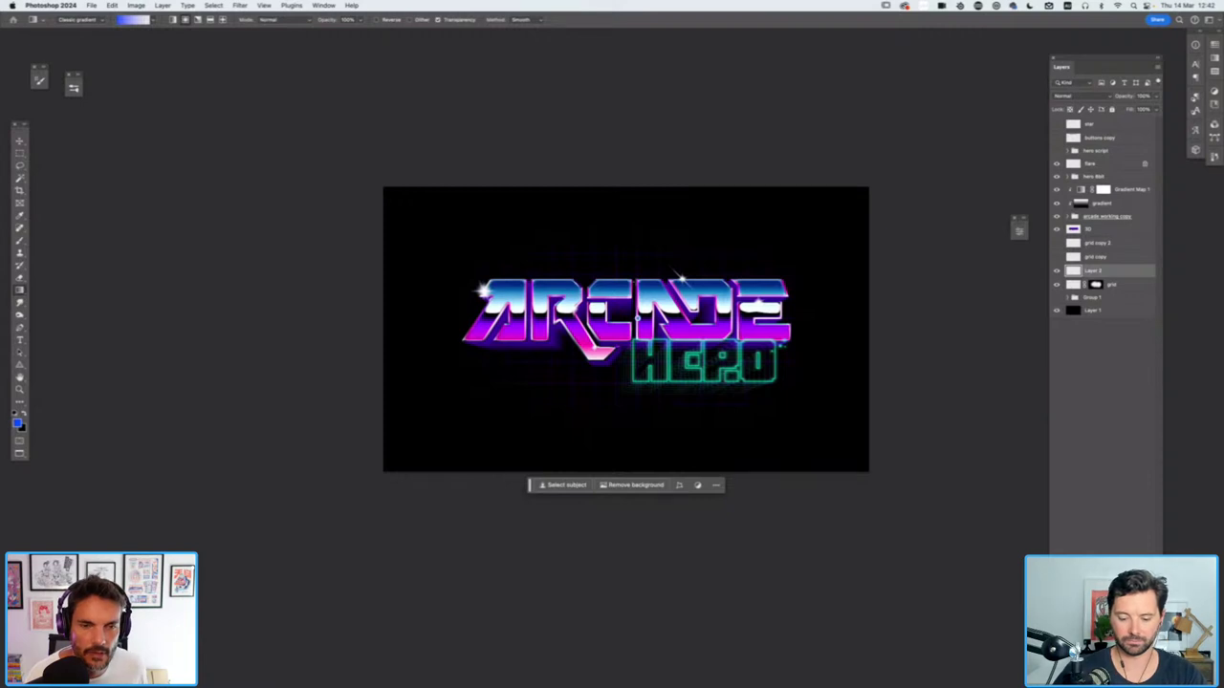
{"action": "left_click_drag", "start_coordinate": [636, 284], "coordinate": [615, 264]}
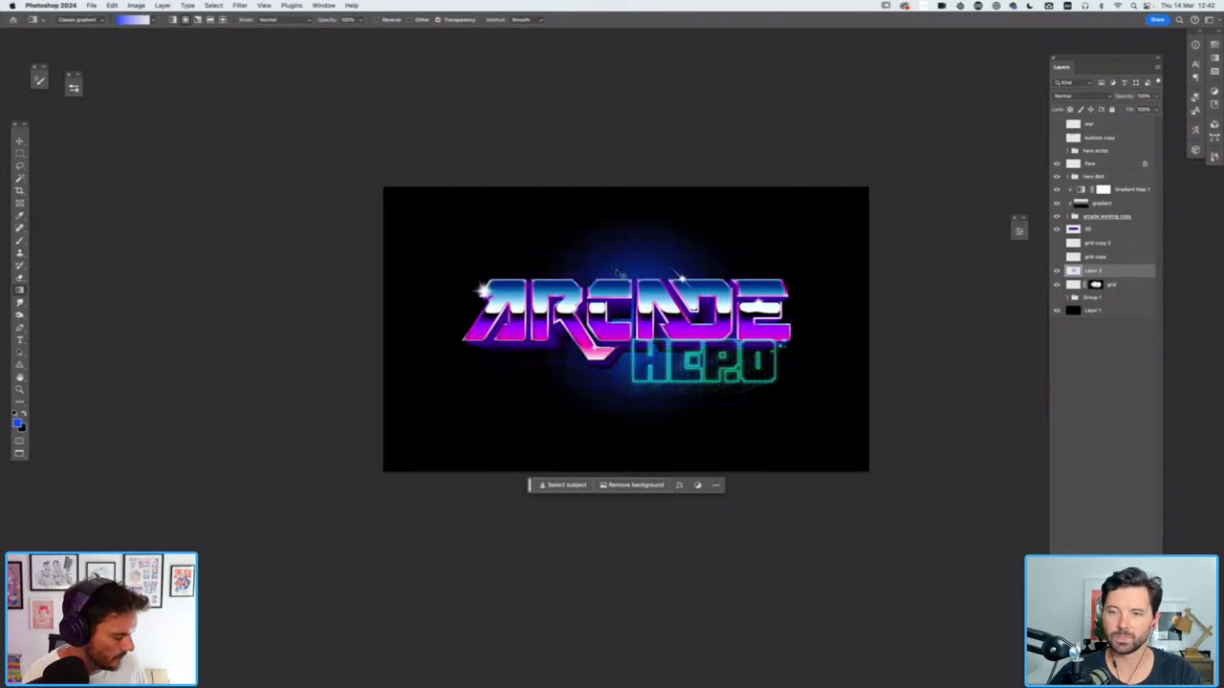
{"action": "key", "text": "super+t"}
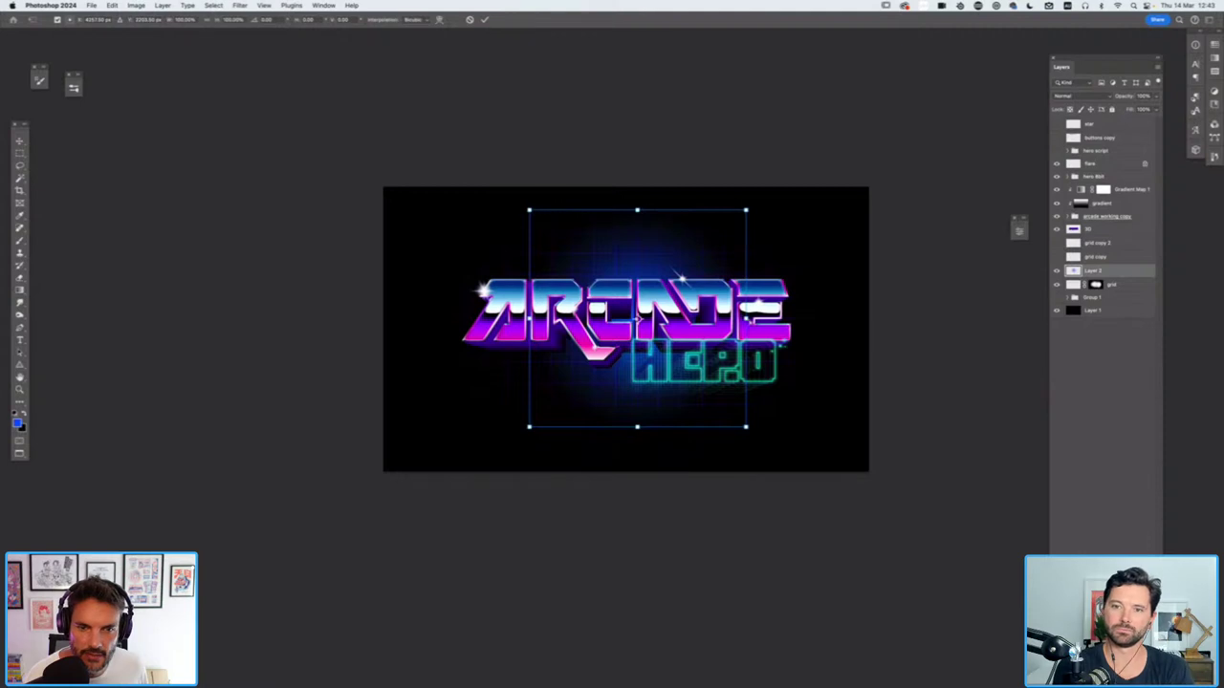
{"action": "left_click_drag", "start_coordinate": [746, 318], "coordinate": [765, 305]}
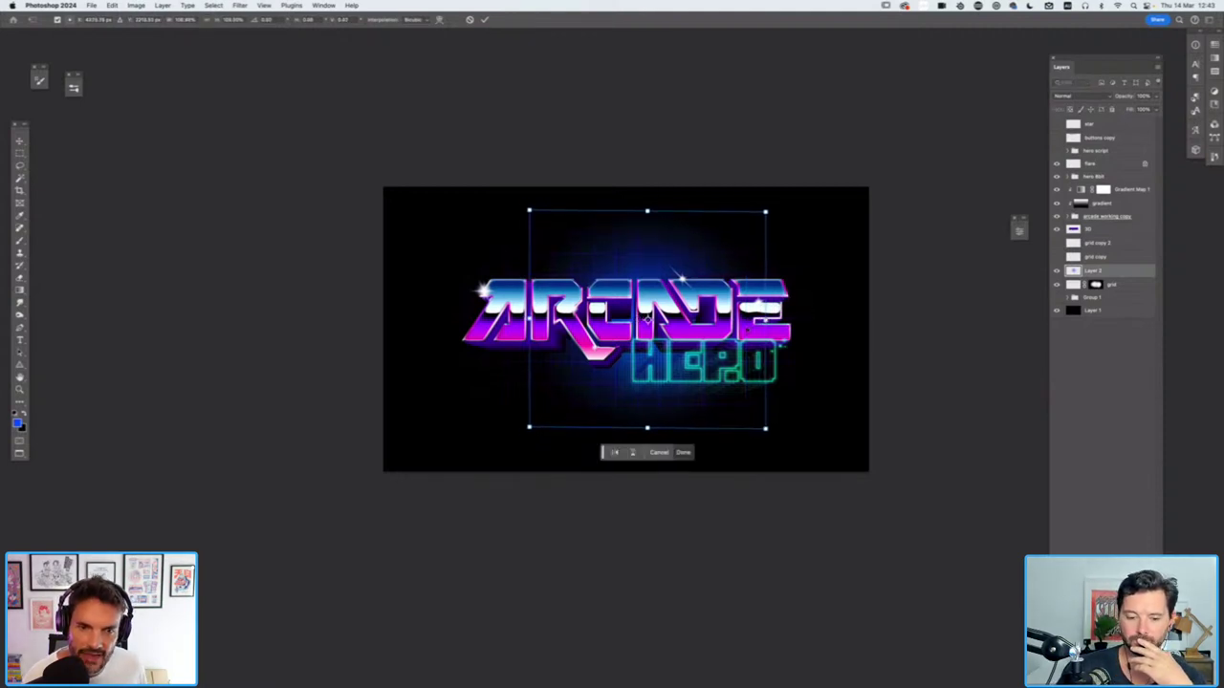
{"action": "key", "text": "Escape"}
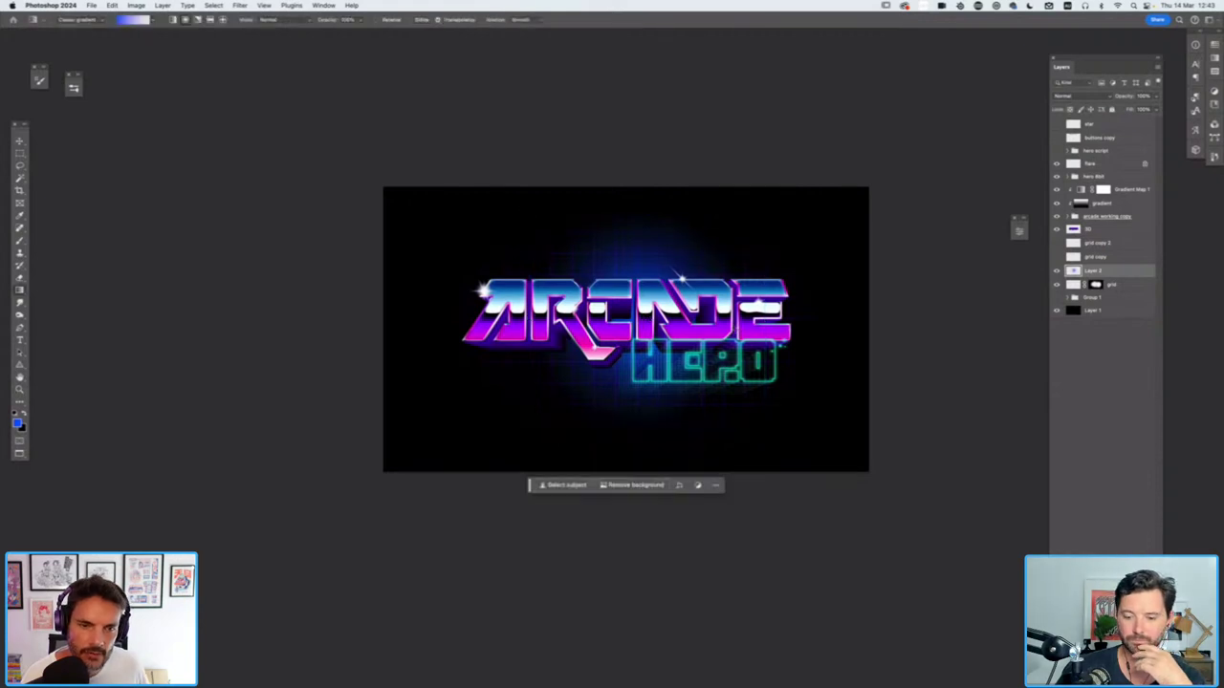
Stretch the blue glow about its centre to about 192% width and 76% height so it spans behind the whole logo
{"action": "key", "text": "super+t"}
{"action": "left_click_drag", "start_coordinate": [745, 317], "coordinate": [846, 318]}
{"action": "left_click_drag", "start_coordinate": [637, 210], "coordinate": [636, 234]}
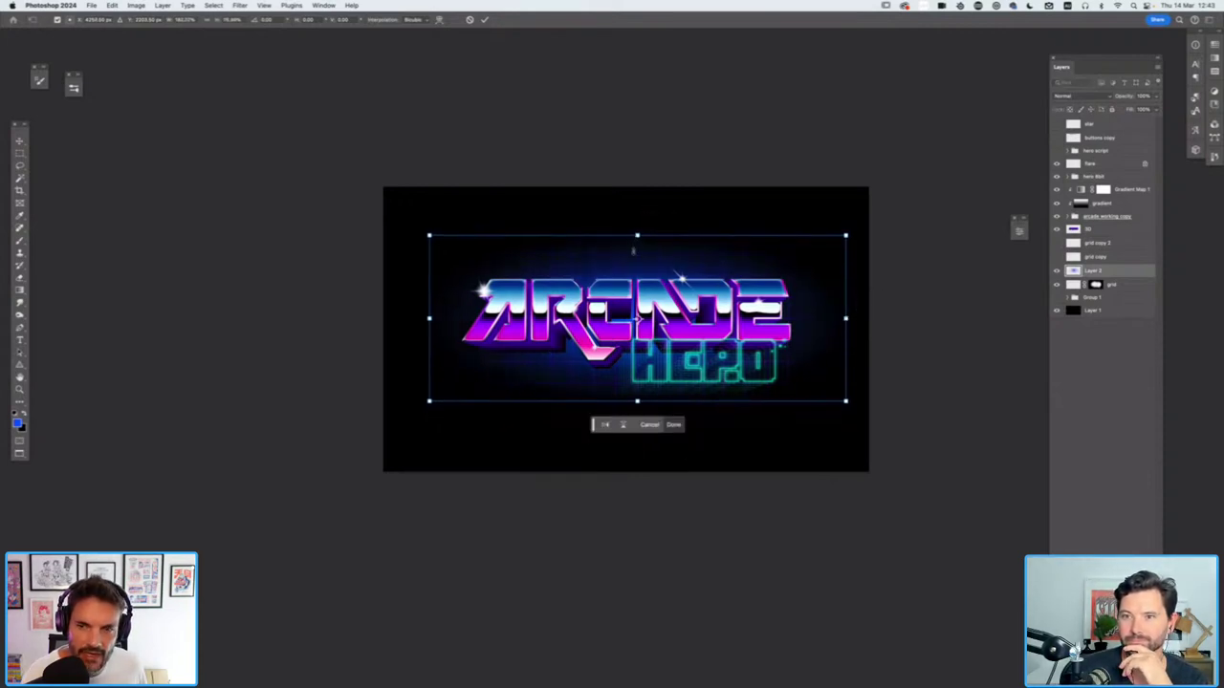
{"action": "key", "text": "super+h"}
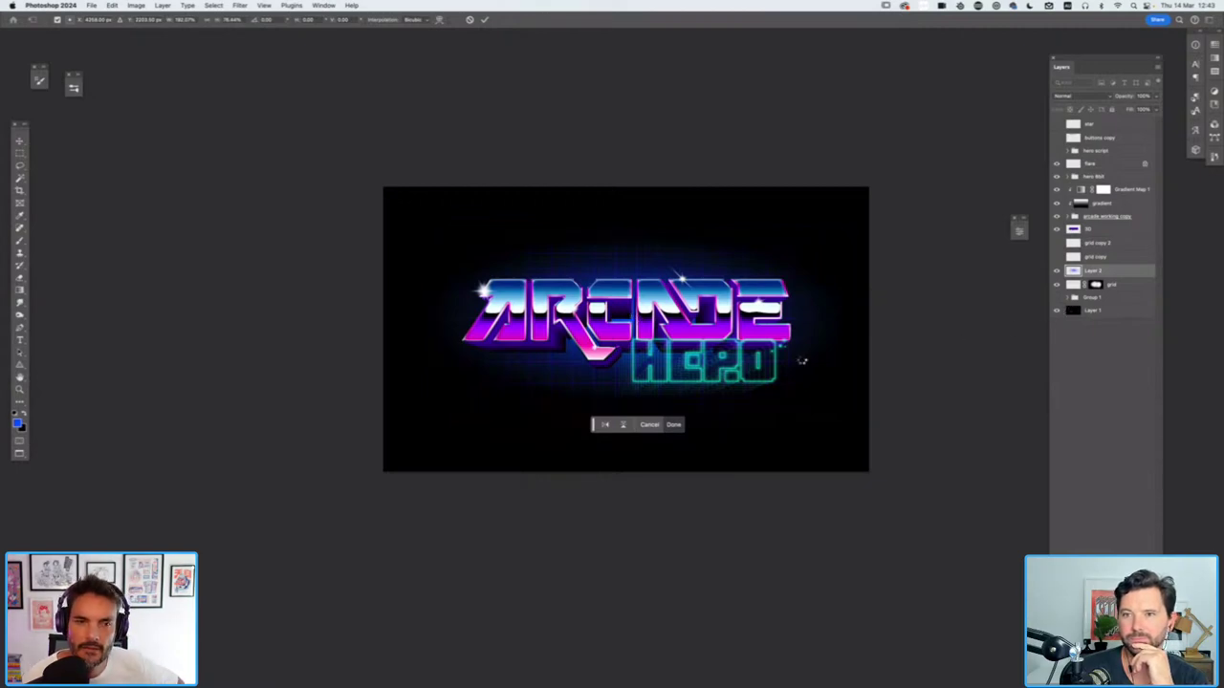
{"action": "key", "text": "Return"}
{"action": "key", "text": "g"}
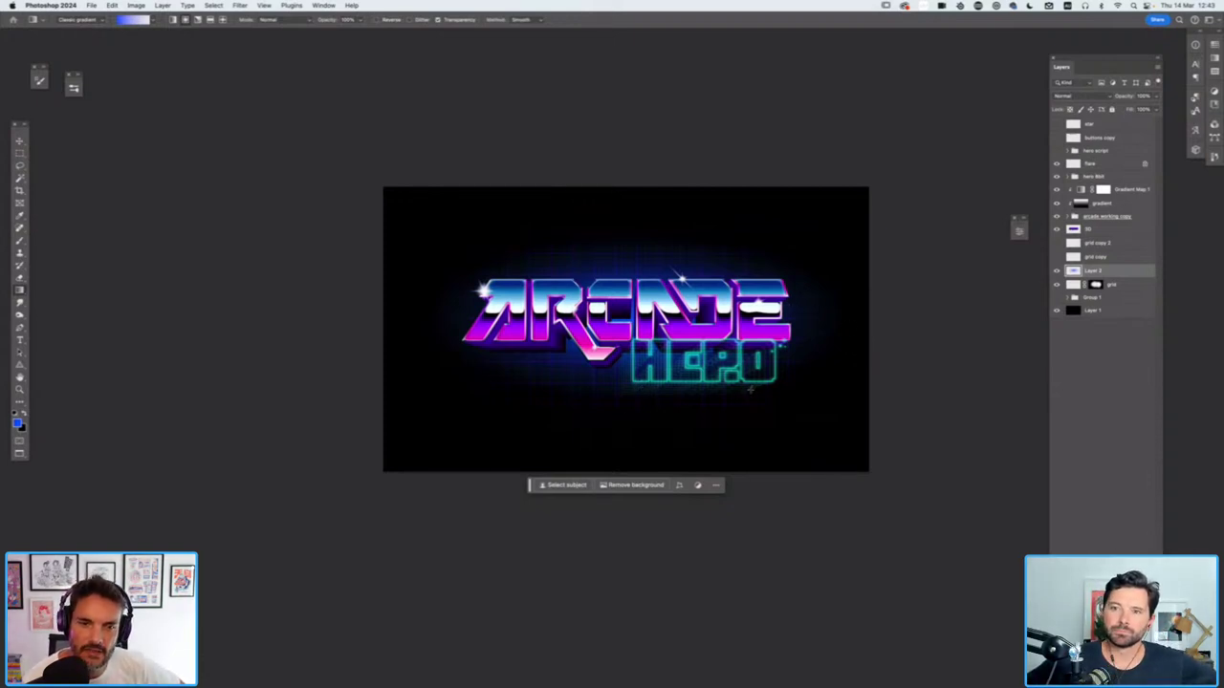
Delete the two hidden perspective grid copy layers
{"action": "left_click", "coordinate": [1094, 244]}
{"action": "left_click", "coordinate": [1094, 257], "text": "shift"}
{"action": "key", "text": "Delete"}
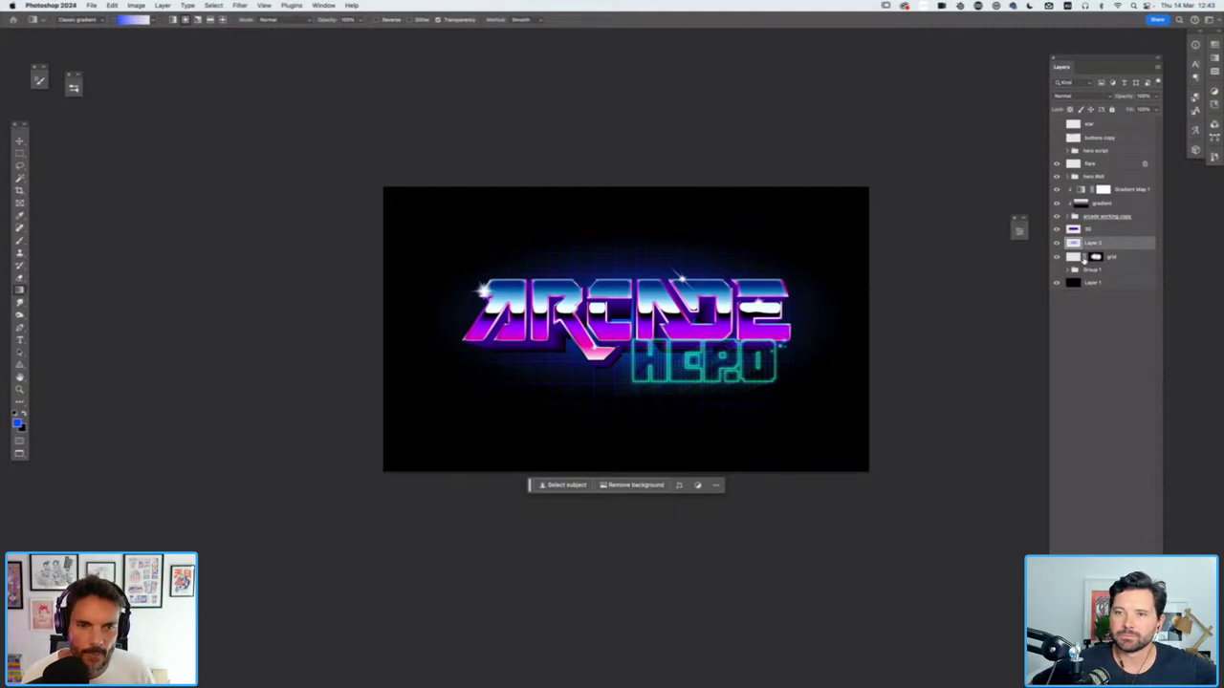
Shift the hue of the blue glow layer towards purple with Hue/Saturation
{"action": "key", "text": "super+u"}
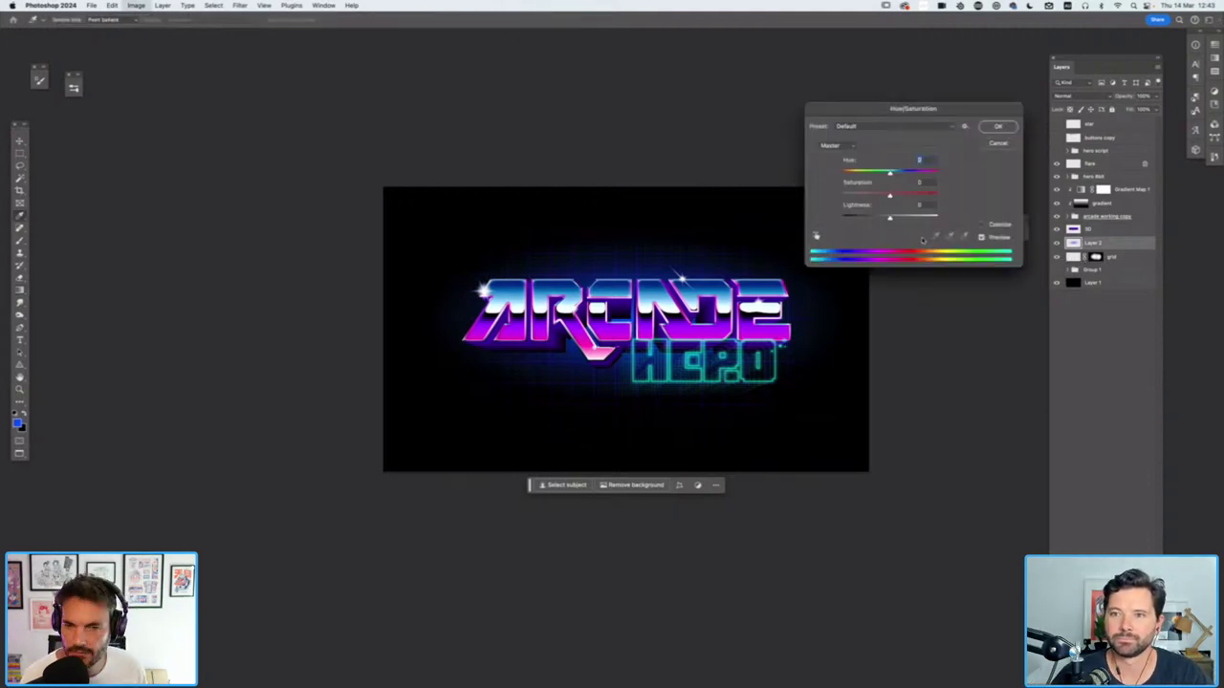
{"action": "left_click_drag", "start_coordinate": [891, 174], "coordinate": [907, 174]}
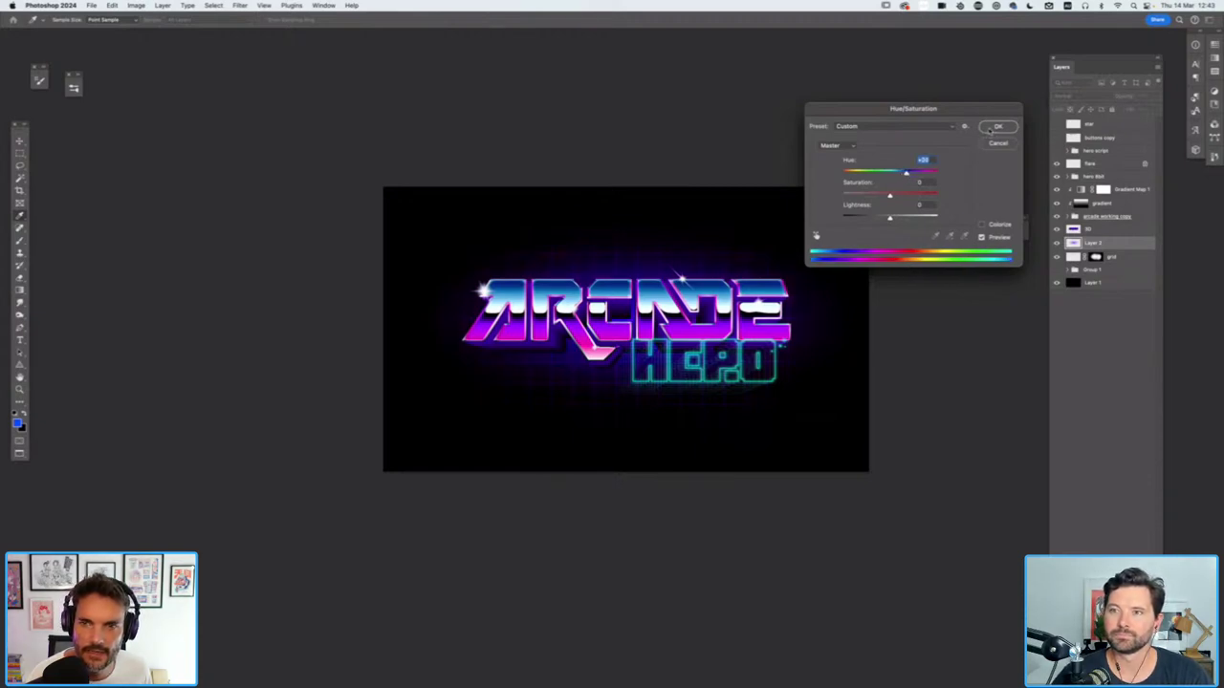
{"action": "left_click", "coordinate": [992, 129]}
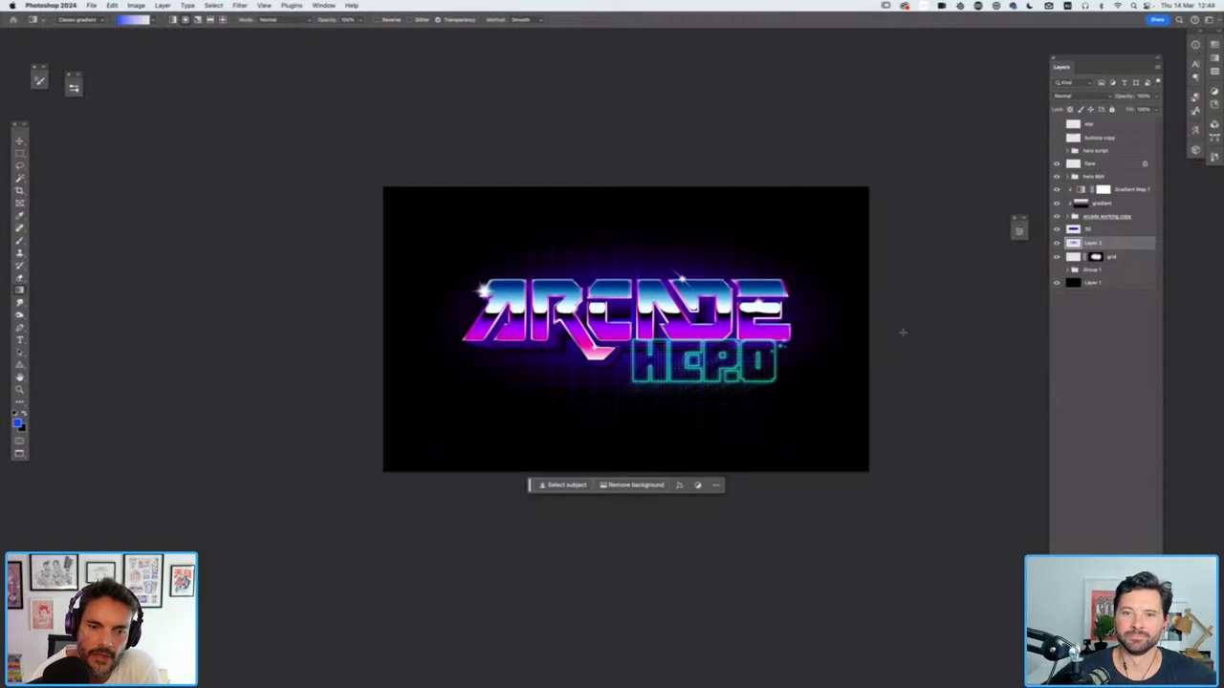
{"action": "left_click", "coordinate": [1100, 270]}
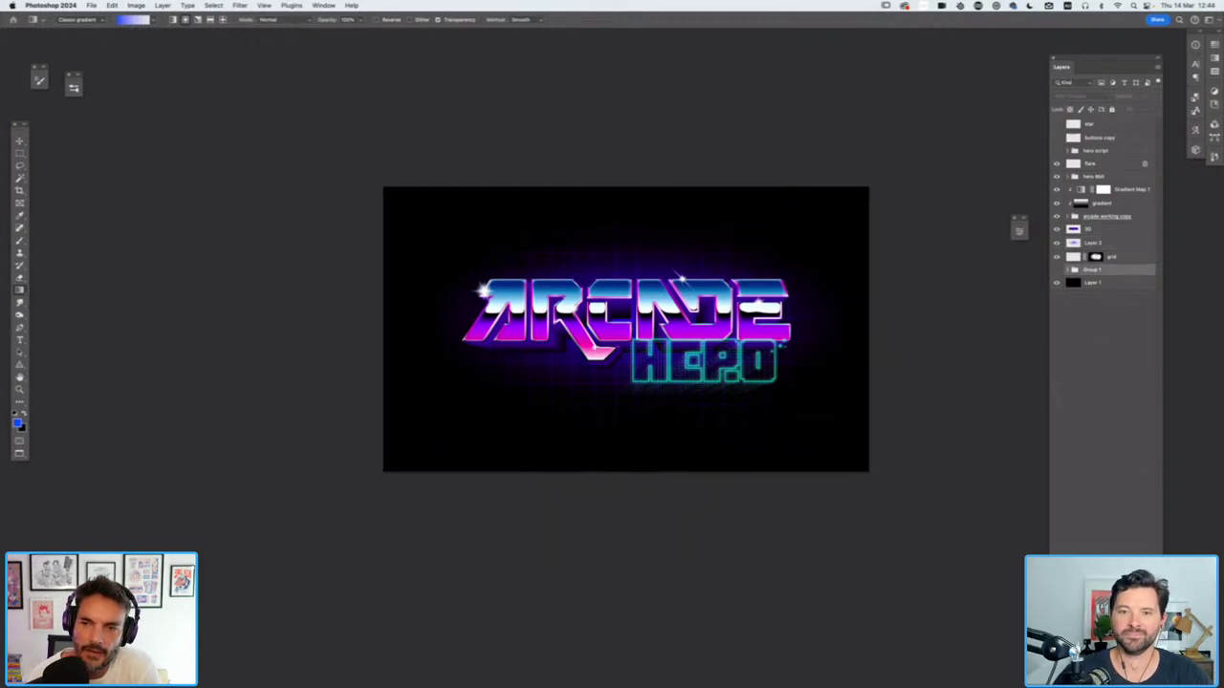
{"action": "key", "text": "super+shift+alt+n"}
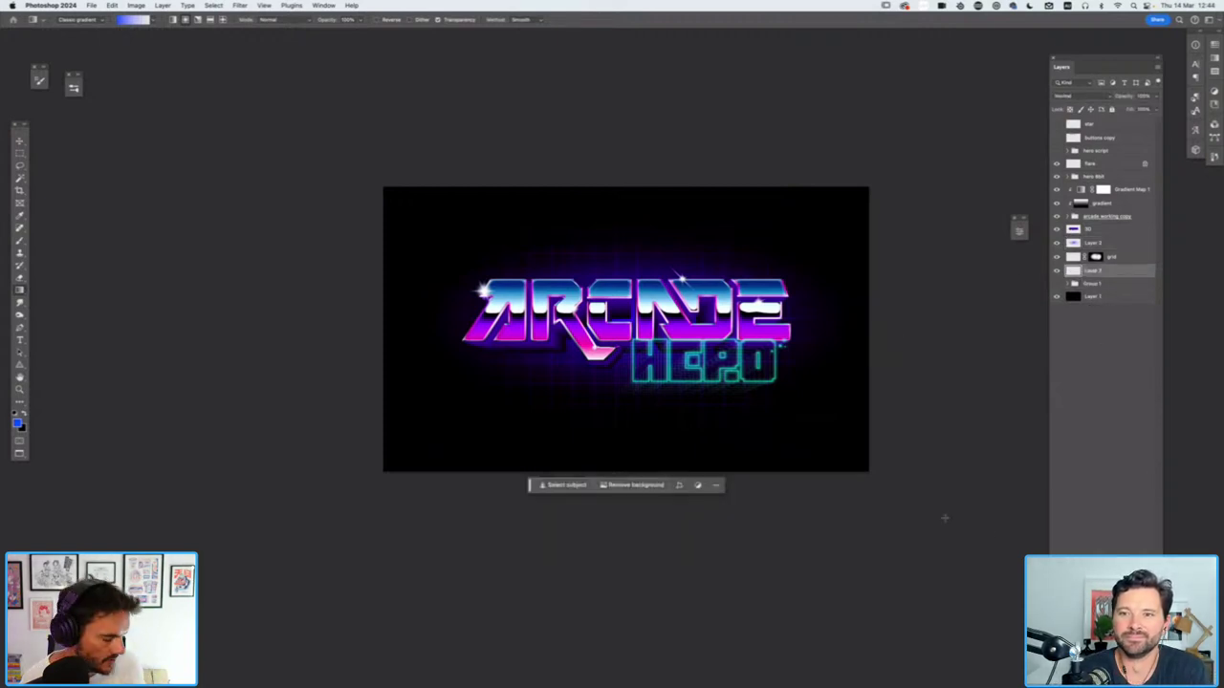
{"action": "key", "text": "m"}
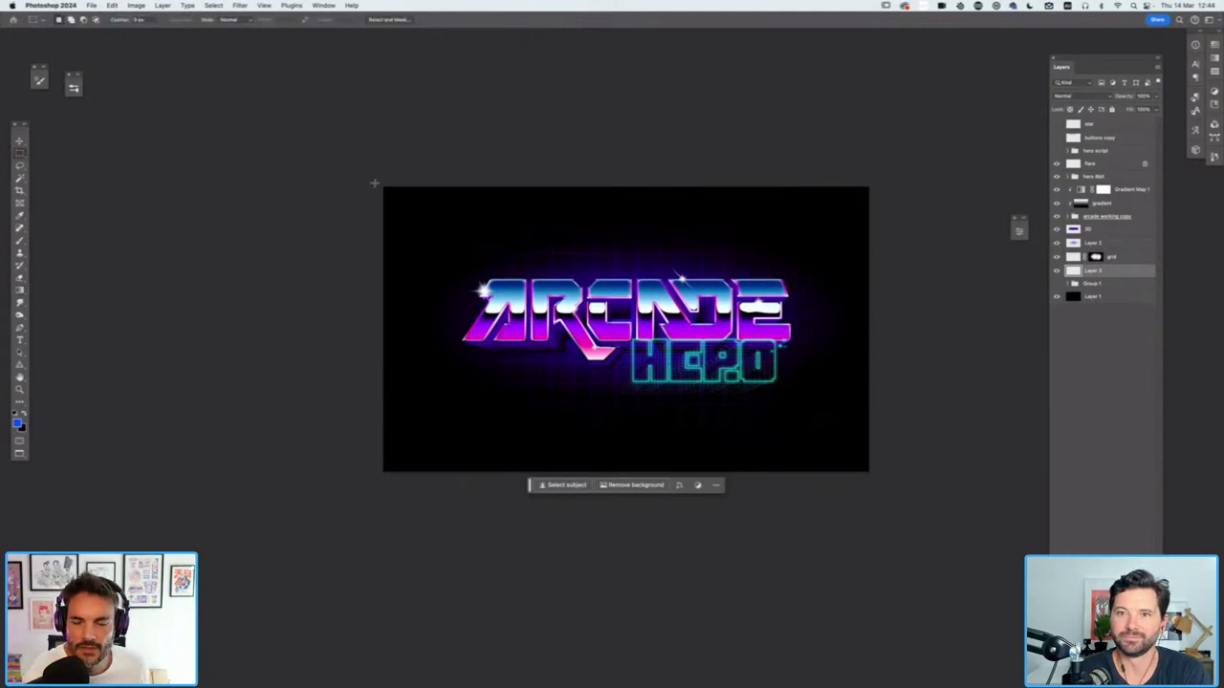
{"action": "left_click_drag", "start_coordinate": [375, 172], "coordinate": [929, 509]}
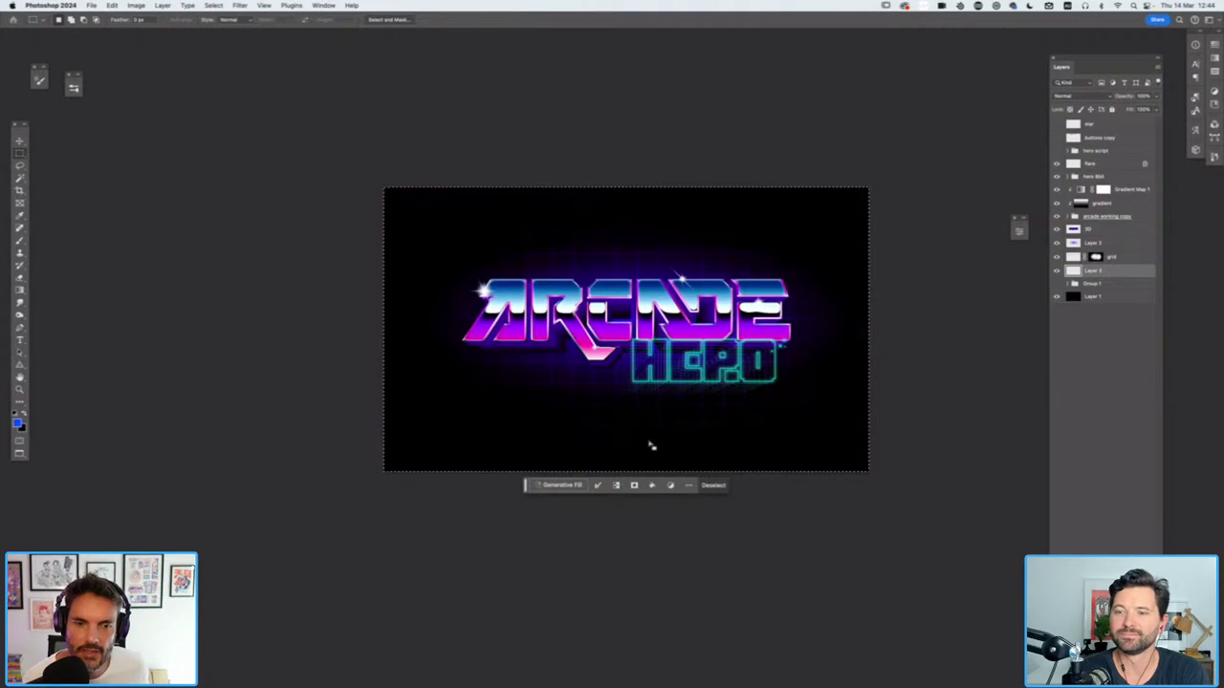
{"action": "left_click", "coordinate": [560, 486]}
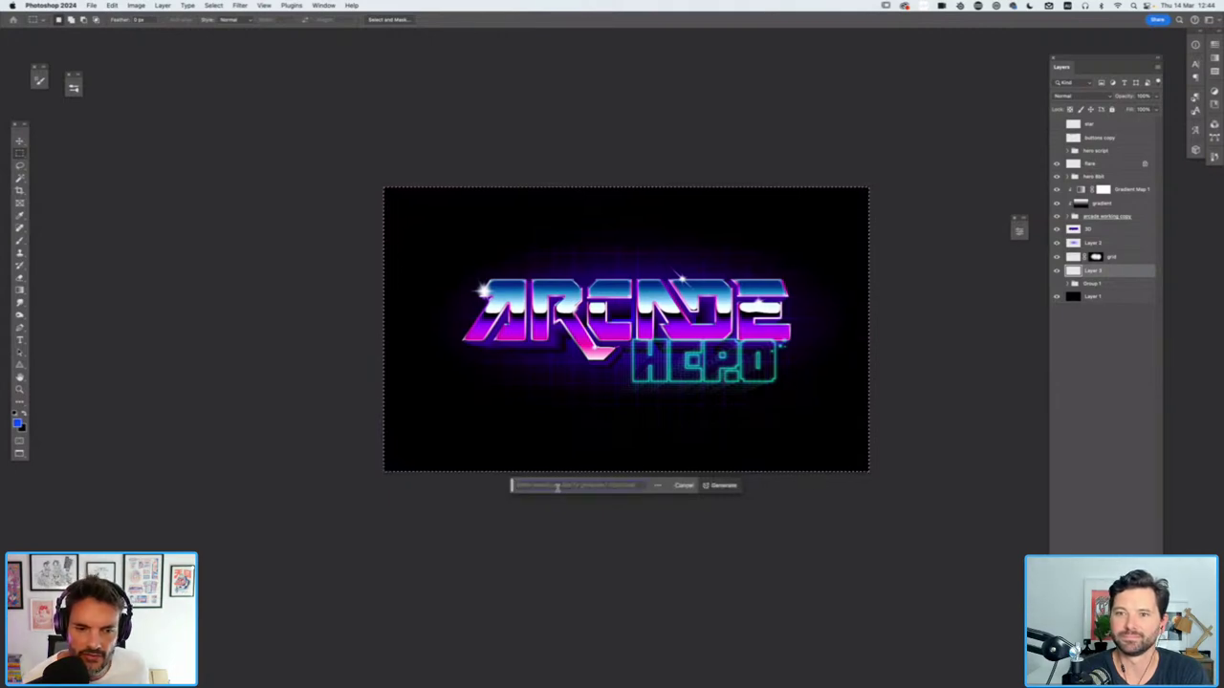
{"action": "type", "text": "galaxy"}
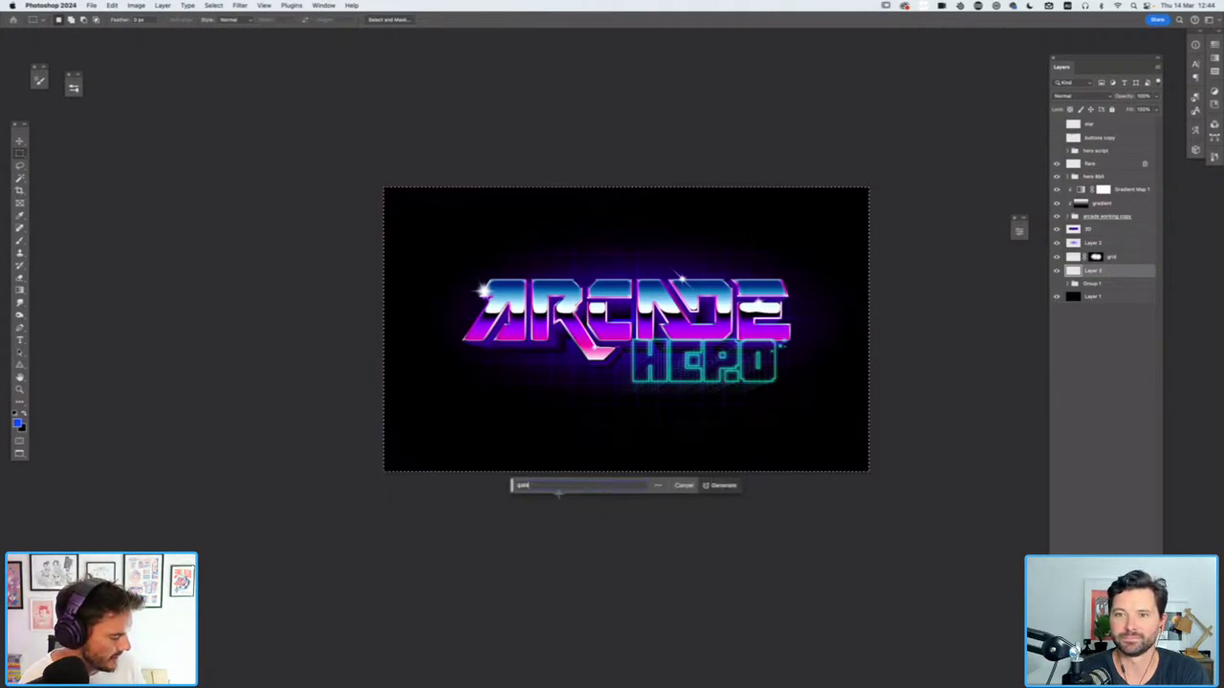
{"action": "left_click", "coordinate": [676, 468]}
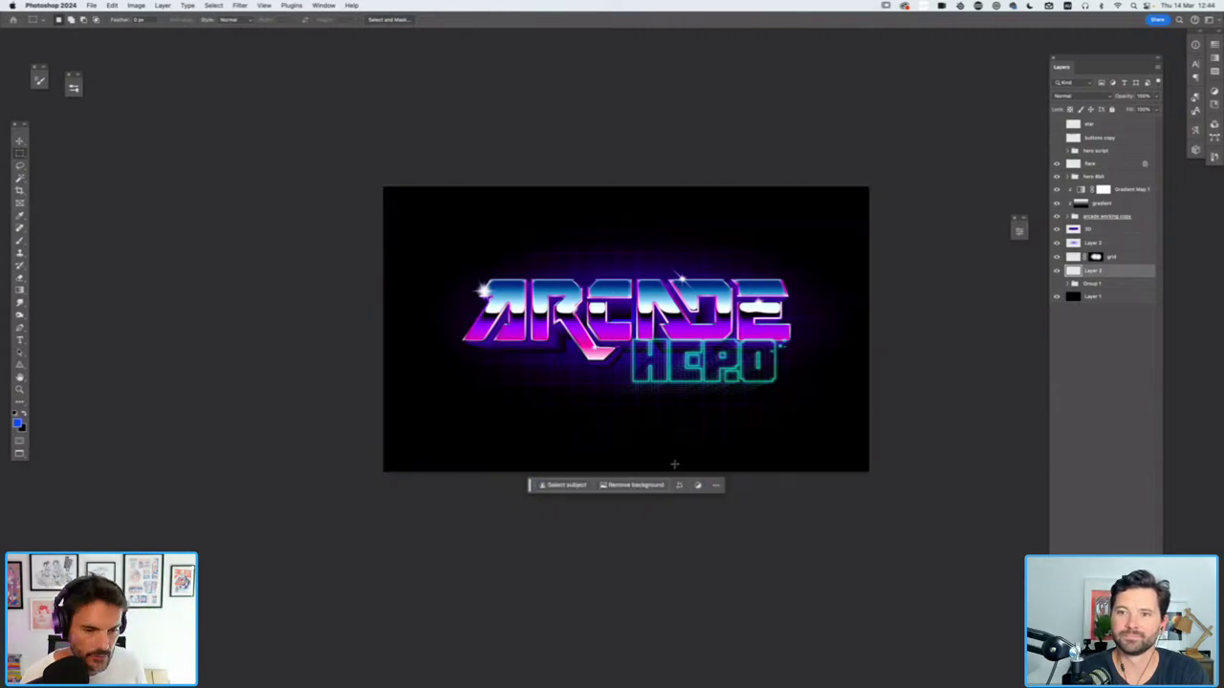
{"action": "key", "text": "Delete"}
Show the hidden Group 1 beneath the grid and select the generative galaxy layer inside it
{"action": "left_click", "coordinate": [1057, 270]}
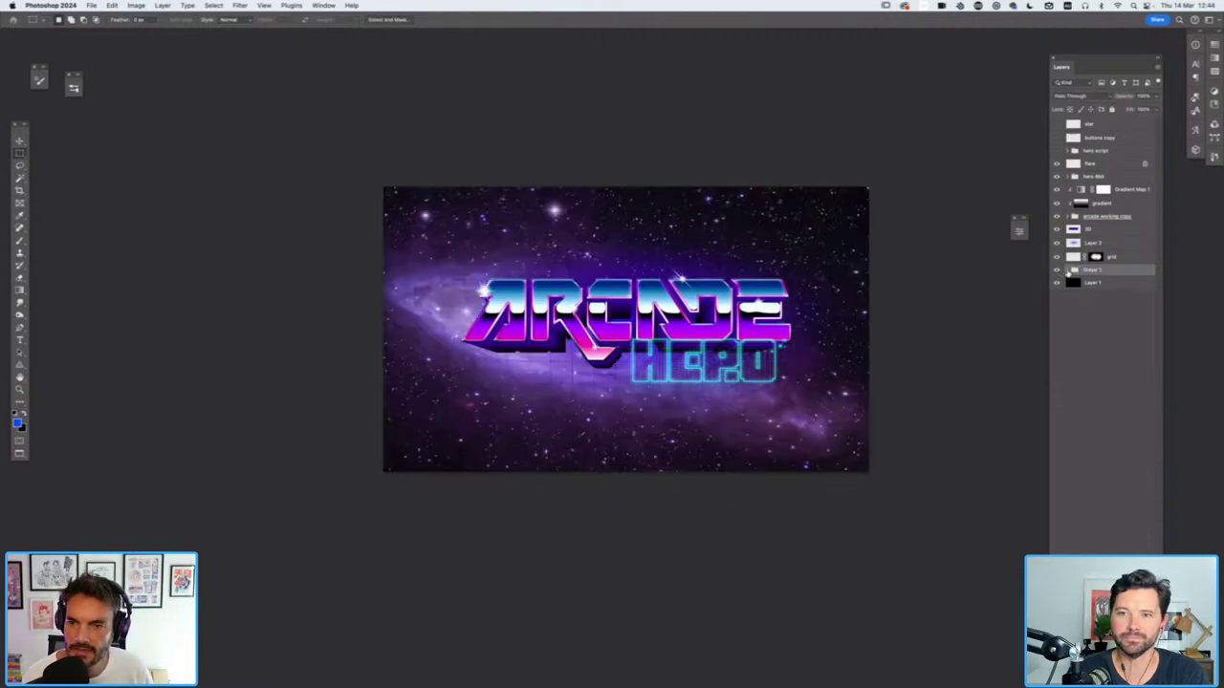
{"action": "left_click", "coordinate": [1067, 272]}
{"action": "left_click", "coordinate": [1084, 285]}
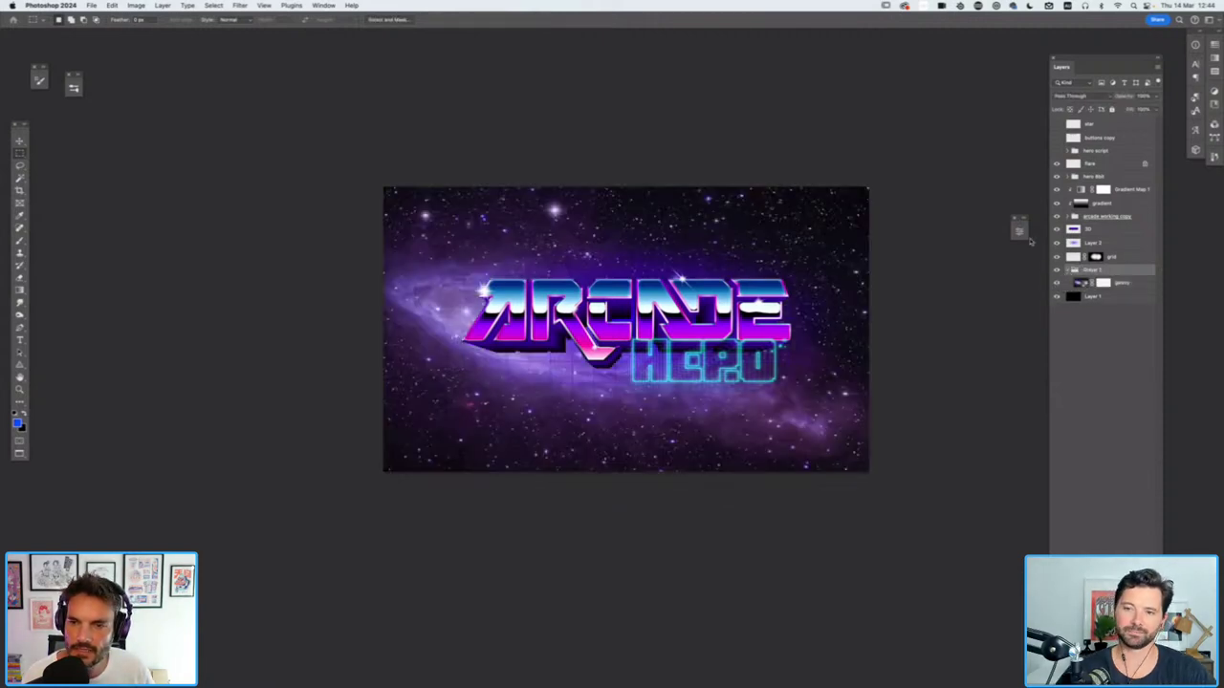
Compare the galaxy layer's generated variations and choose the third one, the blue starry night sky
{"action": "left_click", "coordinate": [1020, 231]}
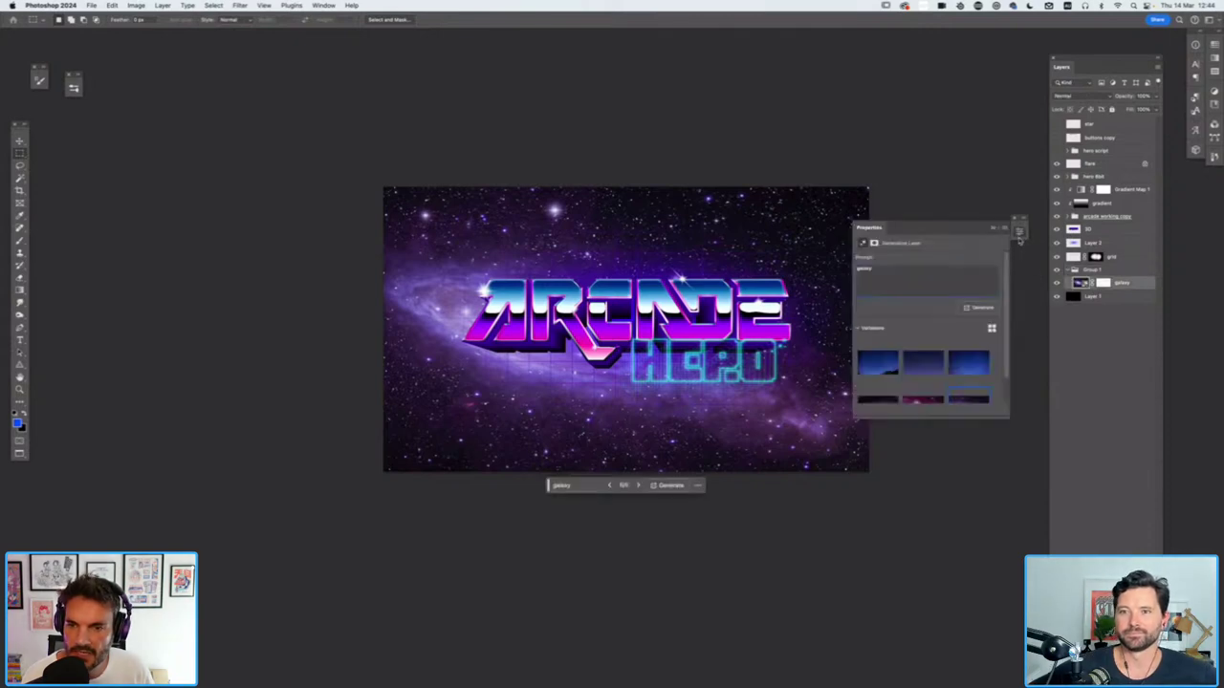
{"action": "left_click_drag", "start_coordinate": [949, 227], "coordinate": [955, 174]}
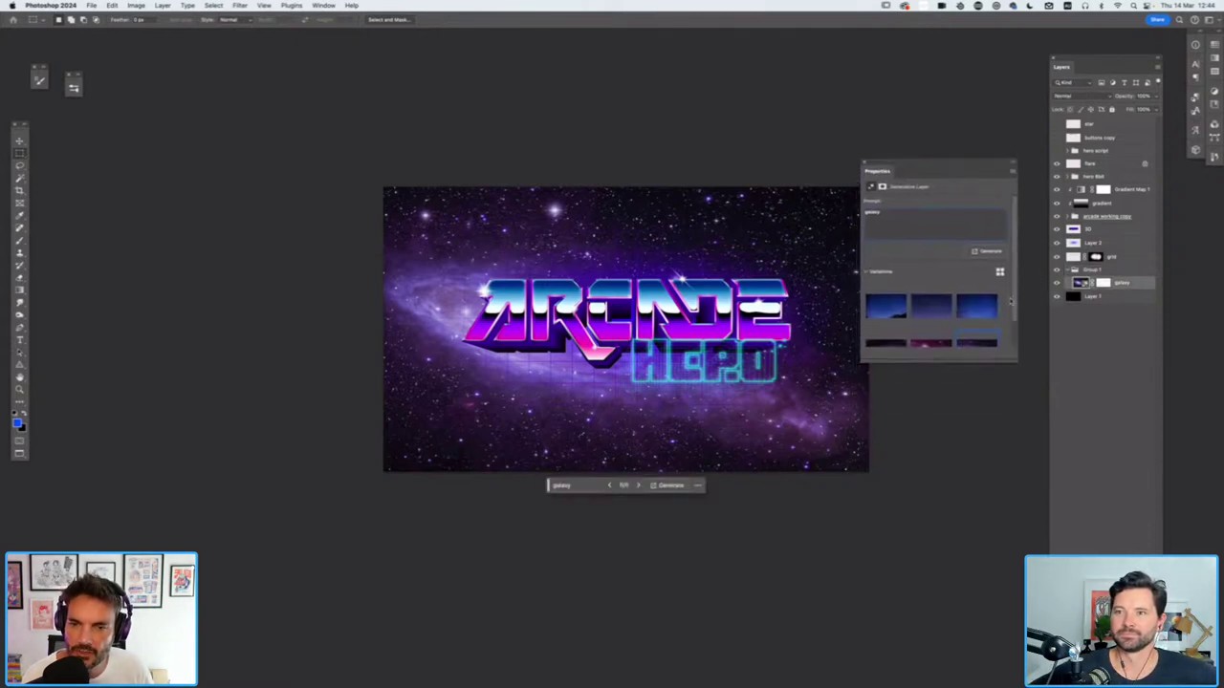
{"action": "left_click_drag", "start_coordinate": [937, 363], "coordinate": [923, 432]}
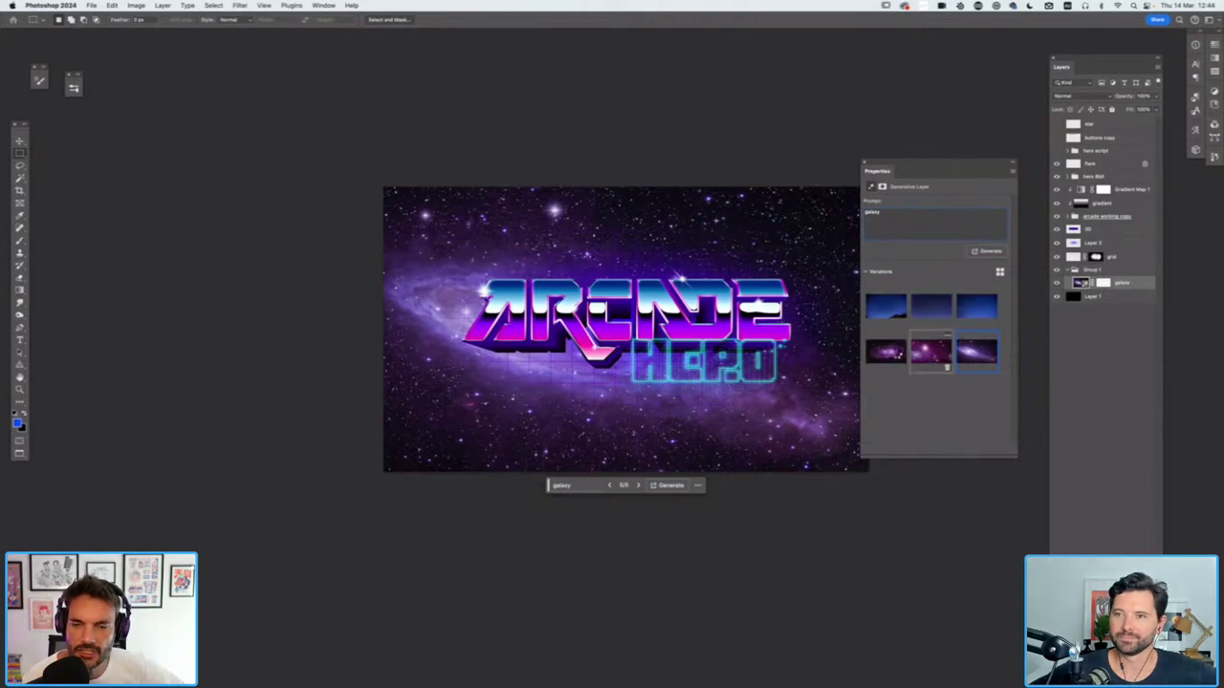
{"action": "left_click", "coordinate": [932, 353]}
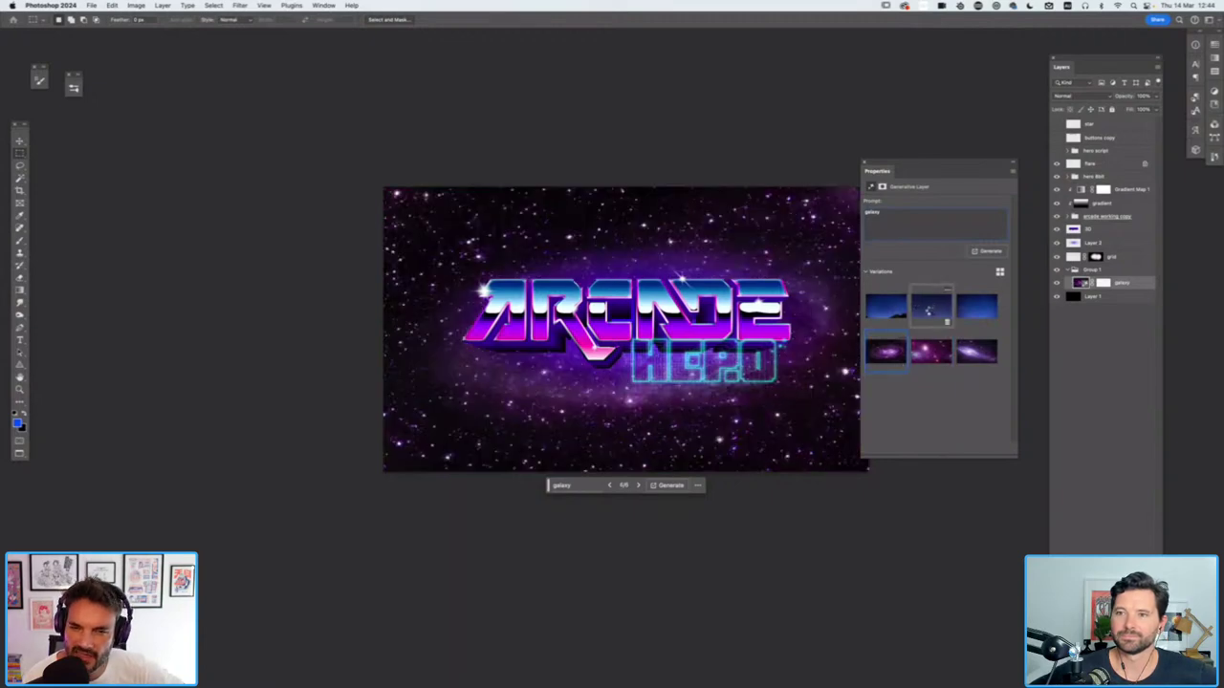
{"action": "left_click", "coordinate": [928, 313]}
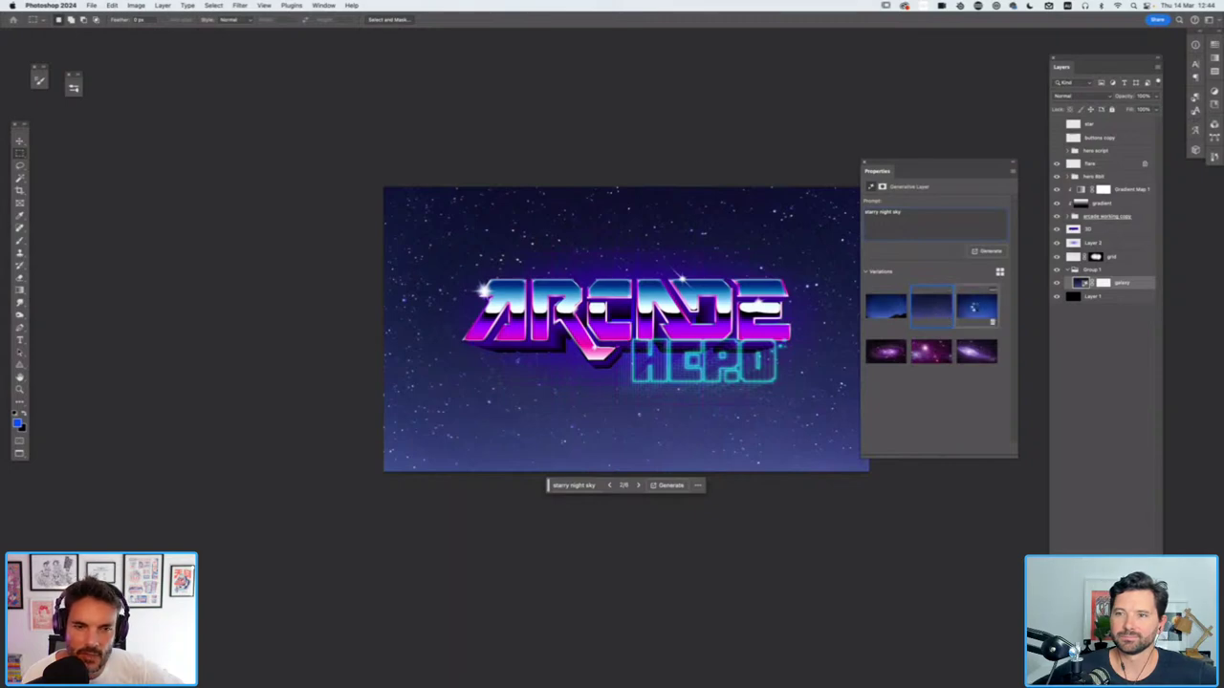
{"action": "left_click", "coordinate": [972, 309]}
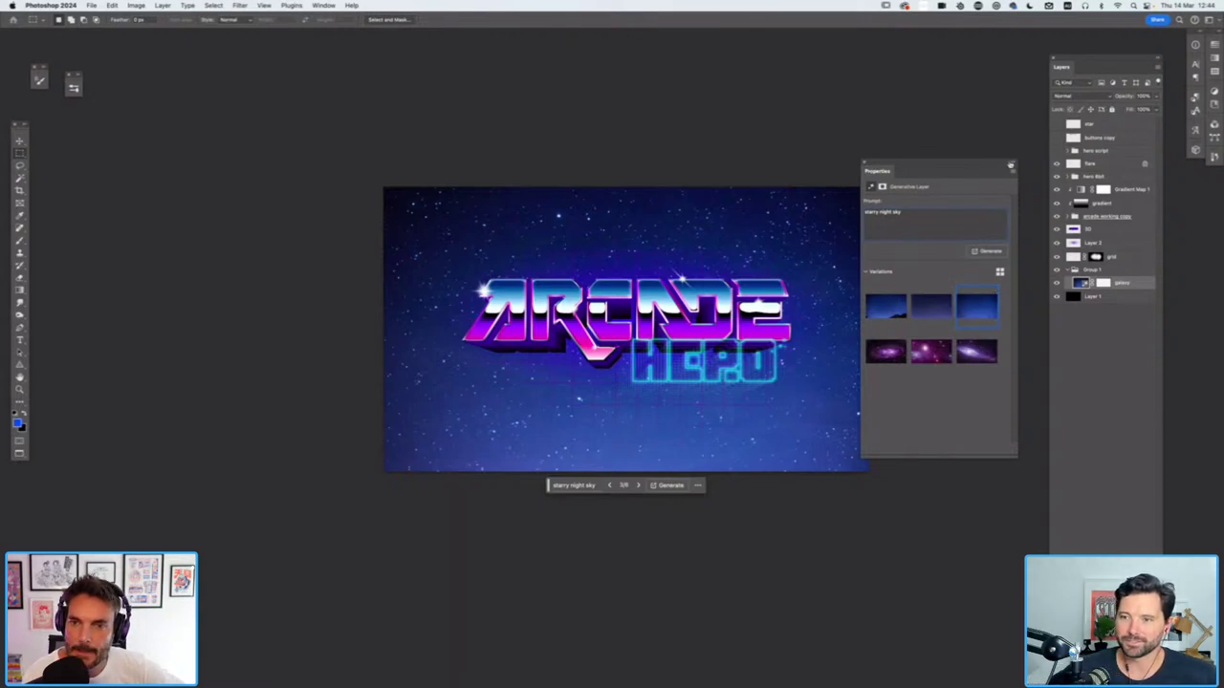
{"action": "left_click", "coordinate": [1009, 165]}
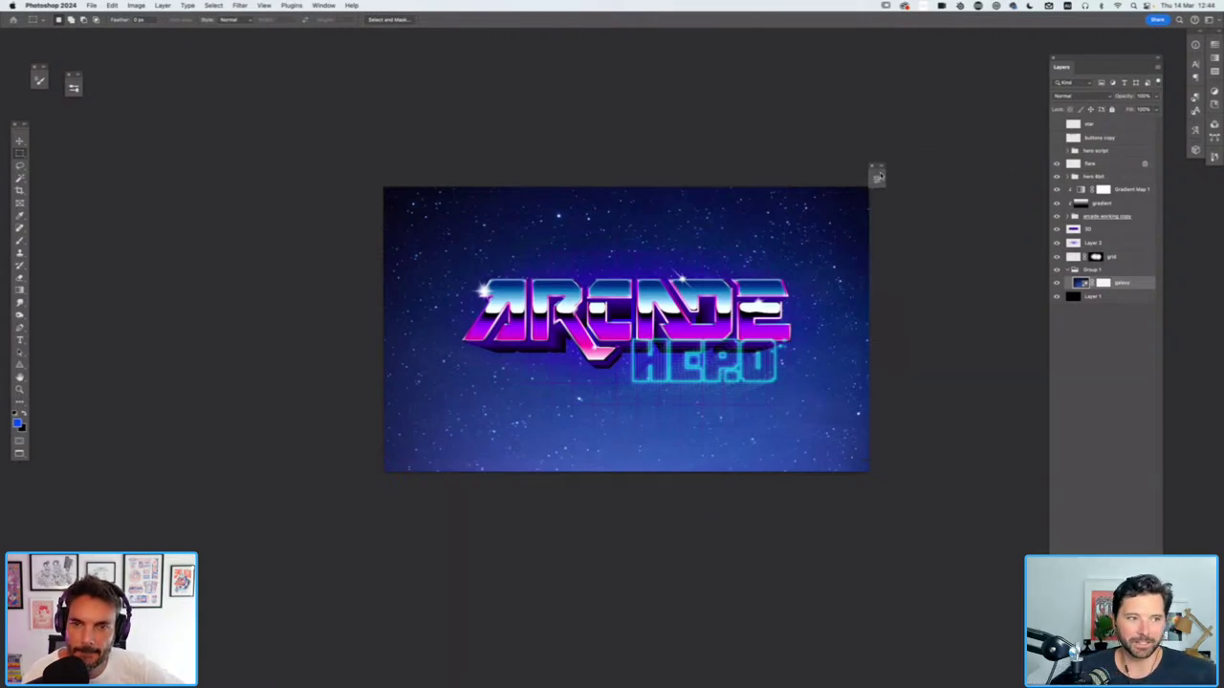
{"action": "left_click_drag", "start_coordinate": [878, 176], "coordinate": [1003, 285]}
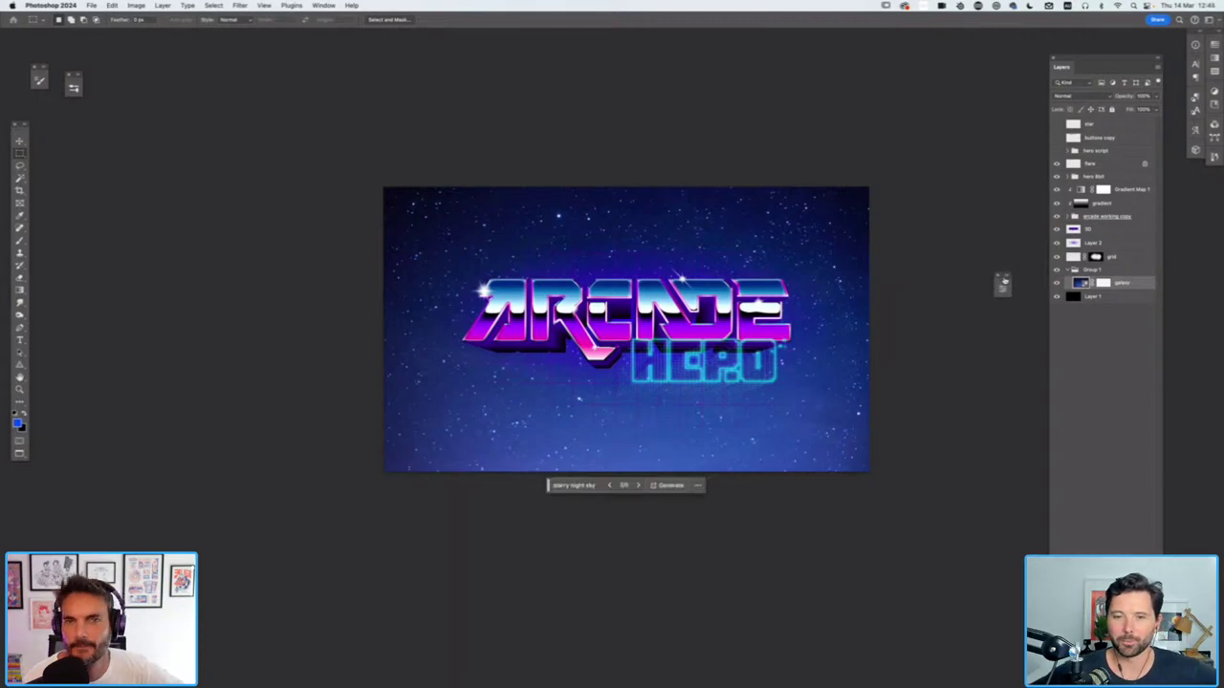
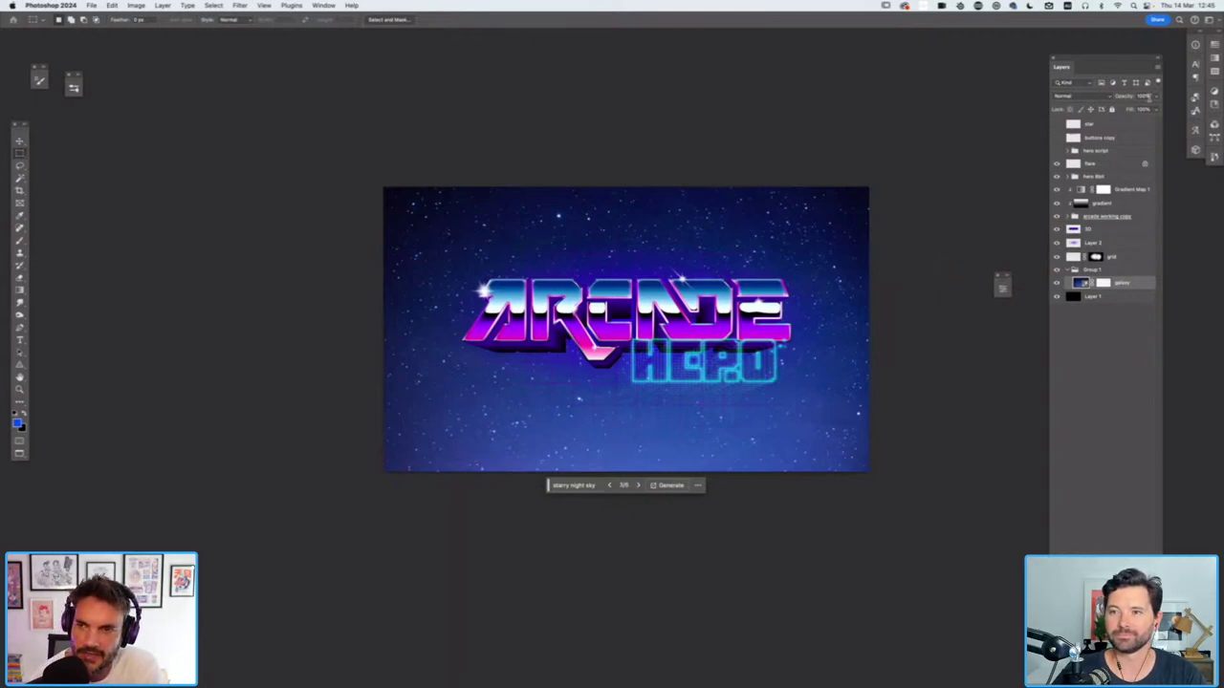
Replace the galaxy layer's mask with a copy of the grid layer's mask and set the galaxy layer's opacity to about 78%
{"action": "left_click", "coordinate": [1153, 97]}
{"action": "left_click_drag", "start_coordinate": [1129, 109], "coordinate": [1123, 109]}
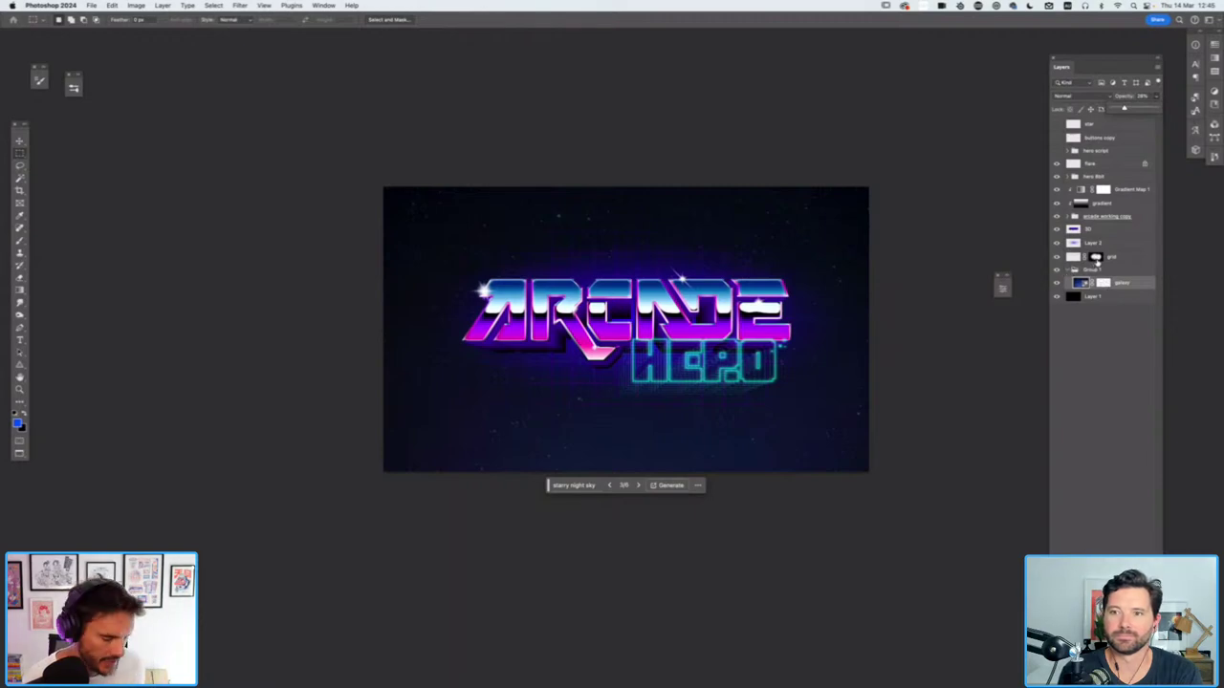
{"action": "left_click_drag", "start_coordinate": [1097, 264], "coordinate": [1105, 284]}
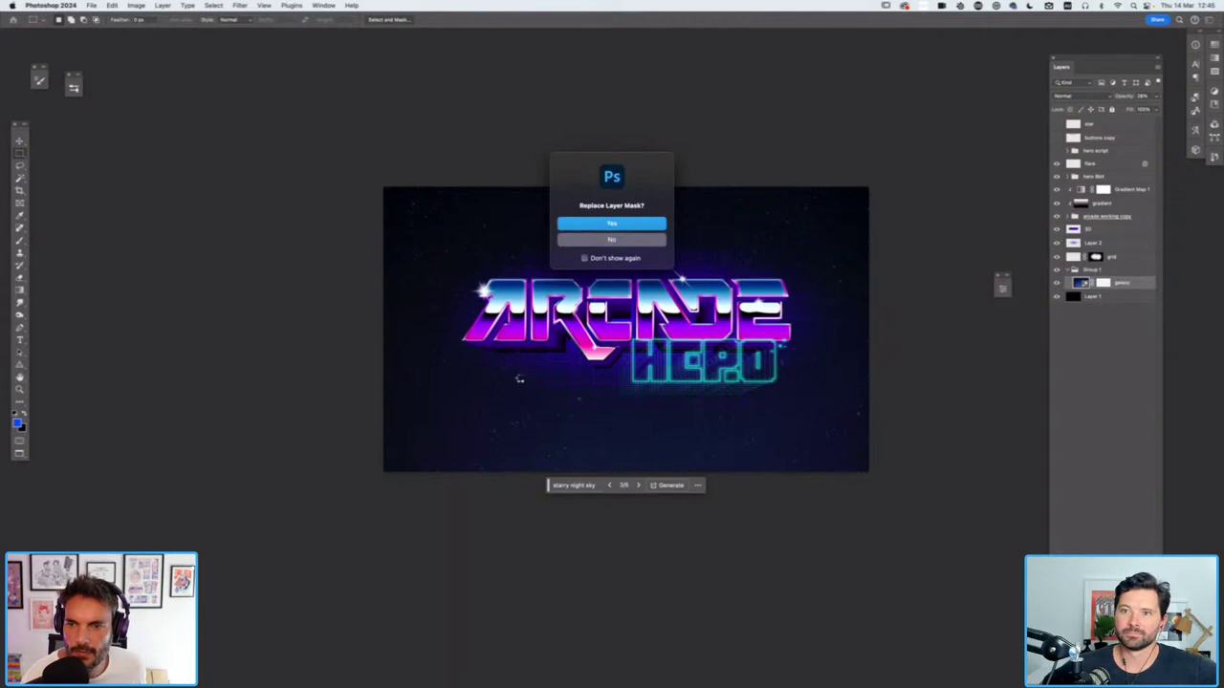
{"action": "key", "text": "Return"}
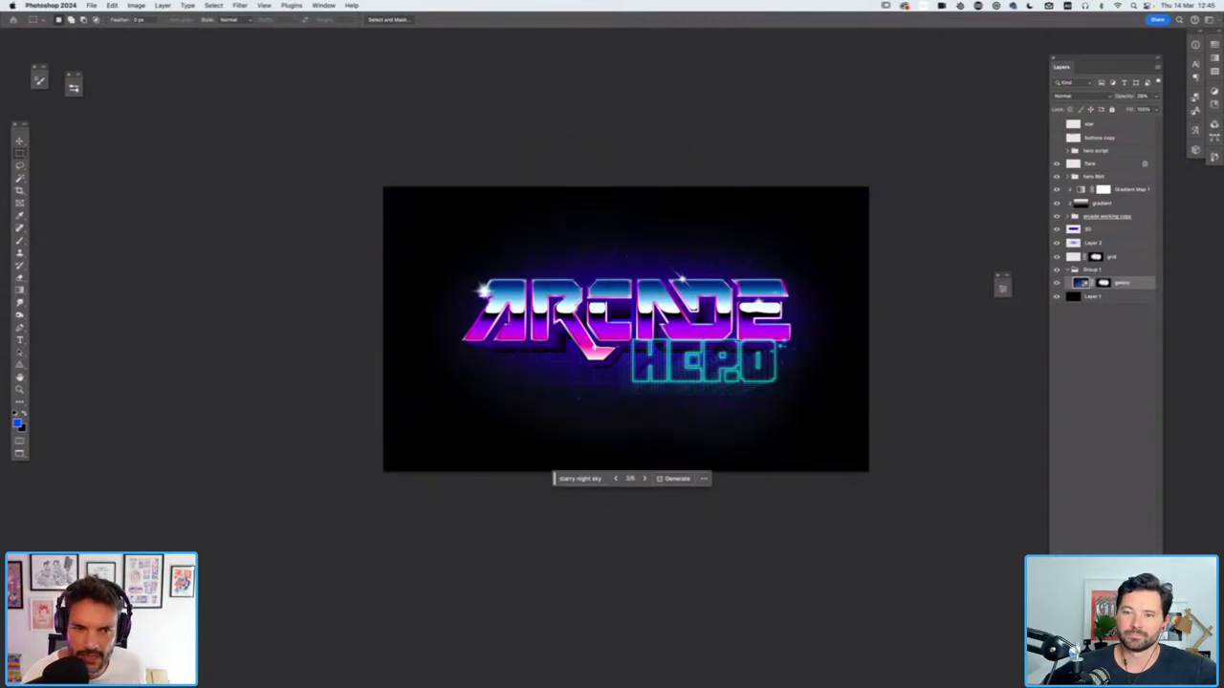
{"action": "left_click_drag", "start_coordinate": [1160, 97], "coordinate": [1145, 110]}
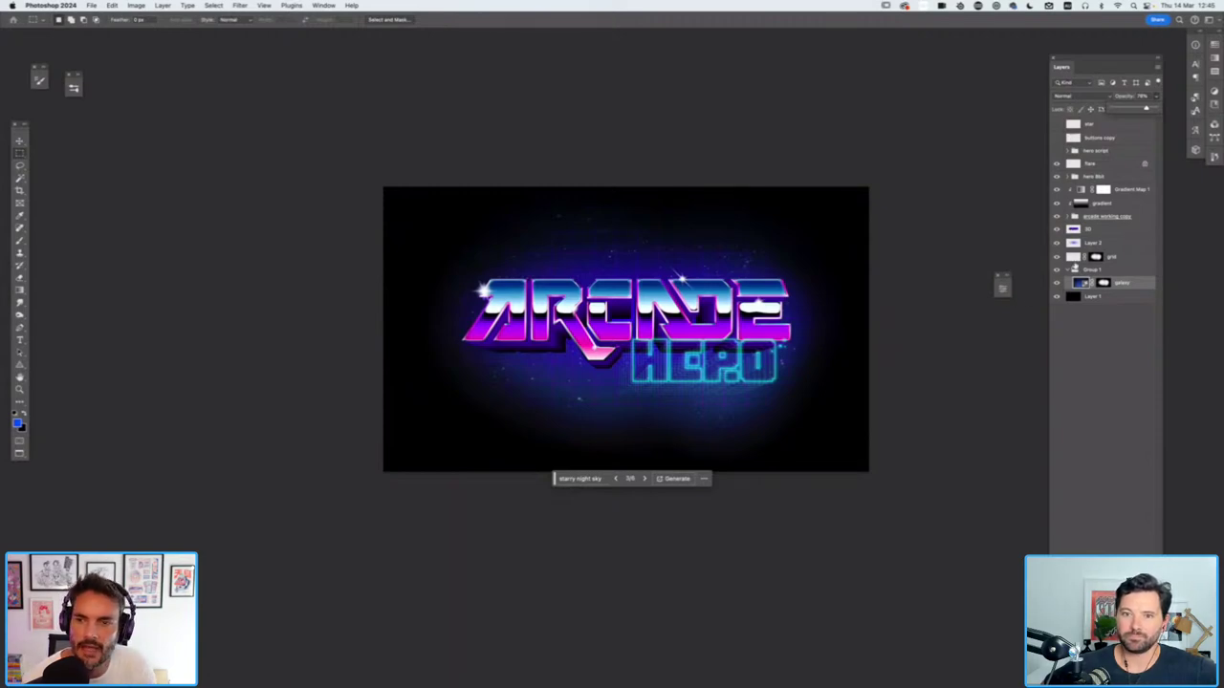
Shift the grid layer's hue from purple to green-teal with Hue/Saturation
{"action": "left_click", "coordinate": [1074, 260]}
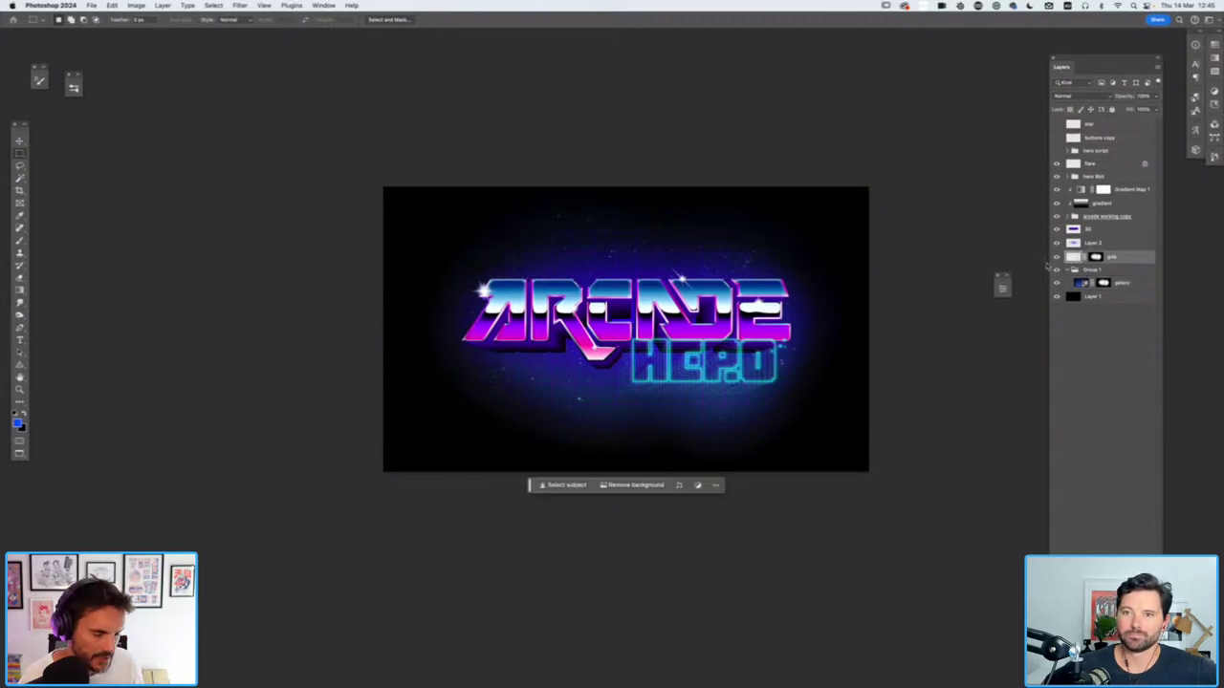
{"action": "key", "text": "super+u"}
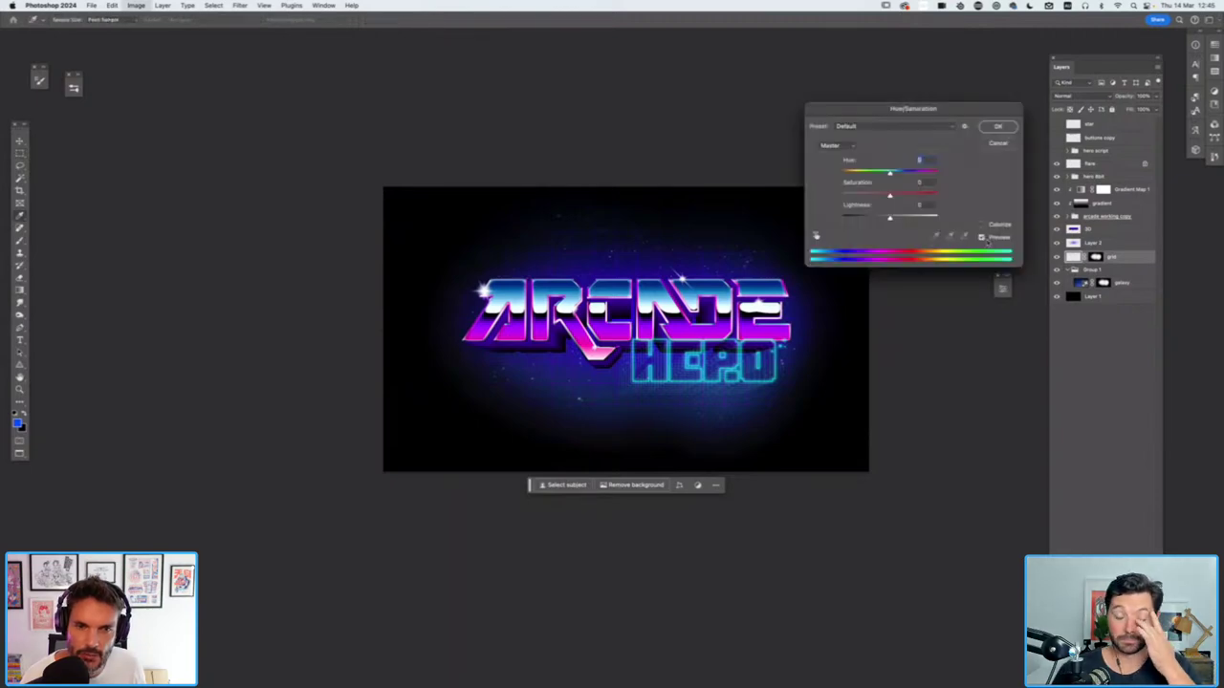
{"action": "left_click_drag", "start_coordinate": [890, 175], "coordinate": [850, 173]}
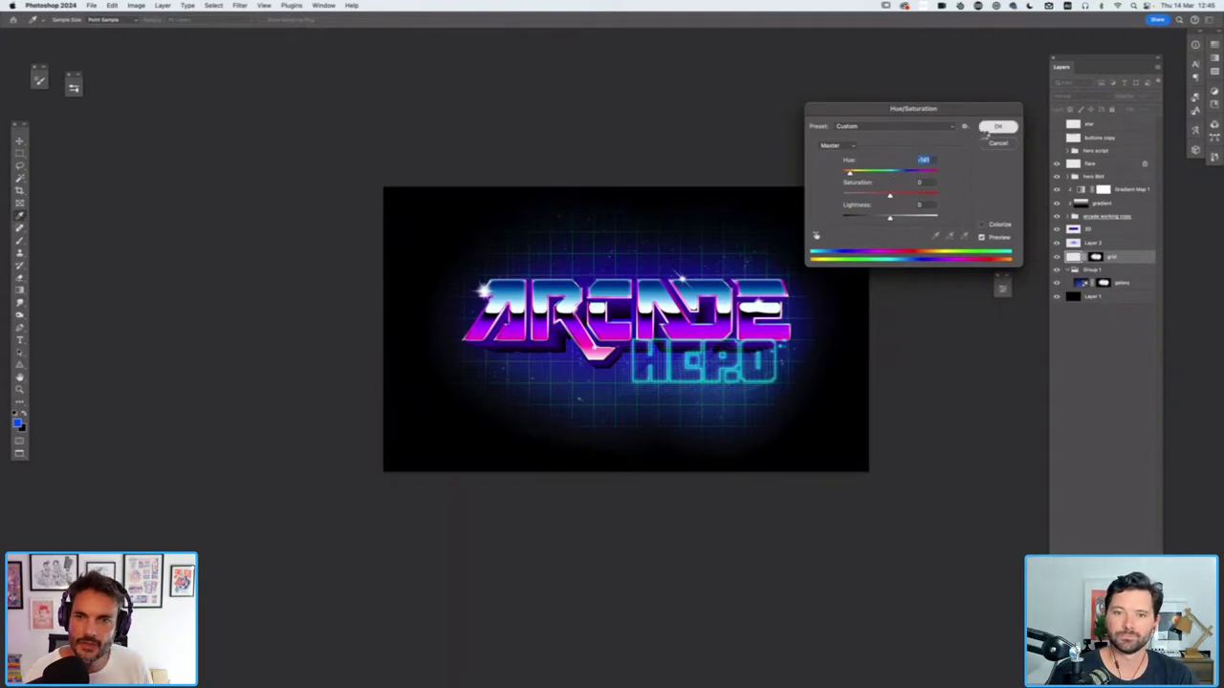
{"action": "left_click", "coordinate": [997, 127]}
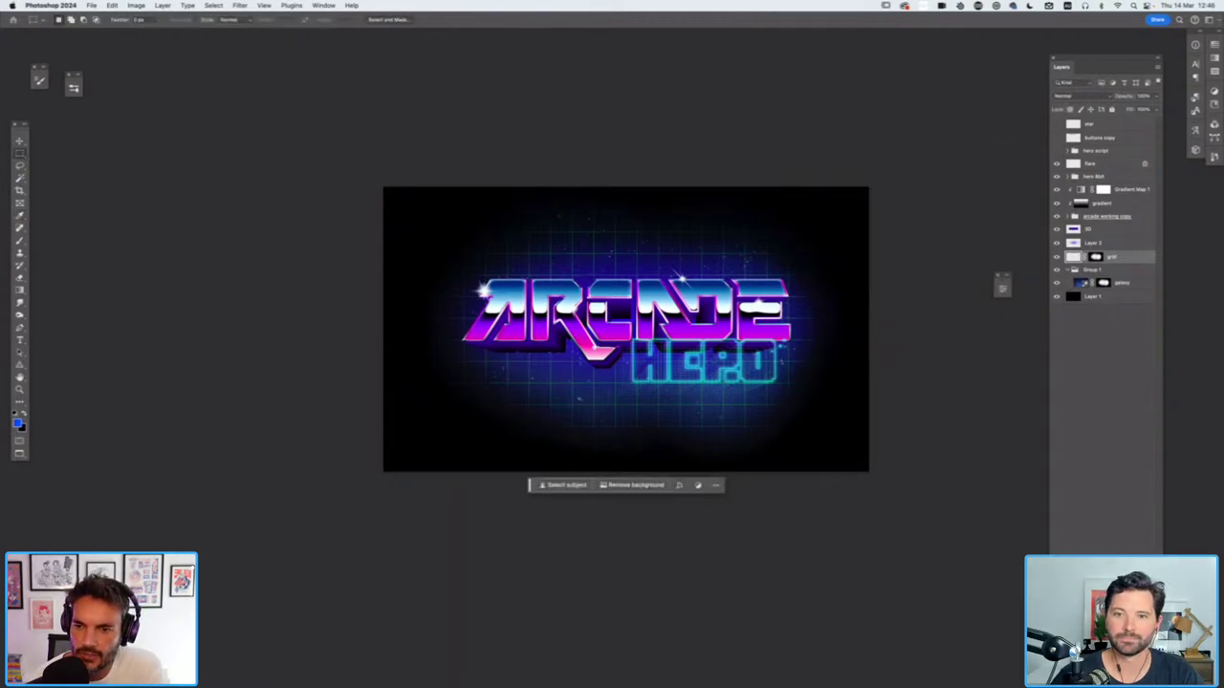
Add a new layer above the grid and set the foreground colour to bright cyan, RGB 0, 252, 255
{"action": "key", "text": "super+shift+alt+n"}
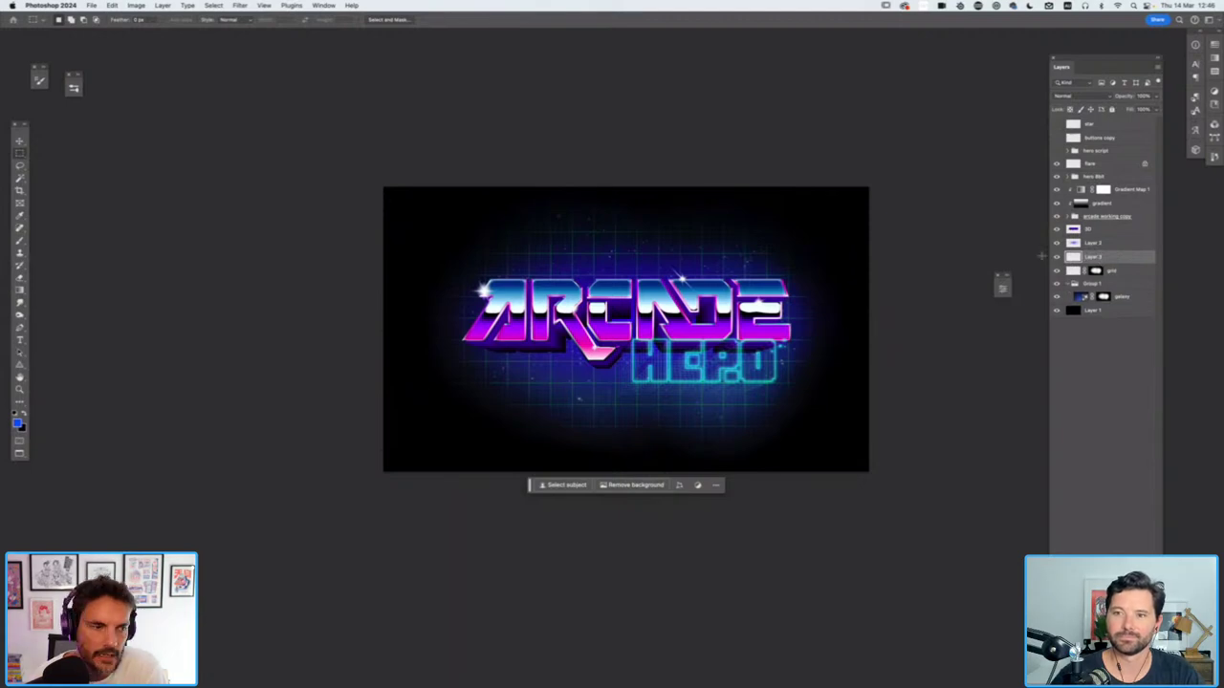
{"action": "left_click", "coordinate": [17, 423]}
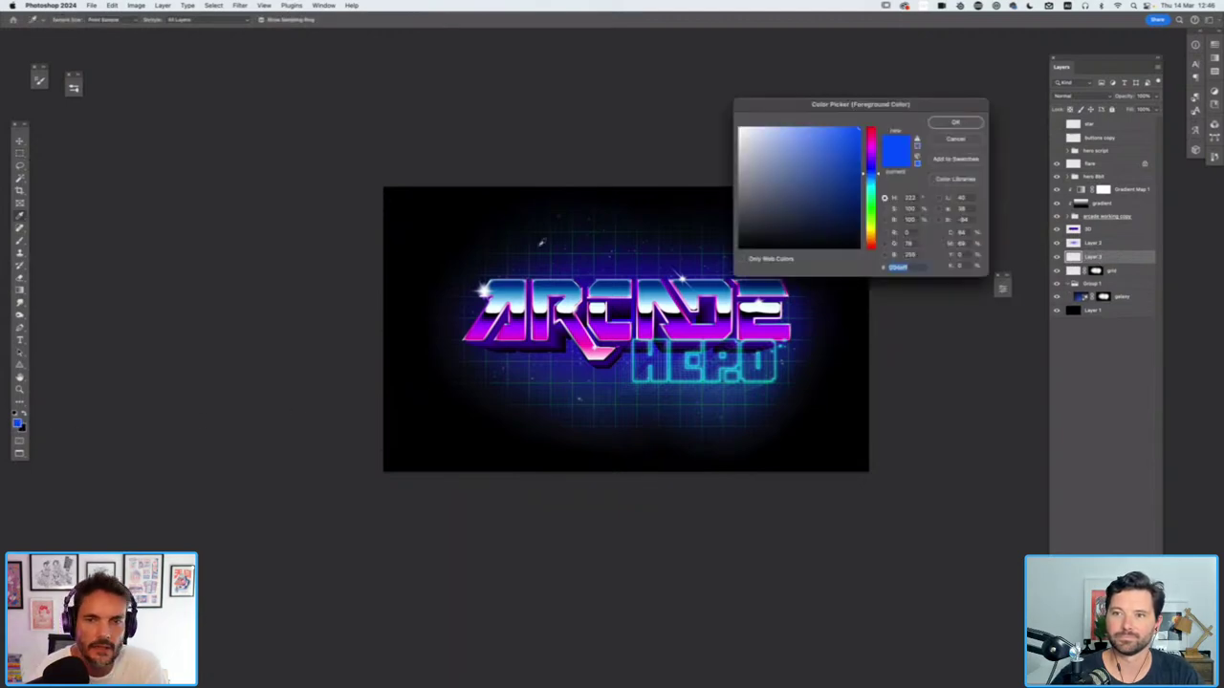
{"action": "left_click", "coordinate": [872, 187]}
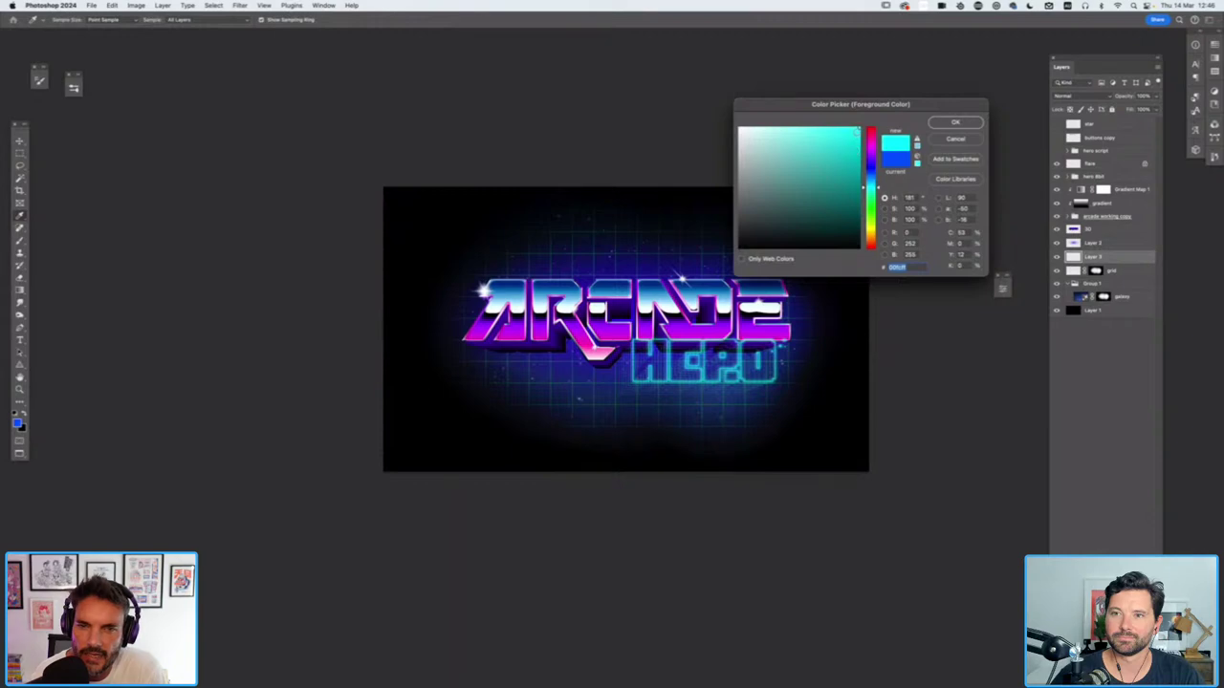
{"action": "left_click", "coordinate": [955, 122]}
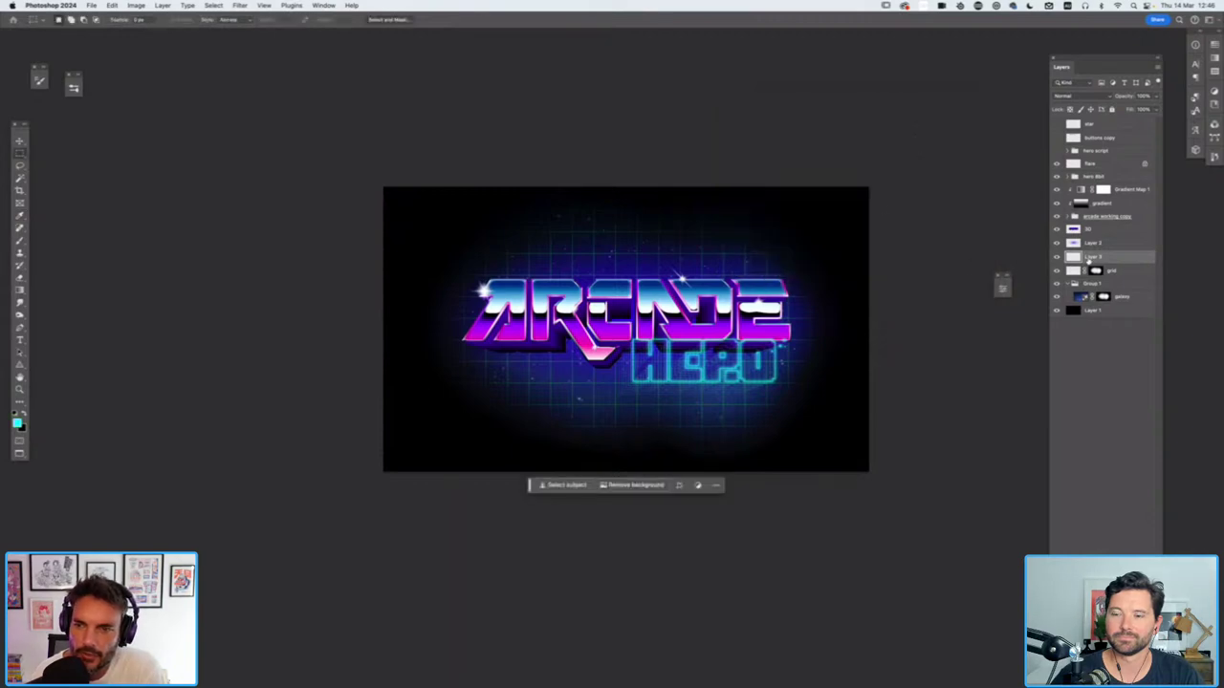
Rename the new layer above the grid as lightning
{"action": "double_click", "coordinate": [1092, 257]}
{"action": "type", "text": "glo"}
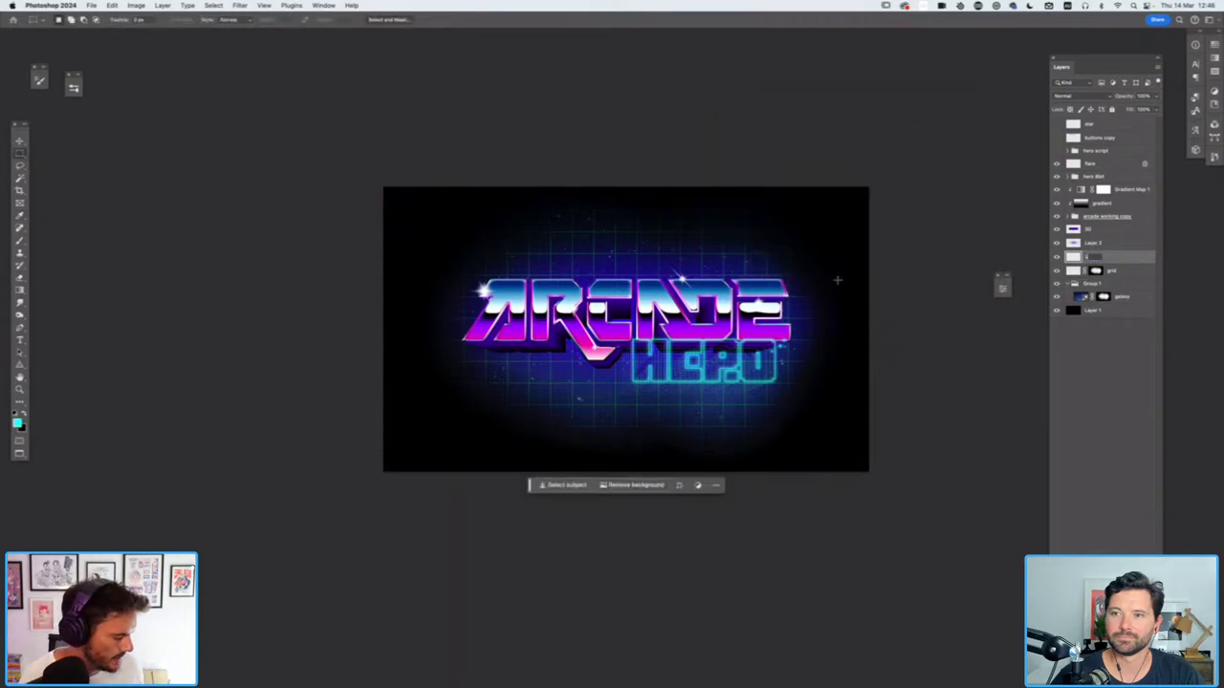
{"action": "type", "text": "wing"}
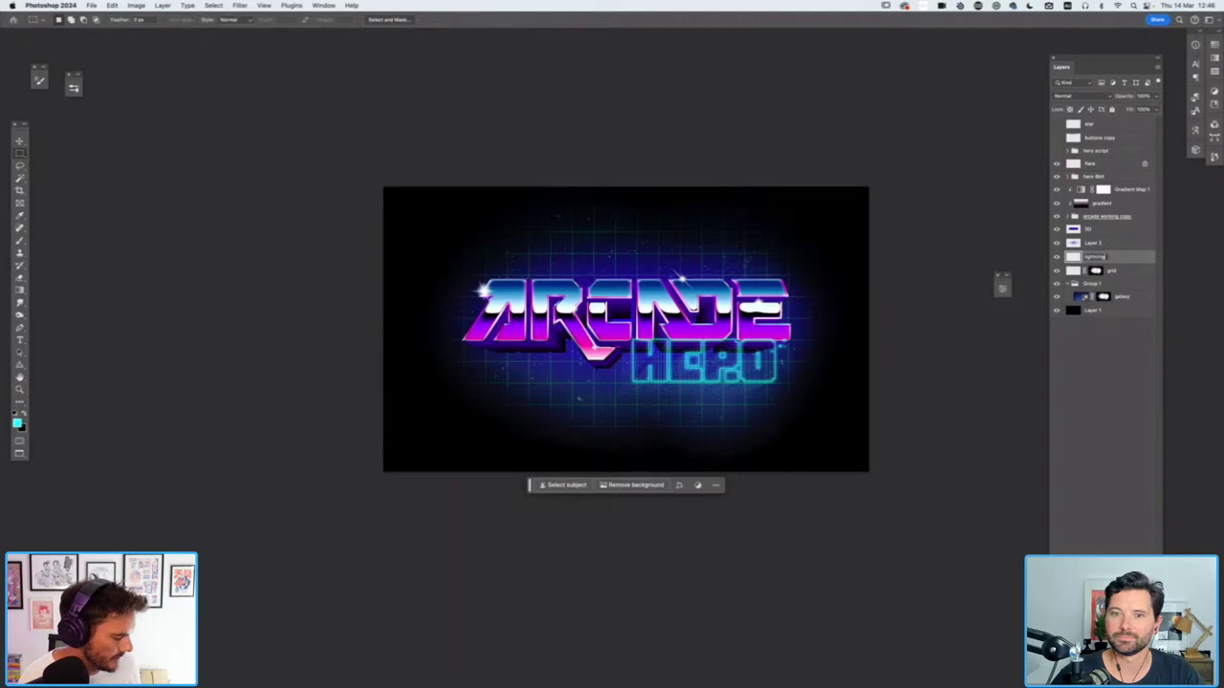
{"action": "key", "text": "Return"}
{"action": "key", "text": "b"}
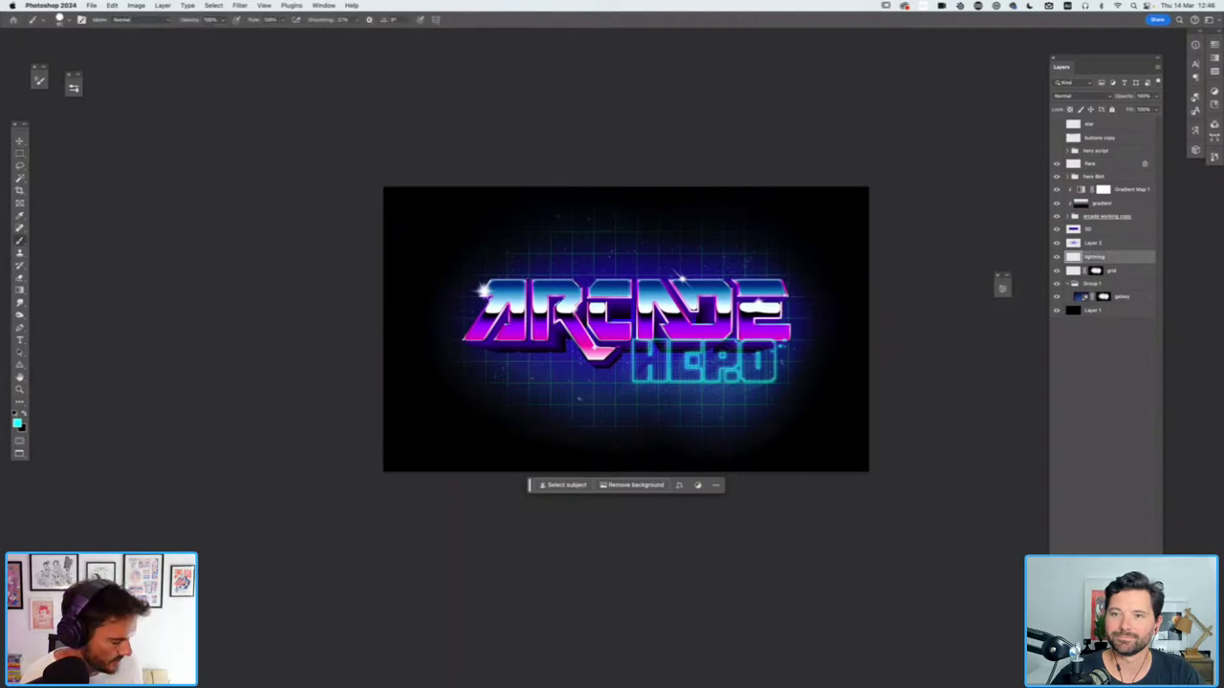
{"action": "key", "text": "super+equal"}
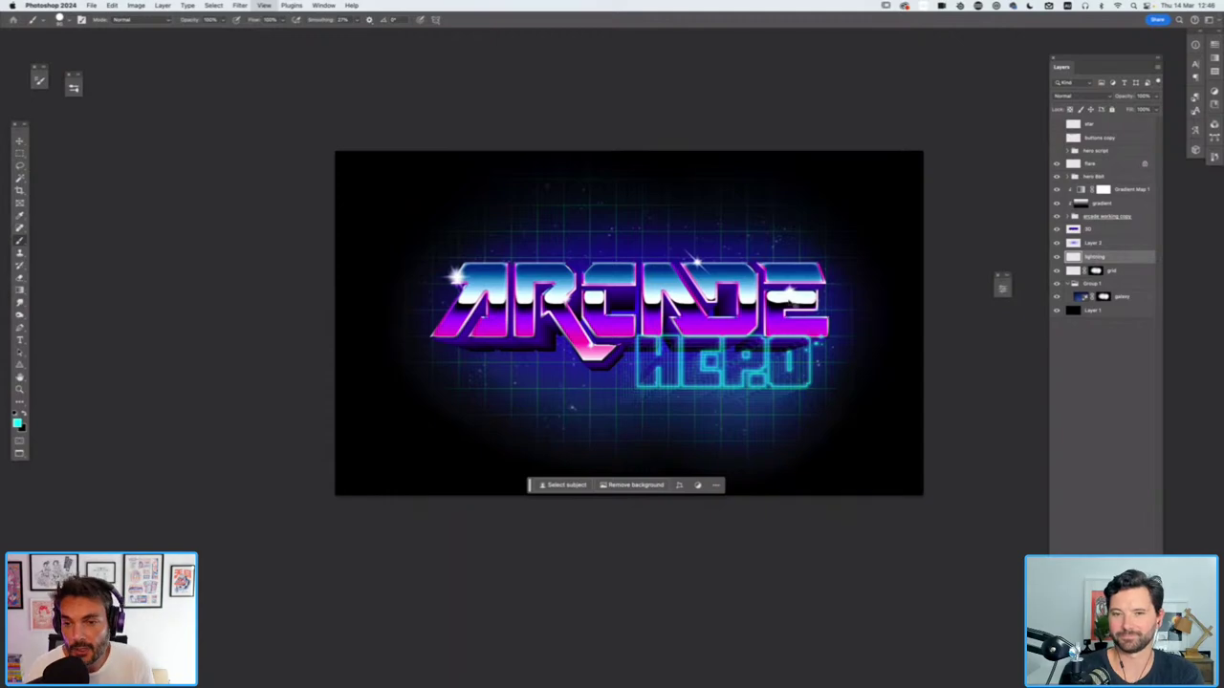
{"action": "key", "text": "super+equal"}
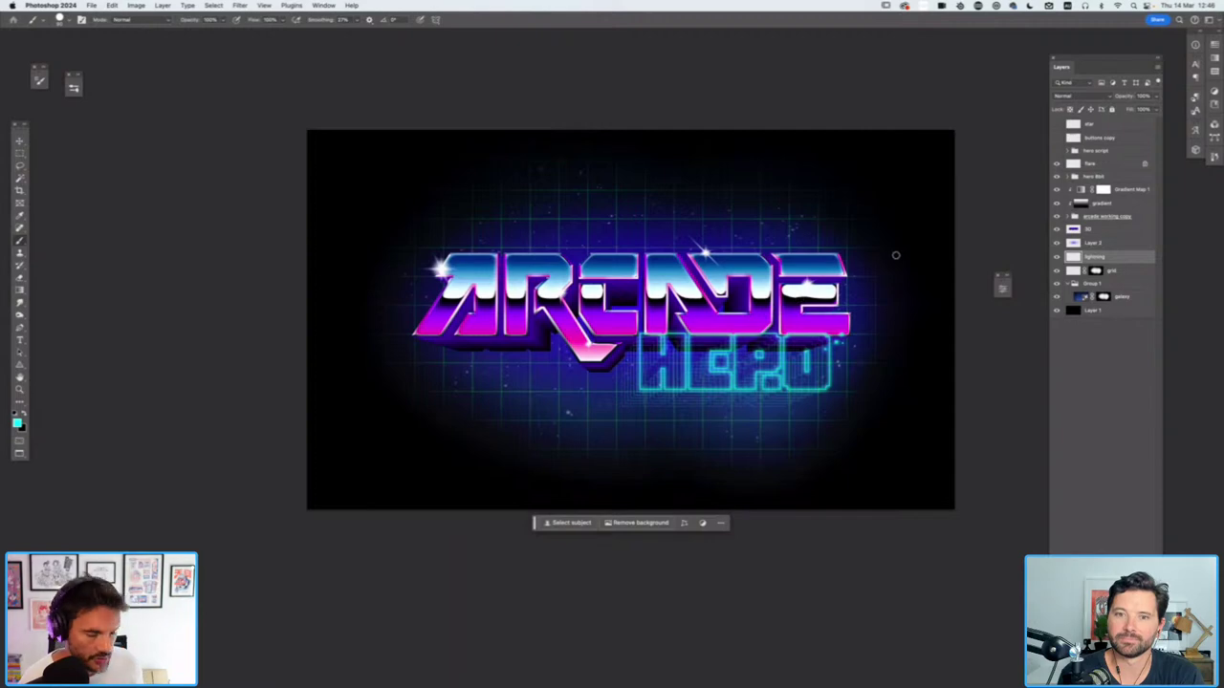
{"action": "key", "text": "m"}
{"action": "mouse_move", "coordinate": [850, 270]}
{"action": "left_mouse_down"}
{"action": "mouse_move", "coordinate": [915, 287]}
{"action": "mouse_move", "coordinate": [969, 331]}
{"action": "left_mouse_up"}
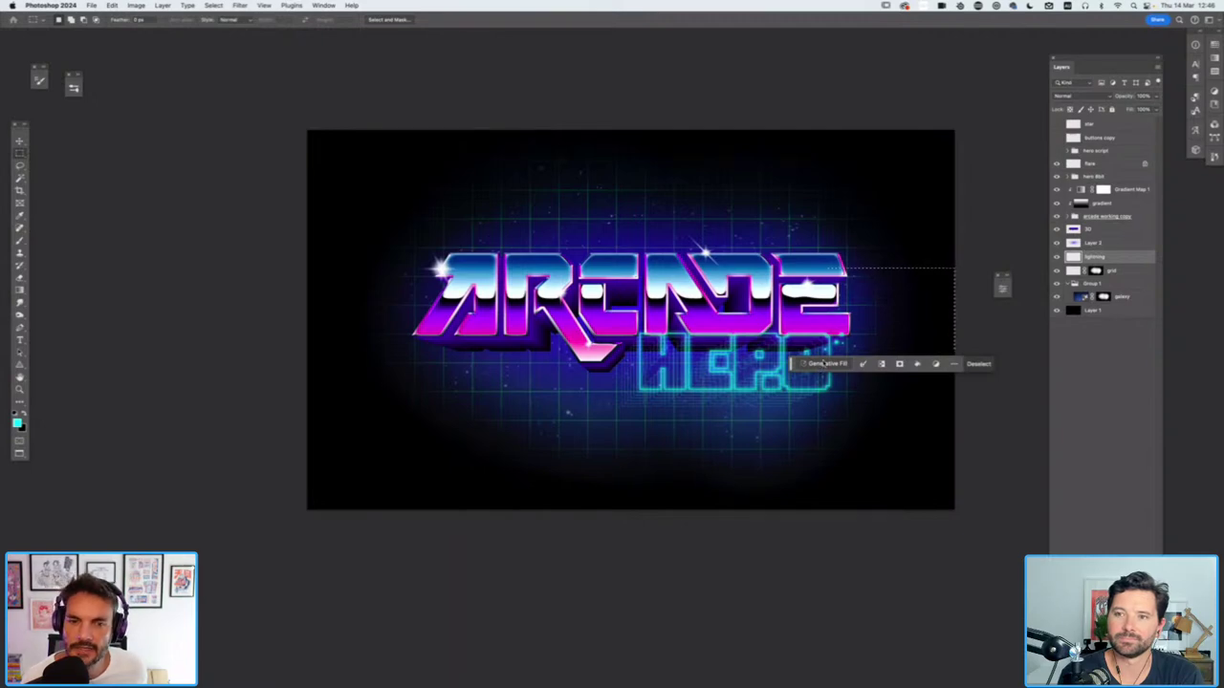
{"action": "left_click", "coordinate": [972, 364]}
Paint a jagged cyan lightning bolt from the canvas's right edge to the E of ARCADE, with a small branch underneath
{"action": "key", "text": "b"}
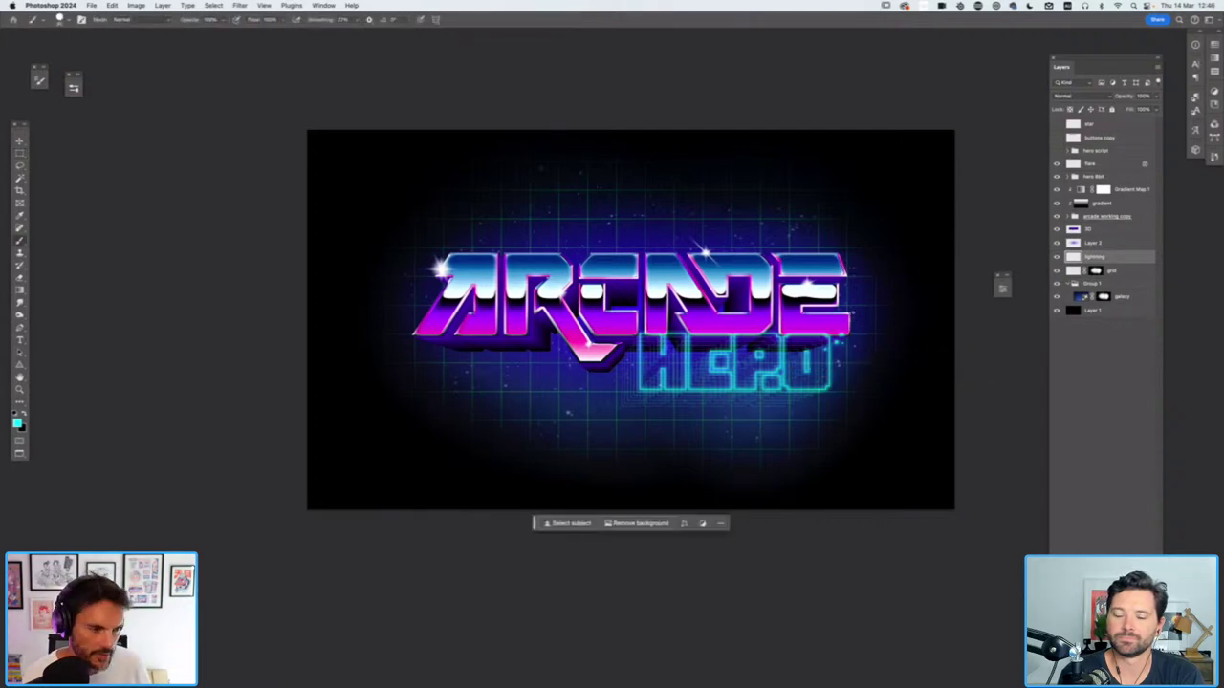
{"action": "key", "text": "super+plus"}
{"action": "key", "text": "super+plus"}
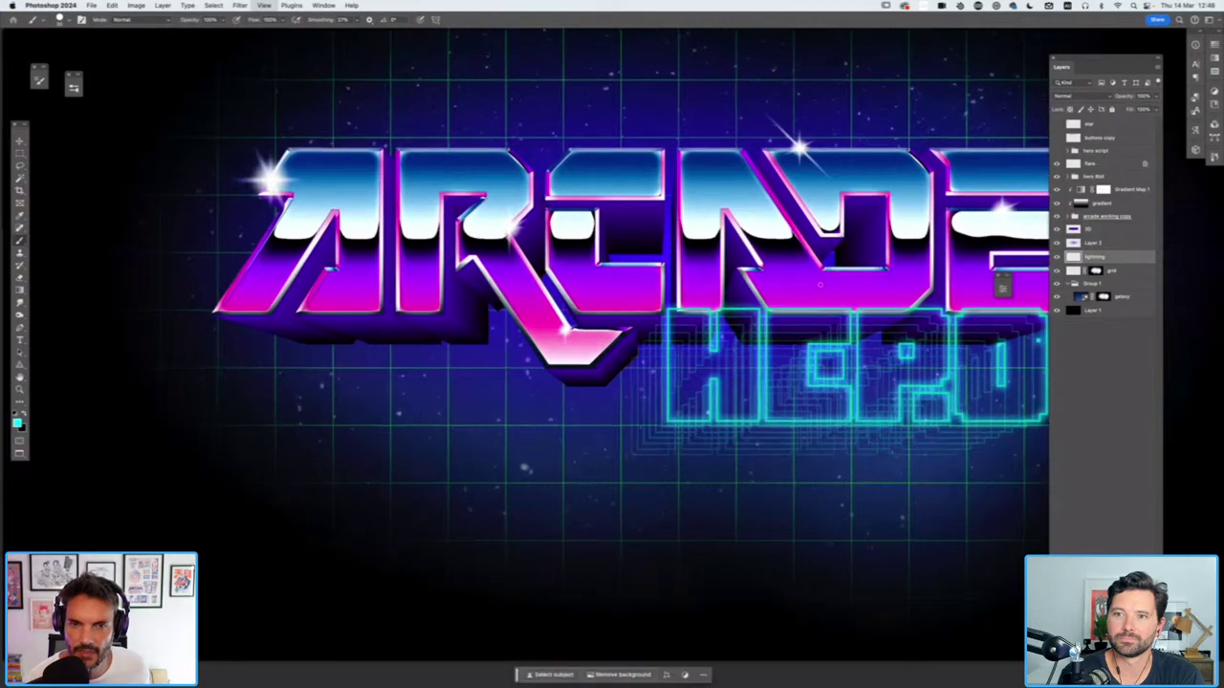
{"action": "key", "text": "super+plus"}
{"action": "key", "text": "super+minus"}
{"action": "key", "text": "super+minus"}
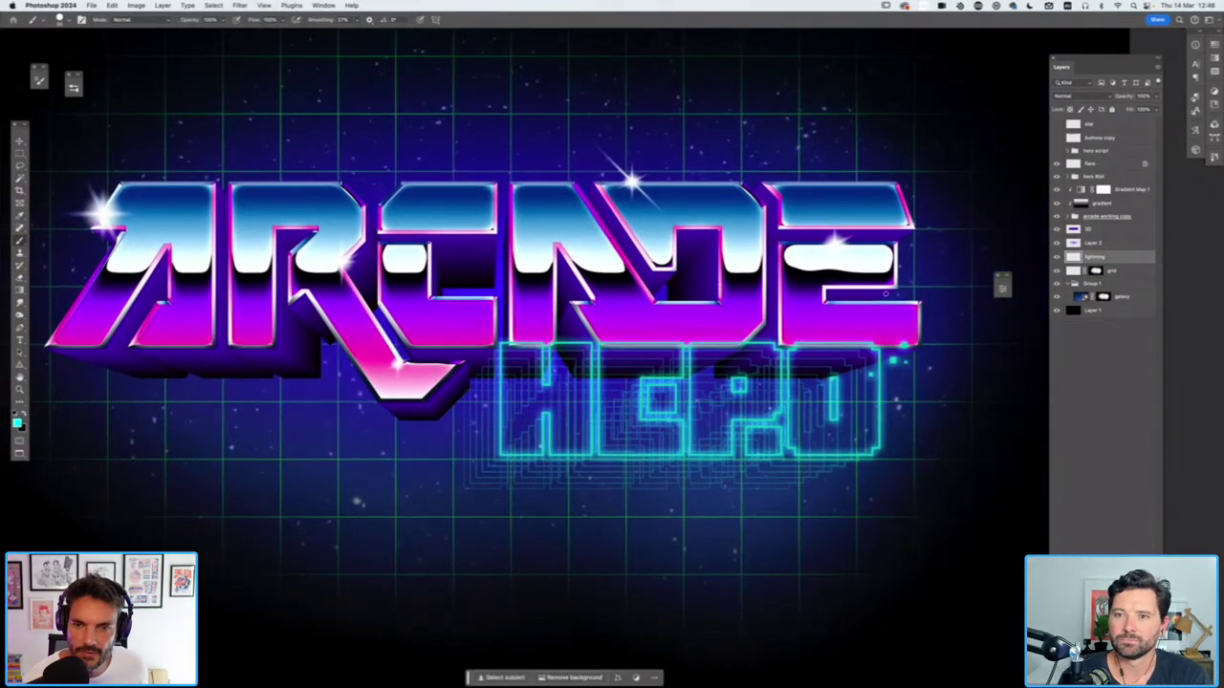
{"action": "left_click_drag", "start_coordinate": [917, 286], "coordinate": [735, 295]}
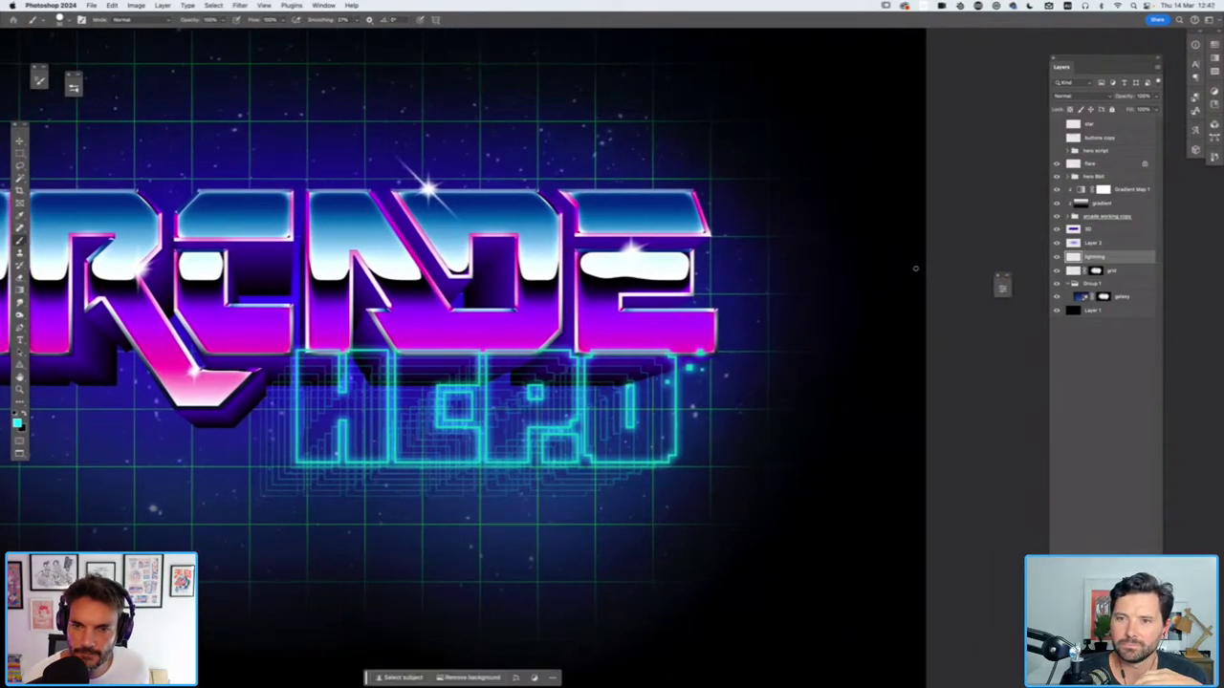
{"action": "mouse_move", "coordinate": [925, 273]}
{"action": "left_mouse_down"}
{"action": "mouse_move", "coordinate": [883, 291]}
{"action": "mouse_move", "coordinate": [858, 286]}
{"action": "mouse_move", "coordinate": [833, 317]}
{"action": "mouse_move", "coordinate": [767, 285]}
{"action": "mouse_move", "coordinate": [746, 302]}
{"action": "mouse_move", "coordinate": [698, 276]}
{"action": "left_mouse_up"}
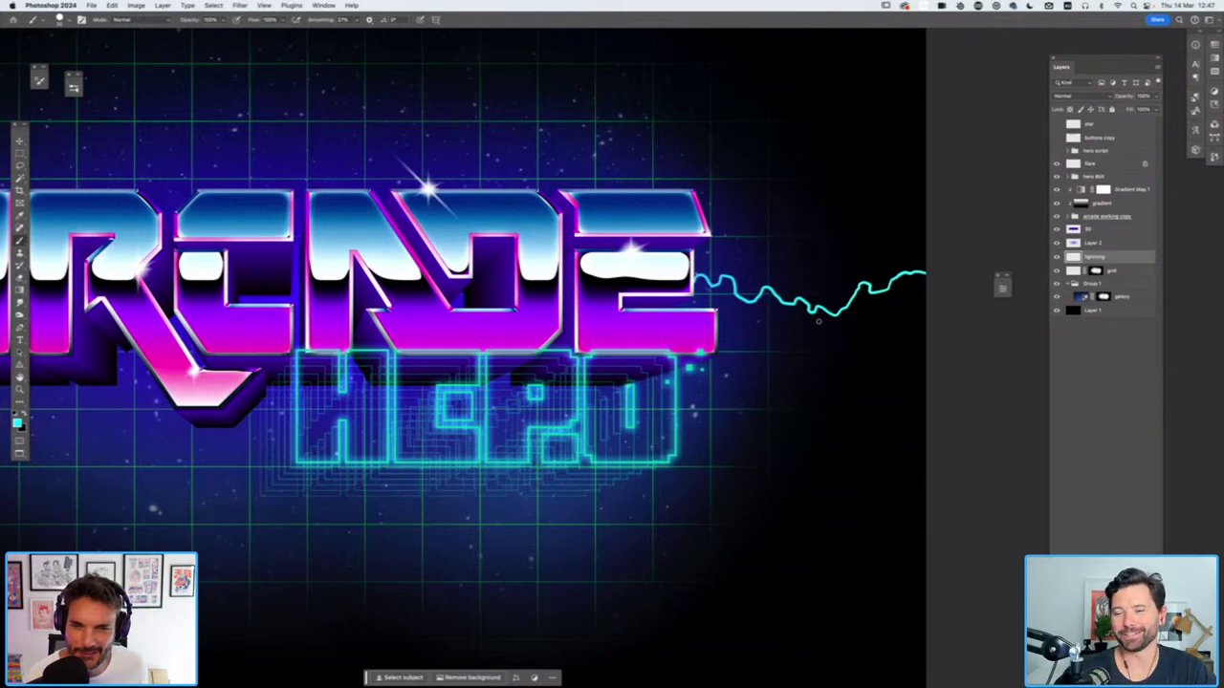
{"action": "left_click_drag", "start_coordinate": [834, 316], "coordinate": [789, 342]}
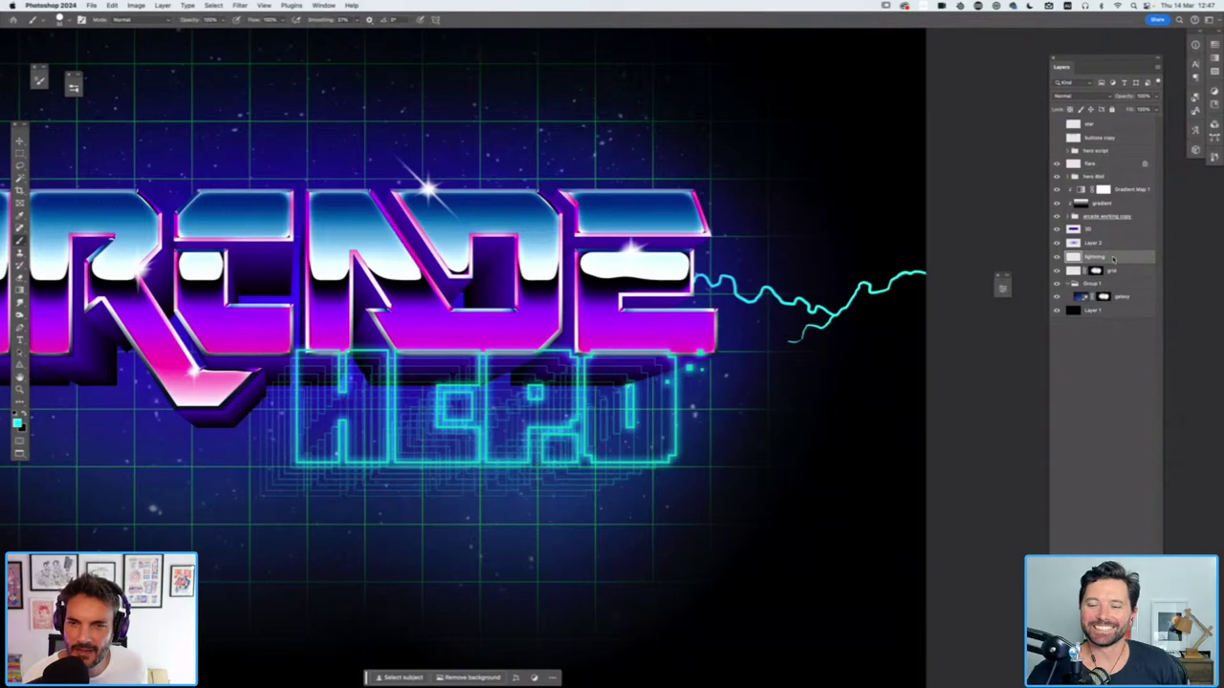
Add an Outer Glow in Linear Dodge (Add) mode to the lightning layer, slightly enlarge its size and colour it blue
{"action": "double_click", "coordinate": [1112, 258]}
{"action": "left_click_drag", "start_coordinate": [803, 76], "coordinate": [1017, 56]}
{"action": "left_click", "coordinate": [855, 237]}
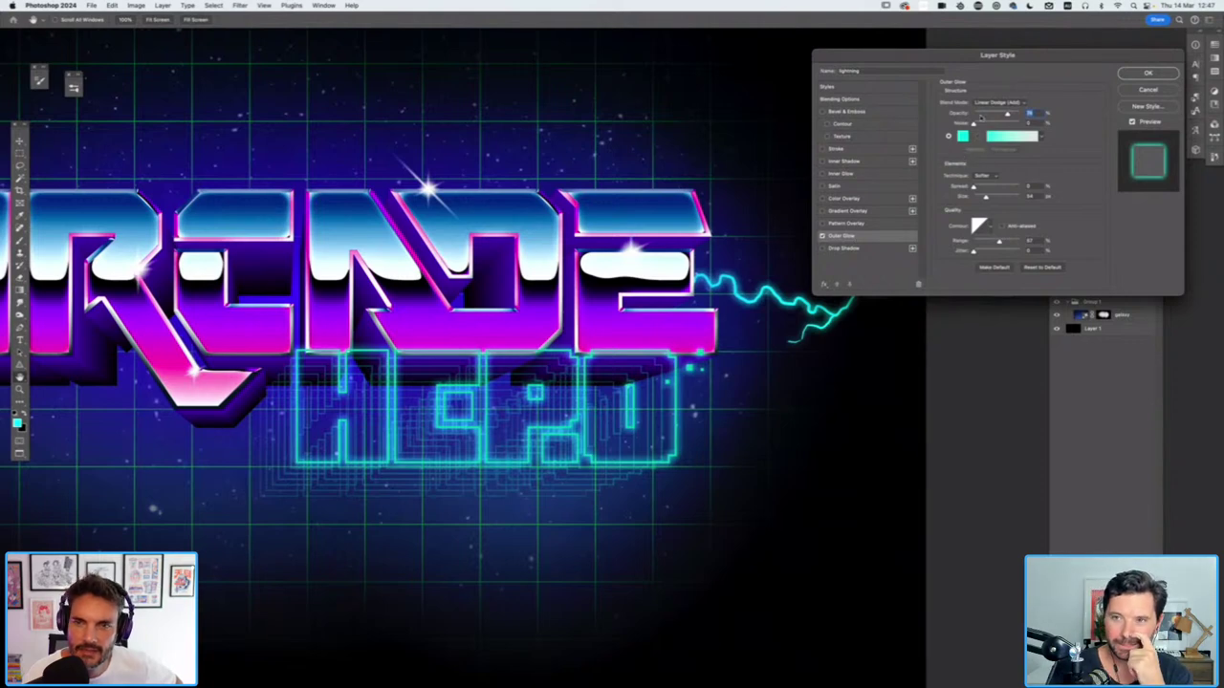
{"action": "left_click_drag", "start_coordinate": [987, 197], "coordinate": [991, 198]}
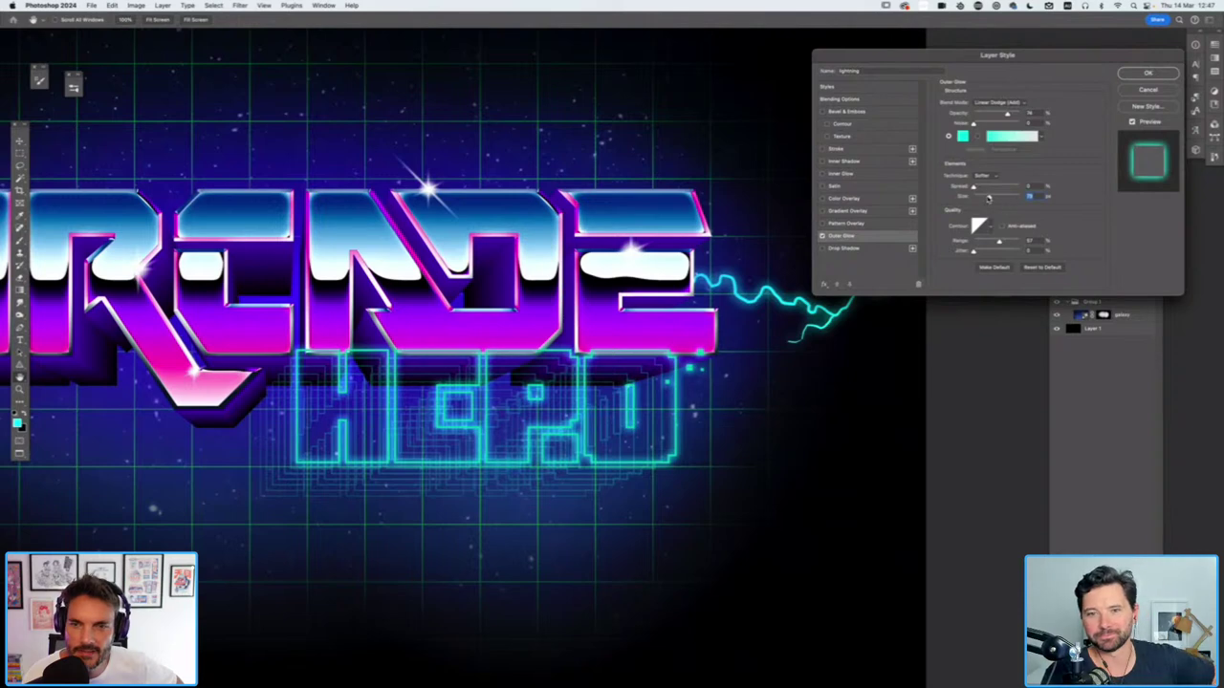
{"action": "left_click", "coordinate": [963, 135]}
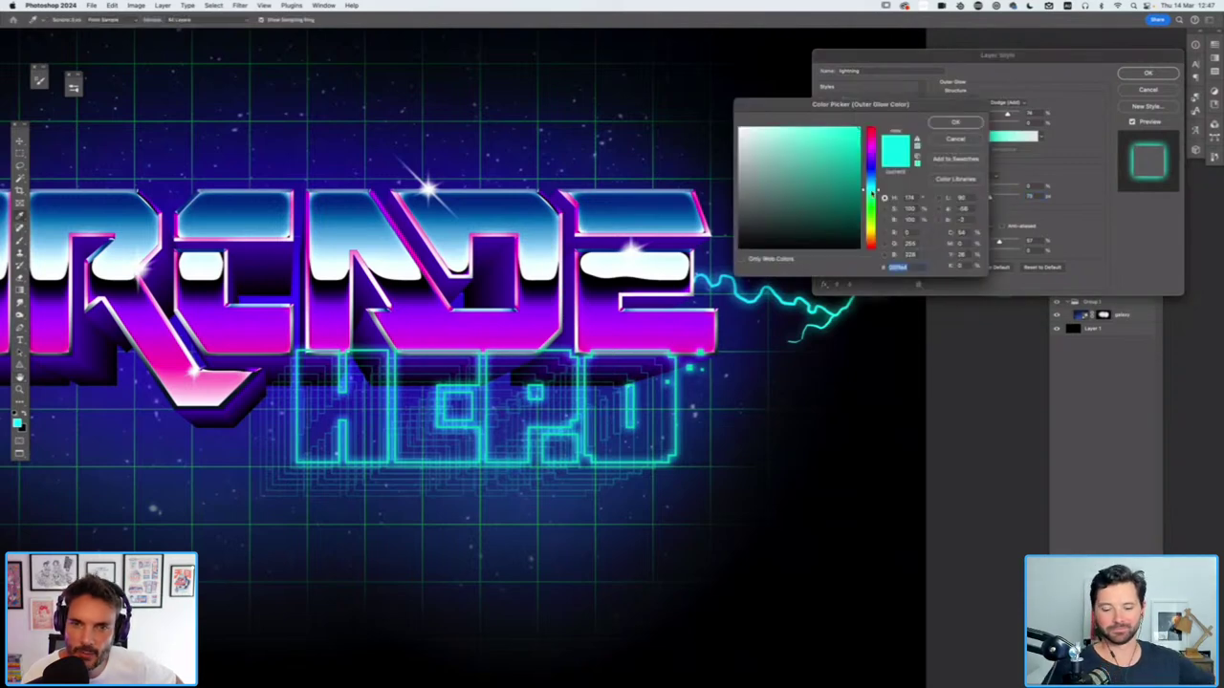
{"action": "left_click_drag", "start_coordinate": [875, 191], "coordinate": [872, 178]}
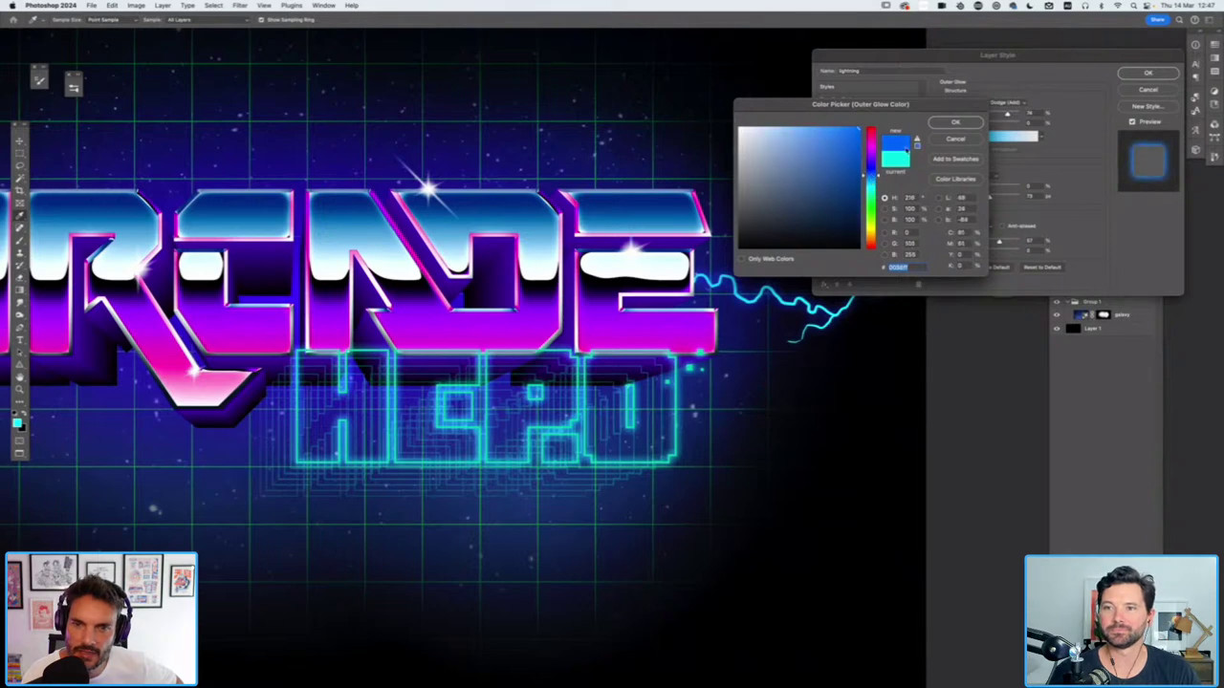
{"action": "left_click", "coordinate": [948, 124]}
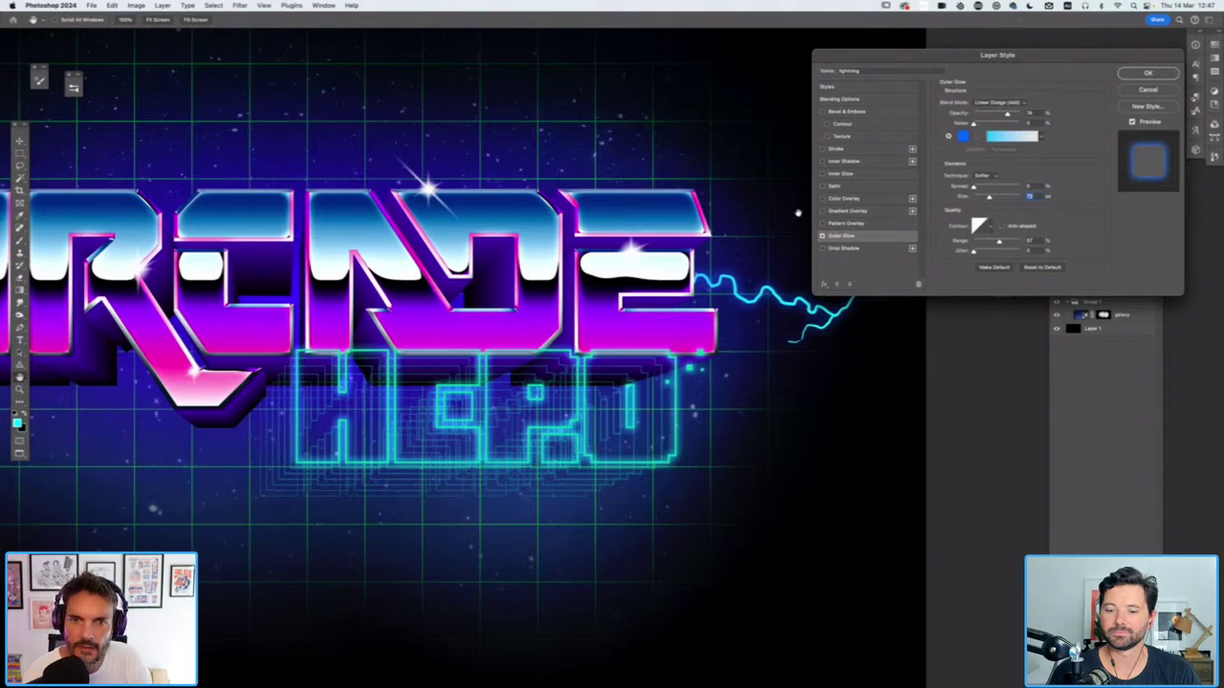
Add a small white Inner Glow with its source at the centre to the lightning layer
{"action": "left_click", "coordinate": [854, 175]}
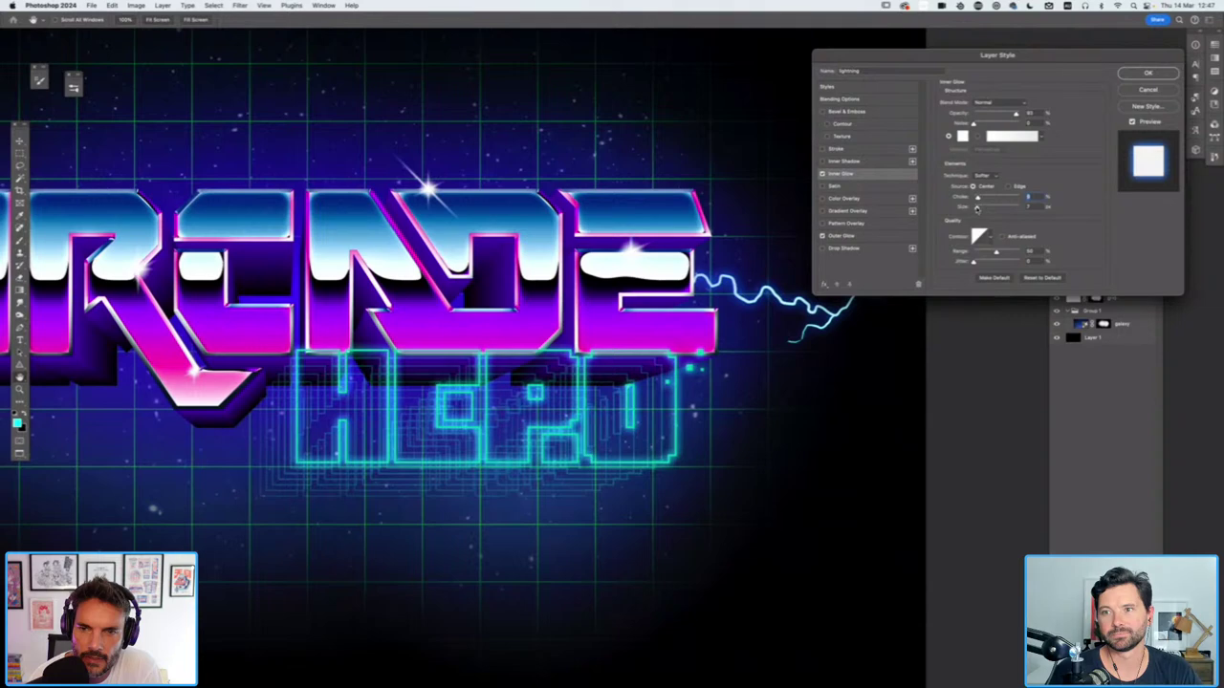
{"action": "left_click_drag", "start_coordinate": [976, 208], "coordinate": [974, 209]}
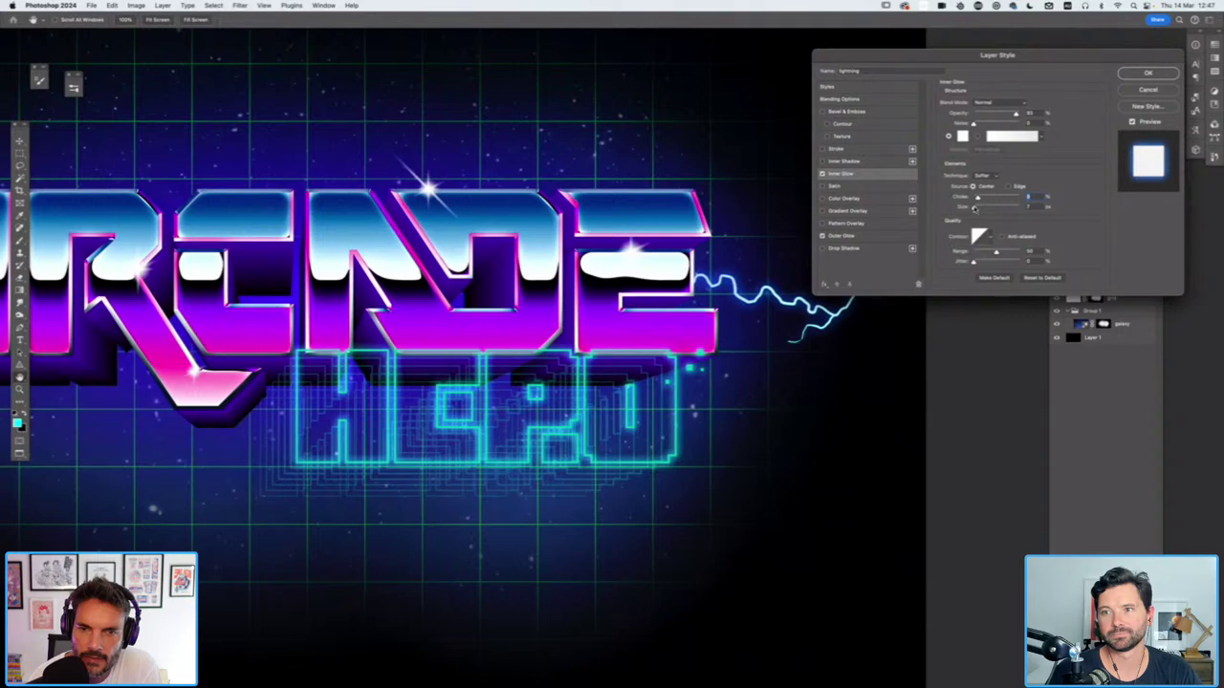
{"action": "left_click", "coordinate": [1138, 74]}
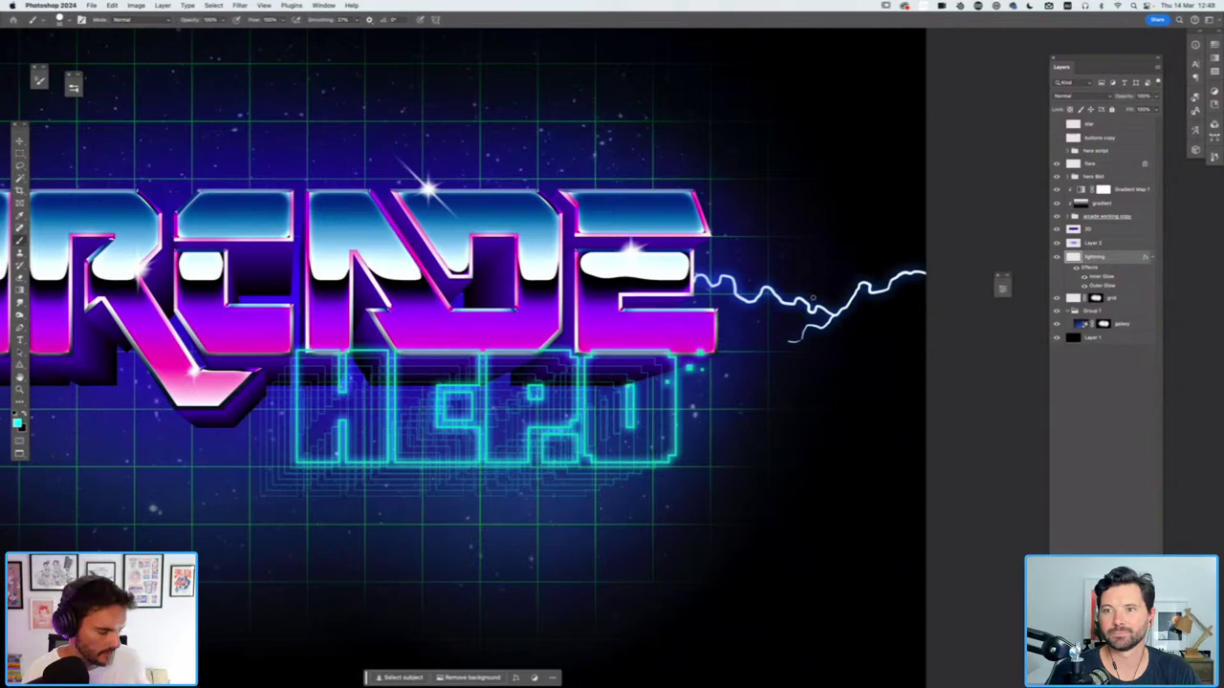
Raise the lightning layer's Outer Glow opacity to 100% and change its colour to a lighter blue, RGB 0, 156, 255
{"action": "key", "text": "super+minus"}
{"action": "key", "text": "super+minus"}
{"action": "key", "text": "super+minus"}
{"action": "key", "text": "super+plus"}
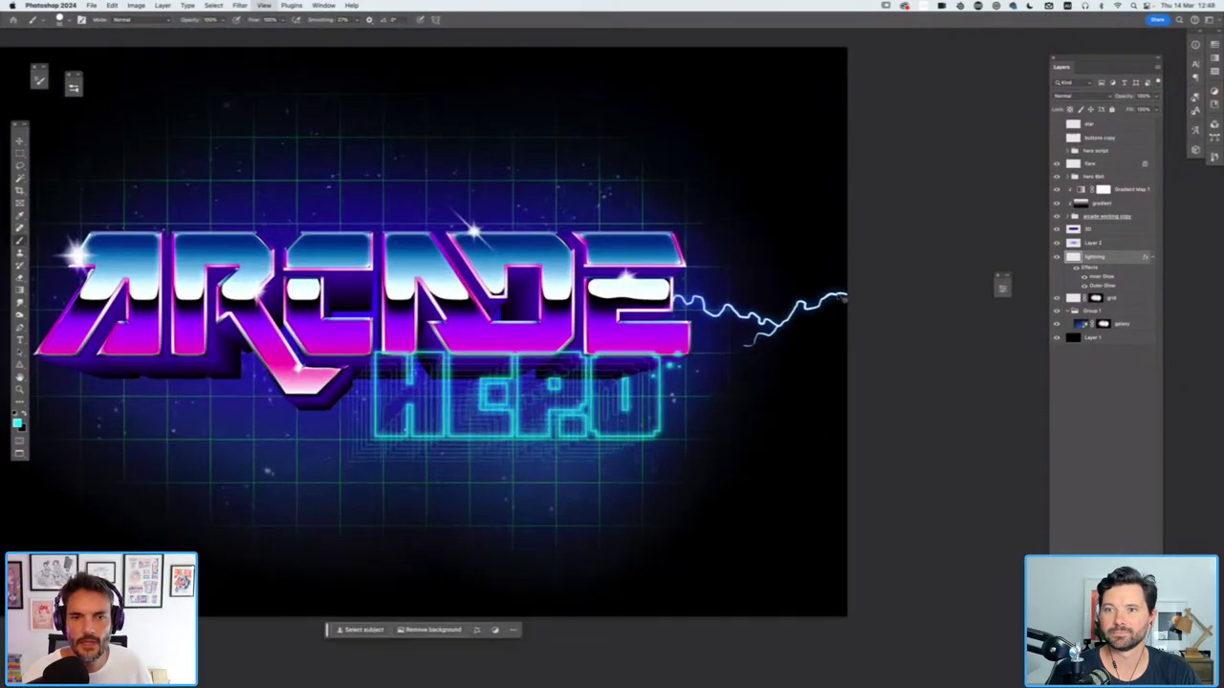
{"action": "key", "text": "super+plus"}
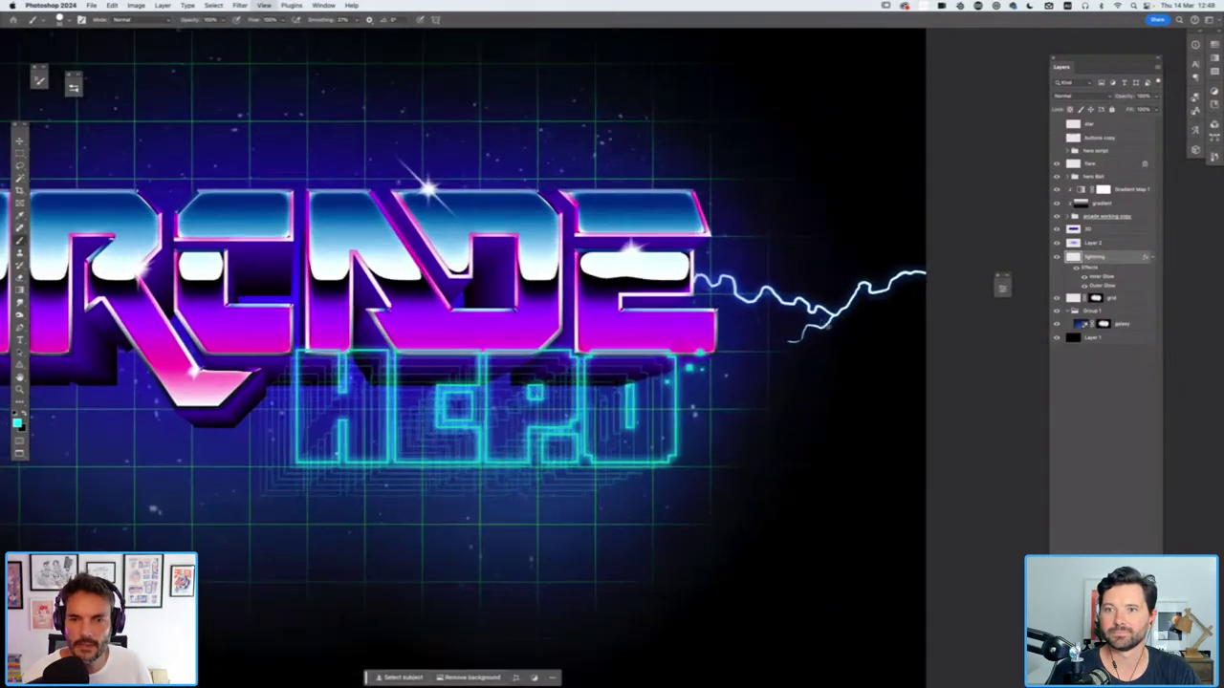
{"action": "double_click", "coordinate": [1100, 287]}
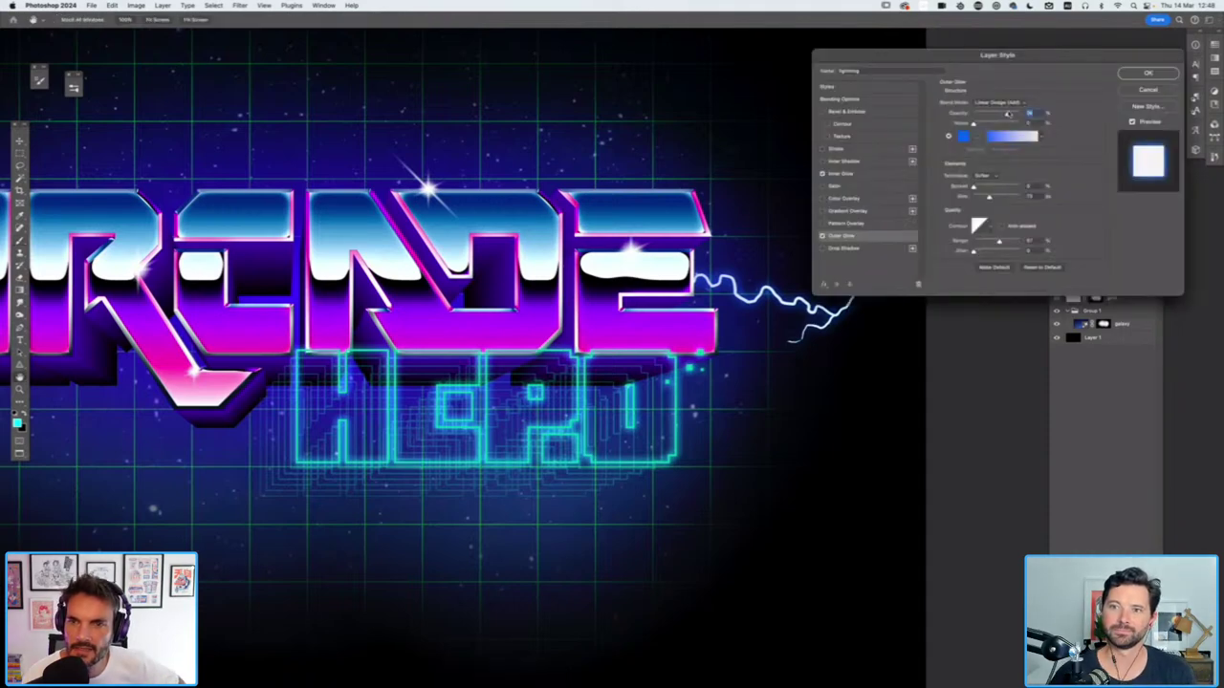
{"action": "left_click_drag", "start_coordinate": [1007, 114], "coordinate": [1027, 115]}
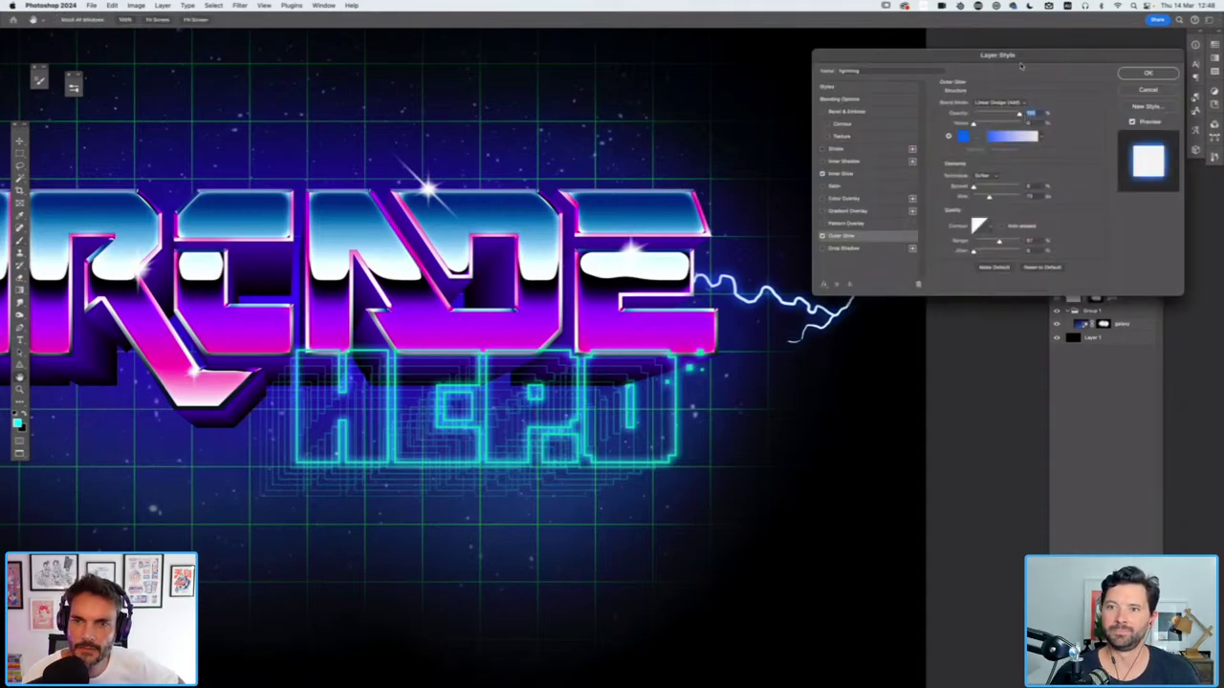
{"action": "left_click_drag", "start_coordinate": [1019, 66], "coordinate": [970, 334]}
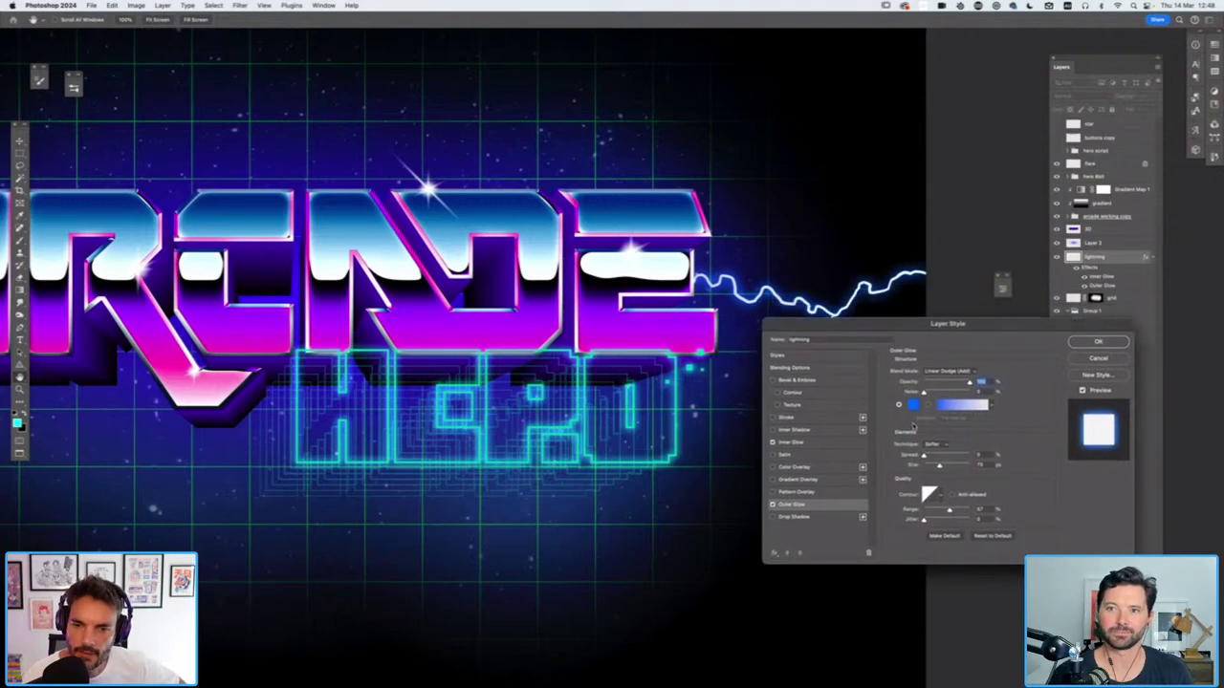
{"action": "left_click", "coordinate": [914, 405]}
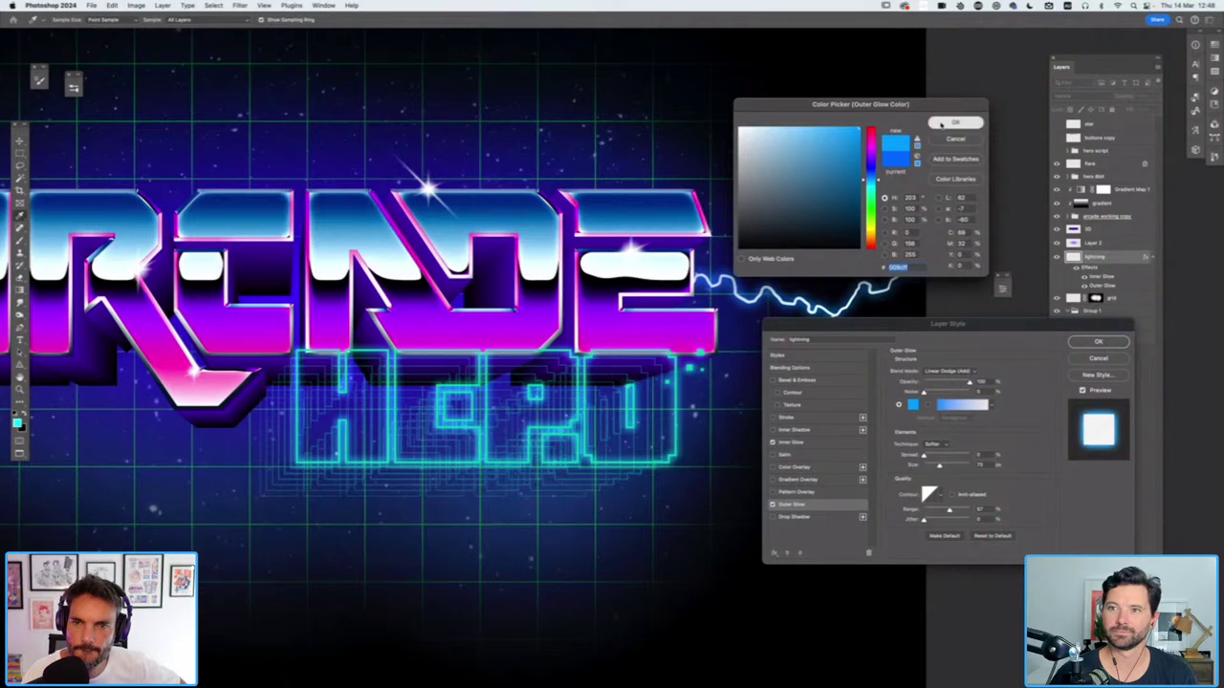
{"action": "left_click", "coordinate": [955, 122]}
{"action": "left_click", "coordinate": [1109, 345]}
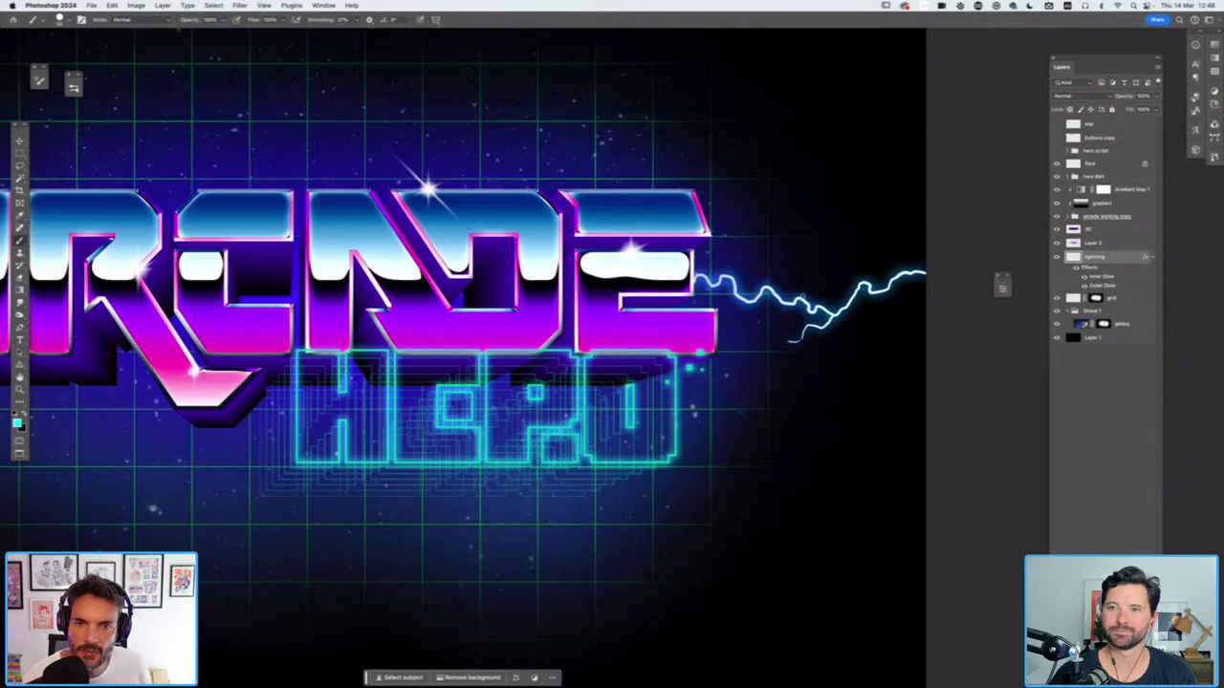
Paint more branching bolts on the lightning layer between the E of ARCADE and the canvas's right edge
{"action": "mouse_move", "coordinate": [792, 285]}
{"action": "left_mouse_down"}
{"action": "mouse_move", "coordinate": [738, 254]}
{"action": "mouse_move", "coordinate": [701, 260]}
{"action": "left_mouse_up"}
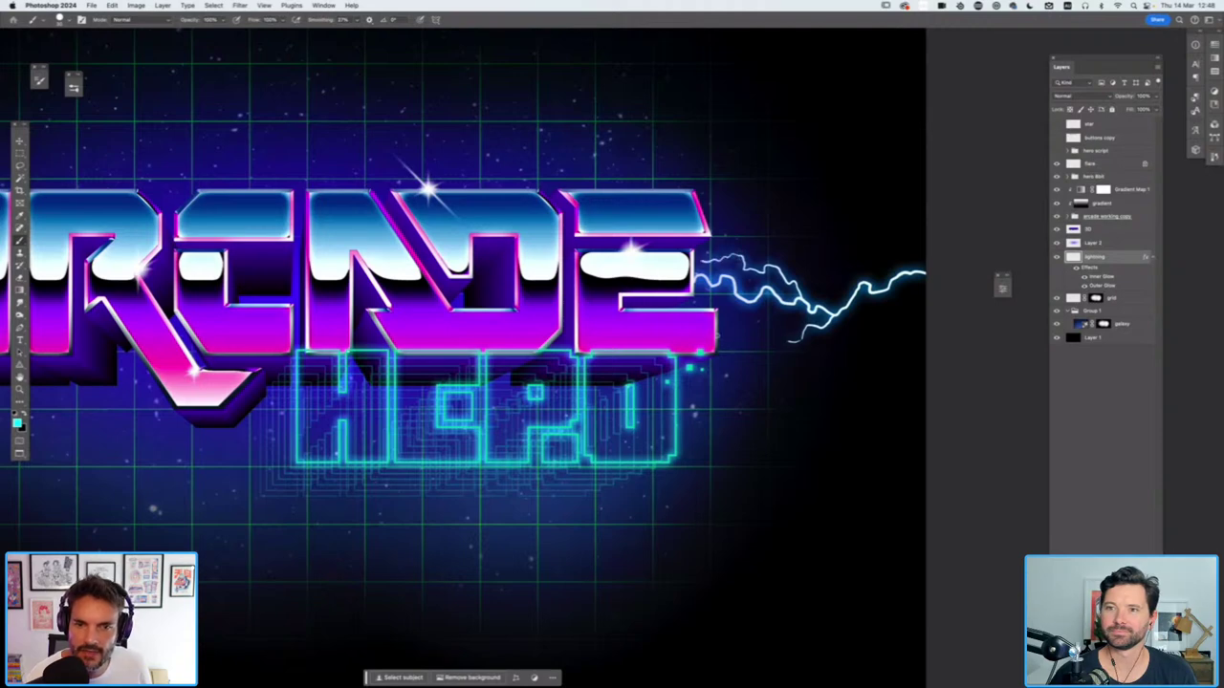
{"action": "mouse_move", "coordinate": [717, 337]}
{"action": "left_mouse_down"}
{"action": "mouse_move", "coordinate": [763, 322]}
{"action": "mouse_move", "coordinate": [793, 336]}
{"action": "mouse_move", "coordinate": [823, 256]}
{"action": "mouse_move", "coordinate": [914, 226]}
{"action": "mouse_move", "coordinate": [847, 251]}
{"action": "mouse_move", "coordinate": [834, 241]}
{"action": "mouse_move", "coordinate": [802, 296]}
{"action": "left_mouse_up"}
{"action": "key", "text": "super+z"}
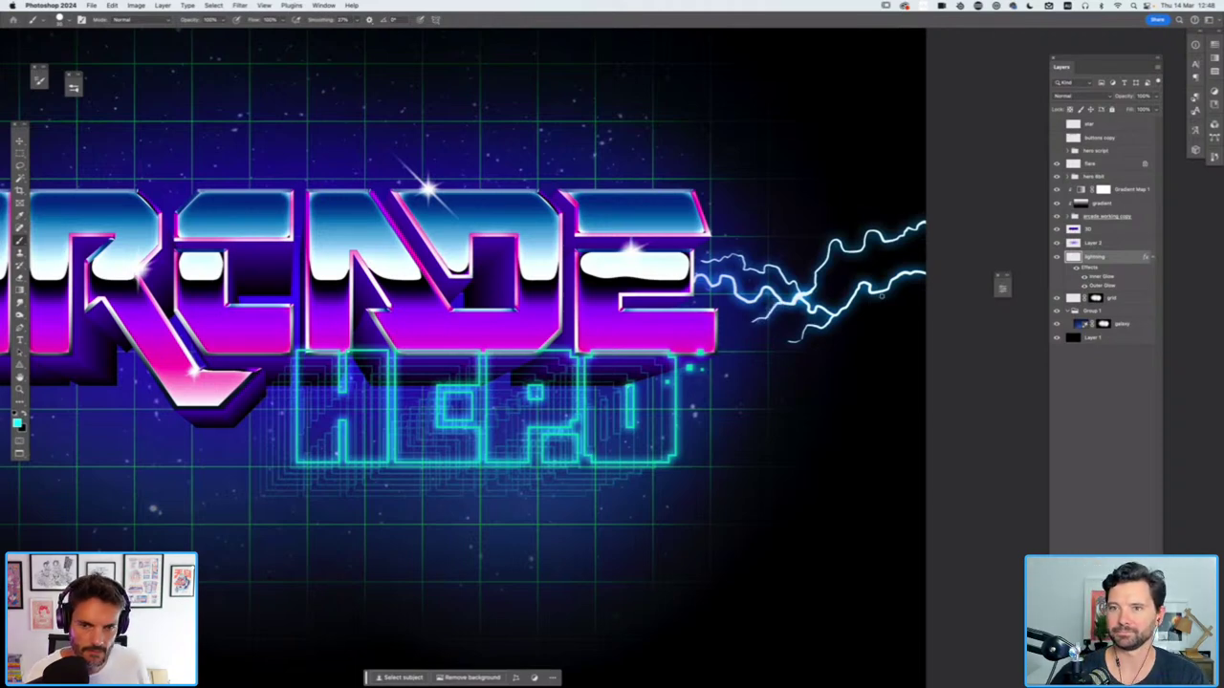
Paint two crossing lightning bolts with small branches from the first A of ARCADE to the canvas's left edge
{"action": "key", "text": "super+h"}
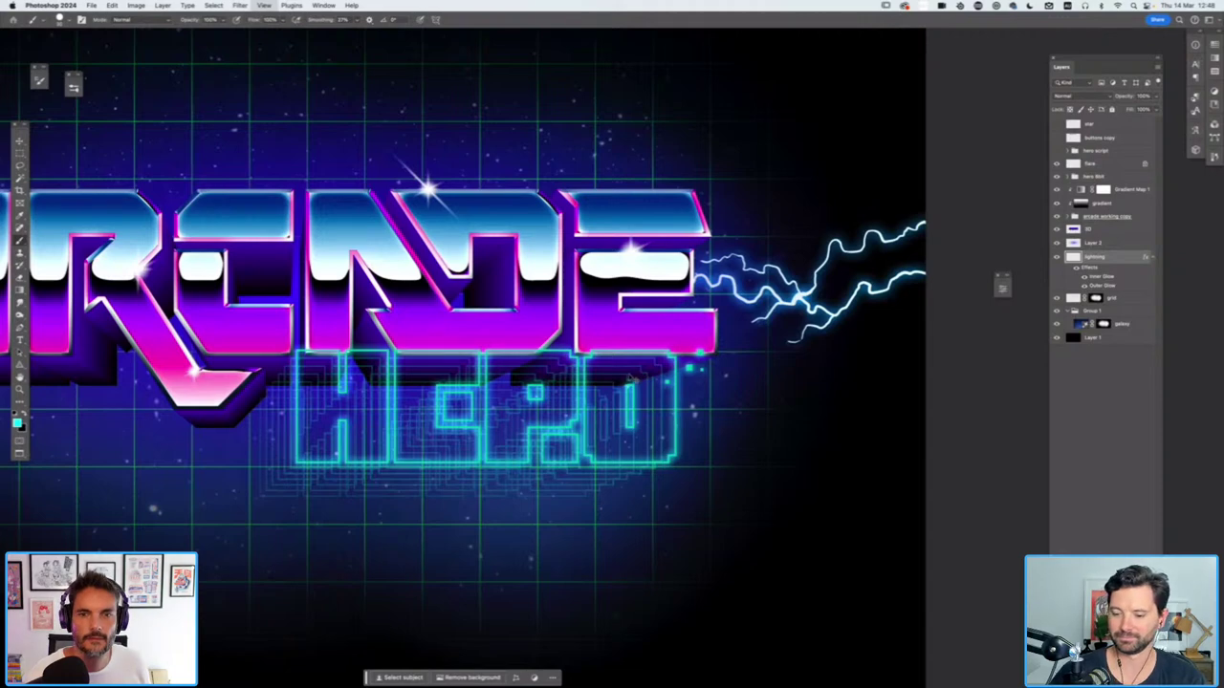
{"action": "key", "text": "super+0"}
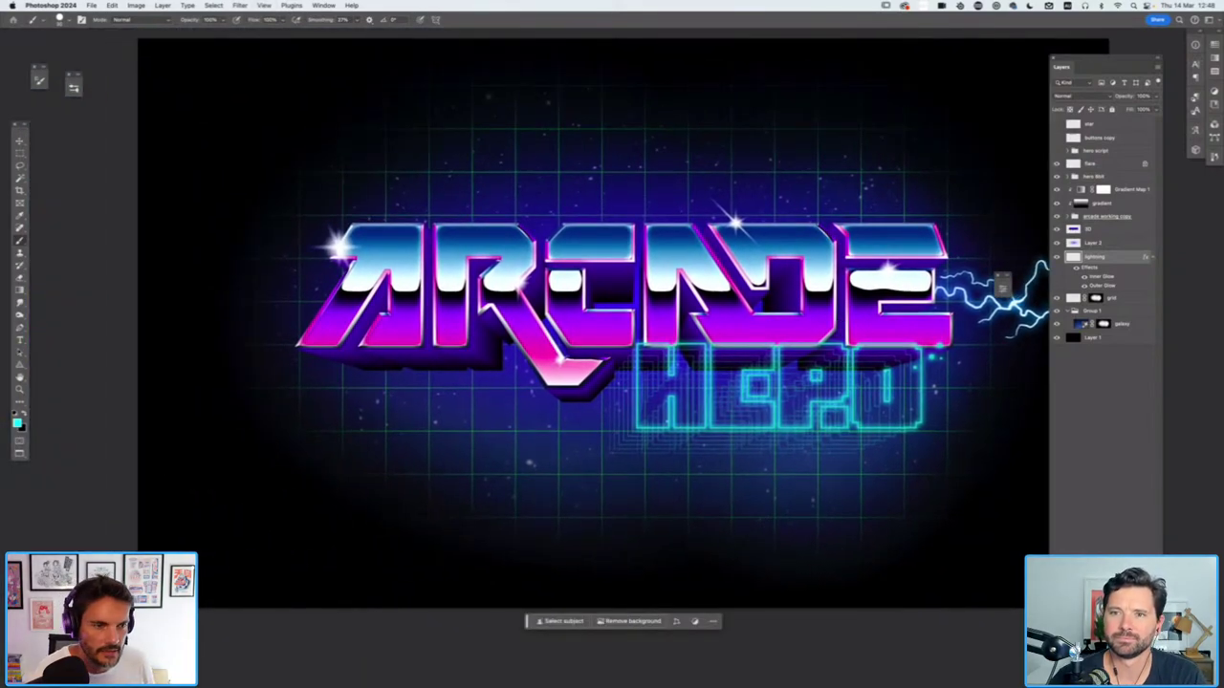
{"action": "mouse_move", "coordinate": [323, 306]}
{"action": "left_mouse_down"}
{"action": "mouse_move", "coordinate": [262, 308]}
{"action": "mouse_move", "coordinate": [237, 280]}
{"action": "mouse_move", "coordinate": [222, 297]}
{"action": "mouse_move", "coordinate": [206, 283]}
{"action": "mouse_move", "coordinate": [179, 297]}
{"action": "mouse_move", "coordinate": [162, 268]}
{"action": "mouse_move", "coordinate": [116, 300]}
{"action": "left_mouse_up"}
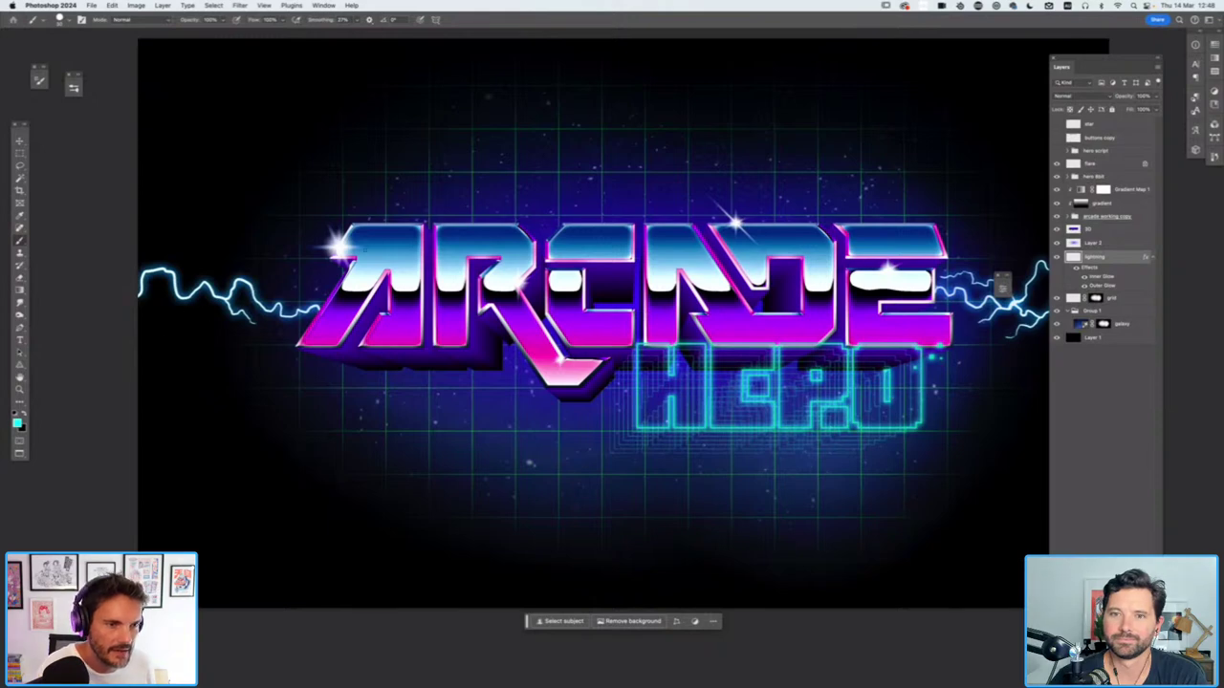
{"action": "mouse_move", "coordinate": [344, 270]}
{"action": "left_mouse_down"}
{"action": "mouse_move", "coordinate": [298, 276]}
{"action": "mouse_move", "coordinate": [268, 243]}
{"action": "mouse_move", "coordinate": [241, 247]}
{"action": "mouse_move", "coordinate": [222, 252]}
{"action": "mouse_move", "coordinate": [172, 319]}
{"action": "mouse_move", "coordinate": [151, 309]}
{"action": "mouse_move", "coordinate": [140, 323]}
{"action": "left_mouse_up"}
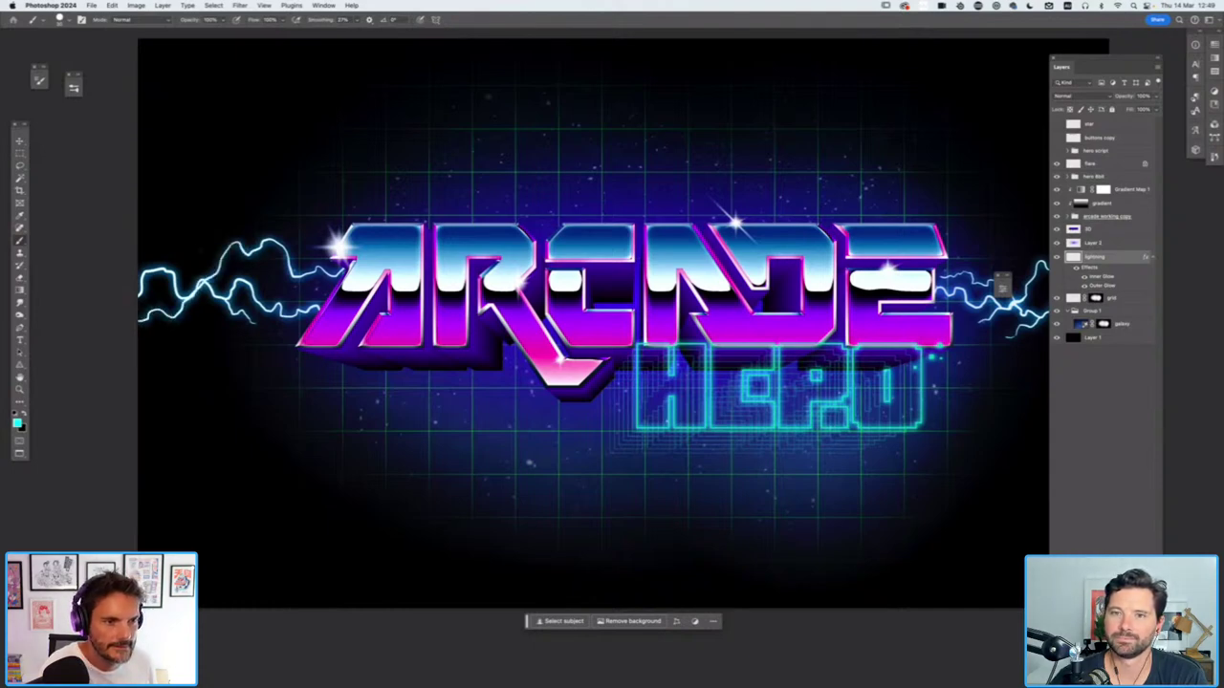
{"action": "left_click_drag", "start_coordinate": [157, 271], "coordinate": [186, 231]}
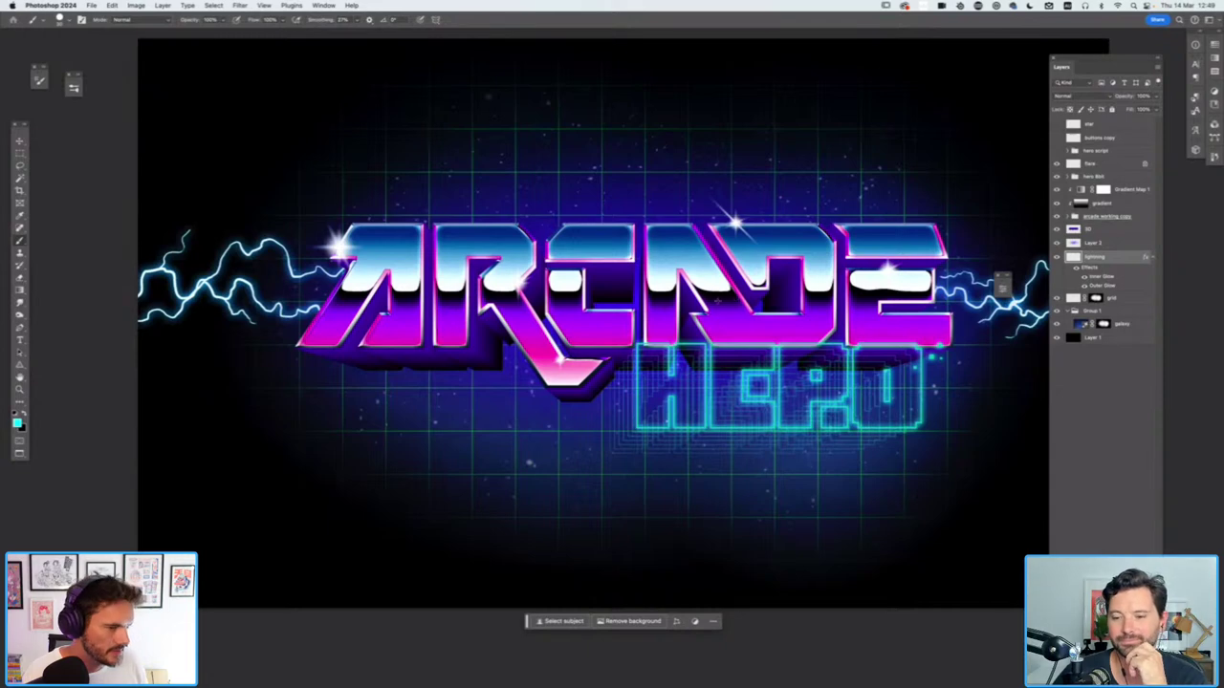
Add a small white radial gradient glow on the lightning layer where the bolts beside the first A cross
{"action": "key", "text": "g"}
{"action": "key", "text": "d"}
{"action": "key", "text": "x"}
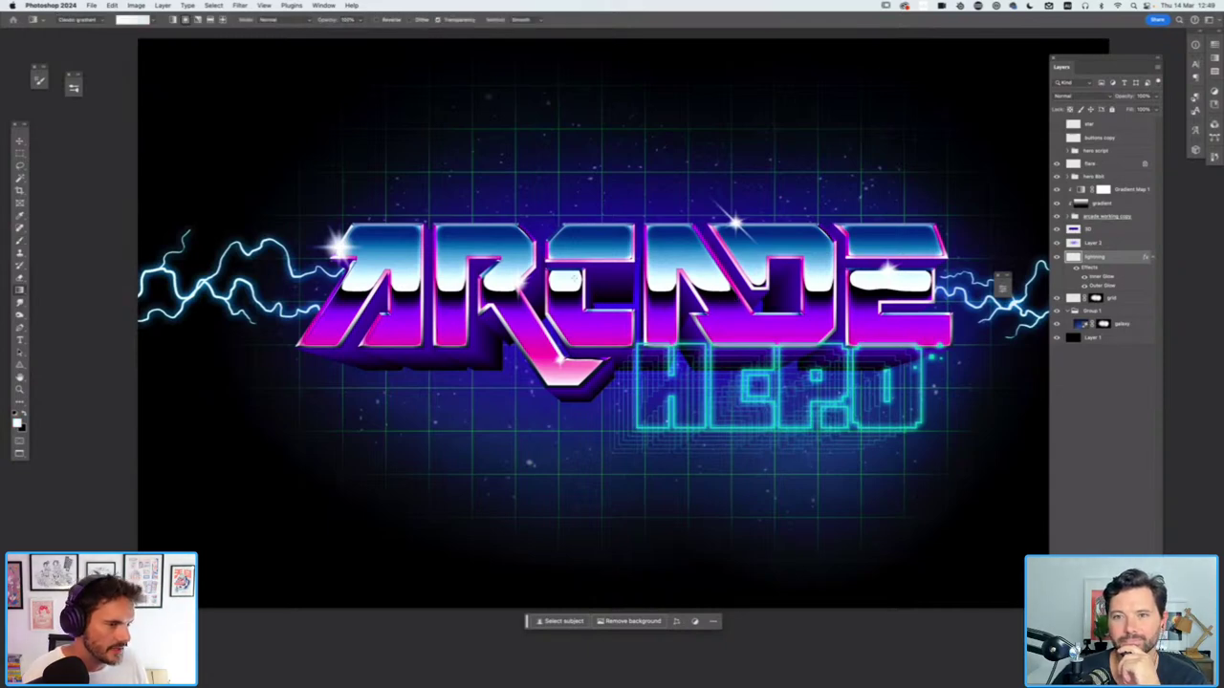
{"action": "left_click_drag", "start_coordinate": [198, 303], "coordinate": [219, 322]}
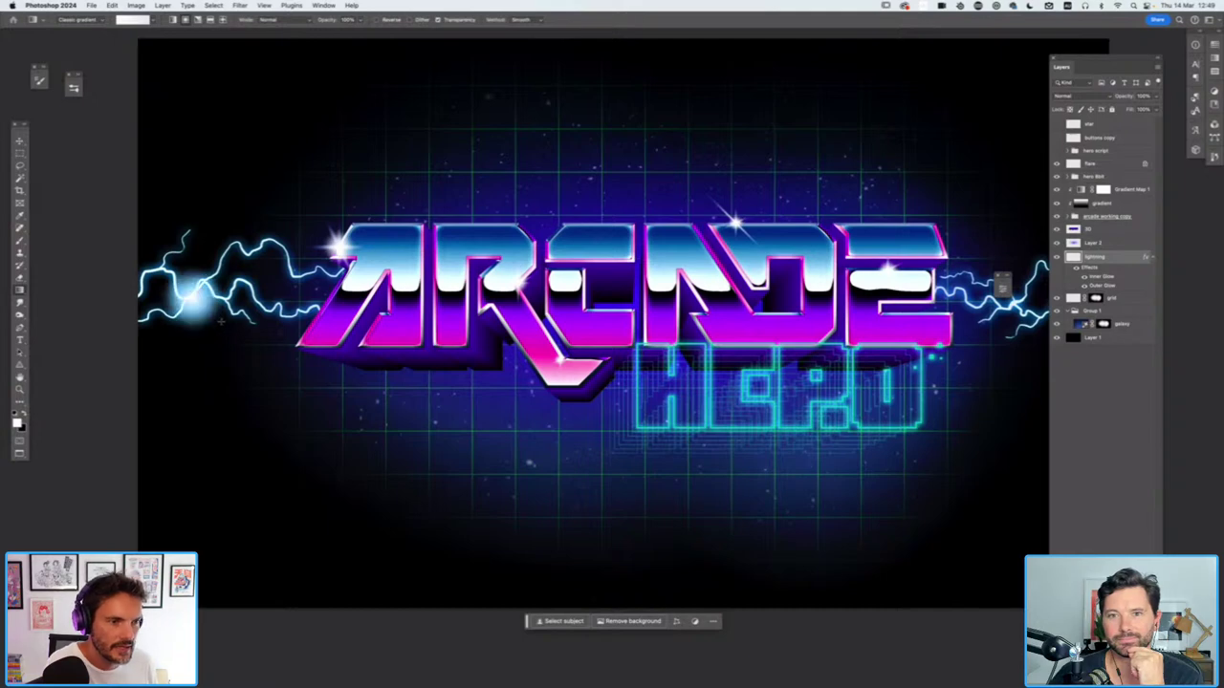
{"action": "key", "text": "super+z"}
{"action": "left_click_drag", "start_coordinate": [197, 298], "coordinate": [205, 304]}
{"action": "scroll", "coordinate": [783, 299], "scroll_direction": "right", "scroll_amount": 5}
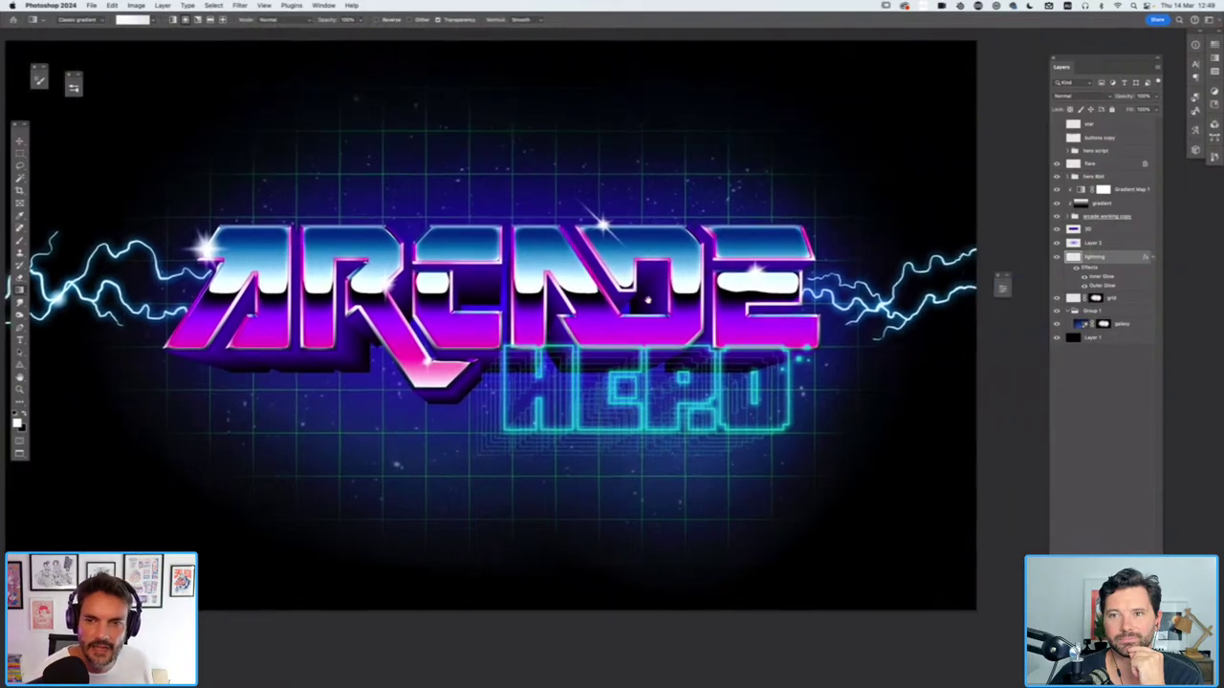
Add small white radial gradient glows on the lightning layer at the crossing beside the E and near the canvas's right edge
{"action": "left_click_drag", "start_coordinate": [877, 301], "coordinate": [881, 305]}
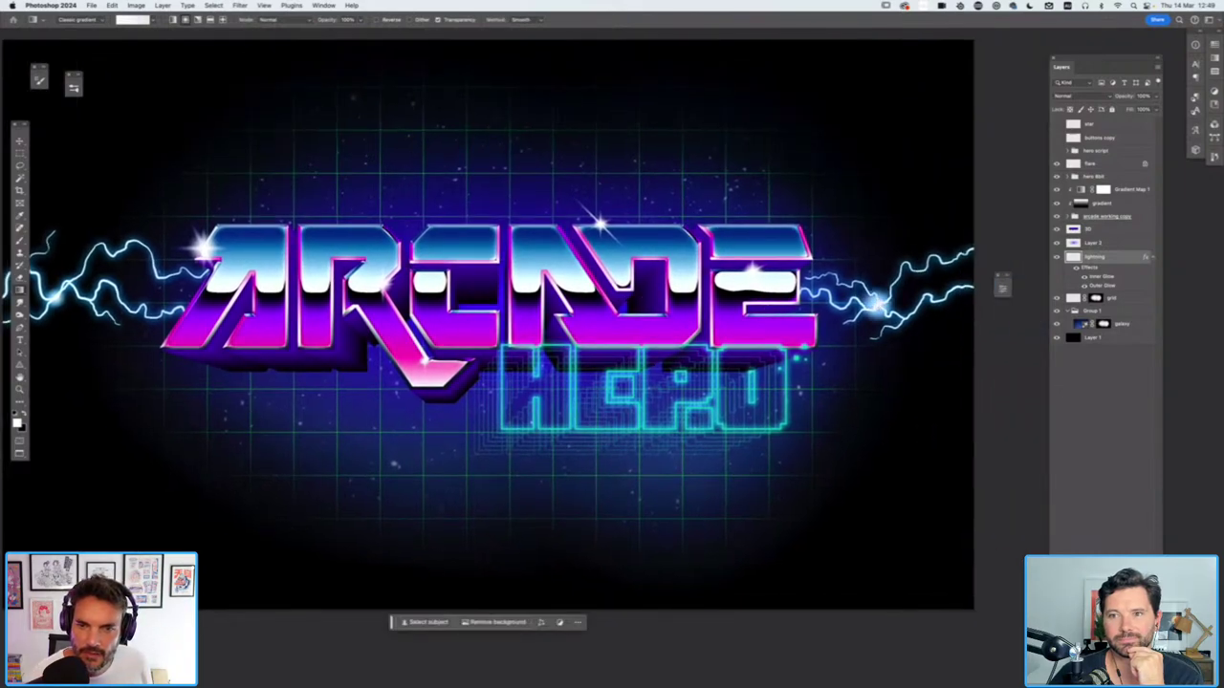
{"action": "key", "text": "cmd+z"}
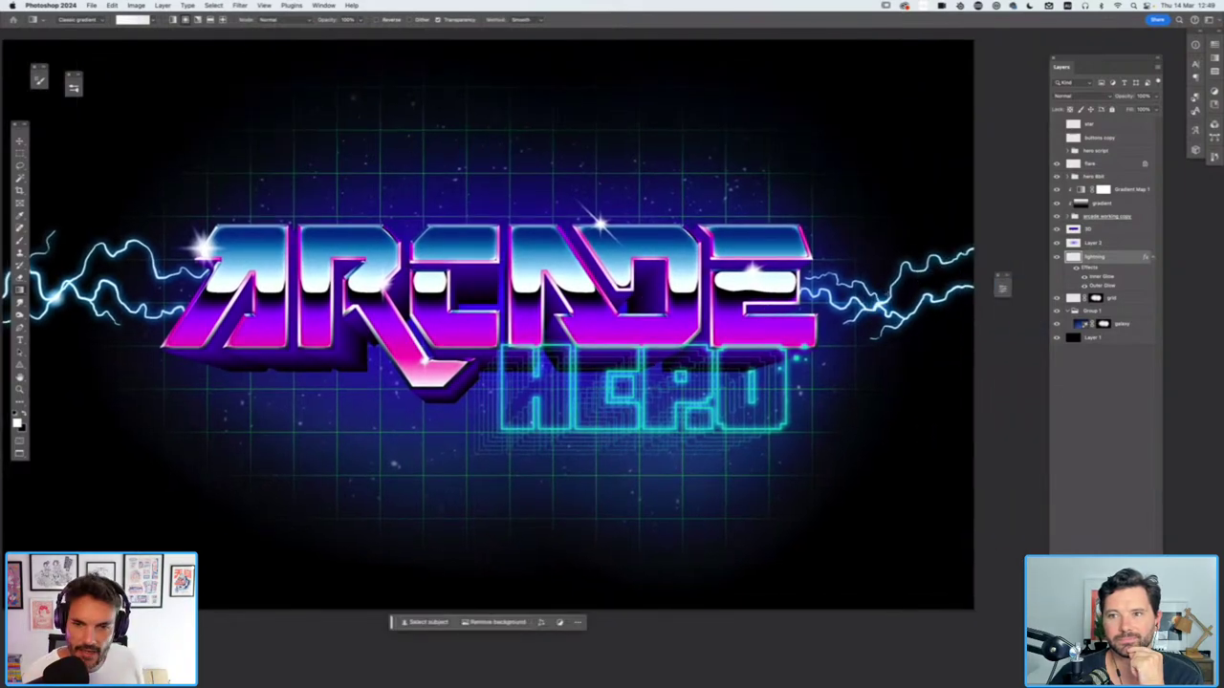
{"action": "left_click_drag", "start_coordinate": [878, 304], "coordinate": [893, 317]}
{"action": "left_click_drag", "start_coordinate": [958, 257], "coordinate": [963, 250]}
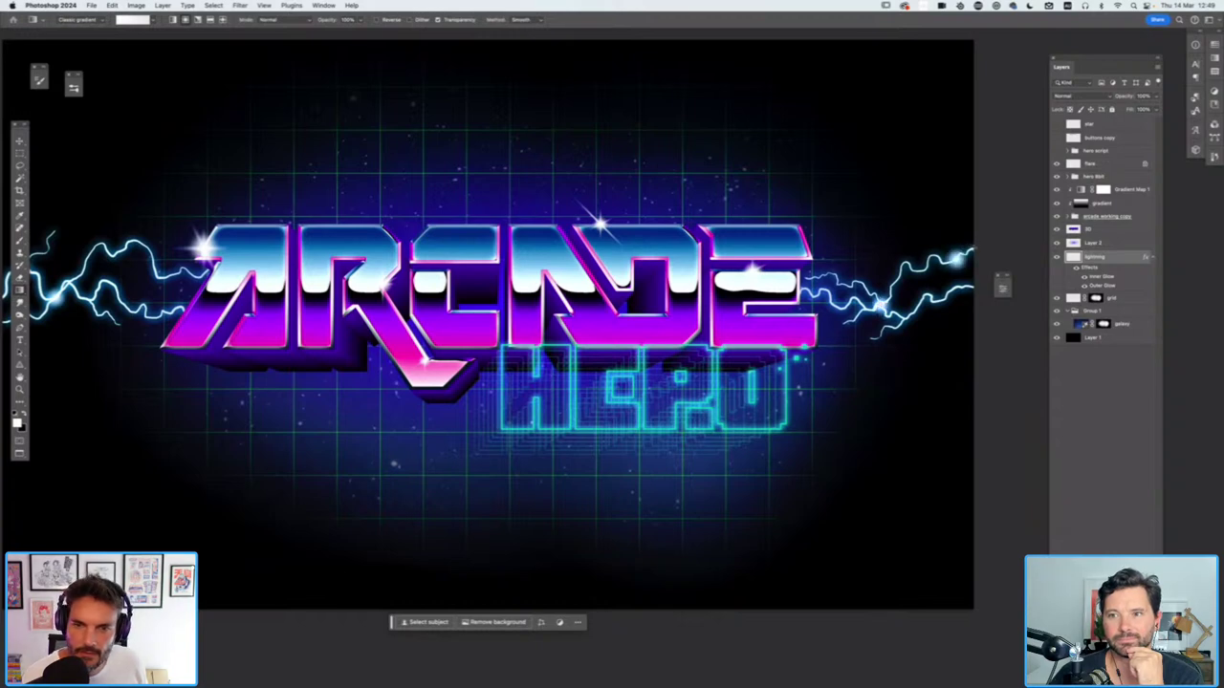
{"action": "key", "text": "super+minus"}
{"action": "key", "text": "super+minus"}
{"action": "key", "text": "super+minus"}
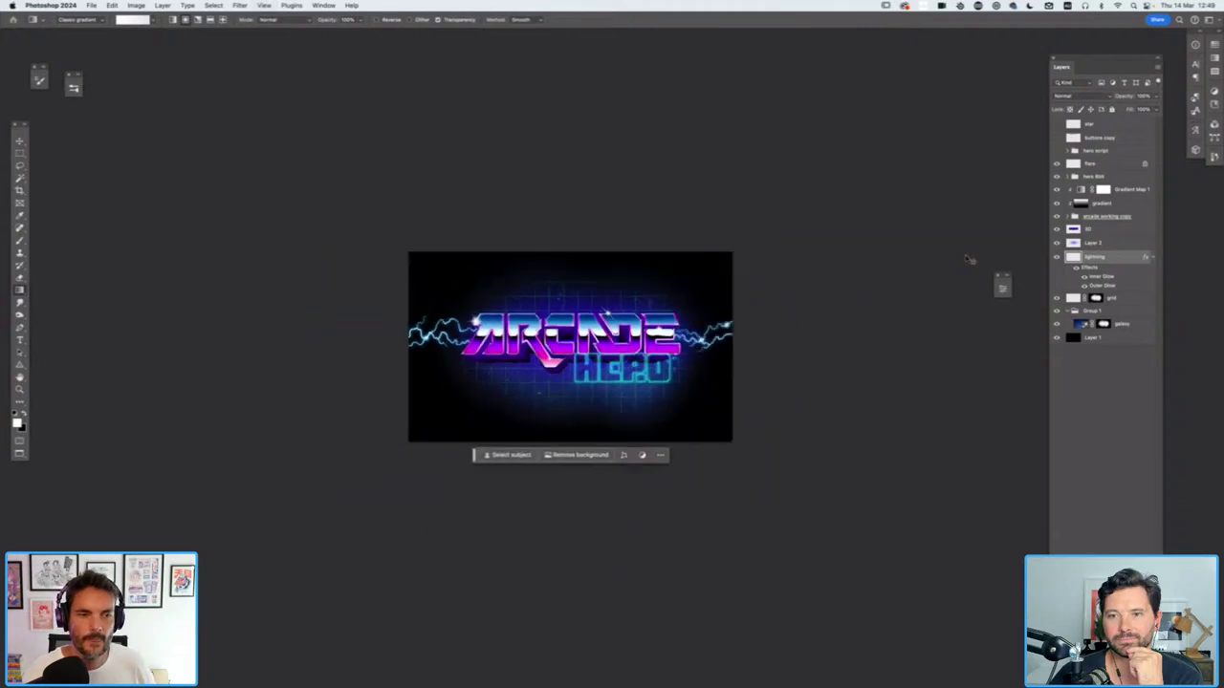
{"action": "key", "text": "super+plus"}
{"action": "key", "text": "super+plus"}
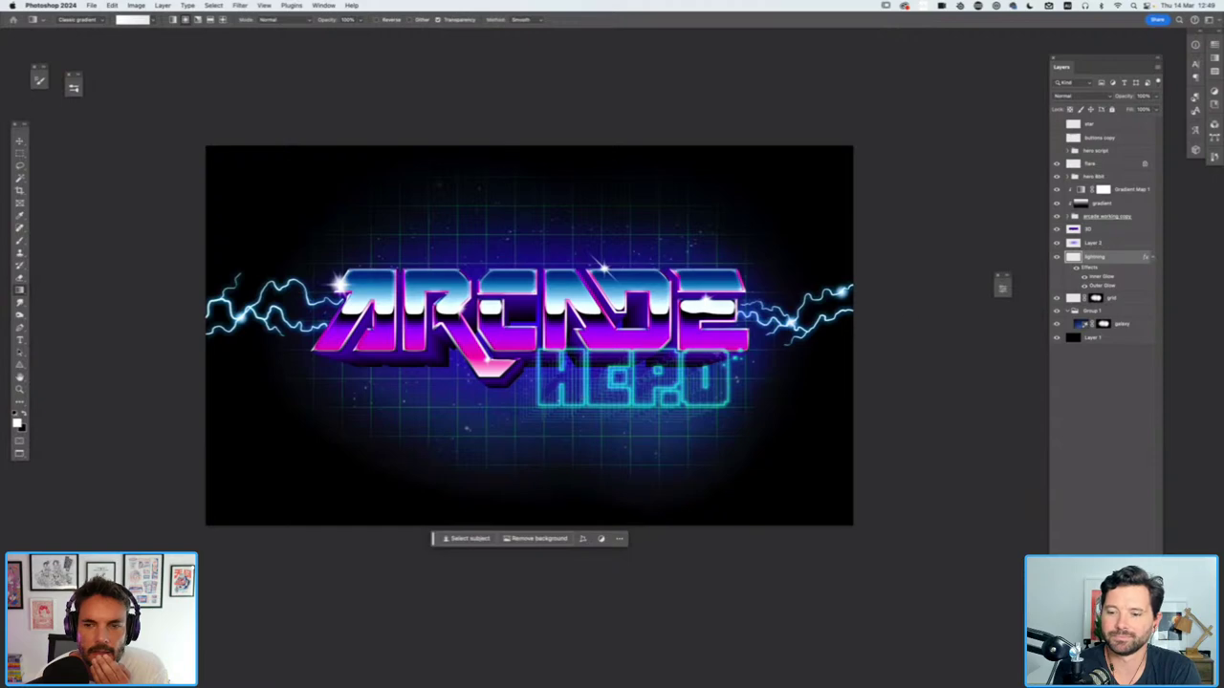
{"action": "left_click", "coordinate": [1152, 258]}
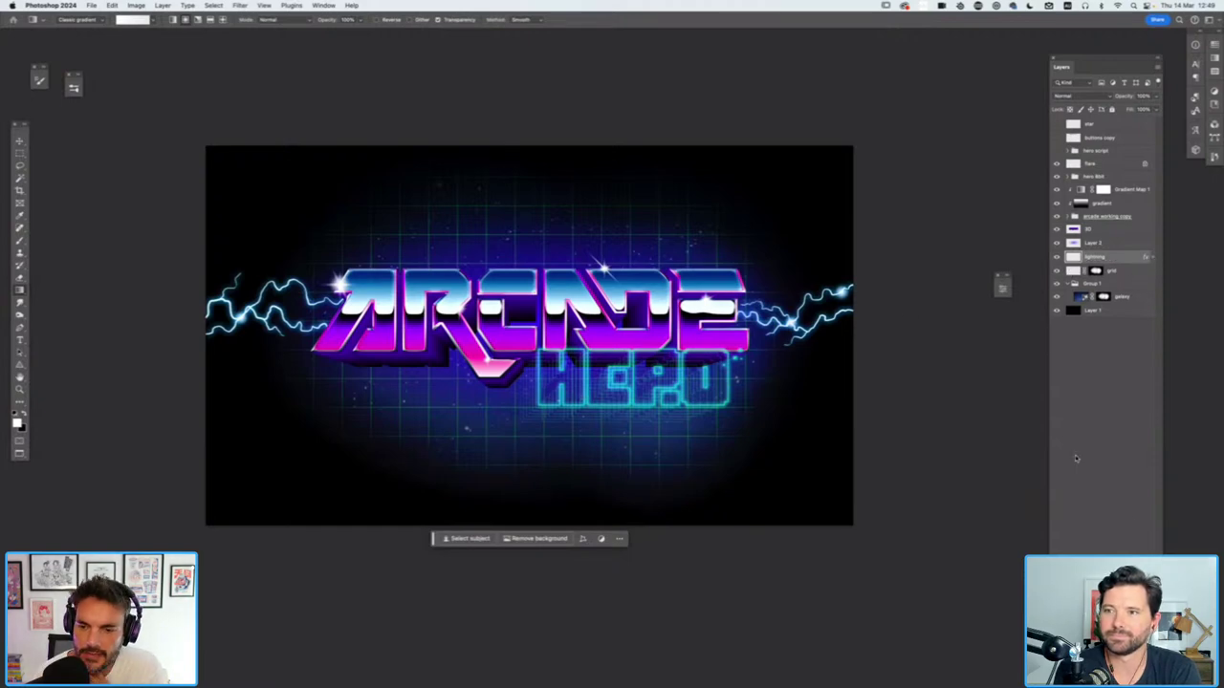
Draw a triangle shape about 3930 by 2948 px on a new layer above the lightning, behind the right half of the logo
{"action": "key", "text": "super+shift+alt+n"}
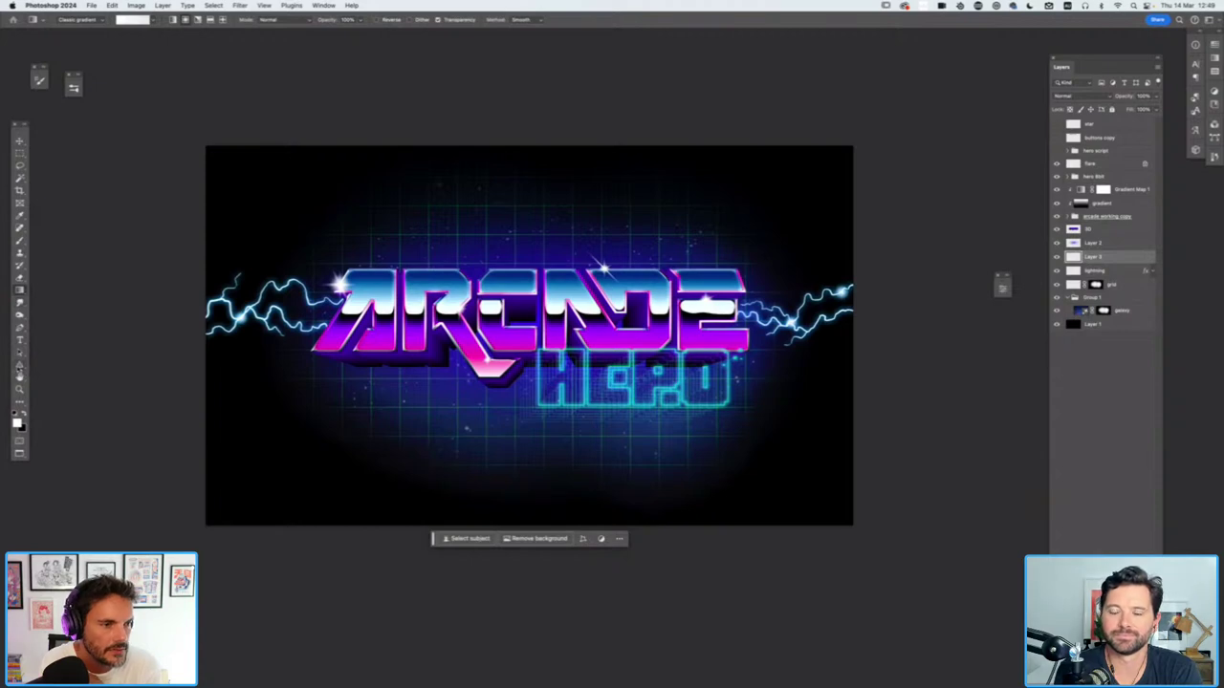
{"action": "left_click", "coordinate": [19, 365]}
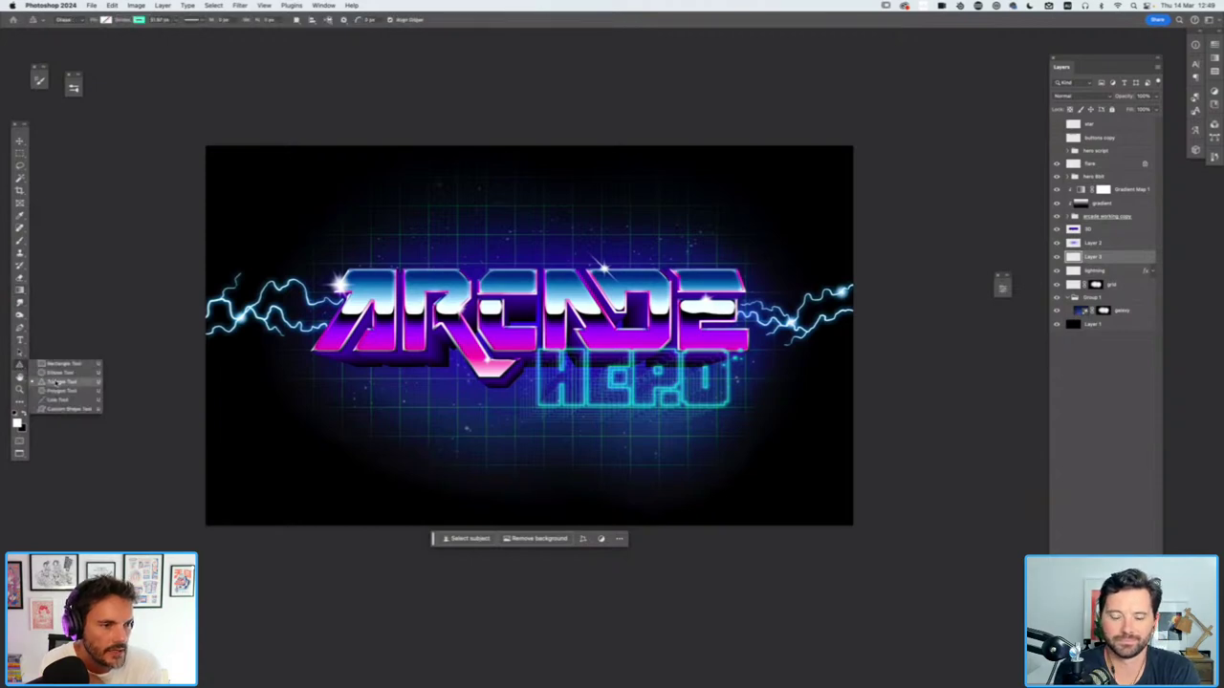
{"action": "left_click", "coordinate": [56, 382]}
{"action": "left_click_drag", "start_coordinate": [455, 230], "coordinate": [760, 450]}
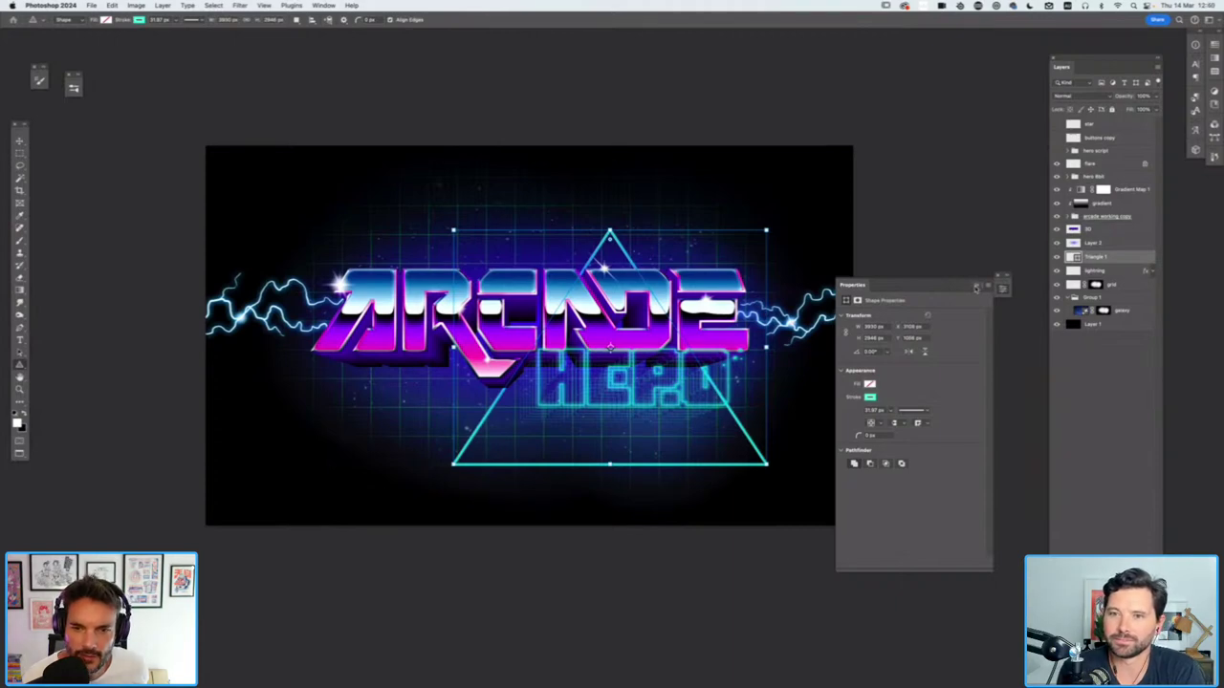
Change the triangle's stroke colour to magenta and thicken the stroke to about 48 px
{"action": "left_click", "coordinate": [871, 398]}
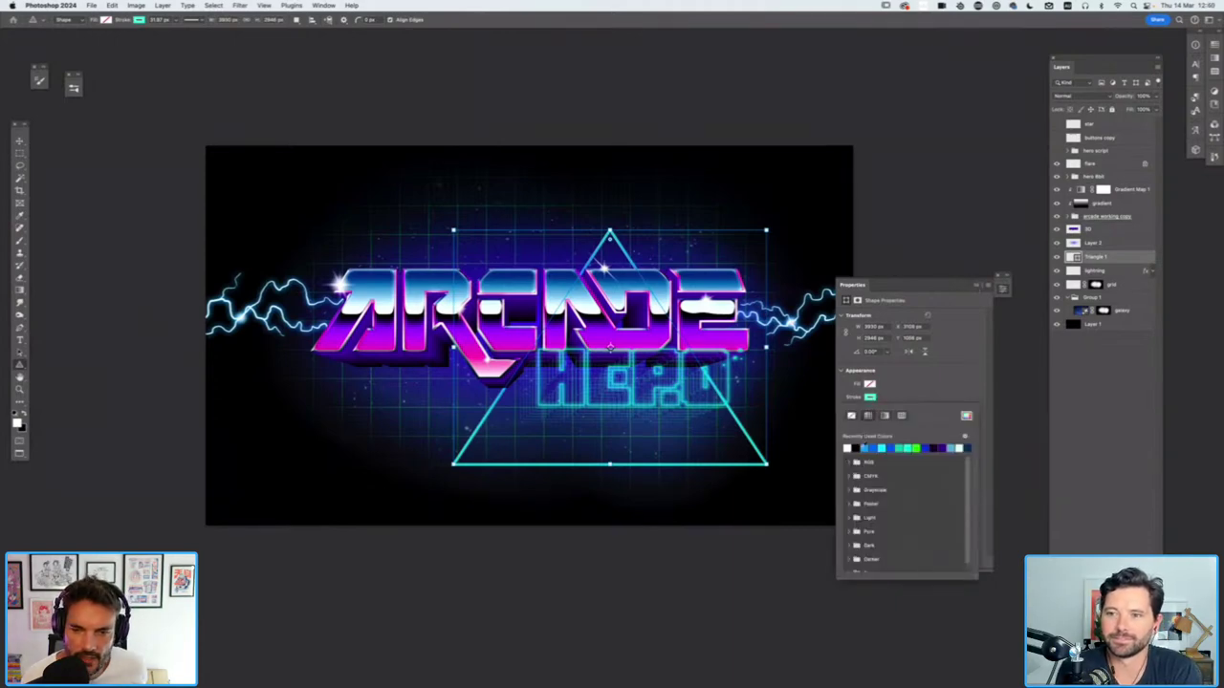
{"action": "left_click", "coordinate": [966, 417]}
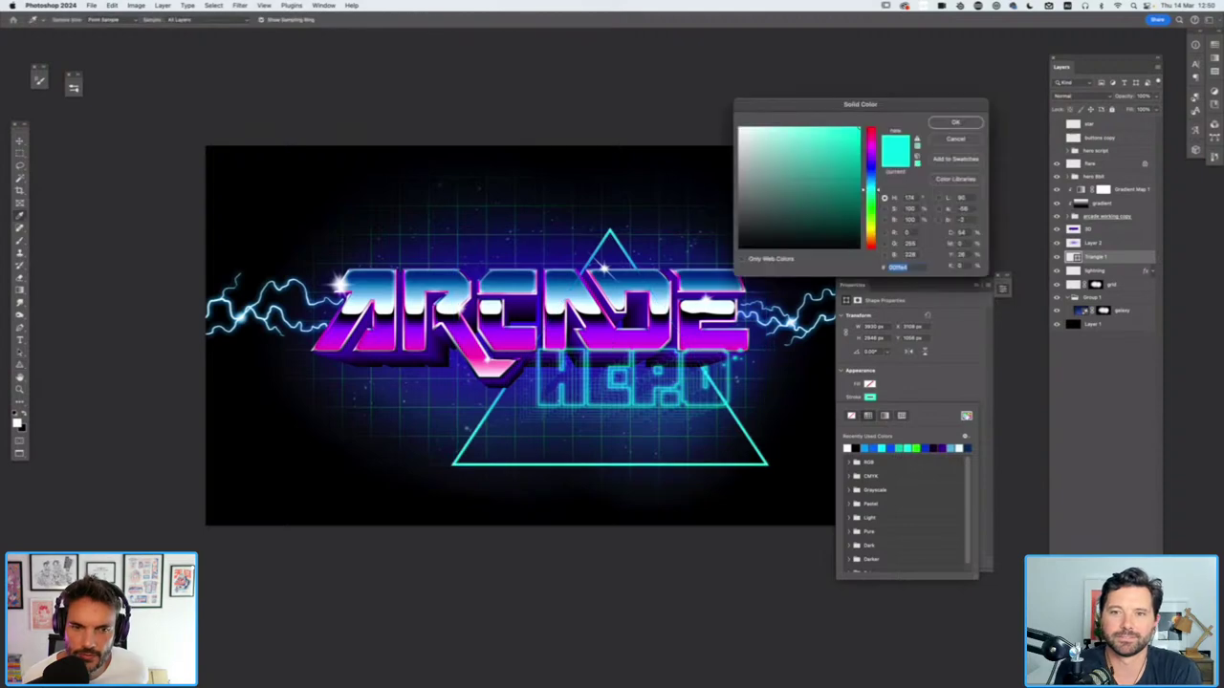
{"action": "left_click", "coordinate": [871, 151]}
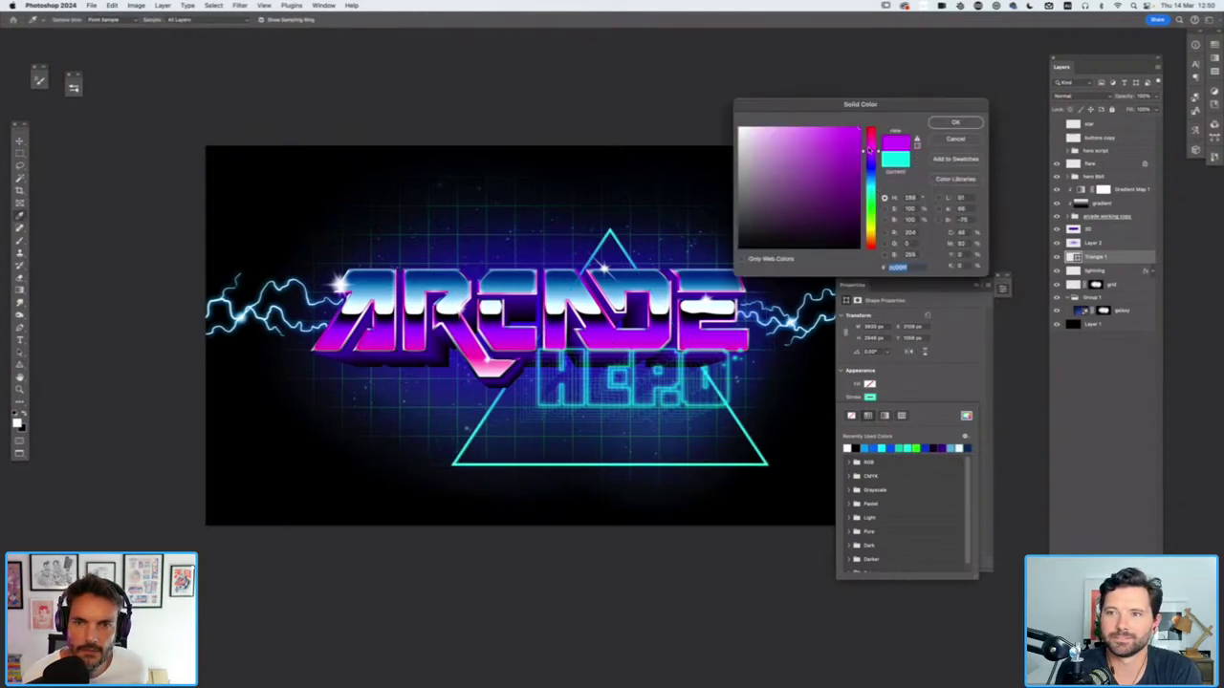
{"action": "left_click", "coordinate": [955, 123]}
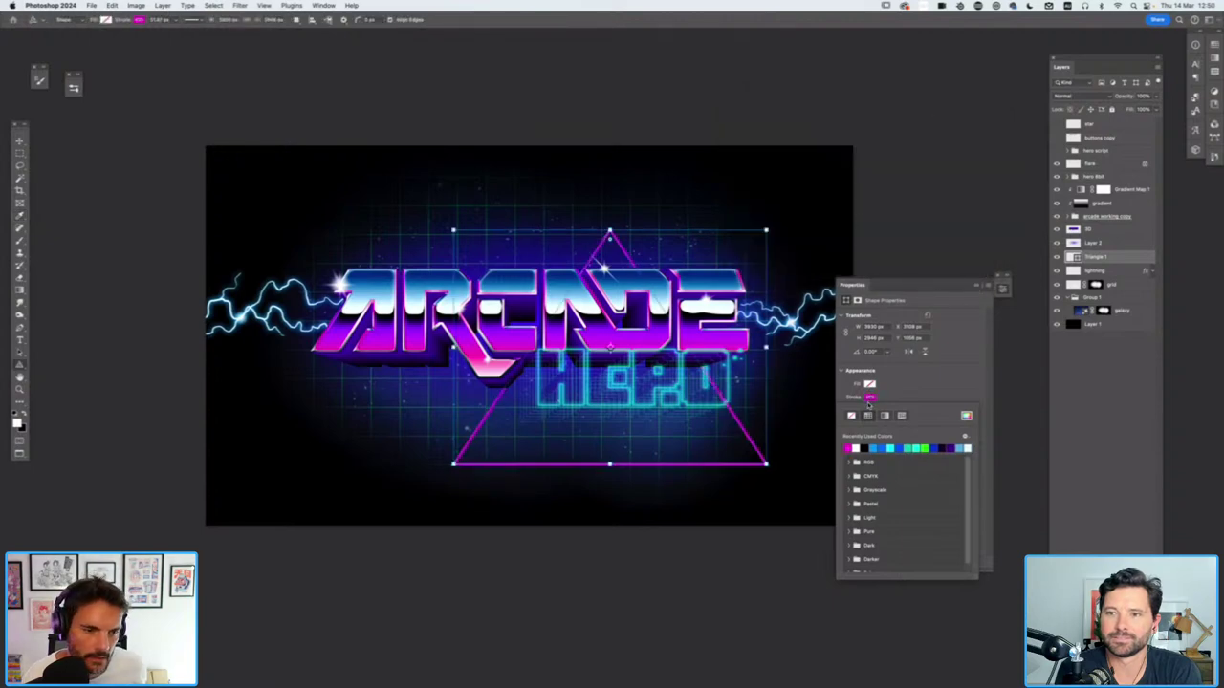
{"action": "left_click", "coordinate": [871, 398]}
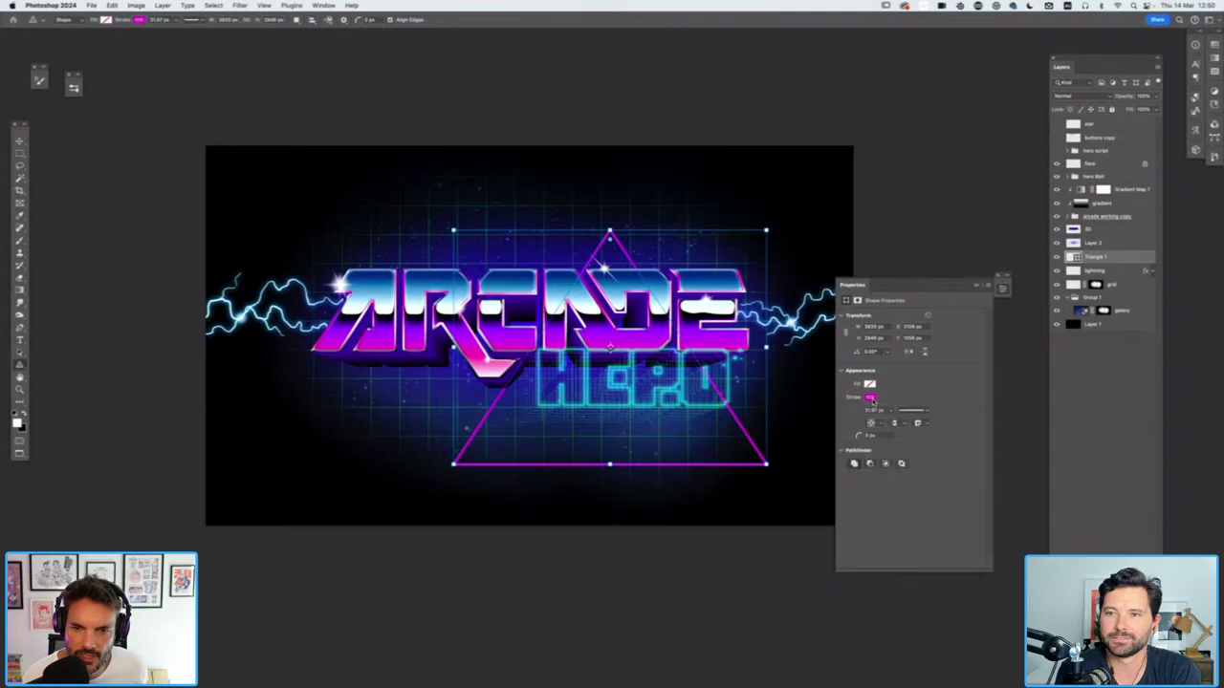
{"action": "left_click", "coordinate": [890, 411]}
{"action": "left_click_drag", "start_coordinate": [891, 422], "coordinate": [899, 423]}
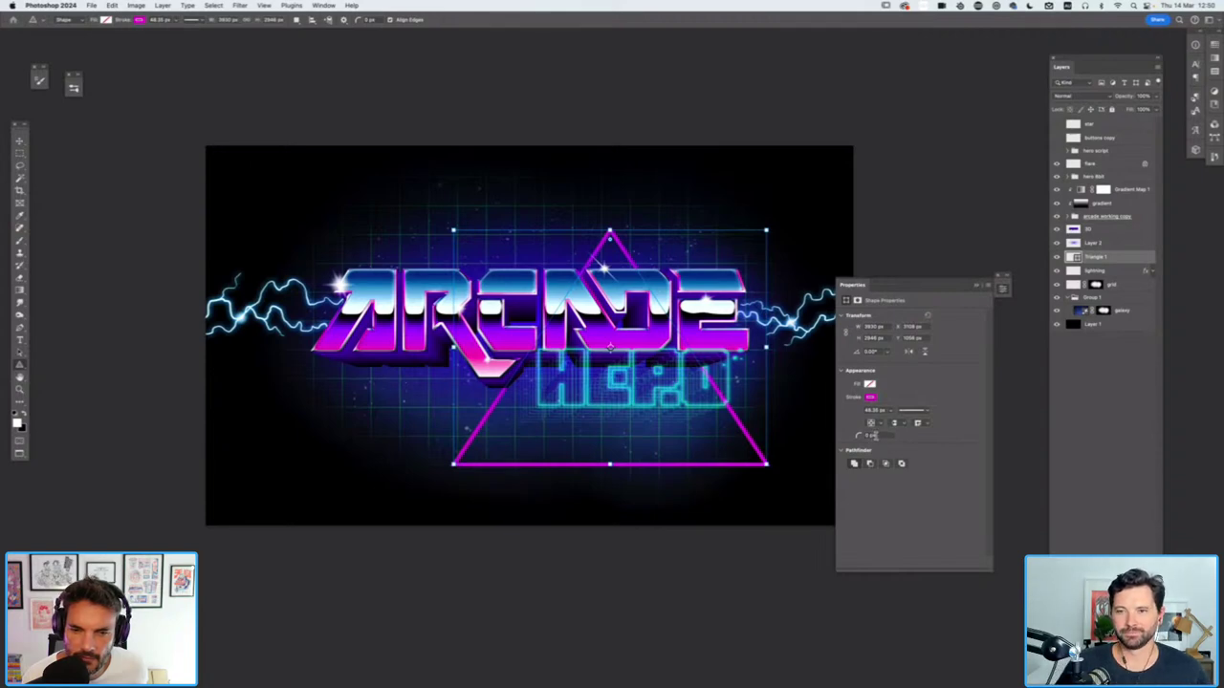
Round the triangle's corners and flip it vertically to point downward
{"action": "left_click", "coordinate": [864, 436]}
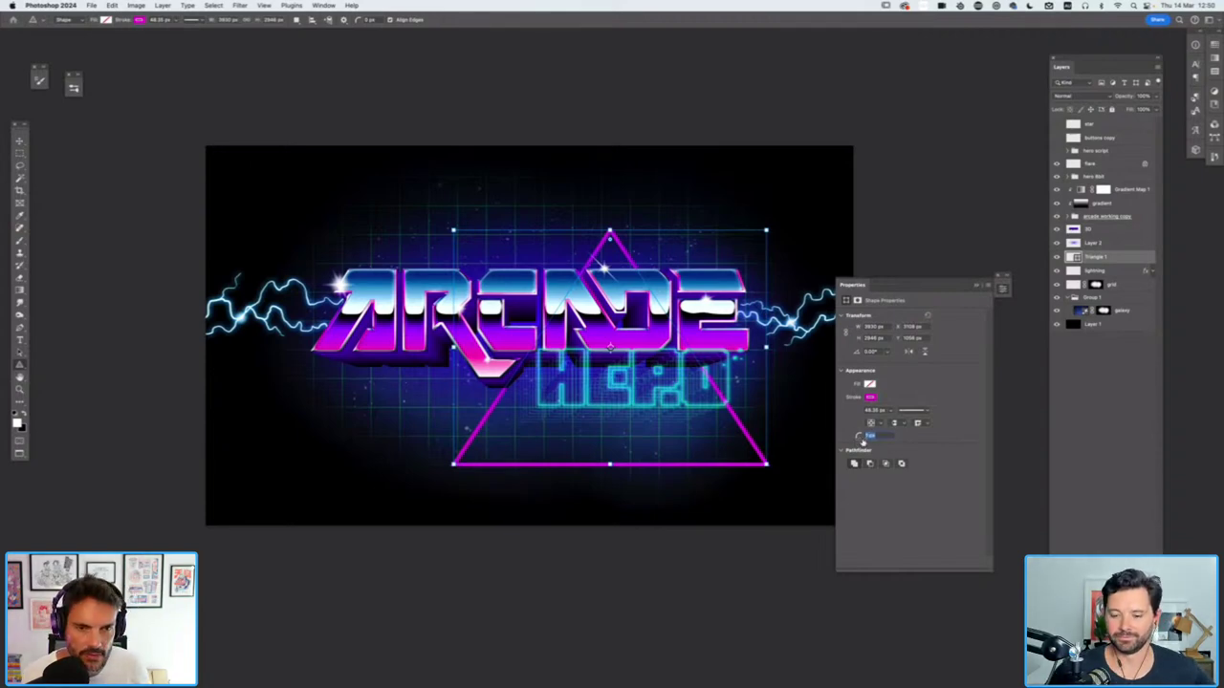
{"action": "left_click_drag", "start_coordinate": [863, 441], "coordinate": [880, 436]}
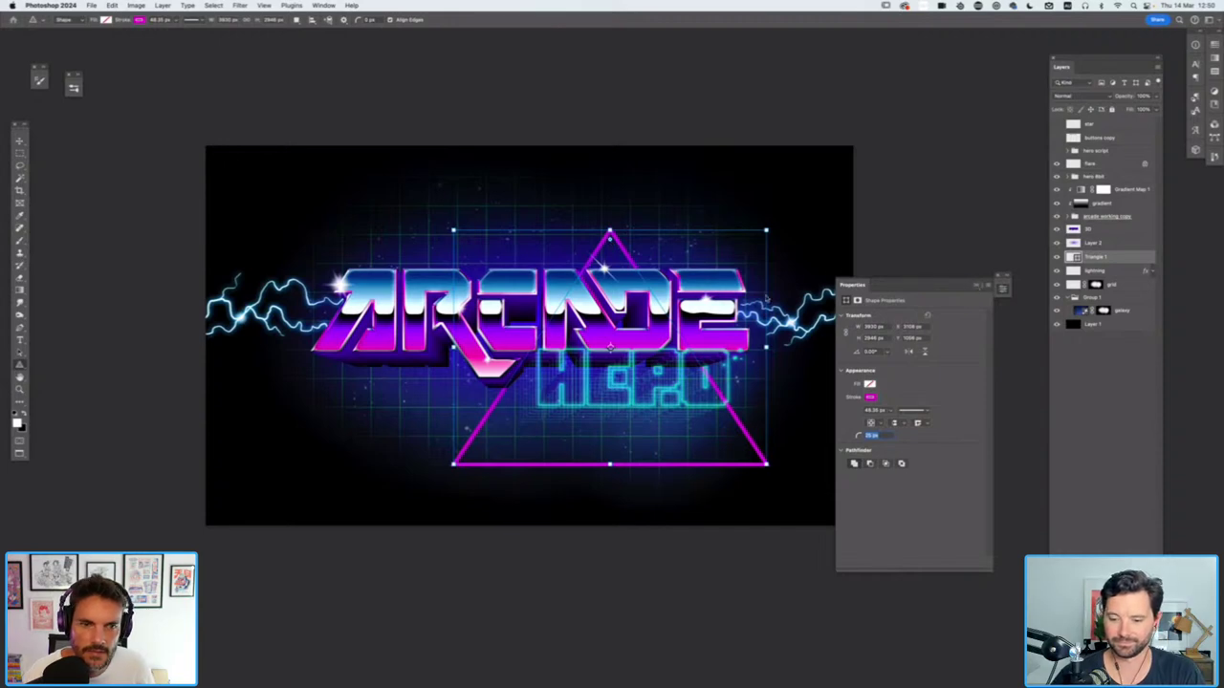
{"action": "left_click_drag", "start_coordinate": [610, 241], "coordinate": [612, 246]}
{"action": "mouse_move", "coordinate": [768, 231]}
{"action": "left_mouse_down"}
{"action": "mouse_move", "coordinate": [830, 333]}
{"action": "mouse_move", "coordinate": [808, 250]}
{"action": "mouse_move", "coordinate": [769, 233]}
{"action": "left_mouse_up"}
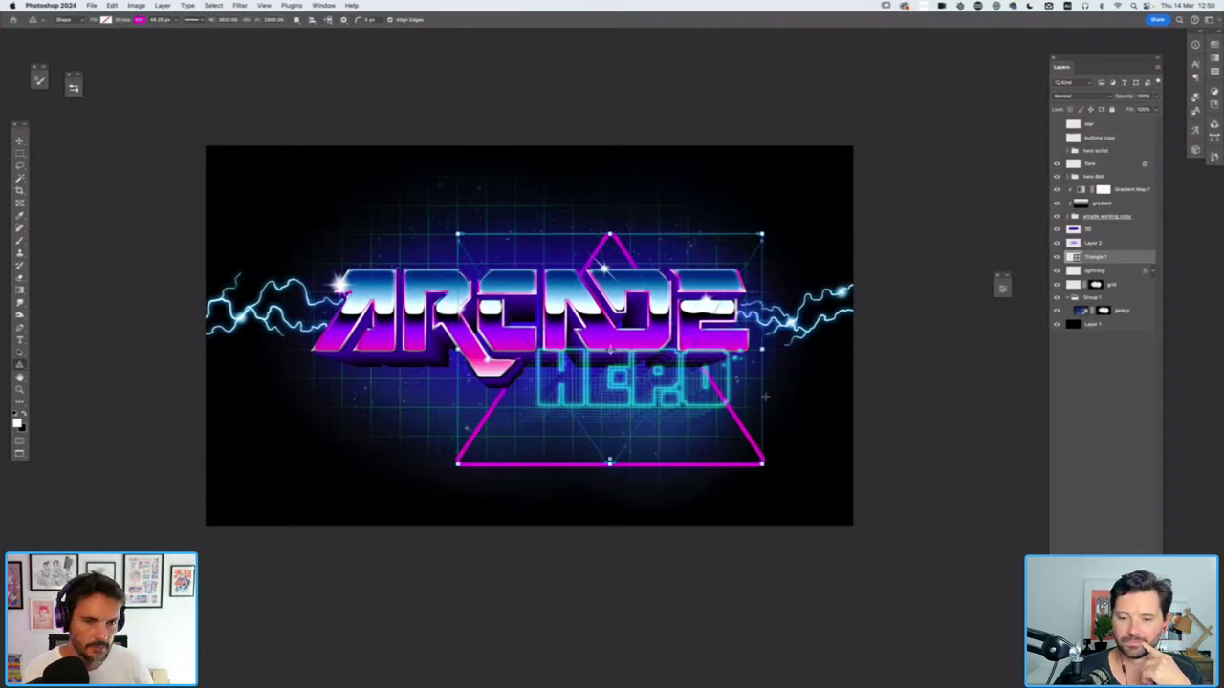
{"action": "key", "text": "Return"}
Try to rasterize the triangle layer and distort its upper-left corner outward past the first A of ARCADE
{"action": "right_click", "coordinate": [1104, 259]}
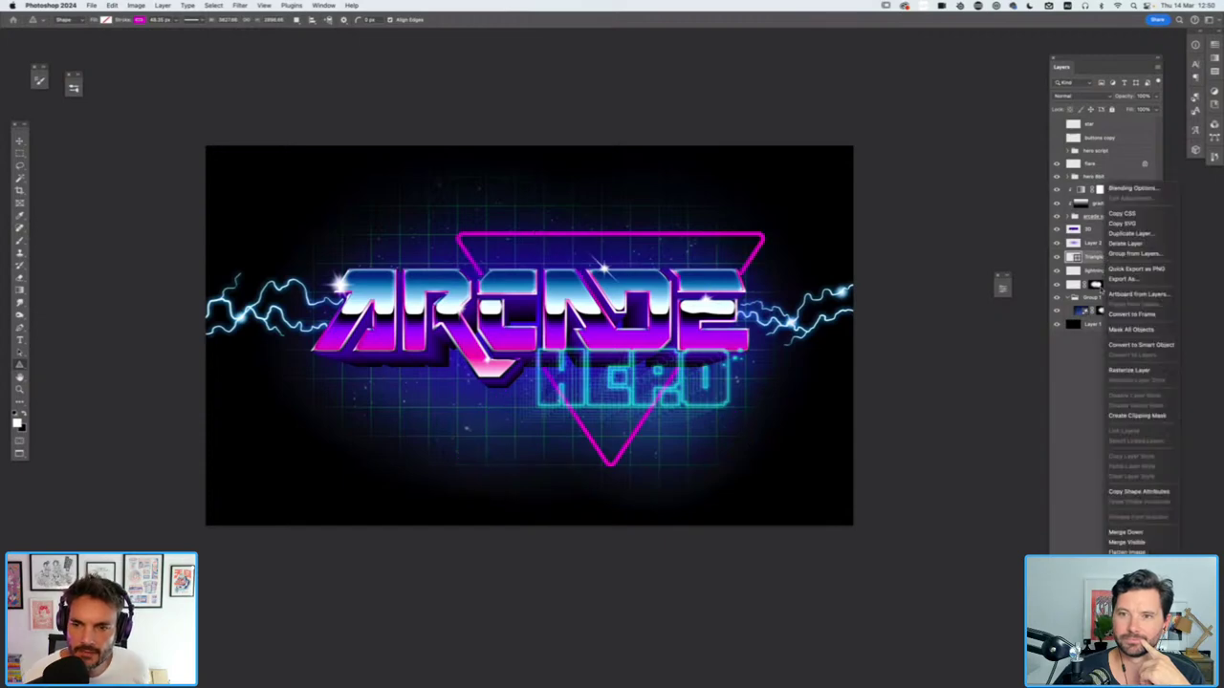
{"action": "left_click", "coordinate": [1128, 370]}
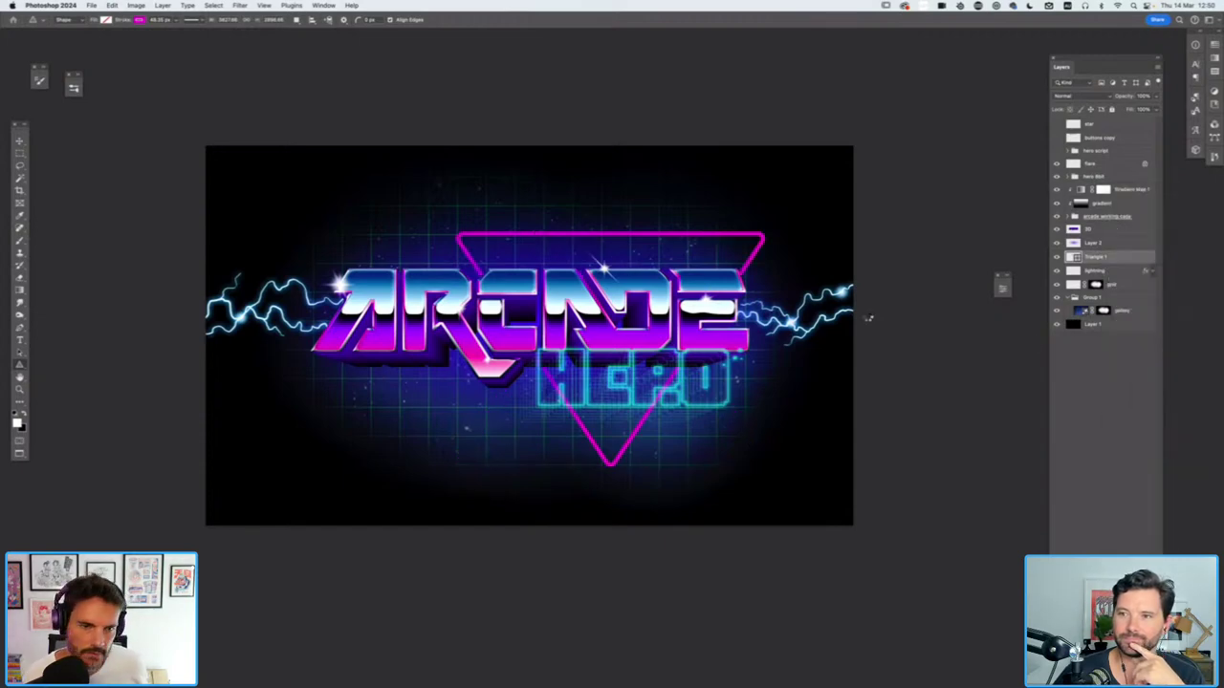
{"action": "key", "text": "super+t"}
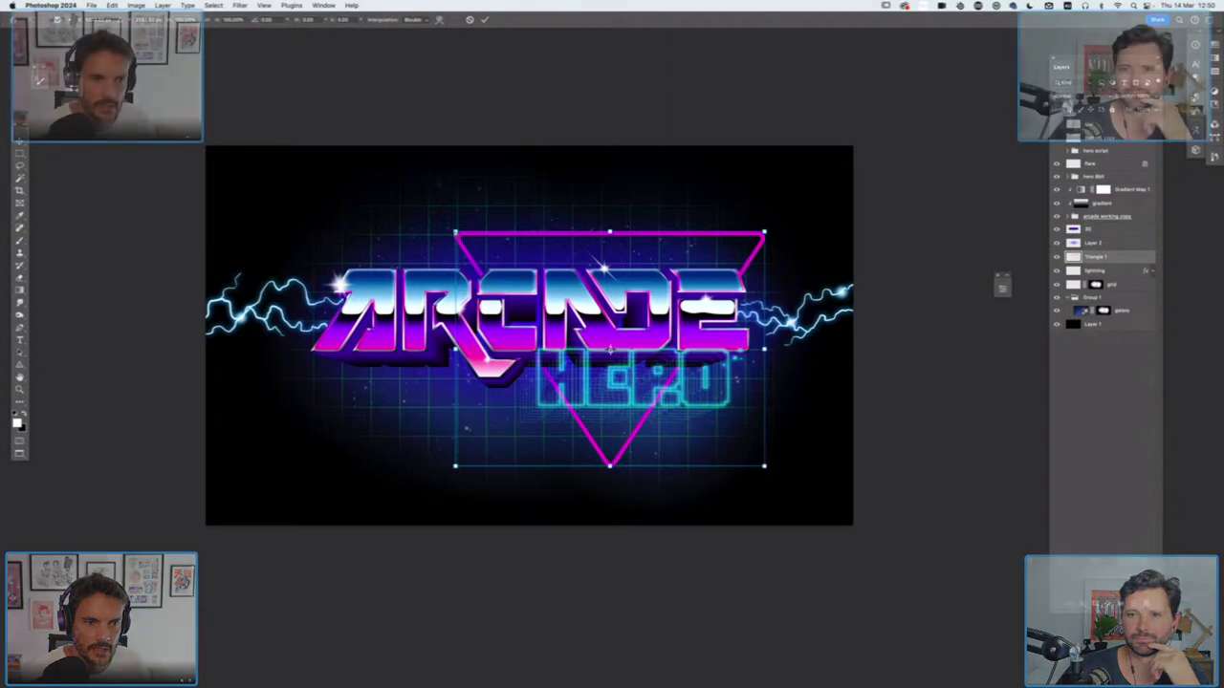
{"action": "left_click_drag", "start_coordinate": [451, 230], "coordinate": [283, 295]}
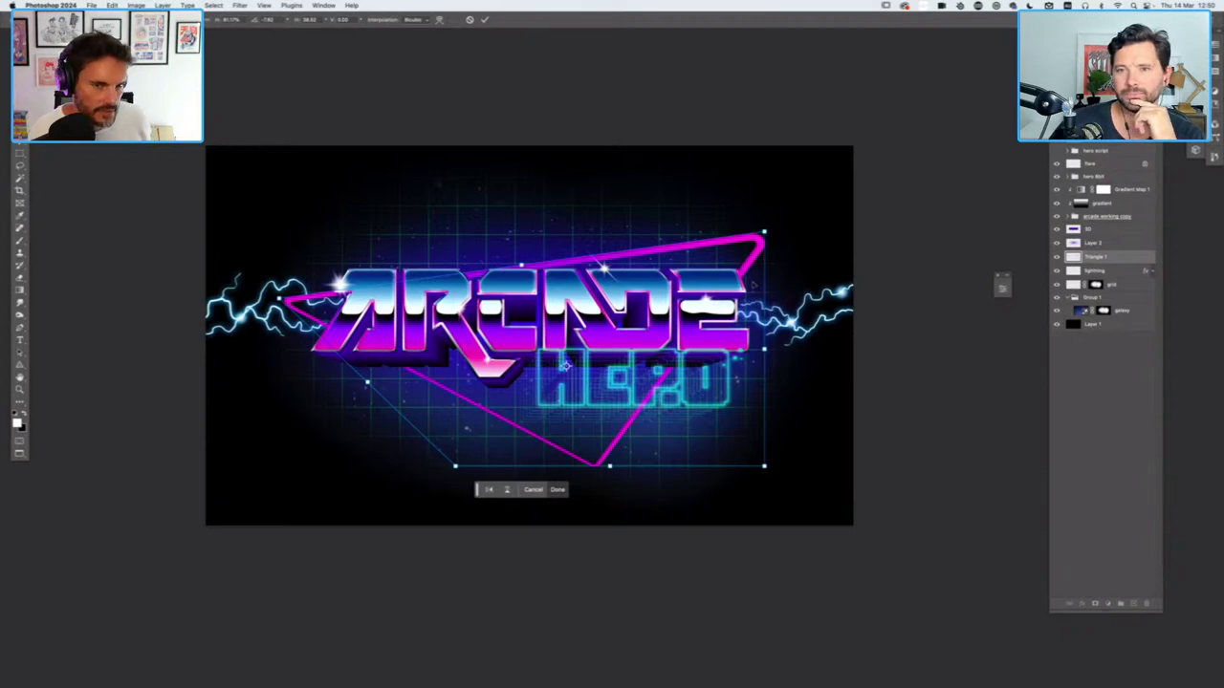
{"action": "key", "text": "super+z"}
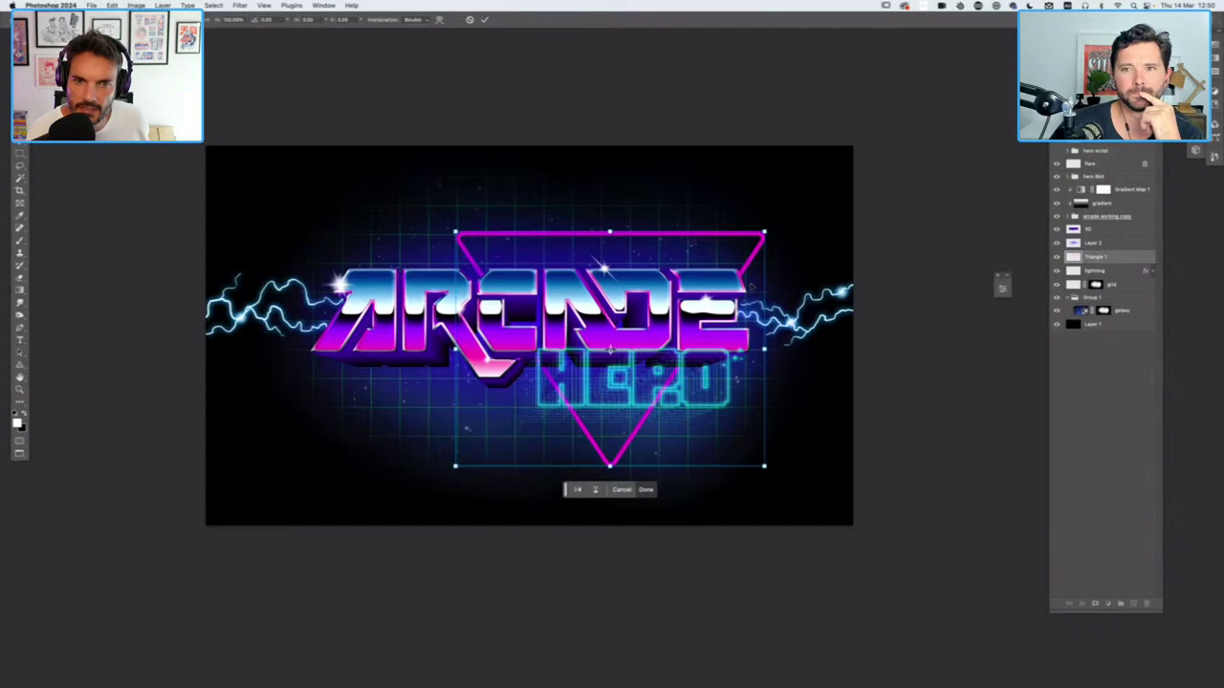
{"action": "key", "text": "Return"}
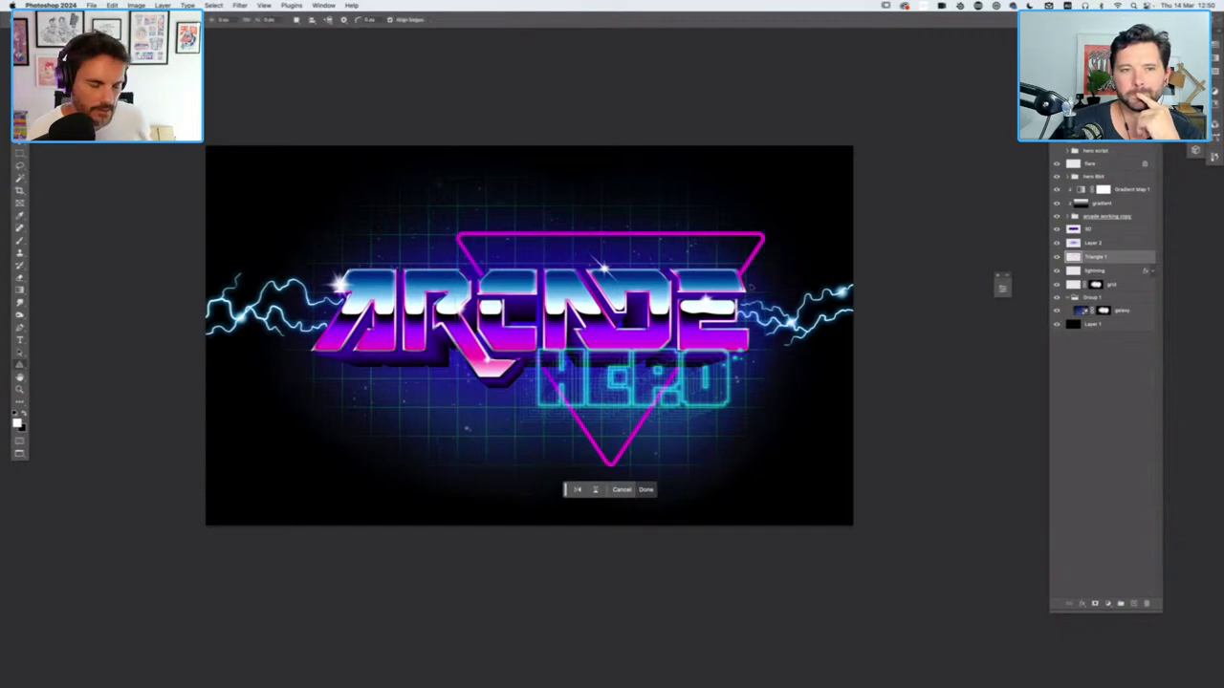
Distort the triangle with its upper-left corner beyond the first A, upper-right corner above the E and lower tip under the logo's centre
{"action": "key", "text": "super+t"}
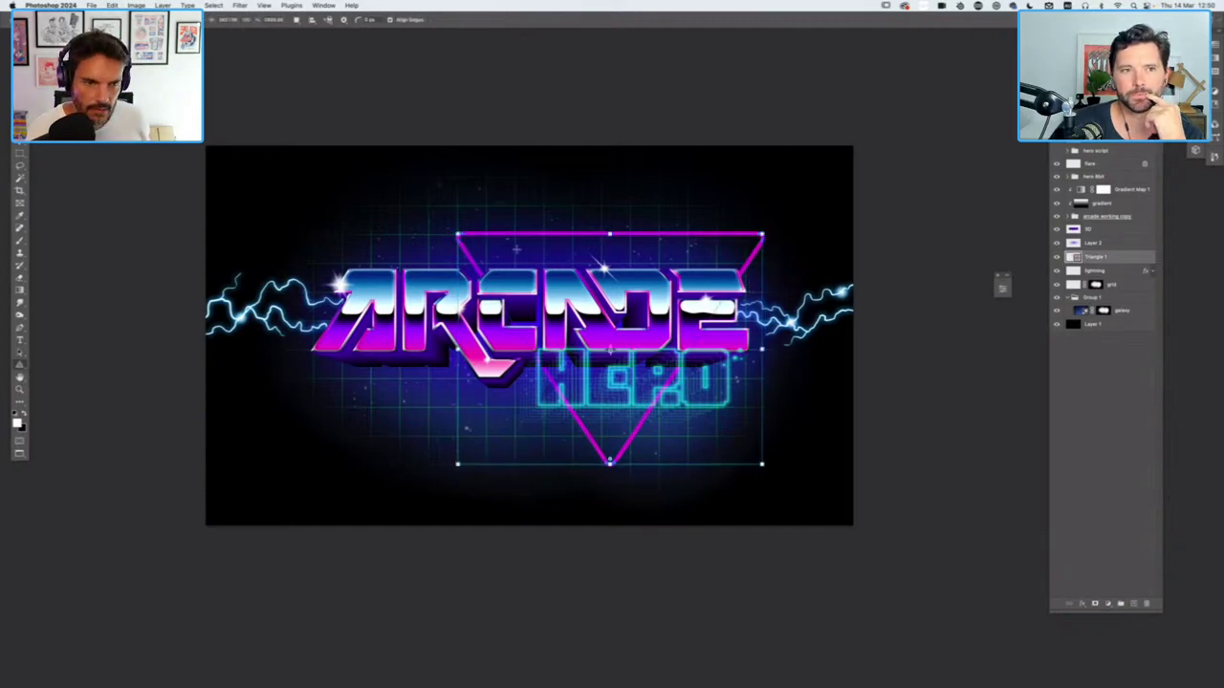
{"action": "left_click_drag", "start_coordinate": [457, 234], "coordinate": [279, 298]}
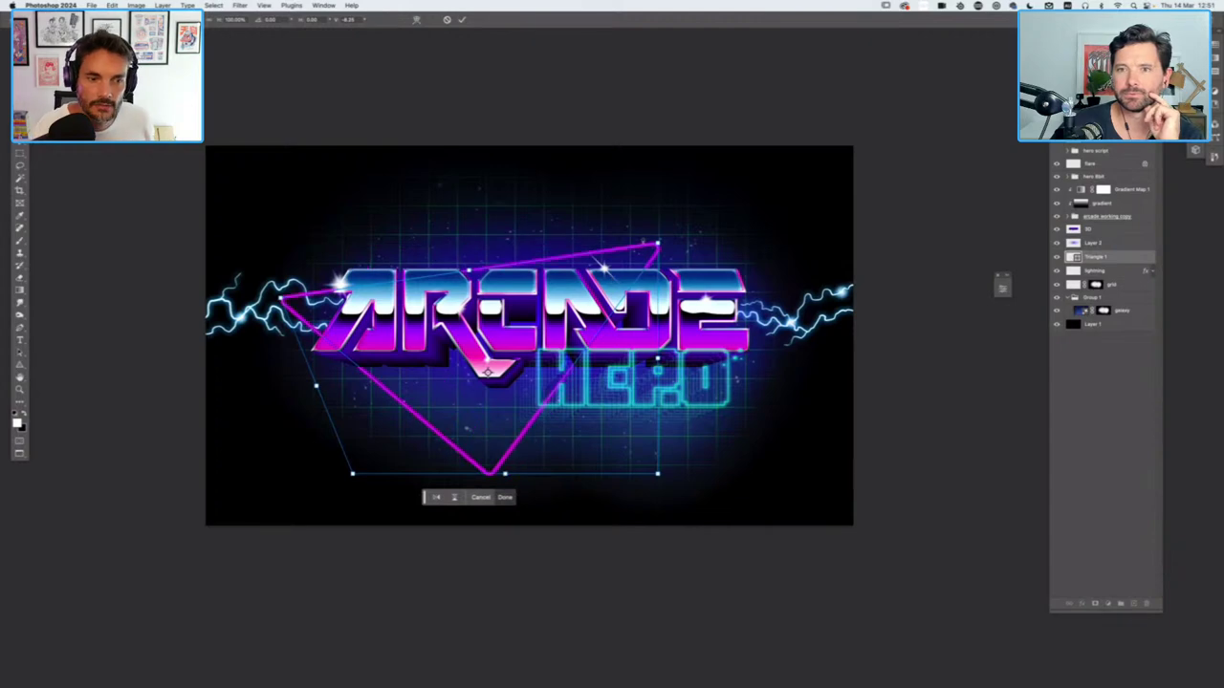
{"action": "left_click_drag", "start_coordinate": [658, 245], "coordinate": [769, 231]}
{"action": "left_click_drag", "start_coordinate": [504, 474], "coordinate": [548, 468]}
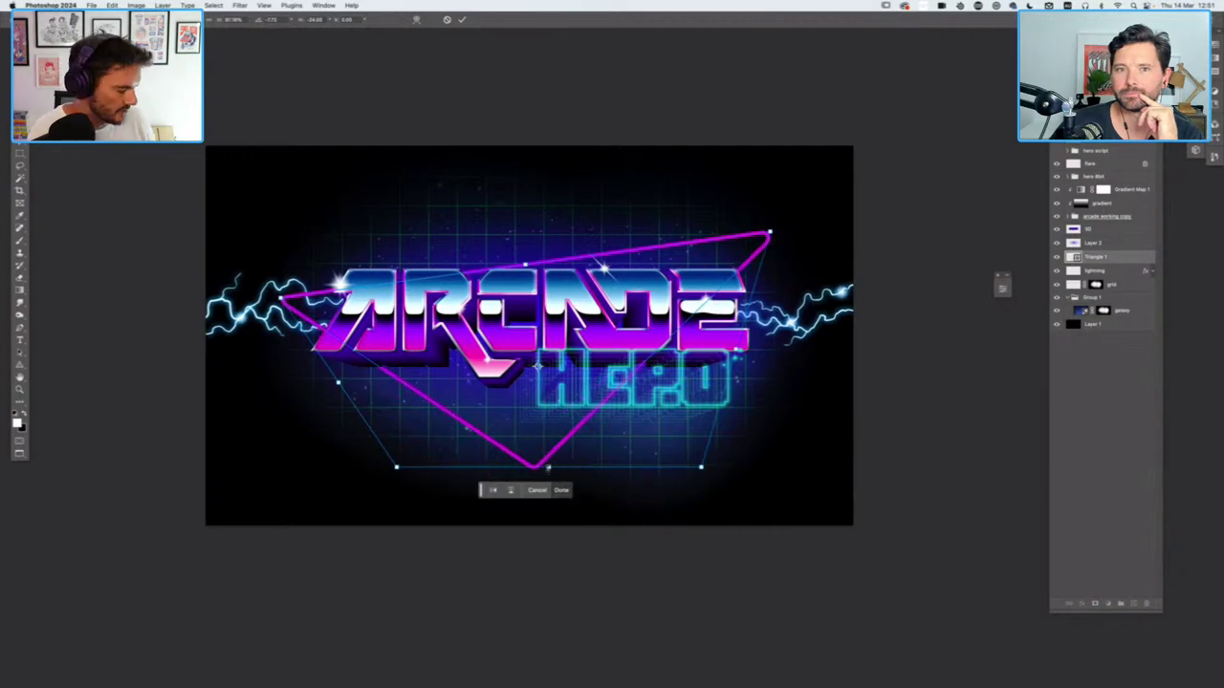
{"action": "key", "text": "Return"}
{"action": "left_click", "coordinate": [650, 237]}
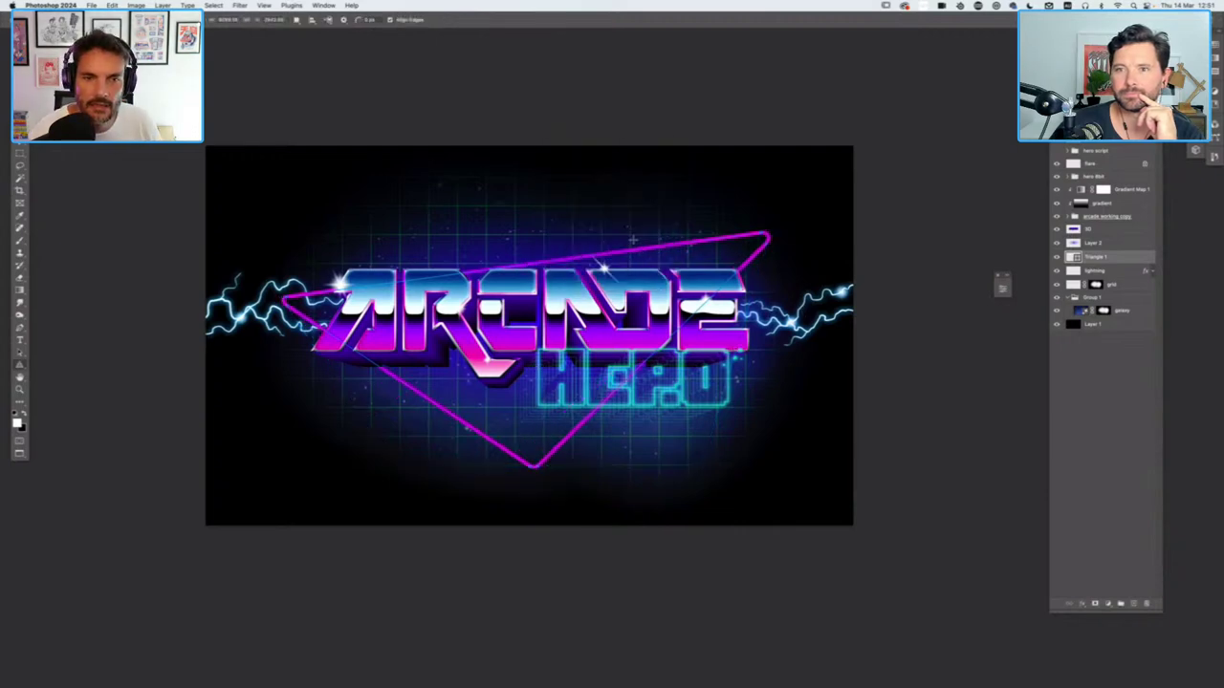
Rasterize the distorted triangle layer and move it above the flare layer, in front of the lettering
{"action": "key", "text": "super+minus"}
{"action": "key", "text": "super+minus"}
{"action": "key", "text": "super+minus"}
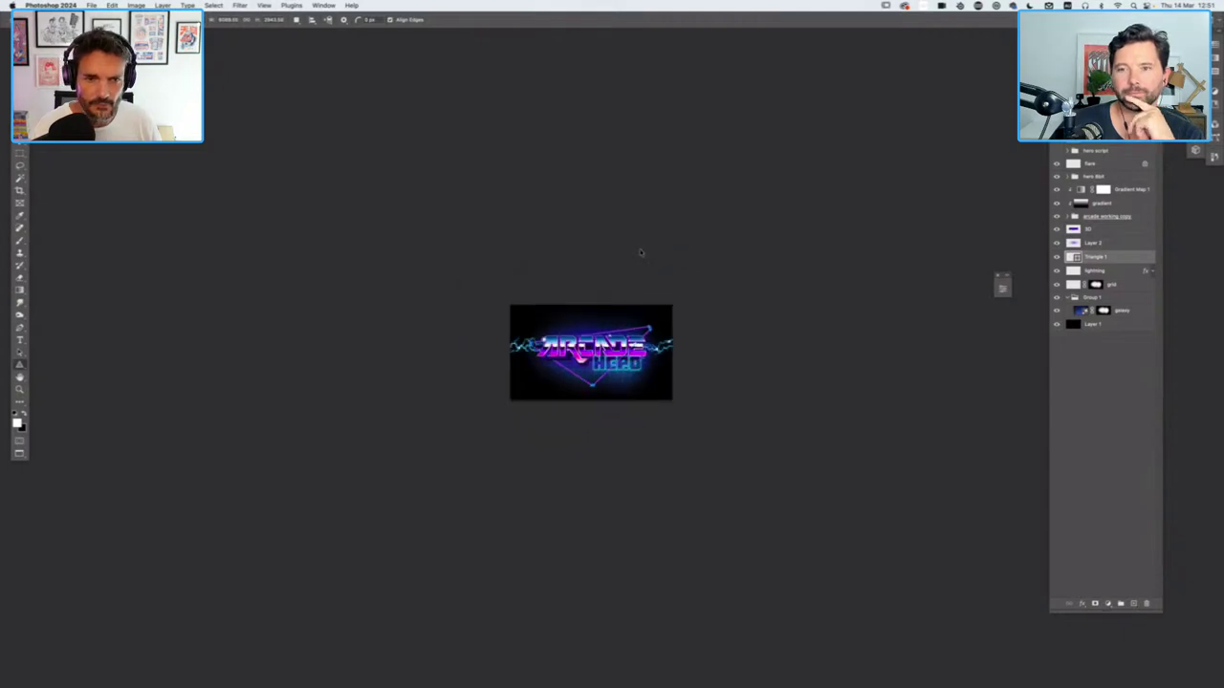
{"action": "key", "text": "super+equal"}
{"action": "key", "text": "super+equal"}
{"action": "key", "text": "super+equal"}
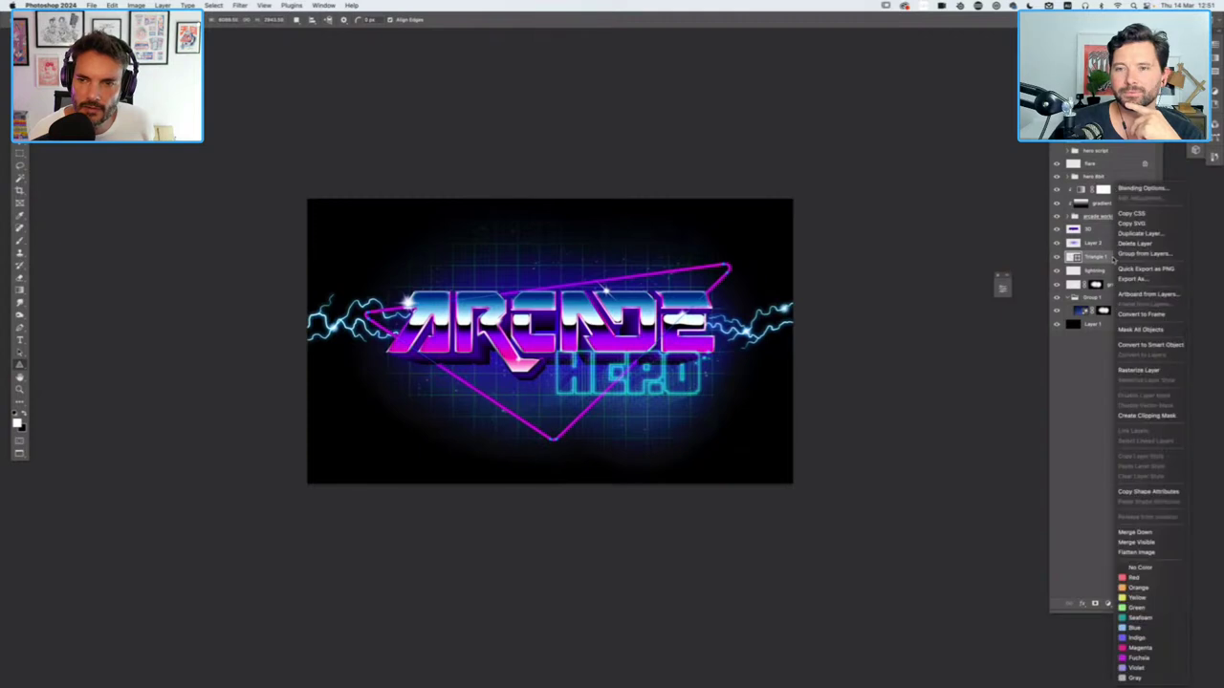
{"action": "right_click", "coordinate": [1112, 259]}
{"action": "left_click", "coordinate": [1138, 372]}
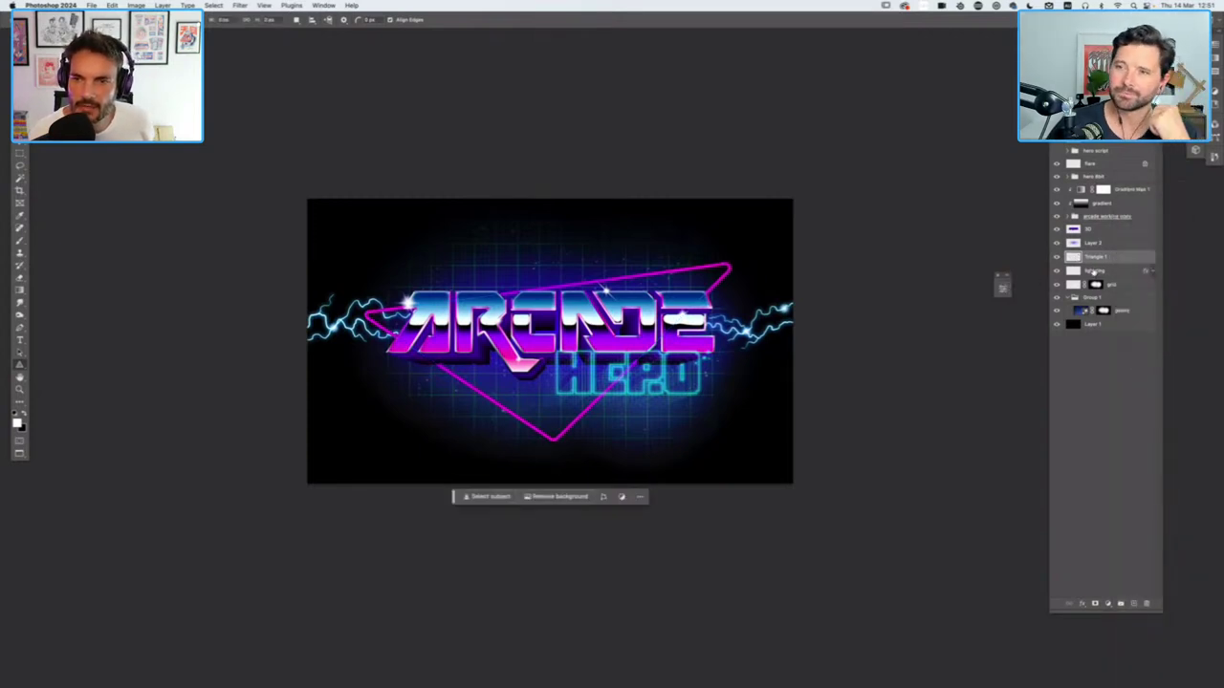
{"action": "mouse_move", "coordinate": [1094, 273]}
{"action": "left_mouse_down"}
{"action": "mouse_move", "coordinate": [1106, 163]}
{"action": "mouse_move", "coordinate": [1100, 172]}
{"action": "left_mouse_up"}
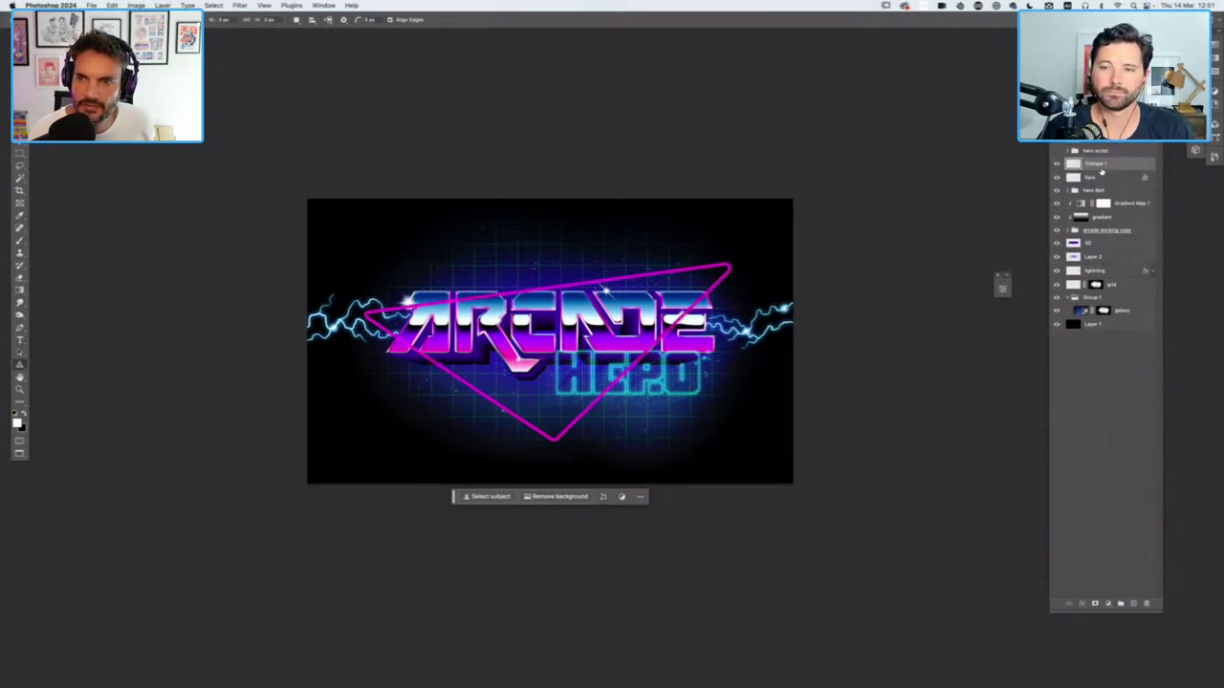
Load the outline of the ARCADE lettering with its 3D extrusion as a selection, keeping the triangle layer active
{"action": "left_click", "coordinate": [1069, 232]}
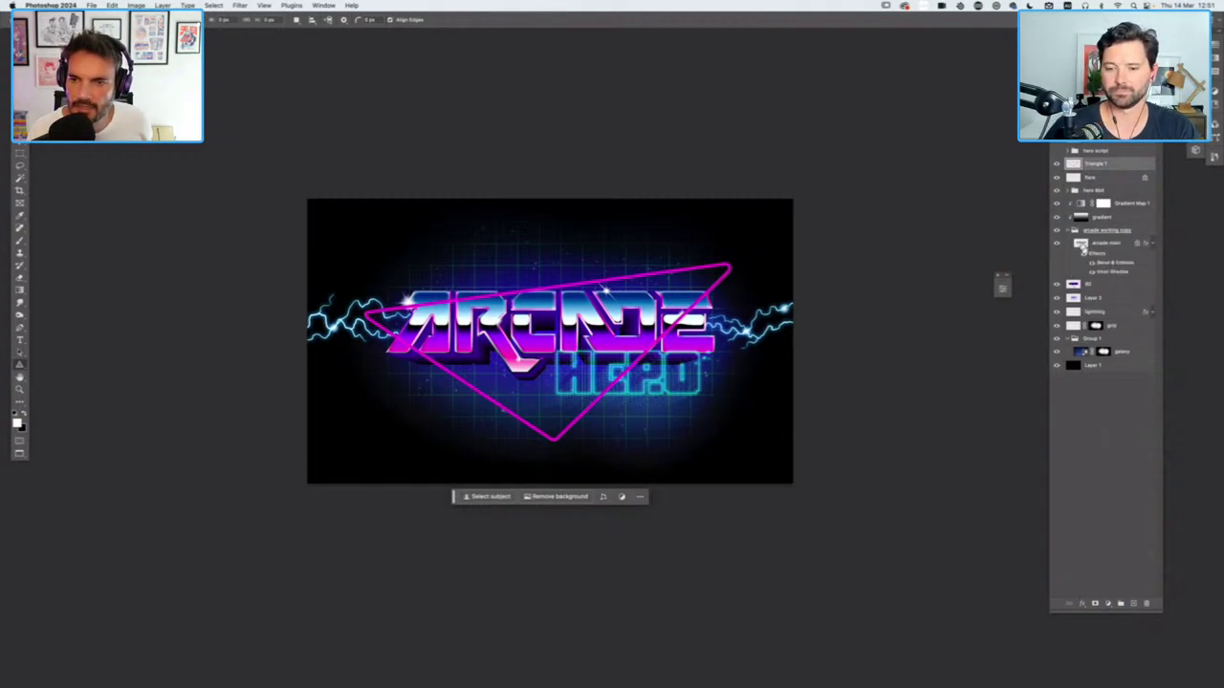
{"action": "left_click", "coordinate": [1081, 247], "text": "super"}
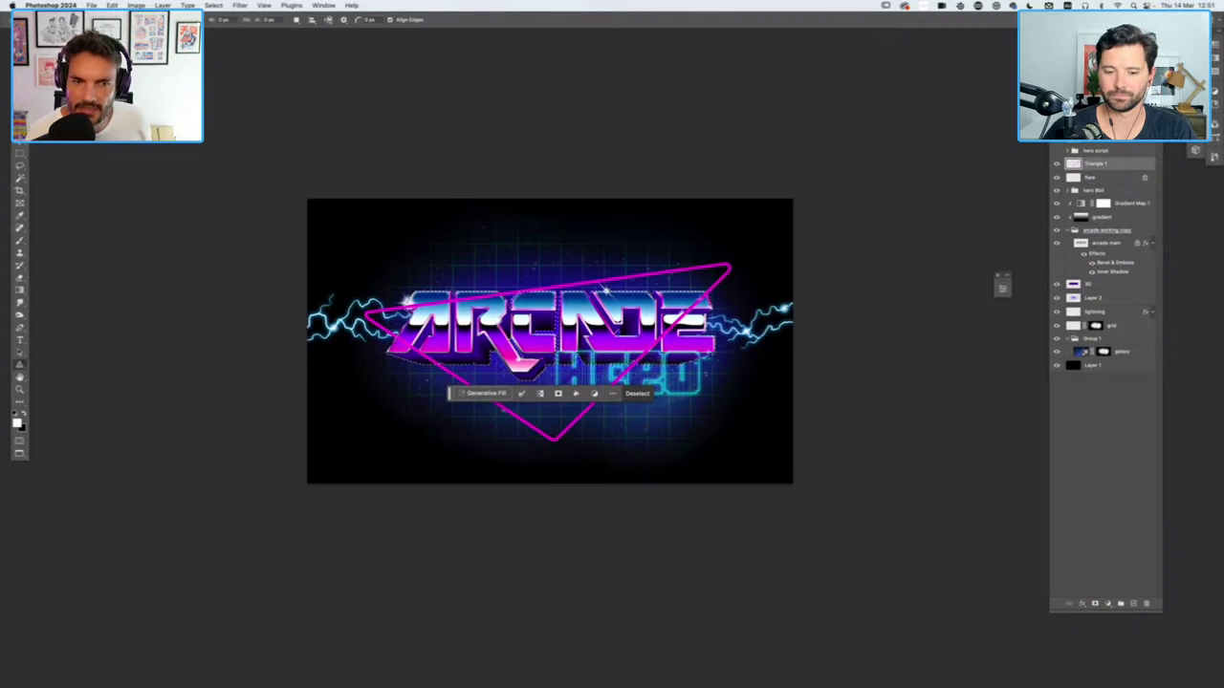
{"action": "left_click", "coordinate": [1071, 232]}
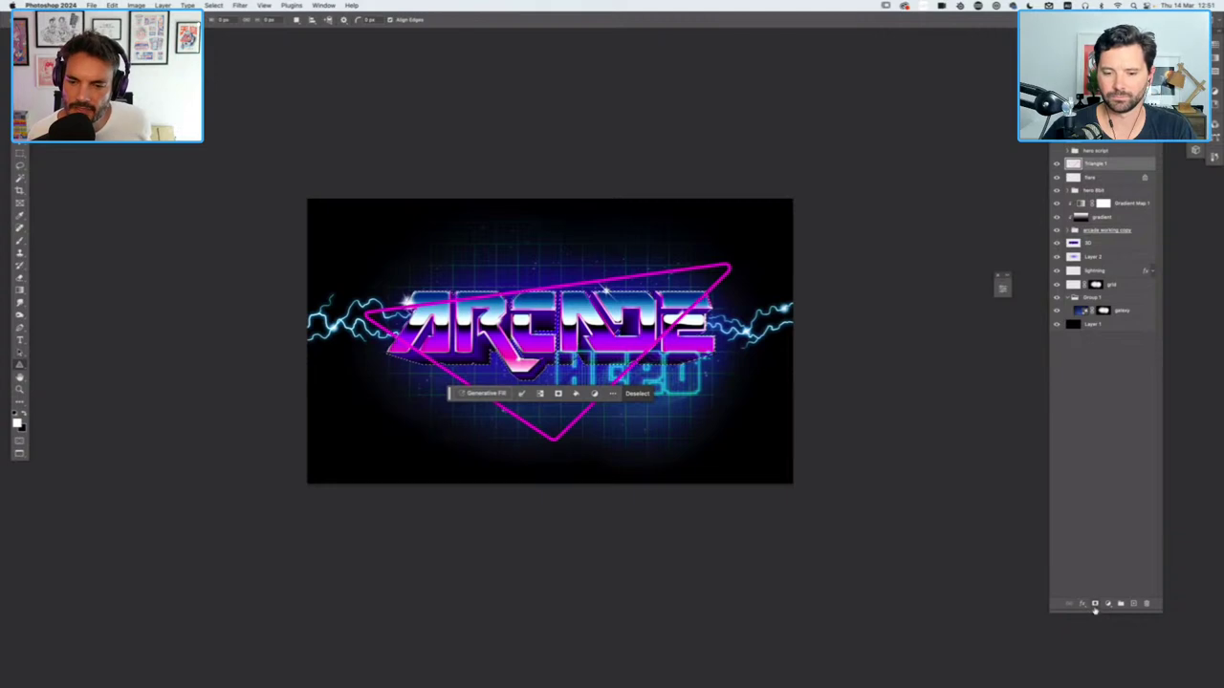
Mask the triangle layer with the lettering selection and brush its upper-right corner, lower tip and both lower sides back into view
{"action": "left_click", "coordinate": [1095, 604]}
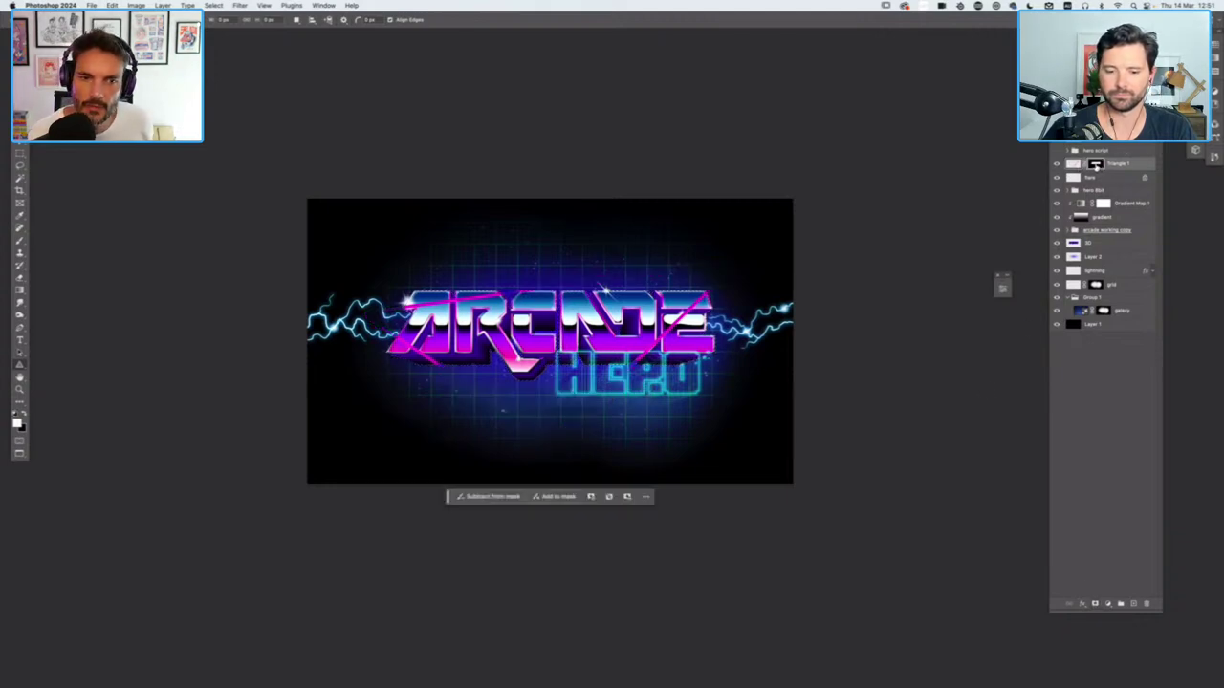
{"action": "key", "text": "b"}
{"action": "key", "text": "x"}
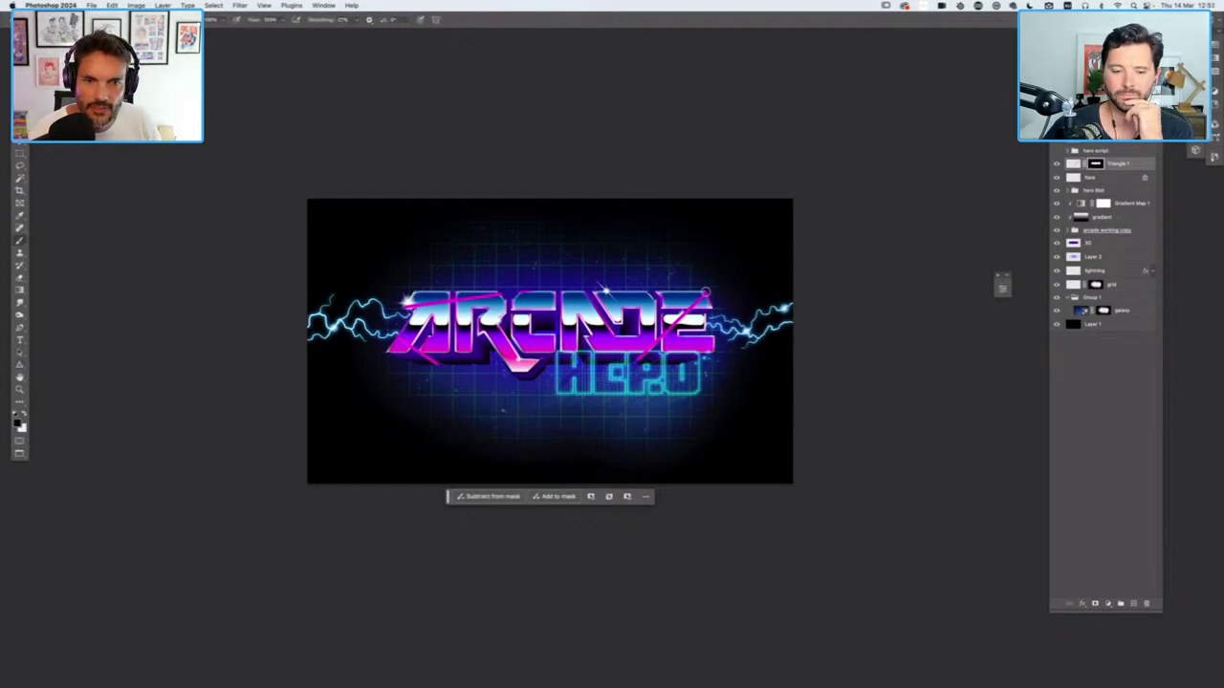
{"action": "key", "text": "x"}
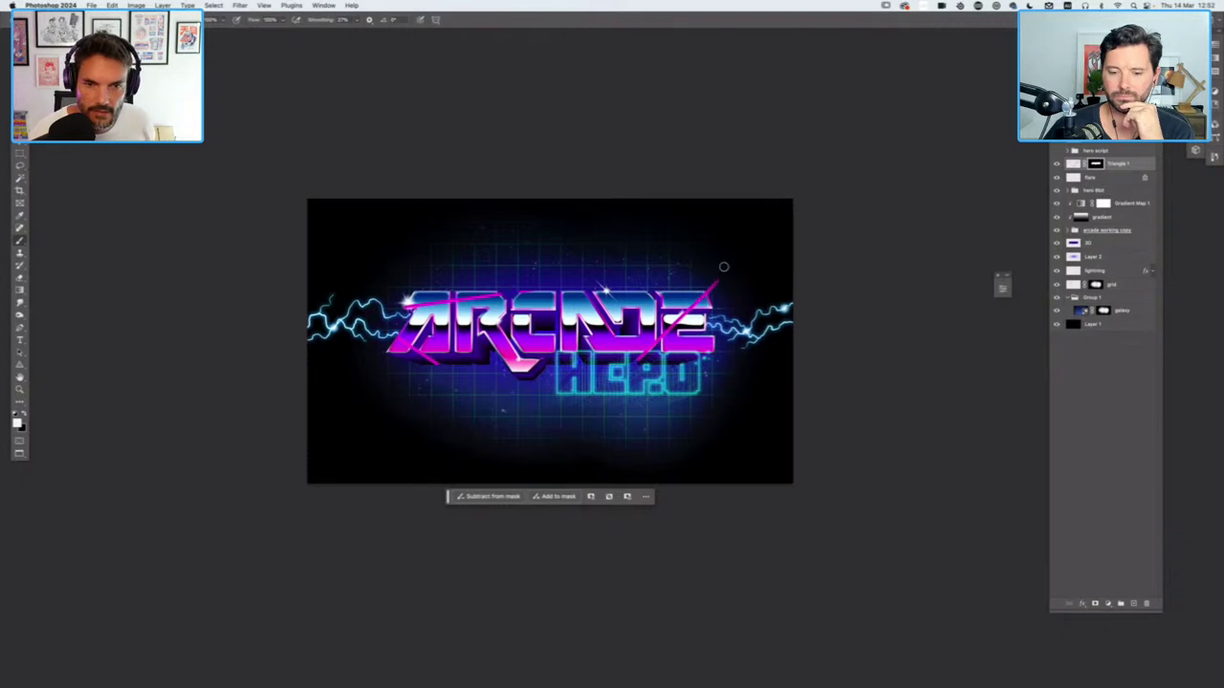
{"action": "left_click_drag", "start_coordinate": [723, 266], "coordinate": [711, 292]}
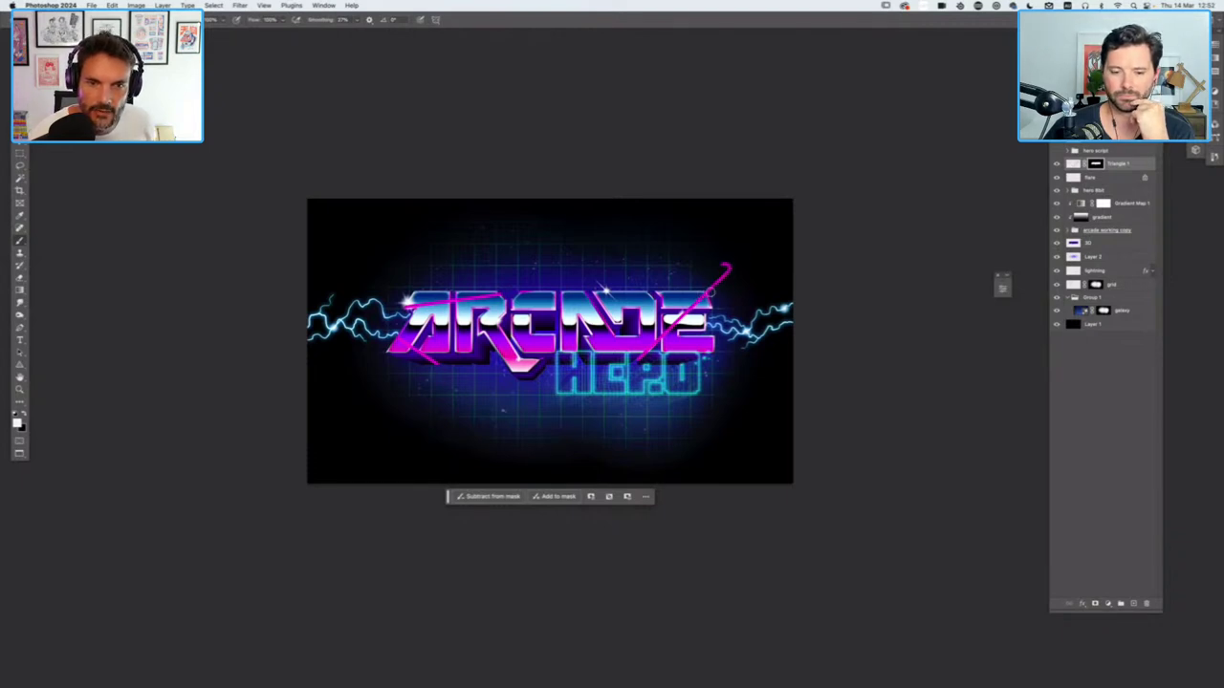
{"action": "mouse_move", "coordinate": [639, 359]}
{"action": "left_mouse_down"}
{"action": "mouse_move", "coordinate": [553, 422]}
{"action": "mouse_move", "coordinate": [548, 444]}
{"action": "mouse_move", "coordinate": [531, 445]}
{"action": "mouse_move", "coordinate": [552, 436]}
{"action": "mouse_move", "coordinate": [438, 368]}
{"action": "left_mouse_up"}
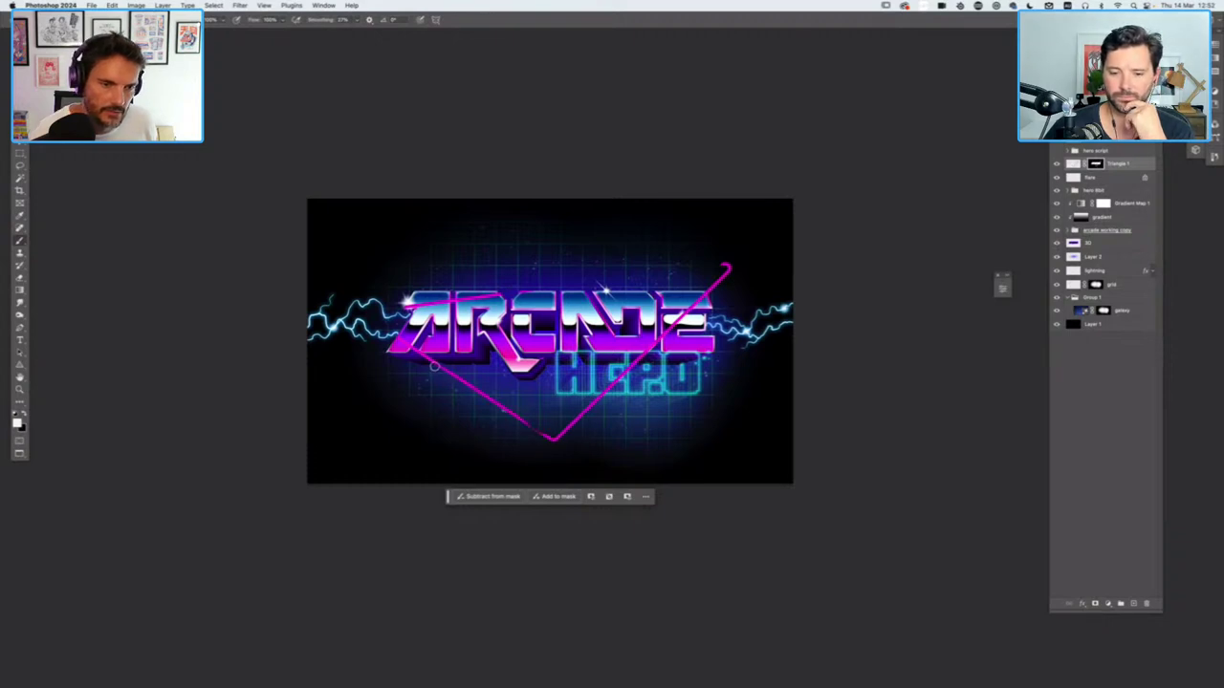
{"action": "mouse_move", "coordinate": [498, 401]}
{"action": "left_mouse_down"}
{"action": "mouse_move", "coordinate": [541, 438]}
{"action": "mouse_move", "coordinate": [426, 356]}
{"action": "mouse_move", "coordinate": [399, 310]}
{"action": "mouse_move", "coordinate": [491, 299]}
{"action": "left_mouse_up"}
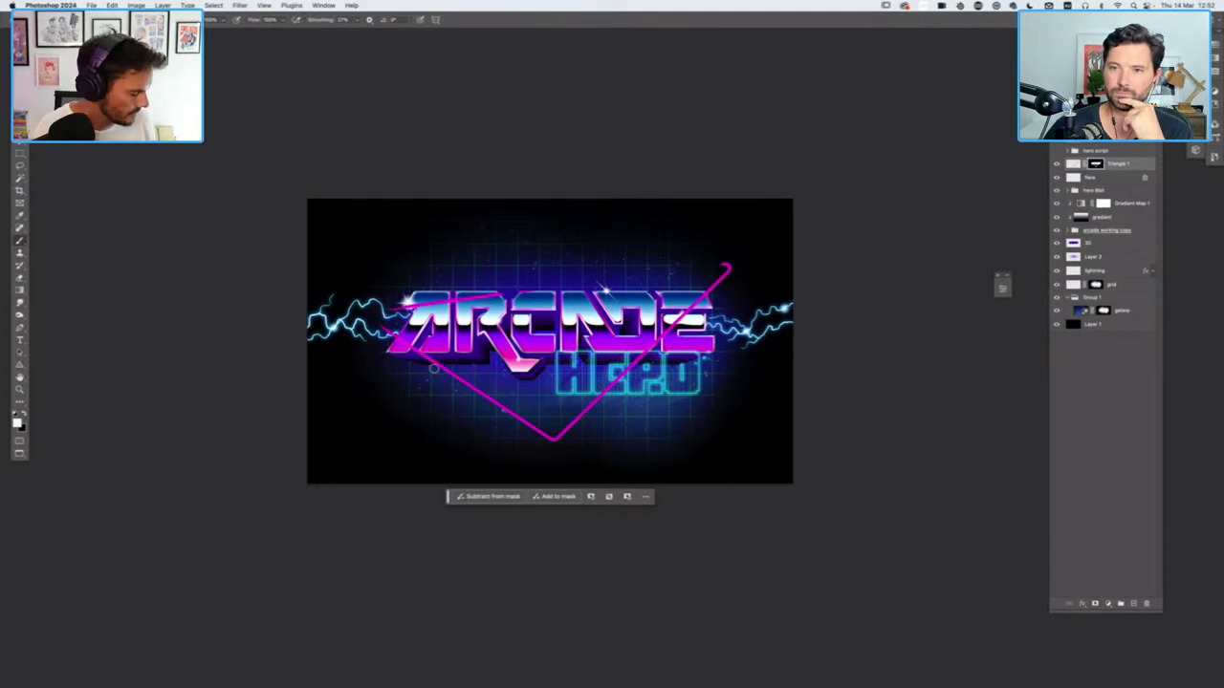
Paint the mask to hide the triangle across the A and R of ARCADE and reveal its upper-left corner and top edge
{"action": "key", "text": "x"}
{"action": "left_click_drag", "start_coordinate": [409, 334], "coordinate": [442, 360]}
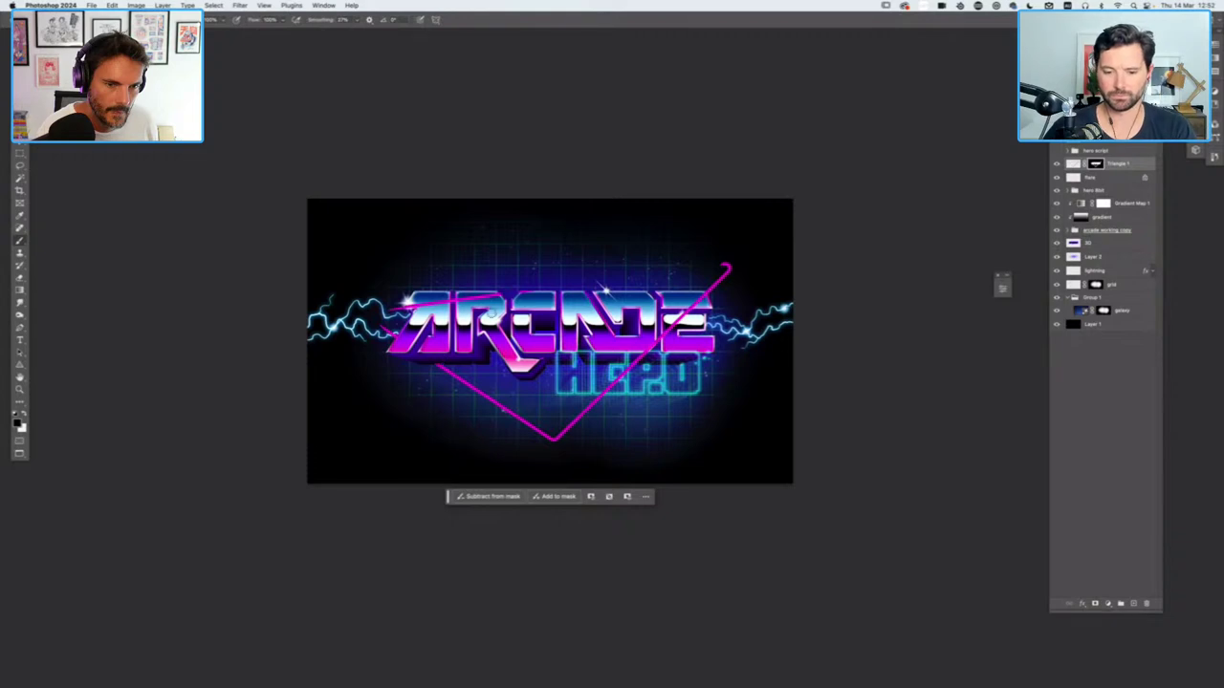
{"action": "key", "text": "x"}
{"action": "mouse_move", "coordinate": [383, 329]}
{"action": "left_mouse_down"}
{"action": "mouse_move", "coordinate": [387, 313]}
{"action": "mouse_move", "coordinate": [367, 315]}
{"action": "mouse_move", "coordinate": [406, 308]}
{"action": "left_mouse_up"}
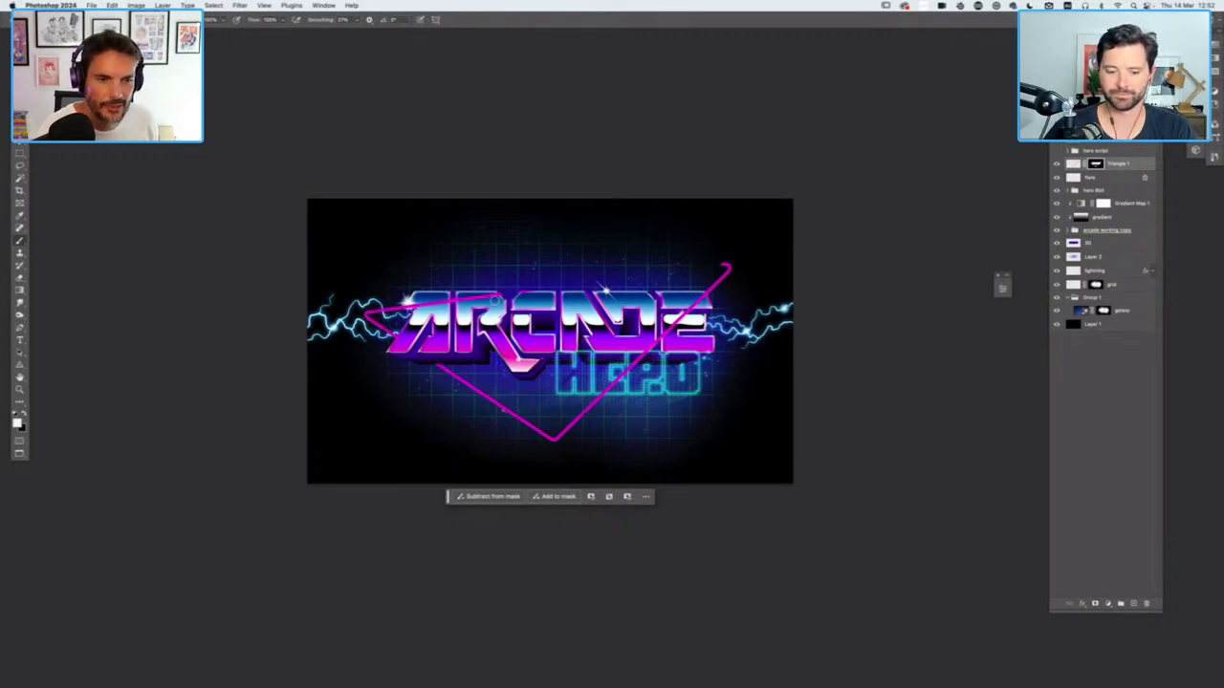
{"action": "key", "text": "x"}
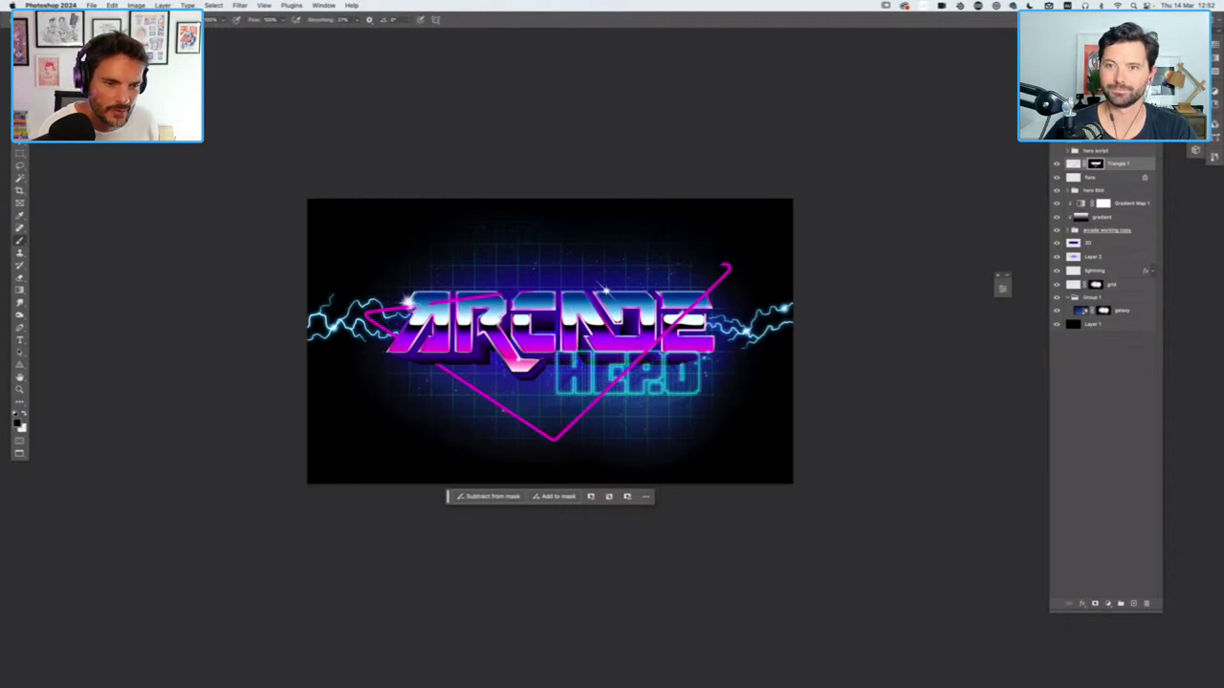
{"action": "left_click_drag", "start_coordinate": [467, 299], "coordinate": [675, 272]}
{"action": "key", "text": "x"}
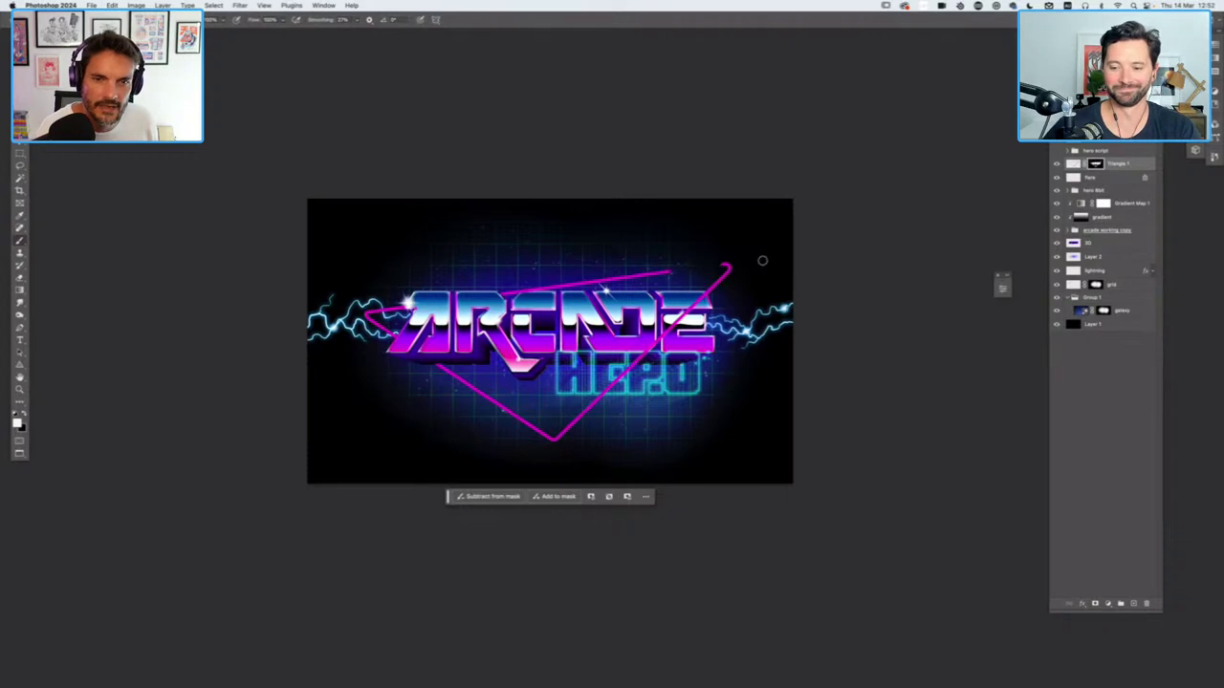
Hide the masked triangle layer so the logo shows without it
{"action": "key", "text": "super+minus"}
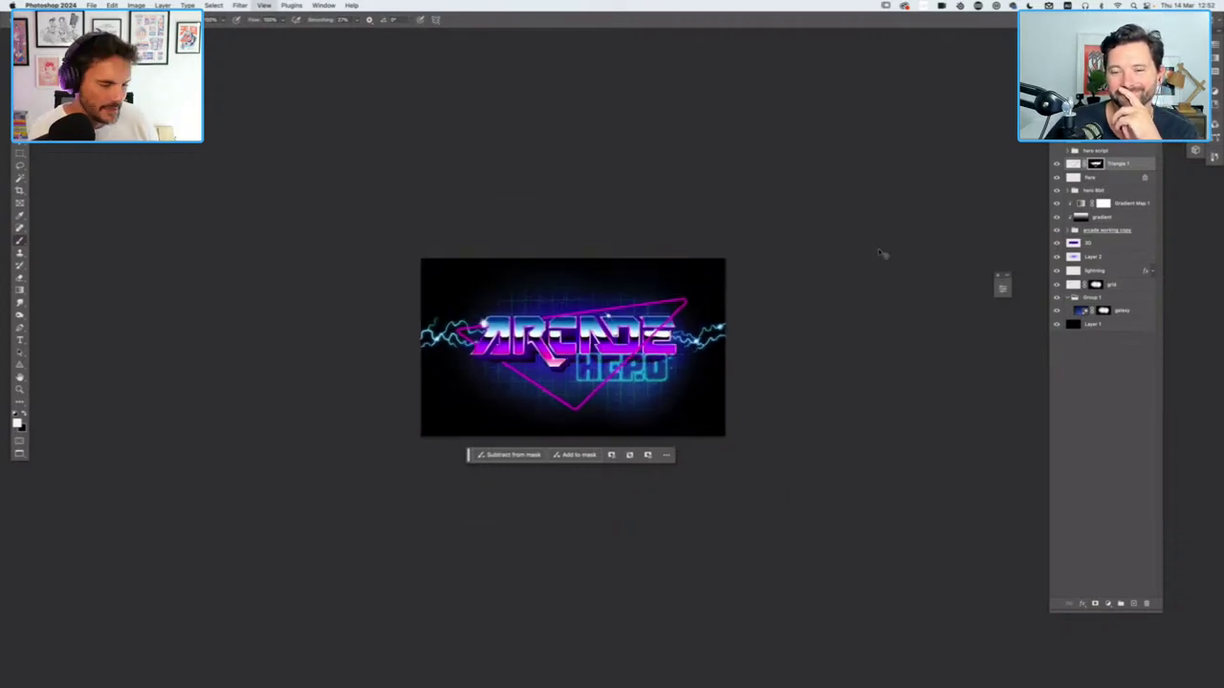
{"action": "key", "text": "super+equal"}
{"action": "key", "text": "super+equal"}
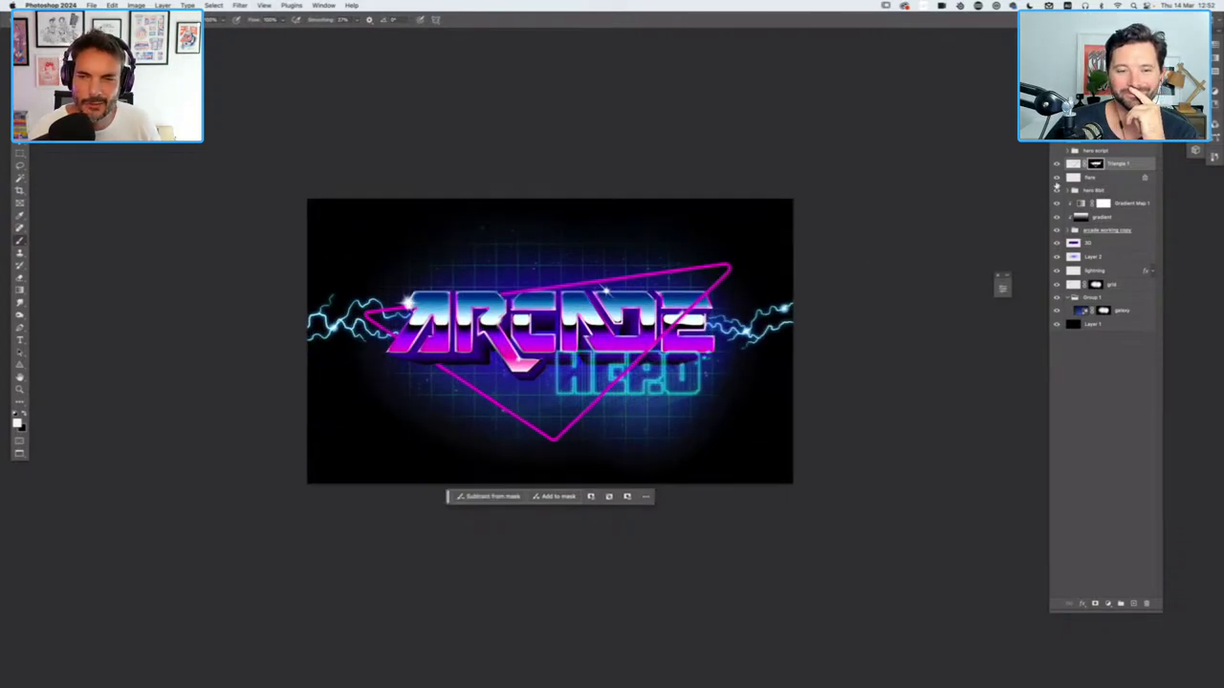
{"action": "left_click", "coordinate": [1056, 165]}
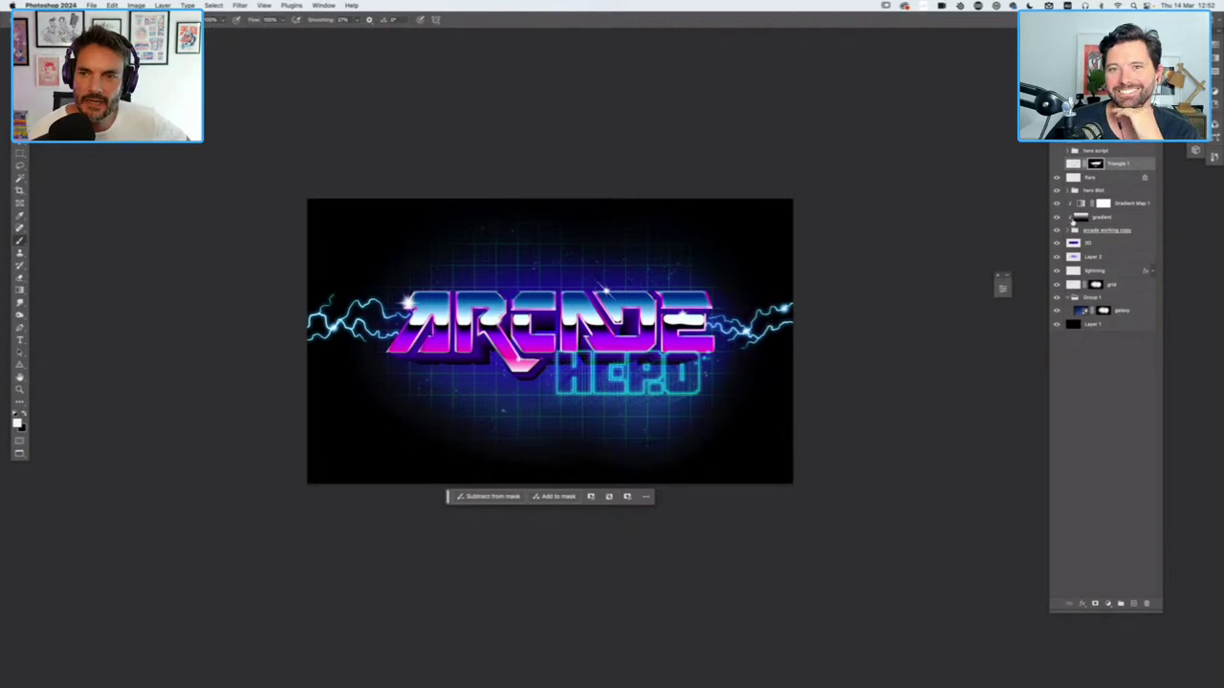
Duplicate the whole layer stack, from the black background layer to the star layer, and merge the copies into one layer on top
{"action": "left_click", "coordinate": [1114, 327]}
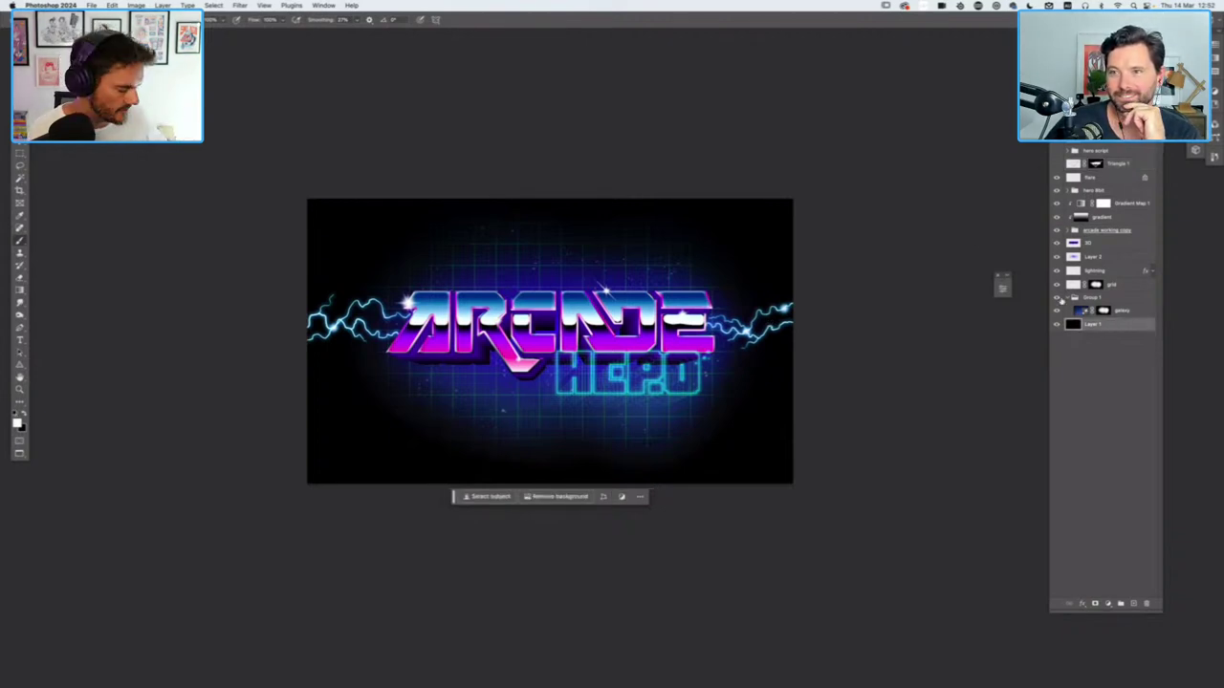
{"action": "key", "text": "super+equal"}
{"action": "key", "text": "super+equal"}
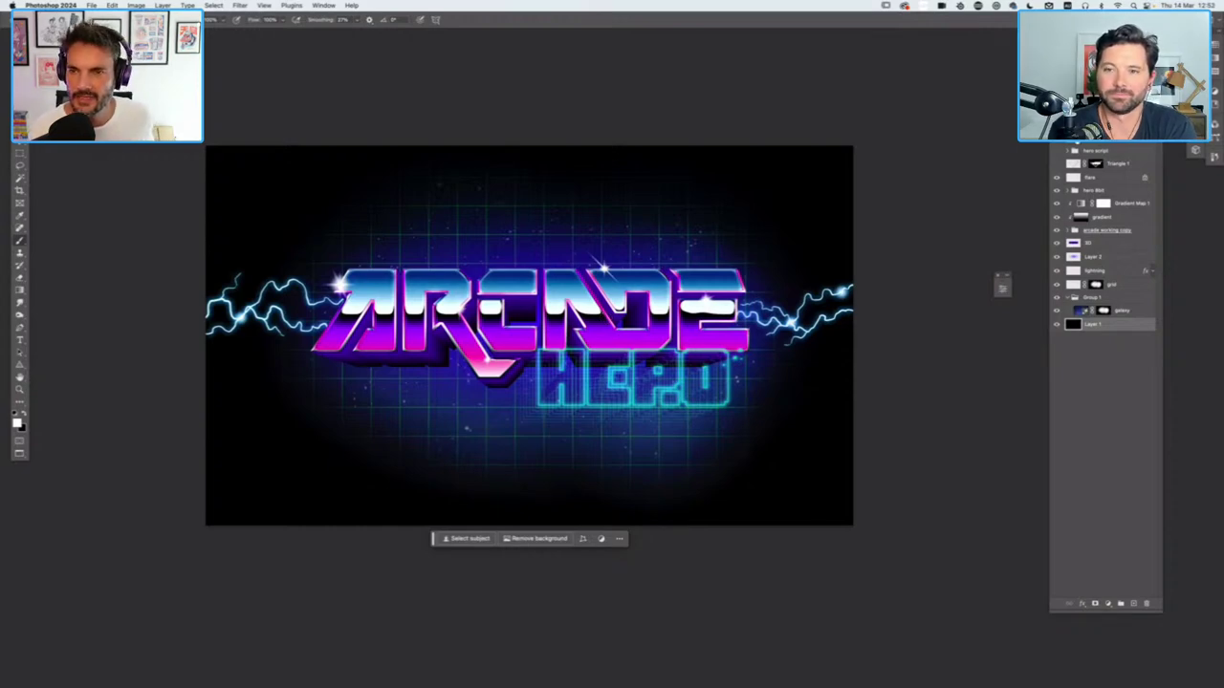
{"action": "left_click", "coordinate": [1104, 402]}
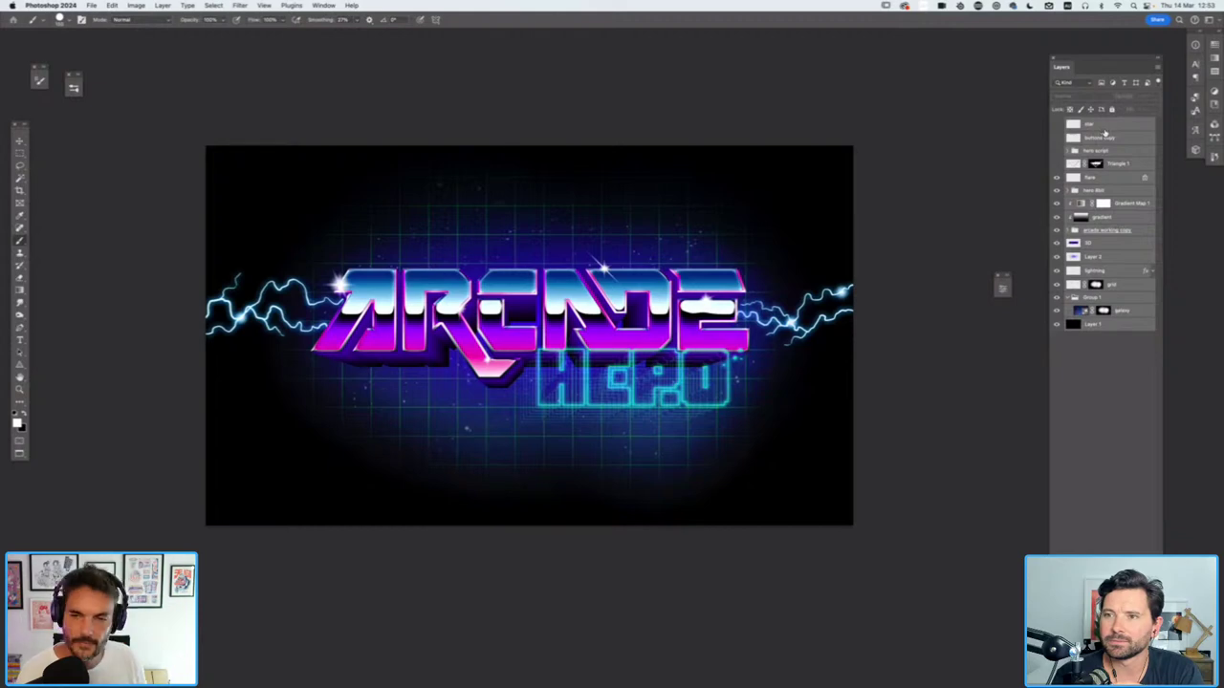
{"action": "key", "text": "super+j"}
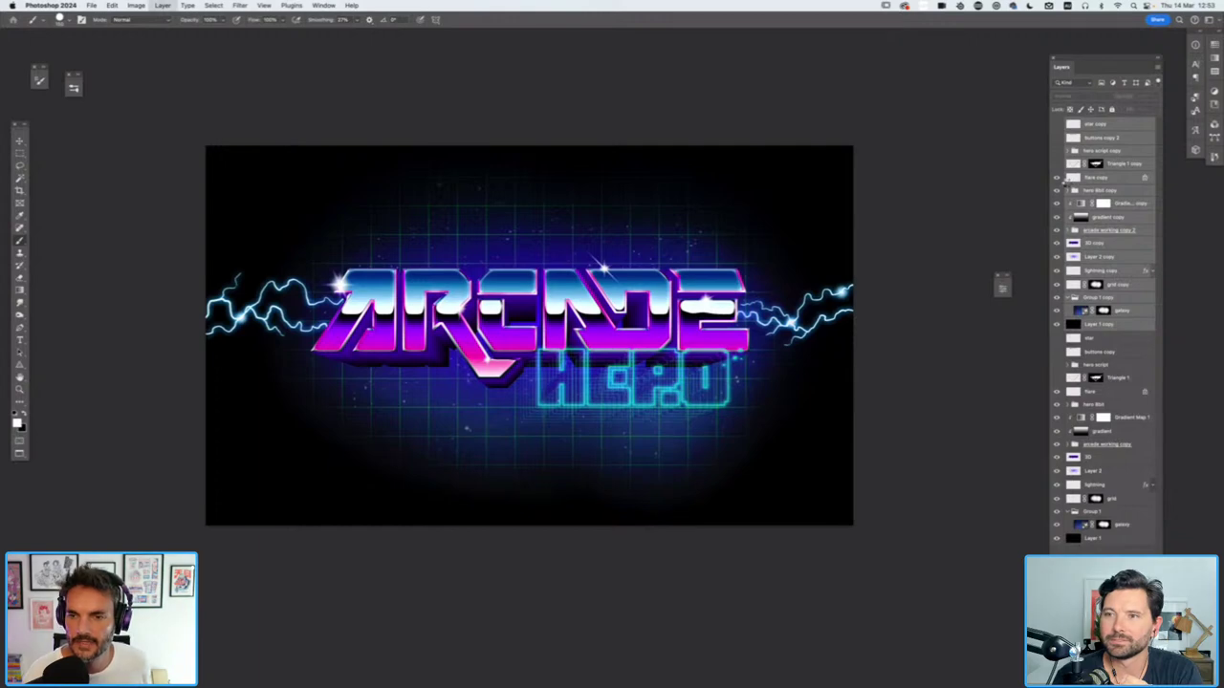
{"action": "key", "text": "super+e"}
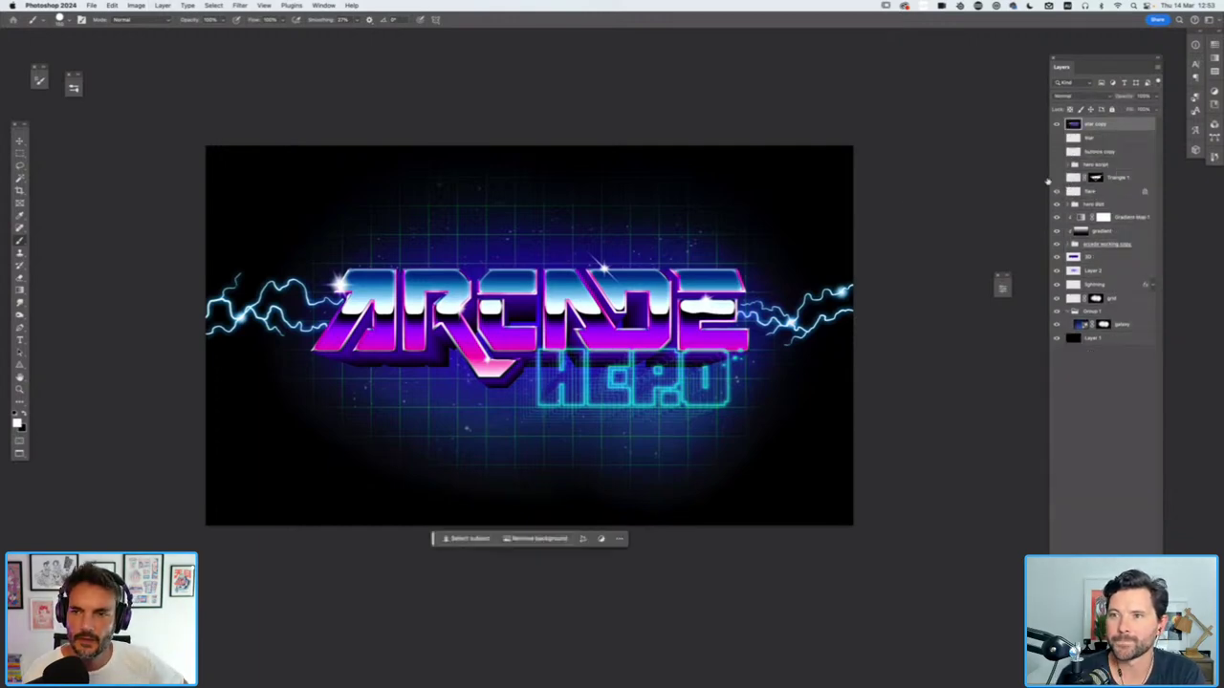
{"action": "left_click", "coordinate": [1057, 125]}
{"action": "left_click", "coordinate": [1057, 125]}
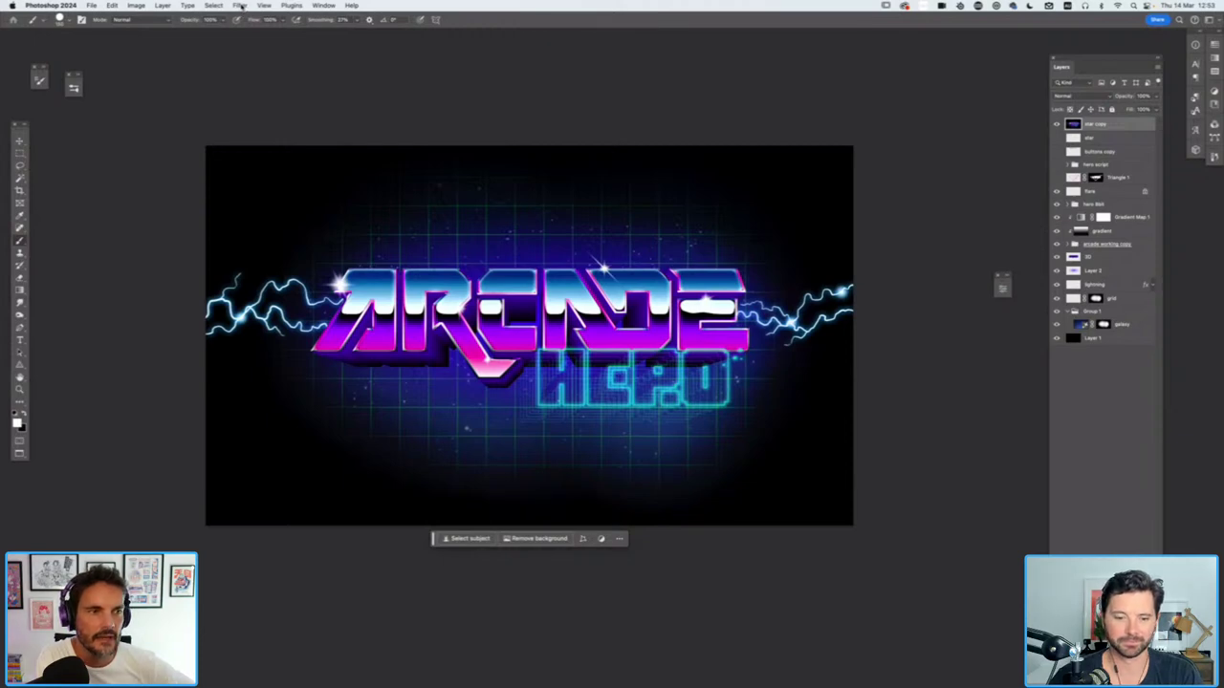
Open the Camera Raw Filter on the merged layer and set Grain to 34, inspecting the effect up close on the lettering
{"action": "left_click", "coordinate": [240, 6]}
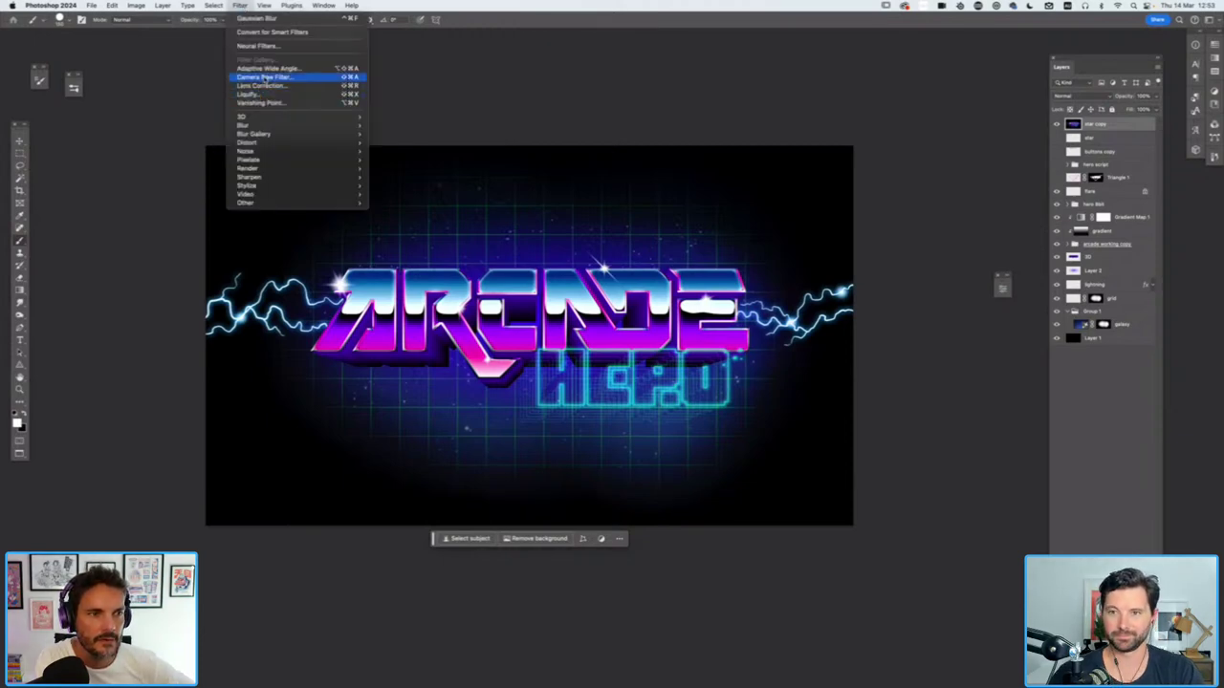
{"action": "key", "text": "Escape"}
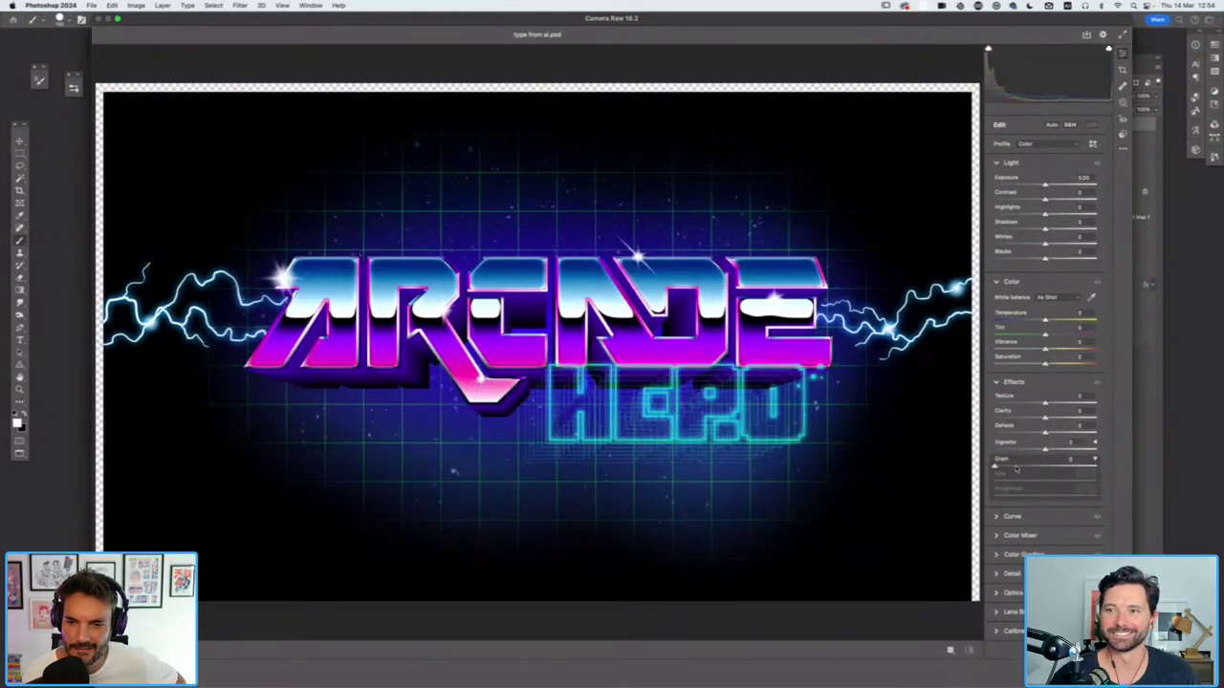
{"action": "left_click_drag", "start_coordinate": [1023, 469], "coordinate": [1027, 468]}
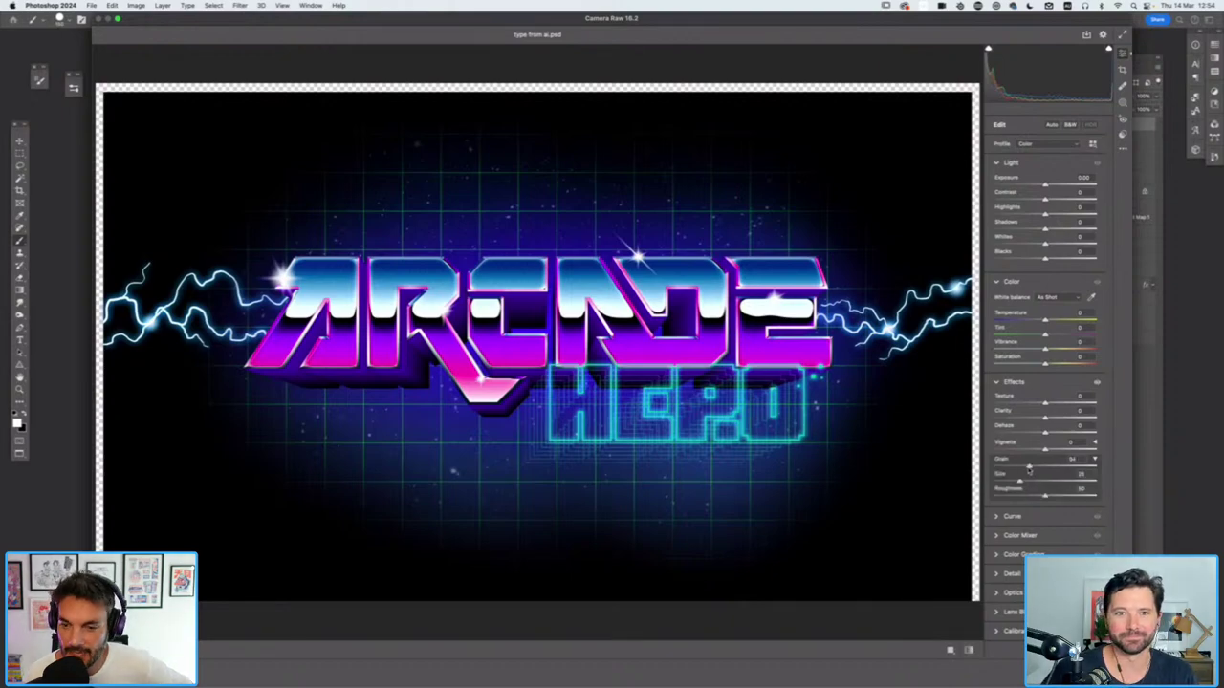
{"action": "key", "text": "super+equal"}
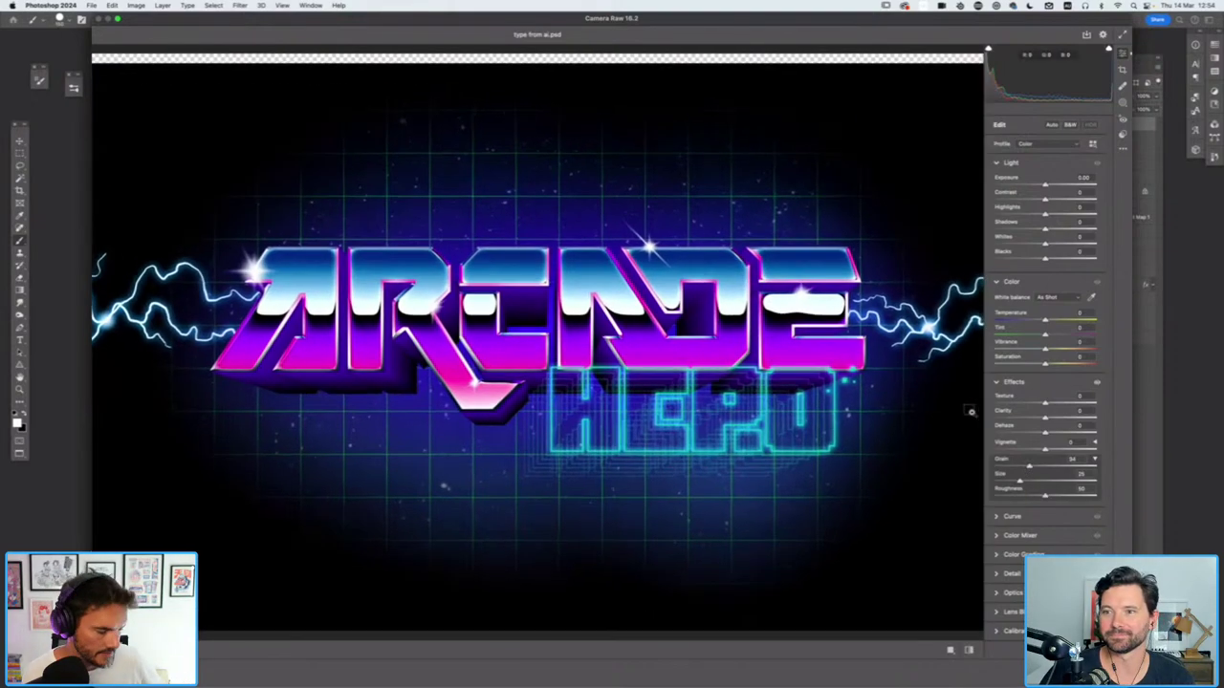
{"action": "key", "text": "super+equal"}
{"action": "key", "text": "super+equal"}
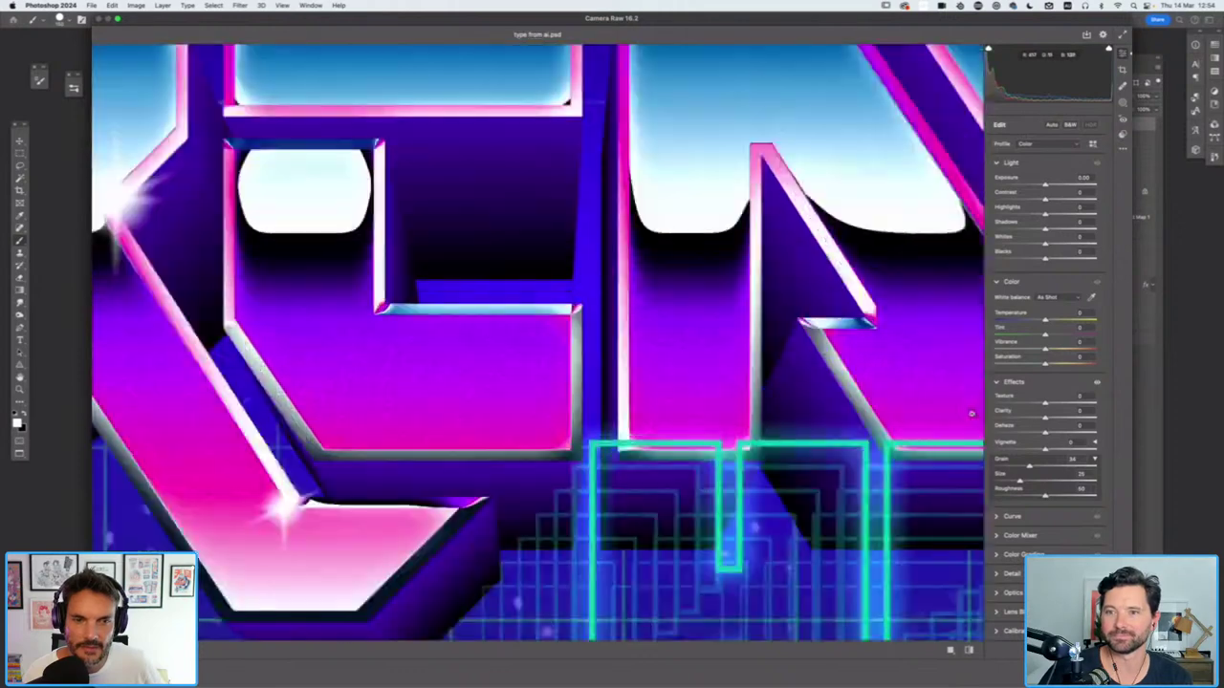
Fine-tune the Grain amount, trying a lower value and settling on about 38
{"action": "mouse_move", "coordinate": [1028, 465]}
{"action": "left_mouse_down"}
{"action": "mouse_move", "coordinate": [986, 467]}
{"action": "mouse_move", "coordinate": [1016, 467]}
{"action": "left_mouse_up"}
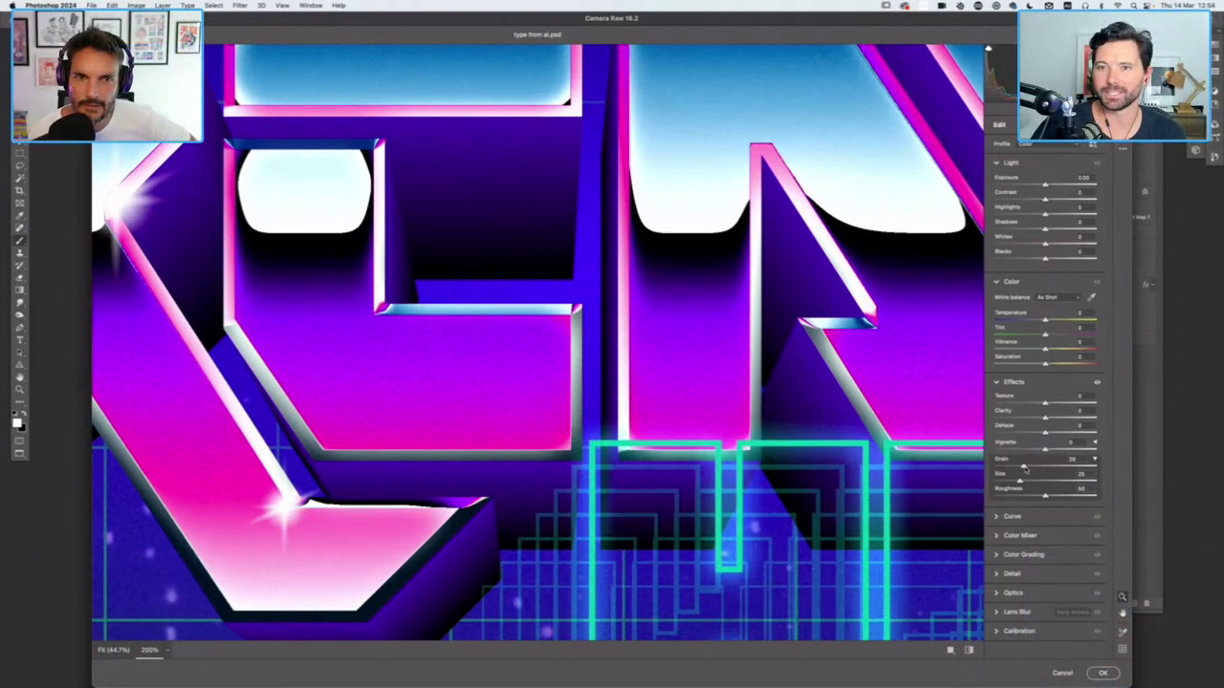
{"action": "left_click_drag", "start_coordinate": [1015, 466], "coordinate": [1029, 467]}
{"action": "key", "text": "super+minus"}
{"action": "key", "text": "super+minus"}
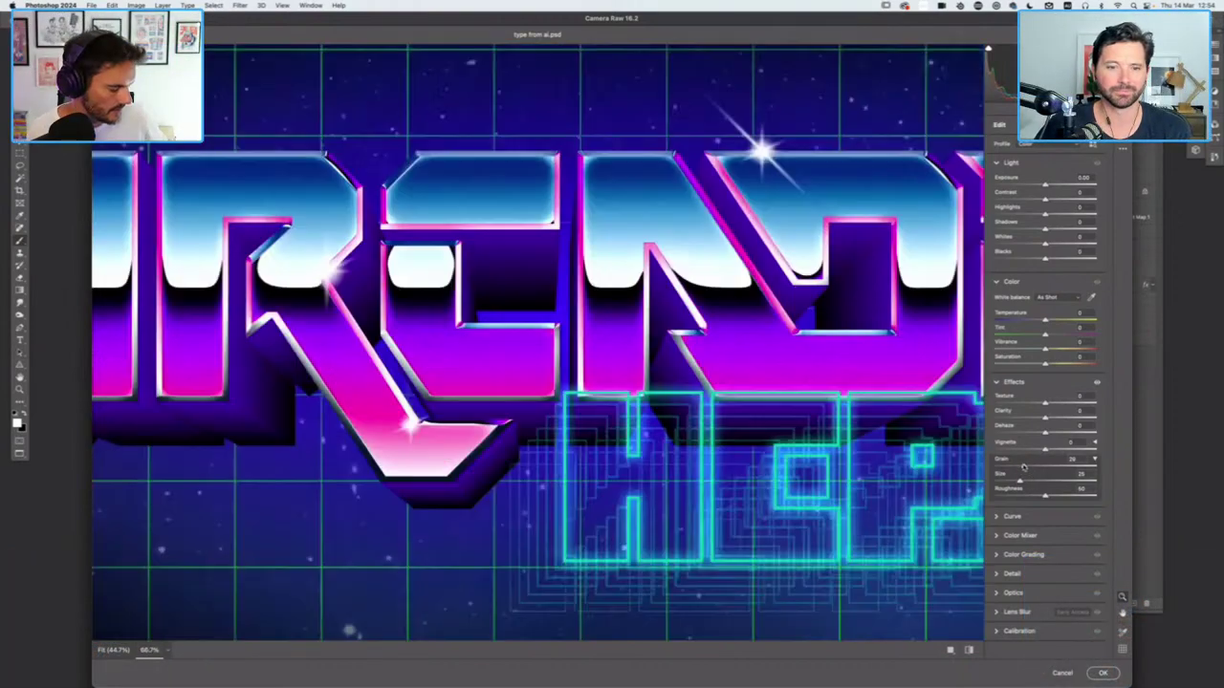
{"action": "key", "text": "super+minus"}
{"action": "key", "text": "super+minus"}
{"action": "key", "text": "super+plus"}
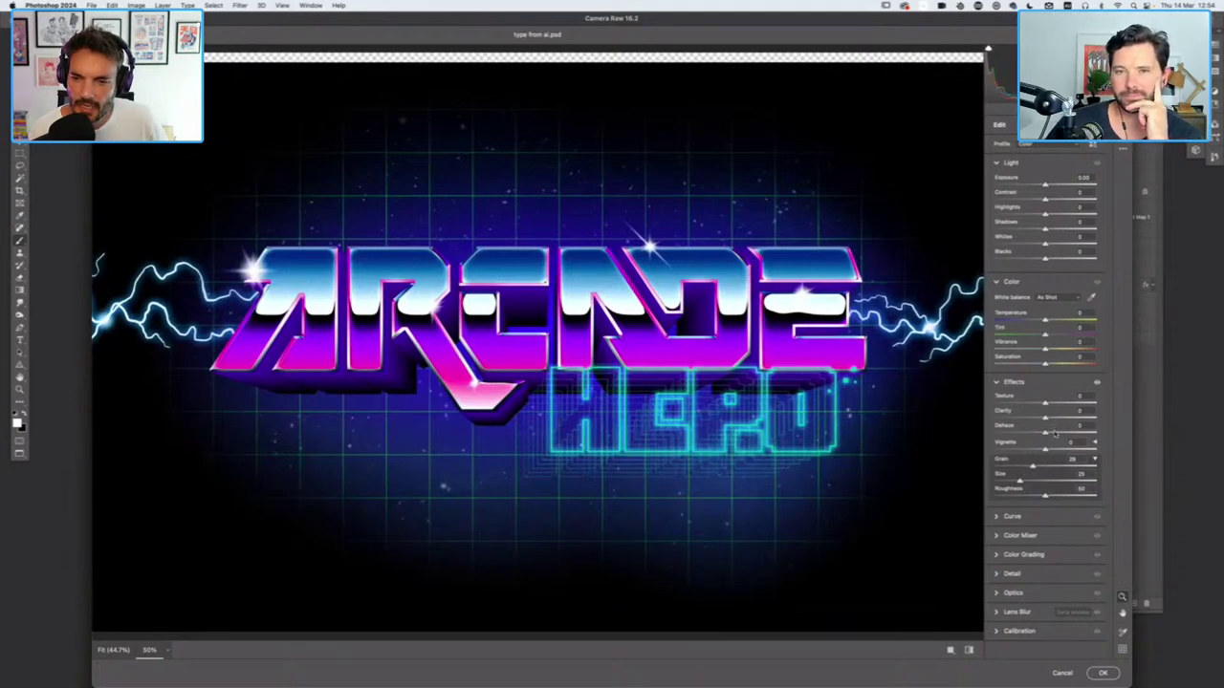
Set Clarity to +9, Dehaze to +29 and Grain to about 49, apply the filter and display the artwork full screen
{"action": "left_click", "coordinate": [1058, 435]}
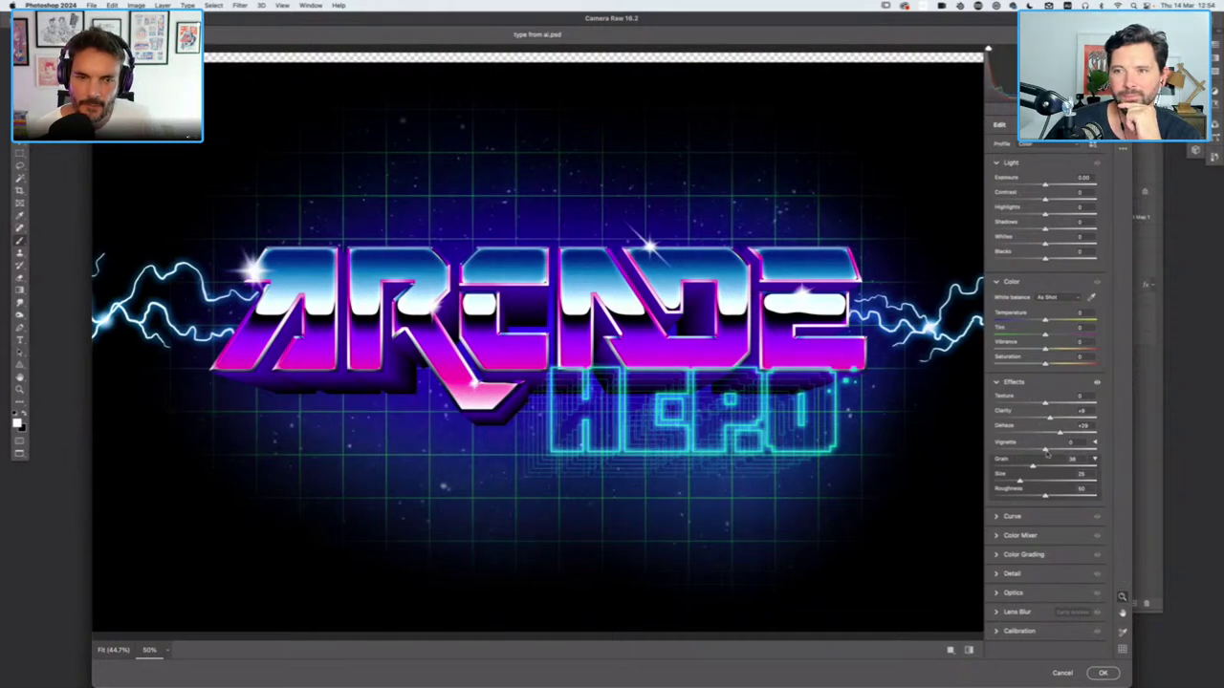
{"action": "left_click_drag", "start_coordinate": [1033, 466], "coordinate": [1045, 467]}
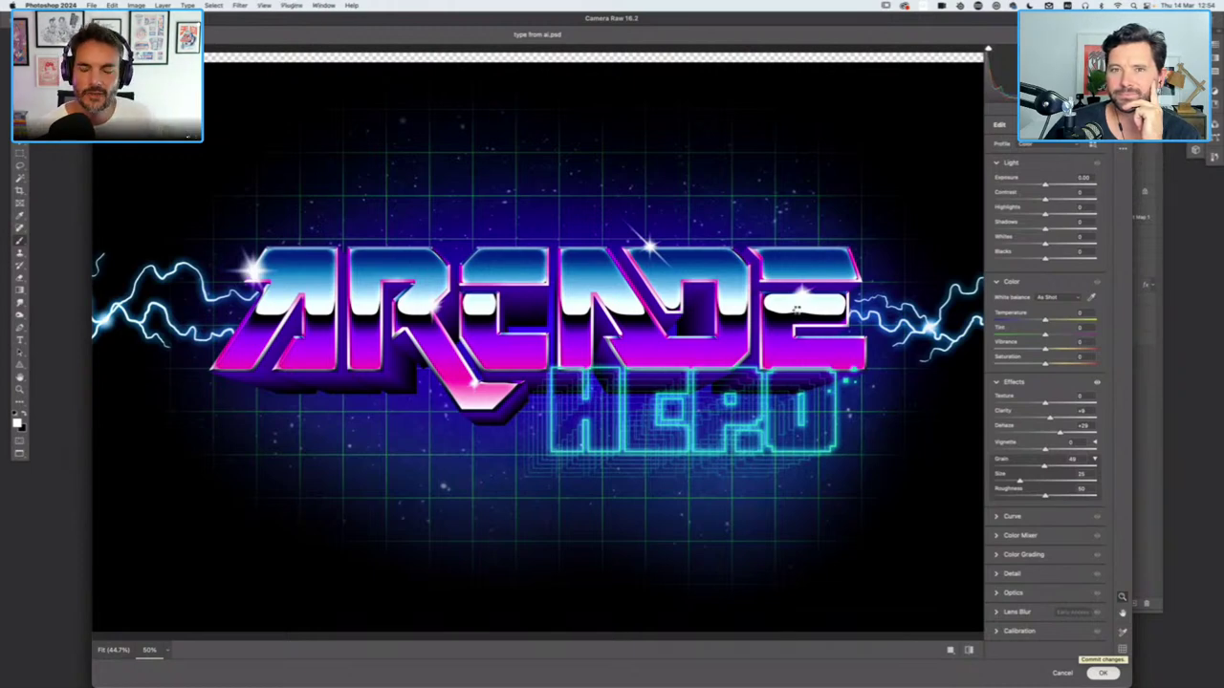
{"action": "left_click", "coordinate": [1103, 672]}
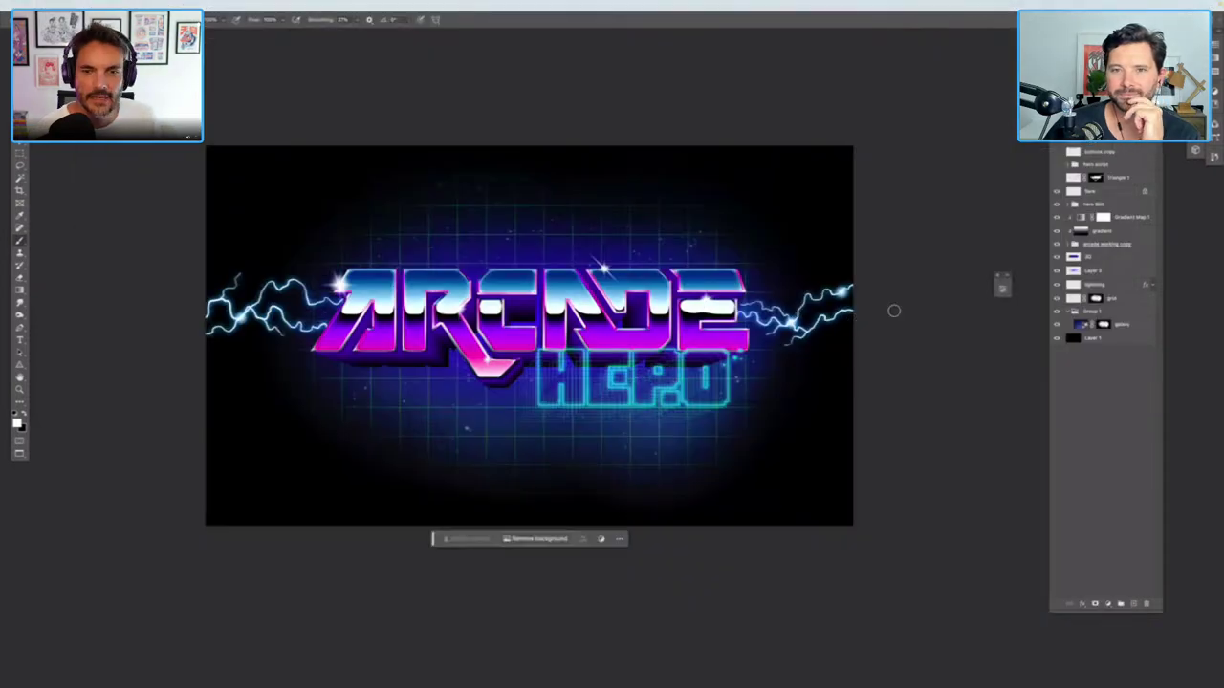
{"action": "key", "text": "f"}
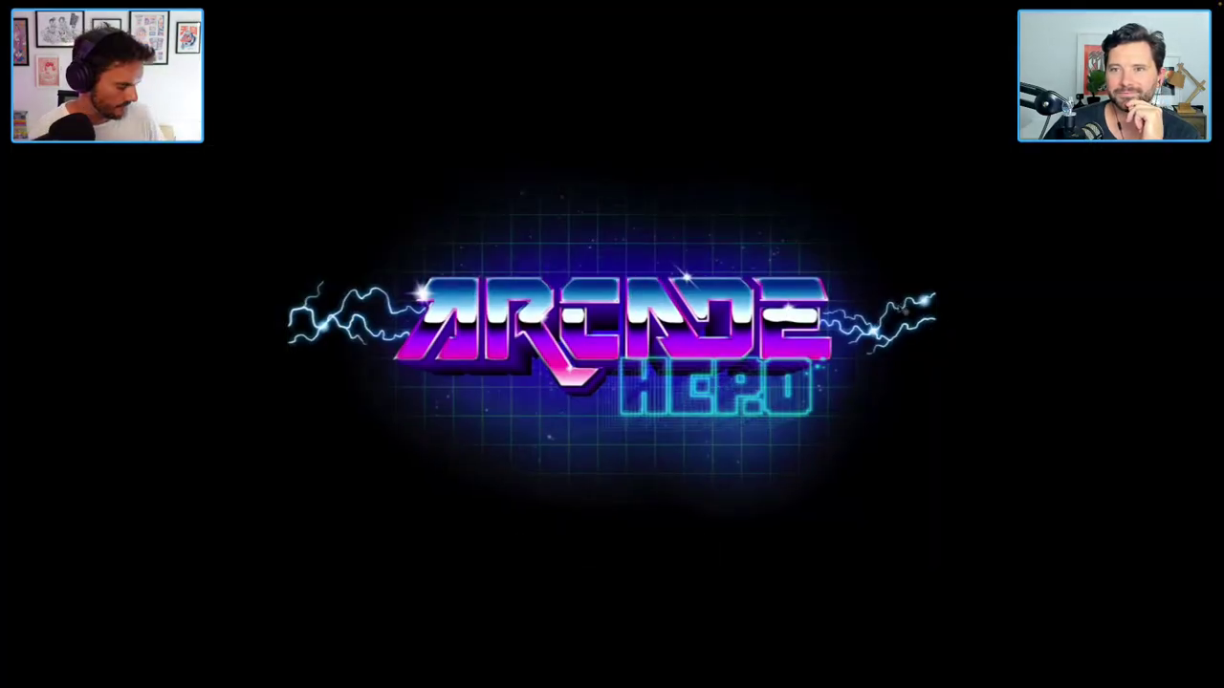